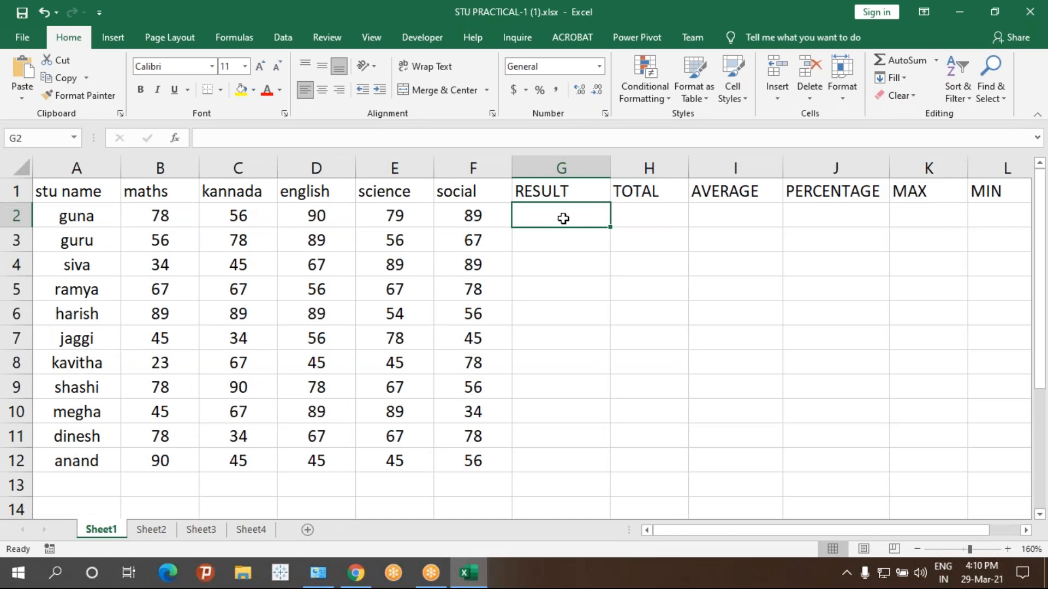
- Examine the first student's marks in B2:F2 and the blank RESULT and TOTAL cells for all students
{"action": "left_click_drag", "start_coordinate": [551, 208], "coordinate": [579, 466]}
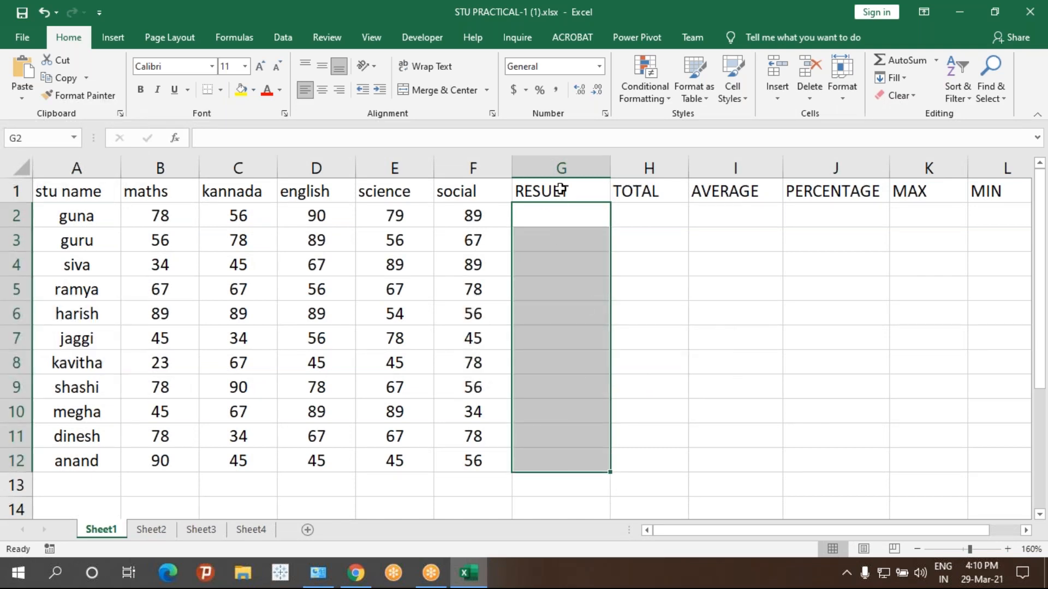
{"action": "left_click_drag", "start_coordinate": [550, 210], "coordinate": [551, 462]}
{"action": "left_click", "coordinate": [528, 213]}
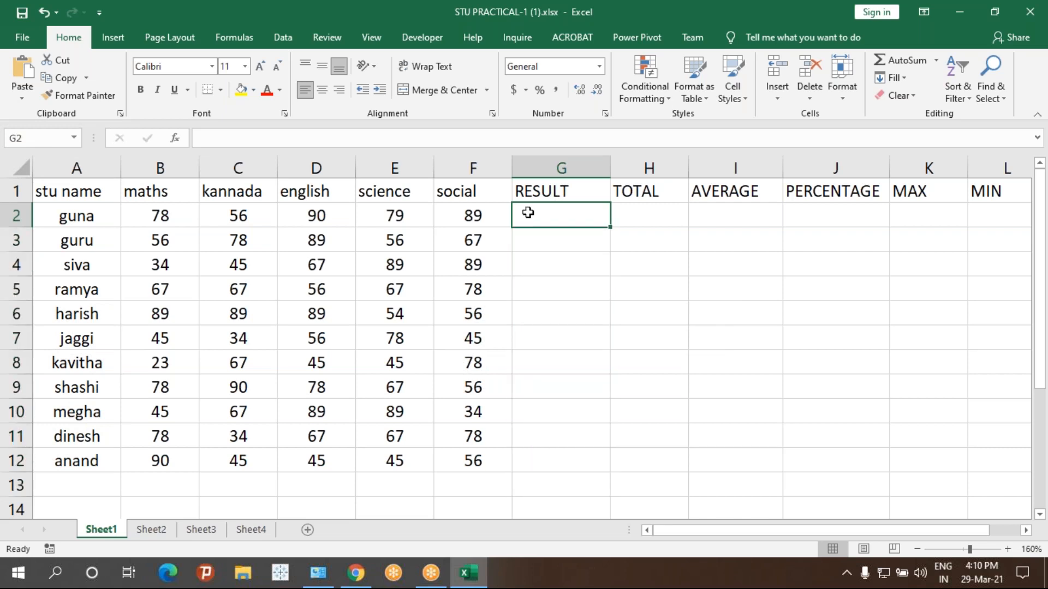
{"action": "left_click_drag", "start_coordinate": [161, 217], "coordinate": [474, 219]}
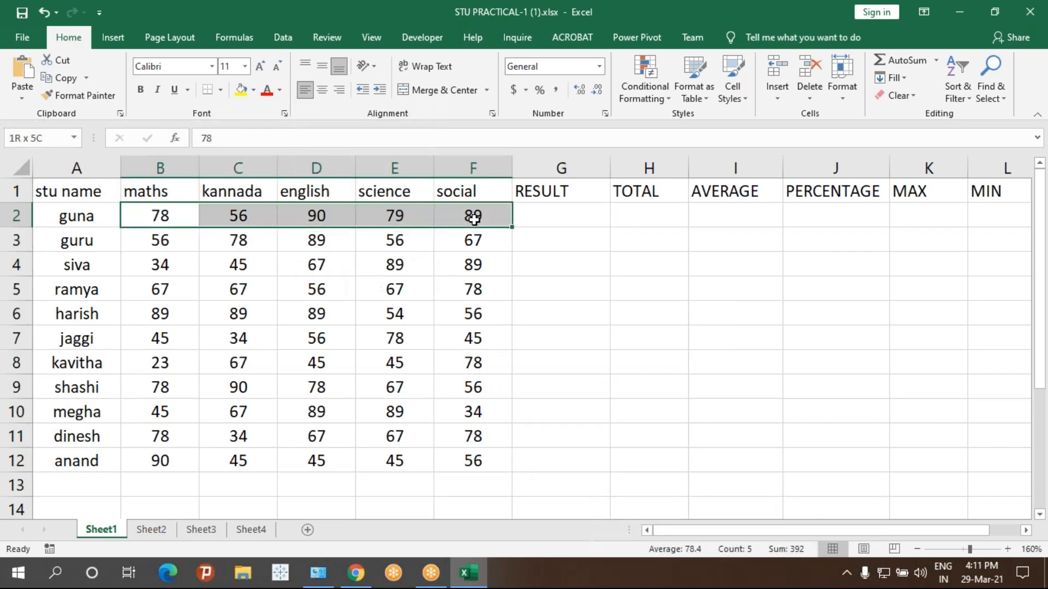
{"action": "left_click", "coordinate": [561, 213]}
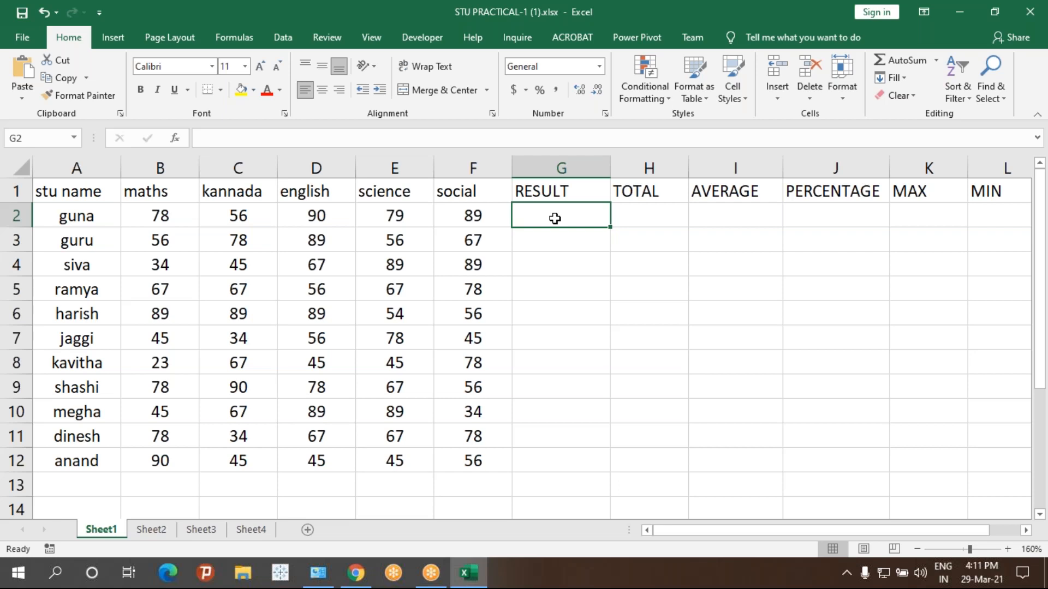
{"action": "left_click", "coordinate": [79, 217]}
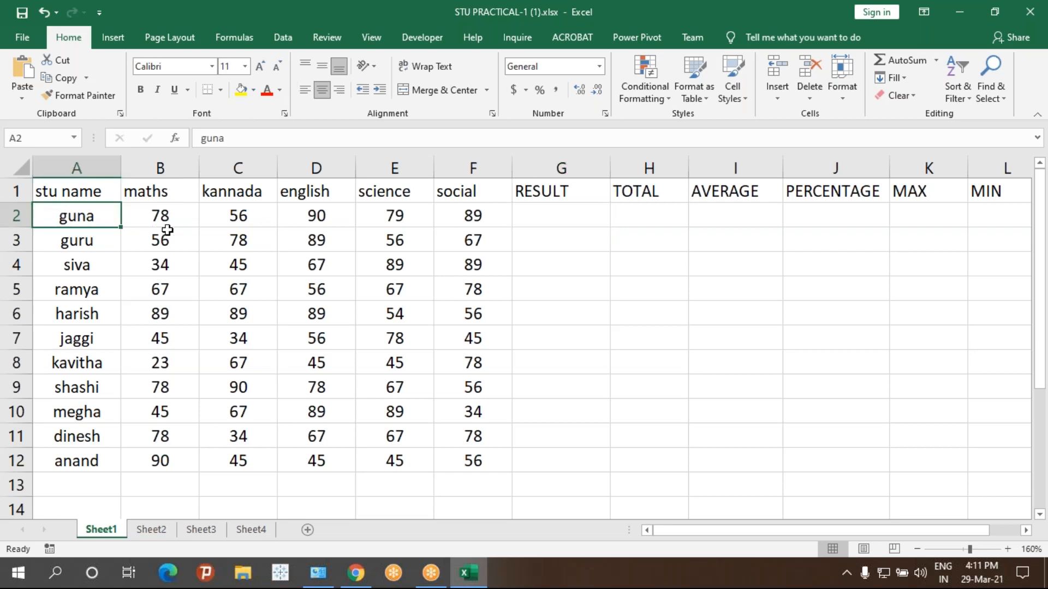
{"action": "left_click", "coordinate": [159, 213]}
{"action": "left_click", "coordinate": [267, 220]}
{"action": "left_click", "coordinate": [322, 223]}
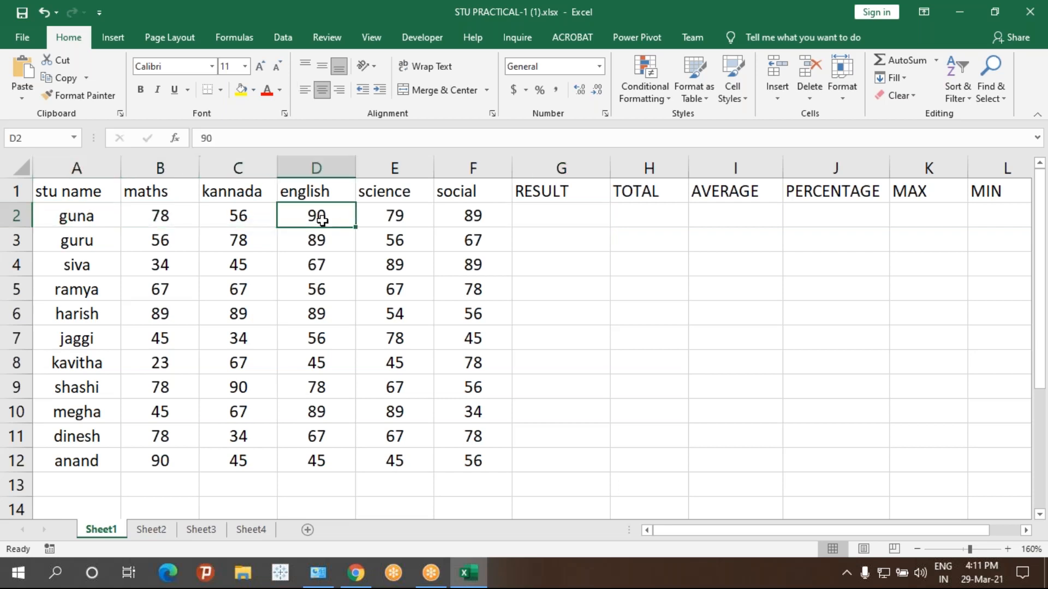
{"action": "left_click_drag", "start_coordinate": [183, 218], "coordinate": [491, 218]}
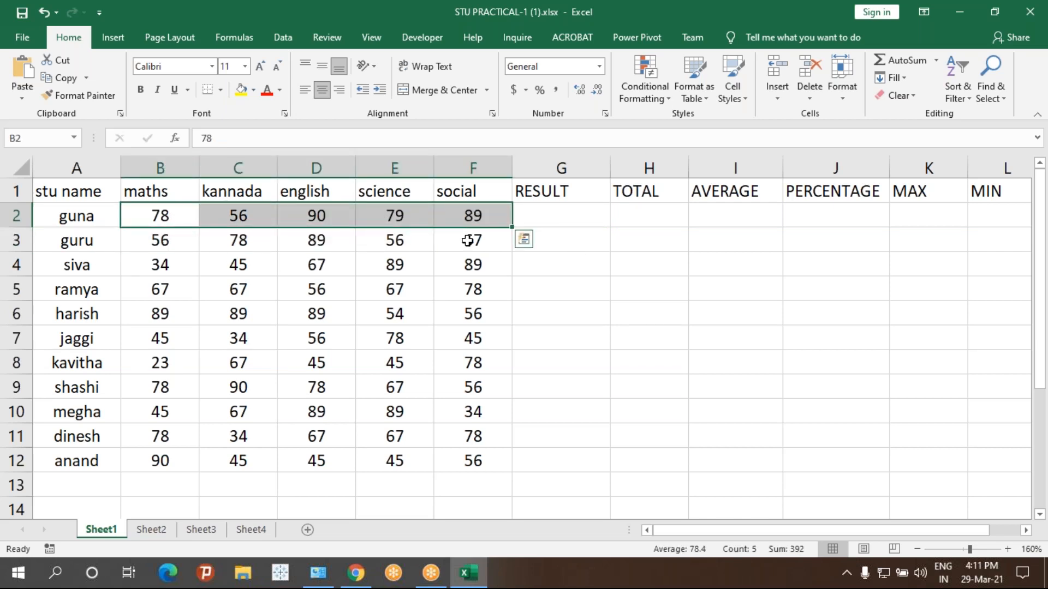
{"action": "left_click", "coordinate": [568, 220]}
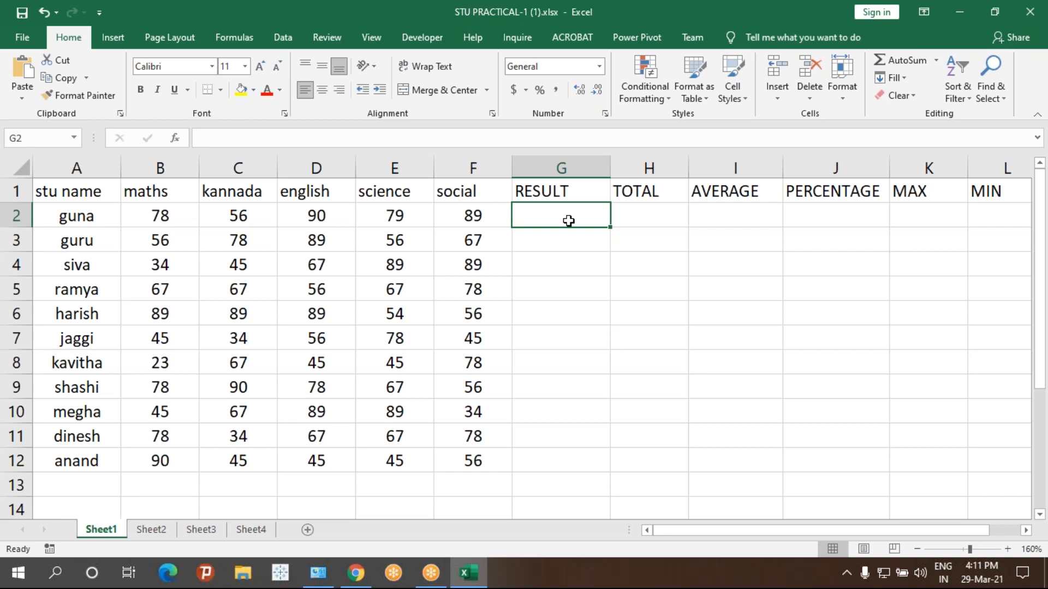
{"action": "left_click_drag", "start_coordinate": [584, 213], "coordinate": [599, 453]}
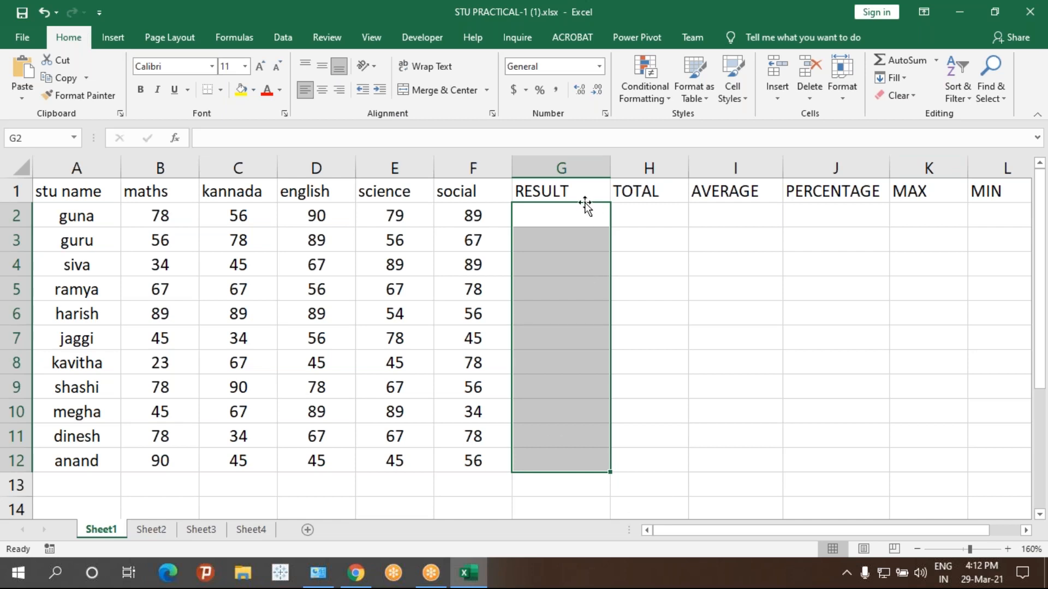
{"action": "left_click_drag", "start_coordinate": [578, 208], "coordinate": [556, 451]}
{"action": "left_click_drag", "start_coordinate": [660, 213], "coordinate": [677, 469]}
- Enter "pass" as the first student's RESULT in G2
{"action": "left_click", "coordinate": [550, 212]}
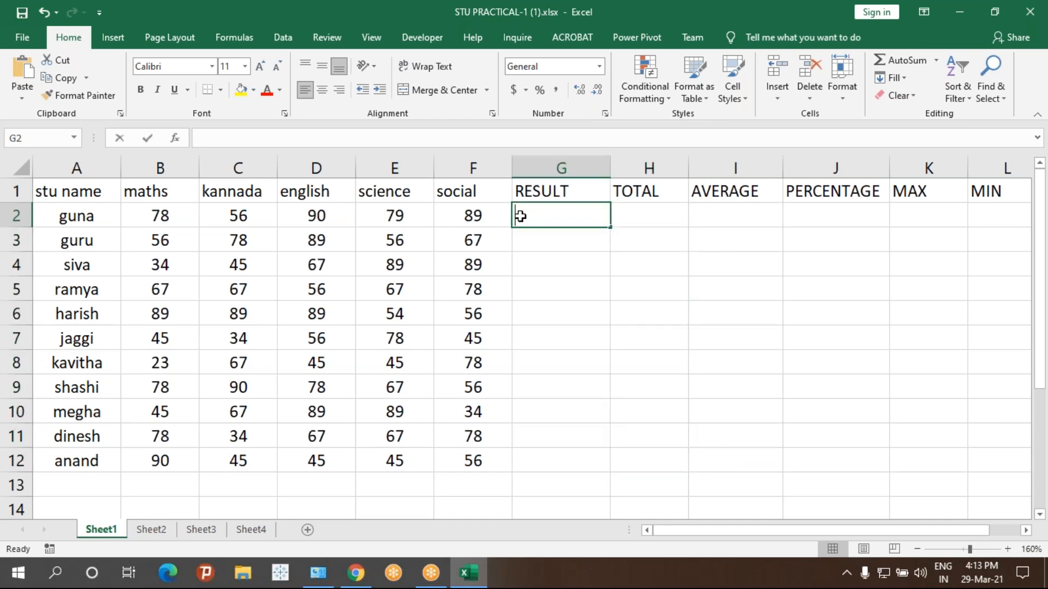
{"action": "type", "text": "pas"}
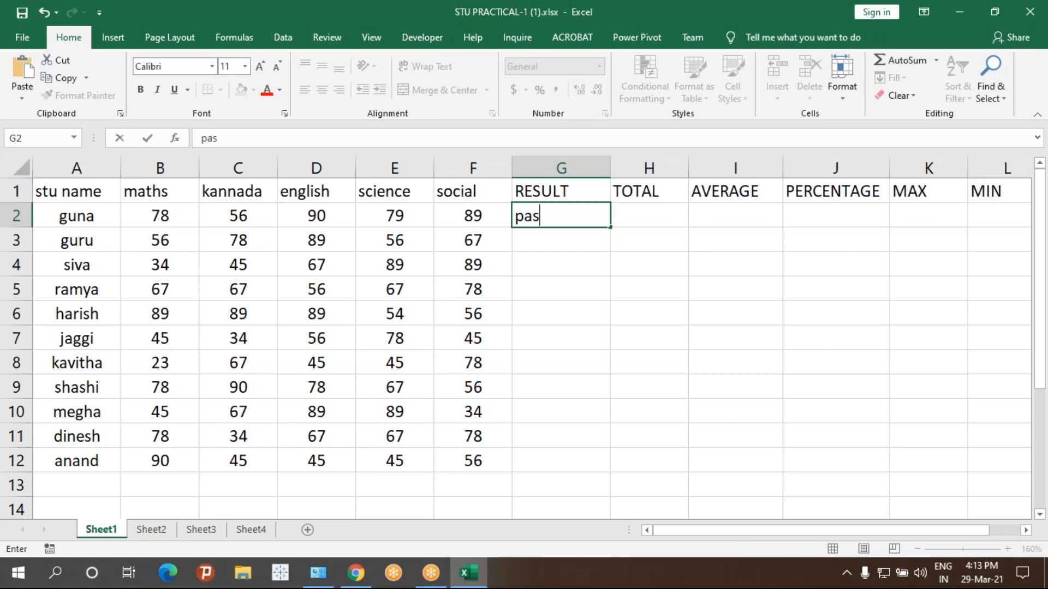
{"action": "type", "text": "s"}
{"action": "key", "text": "Tab"}
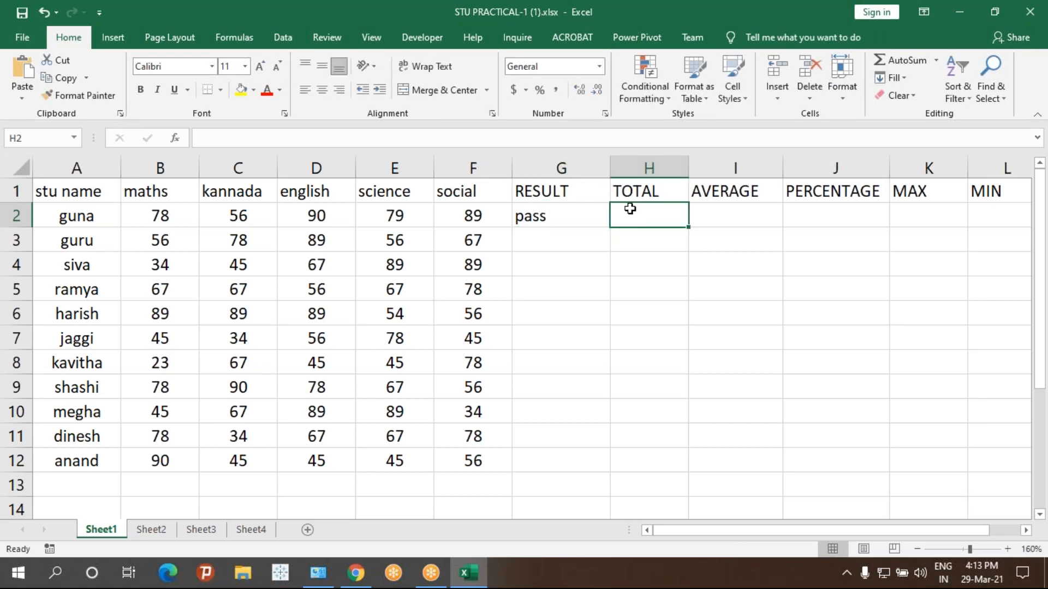
- Change the first student's RESULT in G2 to "fail" and enter "fail" as the TOTAL in H2
{"action": "left_click", "coordinate": [554, 215]}
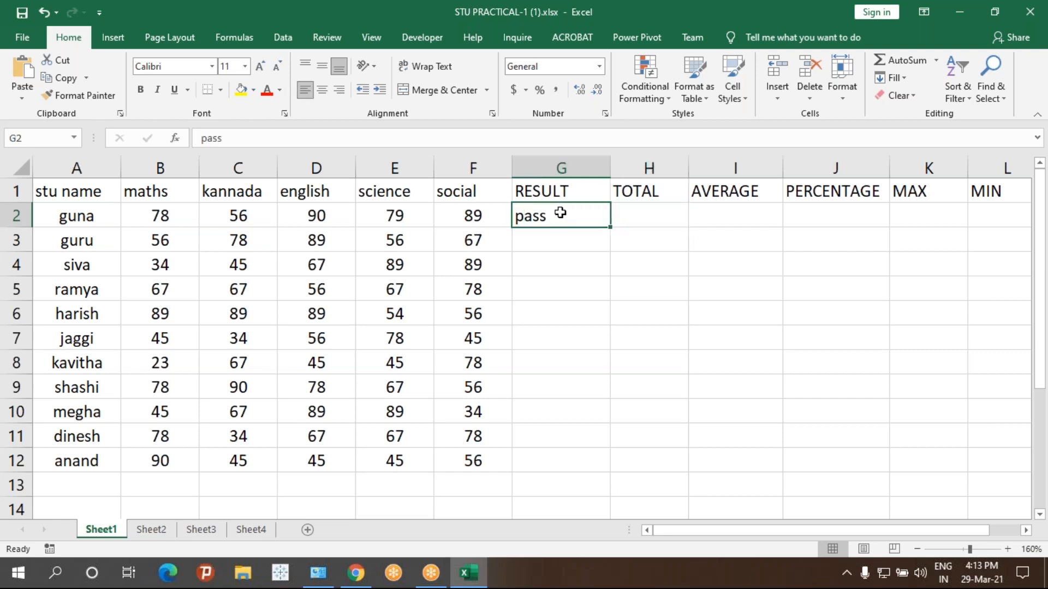
{"action": "type", "text": "fail"}
{"action": "key", "text": "Tab"}
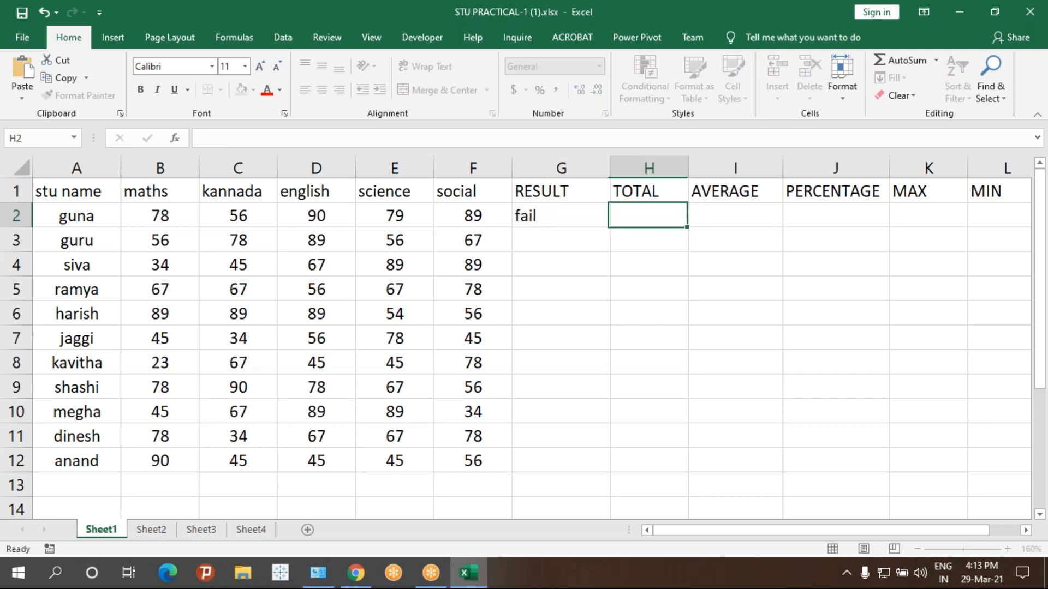
{"action": "type", "text": "fail"}
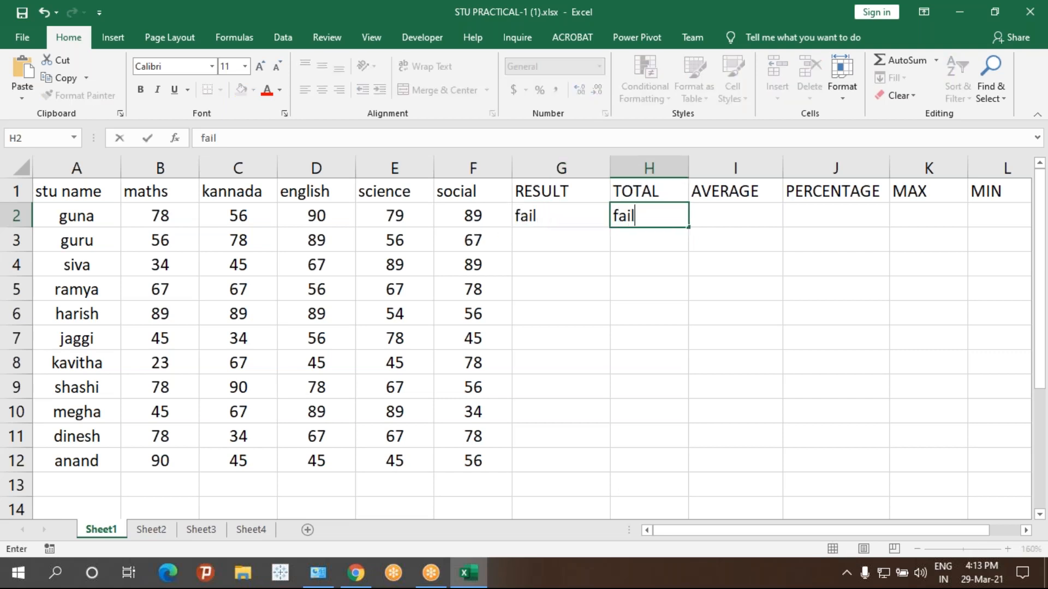
{"action": "left_click", "coordinate": [600, 259]}
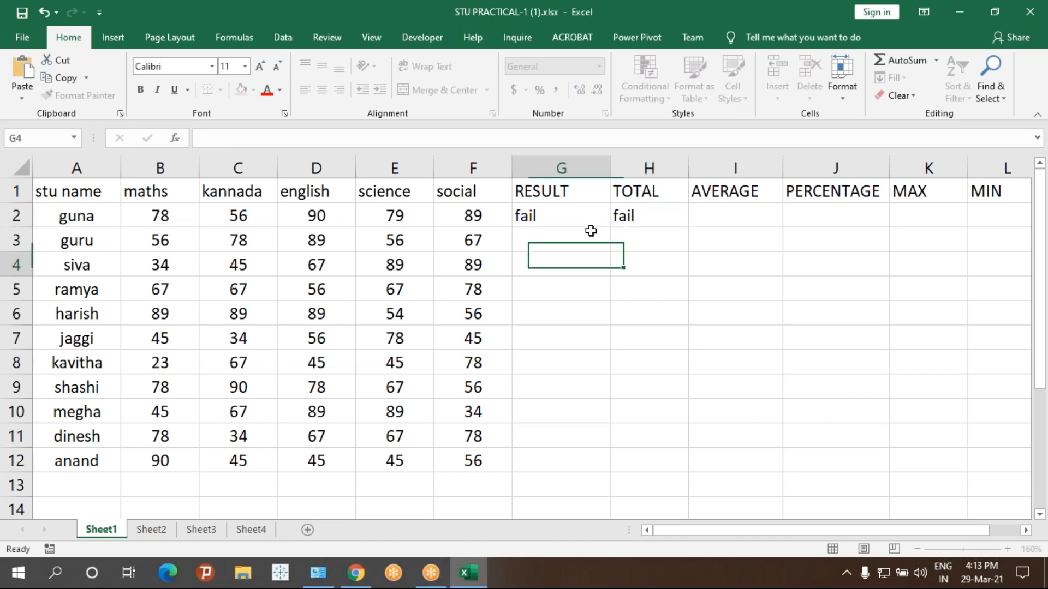
- Replace the first student's TOTAL in H2 with 563 and the RESULT in G2 with "pass"
{"action": "left_click", "coordinate": [603, 214]}
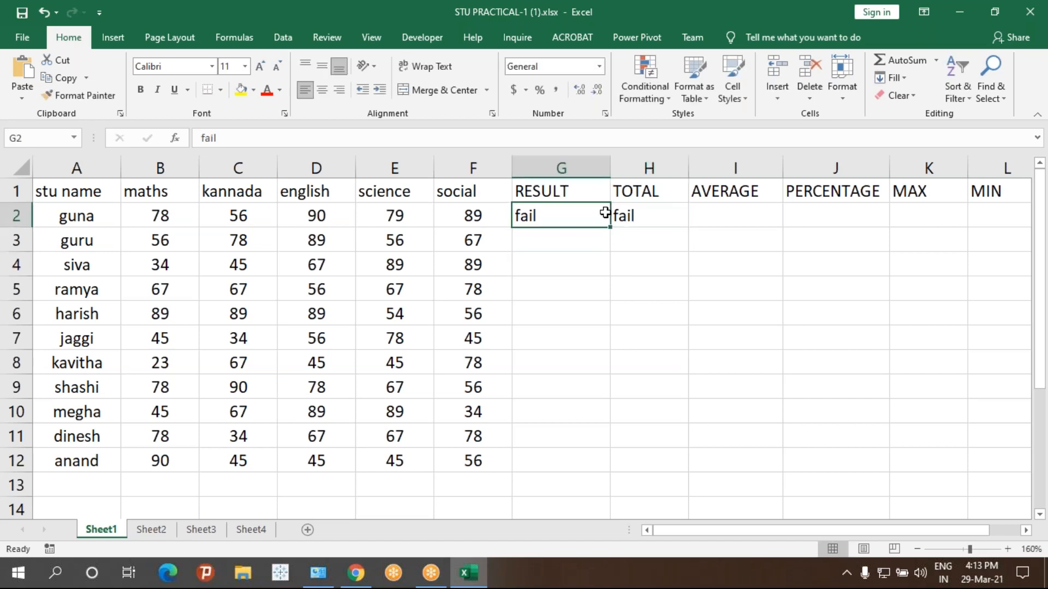
{"action": "left_click_drag", "start_coordinate": [162, 210], "coordinate": [474, 216]}
{"action": "left_click", "coordinate": [644, 214]}
{"action": "type", "text": "563"}
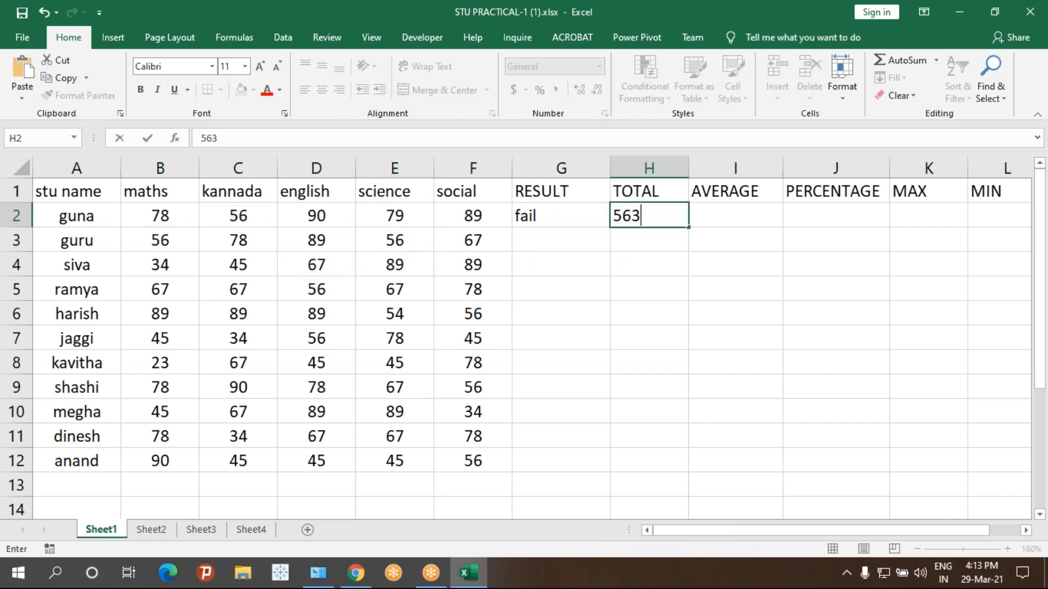
{"action": "key", "text": "Return"}
{"action": "left_click", "coordinate": [557, 216]}
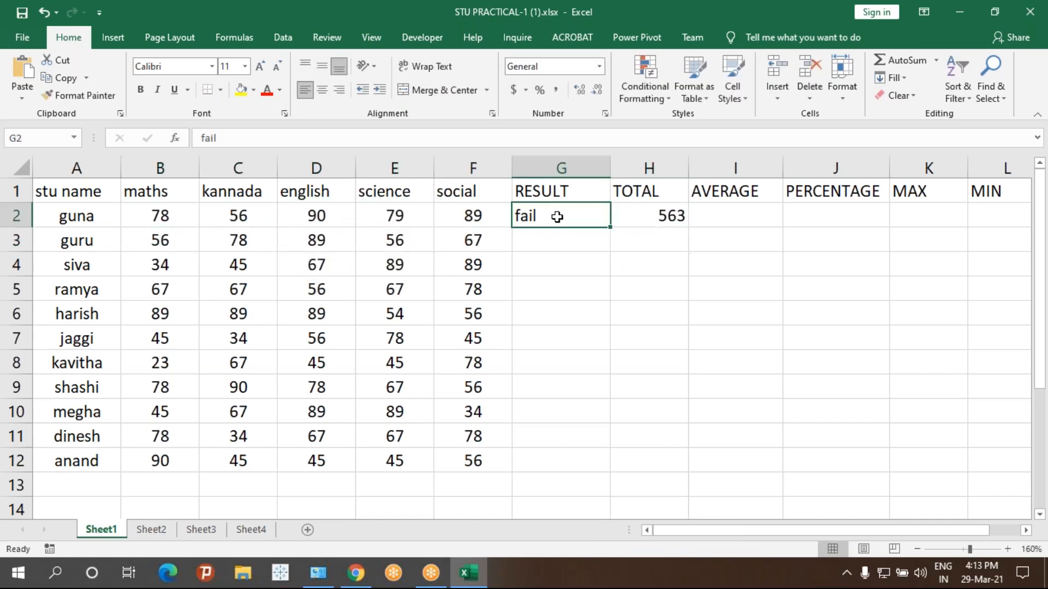
{"action": "type", "text": "pass"}
{"action": "key", "text": "Return"}
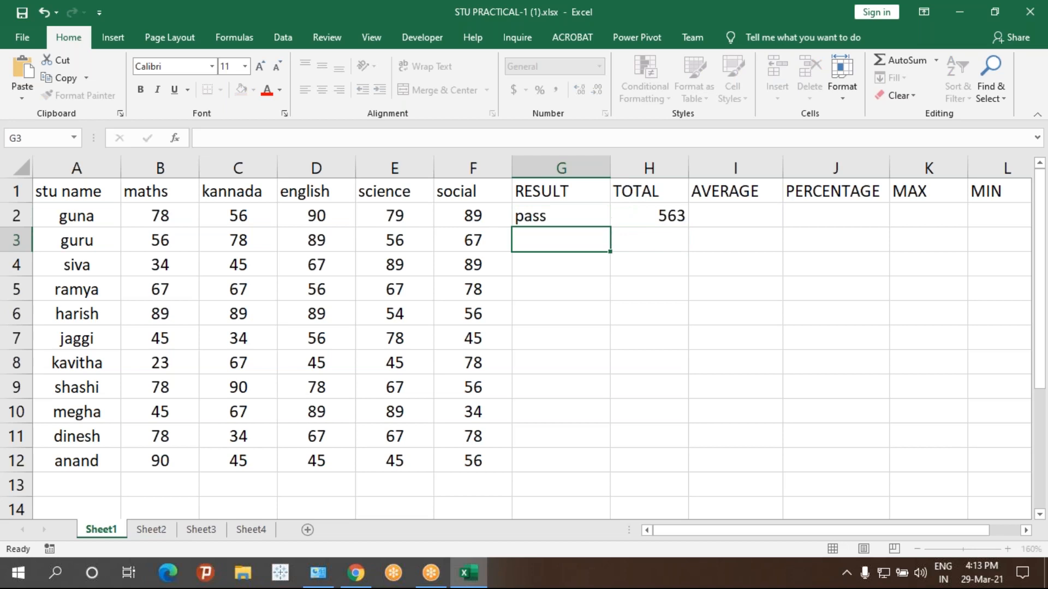
{"action": "key", "text": "Up"}
{"action": "key", "text": "Right"}
- Set both RESULT and TOTAL in G2:H2 to "fail", and clear the two cells
{"action": "left_click", "coordinate": [556, 220]}
{"action": "type", "text": "fail"}
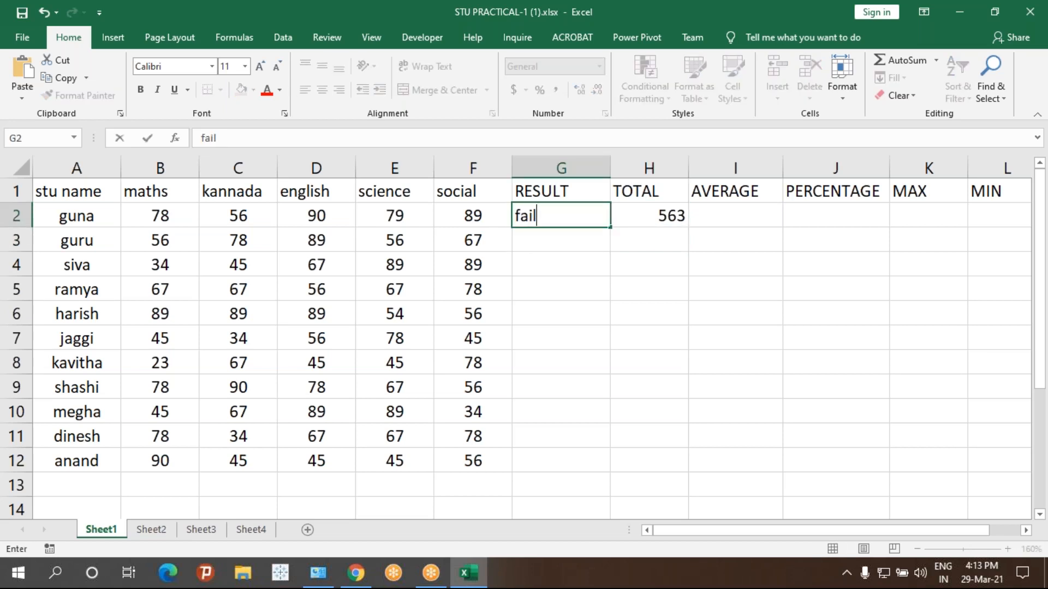
{"action": "left_click", "coordinate": [676, 220]}
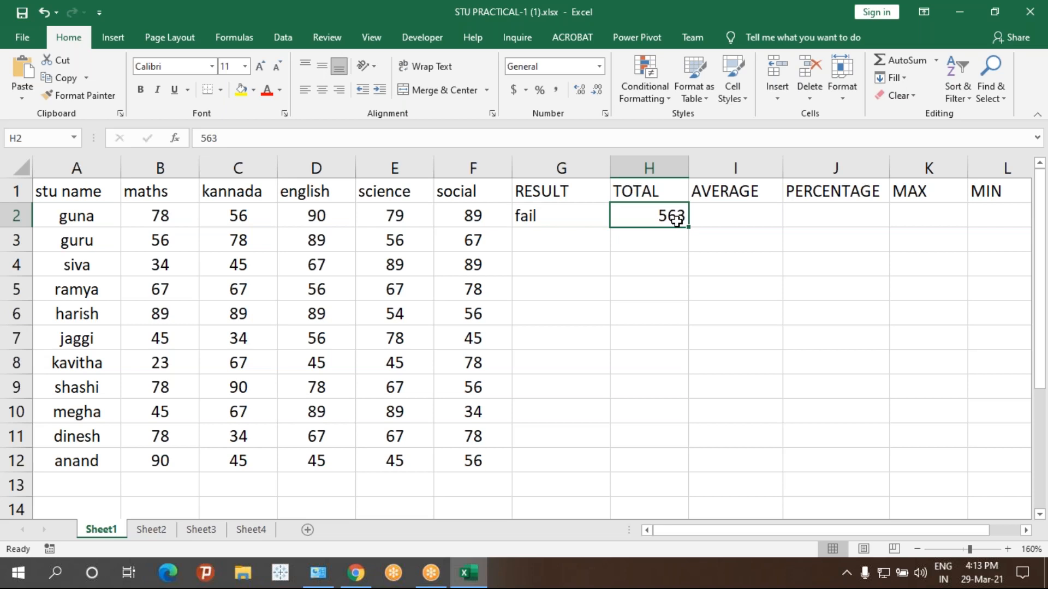
{"action": "type", "text": "fail"}
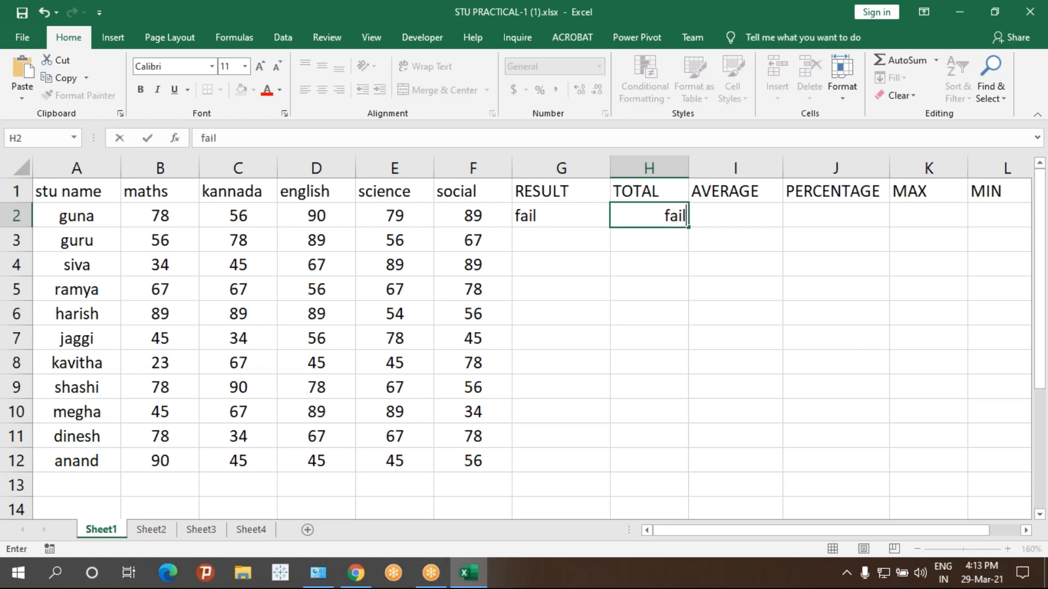
{"action": "key", "text": "Return"}
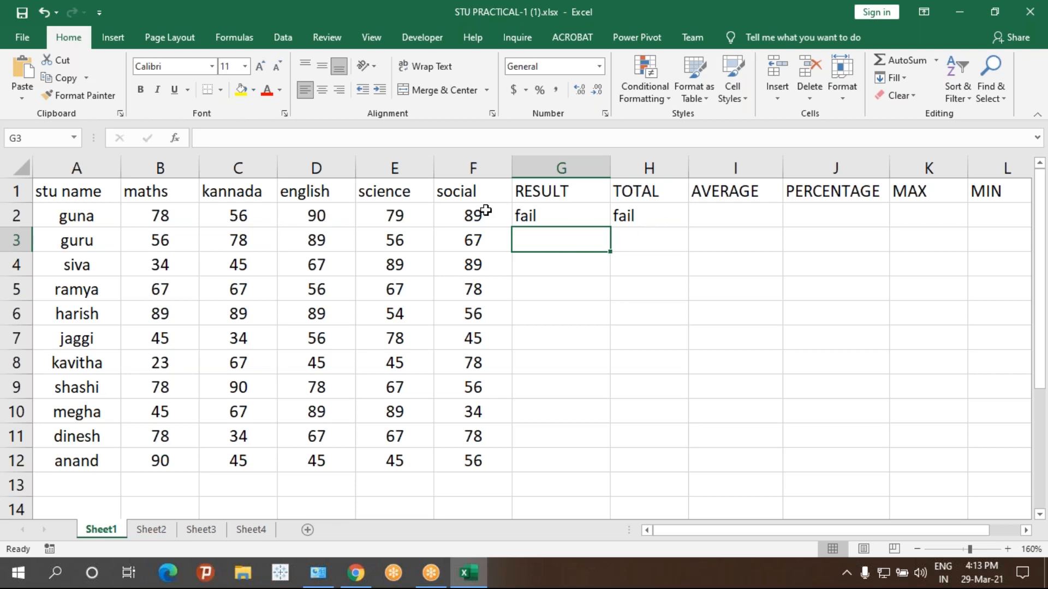
{"action": "left_click_drag", "start_coordinate": [524, 214], "coordinate": [683, 217]}
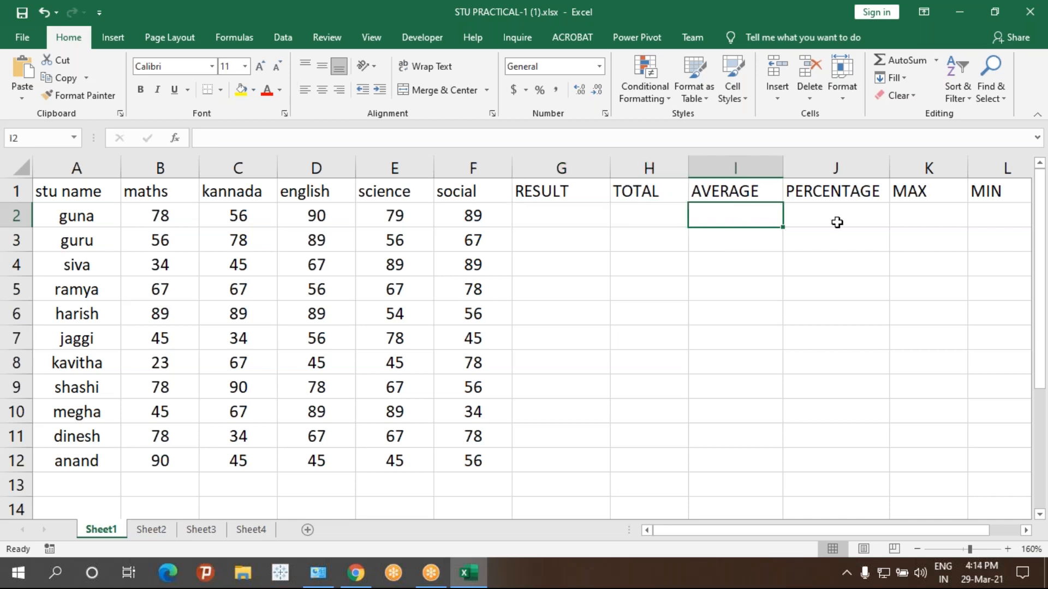
{"action": "left_click", "coordinate": [319, 573]}
{"action": "left_click_drag", "start_coordinate": [629, 74], "coordinate": [476, 206]}
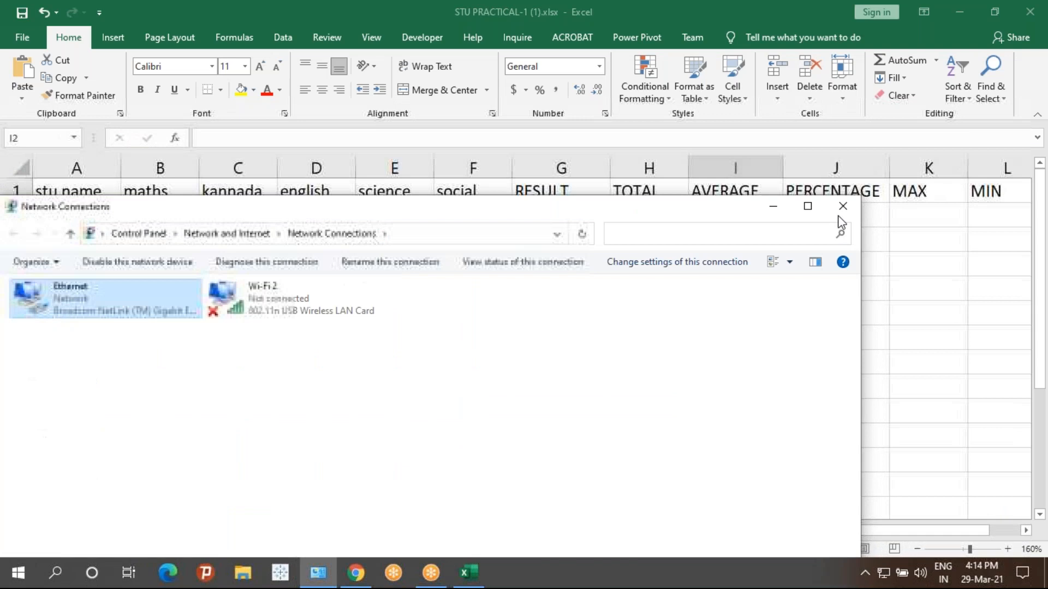
{"action": "left_click", "coordinate": [771, 211]}
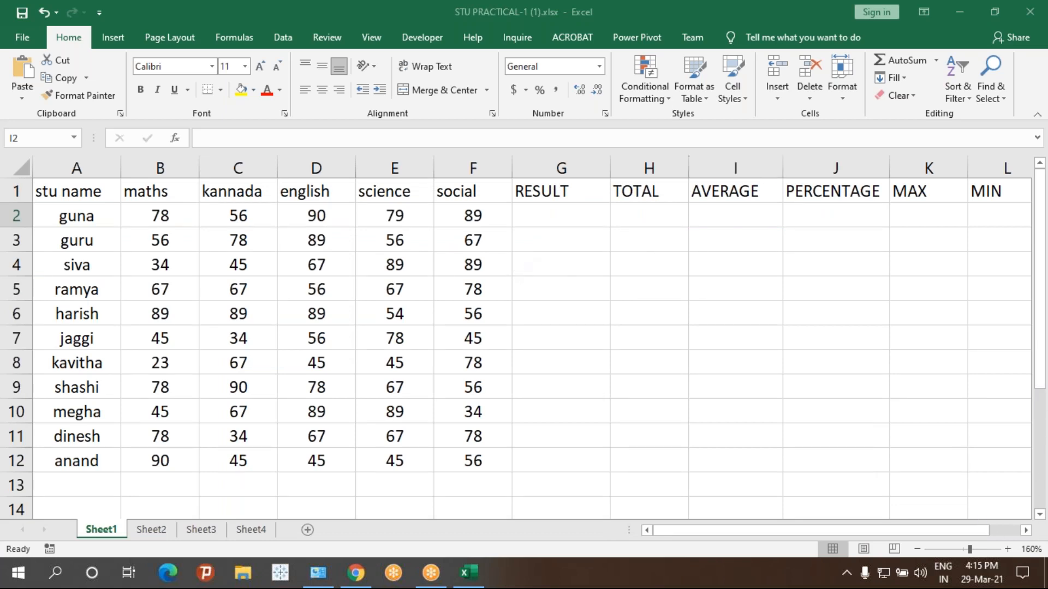
- Review the blank RESULT, TOTAL, AVERAGE and PERCENTAGE cells for all students and the MAX and MIN columns beyond them
{"action": "left_click", "coordinate": [670, 218]}
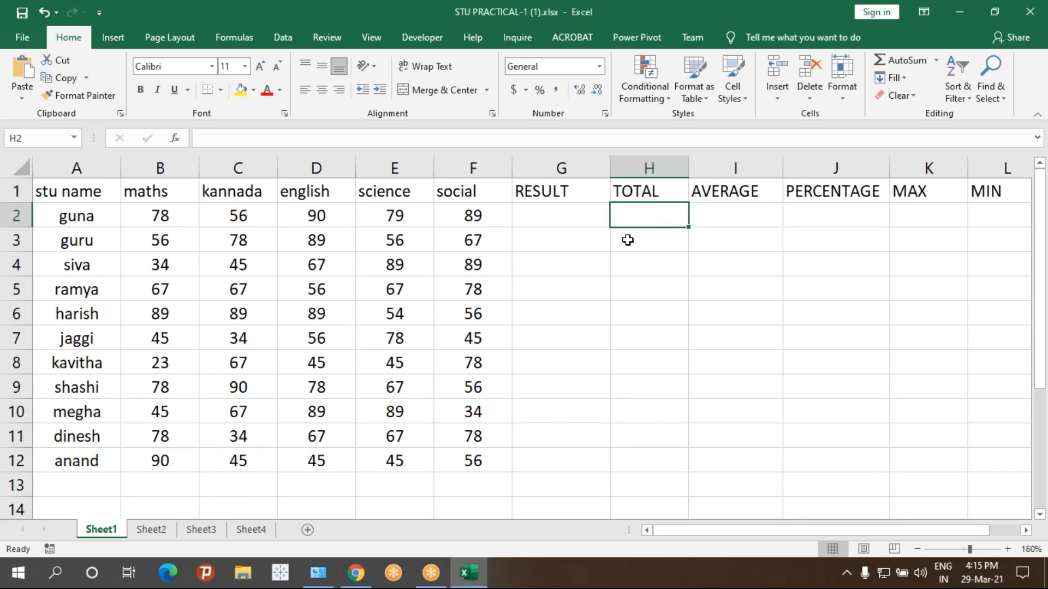
{"action": "left_click_drag", "start_coordinate": [637, 214], "coordinate": [628, 463]}
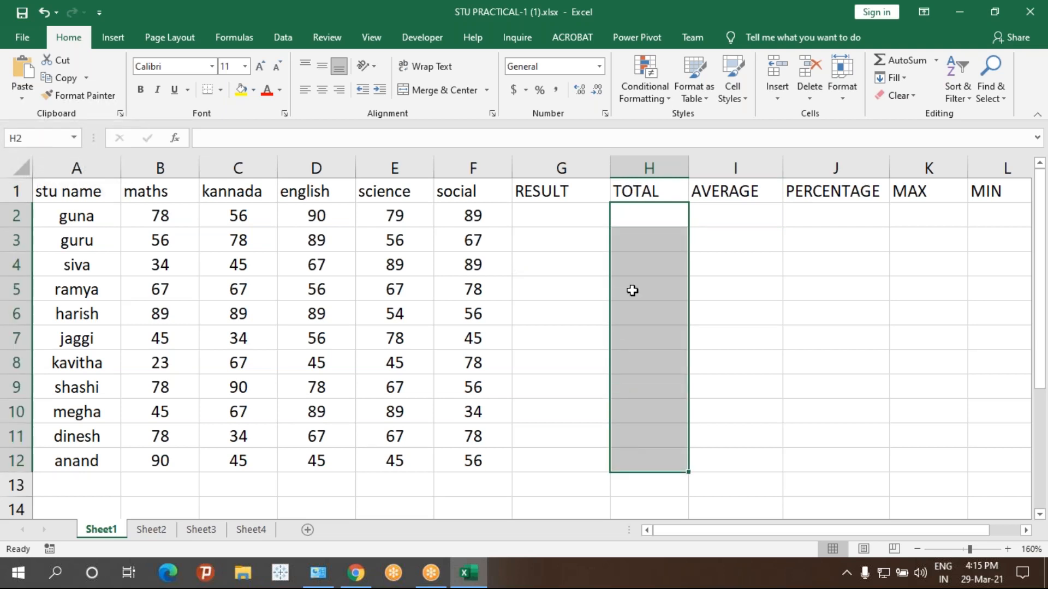
{"action": "left_click_drag", "start_coordinate": [665, 215], "coordinate": [642, 452]}
{"action": "left_click", "coordinate": [1039, 495]}
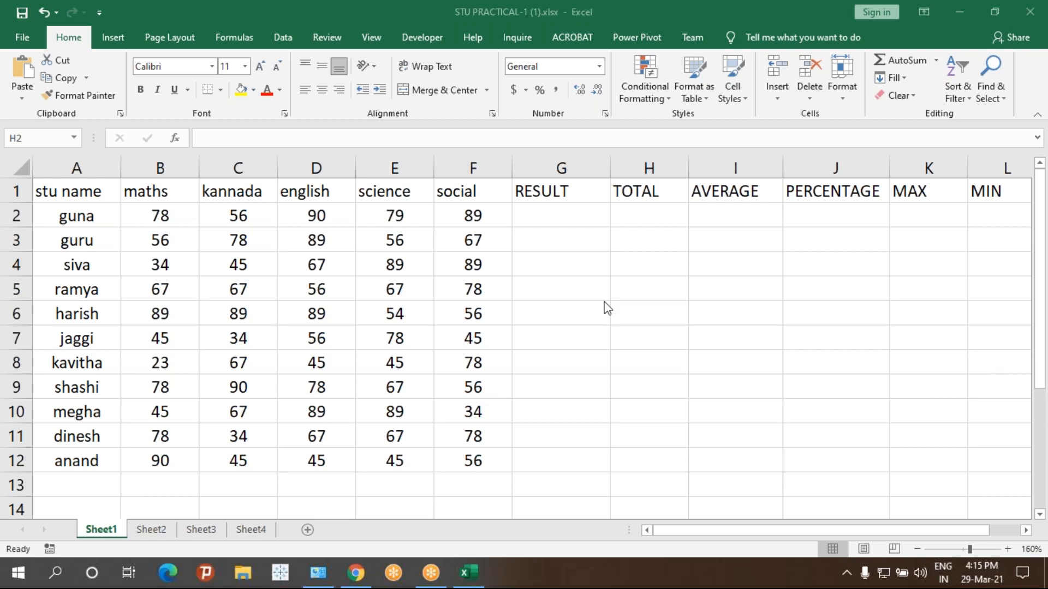
{"action": "left_click", "coordinate": [554, 228]}
{"action": "left_click_drag", "start_coordinate": [550, 221], "coordinate": [811, 428]}
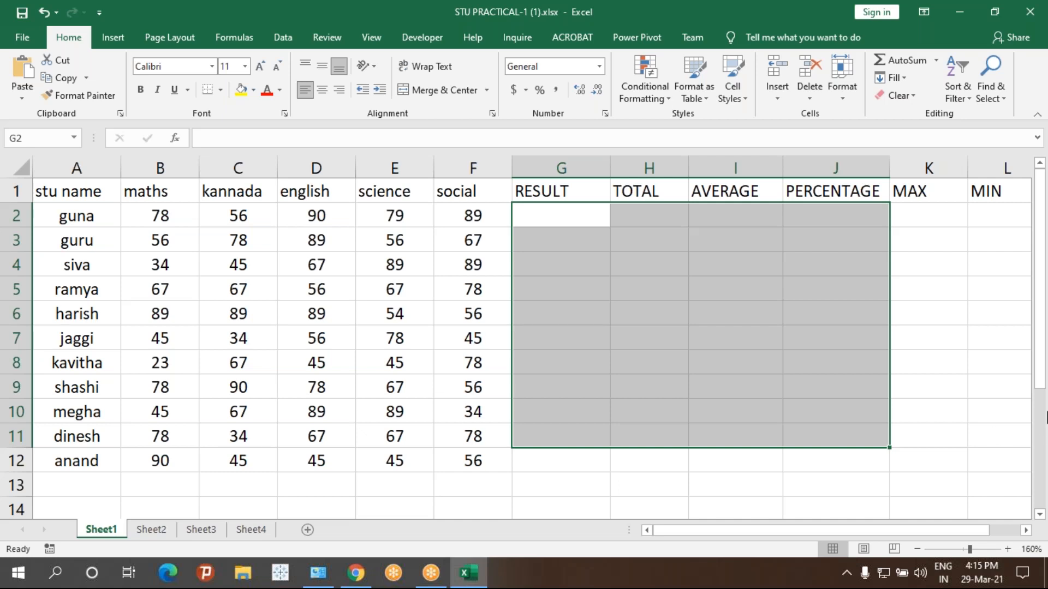
{"action": "left_click", "coordinate": [1044, 419]}
{"action": "left_click", "coordinate": [549, 214]}
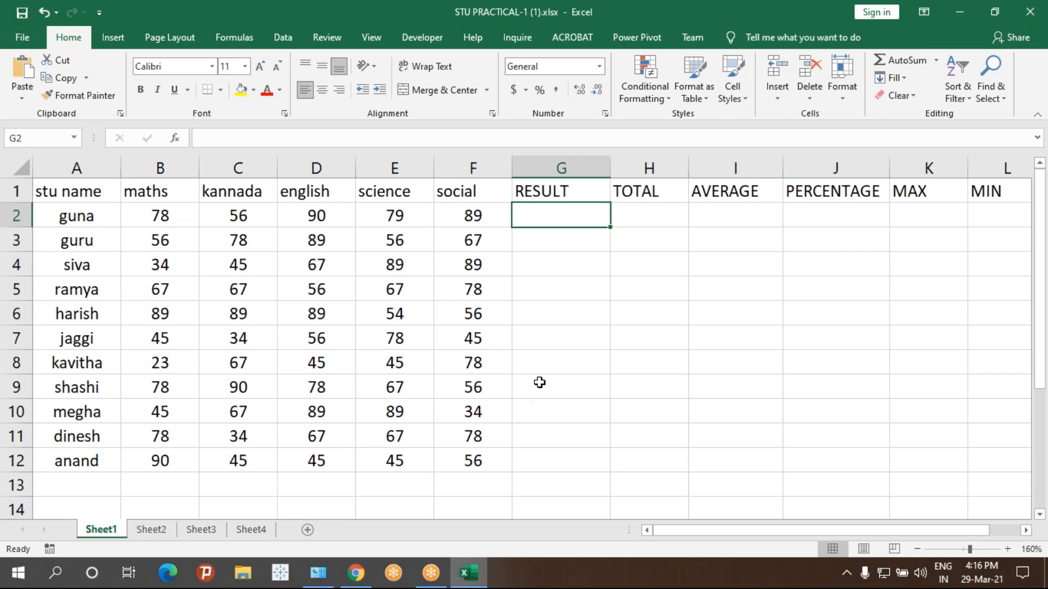
{"action": "left_click_drag", "start_coordinate": [574, 216], "coordinate": [820, 459]}
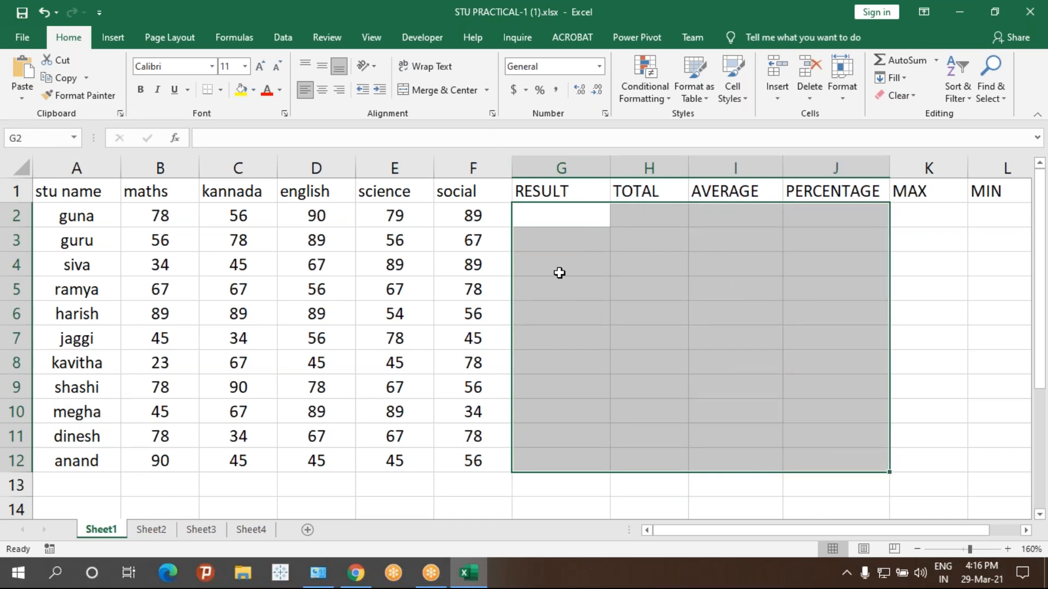
{"action": "left_click_drag", "start_coordinate": [559, 214], "coordinate": [866, 398]}
{"action": "left_click_drag", "start_coordinate": [780, 533], "coordinate": [811, 533]}
{"action": "scroll", "coordinate": [660, 371], "scroll_direction": "up", "scroll_amount": 1}
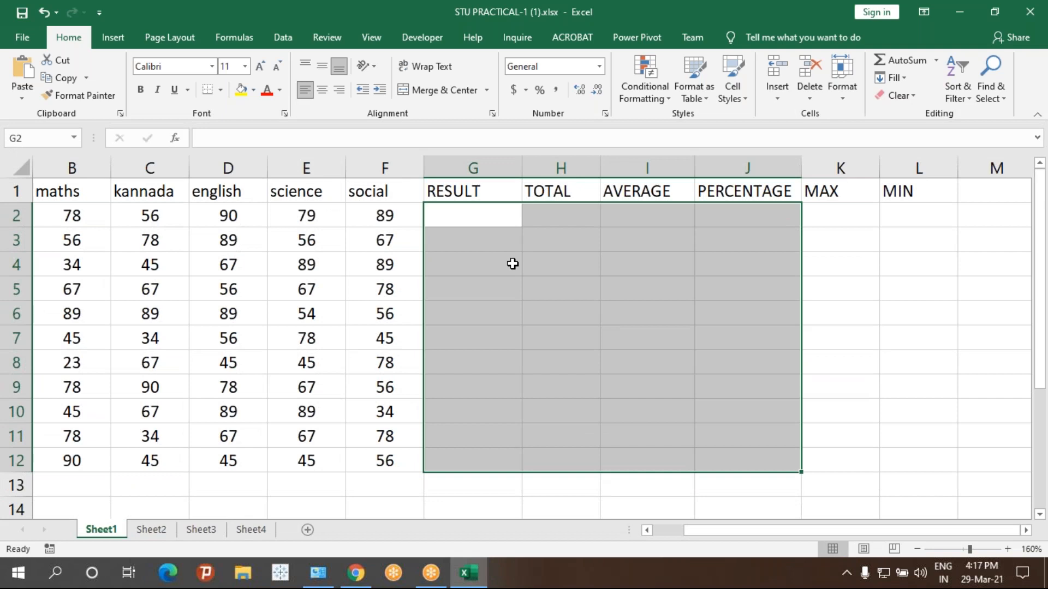
{"action": "left_click", "coordinate": [481, 214]}
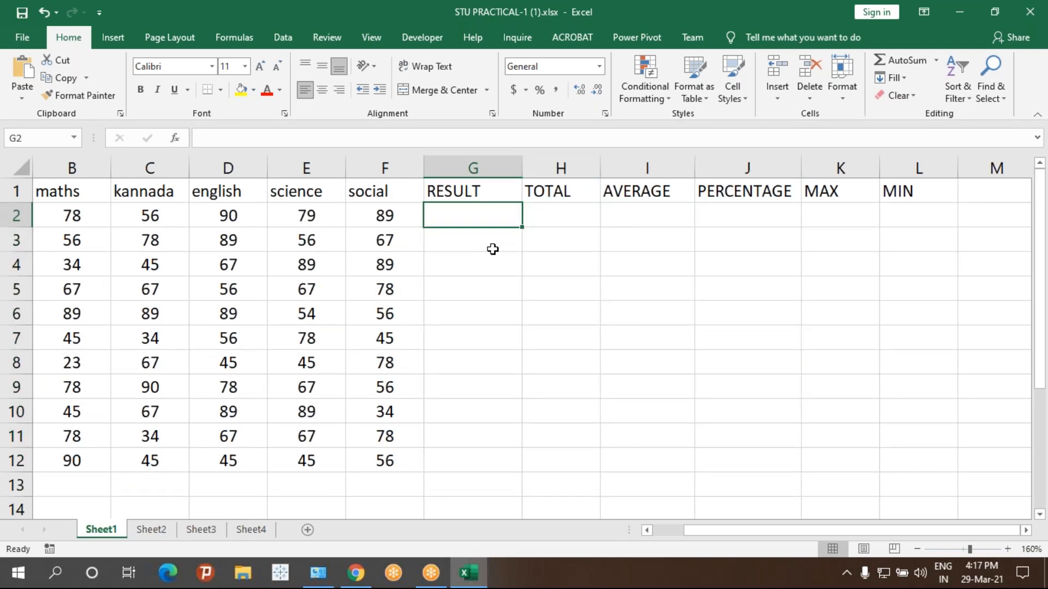
- Review the empty RESULT and TOTAL columns and the first student's marks from maths to social in B2:F2
{"action": "left_click", "coordinate": [546, 222]}
{"action": "left_click", "coordinate": [472, 211]}
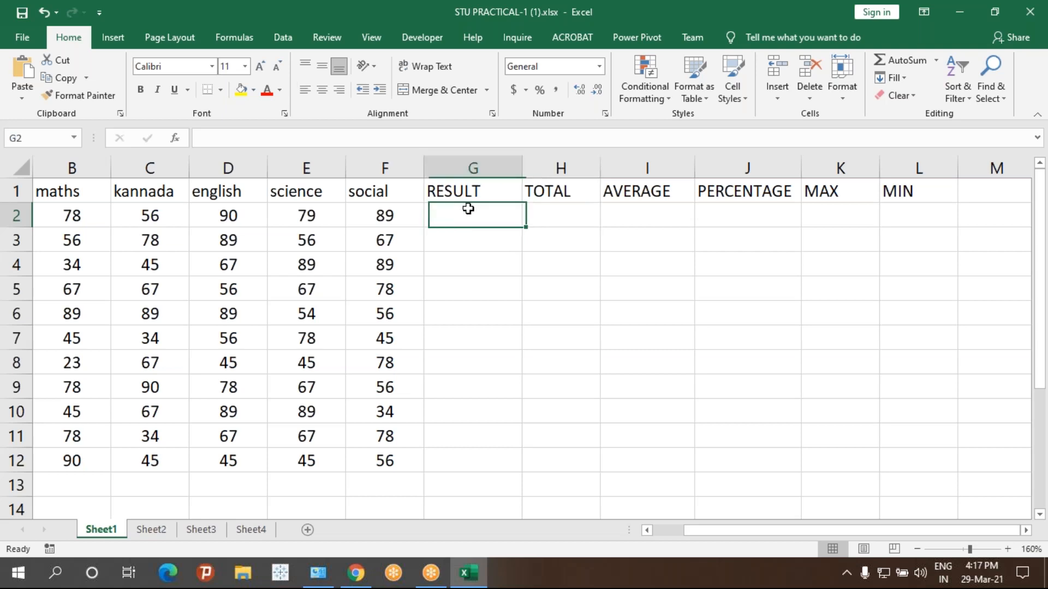
{"action": "left_click", "coordinate": [546, 169]}
{"action": "left_click", "coordinate": [470, 166]}
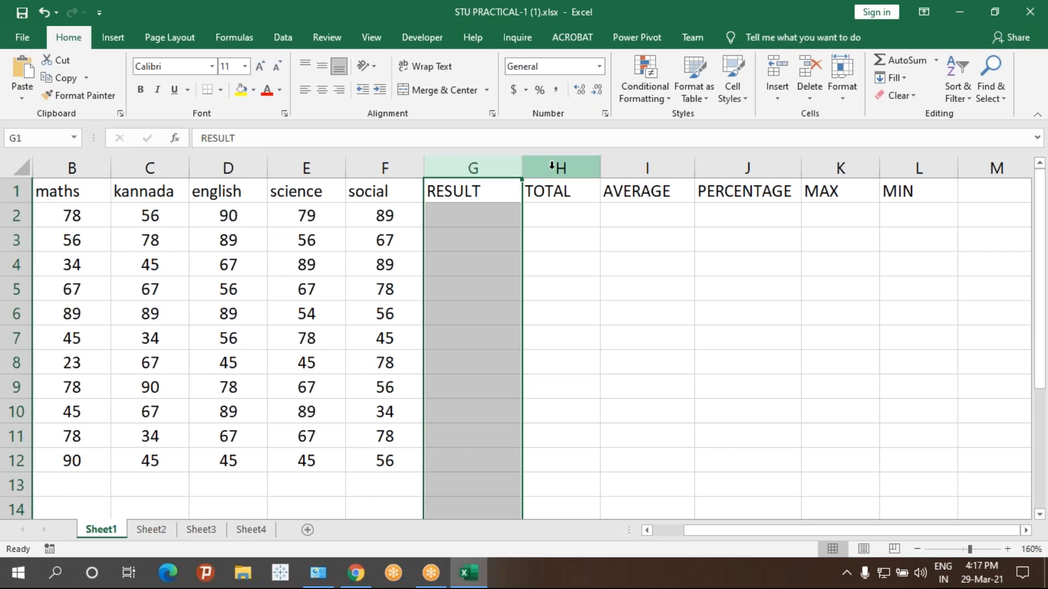
{"action": "left_click", "coordinate": [471, 214]}
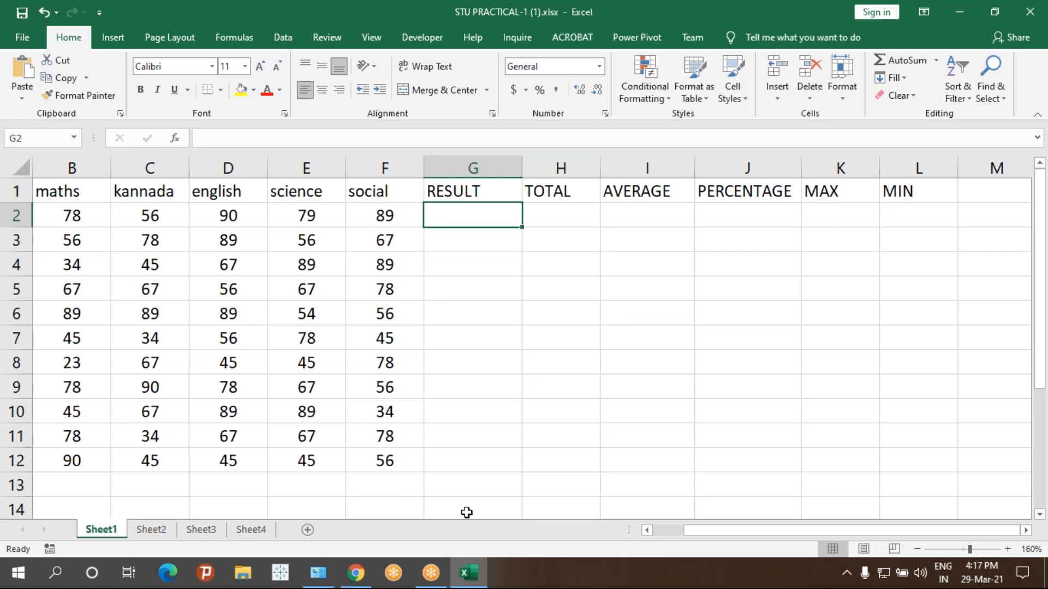
{"action": "left_click_drag", "start_coordinate": [705, 529], "coordinate": [682, 529]}
{"action": "left_click", "coordinate": [95, 220]}
{"action": "left_click_drag", "start_coordinate": [159, 214], "coordinate": [484, 209]}
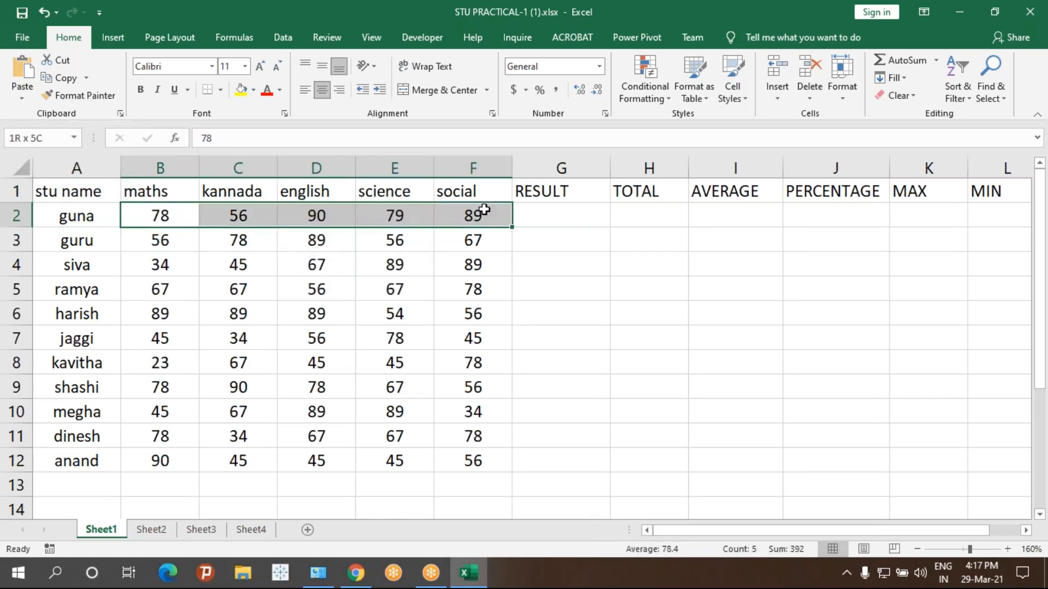
{"action": "left_click_drag", "start_coordinate": [485, 210], "coordinate": [484, 209]}
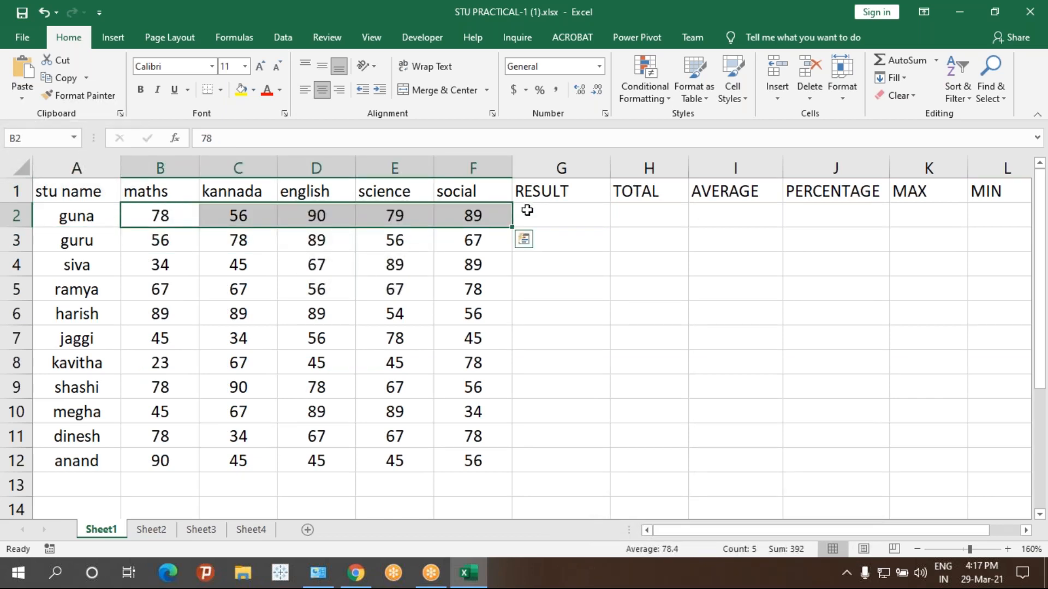
{"action": "left_click", "coordinate": [557, 216]}
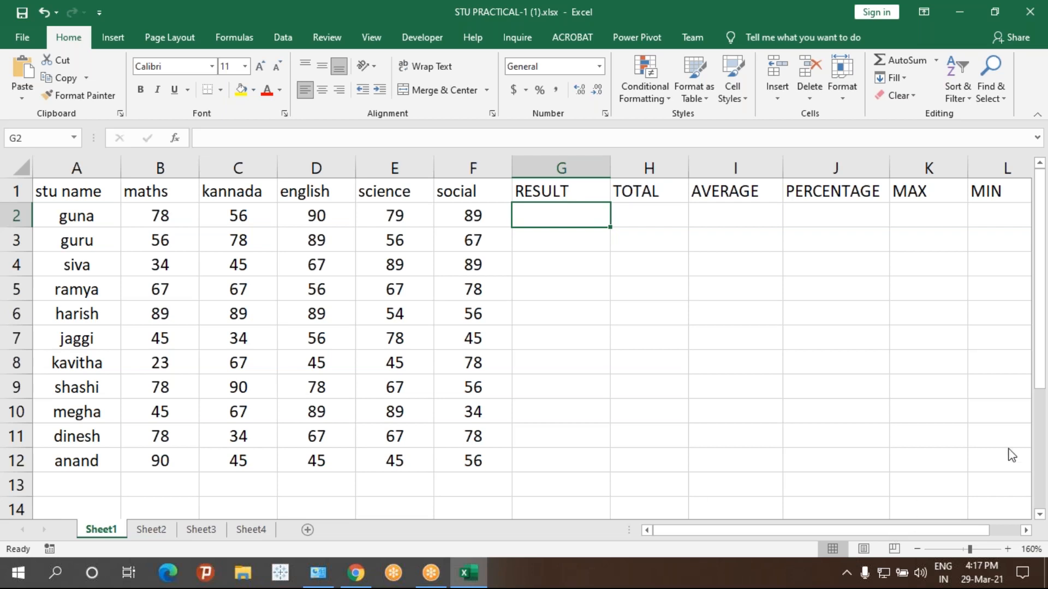
{"action": "left_click", "coordinate": [1038, 476]}
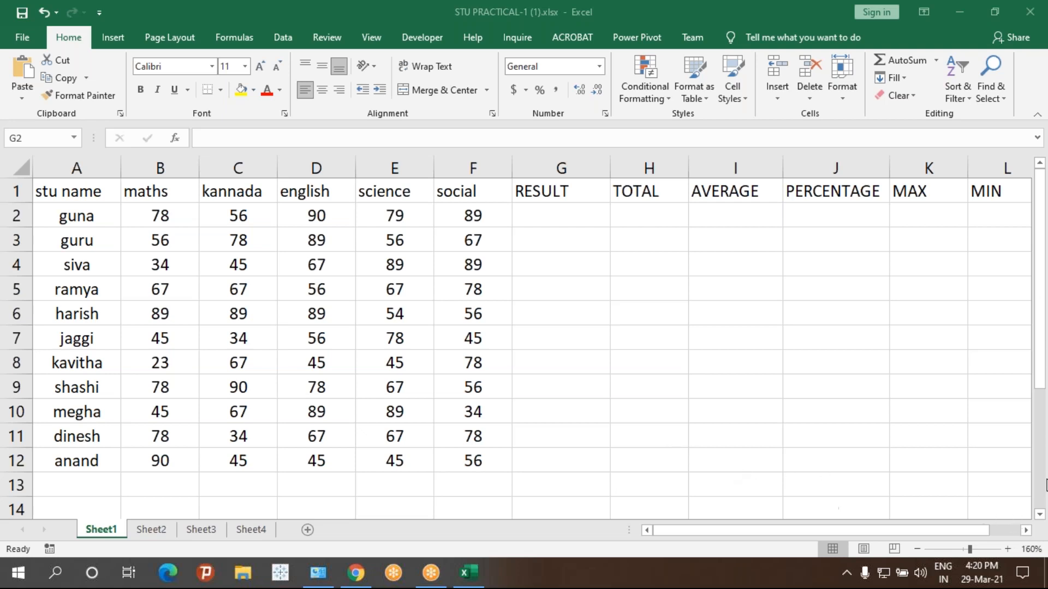
{"action": "left_click", "coordinate": [551, 339]}
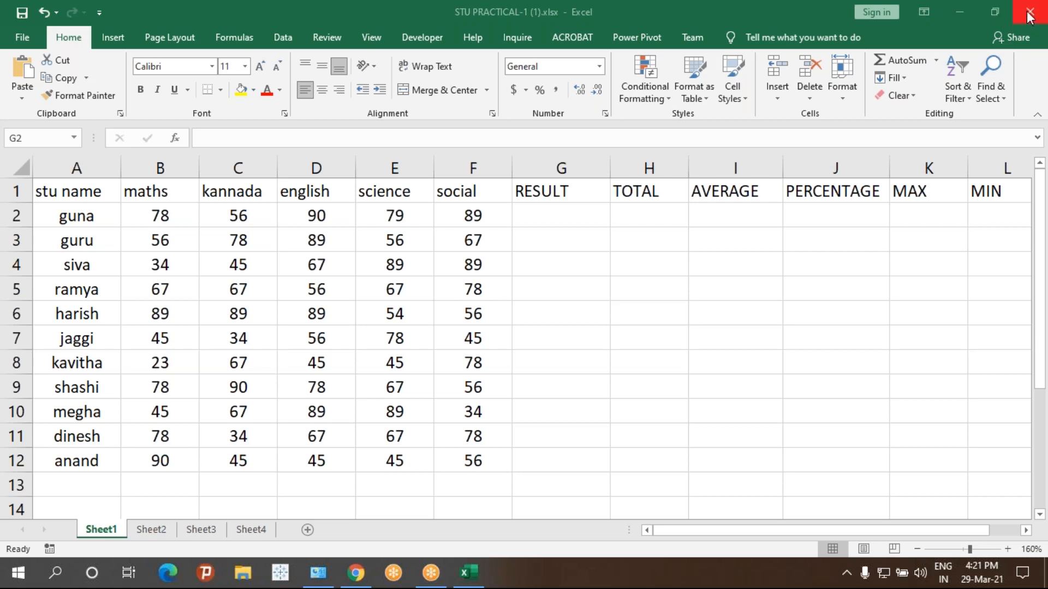
- Add a new blank worksheet to the workbook and open a new Notepad document
{"action": "left_click", "coordinate": [307, 531]}
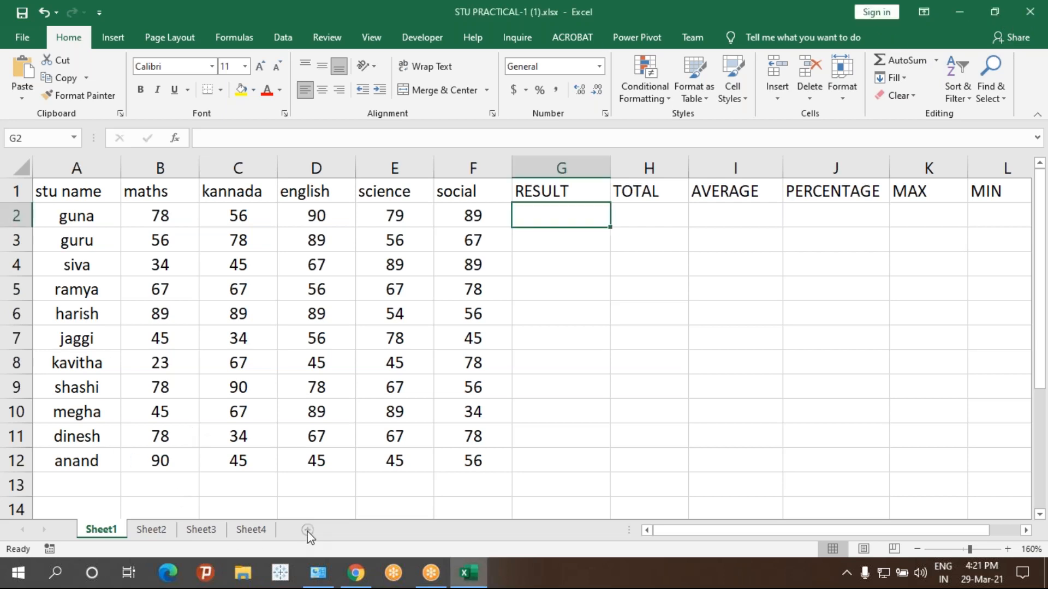
{"action": "left_click", "coordinate": [308, 531]}
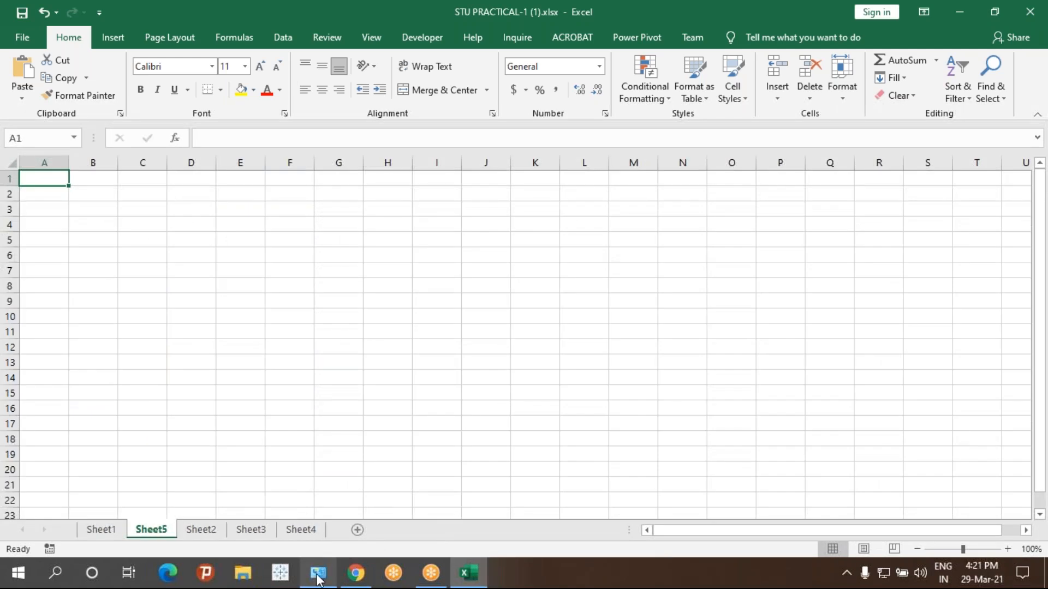
{"action": "key", "text": "super+r"}
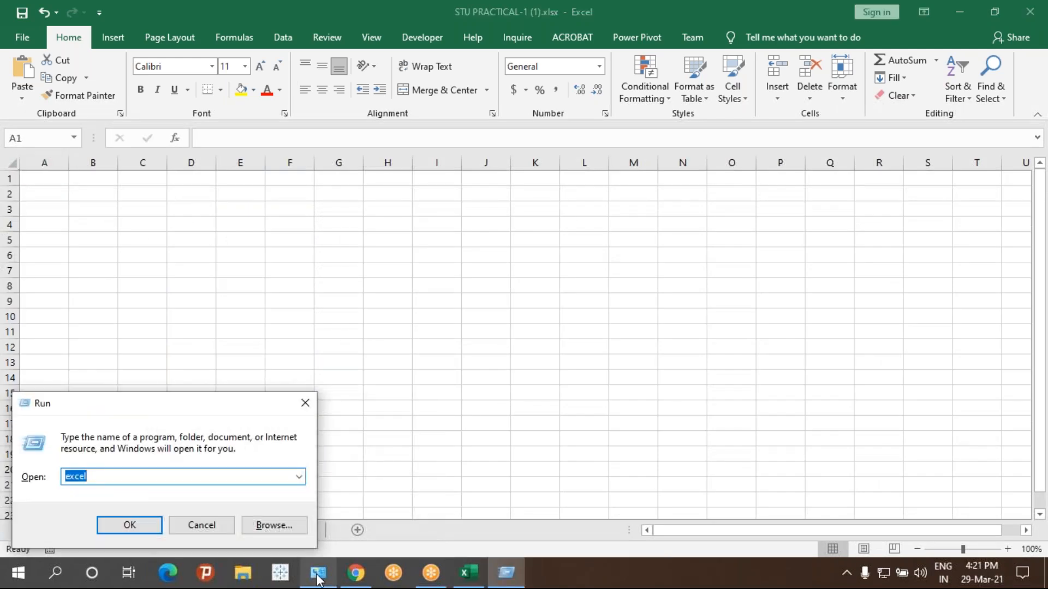
{"action": "type", "text": "notepad"}
{"action": "key", "text": "Return"}
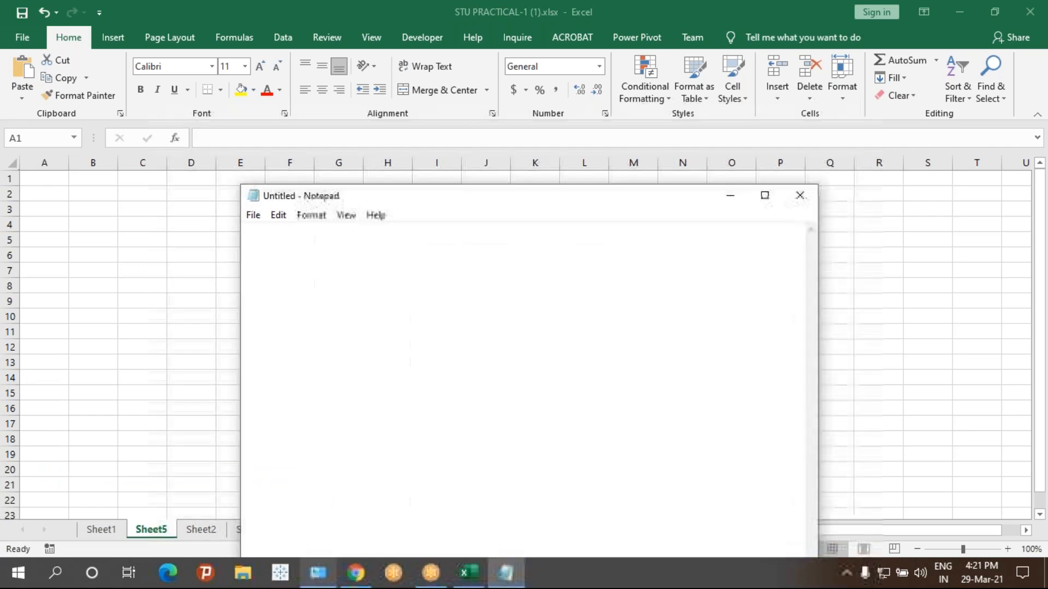
{"action": "left_click", "coordinate": [765, 196]}
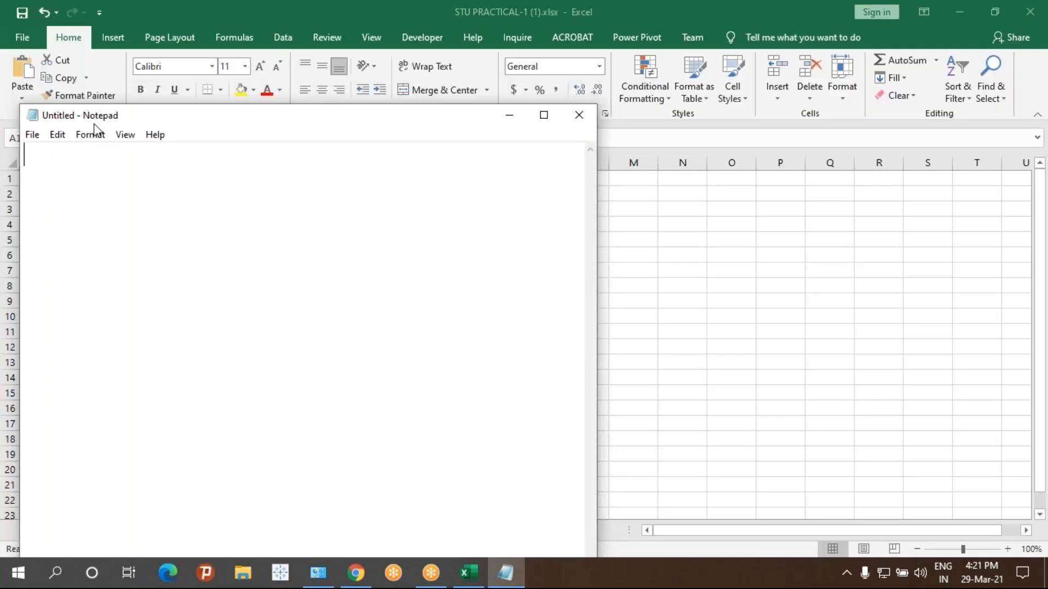
- Accept Copperplate Gothic, Light Oblique, size 26 as the Notepad font and maximize the window
{"action": "left_click", "coordinate": [90, 135]}
{"action": "left_click", "coordinate": [109, 169]}
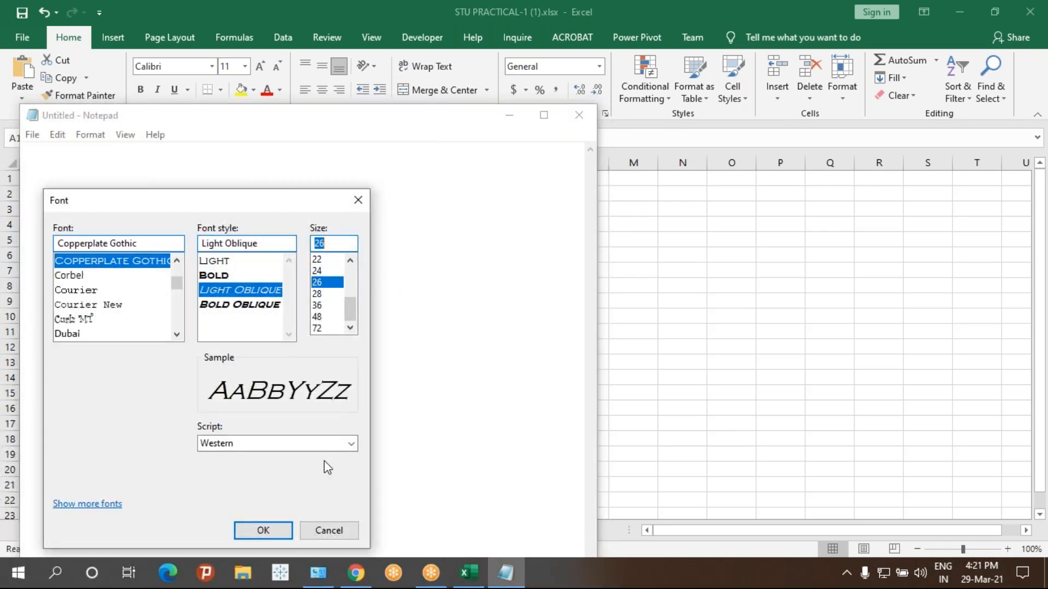
{"action": "left_click", "coordinate": [267, 531]}
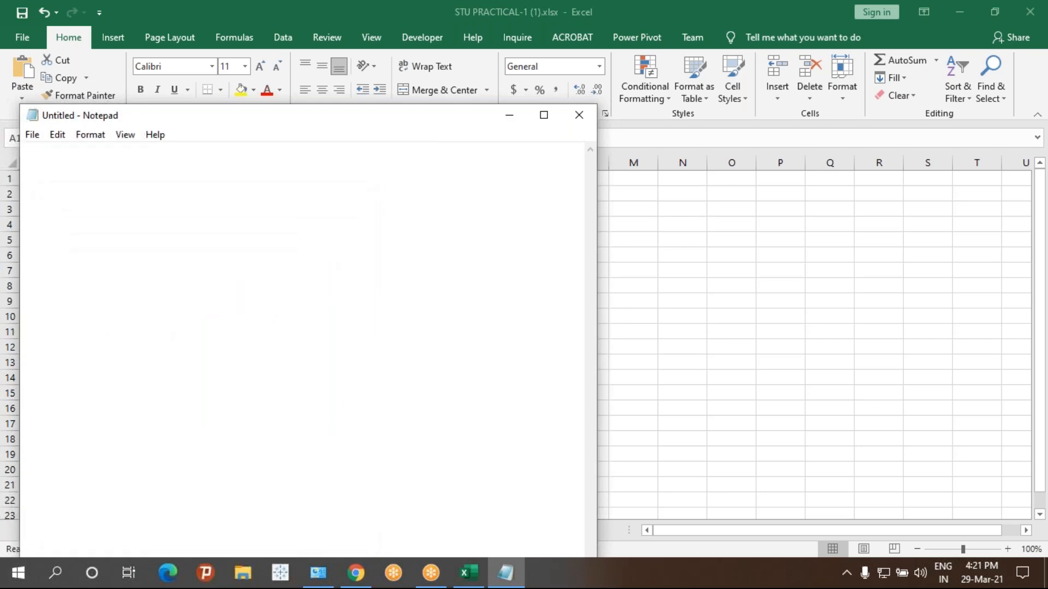
{"action": "left_click", "coordinate": [543, 115]}
- List the functions SUM, PRODUCT, MIN and MAX on separate lines in Notepad
{"action": "key", "text": "Return"}
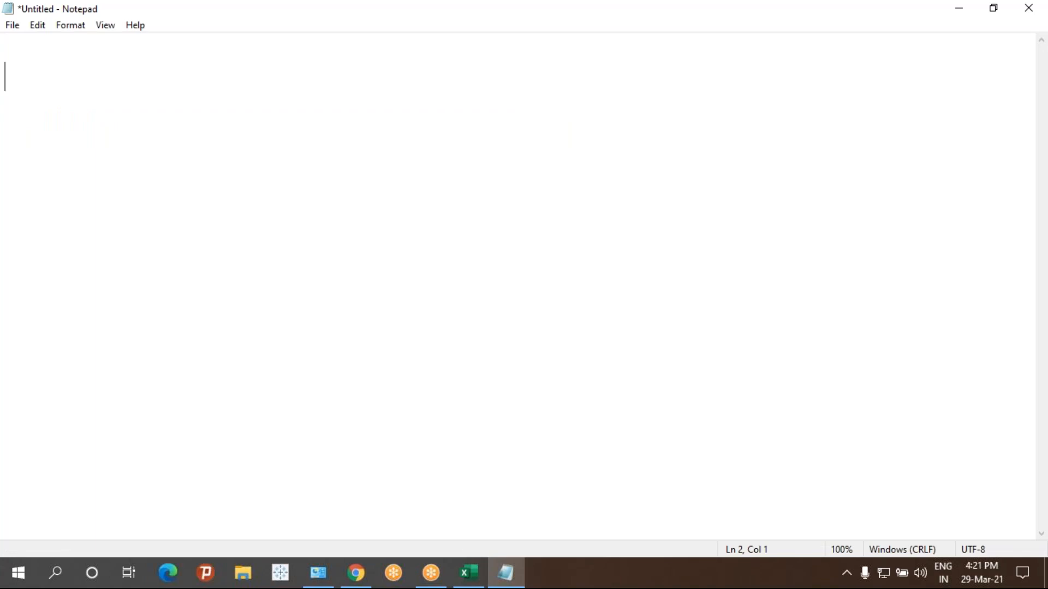
{"action": "key", "text": "BackSpace"}
{"action": "type", "text": "sum"}
{"action": "key", "text": "Return"}
{"action": "type", "text": "pro"}
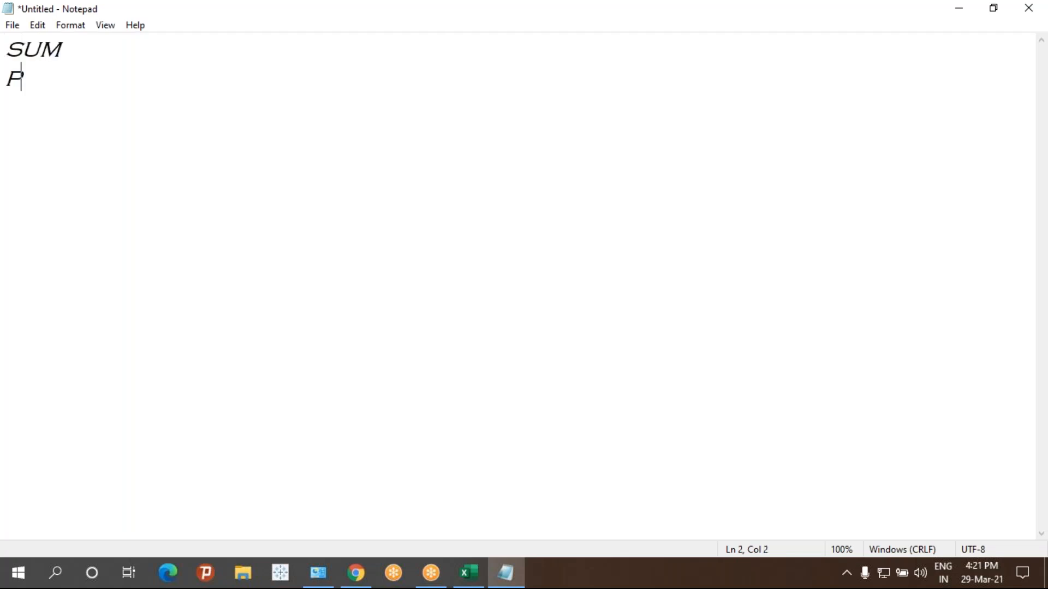
{"action": "type", "text": "duct"}
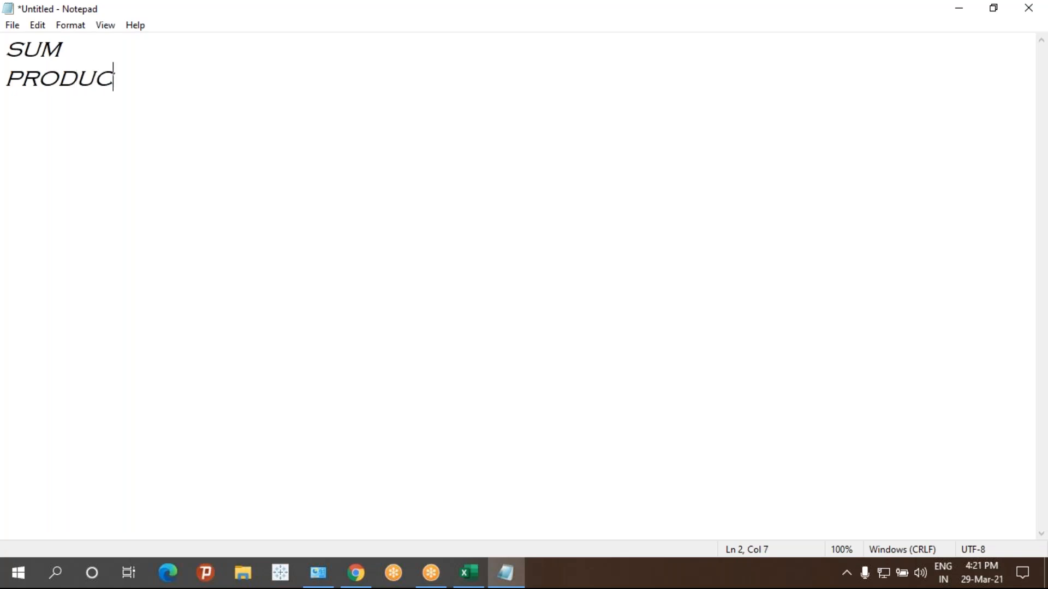
{"action": "key", "text": "Return"}
{"action": "type", "text": "min"}
{"action": "key", "text": "Return"}
{"action": "type", "text": "max"}
{"action": "key", "text": "Return"}
{"action": "type", "text": "aver"}
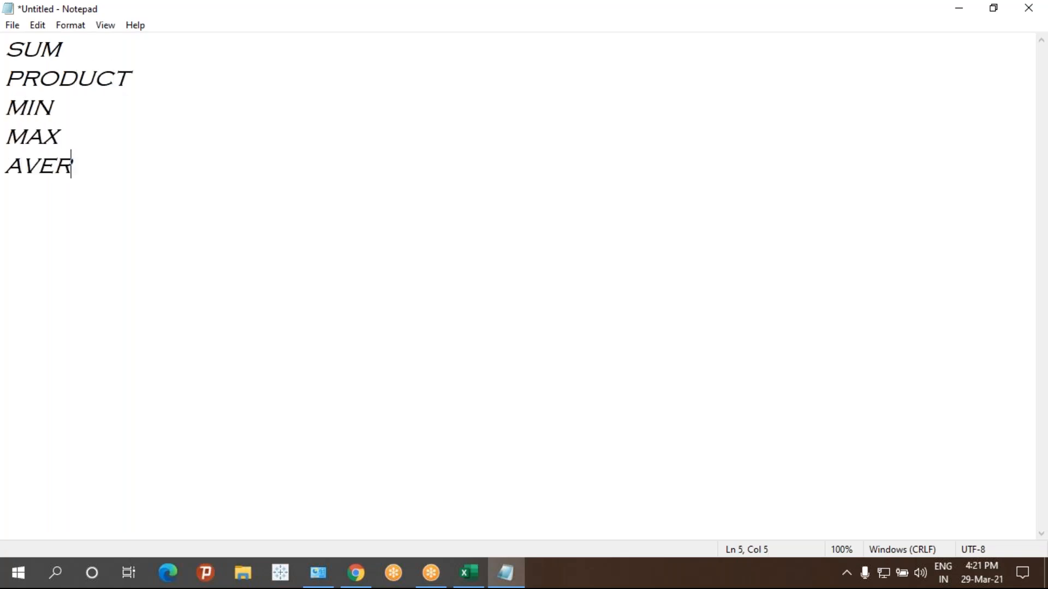
{"action": "key", "text": "BackSpace"}
{"action": "key", "text": "BackSpace"}
{"action": "key", "text": "BackSpace"}
{"action": "key", "text": "BackSpace"}
- Add CEILING, FLOOR, TRUNC and MOD on separate lines below MAX
{"action": "type", "text": "ceiling"}
{"action": "key", "text": "Return"}
{"action": "type", "text": "floor"}
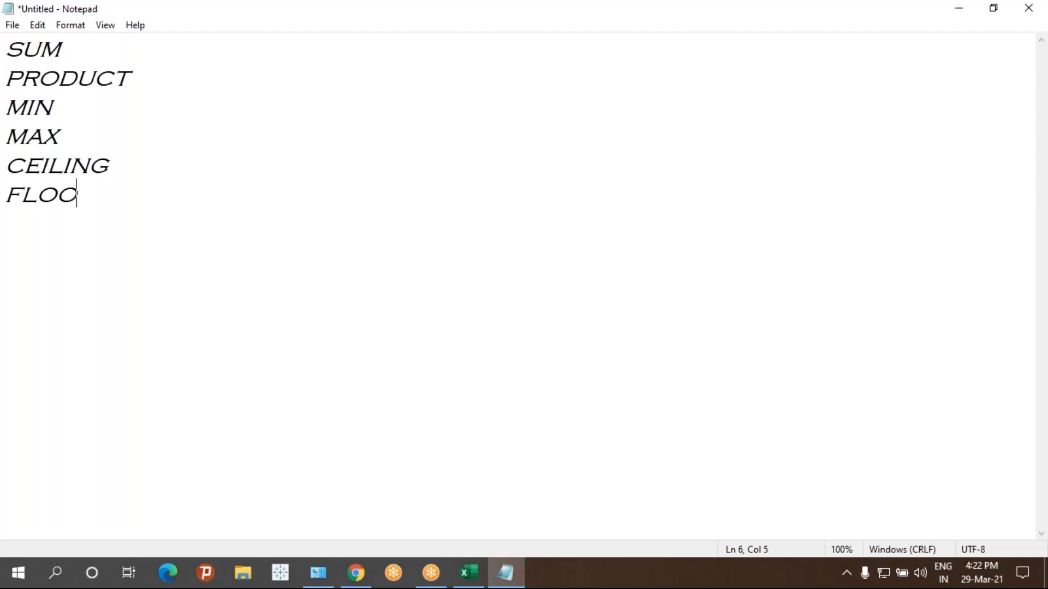
{"action": "key", "text": "Return"}
{"action": "type", "text": "trunc"}
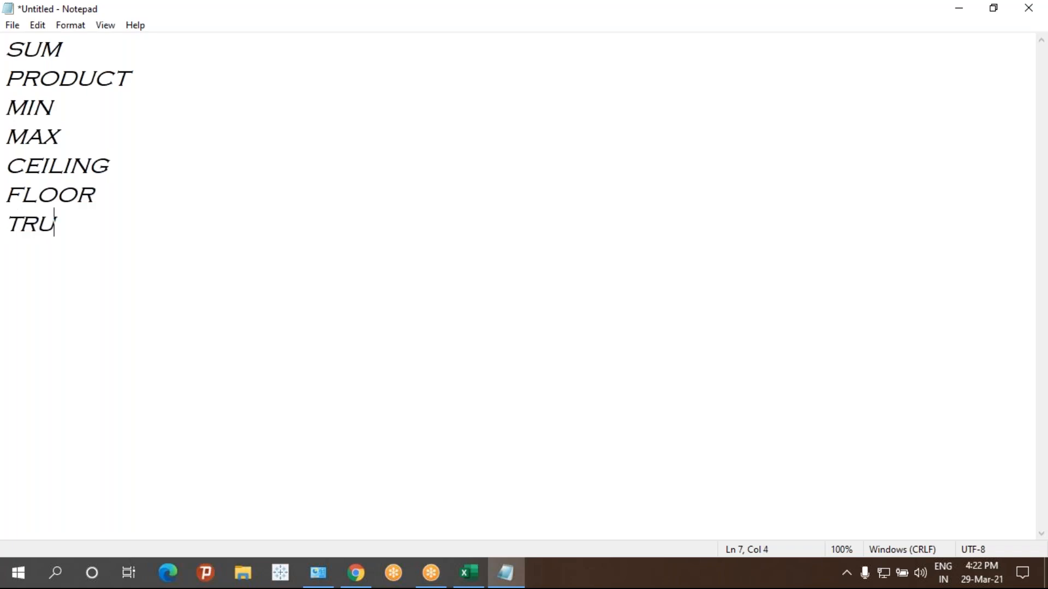
{"action": "key", "text": "Return"}
{"action": "type", "text": "mod"}
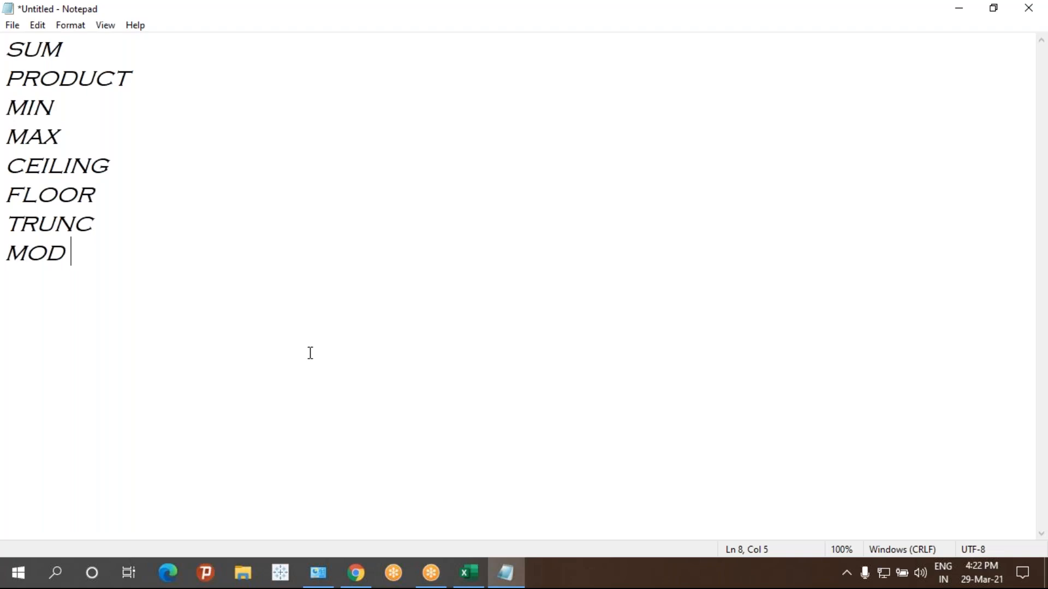
- Highlight the whole function list from MOD up to SUM and clear the selection
{"action": "key", "text": "ctrl+shift+Home"}
{"action": "left_click", "coordinate": [69, 262]}
{"action": "key", "text": "ctrl+shift+Home"}
{"action": "left_click", "coordinate": [152, 198]}
- Switch back to Excel and enter 825 in cell E1 of the new sheet
{"action": "left_click", "coordinate": [469, 574]}
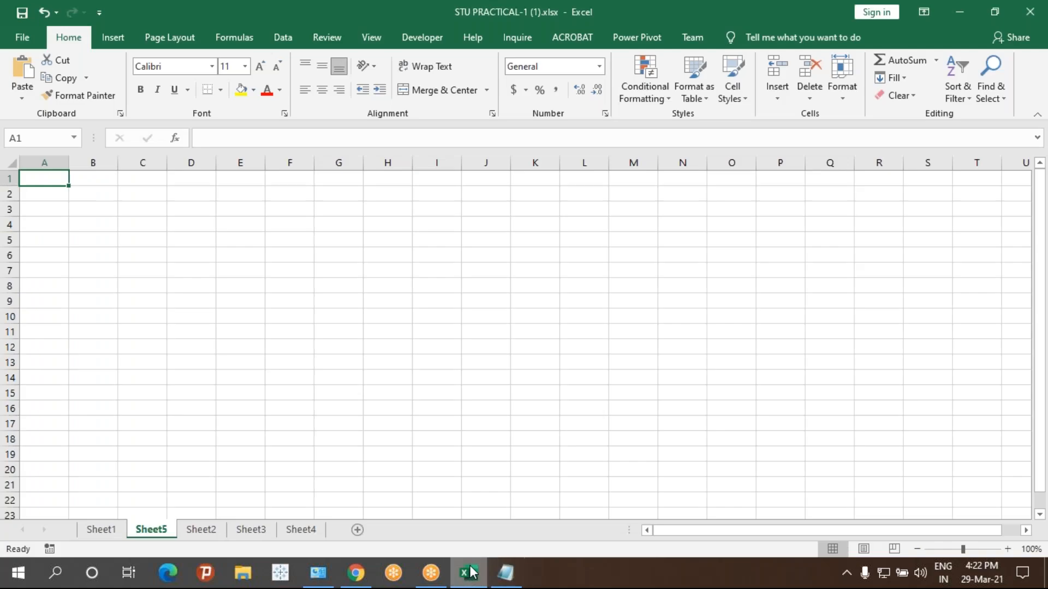
{"action": "left_click", "coordinate": [233, 183]}
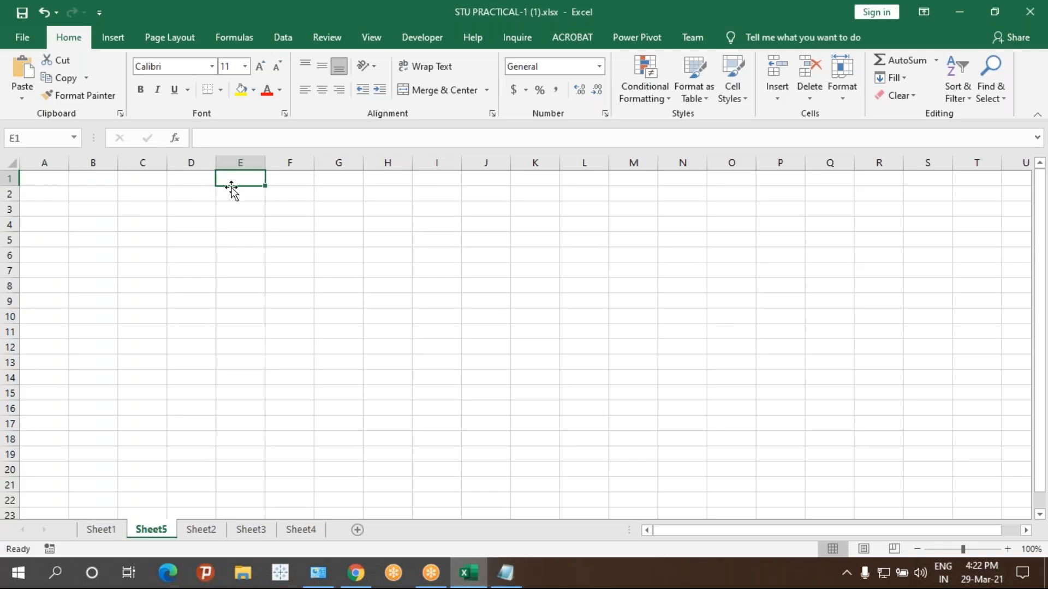
{"action": "type", "text": "825"}
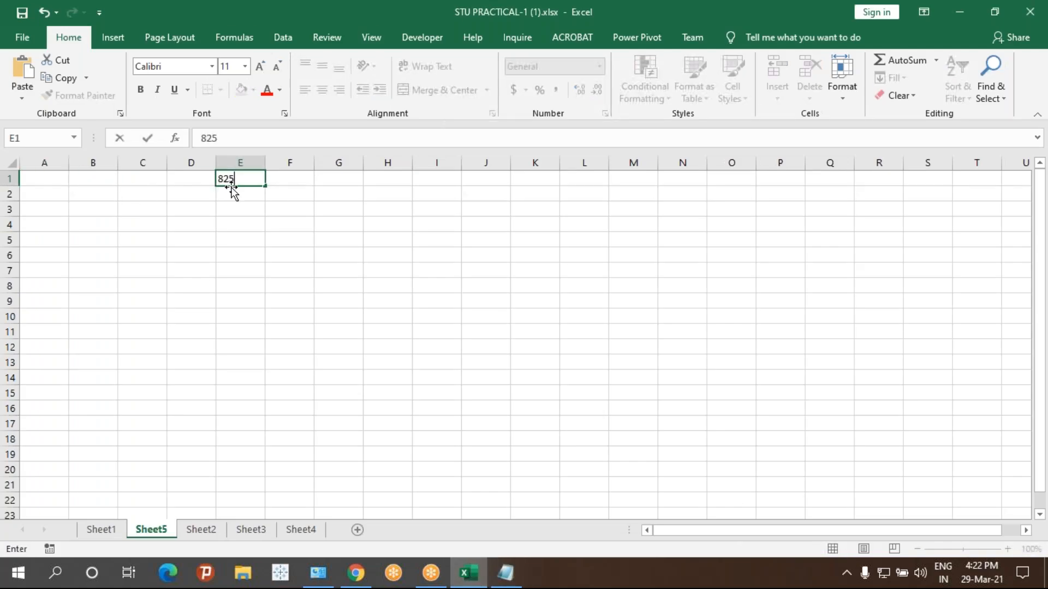
- Switch to Notepad and add an = sign and a + sign on separate lines below the function list
{"action": "left_click", "coordinate": [506, 573]}
{"action": "left_click", "coordinate": [207, 334]}
{"action": "key", "text": "Return"}
{"action": "key", "text": "Return"}
{"action": "key", "text": "Return"}
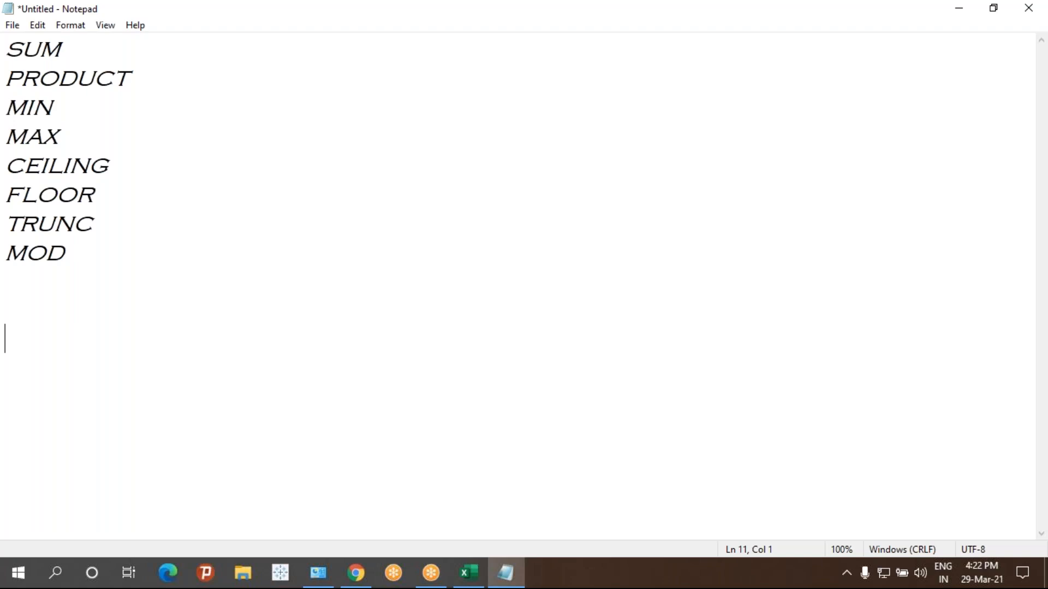
{"action": "type", "text": "="}
{"action": "key", "text": "Return"}
{"action": "key", "text": "Return"}
{"action": "type", "text": "+"}
- Highlight the = and + signs below the function list
{"action": "left_click_drag", "start_coordinate": [8, 337], "coordinate": [38, 337]}
{"action": "left_click_drag", "start_coordinate": [38, 402], "coordinate": [9, 326]}
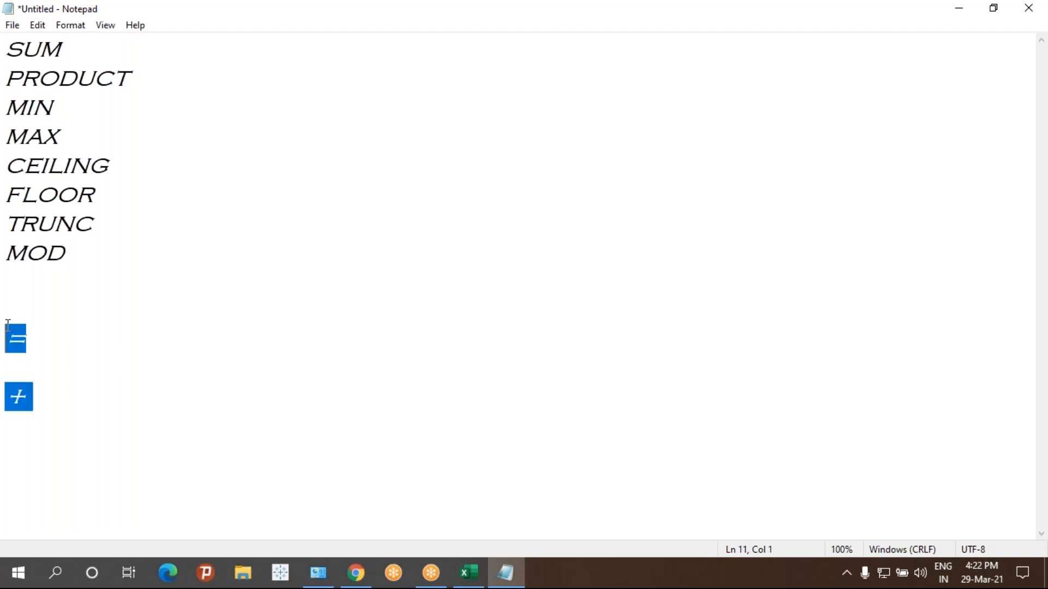
{"action": "left_click", "coordinate": [61, 412]}
{"action": "left_click_drag", "start_coordinate": [61, 411], "coordinate": [8, 327]}
- Return to Excel, commit the 825 in E1 and enter 896 in cell G1
{"action": "left_click", "coordinate": [470, 574]}
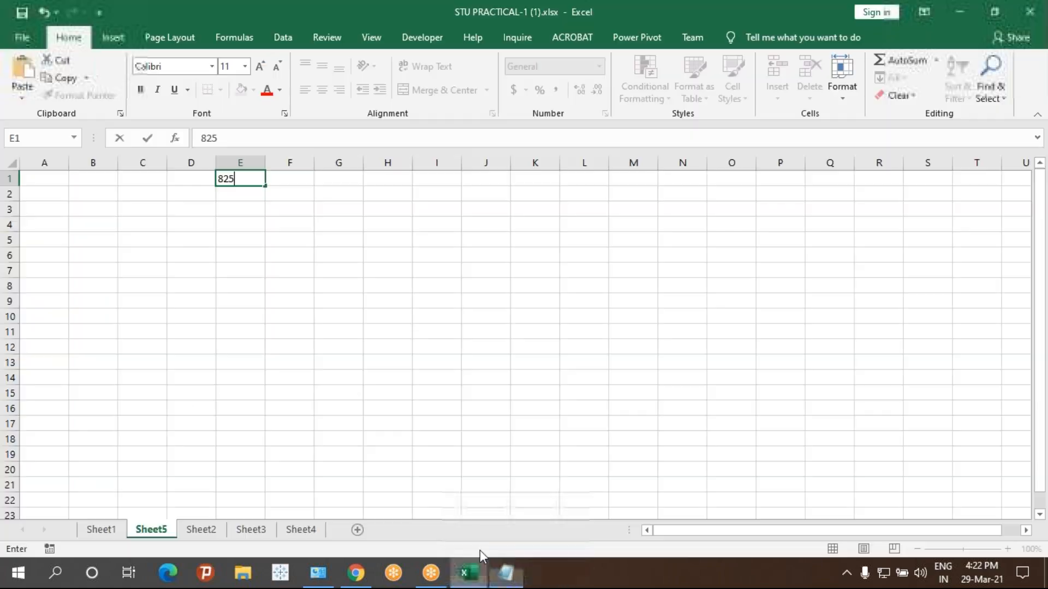
{"action": "left_click", "coordinate": [321, 176]}
{"action": "type", "text": "896"}
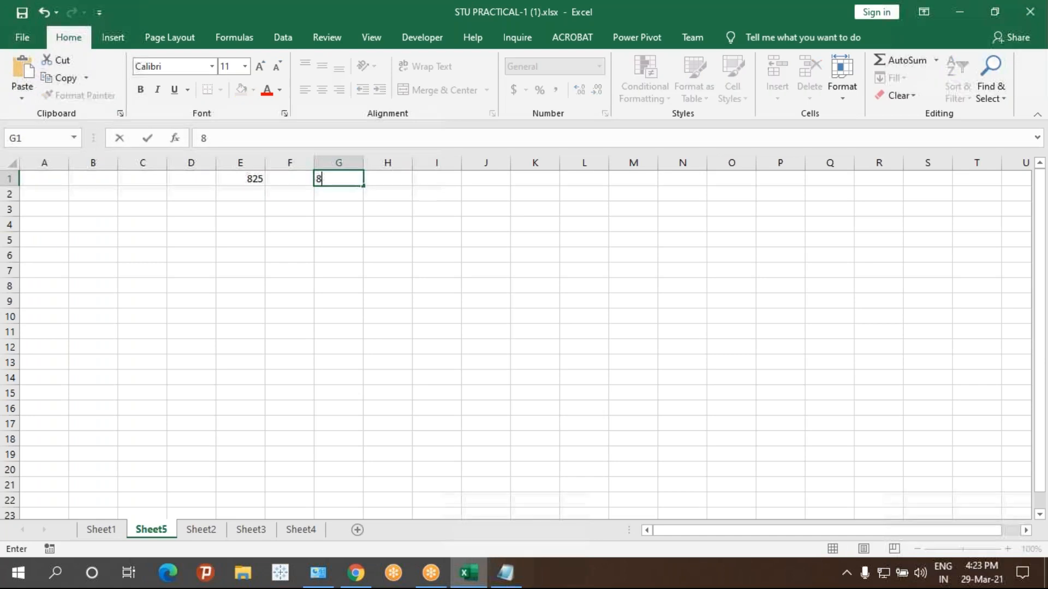
{"action": "key", "text": "Return"}
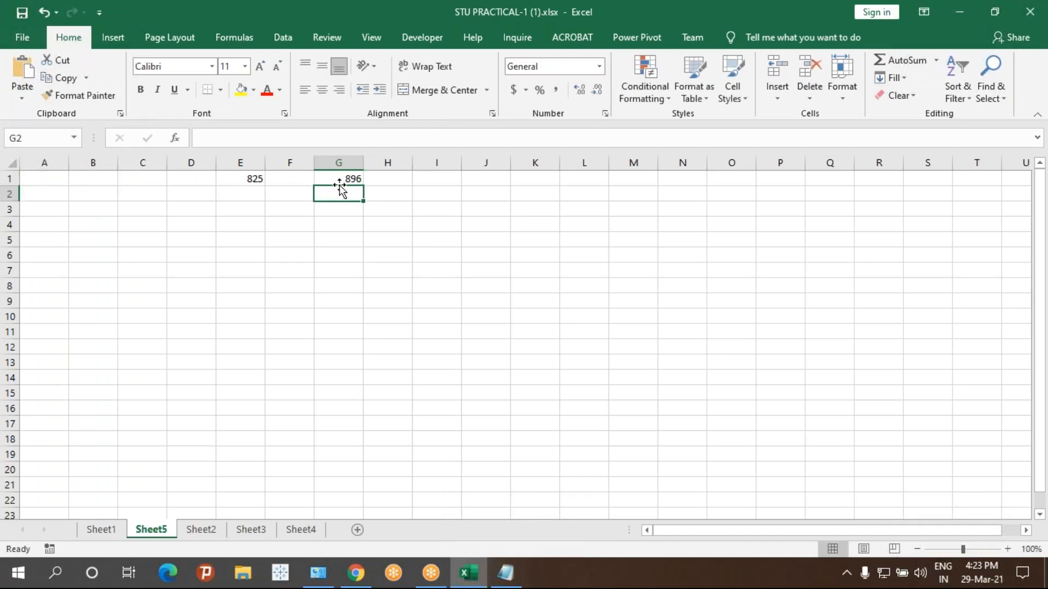
- Start a formula in cell I1 with +sum, replace it with =sum and dismiss the function suggestions
{"action": "left_click", "coordinate": [419, 182]}
{"action": "type", "text": "+"}
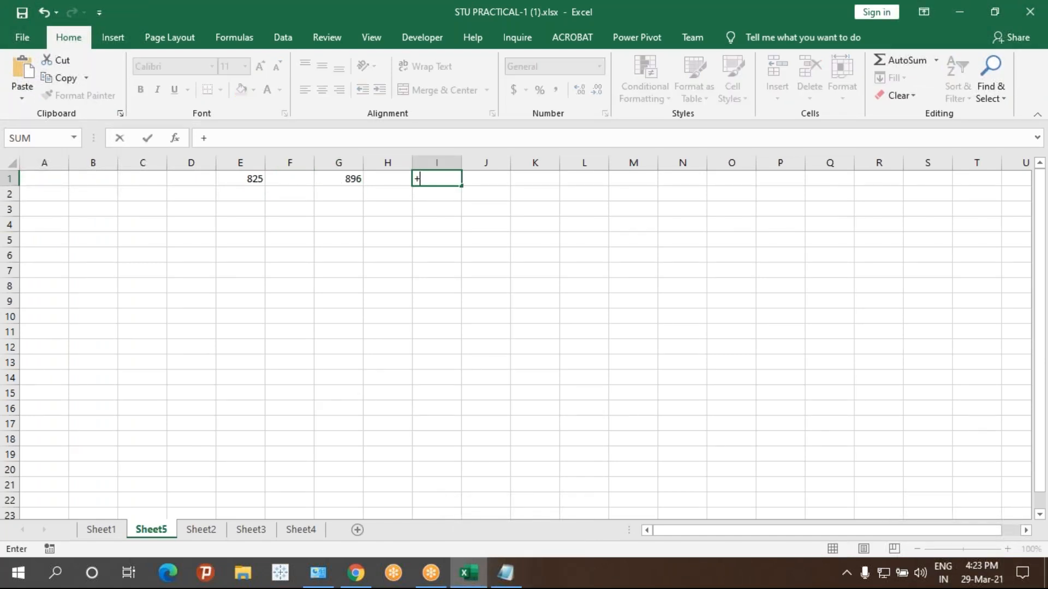
{"action": "type", "text": "sum"}
{"action": "key", "text": "BackSpace"}
{"action": "key", "text": "BackSpace"}
{"action": "key", "text": "BackSpace"}
{"action": "key", "text": "BackSpace"}
{"action": "type", "text": "=sum"}
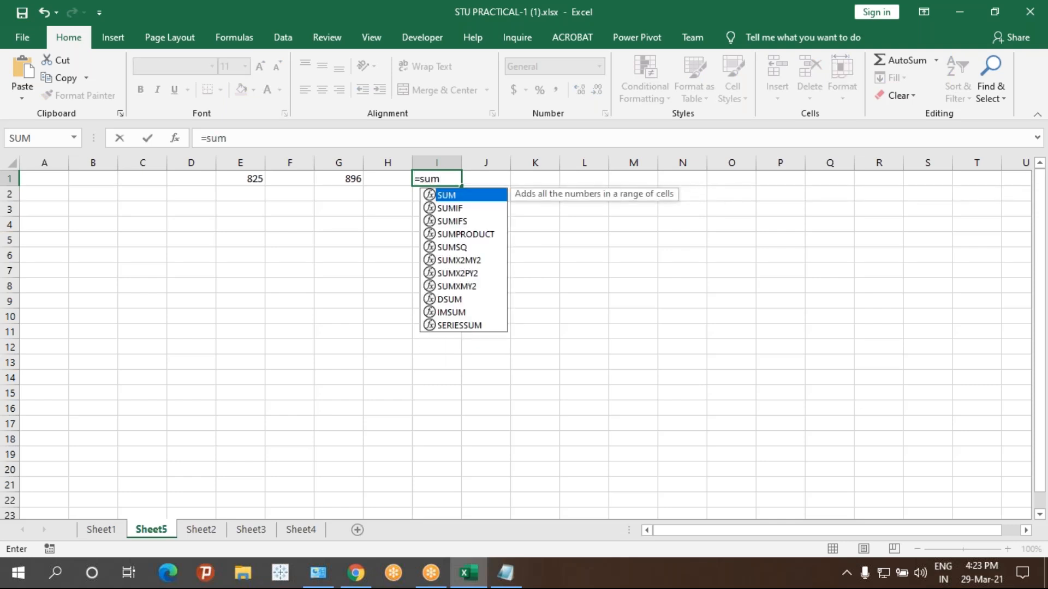
{"action": "key", "text": "Escape"}
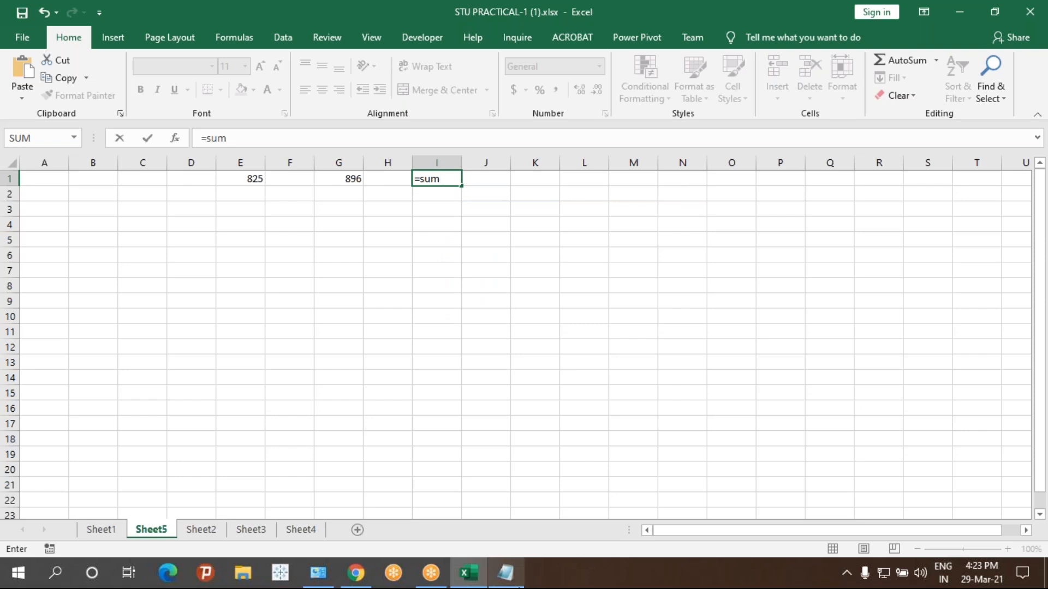
- Switch to Notepad, highlight the + sign below the = sign and clear the selection
{"action": "left_click", "coordinate": [506, 573]}
{"action": "left_click_drag", "start_coordinate": [94, 397], "coordinate": [7, 350]}
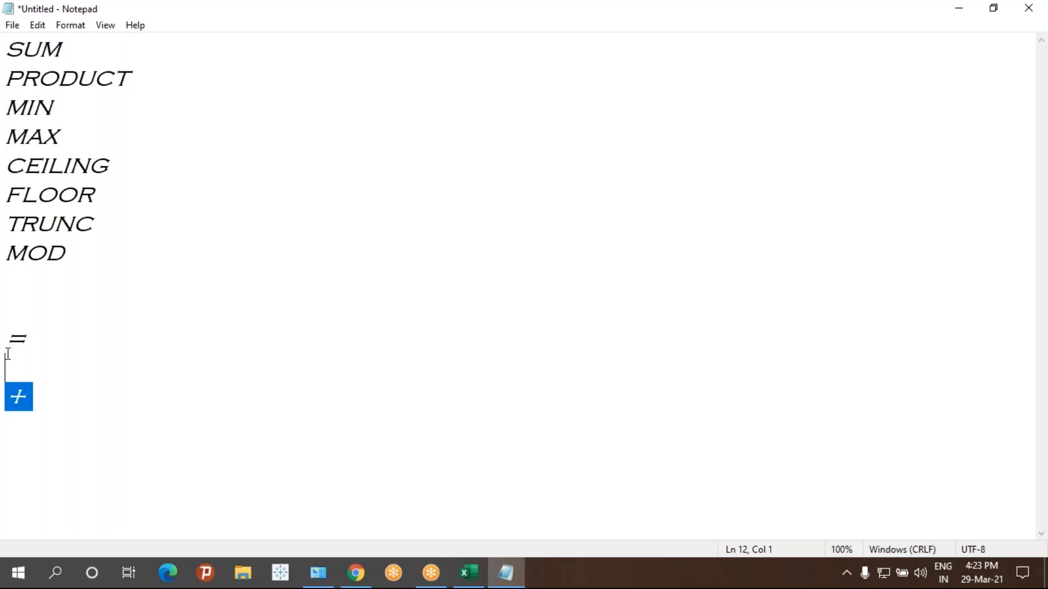
{"action": "left_click", "coordinate": [74, 399]}
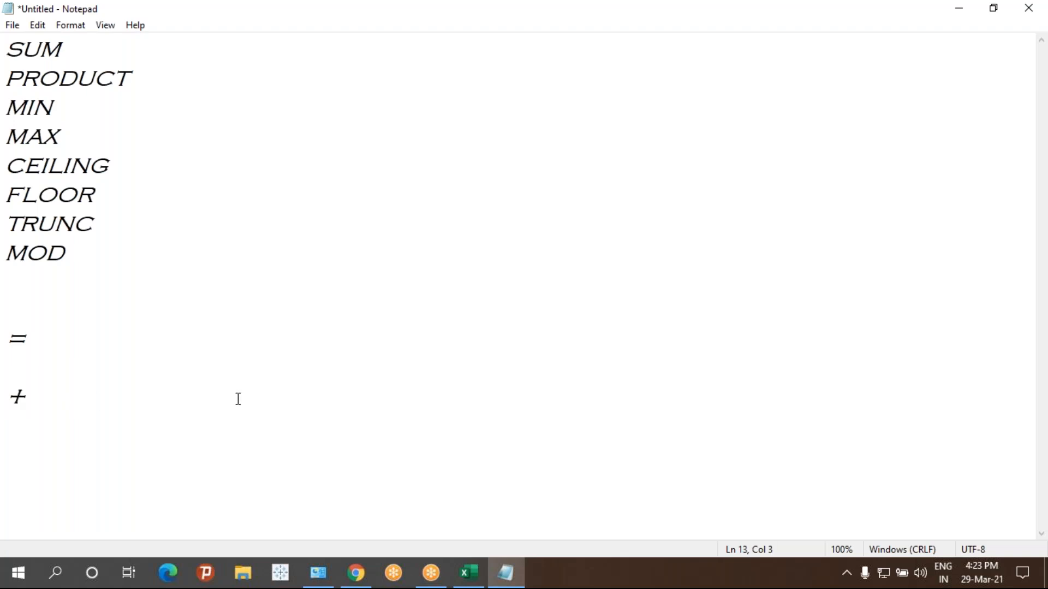
- Add an = sign on a new line two lines below the + sign
{"action": "key", "text": "Return"}
{"action": "key", "text": "Return"}
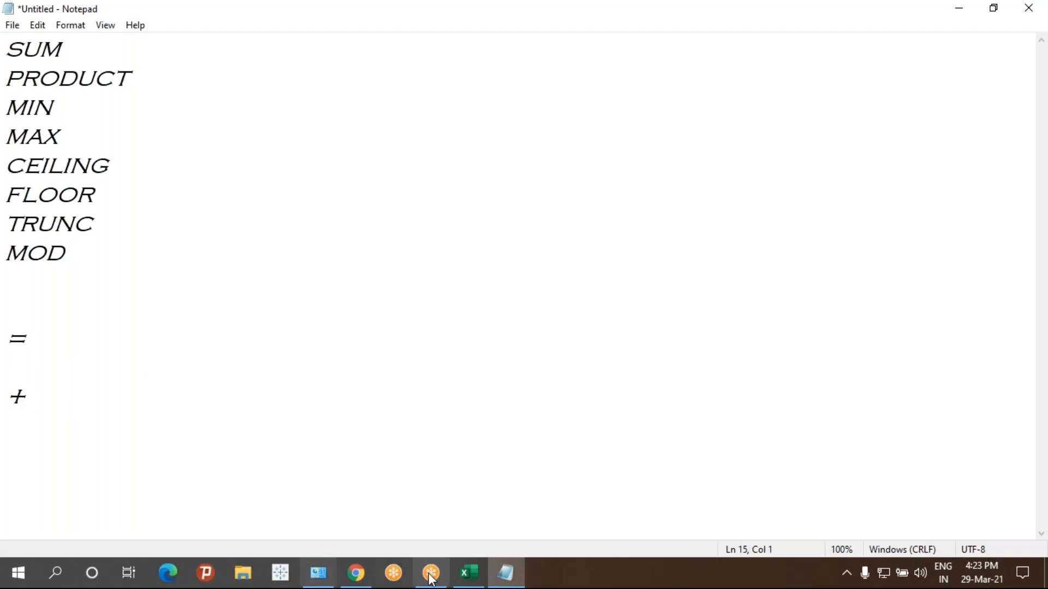
{"action": "mouse_move", "coordinate": [417, 571]}
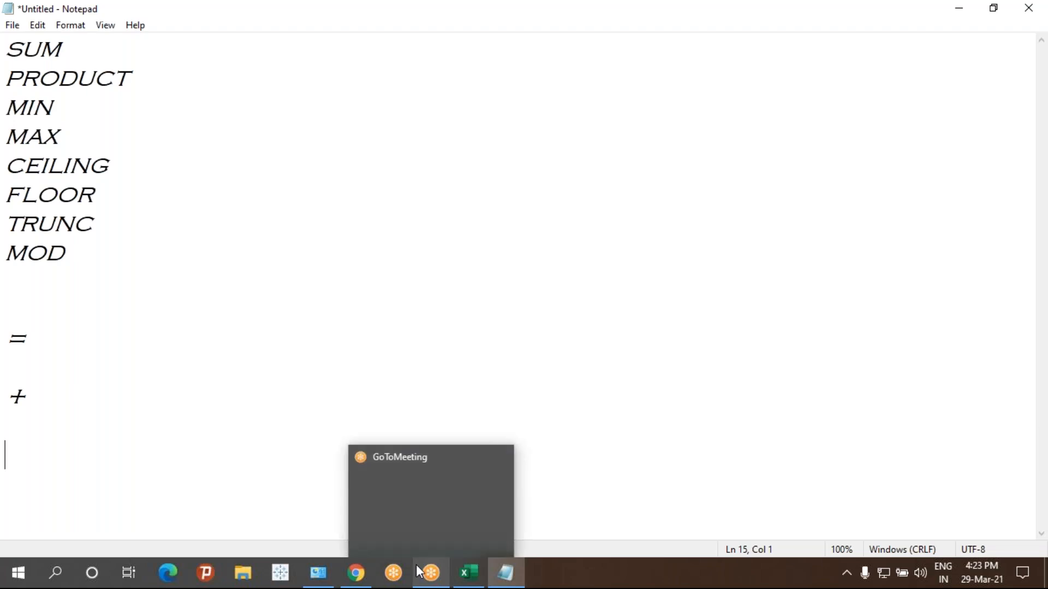
{"action": "type", "text": "="}
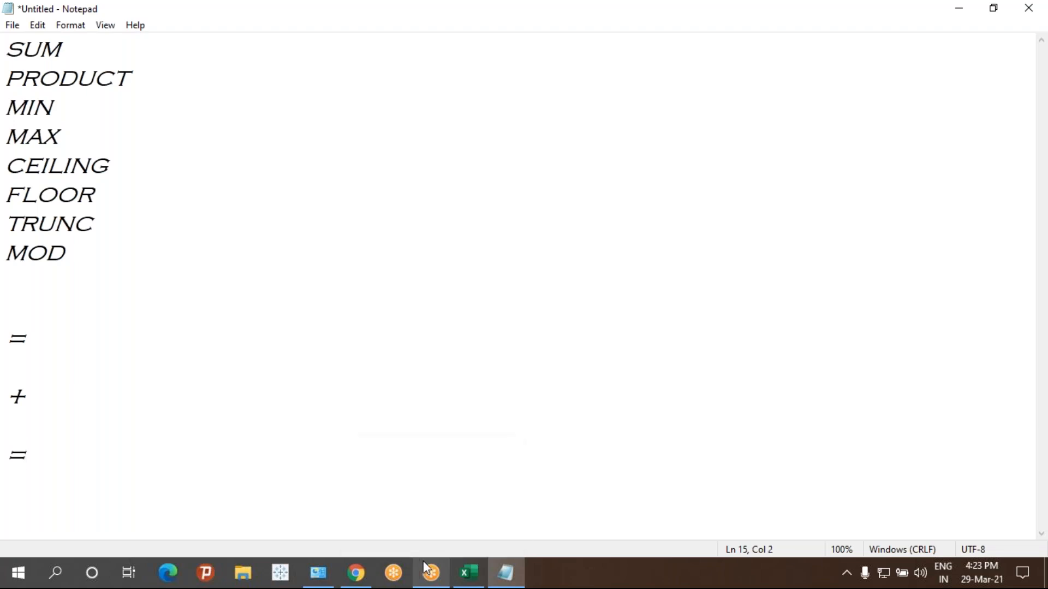
- Return to Excel, cancel the unfinished formula in I1 and start a formula in cell H5 with =su
{"action": "left_click", "coordinate": [970, 15]}
{"action": "key", "text": "Escape"}
{"action": "left_click", "coordinate": [339, 250]}
{"action": "left_click", "coordinate": [383, 235]}
{"action": "type", "text": "=sum"}
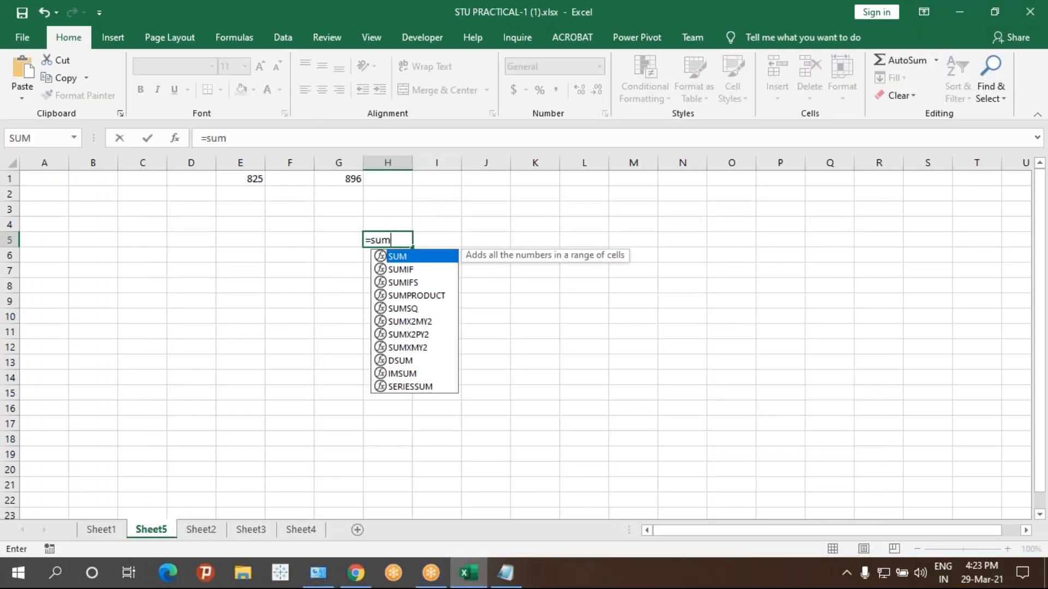
{"action": "key", "text": "BackSpace"}
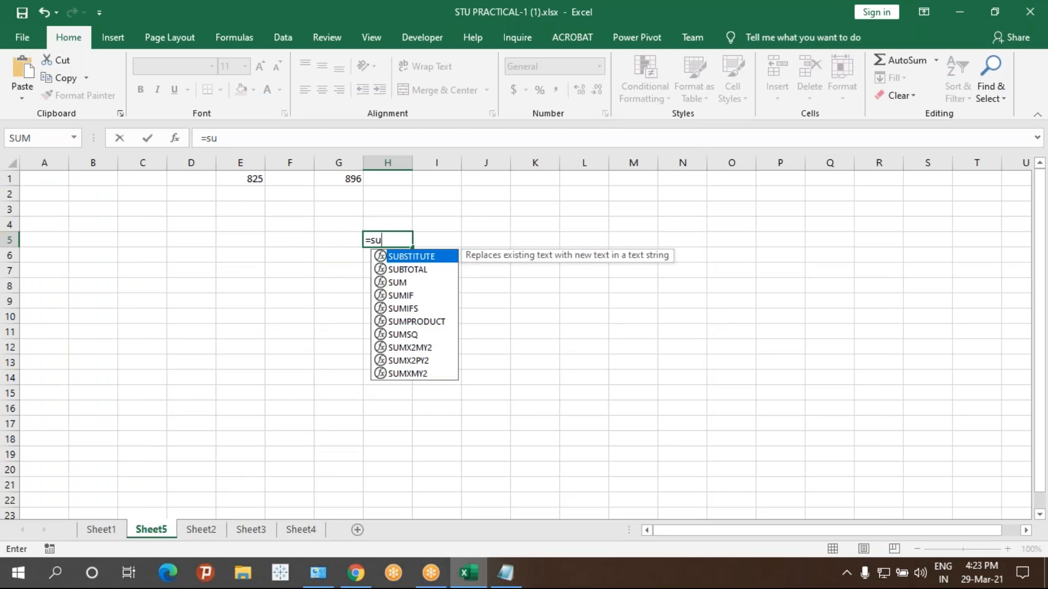
{"action": "key", "text": "Escape"}
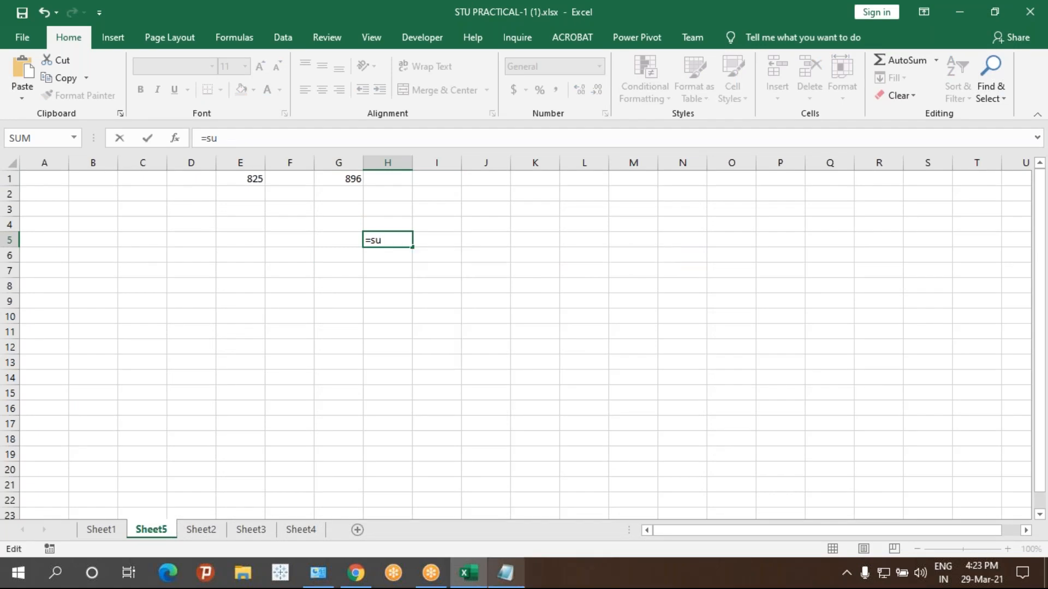
- Highlight the =su entry in H5 and retype its last letter to bring back the function suggestions
{"action": "key", "text": "BackSpace"}
{"action": "type", "text": "u"}
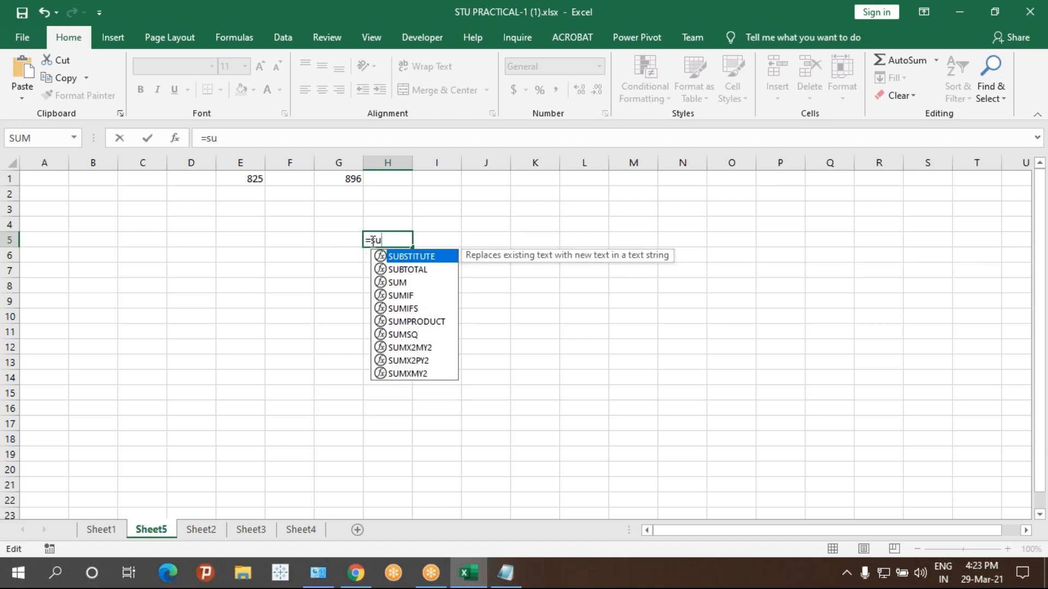
{"action": "left_click_drag", "start_coordinate": [385, 241], "coordinate": [362, 241]}
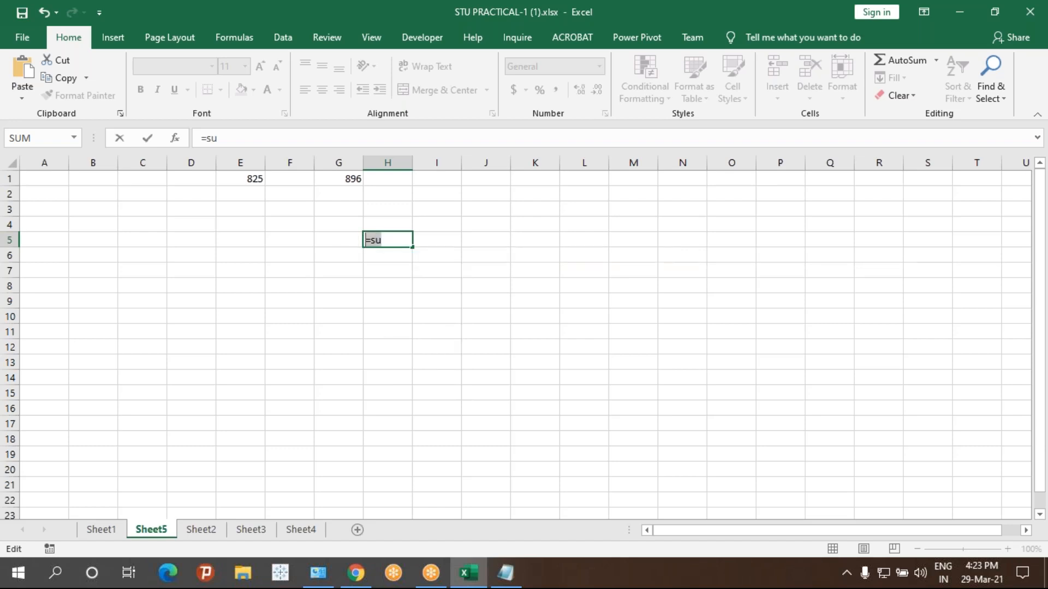
{"action": "left_click", "coordinate": [392, 241]}
{"action": "key", "text": "BackSpace"}
{"action": "type", "text": "u"}
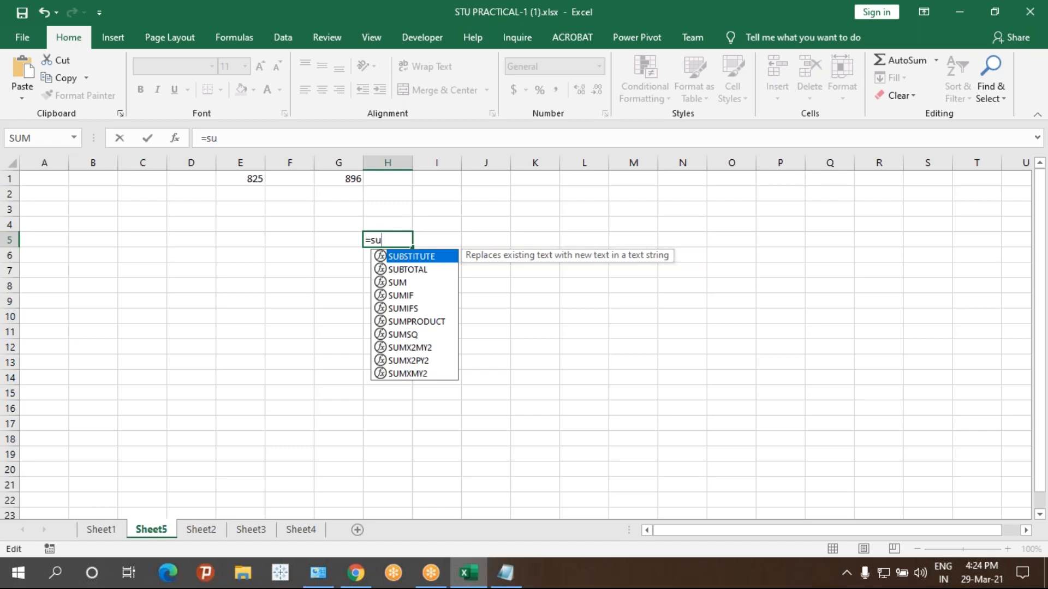
- Browse the suggested functions for =su in H5, from SUBSTITUTE to SUMIFS, and go back to SUM
{"action": "key", "text": "Down"}
{"action": "key", "text": "Down"}
{"action": "key", "text": "Down"}
{"action": "key", "text": "Down"}
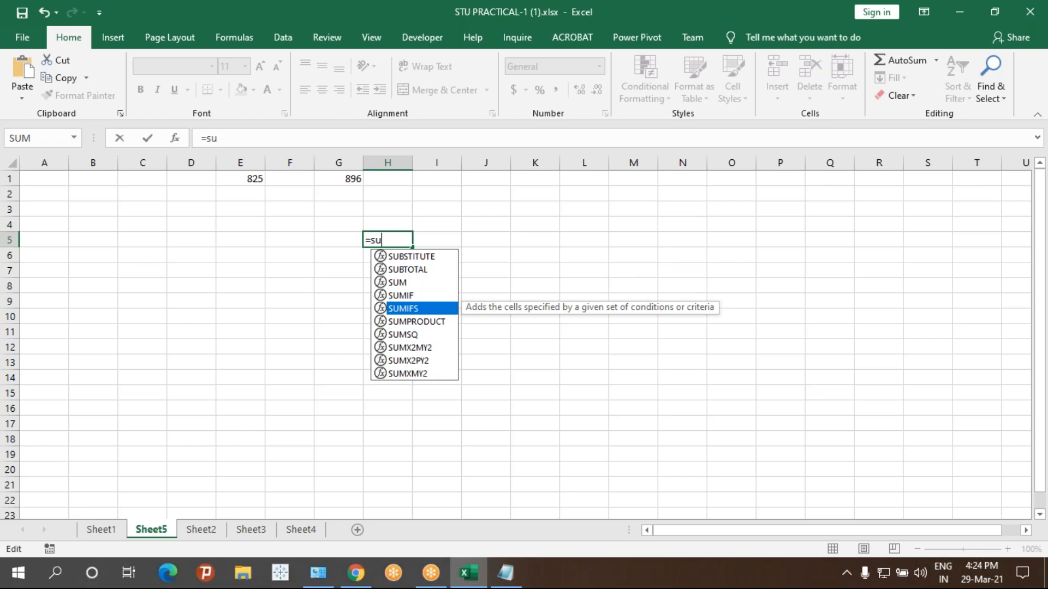
{"action": "key", "text": "Up"}
{"action": "key", "text": "Up"}
{"action": "key", "text": "Up"}
{"action": "key", "text": "Down"}
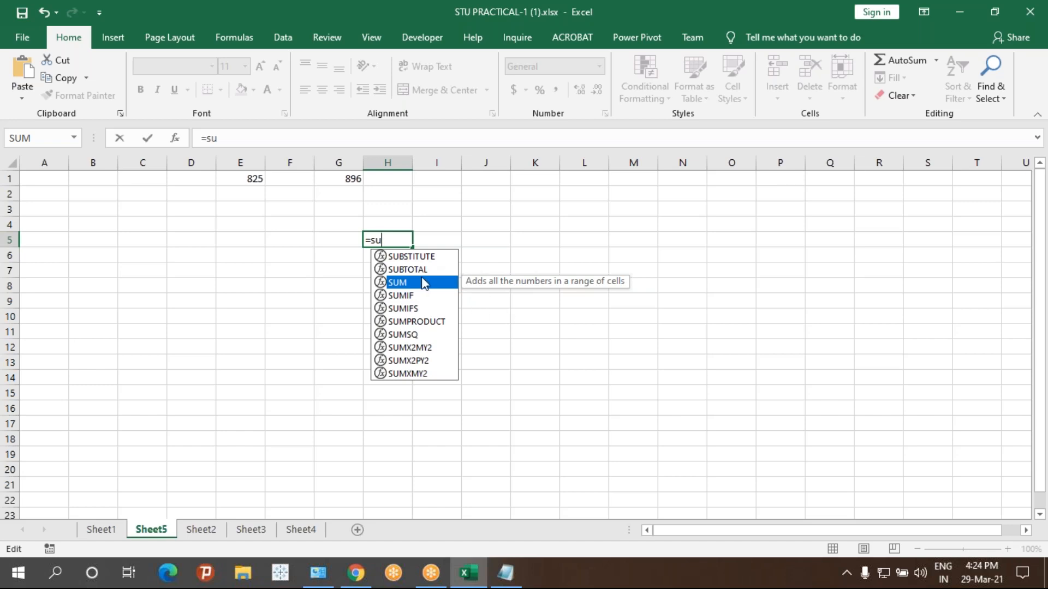
{"action": "type", "text": "m("}
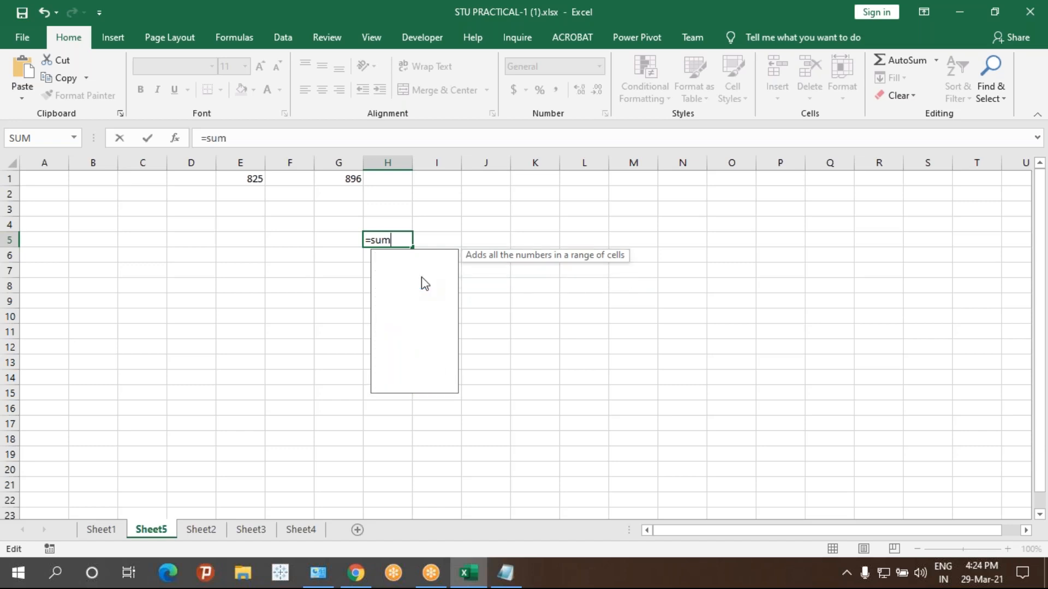
{"action": "key", "text": "BackSpace"}
{"action": "key", "text": "BackSpace"}
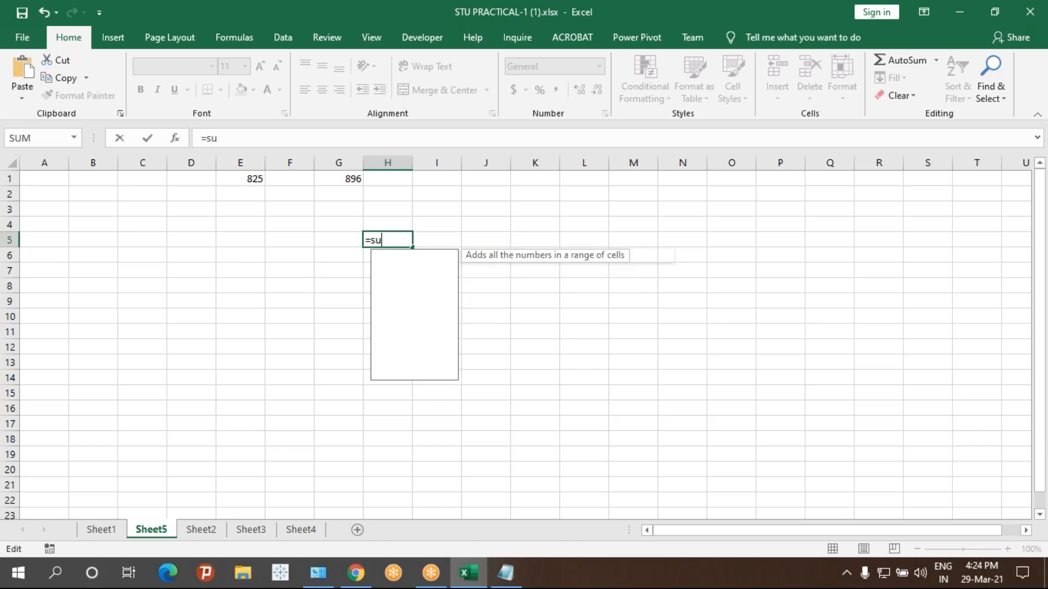
- Go through the suggested functions around SUM and insert SUM into the formula in H5
{"action": "key", "text": "Down"}
{"action": "key", "text": "Down"}
{"action": "key", "text": "Down"}
{"action": "key", "text": "Down"}
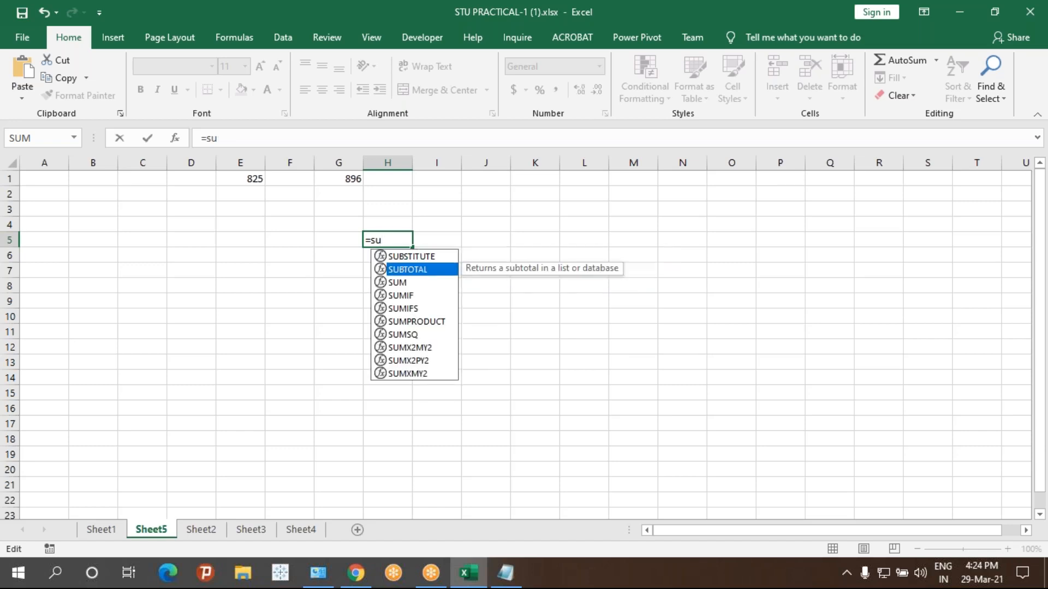
{"action": "key", "text": "Up"}
{"action": "key", "text": "Up"}
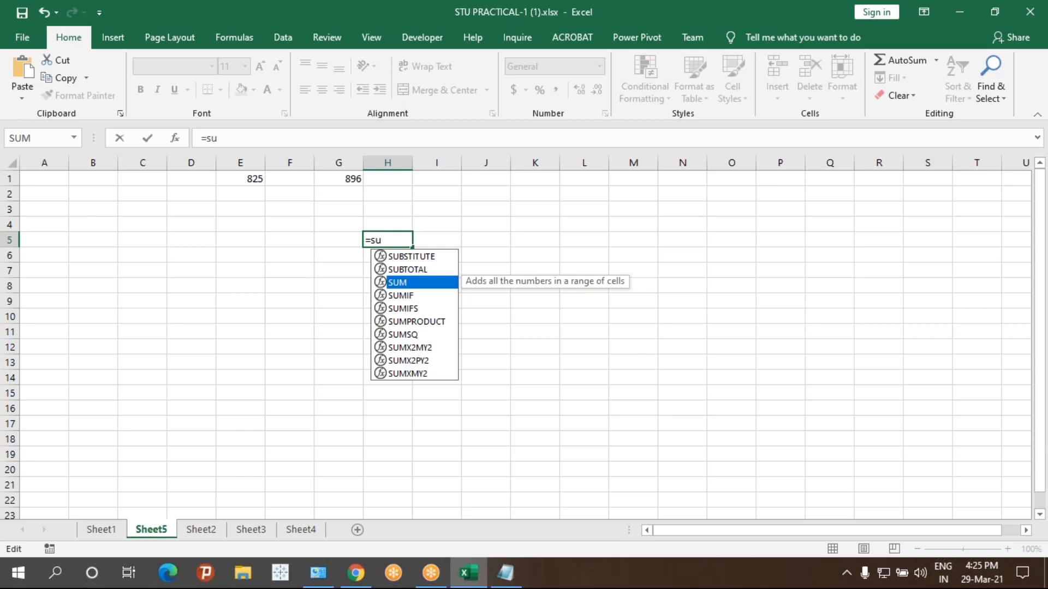
{"action": "key", "text": "Up"}
{"action": "key", "text": "Up"}
{"action": "key", "text": "Down"}
{"action": "key", "text": "Down"}
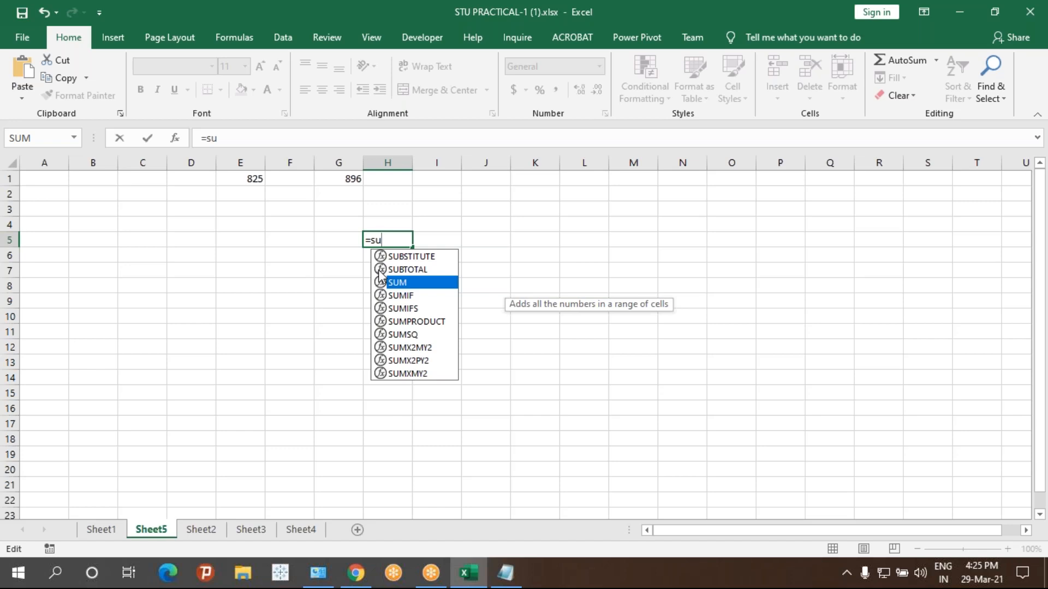
{"action": "key", "text": "Down"}
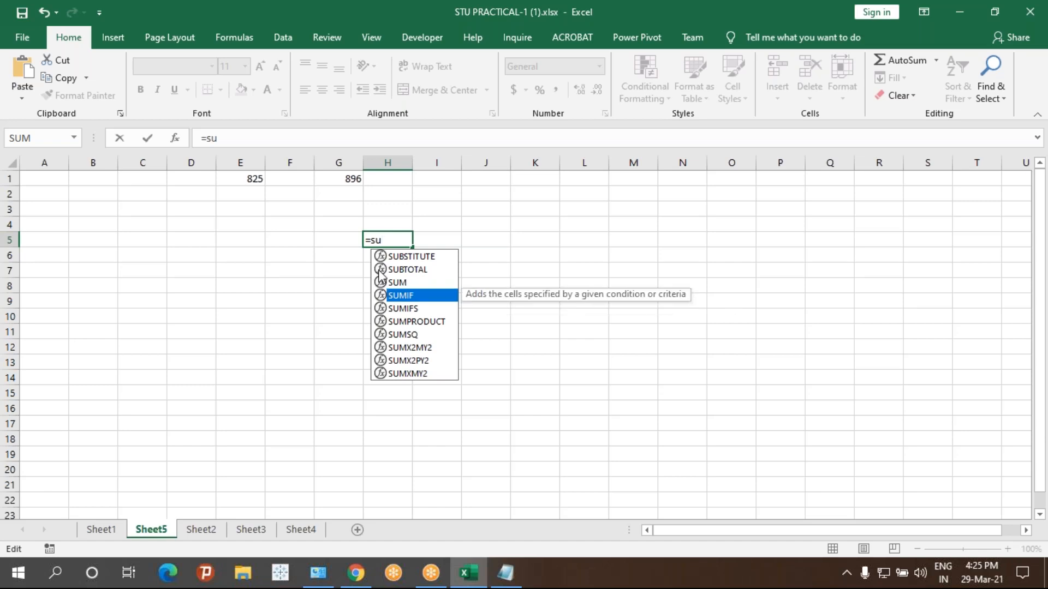
{"action": "key", "text": "Up"}
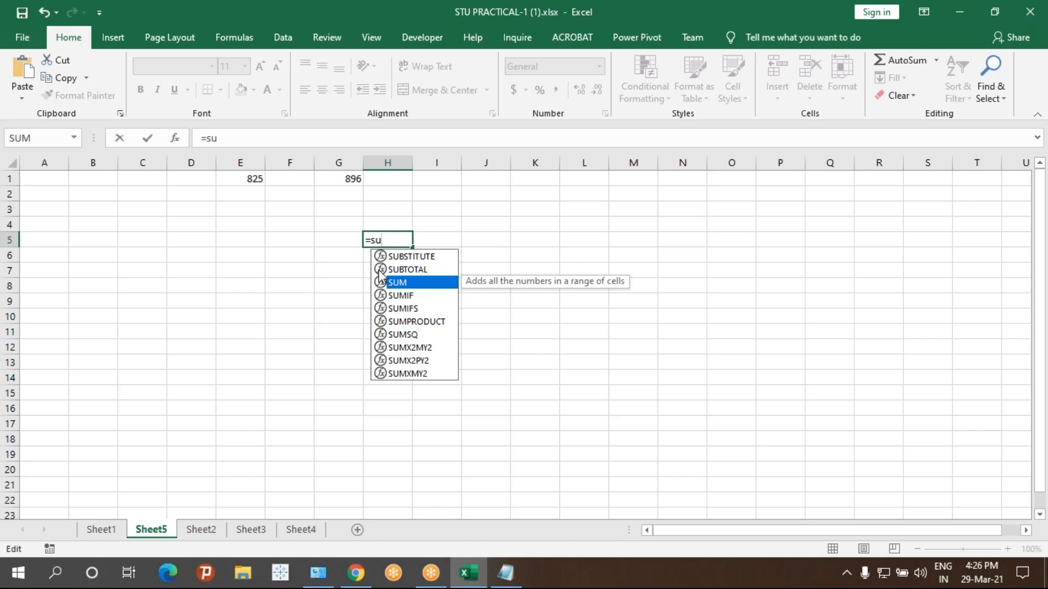
{"action": "key", "text": "Tab"}
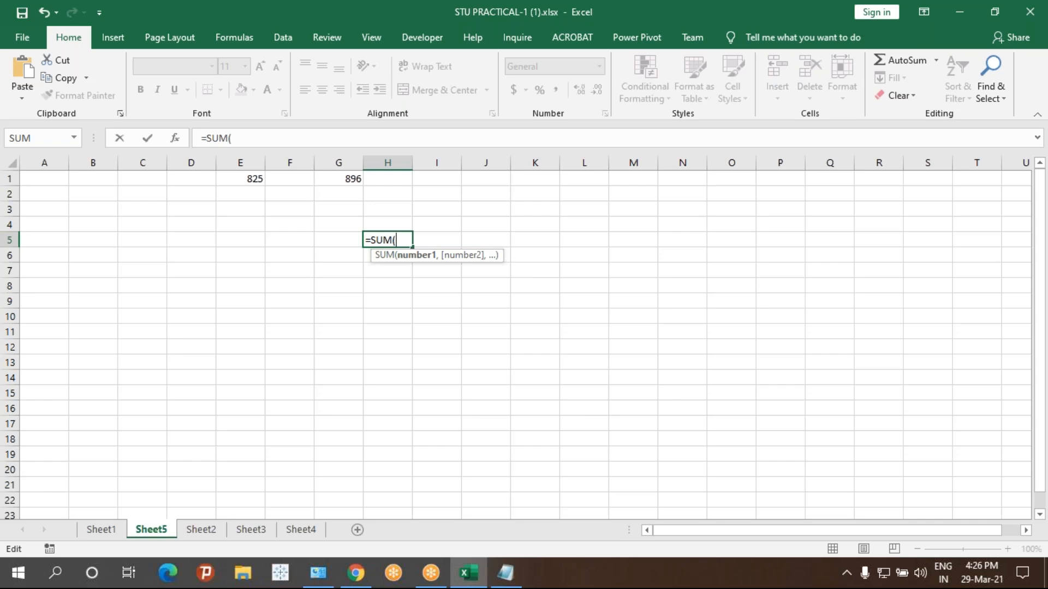
- Switch to Notepad and complete the last line as the syntax =SUM(NUMBER1,[NUMBER2],.....)
{"action": "left_click", "coordinate": [505, 573]}
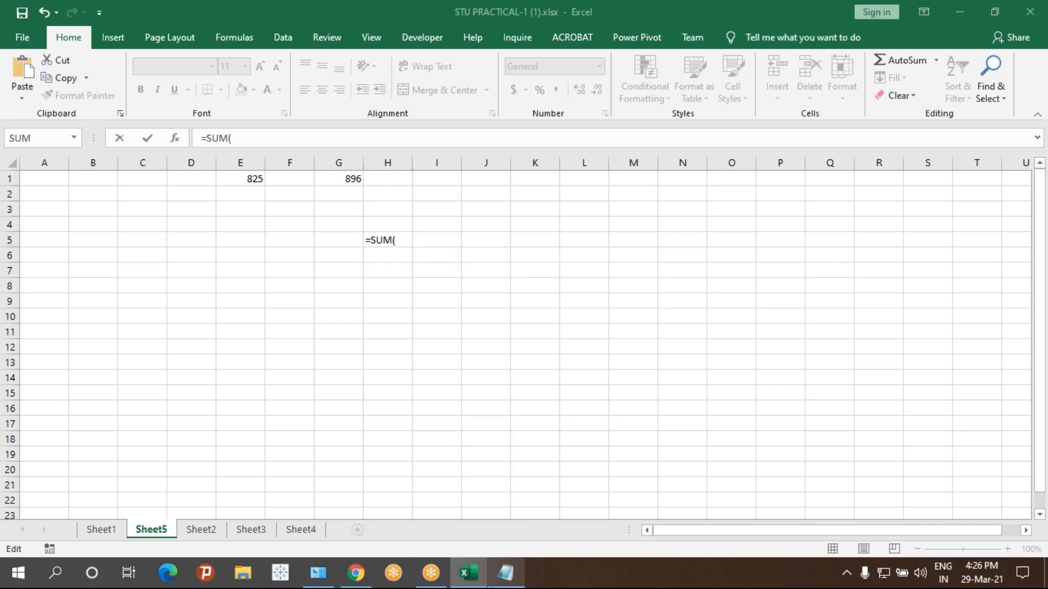
{"action": "type", "text": "SUM"}
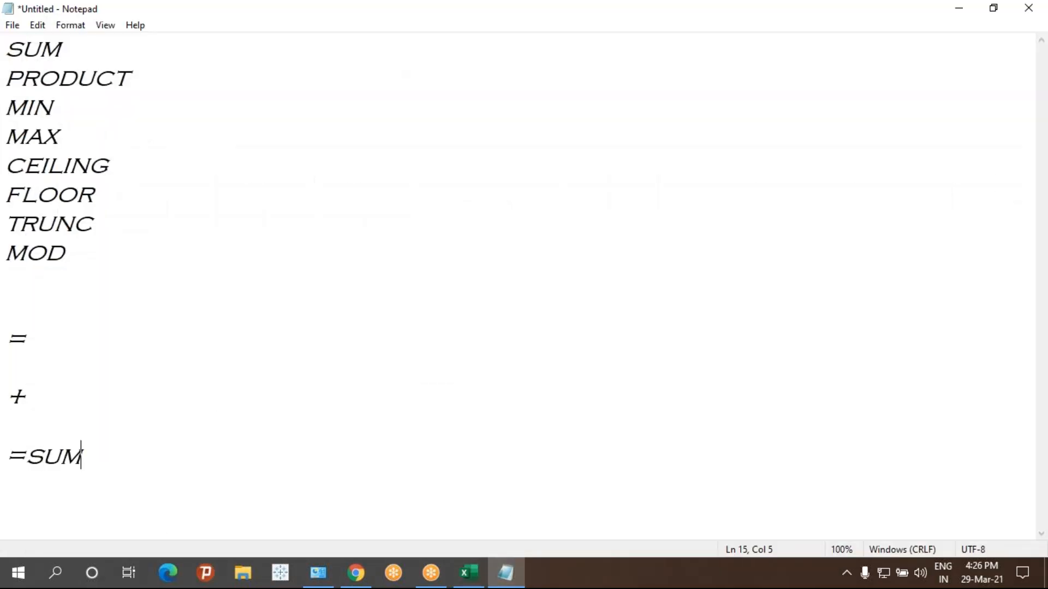
{"action": "type", "text": "(NUMBE"}
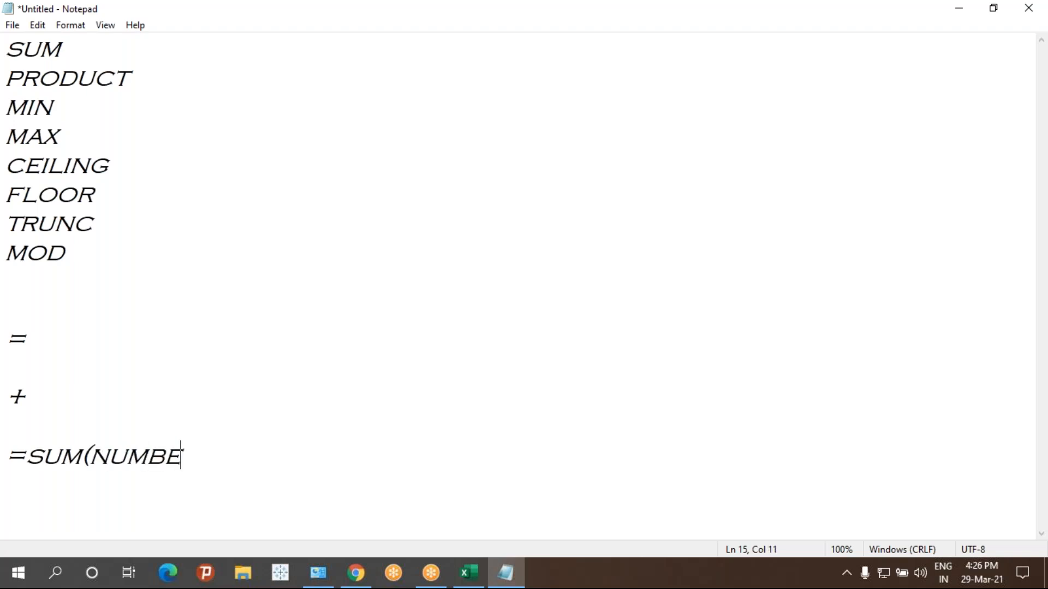
{"action": "type", "text": "R1,"}
{"action": "key", "text": "BackSpace"}
{"action": "type", "text": "["}
{"action": "key", "text": "BackSpace"}
{"action": "type", "text": "[NUMBER"}
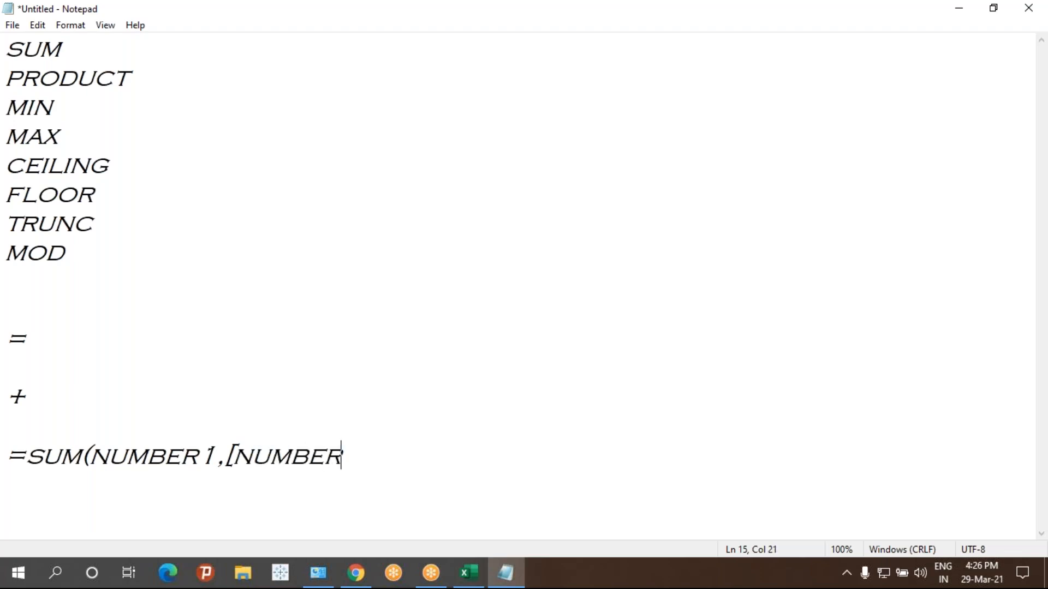
{"action": "type", "text": "2],.....)"}
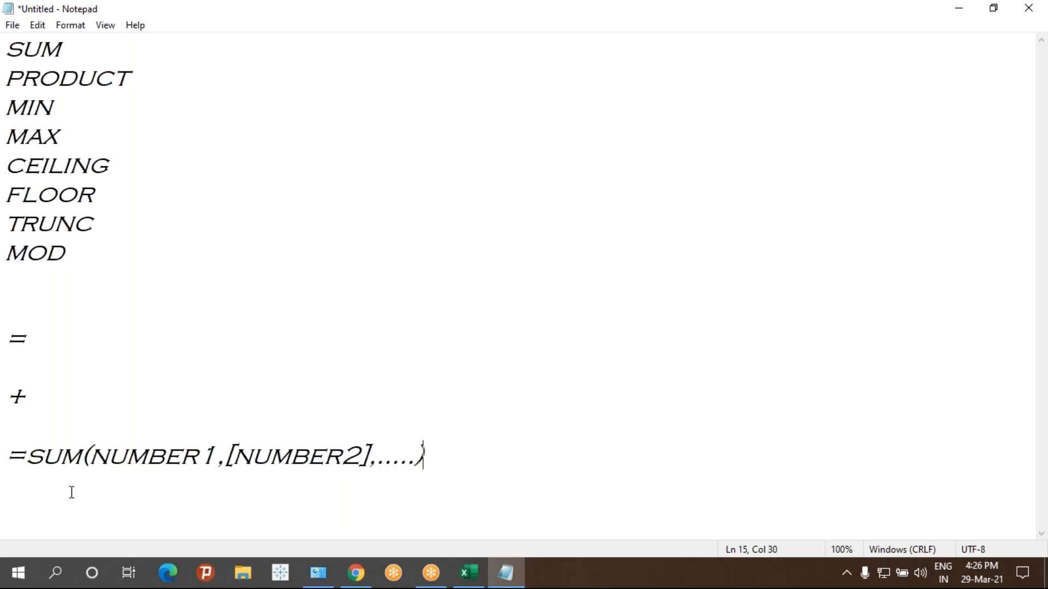
- Highlight the NUMBER1 argument in the SUM syntax line and clear the selection
{"action": "left_click_drag", "start_coordinate": [90, 458], "coordinate": [211, 457]}
{"action": "left_click", "coordinate": [232, 458]}
{"action": "left_click_drag", "start_coordinate": [217, 457], "coordinate": [98, 470]}
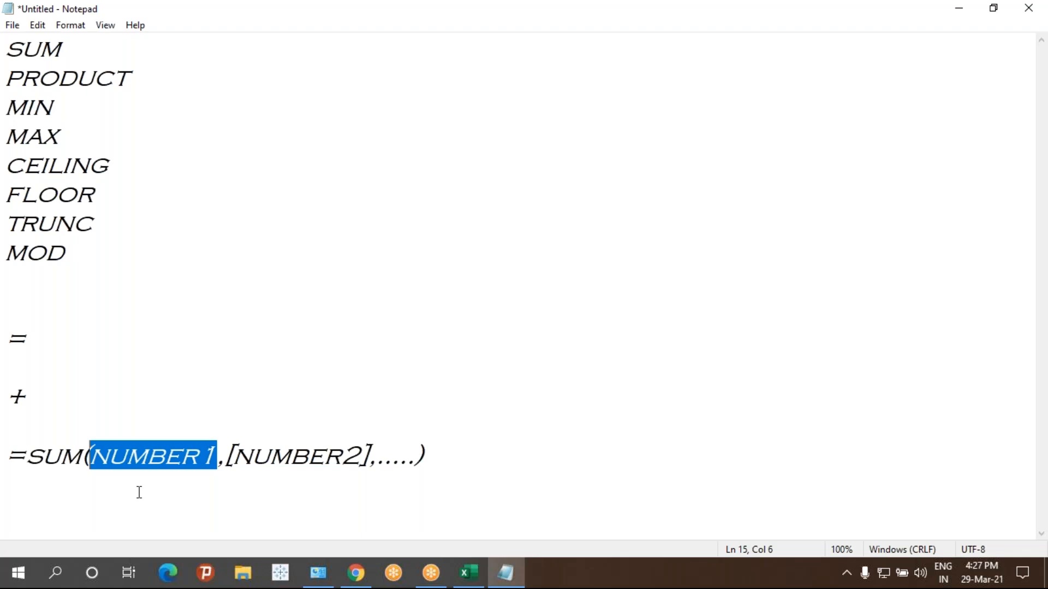
{"action": "left_click", "coordinate": [234, 460]}
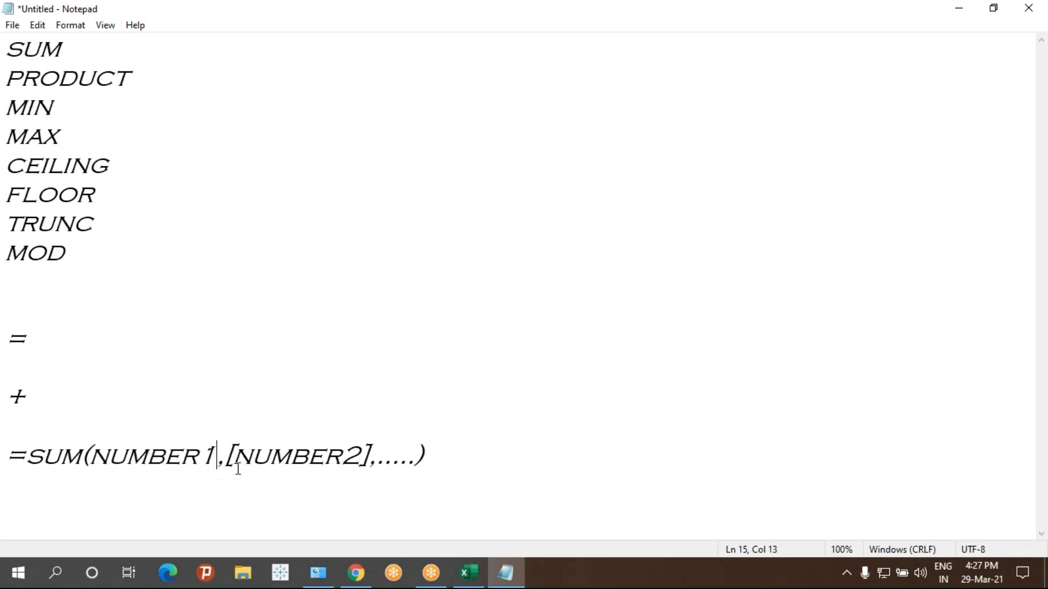
- Highlight the square brackets around NUMBER2 and the whole [NUMBER2] argument in the SUM syntax line
{"action": "left_click_drag", "start_coordinate": [236, 457], "coordinate": [230, 459]}
{"action": "left_click_drag", "start_coordinate": [360, 458], "coordinate": [376, 458]}
{"action": "left_click_drag", "start_coordinate": [235, 458], "coordinate": [226, 459]}
{"action": "left_click_drag", "start_coordinate": [359, 458], "coordinate": [369, 457]}
{"action": "left_click_drag", "start_coordinate": [226, 456], "coordinate": [369, 459]}
{"action": "left_click_drag", "start_coordinate": [90, 456], "coordinate": [370, 468]}
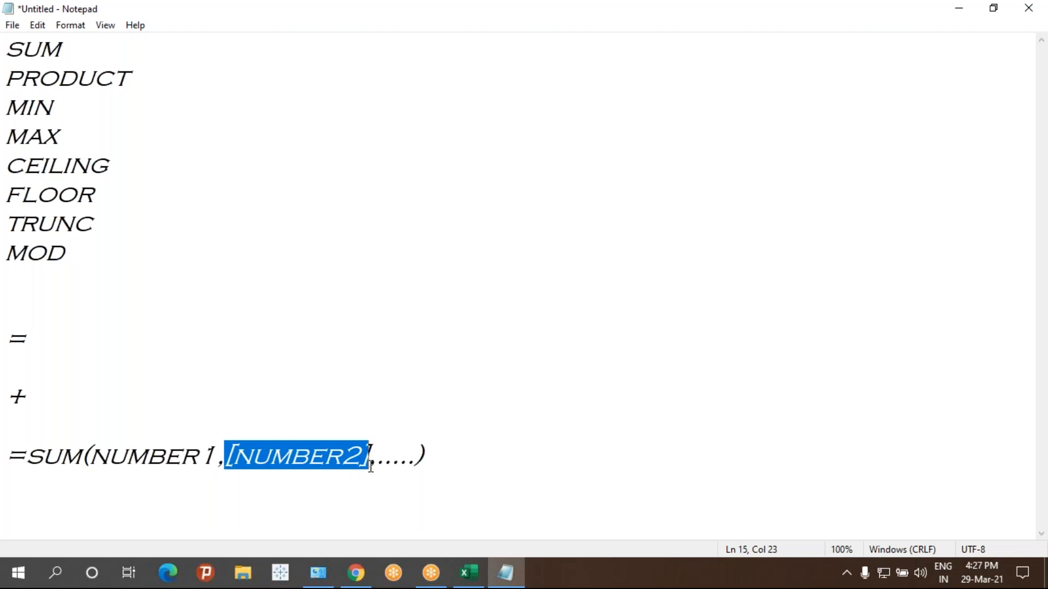
- Highlight the closing parenthesis, the optional [NUMBER2] argument and the NUMBER1 part of the SUM syntax
{"action": "left_click_drag", "start_coordinate": [414, 459], "coordinate": [435, 458]}
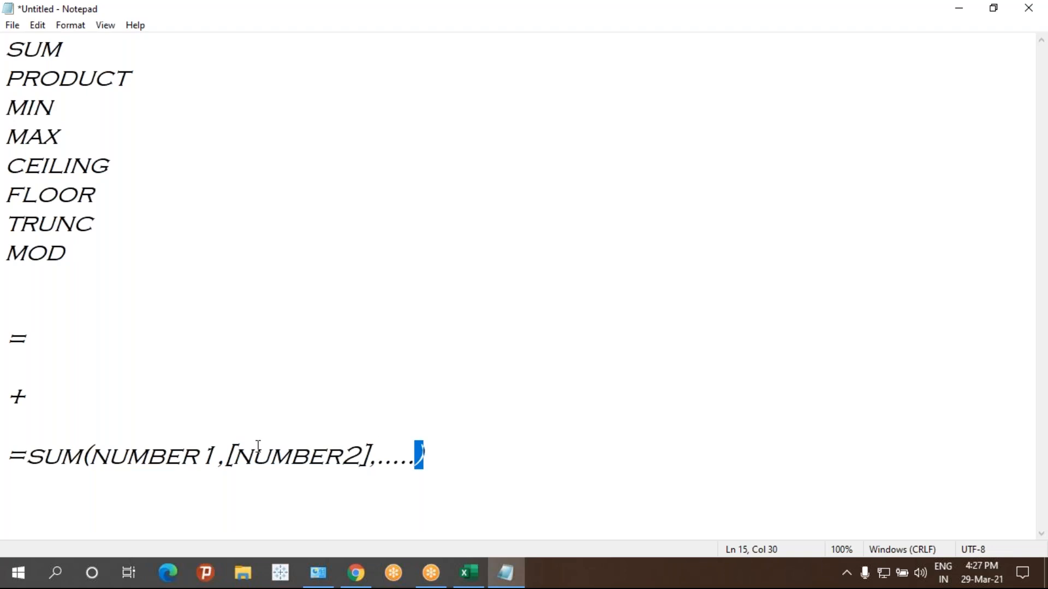
{"action": "left_click_drag", "start_coordinate": [232, 458], "coordinate": [377, 457]}
{"action": "left_click", "coordinate": [290, 459]}
{"action": "left_click_drag", "start_coordinate": [230, 455], "coordinate": [371, 458]}
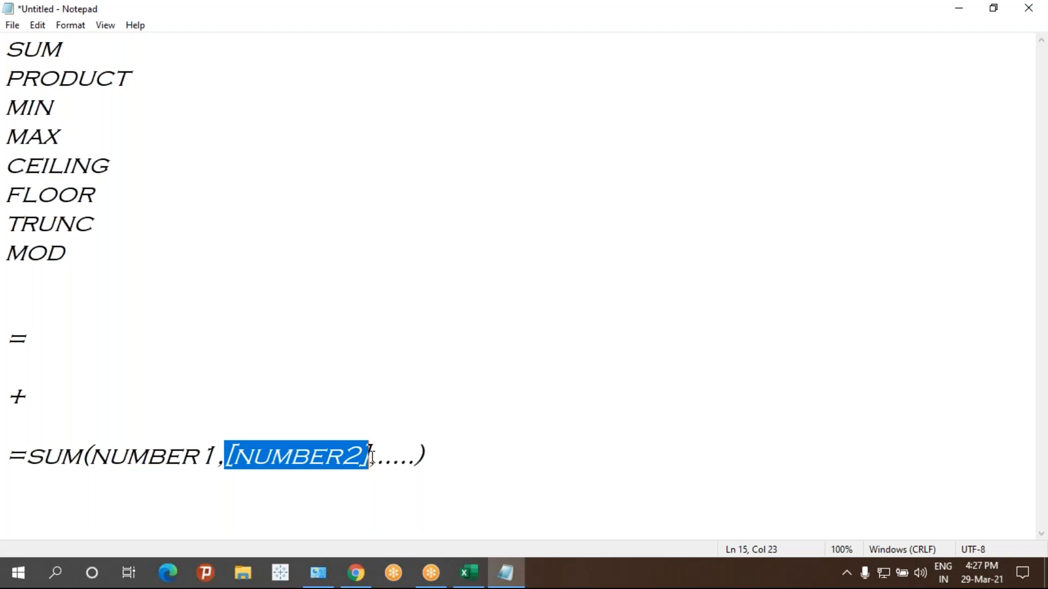
{"action": "left_click_drag", "start_coordinate": [225, 458], "coordinate": [109, 464]}
- Return to Excel and complete the formula in H5 as =SUM(E1,G1)
{"action": "left_click", "coordinate": [468, 573]}
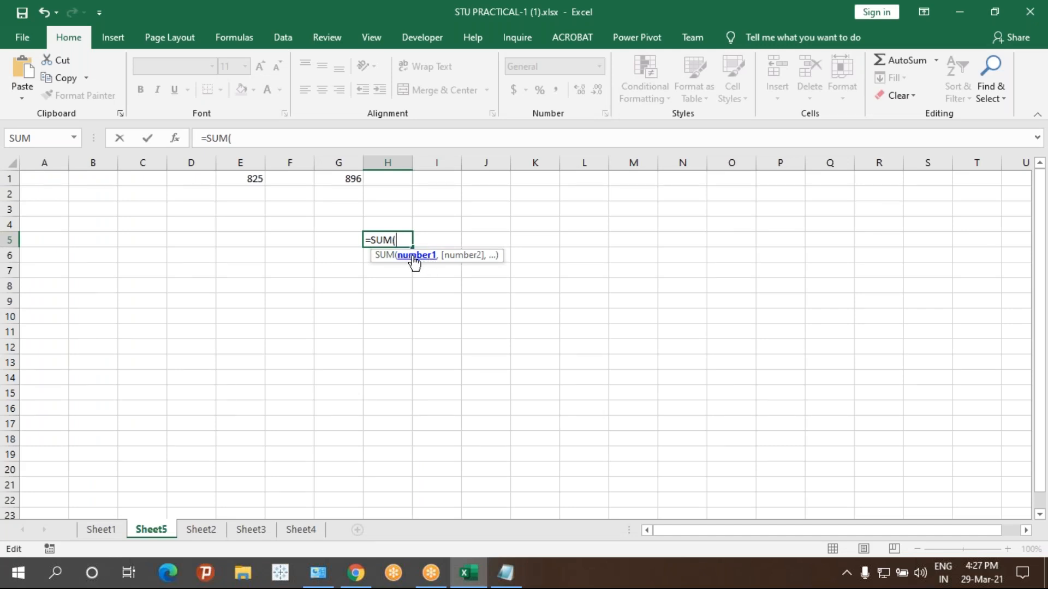
{"action": "left_click", "coordinate": [248, 178]}
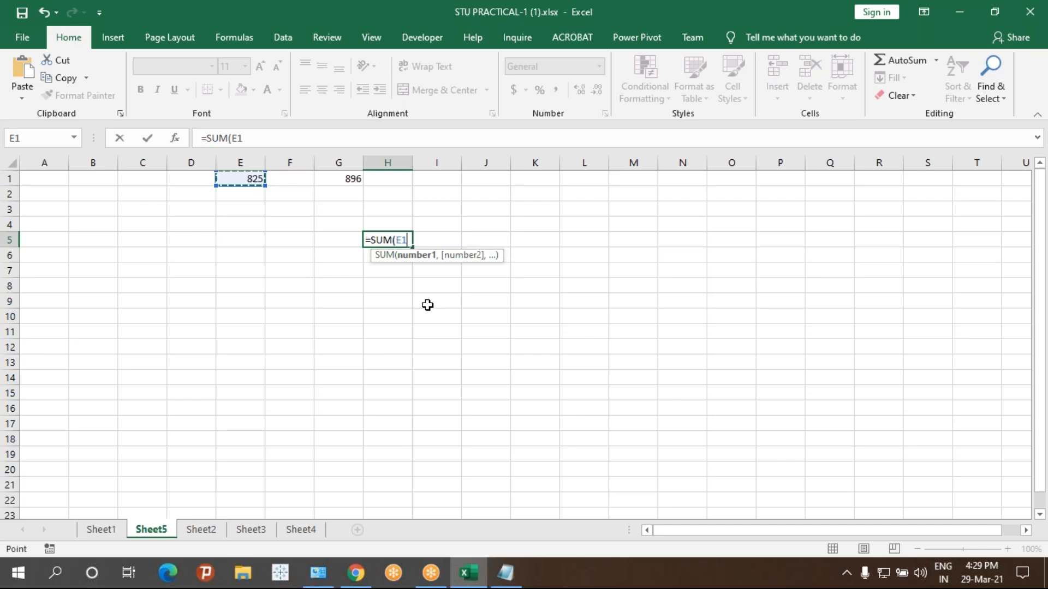
{"action": "type", "text": ","}
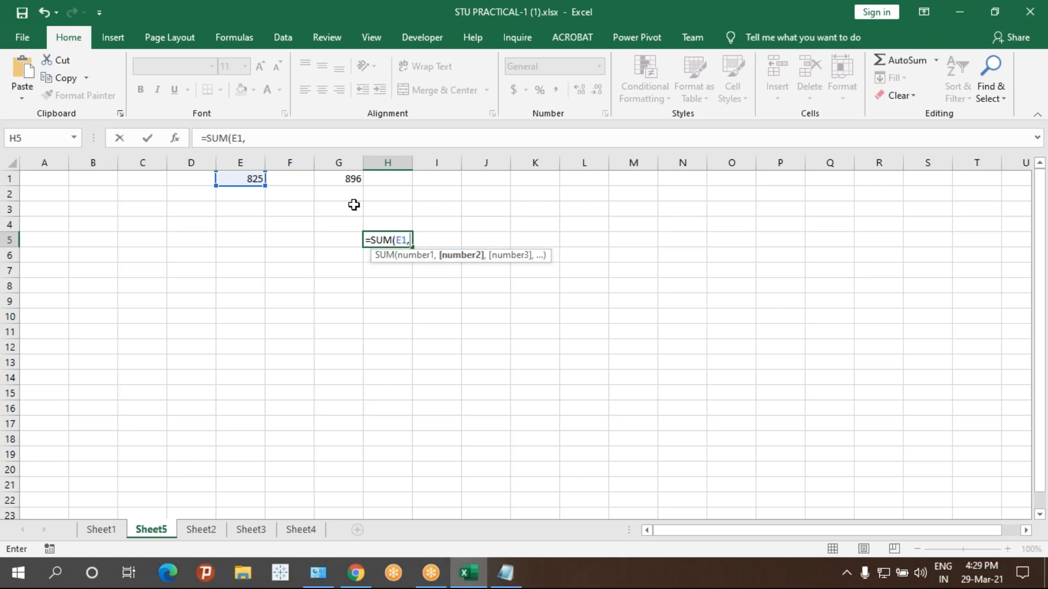
{"action": "left_click", "coordinate": [343, 181]}
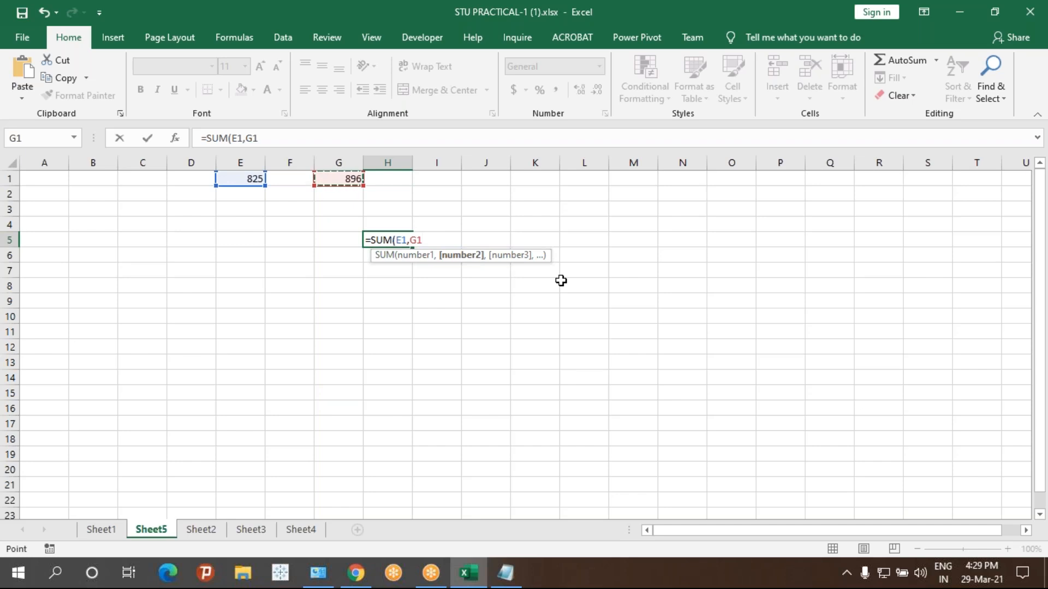
{"action": "type", "text": "()"}
{"action": "key", "text": "BackSpace"}
{"action": "key", "text": "BackSpace"}
{"action": "type", "text": ")"}
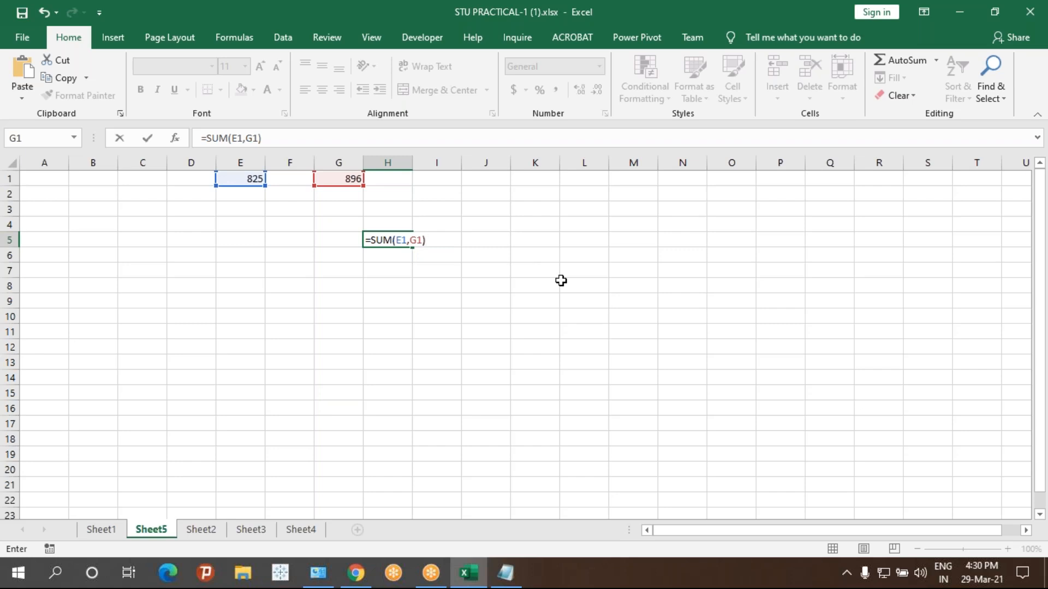
{"action": "key", "text": "Return"}
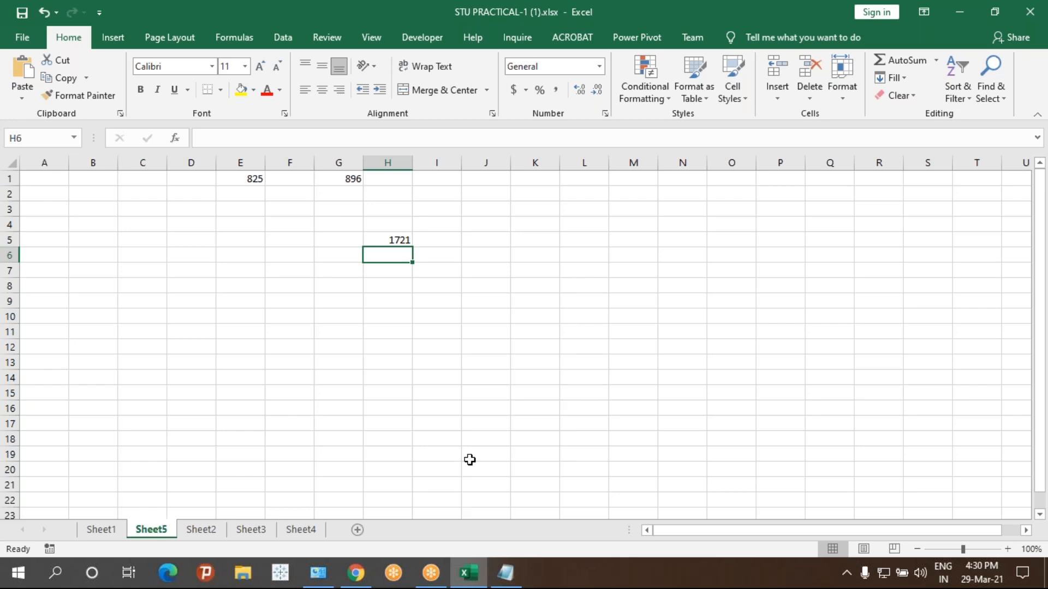
- Switch to Notepad and highlight the equals sign, the NUMBER1 and [NUMBER2] arguments and the trailing dots in the SUM syntax line
{"action": "left_click", "coordinate": [506, 573]}
{"action": "left_click", "coordinate": [94, 502]}
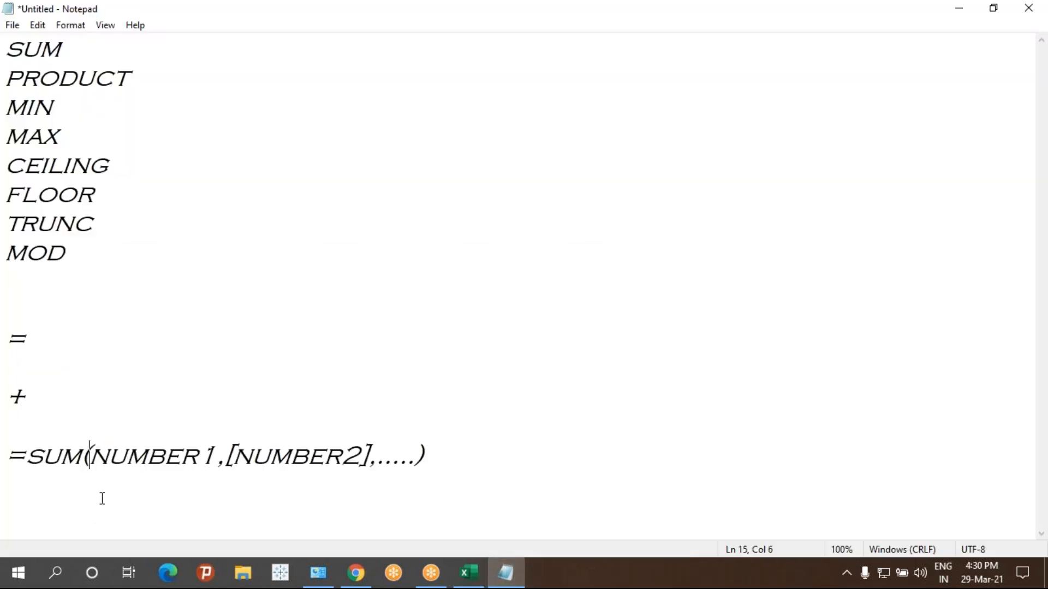
{"action": "left_click_drag", "start_coordinate": [4, 462], "coordinate": [27, 461]}
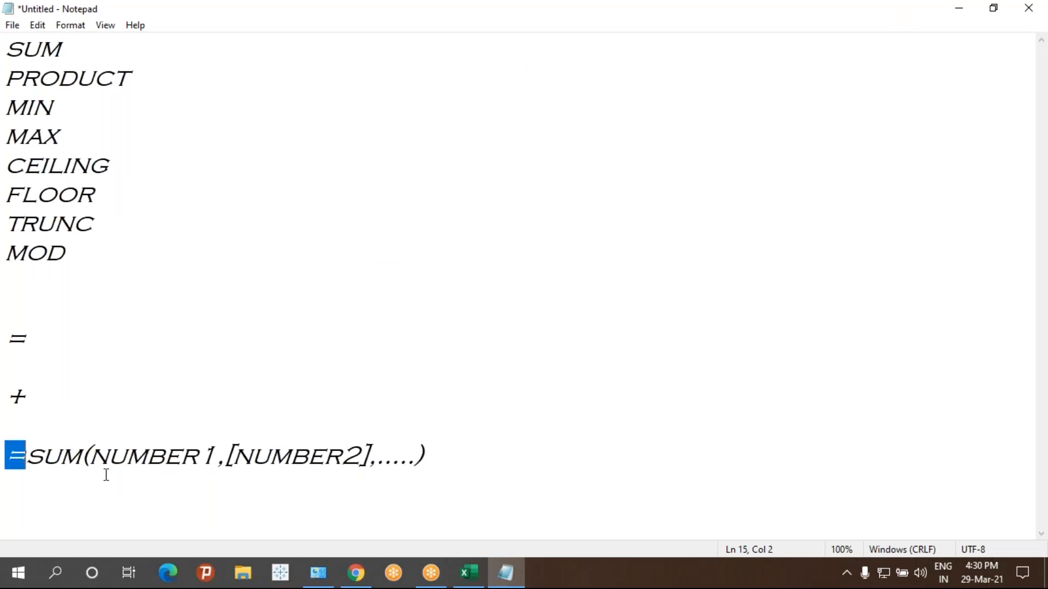
{"action": "left_click_drag", "start_coordinate": [228, 457], "coordinate": [233, 457]}
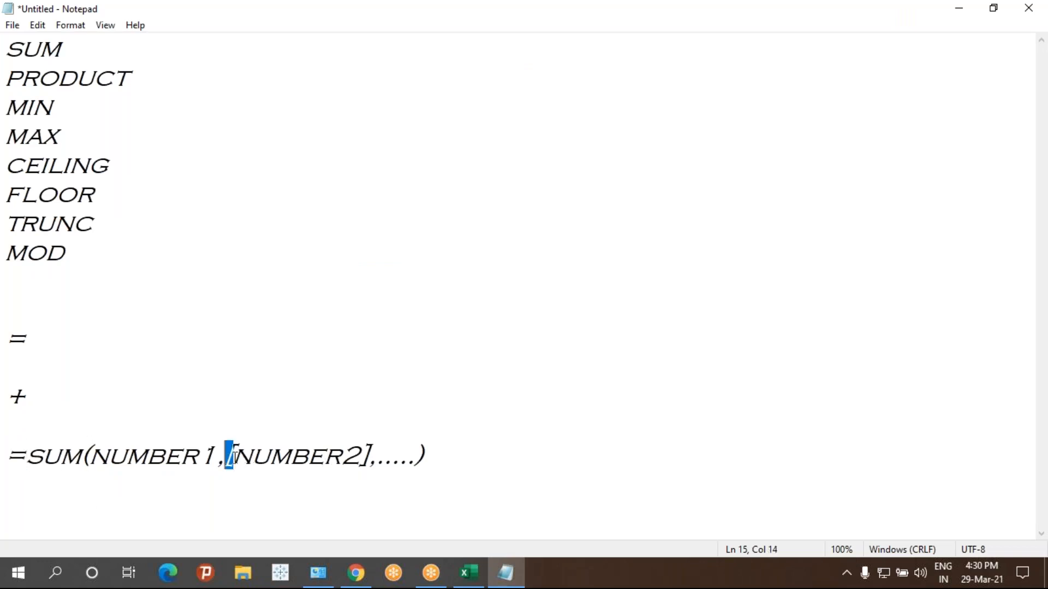
{"action": "left_click_drag", "start_coordinate": [371, 459], "coordinate": [99, 473]}
{"action": "left_click", "coordinate": [213, 458]}
{"action": "left_click_drag", "start_coordinate": [379, 465], "coordinate": [407, 461]}
{"action": "left_click", "coordinate": [428, 457]}
- Bring the Notepad notes back up and highlight PRODUCT in the function list
{"action": "left_click", "coordinate": [475, 574]}
{"action": "left_click", "coordinate": [474, 577]}
{"action": "left_click", "coordinate": [501, 576]}
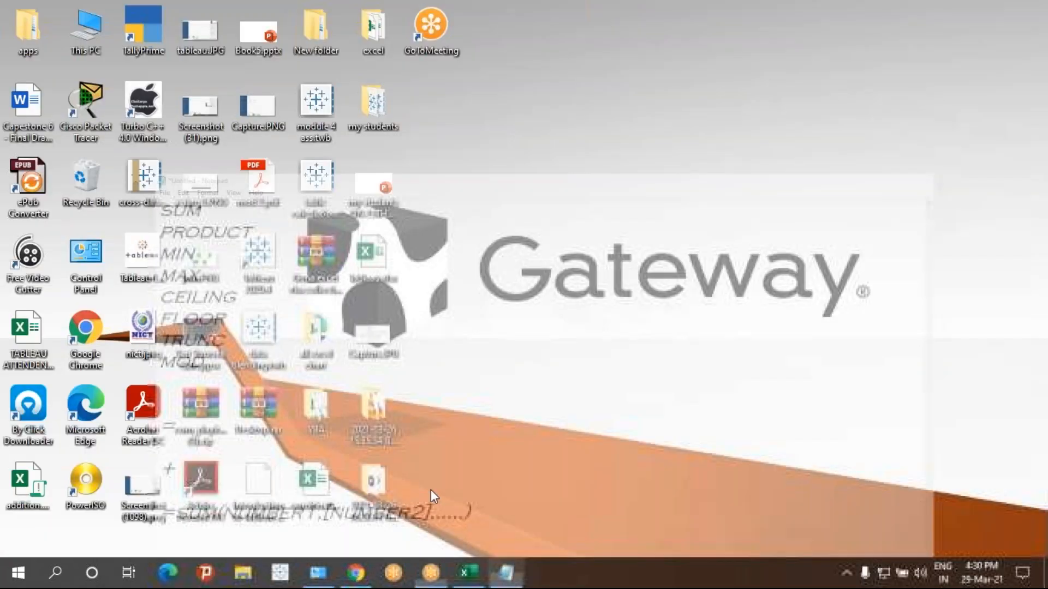
{"action": "left_click", "coordinate": [506, 573]}
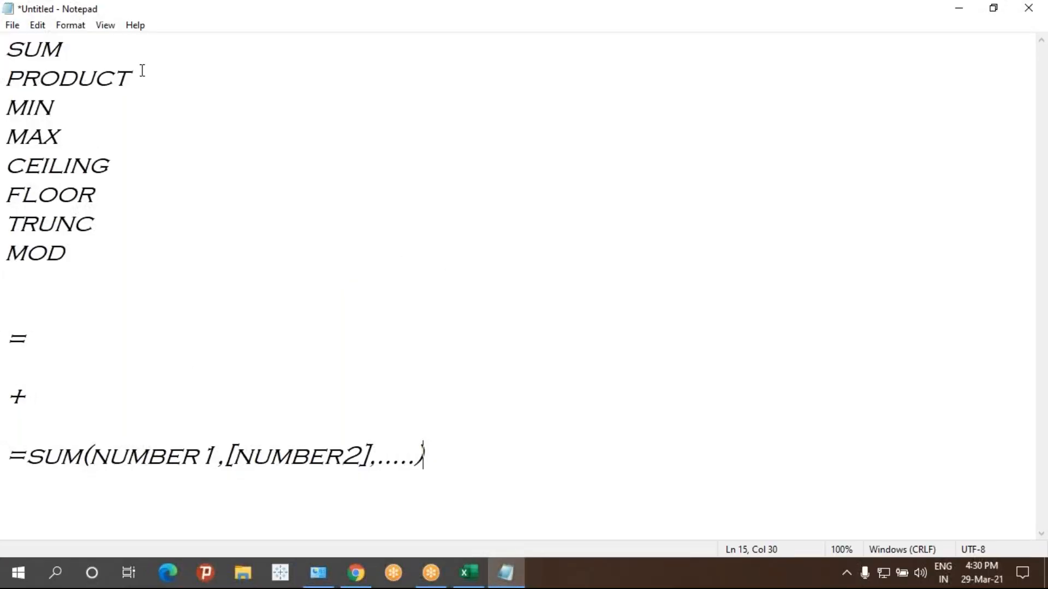
{"action": "left_click_drag", "start_coordinate": [140, 70], "coordinate": [7, 67]}
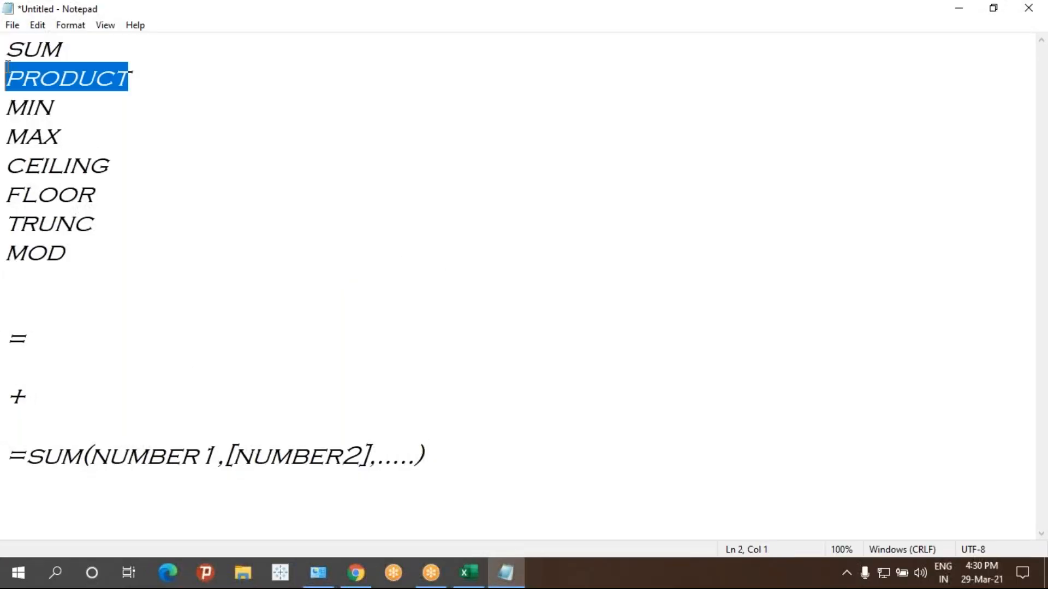
- Return to Excel and enter 5 in cell E8 and 9 in cell G8
{"action": "left_click", "coordinate": [469, 573]}
{"action": "left_click", "coordinate": [239, 281]}
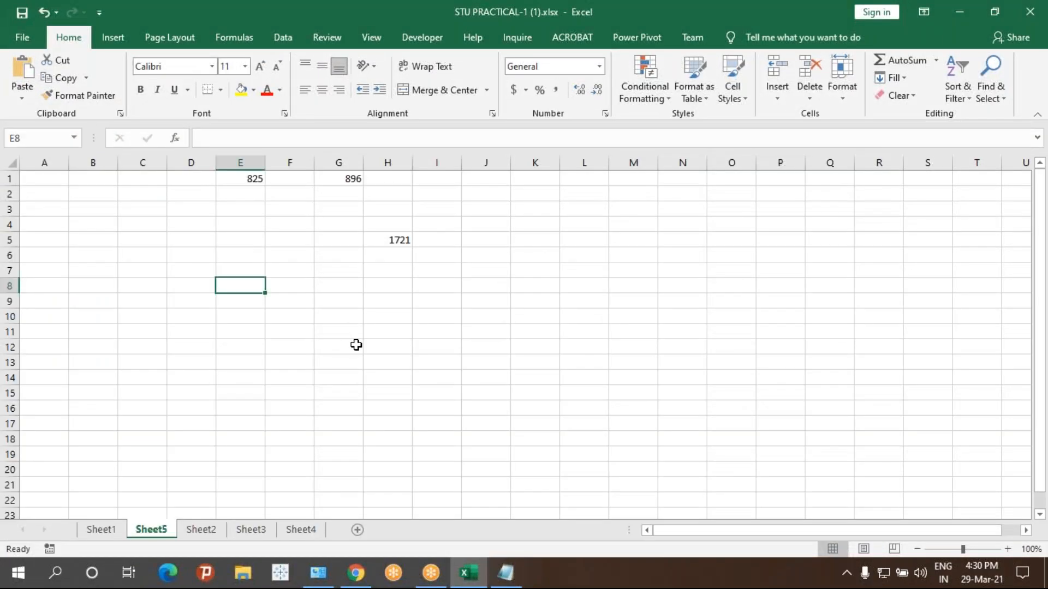
{"action": "type", "text": "5"}
{"action": "key", "text": "Tab"}
{"action": "key", "text": "Tab"}
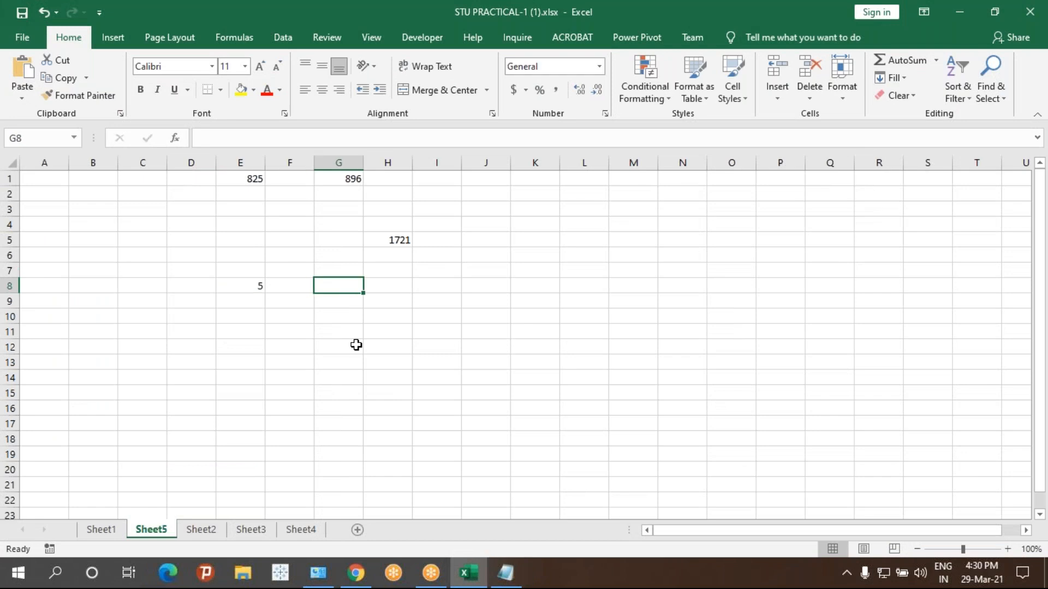
{"action": "type", "text": "9"}
{"action": "key", "text": "Tab"}
{"action": "key", "text": "Tab"}
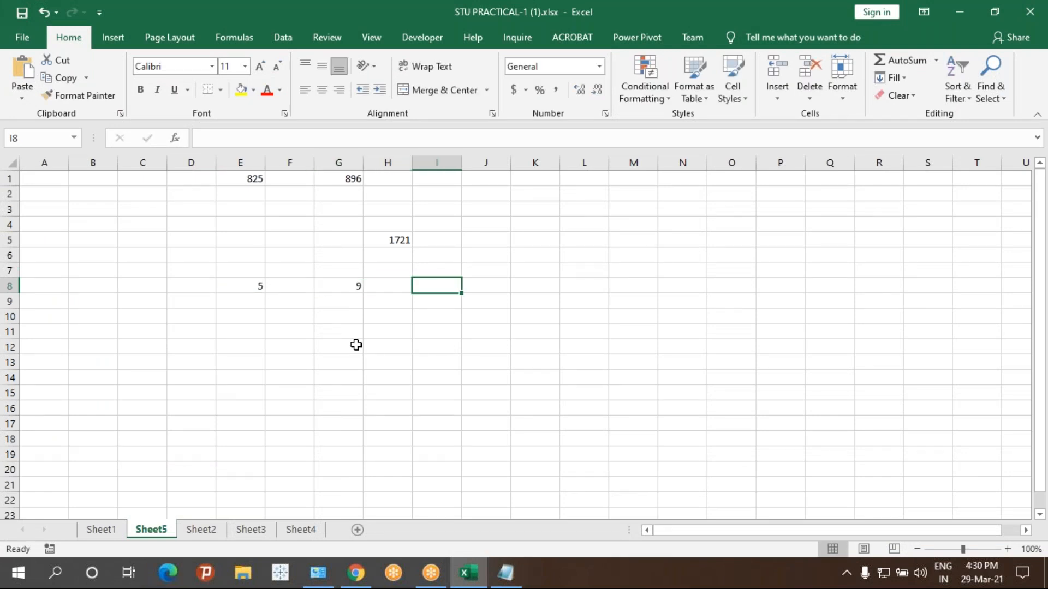
- Multiply the two row 8 numbers in I8 with the formula =E8*G8
{"action": "type", "text": "="}
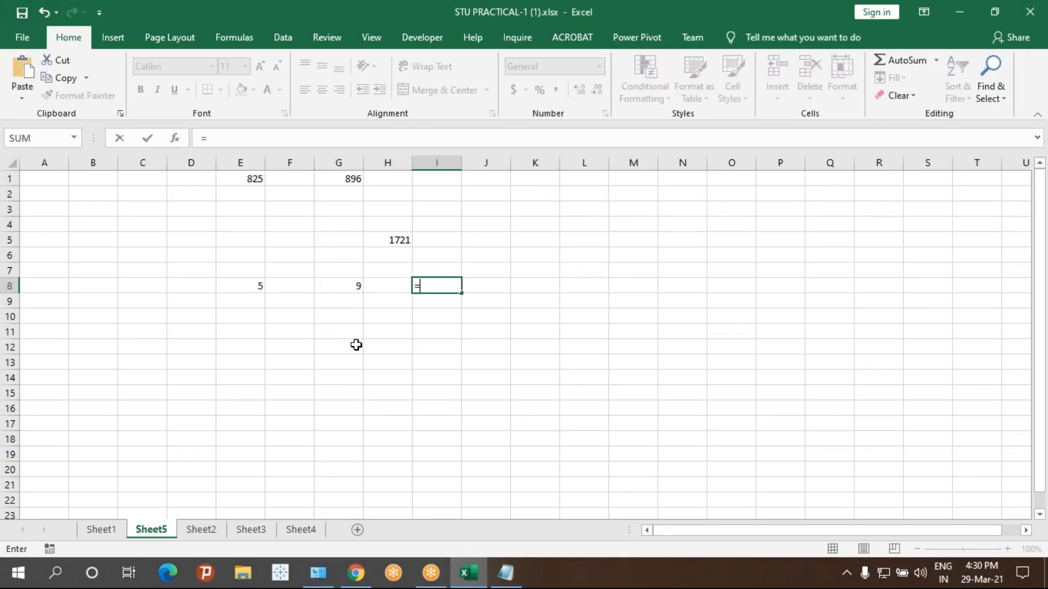
{"action": "left_click", "coordinate": [254, 286]}
{"action": "type", "text": "*"}
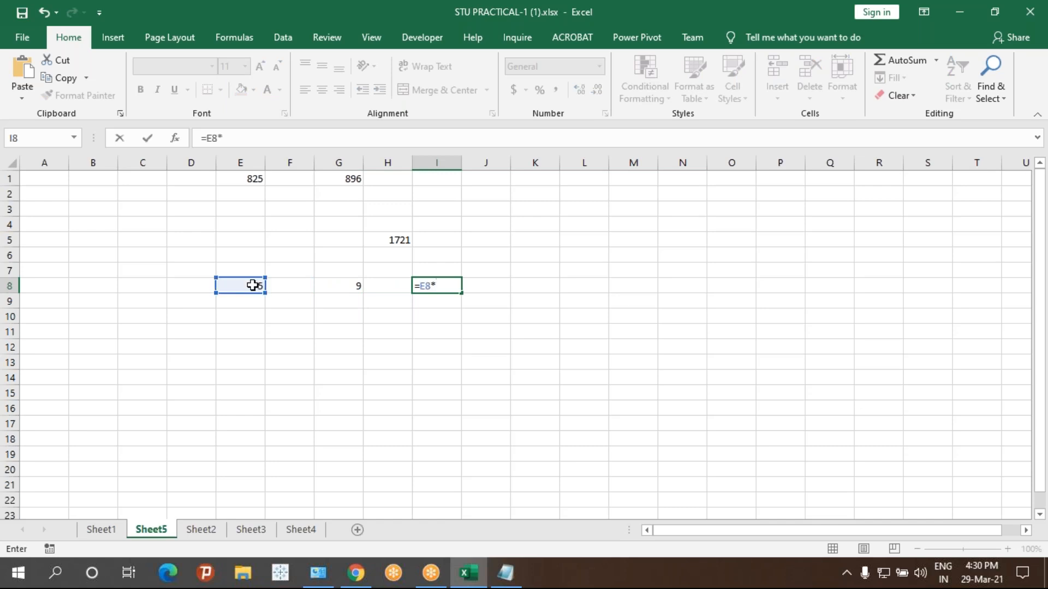
{"action": "left_click", "coordinate": [330, 288]}
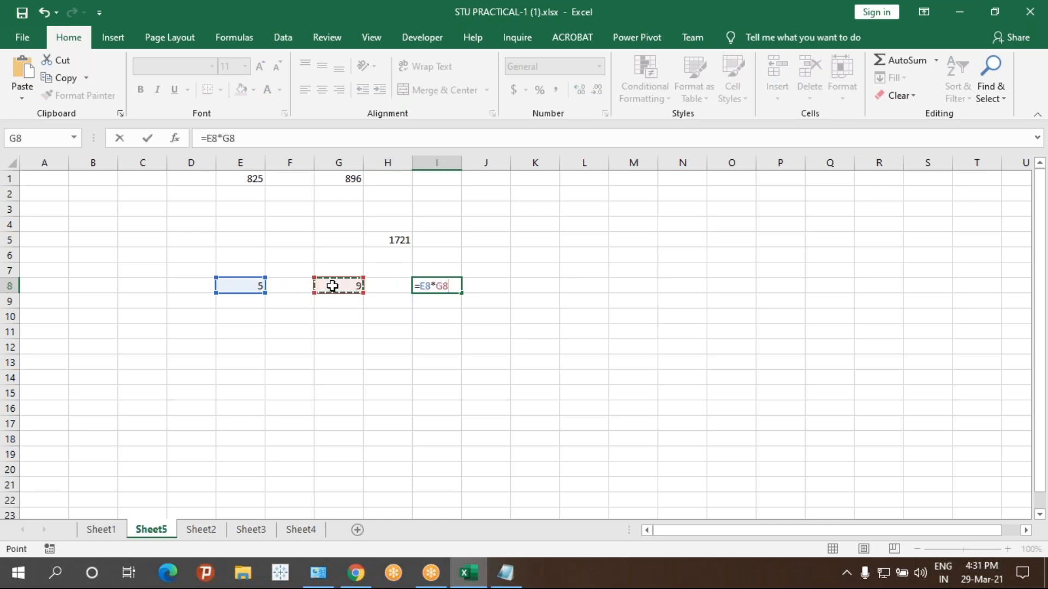
{"action": "key", "text": "Return"}
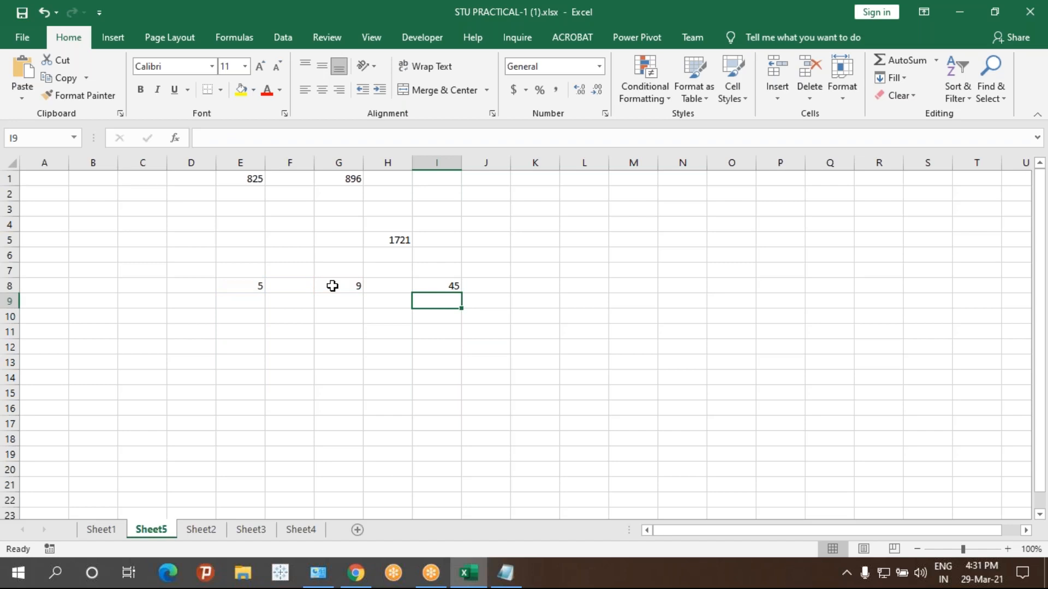
- Enter the formula =PRODUCT(E8,G8) in cell I9
{"action": "type", "text": "=pro"}
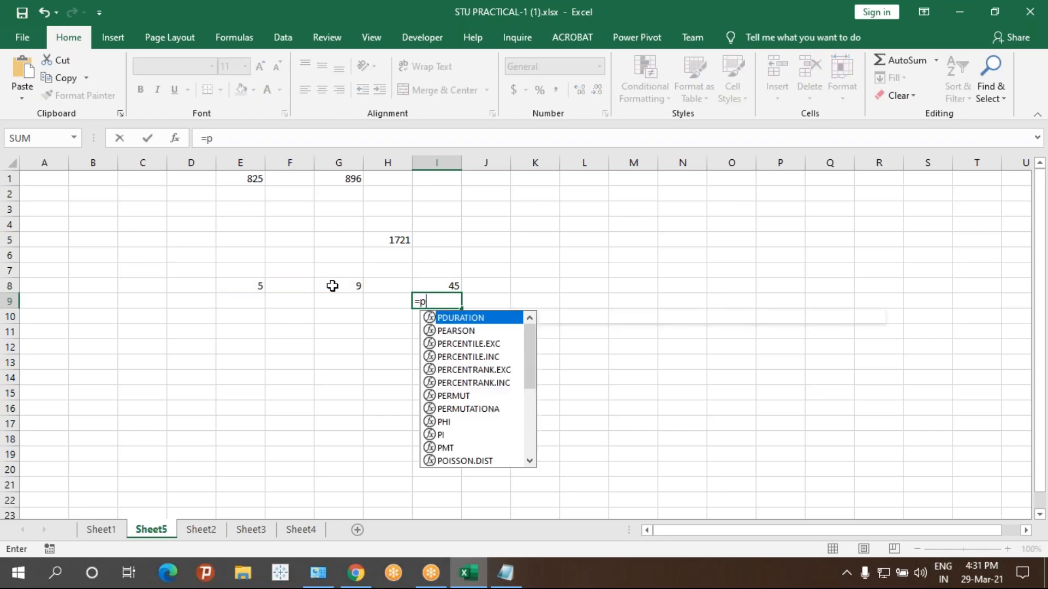
{"action": "key", "text": "Down"}
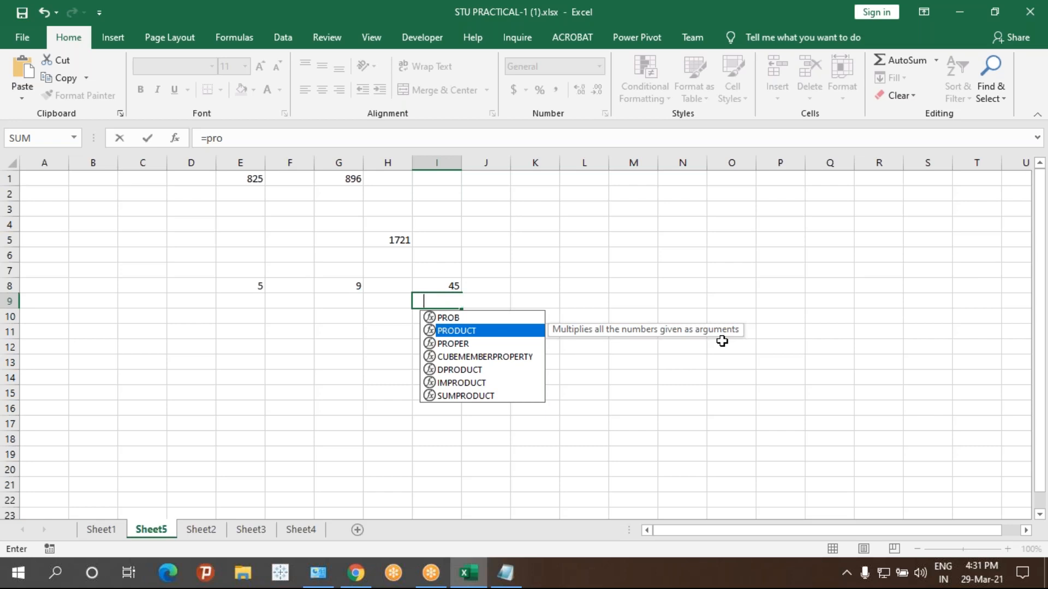
{"action": "key", "text": "Tab"}
{"action": "left_click", "coordinate": [256, 285]}
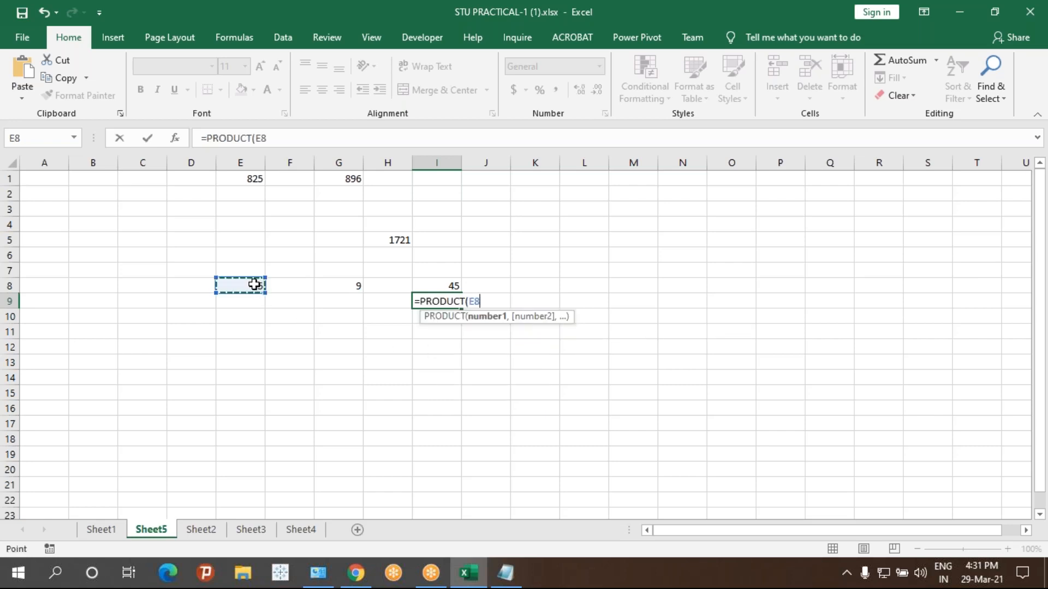
{"action": "type", "text": ","}
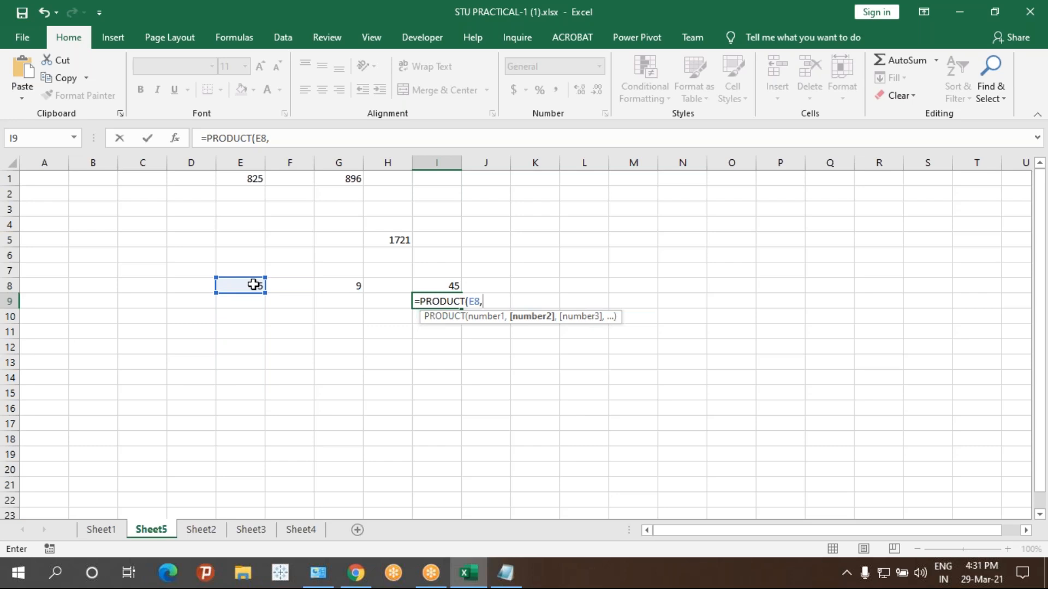
{"action": "left_click", "coordinate": [340, 282]}
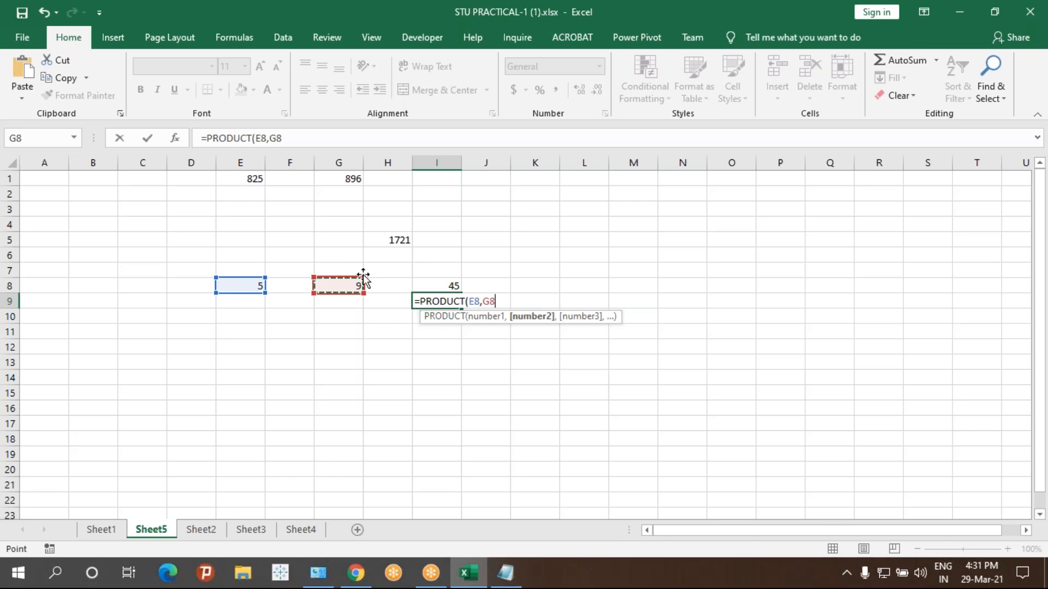
{"action": "type", "text": ")"}
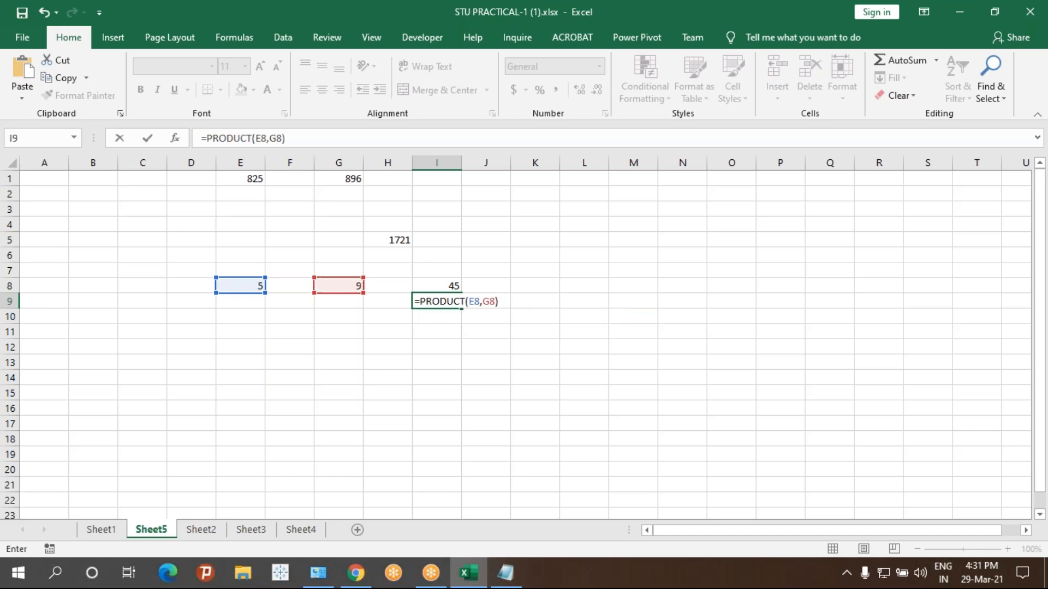
{"action": "key", "text": "Return"}
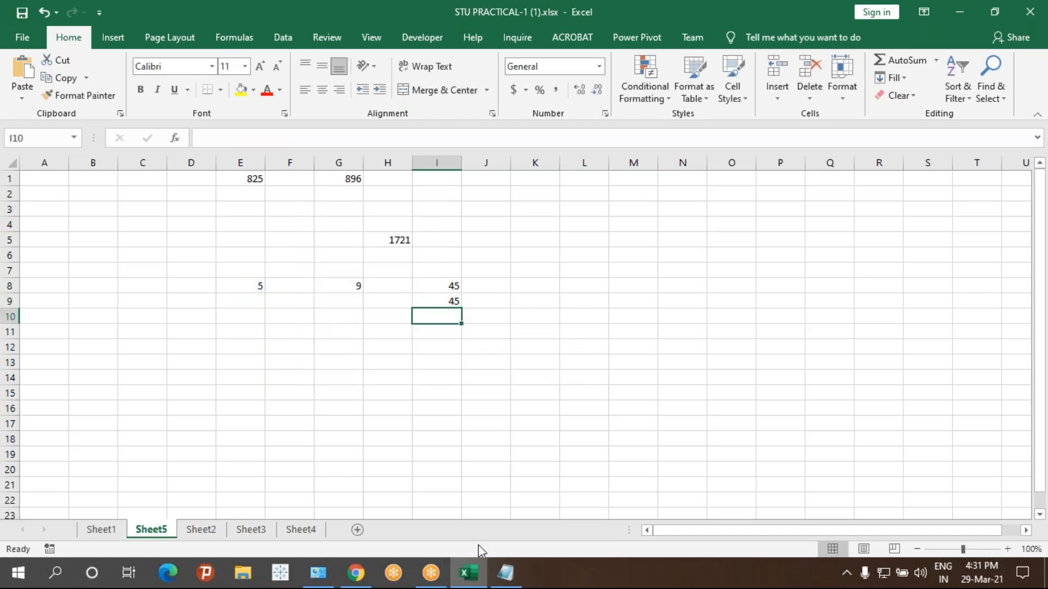
- Switch to Notepad, highlight MIN in the function list and go back to Excel
{"action": "left_click", "coordinate": [502, 573]}
{"action": "left_click_drag", "start_coordinate": [101, 100], "coordinate": [7, 84]}
{"action": "left_click_drag", "start_coordinate": [75, 104], "coordinate": [7, 106]}
{"action": "left_click", "coordinate": [519, 586]}
- Fill cells D2 to D8 with 8, 96, 36, 25, 41, 25 and 85
{"action": "left_click", "coordinate": [195, 191]}
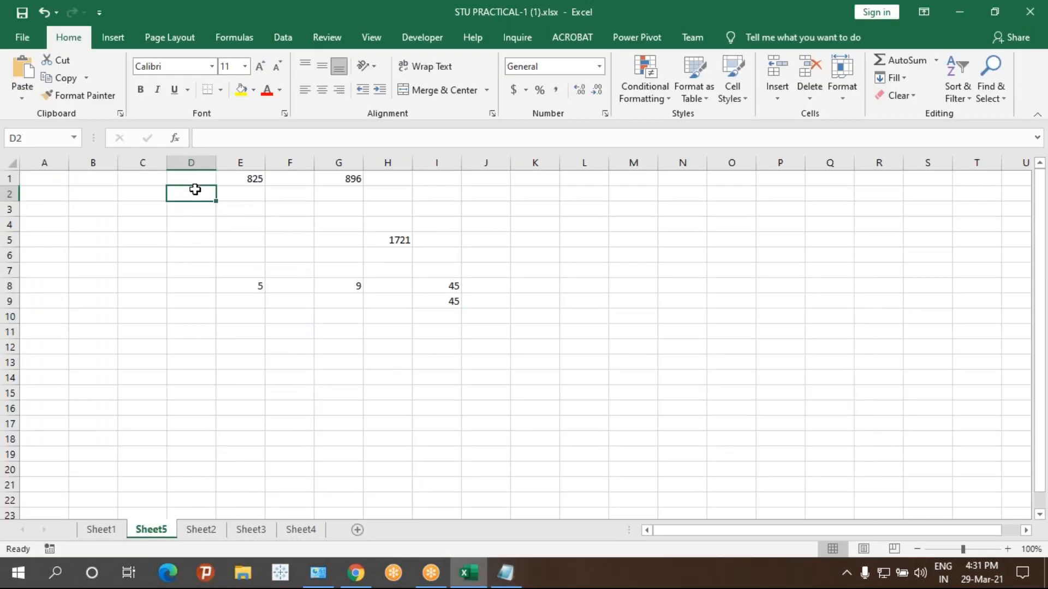
{"action": "type", "text": "8"}
{"action": "key", "text": "Return"}
{"action": "type", "text": "96"}
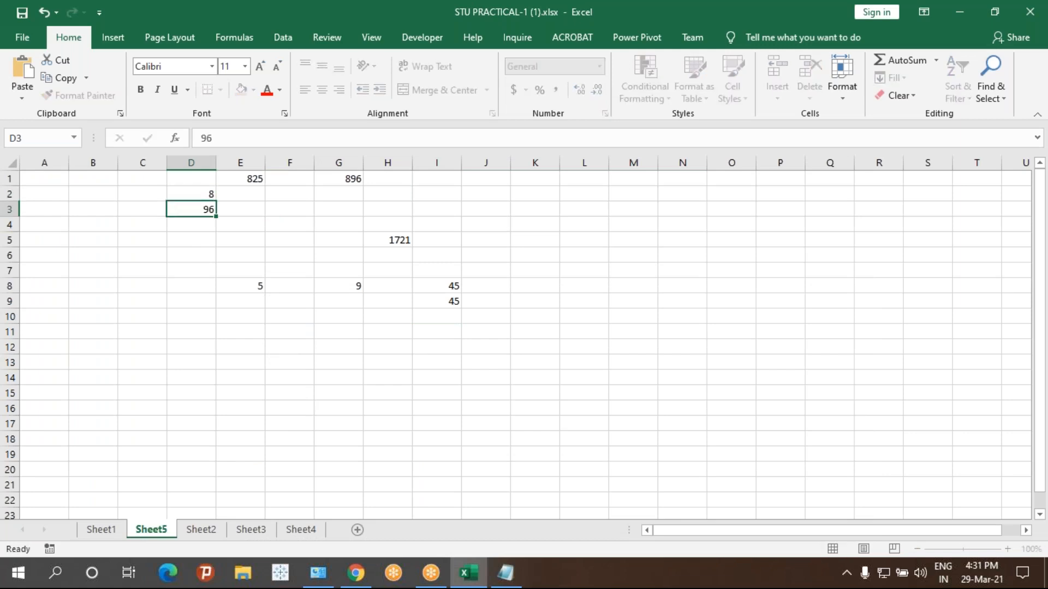
{"action": "key", "text": "Return"}
{"action": "type", "text": "36"}
{"action": "key", "text": "Return"}
{"action": "type", "text": "25"}
{"action": "key", "text": "Return"}
{"action": "type", "text": "41"}
{"action": "key", "text": "Return"}
{"action": "type", "text": "25"}
{"action": "key", "text": "Return"}
{"action": "type", "text": "85"}
{"action": "key", "text": "Return"}
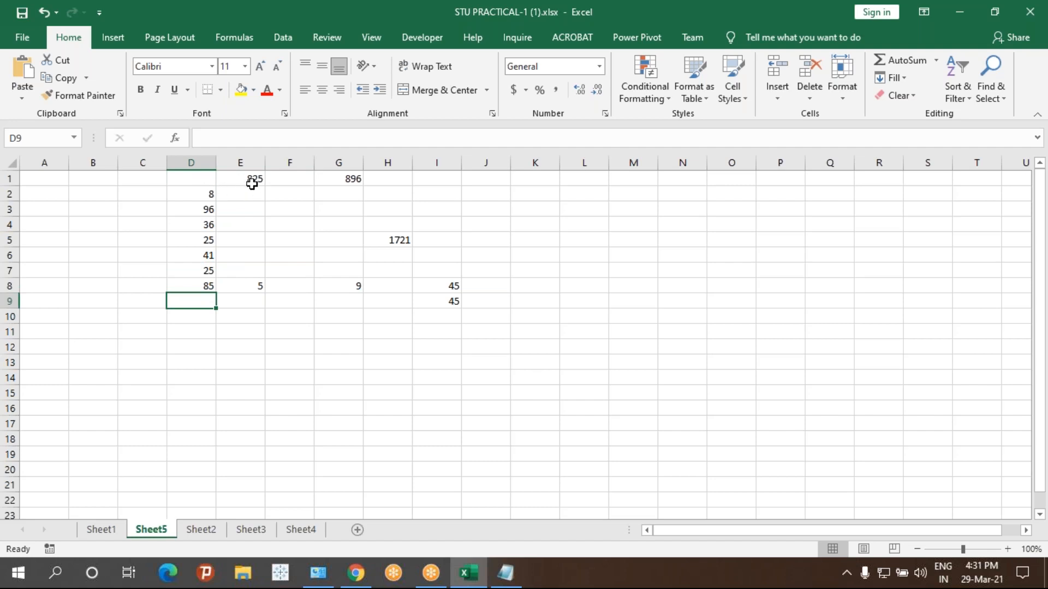
- Find the smallest number of the column D list in G12 with =MIN(D2:D8)
{"action": "left_click", "coordinate": [331, 349]}
{"action": "type", "text": "="}
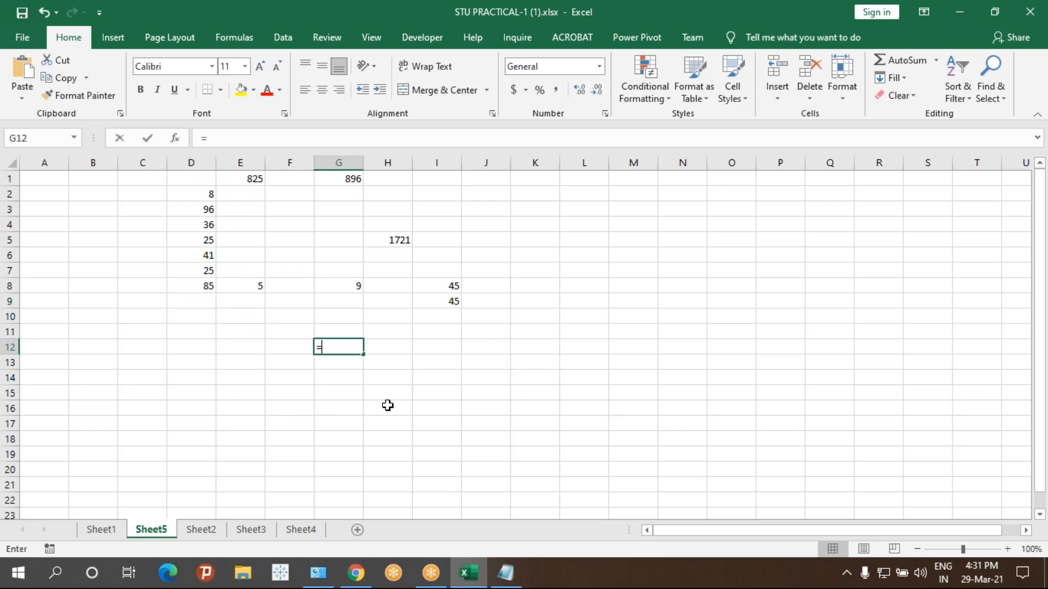
{"action": "type", "text": "min"}
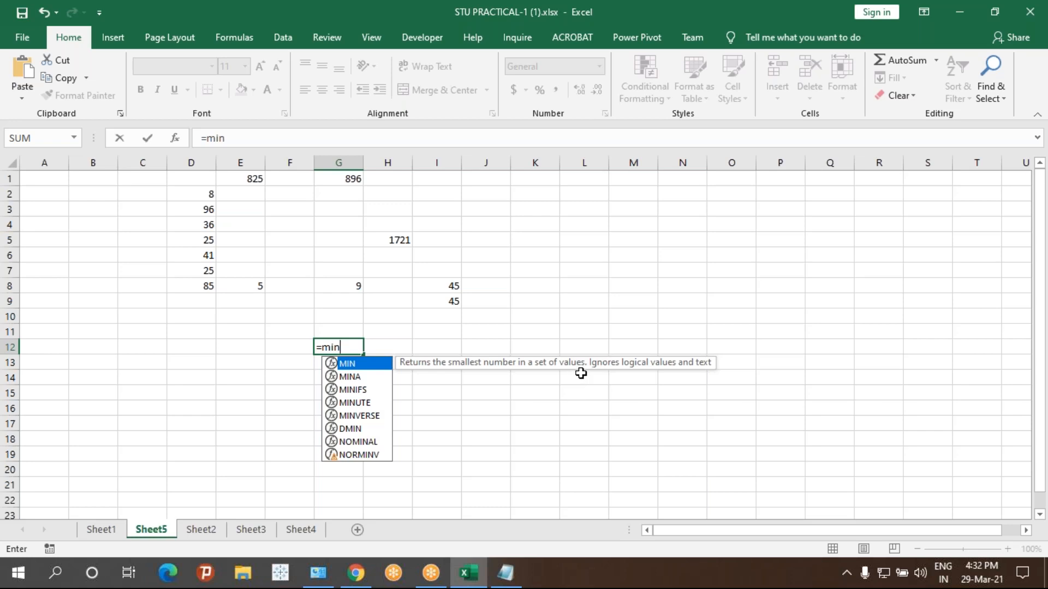
{"action": "key", "text": "Tab"}
{"action": "type", "text": "`"}
{"action": "key", "text": "BackSpace"}
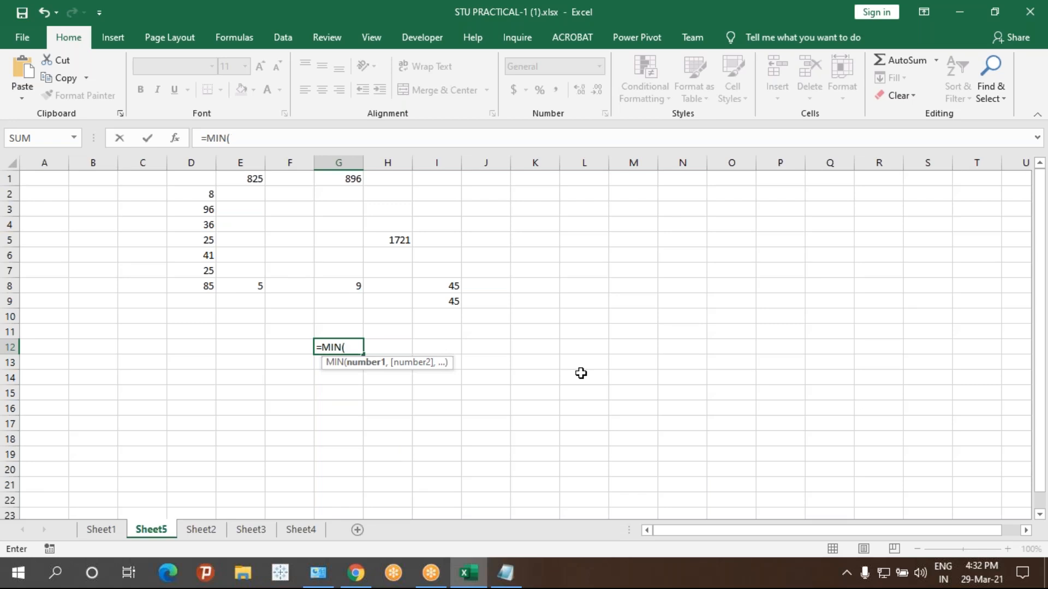
{"action": "left_click", "coordinate": [198, 195]}
{"action": "left_click_drag", "start_coordinate": [196, 207], "coordinate": [203, 283]}
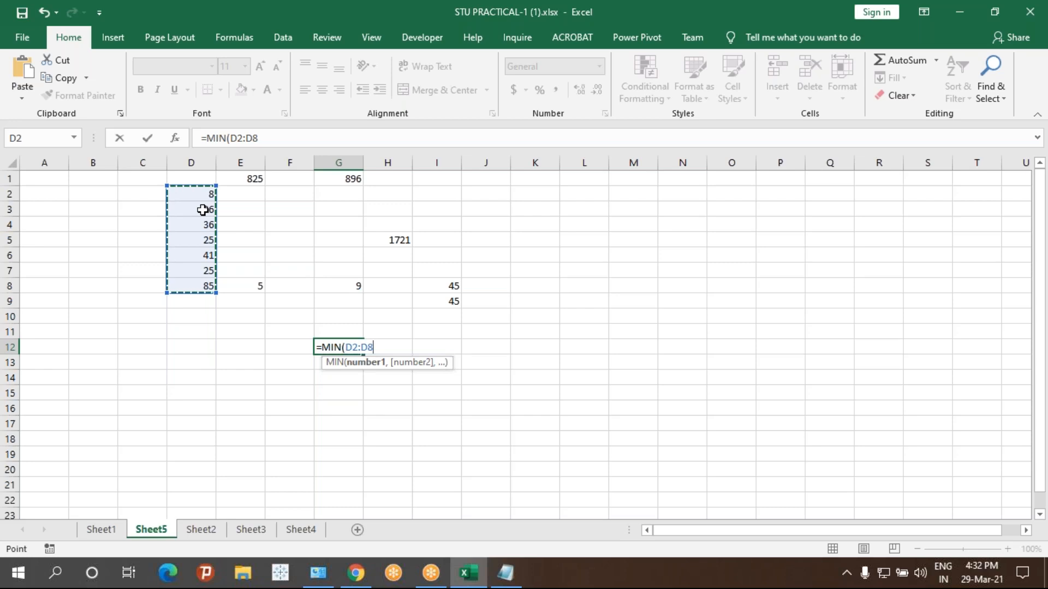
{"action": "type", "text": ")"}
{"action": "key", "text": "Return"}
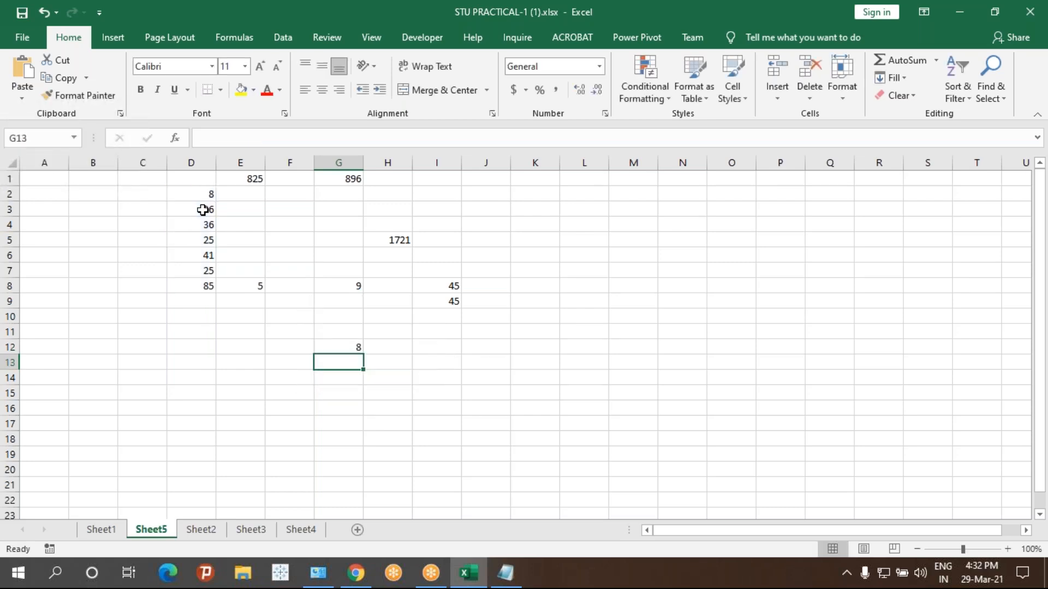
- Find the largest number of the column D list in G13 with =MAX(D2:D8)
{"action": "type", "text": "=maqx"}
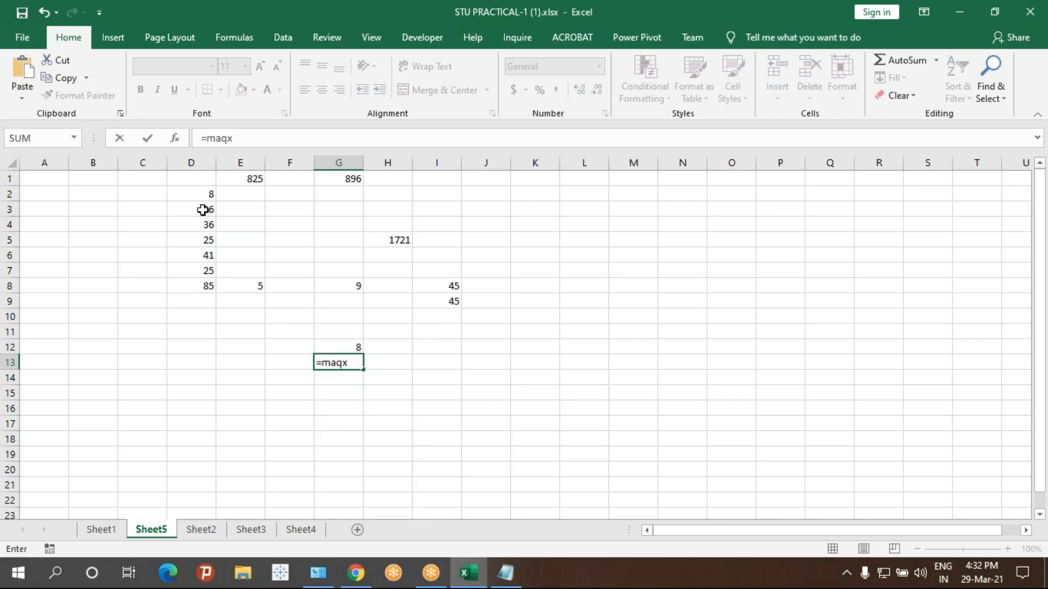
{"action": "key", "text": "BackSpace"}
{"action": "key", "text": "BackSpace"}
{"action": "key", "text": "Down"}
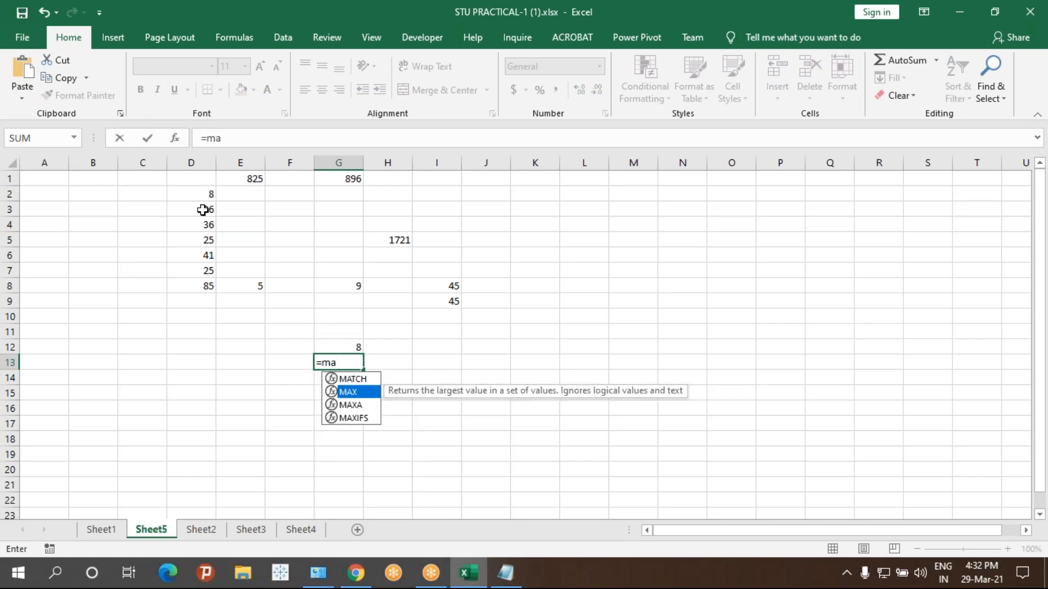
{"action": "key", "text": "Tab"}
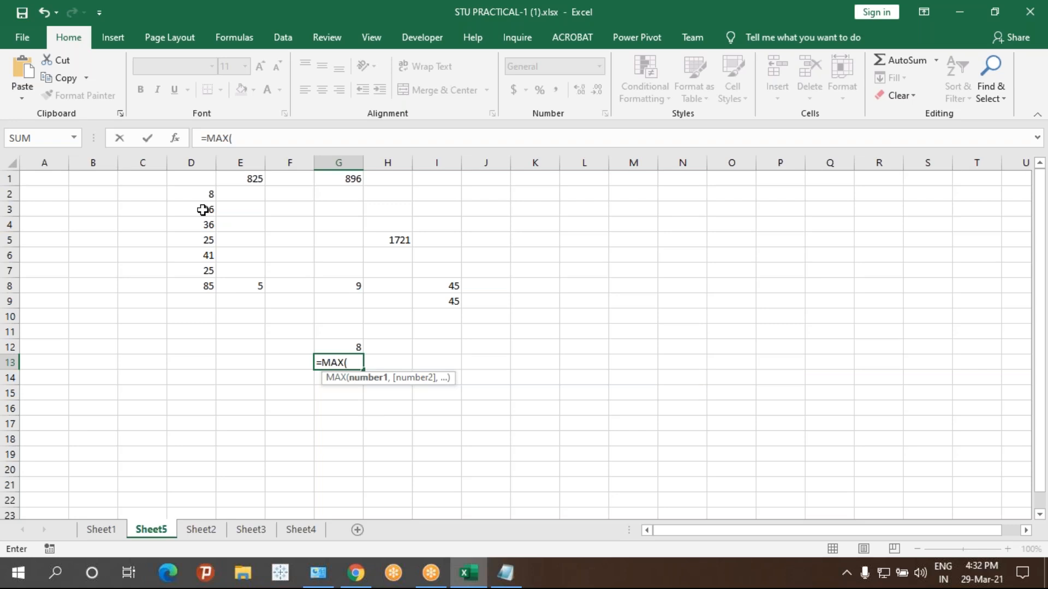
{"action": "left_click_drag", "start_coordinate": [187, 194], "coordinate": [195, 290]}
{"action": "type", "text": ")"}
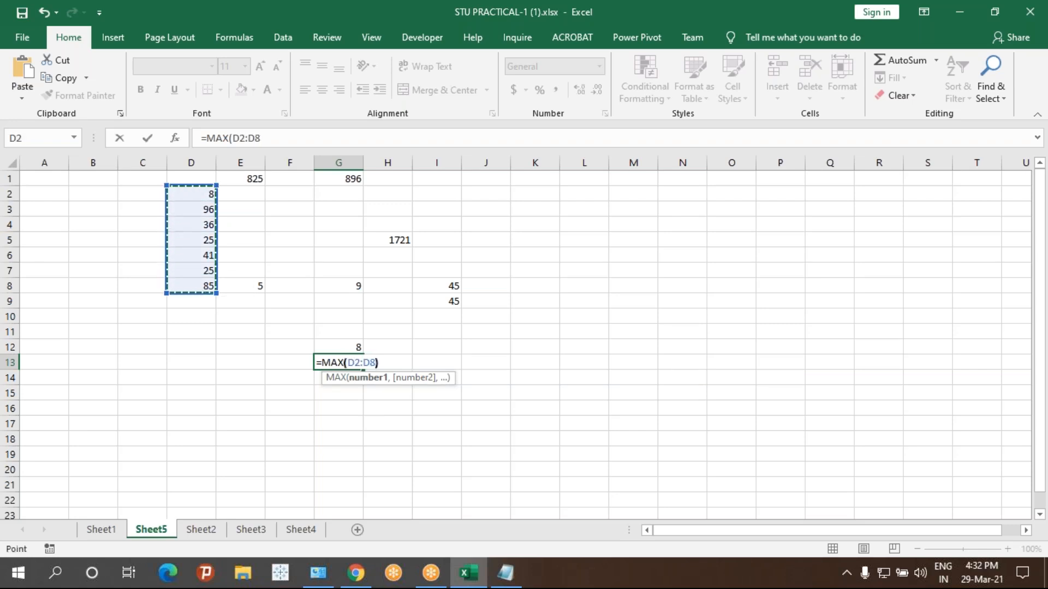
{"action": "key", "text": "Return"}
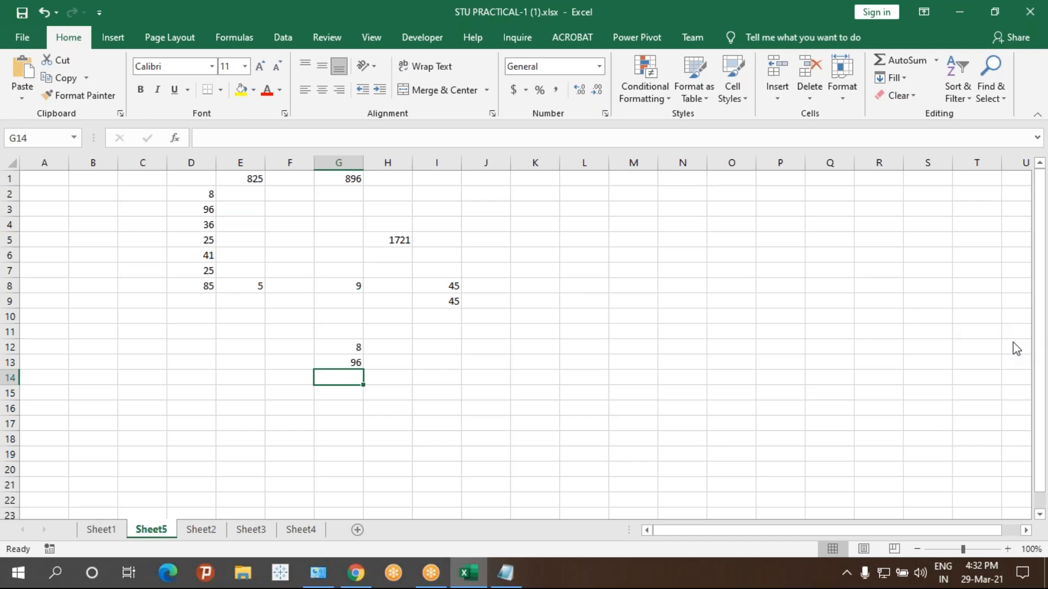
{"action": "left_click_drag", "start_coordinate": [535, 392], "coordinate": [41, 177]}
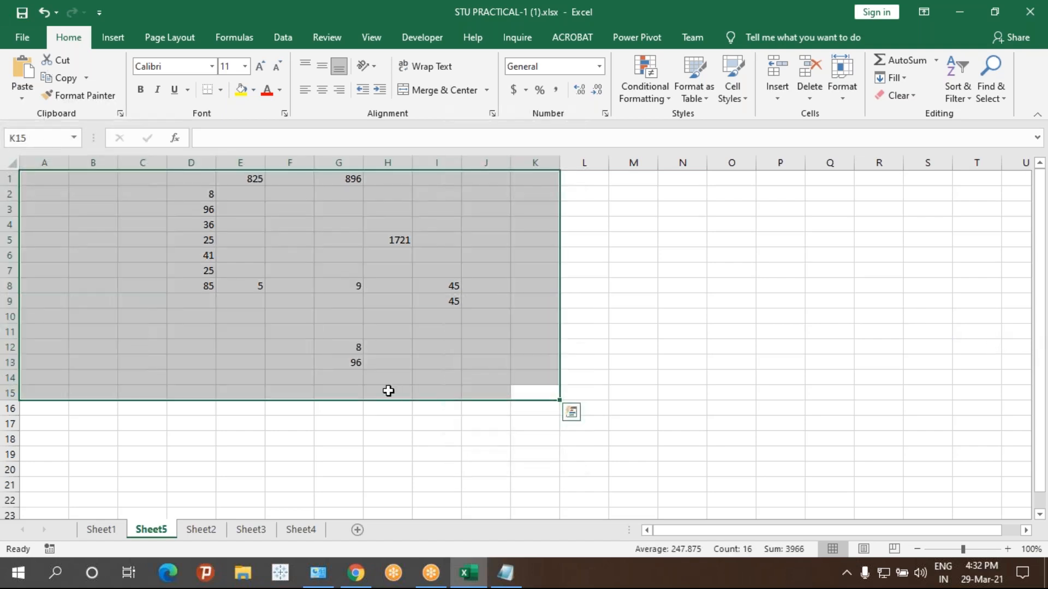
{"action": "left_click", "coordinate": [339, 406]}
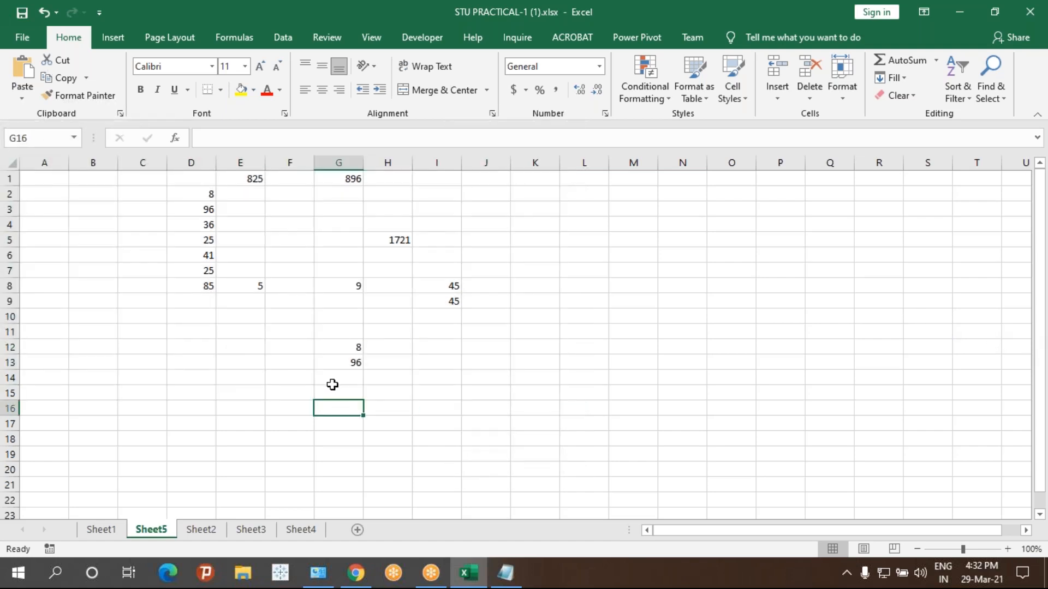
- Switch to Notepad, highlight CEILING in the function list and go back to Excel
{"action": "left_click", "coordinate": [518, 584]}
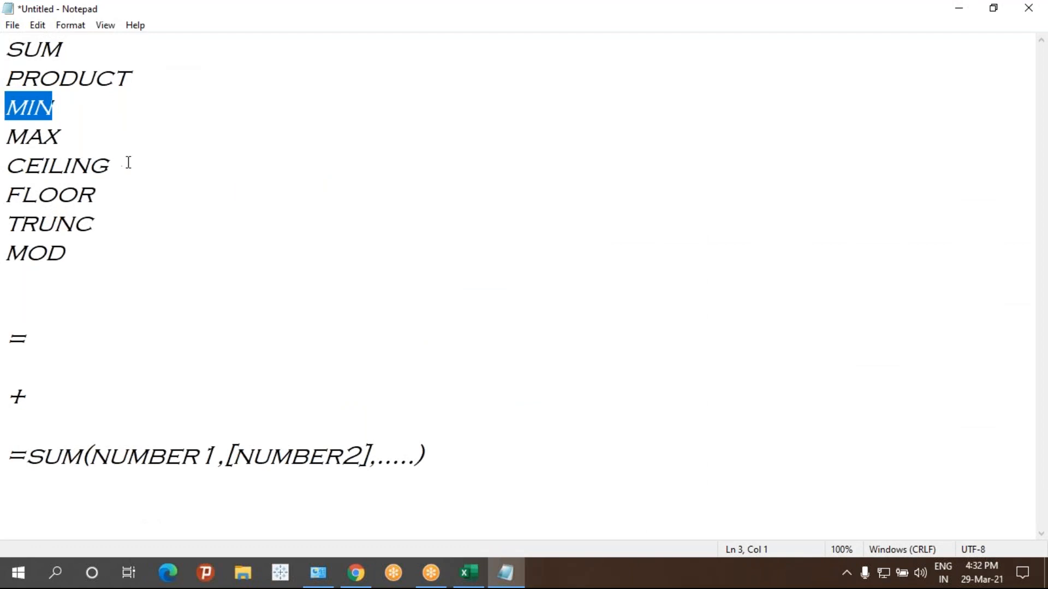
{"action": "left_click_drag", "start_coordinate": [128, 163], "coordinate": [7, 165]}
{"action": "mouse_move", "coordinate": [485, 582]}
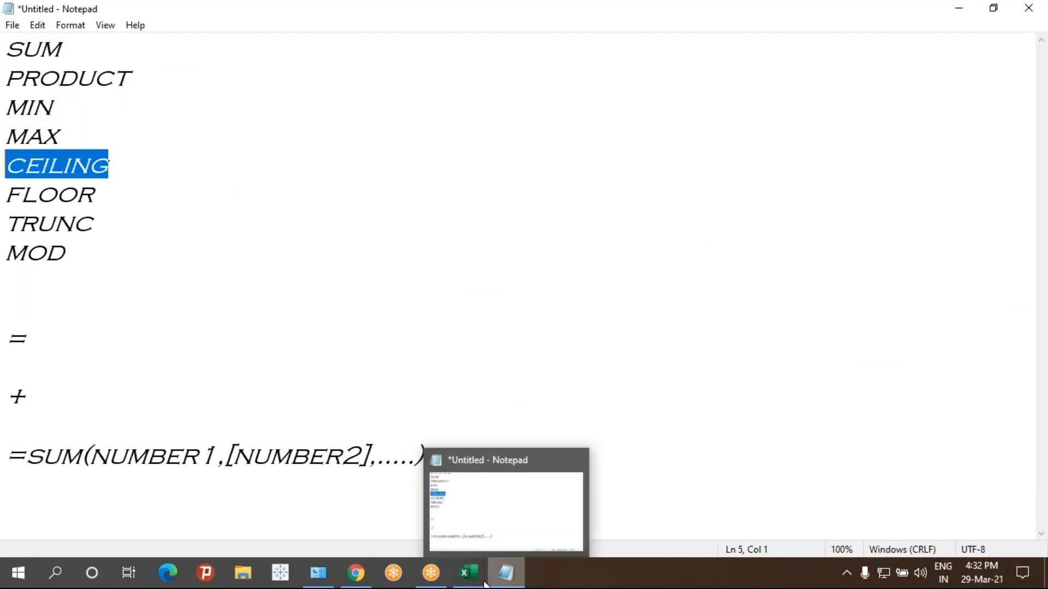
{"action": "left_click", "coordinate": [505, 575]}
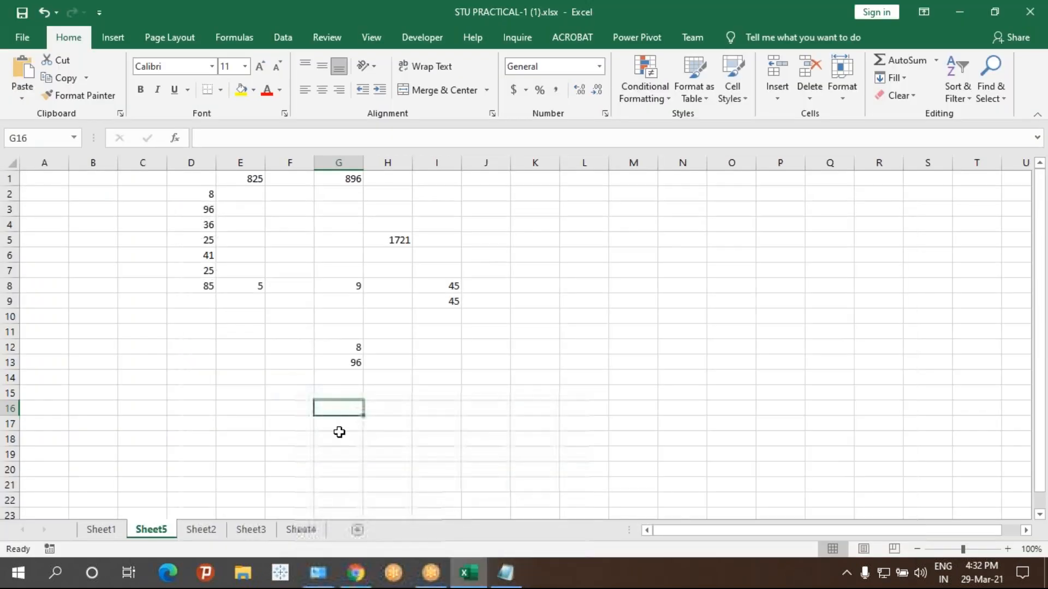
- Switch to Notepad, add seven line breaks after the SUM syntax line and return to Sheet5 in Excel
{"action": "left_click", "coordinate": [507, 574]}
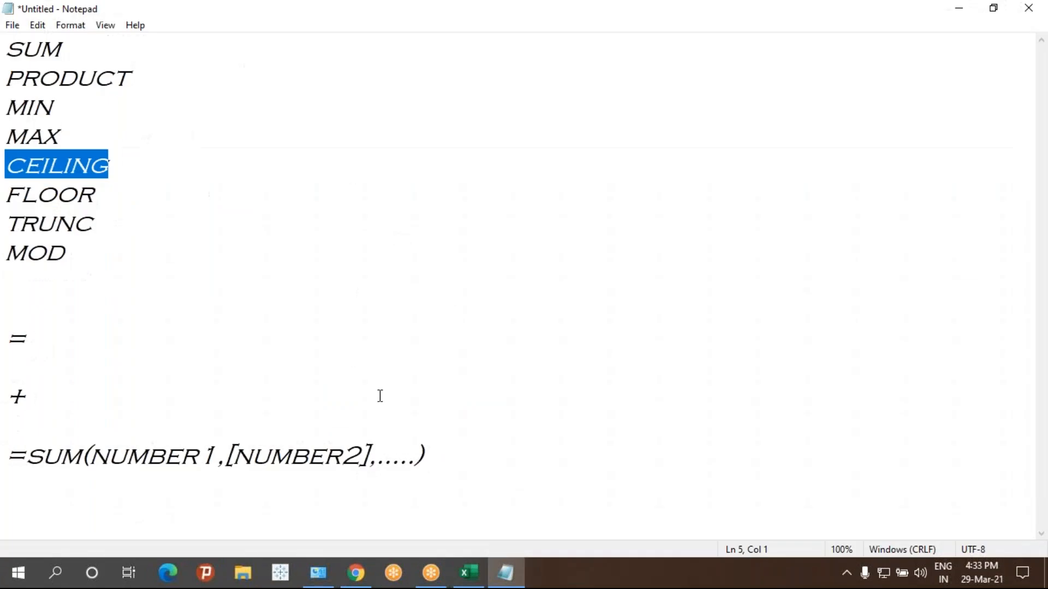
{"action": "left_click", "coordinate": [480, 489]}
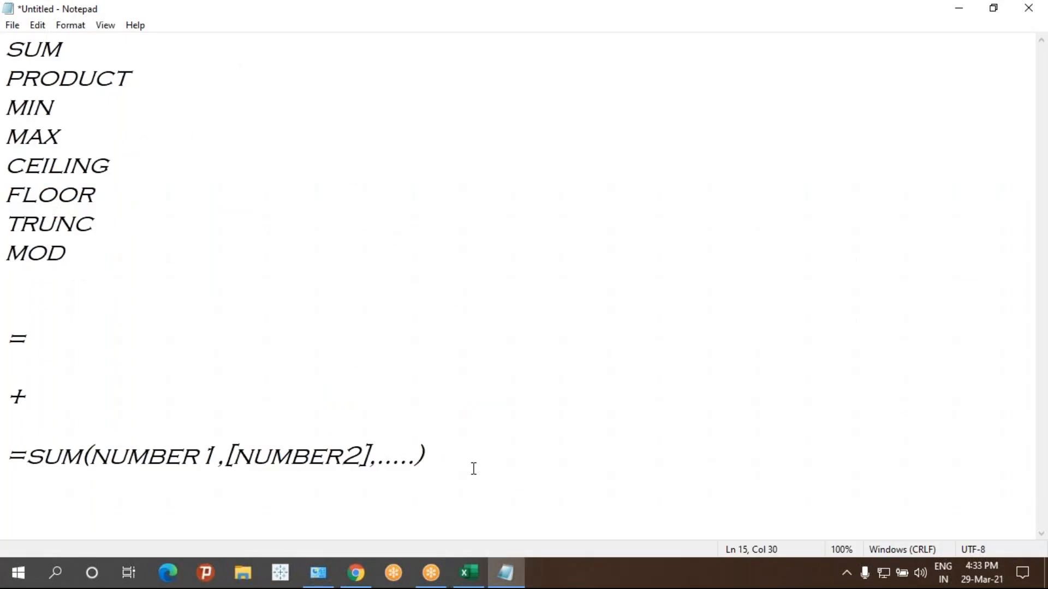
{"action": "key", "text": "Return"}
{"action": "key", "text": "Return"}
{"action": "key", "text": "Return"}
{"action": "key", "text": "Return"}
{"action": "key", "text": "Return"}
{"action": "key", "text": "Return"}
{"action": "key", "text": "Return"}
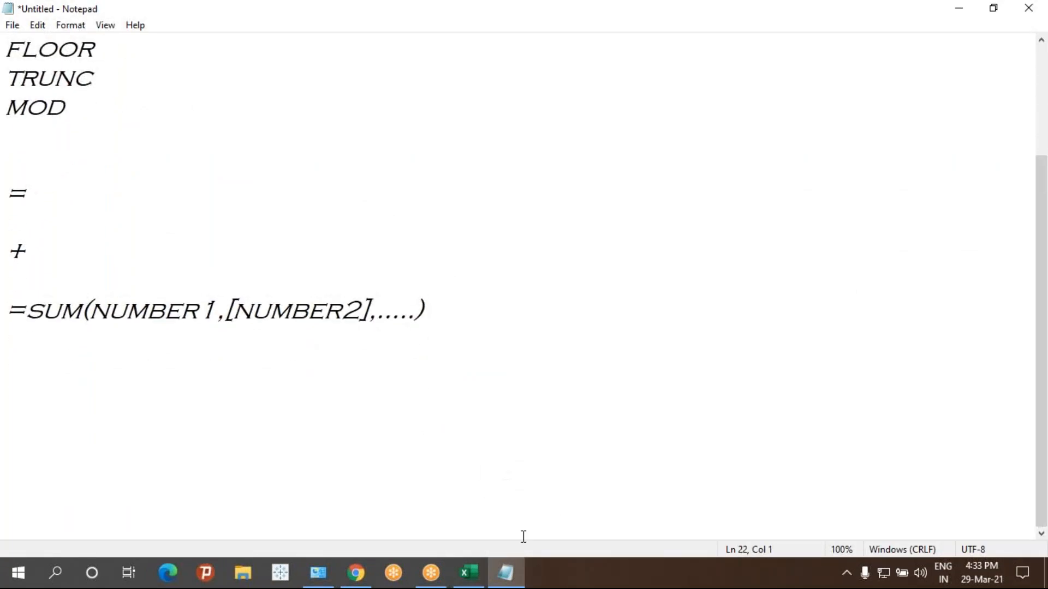
{"action": "left_click", "coordinate": [469, 573]}
{"action": "left_click", "coordinate": [436, 410]}
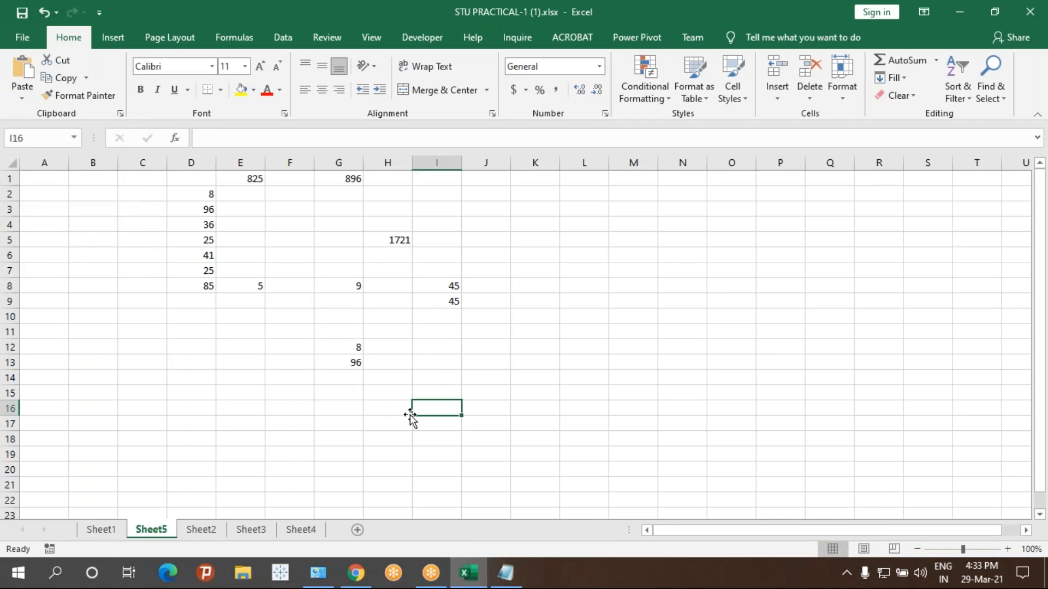
- Fill cells F17 to F20 with the decimals 1.6, 2.3, 6.5 and 8.6
{"action": "scroll", "coordinate": [410, 415], "scroll_direction": "down", "scroll_amount": 3}
{"action": "left_click", "coordinate": [283, 284]}
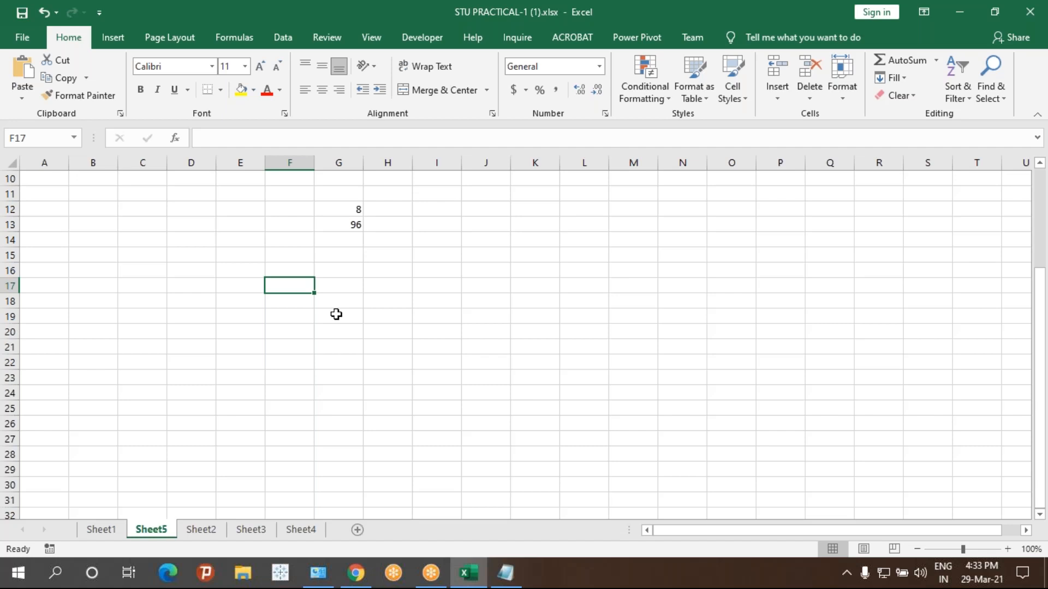
{"action": "type", "text": "1.6"}
{"action": "key", "text": "Return"}
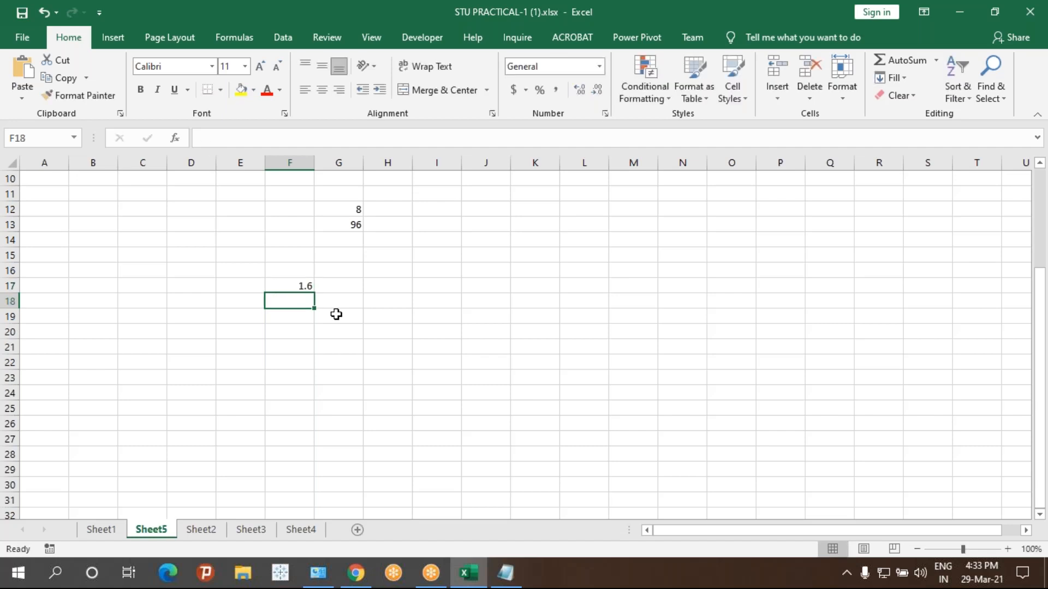
{"action": "type", "text": "2.3"}
{"action": "key", "text": "Return"}
{"action": "type", "text": "6.5"}
{"action": "key", "text": "Return"}
{"action": "type", "text": "8.6"}
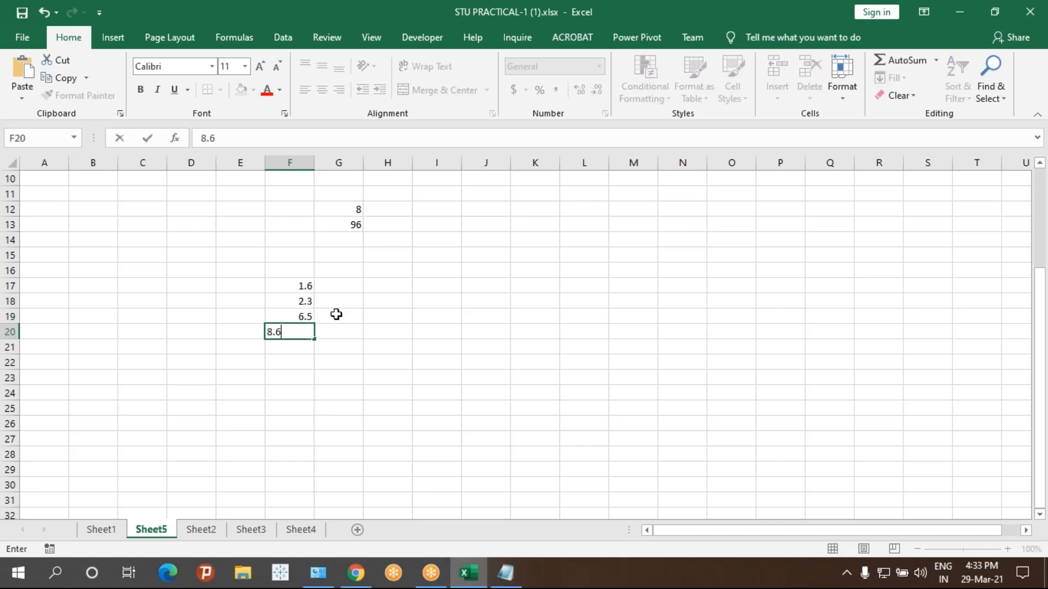
{"action": "key", "text": "Return"}
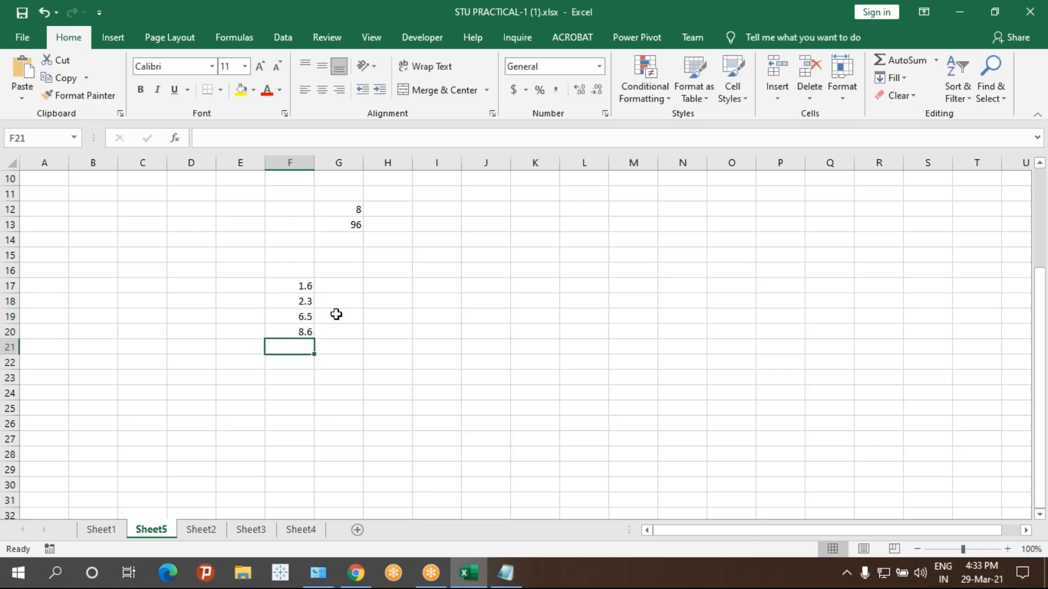
- Try to round up the number in F17 by entering =CEILING(F17) in G17
{"action": "left_click", "coordinate": [340, 282]}
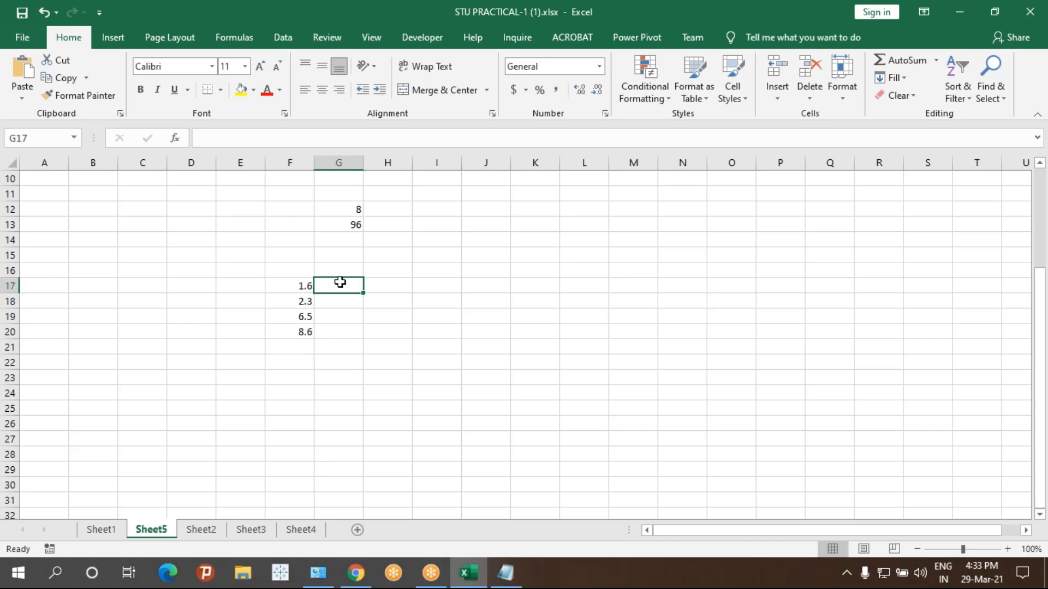
{"action": "type", "text": "=cei"}
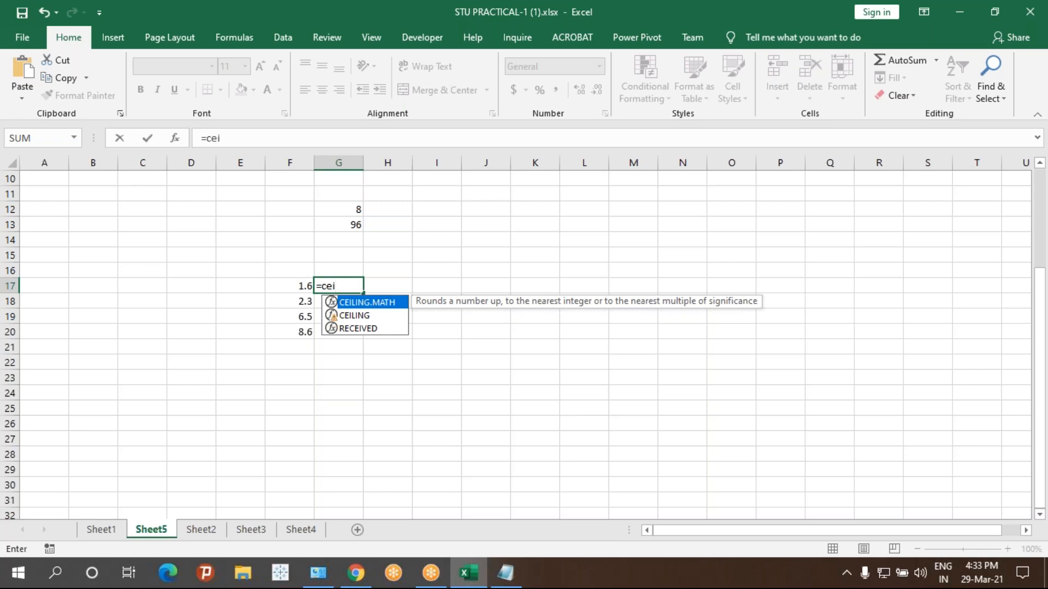
{"action": "key", "text": "Down"}
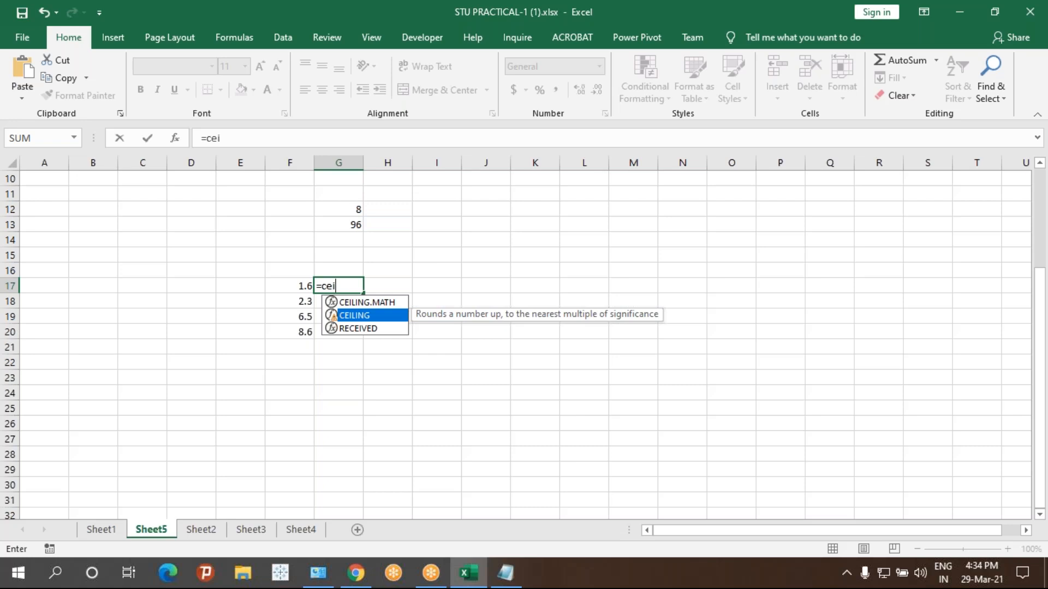
{"action": "key", "text": "Tab"}
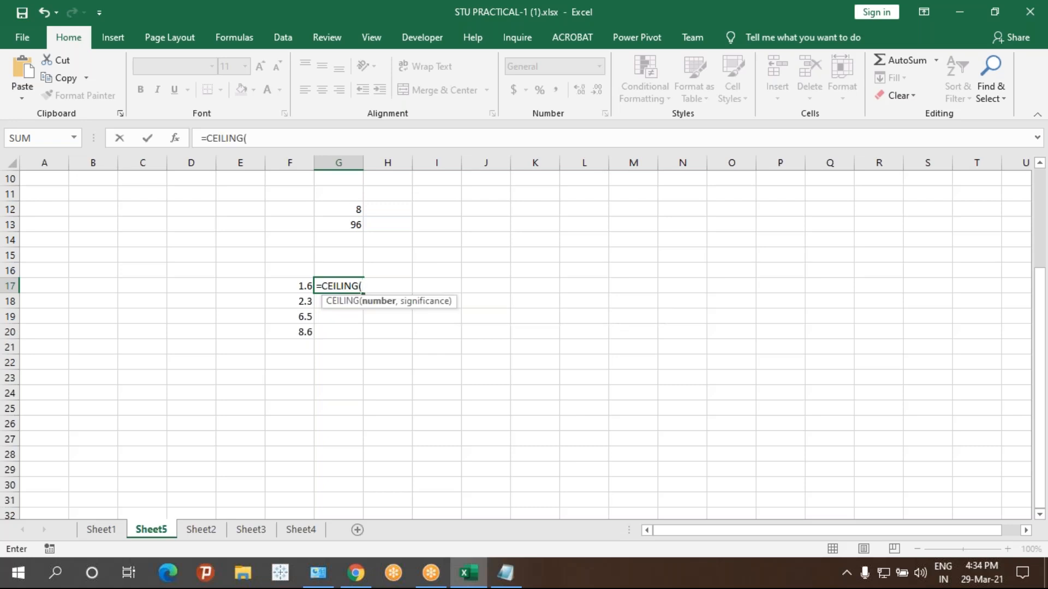
{"action": "left_click", "coordinate": [295, 284]}
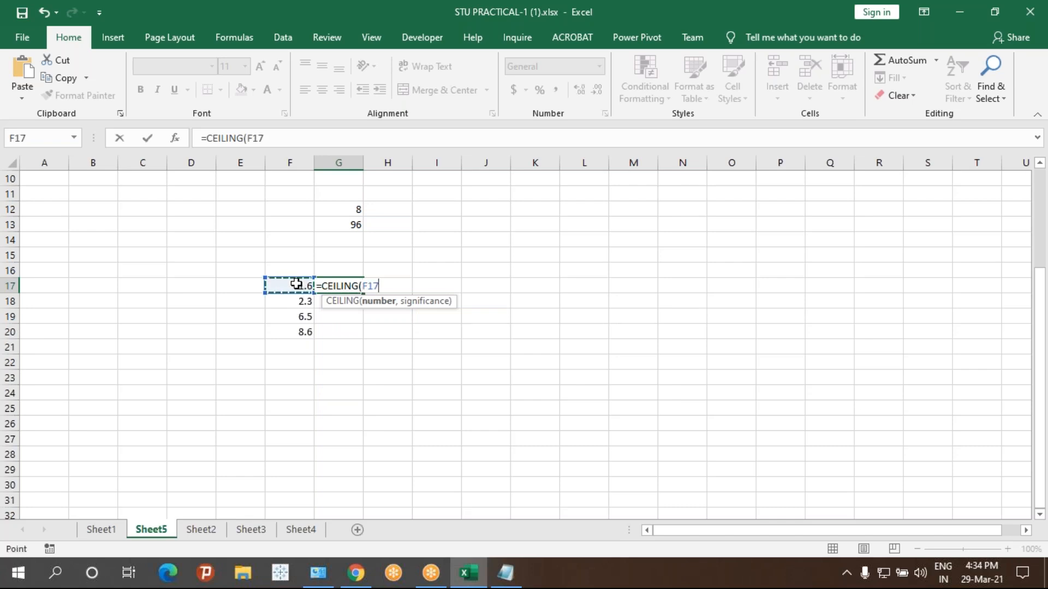
{"action": "type", "text": ")"}
{"action": "key", "text": "Return"}
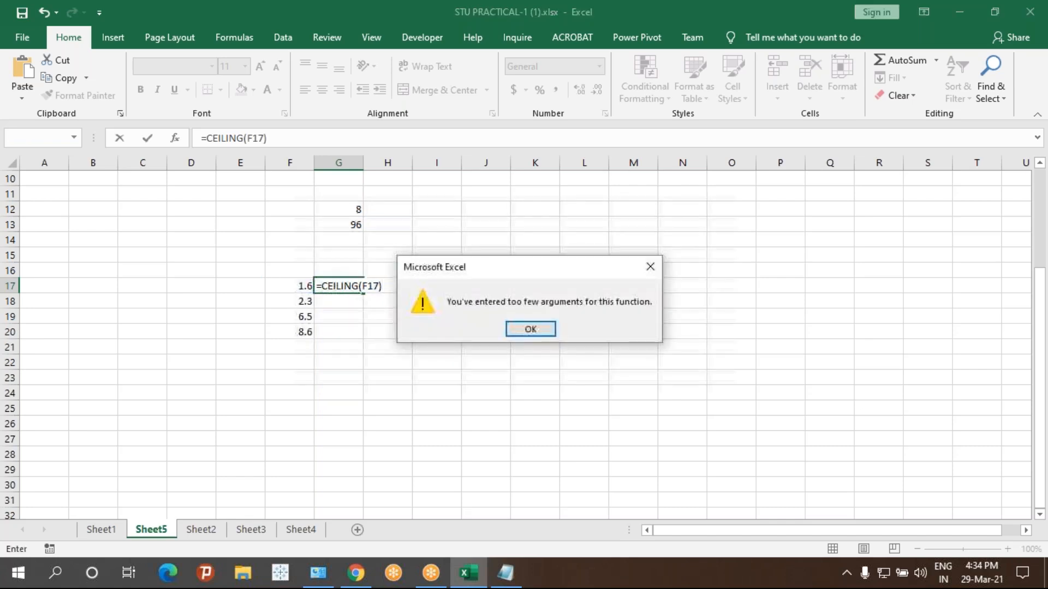
- Add 0 as the significance so the formula in G17 reads =CEILING(F17,0)
{"action": "key", "text": "Return"}
{"action": "key", "text": "Right"}
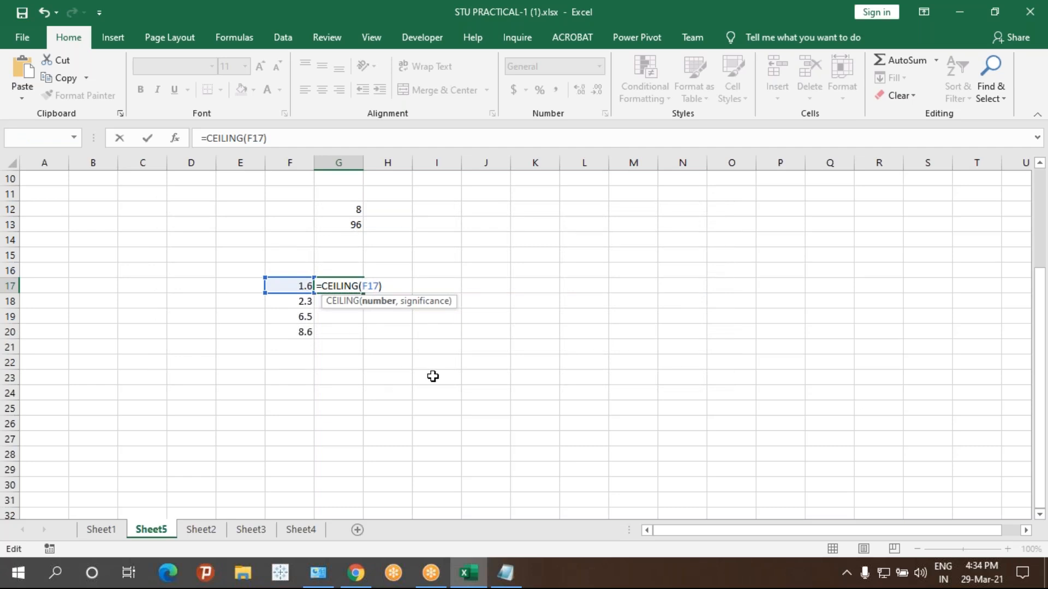
{"action": "key", "text": "Right"}
{"action": "key", "text": "BackSpace"}
{"action": "type", "text": ",0)"}
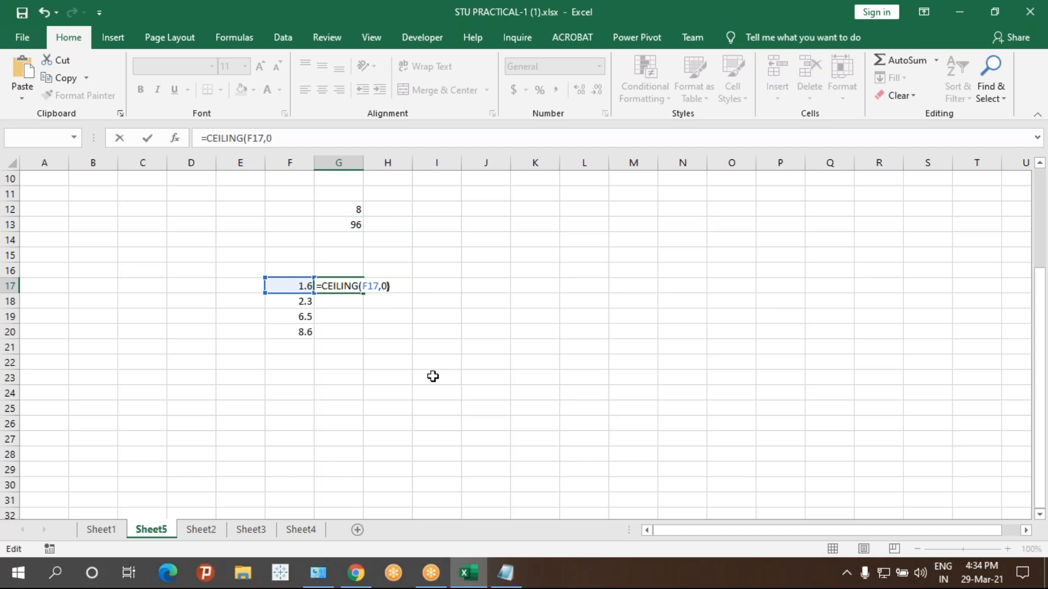
{"action": "key", "text": "Return"}
{"action": "key", "text": "Up"}
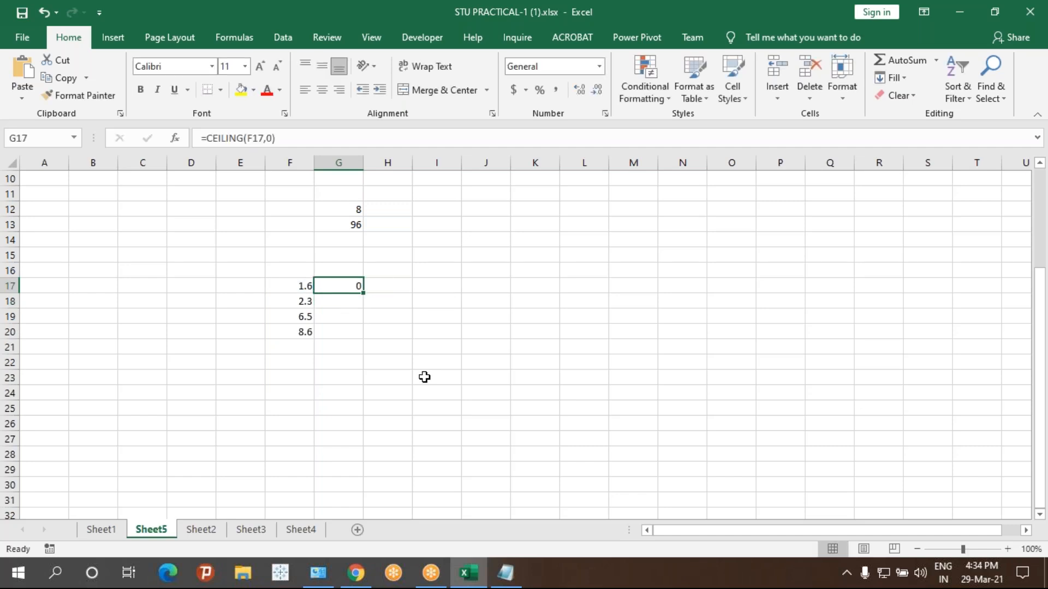
- Clear the trial range F16:G21, and enter 24 in D17 and 5 in F17
{"action": "left_click_drag", "start_coordinate": [272, 270], "coordinate": [331, 341]}
{"action": "key", "text": "Delete"}
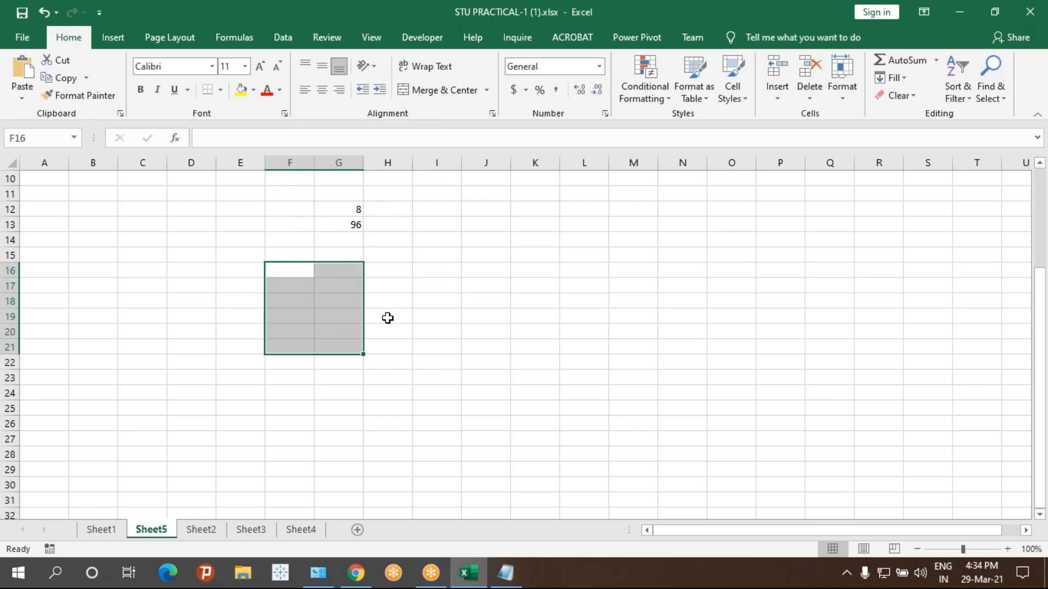
{"action": "left_click", "coordinate": [200, 289]}
{"action": "type", "text": "24"}
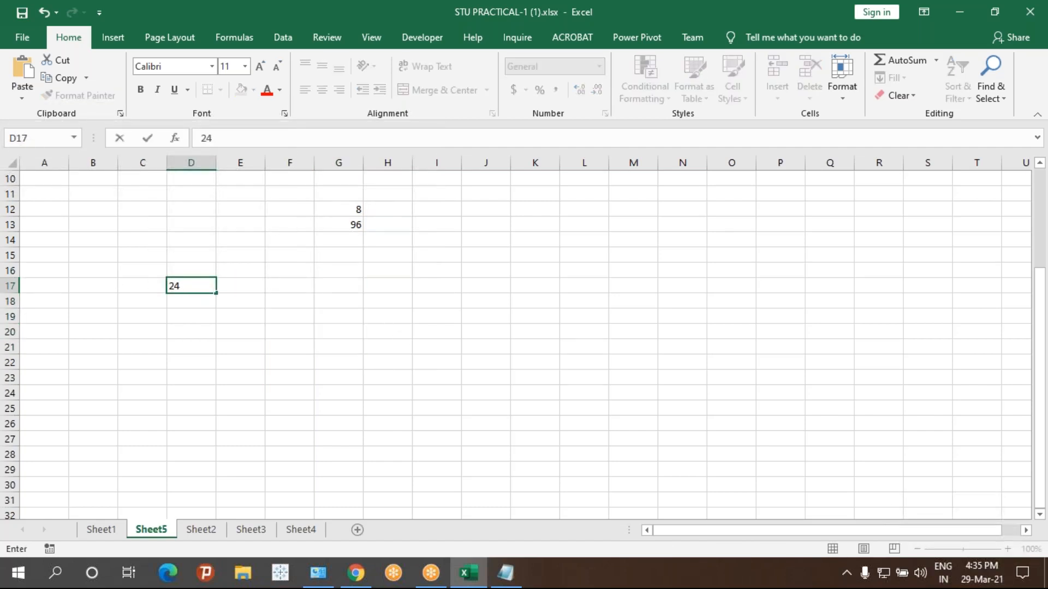
{"action": "key", "text": "Right"}
{"action": "key", "text": "Right"}
{"action": "type", "text": "5"}
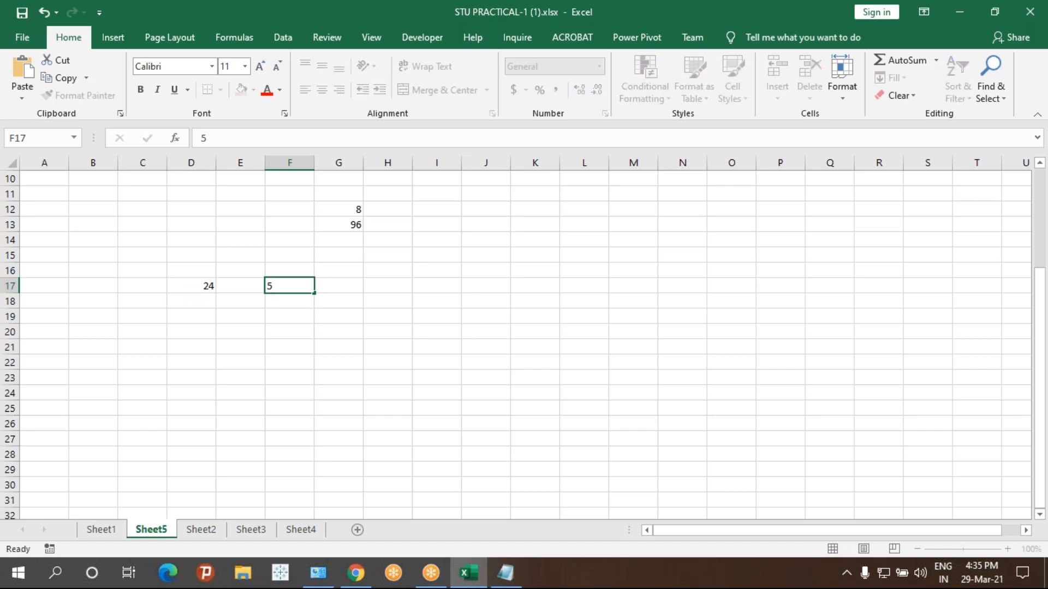
{"action": "key", "text": "Return"}
{"action": "key", "text": "Right"}
{"action": "key", "text": "Right"}
{"action": "key", "text": "Up"}
{"action": "key", "text": "Up"}
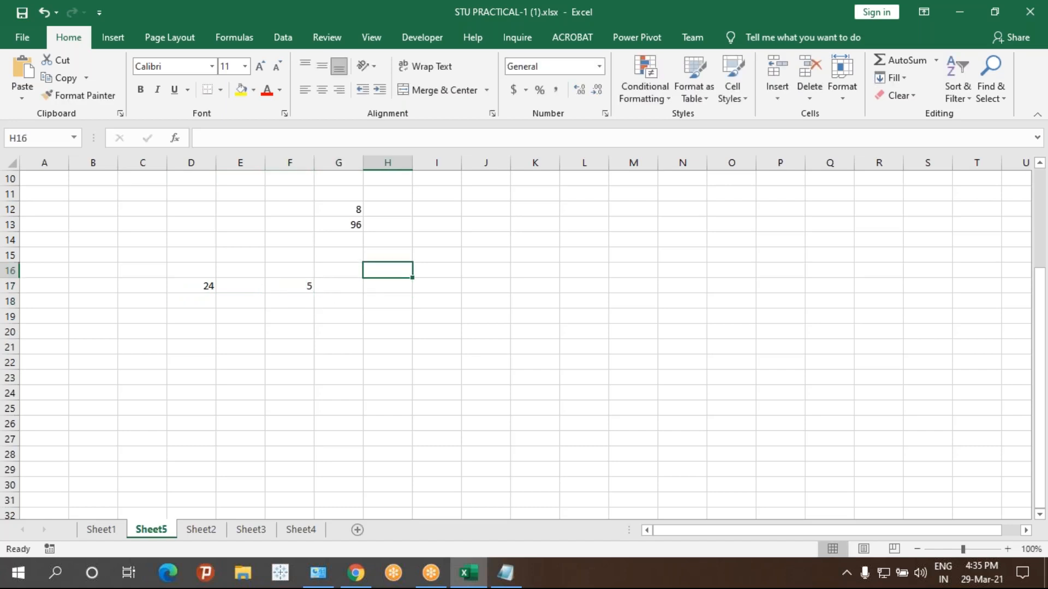
- Set the sample number in D17 to 25 and the significance value in F17 to 4
{"action": "left_click", "coordinate": [171, 282]}
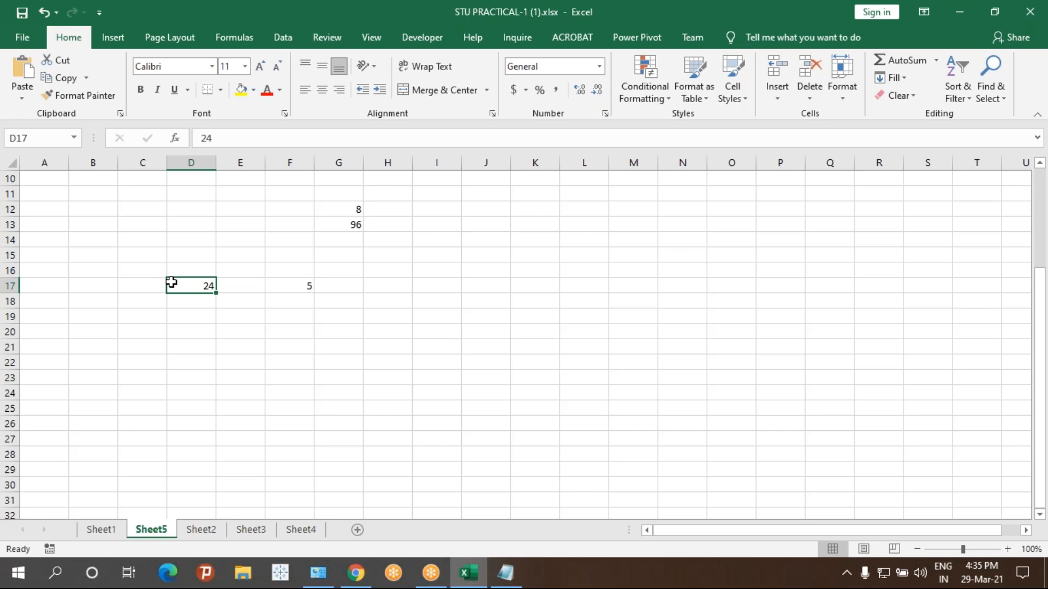
{"action": "type", "text": "25"}
{"action": "key", "text": "Right"}
{"action": "key", "text": "Right"}
{"action": "type", "text": "4"}
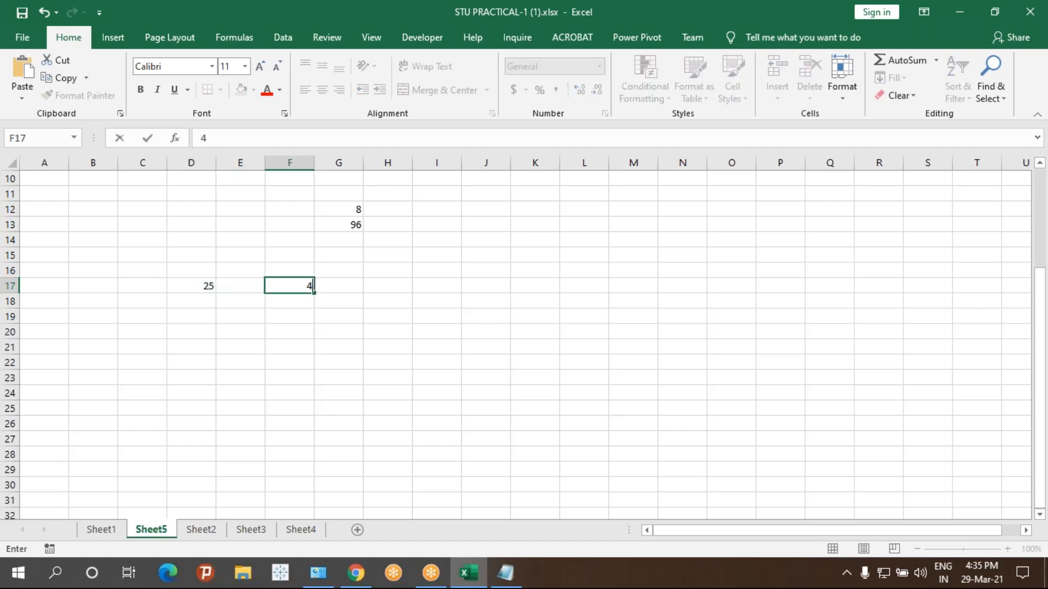
{"action": "key", "text": "Right"}
{"action": "left_click", "coordinate": [194, 287]}
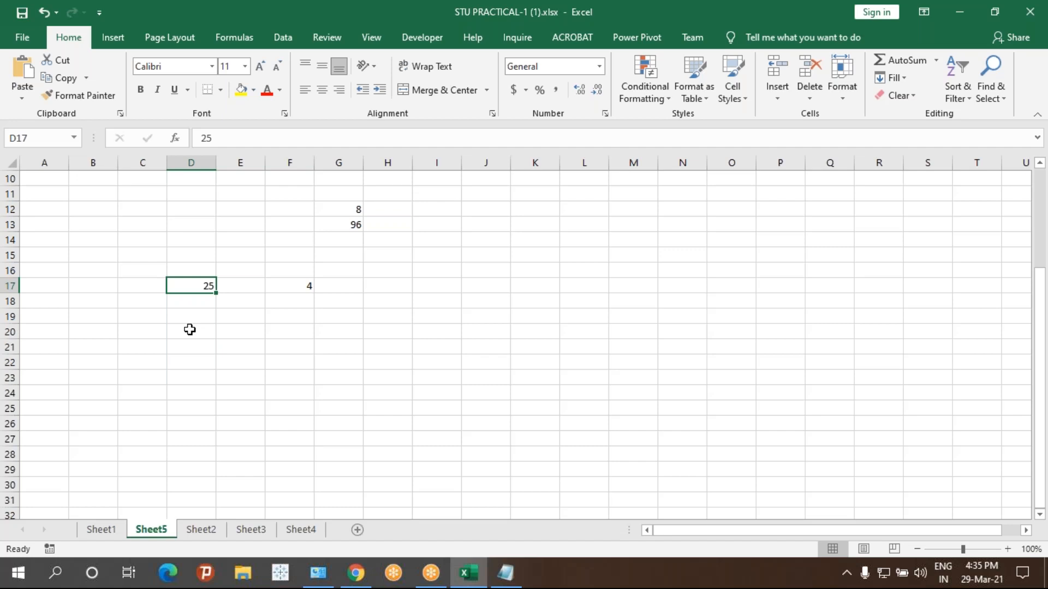
{"action": "left_click", "coordinate": [288, 290]}
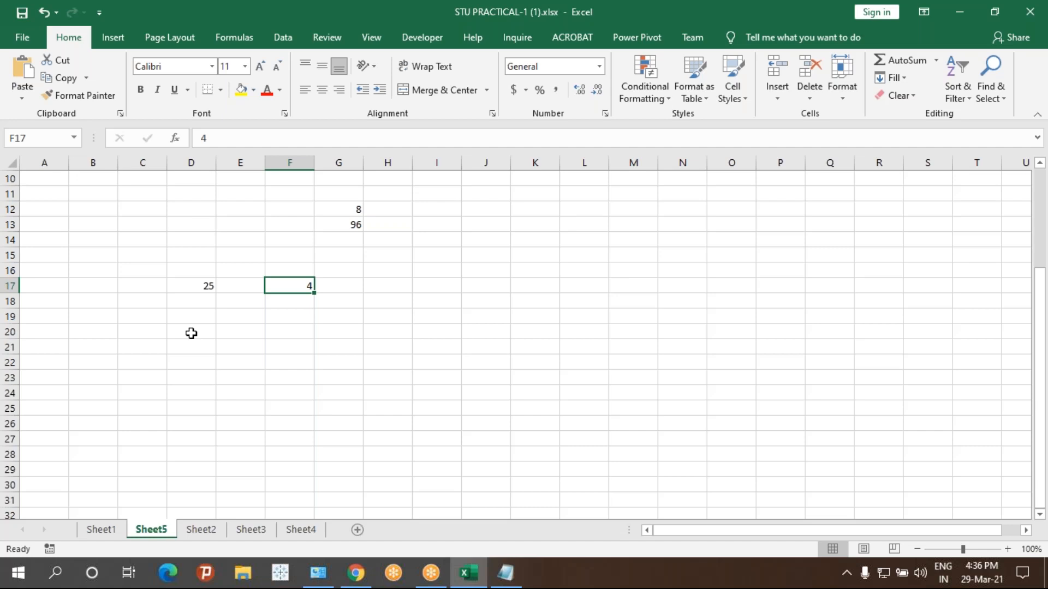
- Enter the multiples of 4 on either side of the sample number: 28 in D20 and 24 in D13
{"action": "left_click", "coordinate": [190, 334]}
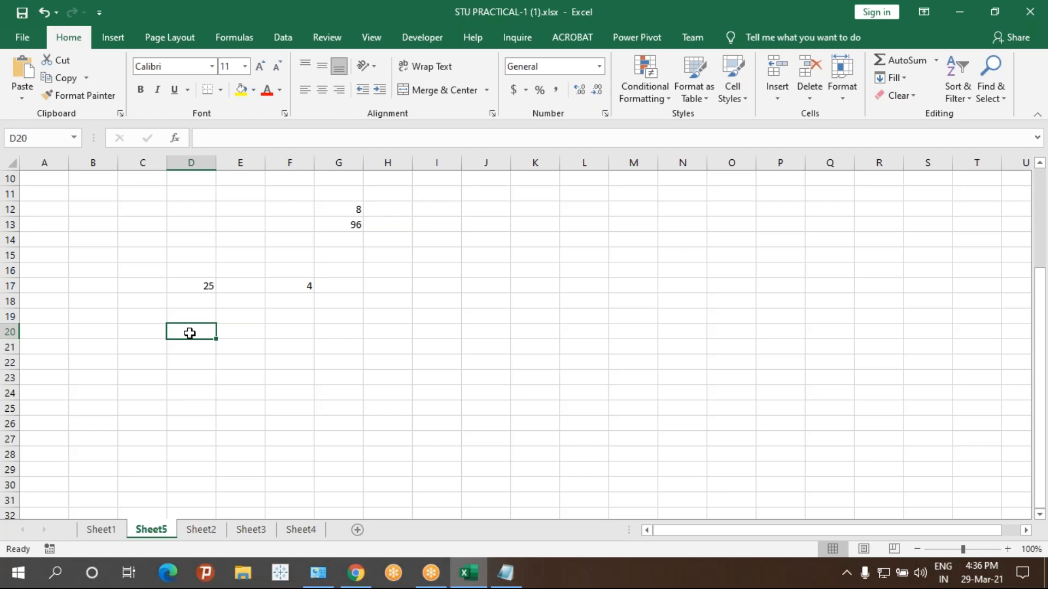
{"action": "type", "text": "28"}
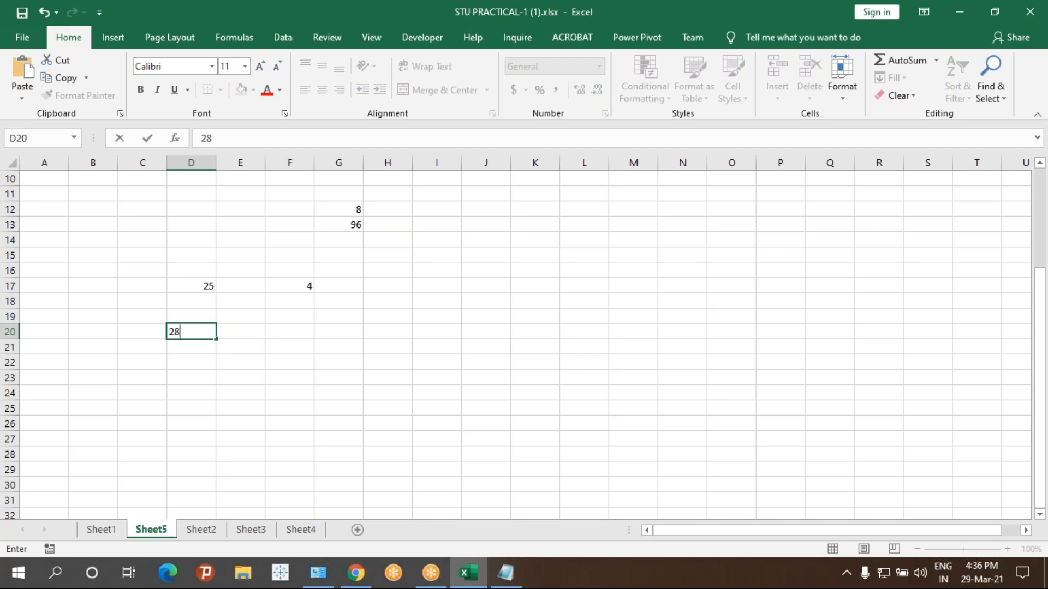
{"action": "key", "text": "Return"}
{"action": "key", "text": "Up"}
{"action": "key", "text": "Up"}
{"action": "key", "text": "Up"}
{"action": "key", "text": "Up"}
{"action": "key", "text": "Up"}
{"action": "key", "text": "Up"}
{"action": "key", "text": "Up"}
{"action": "key", "text": "Up"}
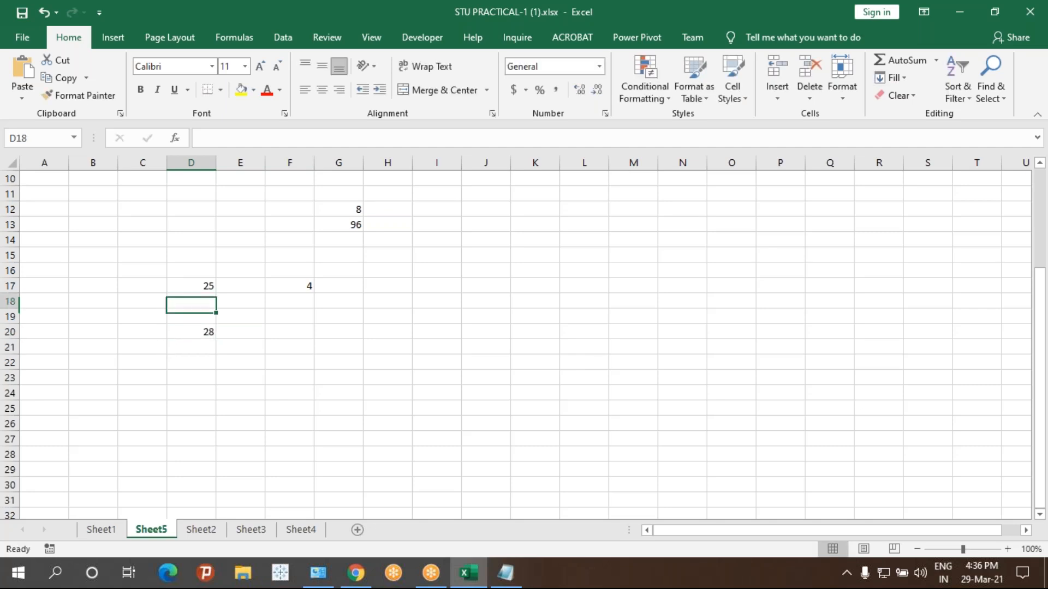
{"action": "type", "text": "24"}
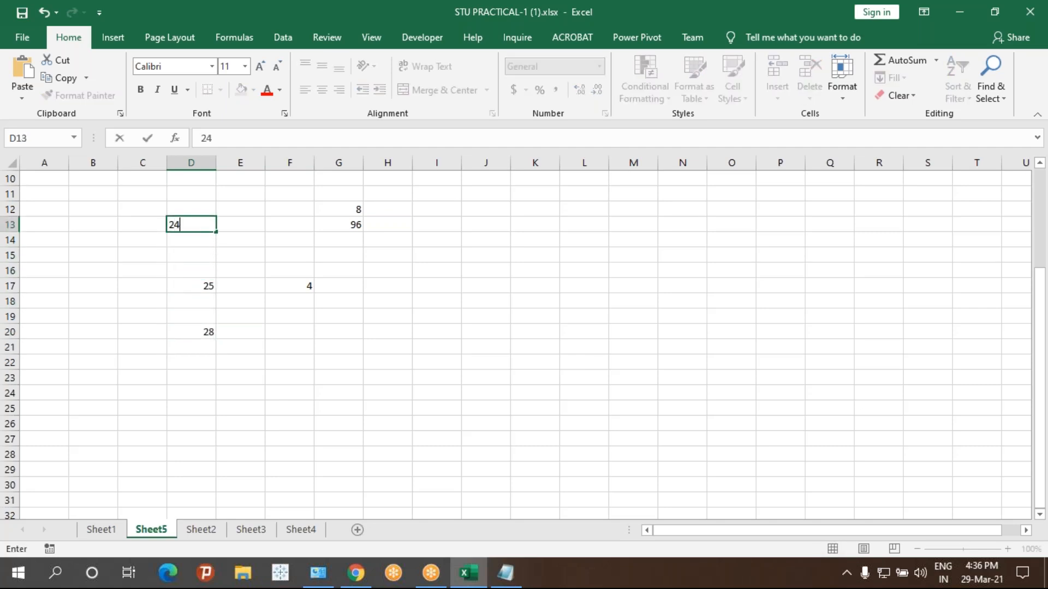
{"action": "key", "text": "Return"}
{"action": "left_click", "coordinate": [201, 222]}
{"action": "left_click", "coordinate": [189, 334]}
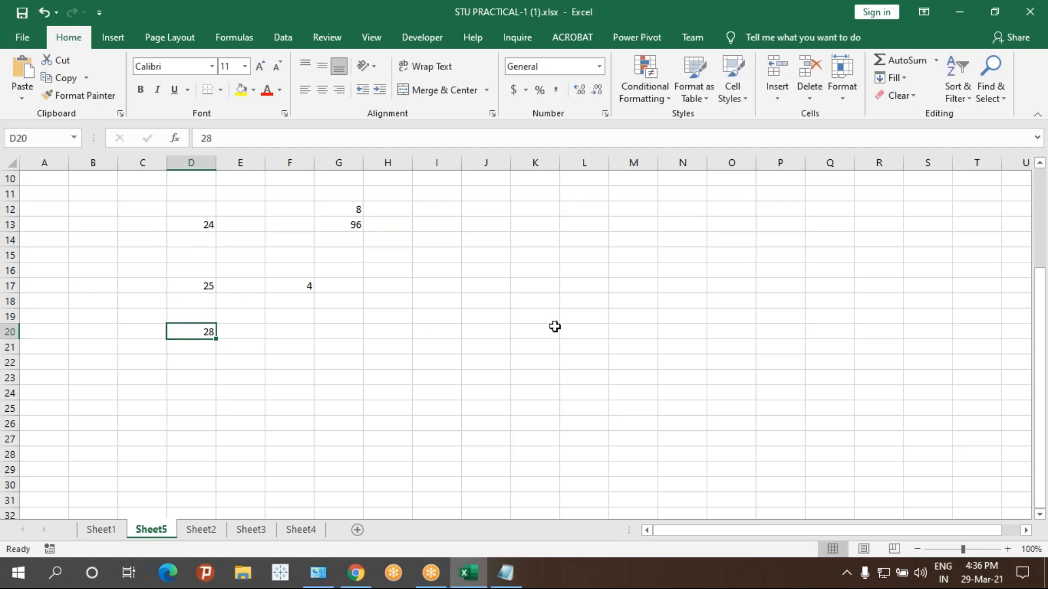
- Start a formula in I17 with the CEILING function
{"action": "left_click", "coordinate": [429, 283]}
{"action": "type", "text": "=cei"}
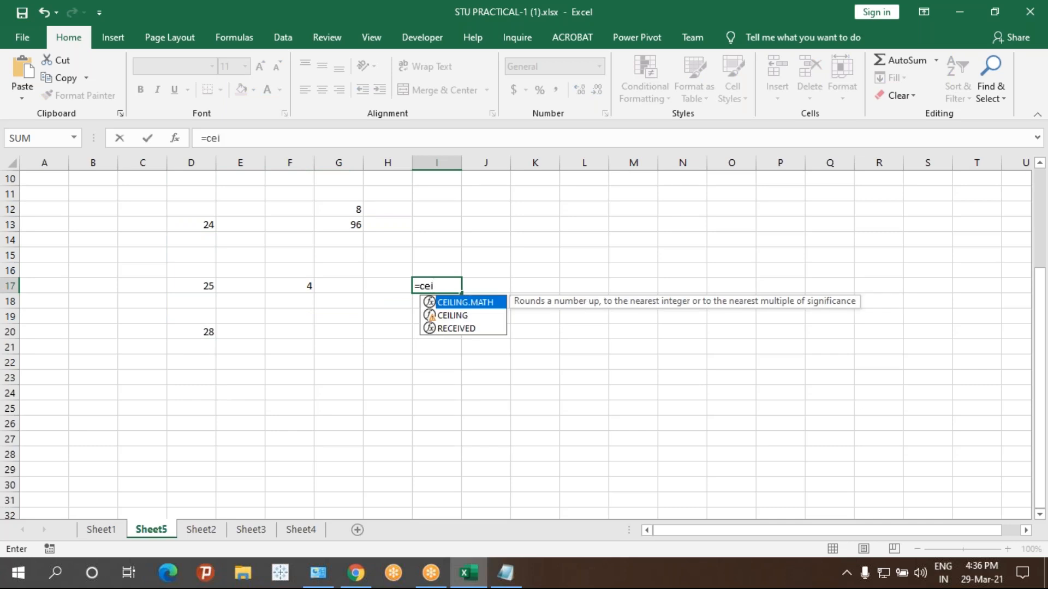
{"action": "key", "text": "Down"}
{"action": "key", "text": "Tab"}
{"action": "left_click", "coordinate": [205, 286]}
{"action": "type", "text": ","}
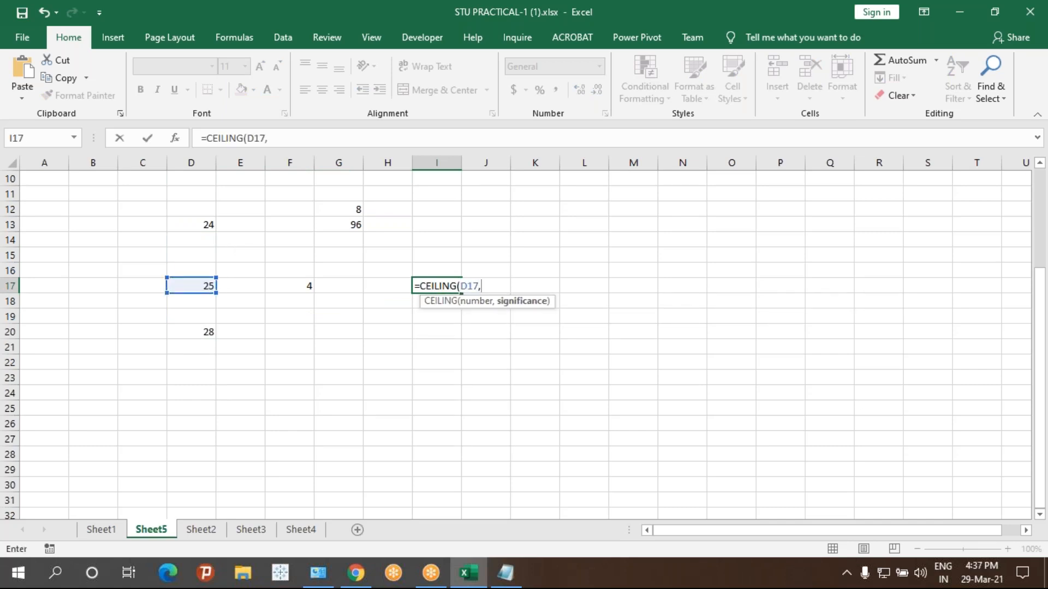
{"action": "left_click", "coordinate": [293, 287]}
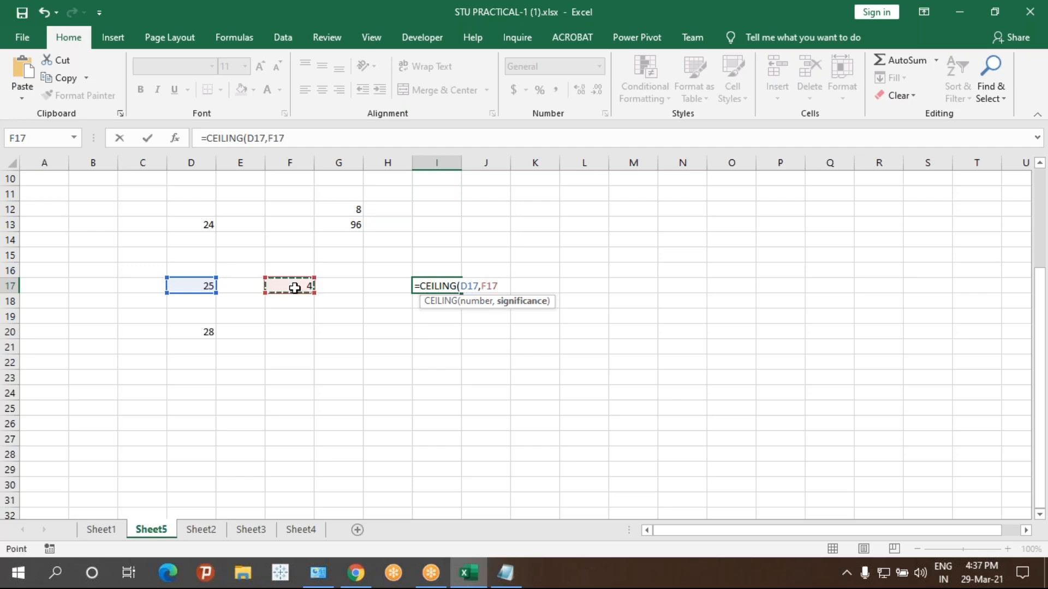
{"action": "key", "text": "BackSpace"}
{"action": "key", "text": "BackSpace"}
{"action": "key", "text": "BackSpace"}
{"action": "key", "text": "BackSpace"}
{"action": "key", "text": "BackSpace"}
{"action": "key", "text": "BackSpace"}
{"action": "key", "text": "BackSpace"}
{"action": "key", "text": "BackSpace"}
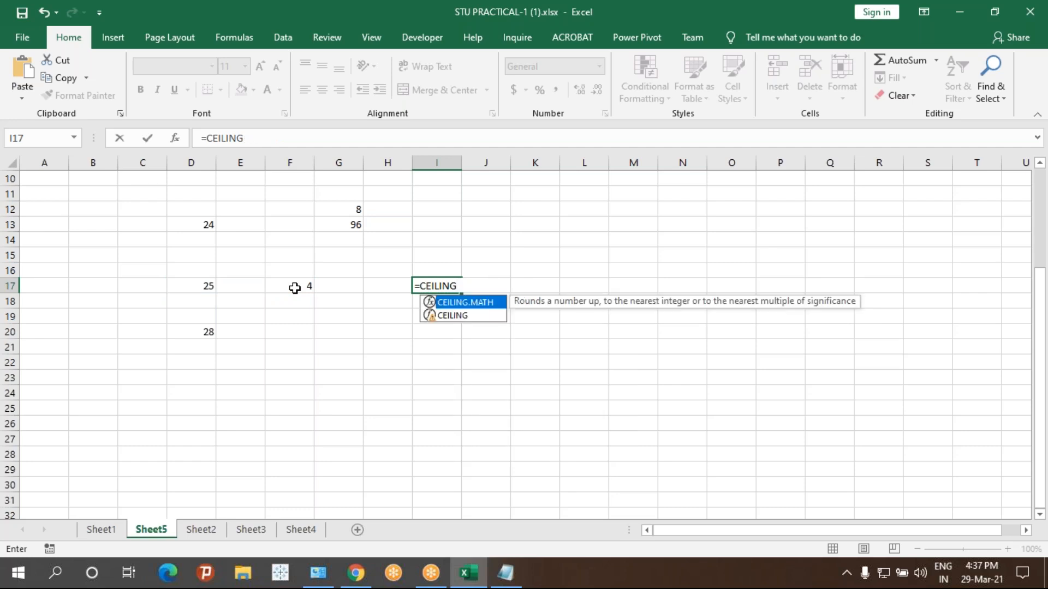
- Complete the formula in I17 as =CEILING(D17,F17), with the sample number and its significance as arguments
{"action": "key", "text": "Down"}
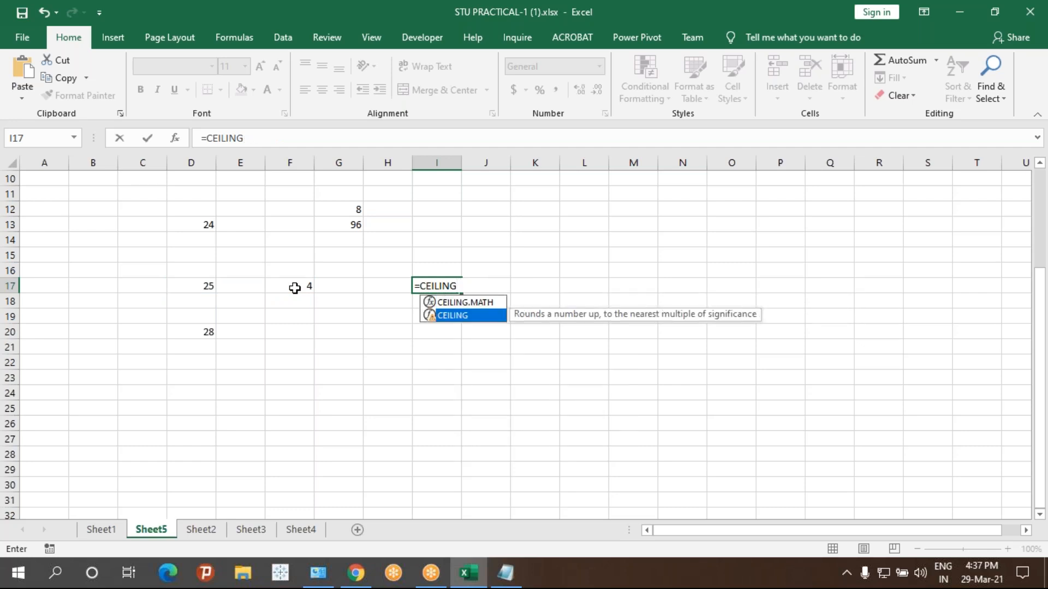
{"action": "type", "text": "("}
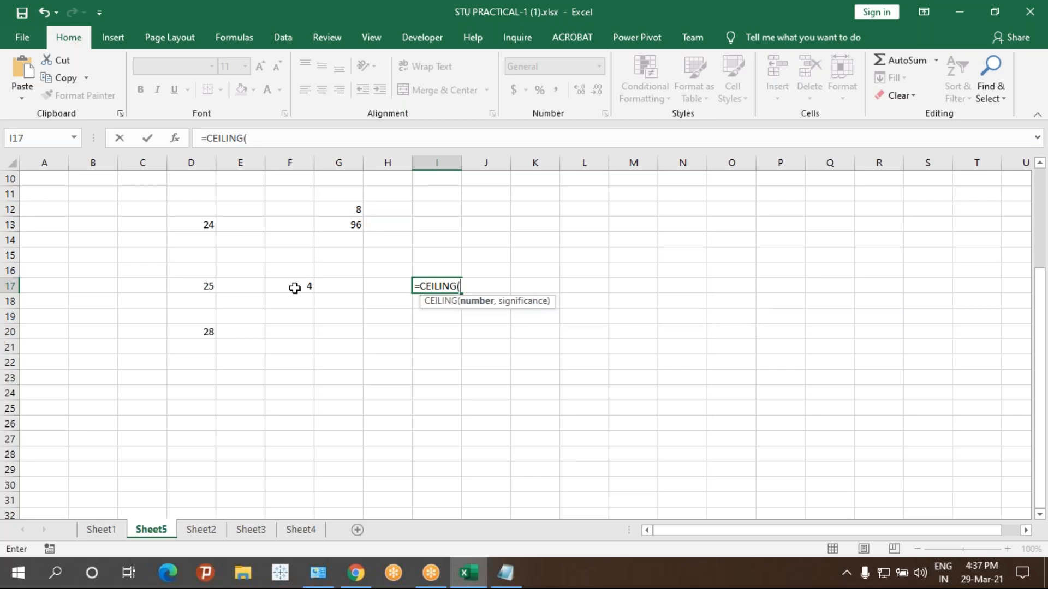
{"action": "left_click", "coordinate": [198, 288]}
{"action": "type", "text": ","}
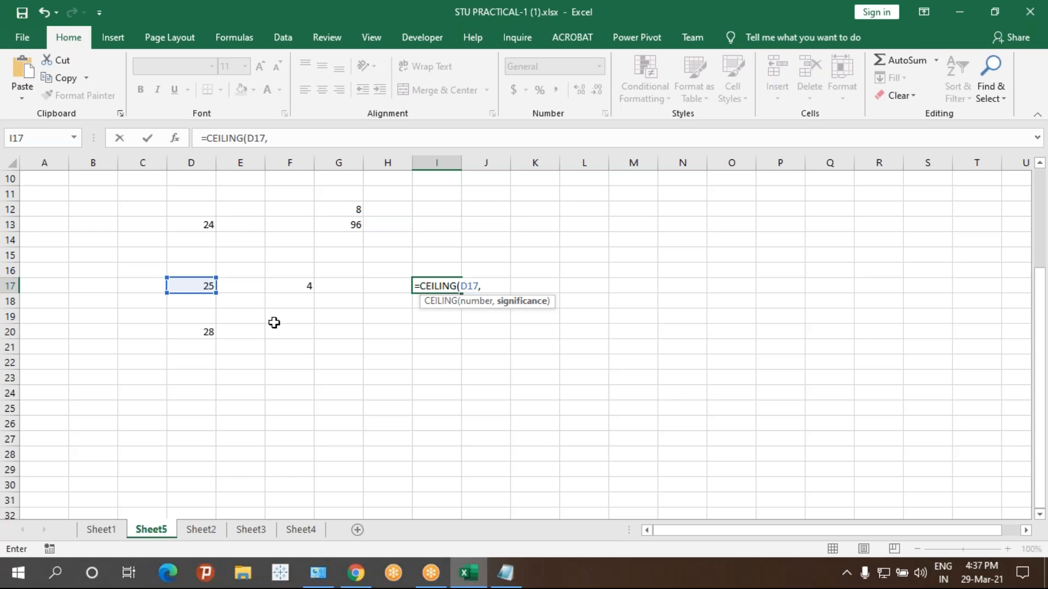
{"action": "mouse_move", "coordinate": [294, 281]}
{"action": "left_mouse_down"}
{"action": "mouse_move", "coordinate": [294, 271]}
{"action": "mouse_move", "coordinate": [294, 284]}
{"action": "left_mouse_up"}
{"action": "type", "text": ")"}
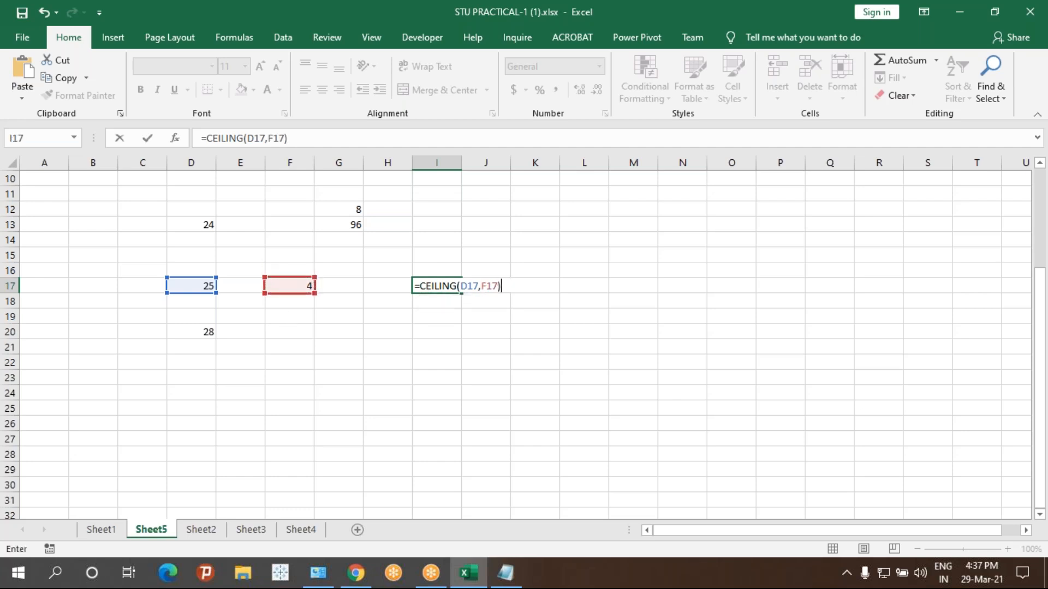
{"action": "key", "text": "Return"}
{"action": "left_click_drag", "start_coordinate": [437, 270], "coordinate": [474, 303]}
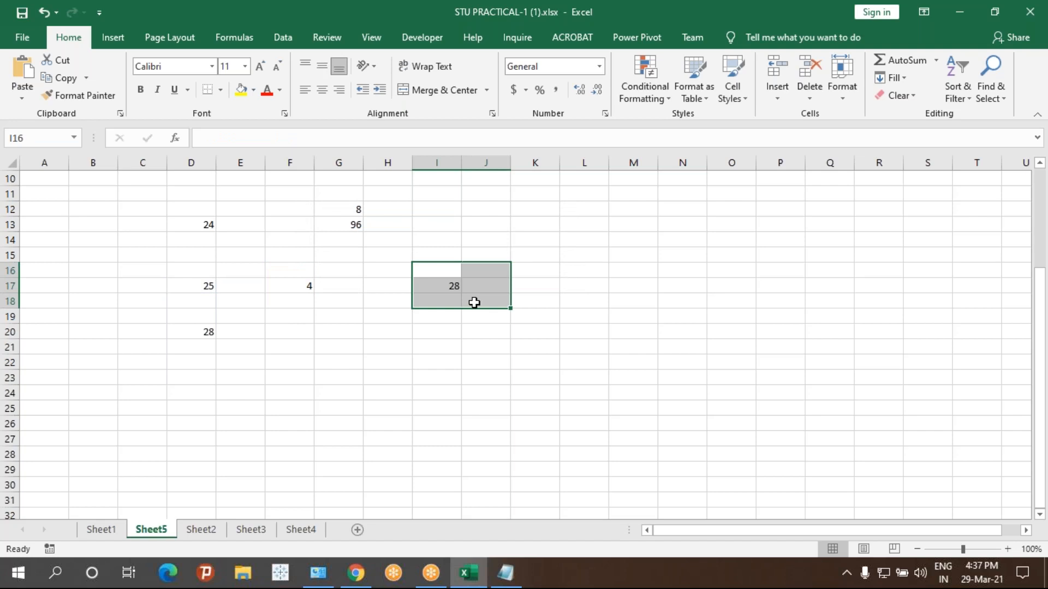
- Start a formula in K17 with the FLOOR function
{"action": "left_click", "coordinate": [524, 295]}
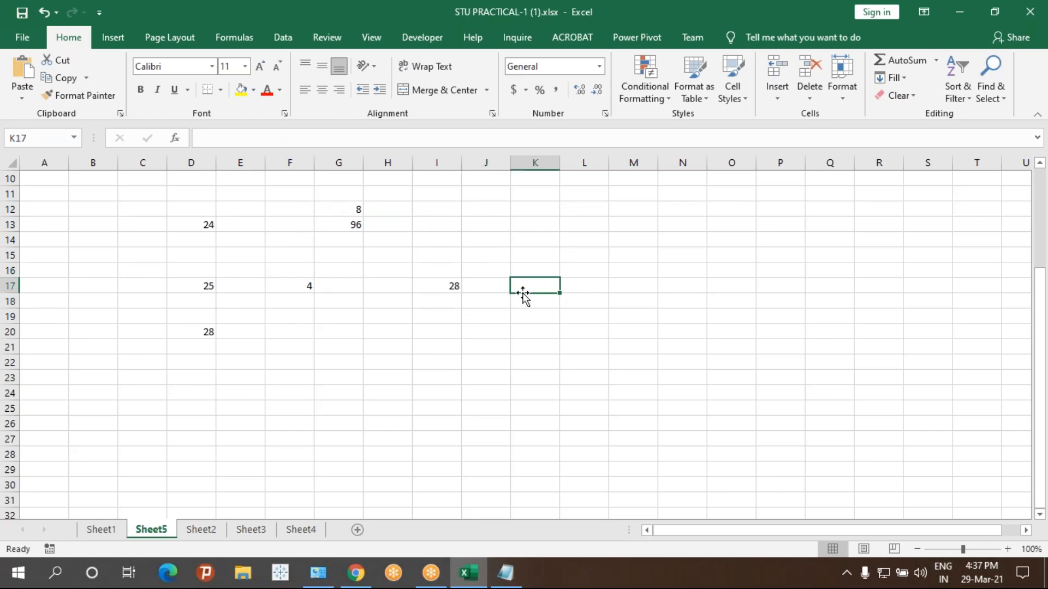
{"action": "type", "text": "=flo"}
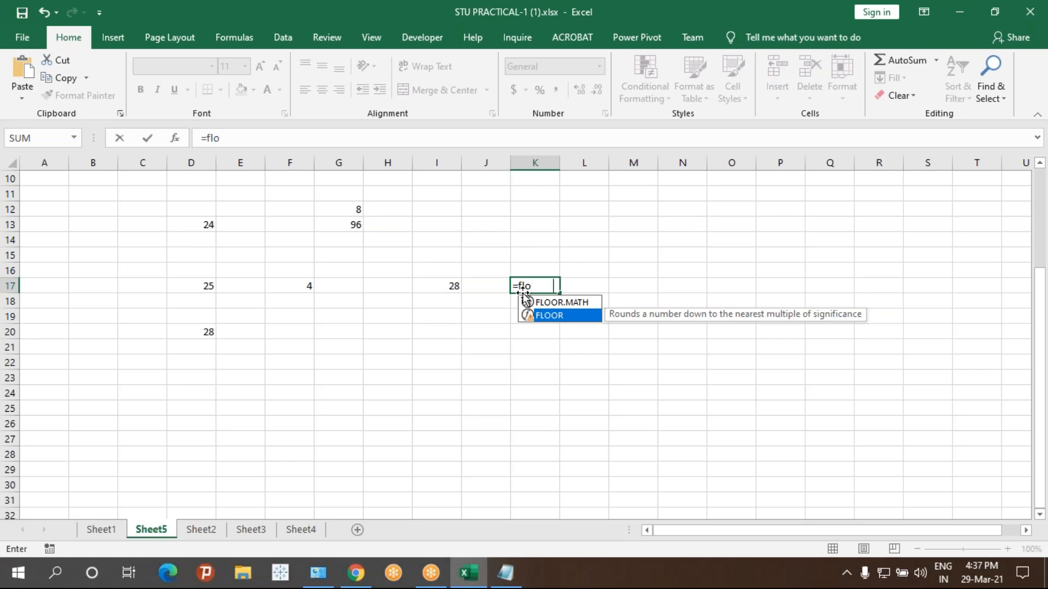
{"action": "key", "text": "Tab"}
{"action": "left_click", "coordinate": [188, 284]}
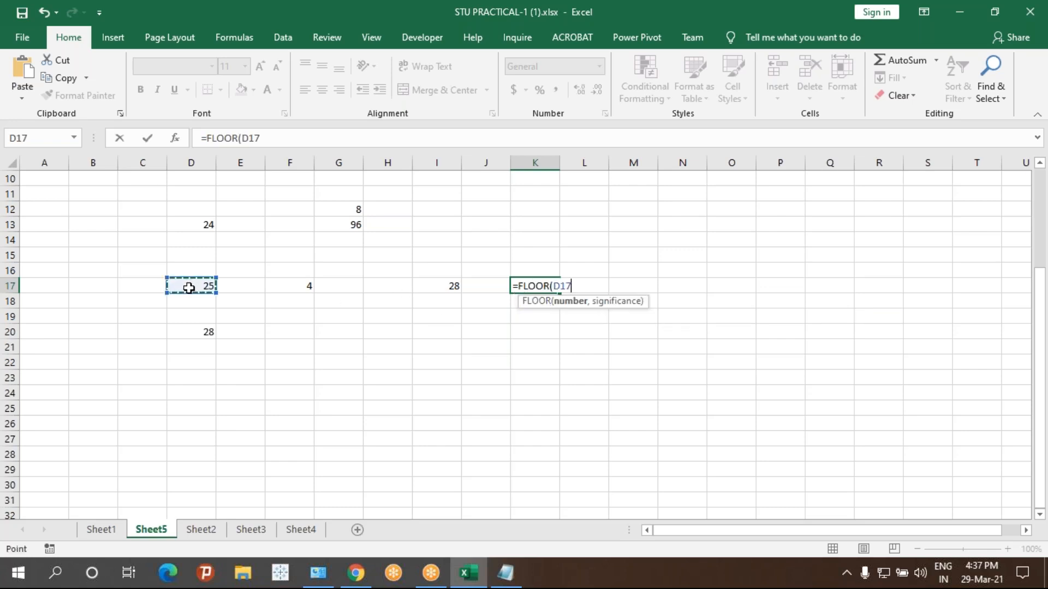
{"action": "key", "text": "BackSpace"}
{"action": "key", "text": "BackSpace"}
{"action": "key", "text": "BackSpace"}
{"action": "key", "text": "BackSpace"}
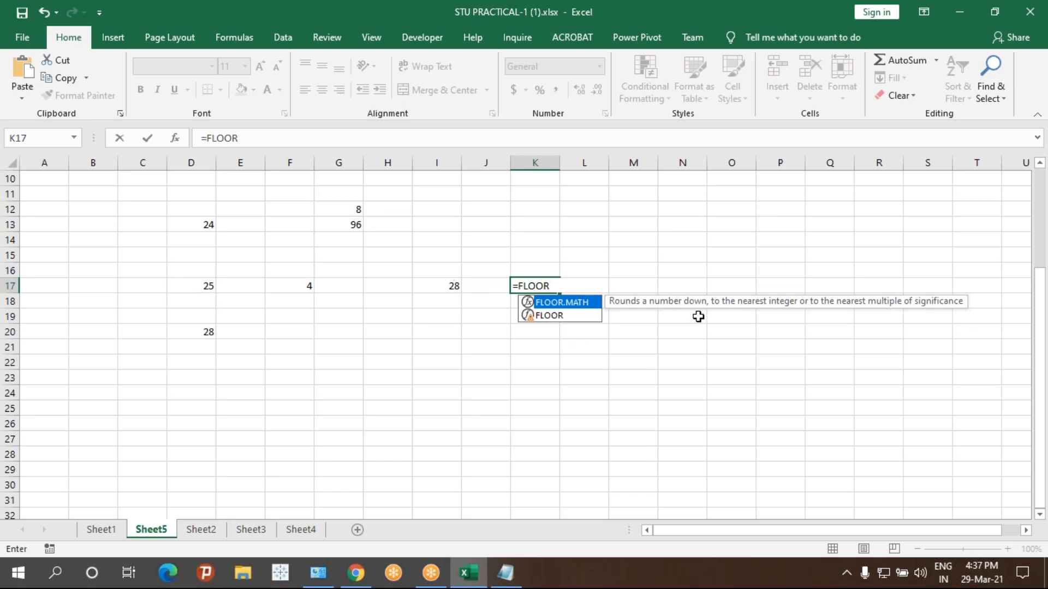
{"action": "key", "text": "Tab"}
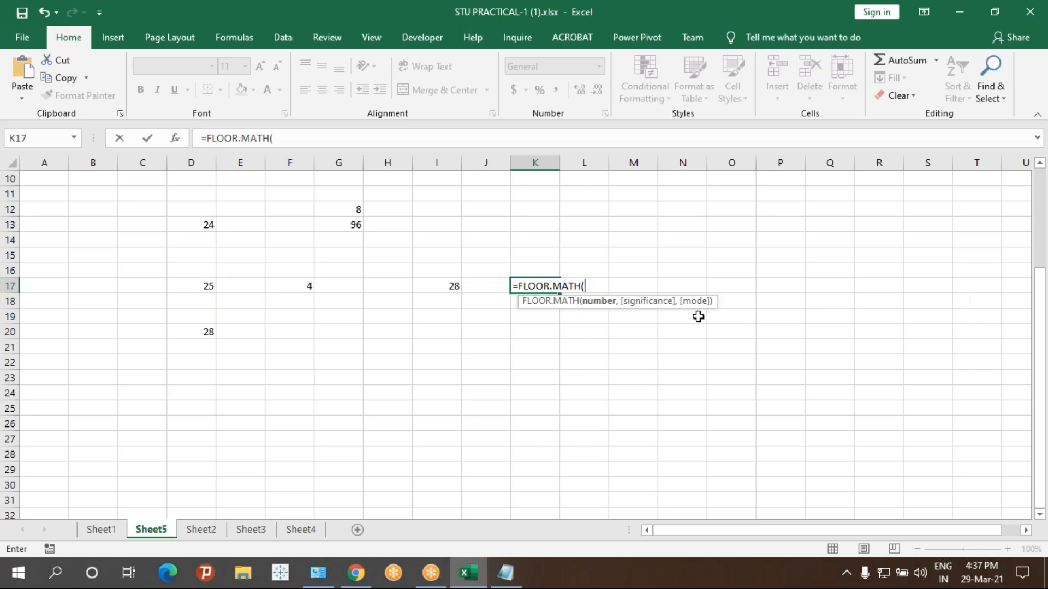
{"action": "key", "text": "BackSpace"}
{"action": "key", "text": "BackSpace"}
{"action": "key", "text": "BackSpace"}
{"action": "key", "text": "BackSpace"}
{"action": "key", "text": "BackSpace"}
{"action": "key", "text": "BackSpace"}
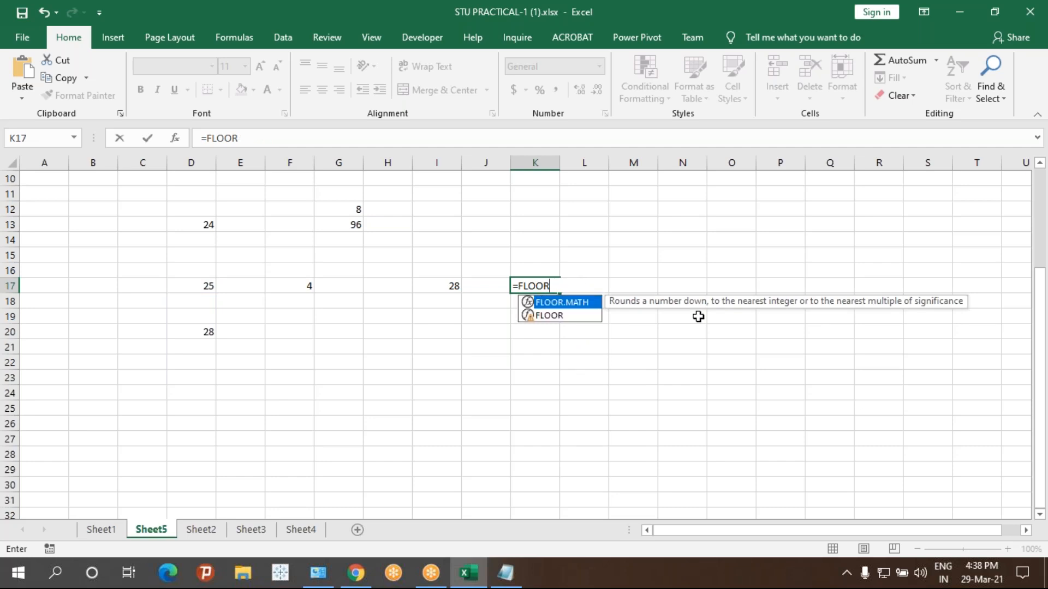
- Complete the formula in K17 as =FLOOR(D17,F17), using FLOOR rather than FLOOR.MATH
{"action": "key", "text": "Down"}
{"action": "key", "text": "Tab"}
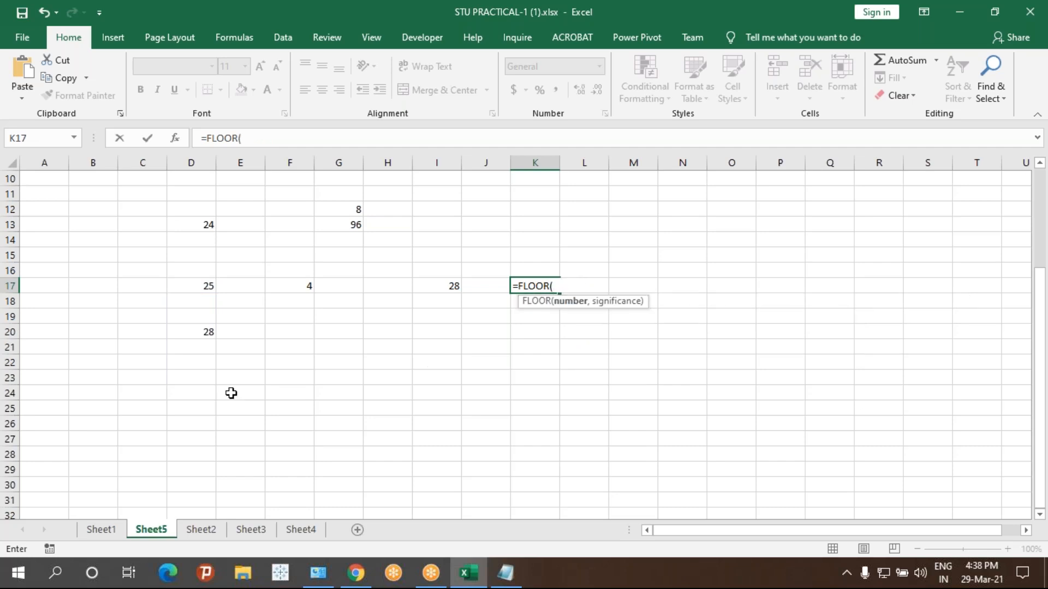
{"action": "left_click", "coordinate": [206, 287]}
{"action": "type", "text": ","}
{"action": "left_click", "coordinate": [297, 288]}
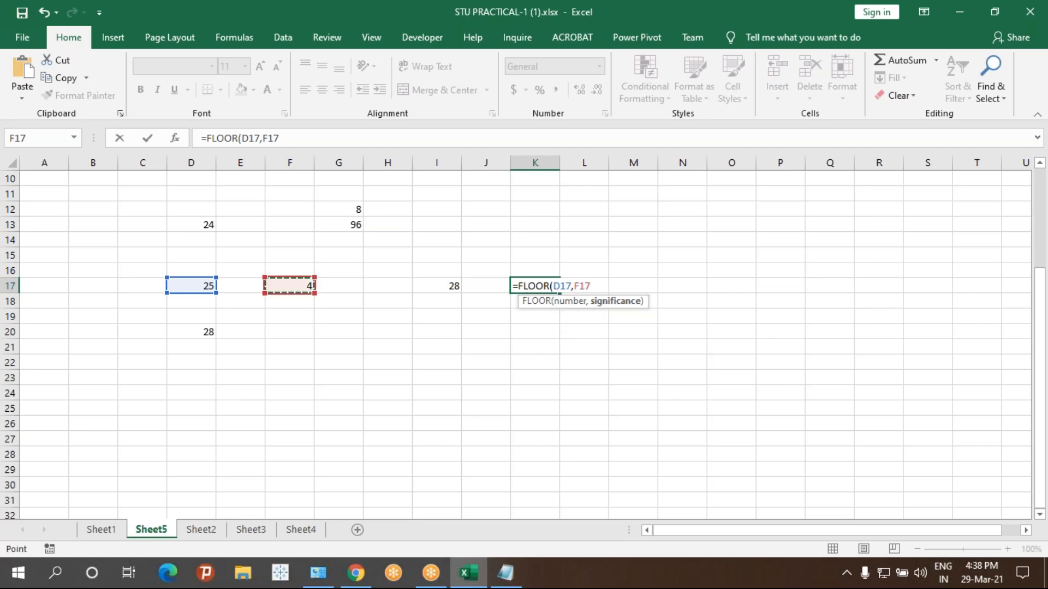
{"action": "type", "text": ")"}
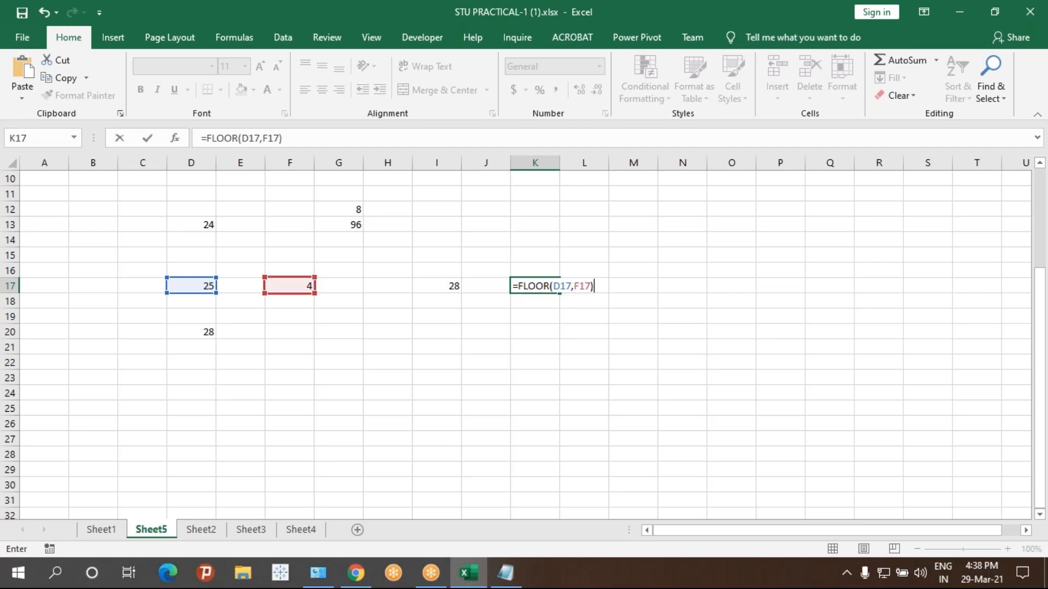
{"action": "key", "text": "Return"}
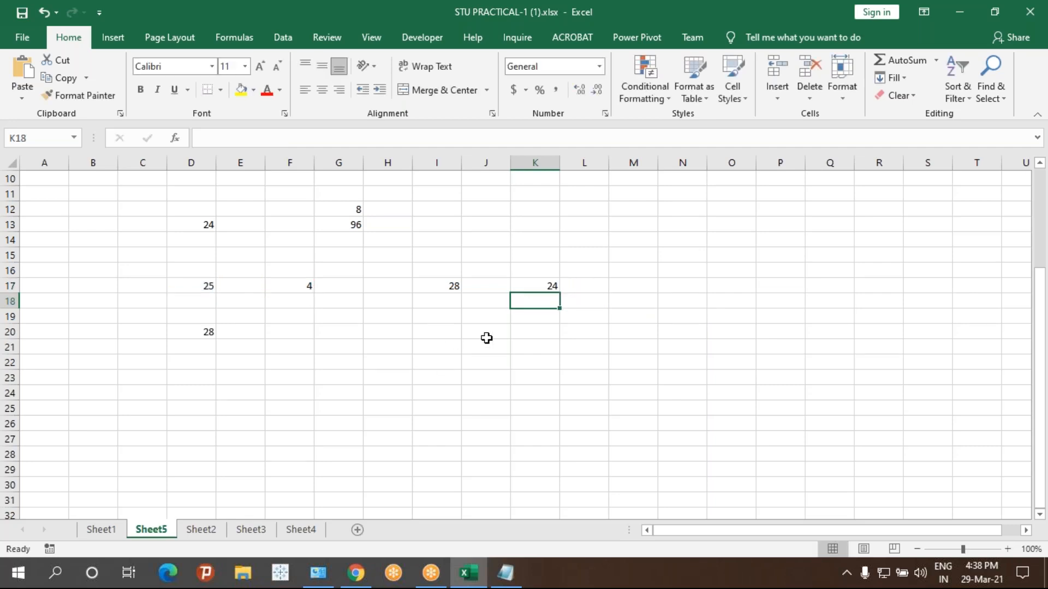
{"action": "left_click", "coordinate": [545, 284]}
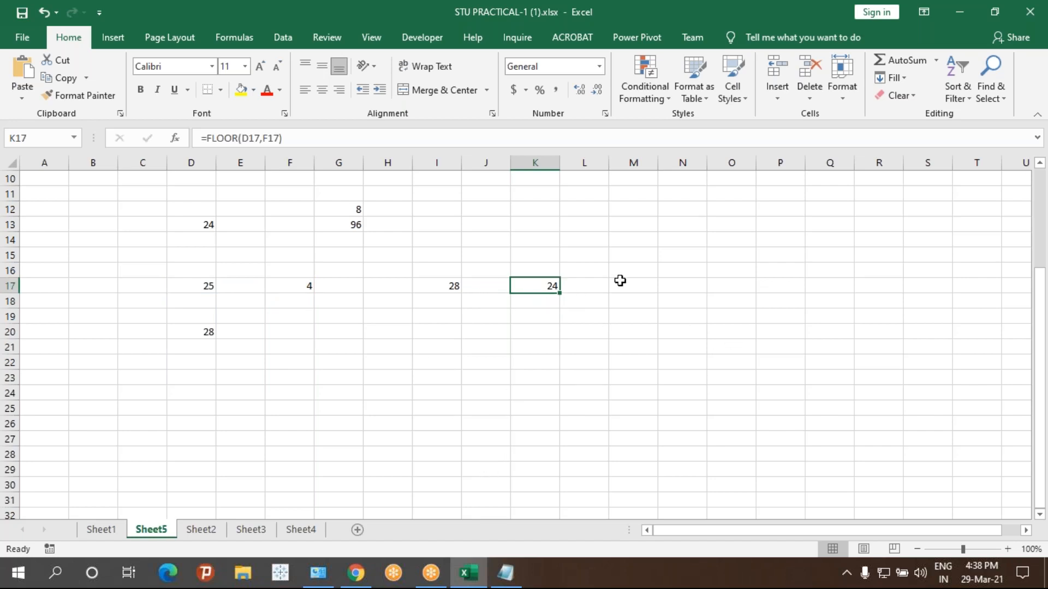
- Enter the decimal sample number 15623.2563 in L13
{"action": "left_click", "coordinate": [576, 223]}
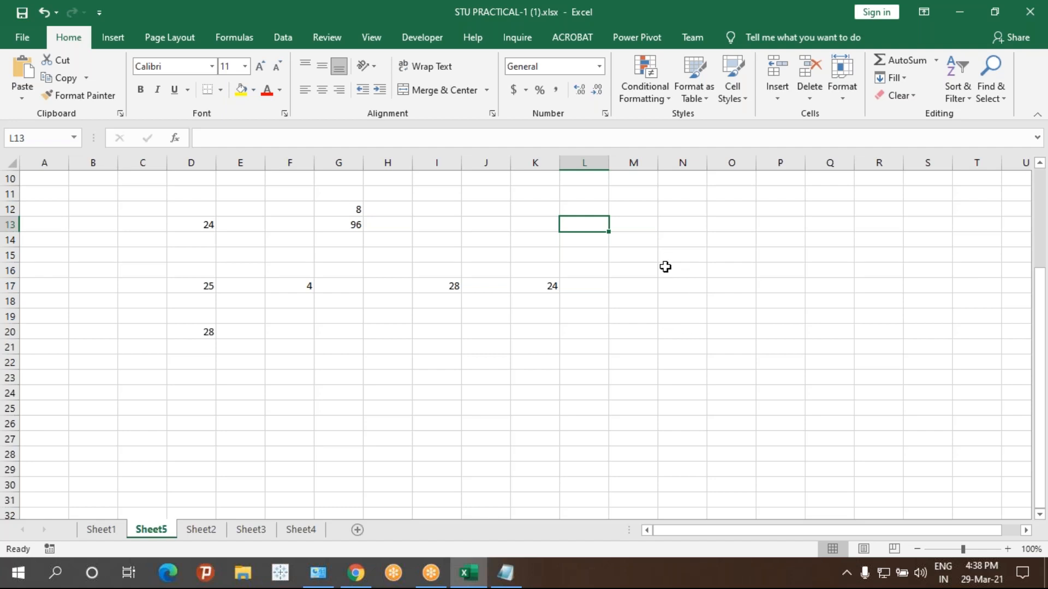
{"action": "type", "text": "1"}
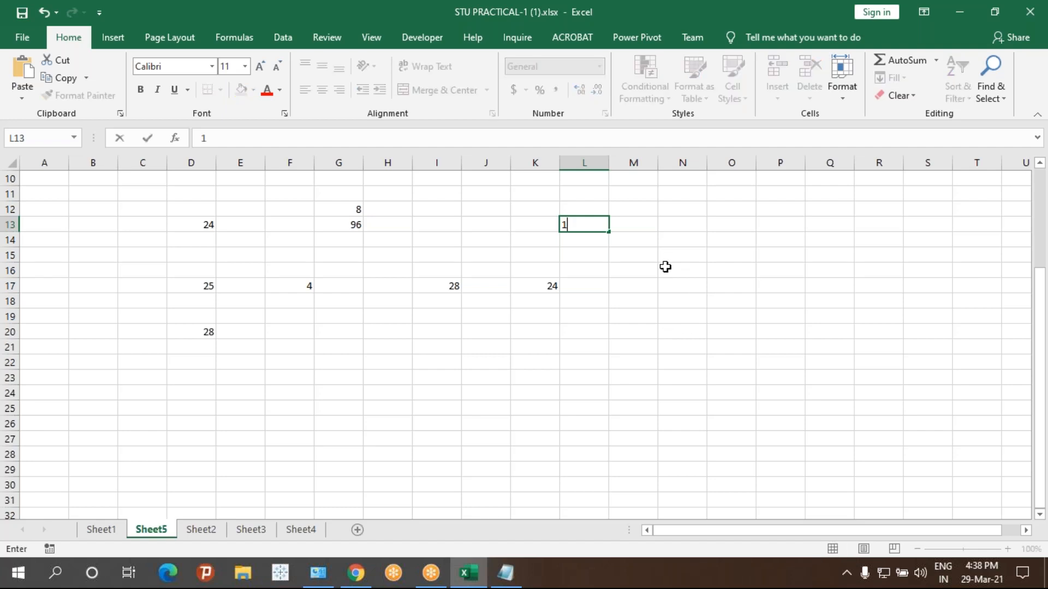
{"action": "type", "text": "5623."}
{"action": "type", "text": "256"}
{"action": "key", "text": "Return"}
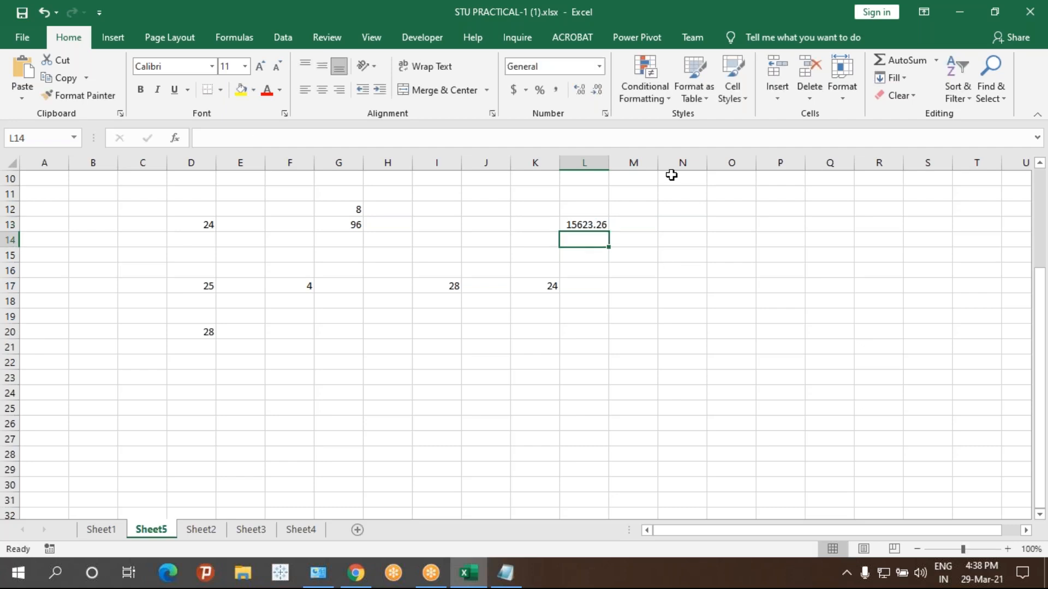
- Enter the whole numbers on either side of the decimal sample: 15624 in M13 and 15623 in M14
{"action": "left_click", "coordinate": [634, 226]}
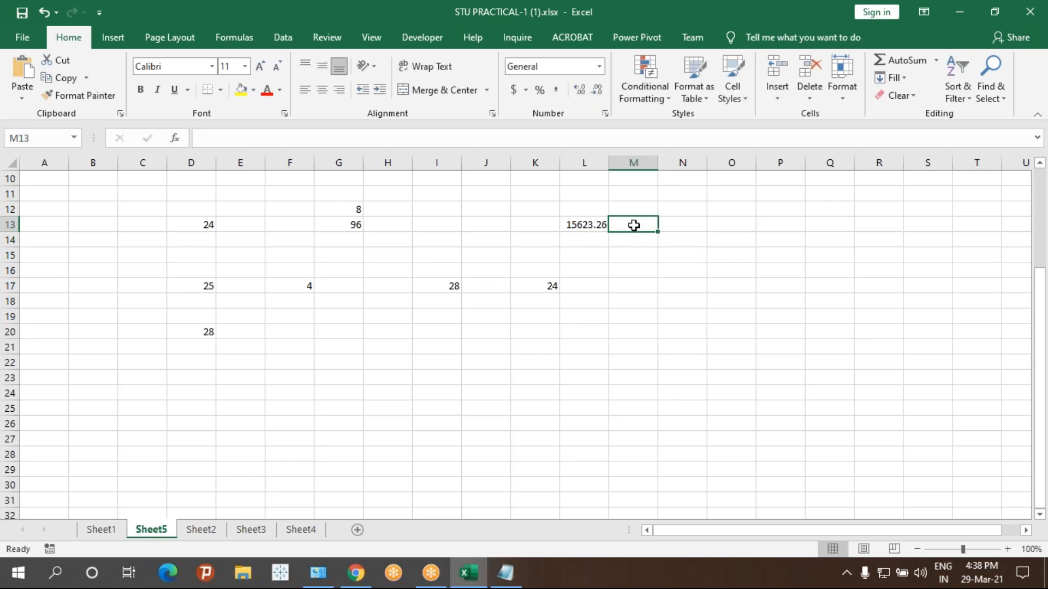
{"action": "type", "text": "1"}
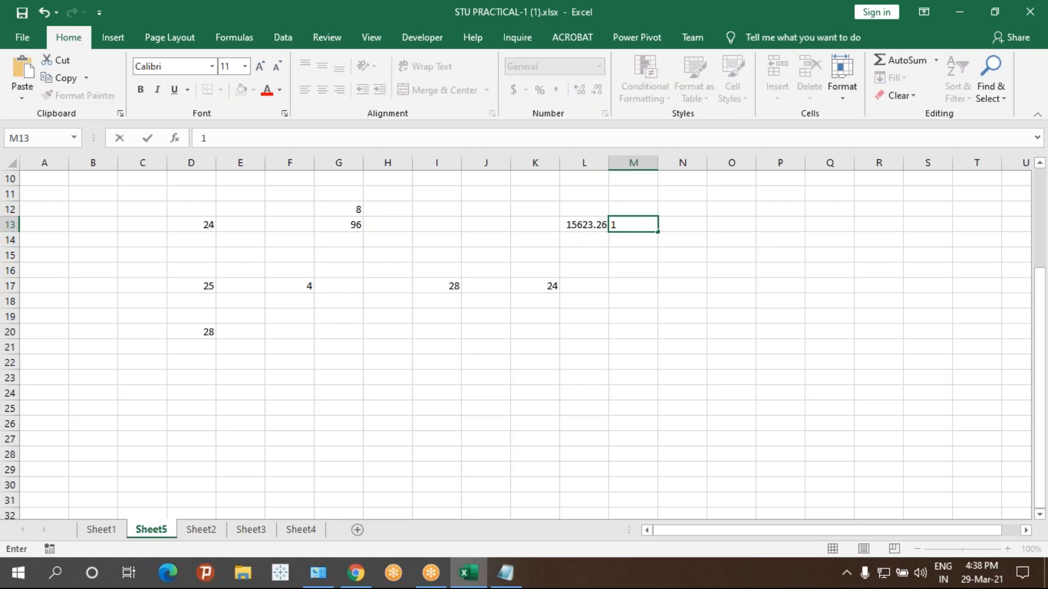
{"action": "type", "text": "5624"}
{"action": "key", "text": "Return"}
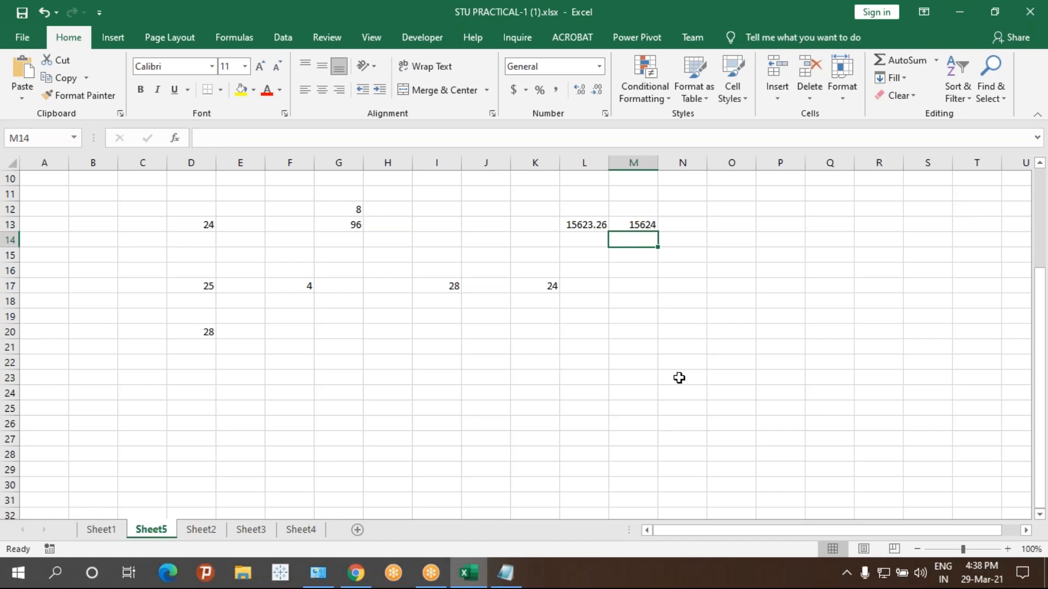
{"action": "type", "text": "15"}
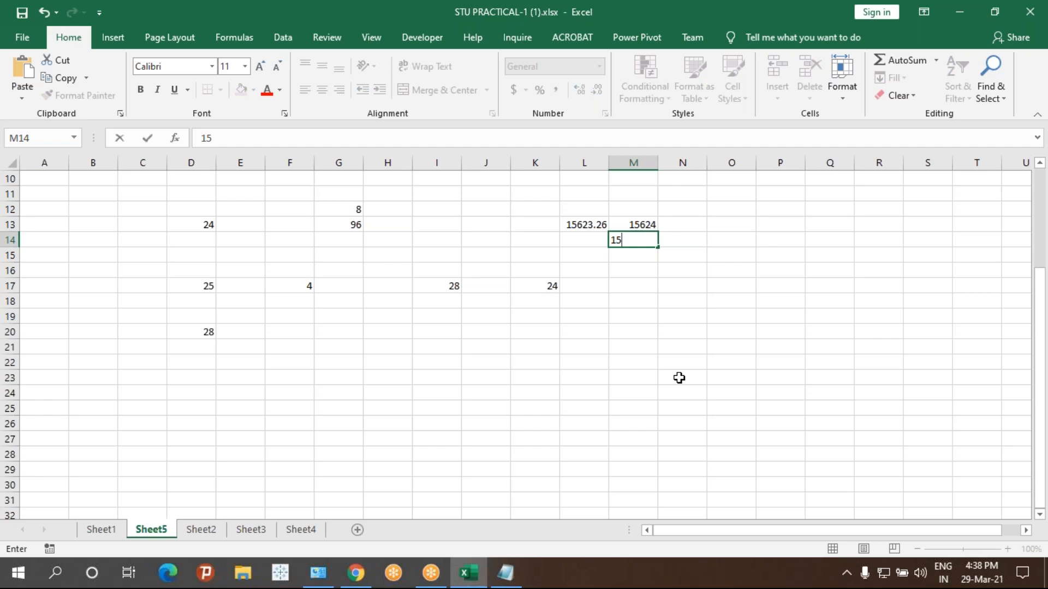
{"action": "type", "text": "6233"}
{"action": "key", "text": "BackSpace"}
{"action": "key", "text": "Return"}
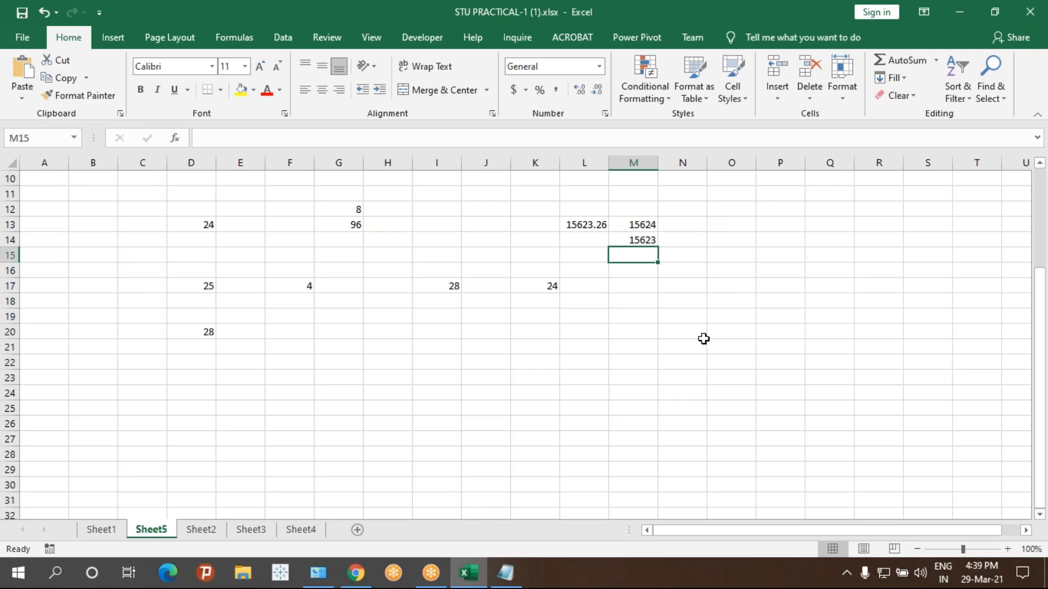
{"action": "left_click_drag", "start_coordinate": [588, 224], "coordinate": [644, 240]}
{"action": "left_click_drag", "start_coordinate": [578, 224], "coordinate": [631, 239]}
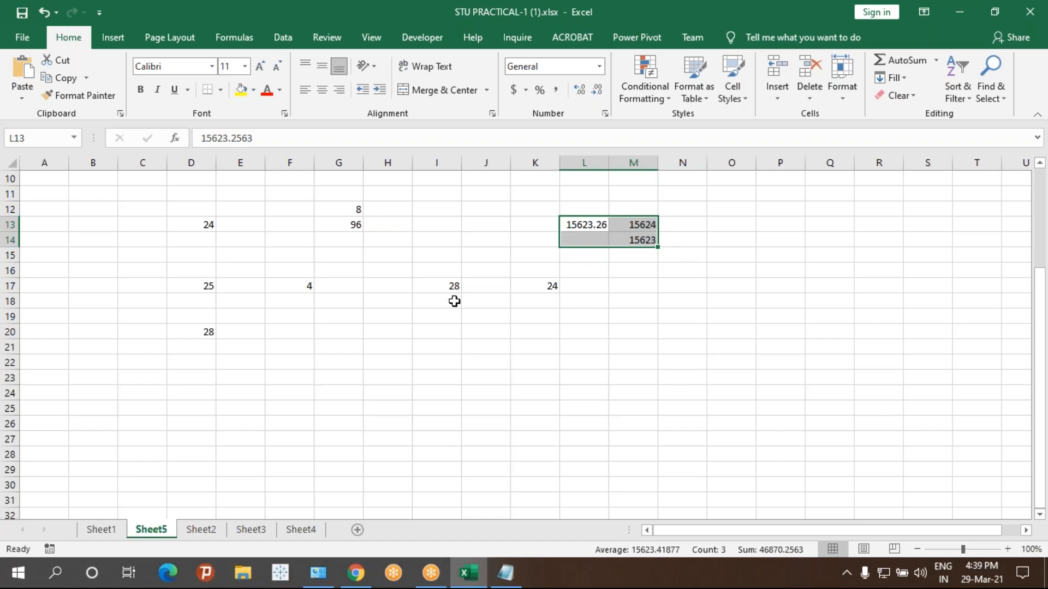
{"action": "left_click", "coordinate": [443, 269]}
{"action": "left_click_drag", "start_coordinate": [474, 290], "coordinate": [557, 303]}
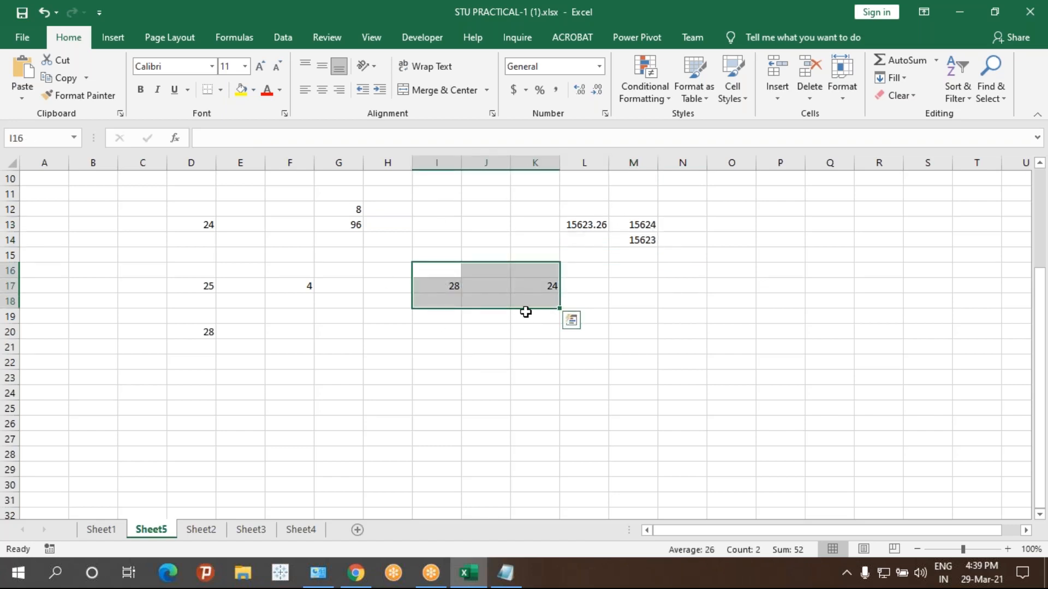
{"action": "left_click", "coordinate": [647, 301]}
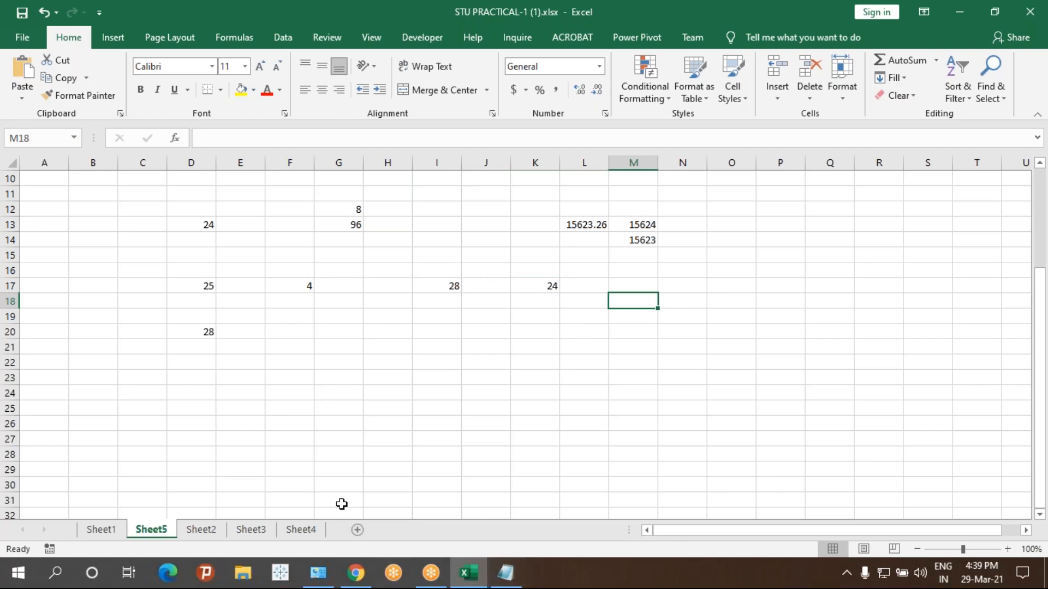
- Switch to the Notepad notes and highlight TRUNC in the list of functions
{"action": "left_click", "coordinate": [505, 578]}
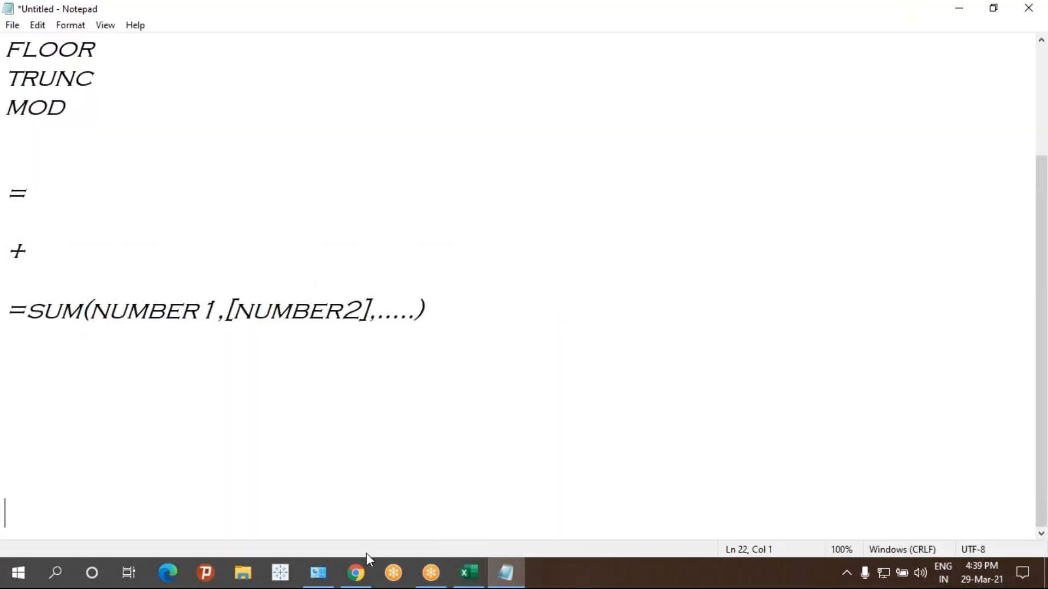
{"action": "scroll", "coordinate": [246, 374], "scroll_direction": "up", "scroll_amount": 2}
{"action": "left_click", "coordinate": [85, 254]}
{"action": "double_click", "coordinate": [22, 252]}
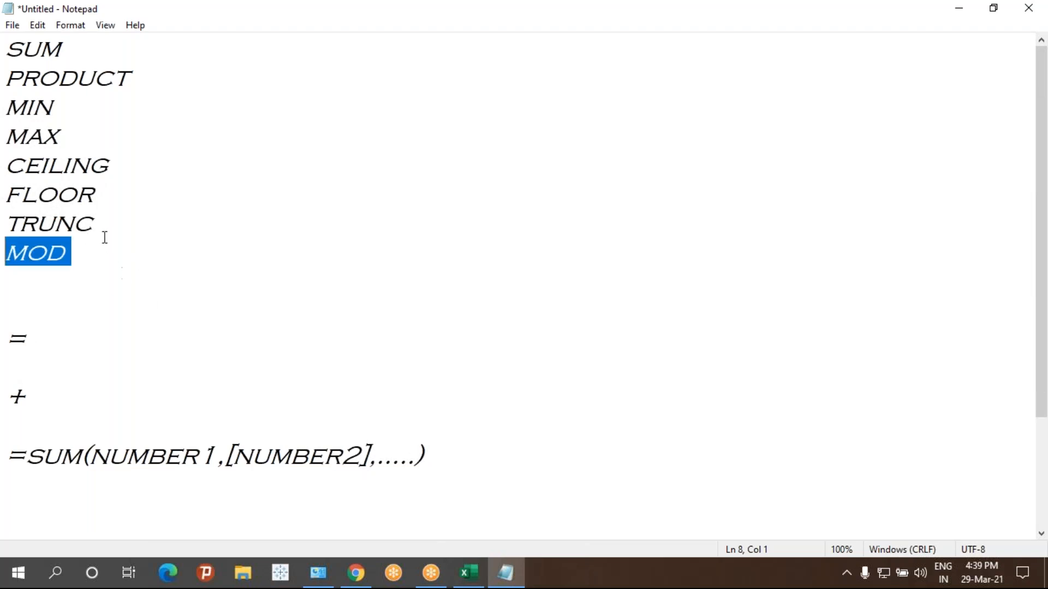
{"action": "left_click_drag", "start_coordinate": [105, 228], "coordinate": [8, 236]}
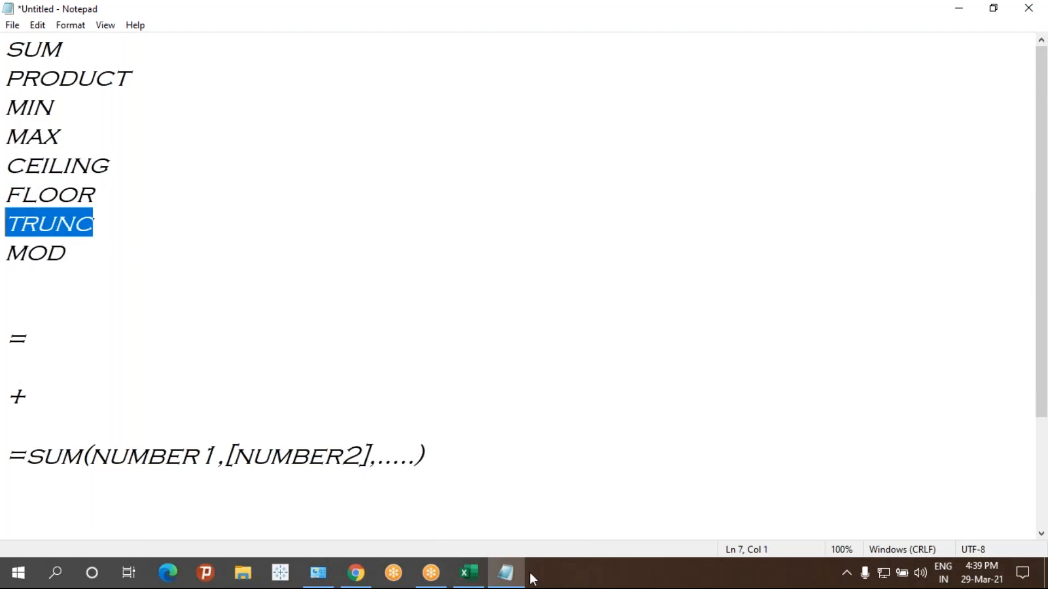
{"action": "mouse_move", "coordinate": [469, 573]}
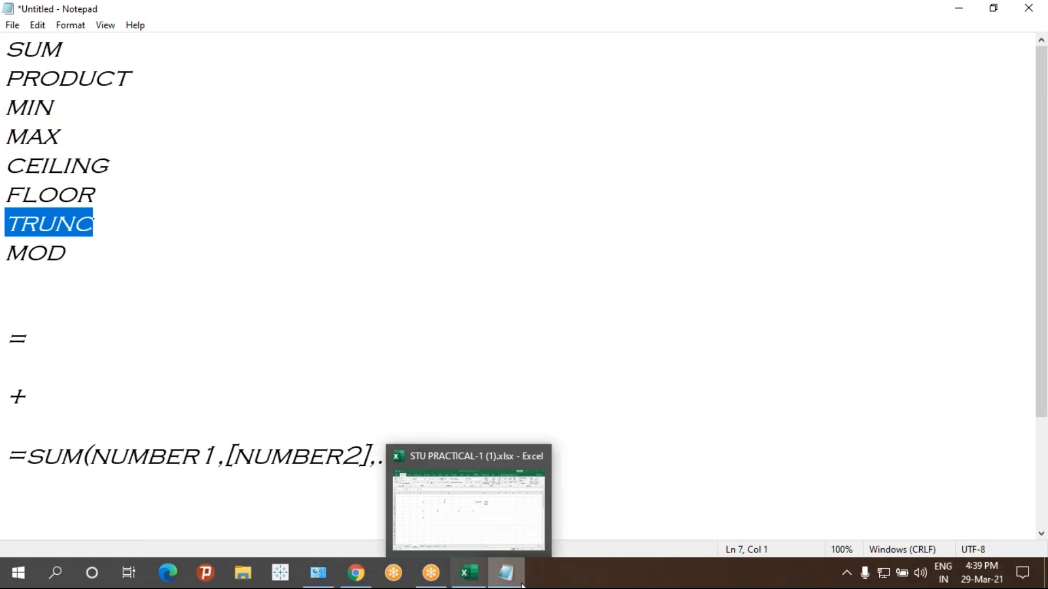
- Switch back to the Excel workbook and go to the empty cells below the CEILING and FLOOR examples
{"action": "left_click", "coordinate": [512, 528]}
{"action": "scroll", "coordinate": [480, 338], "scroll_direction": "down", "scroll_amount": 2}
{"action": "left_click_drag", "start_coordinate": [454, 286], "coordinate": [454, 274]}
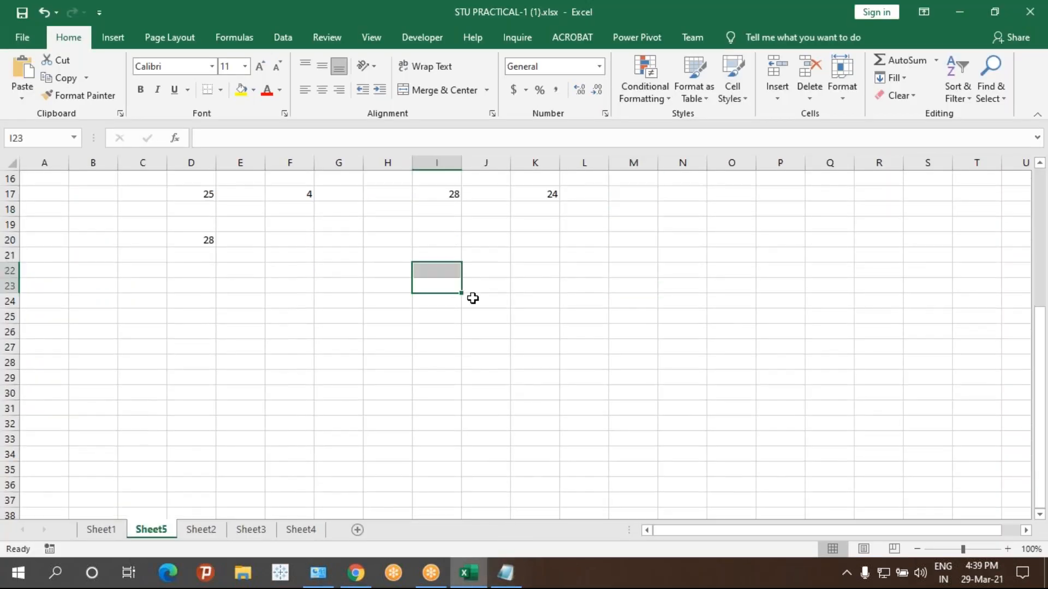
{"action": "key", "text": "Down"}
{"action": "type", "text": "=tr"}
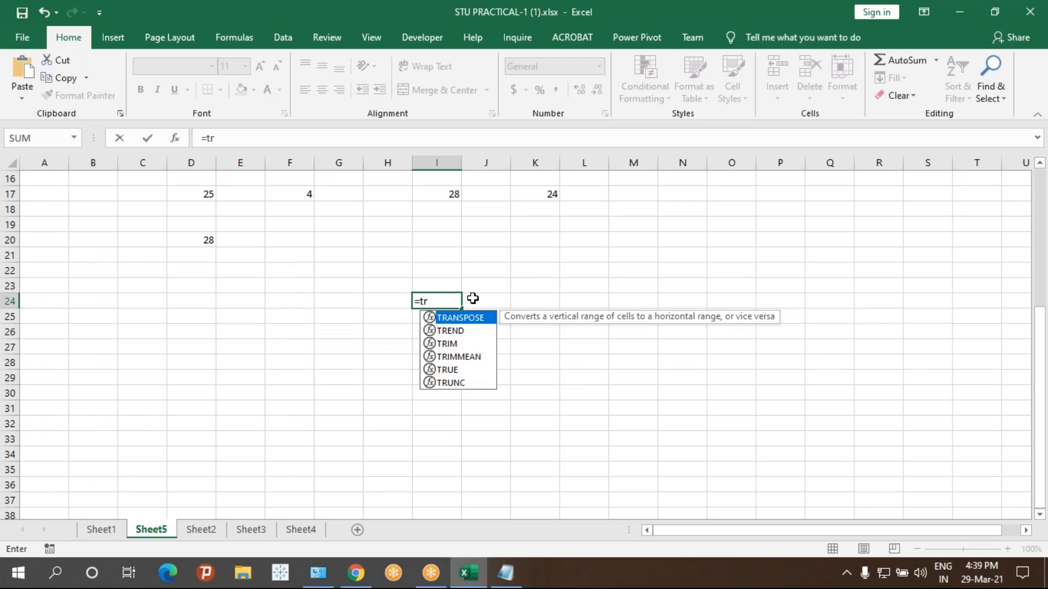
{"action": "type", "text": "un"}
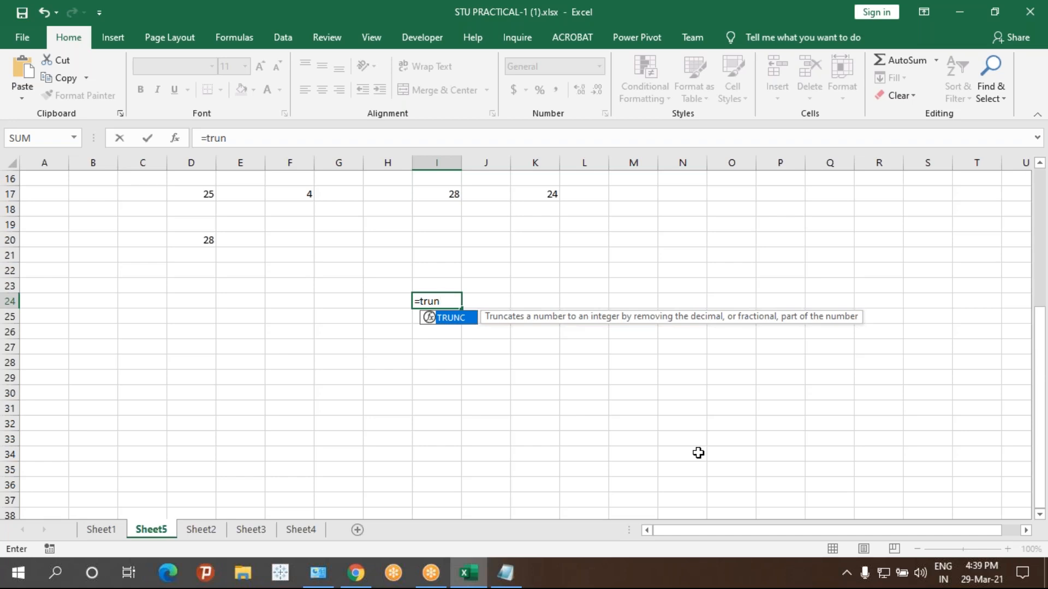
{"action": "key", "text": "Escape"}
{"action": "key", "text": "Escape"}
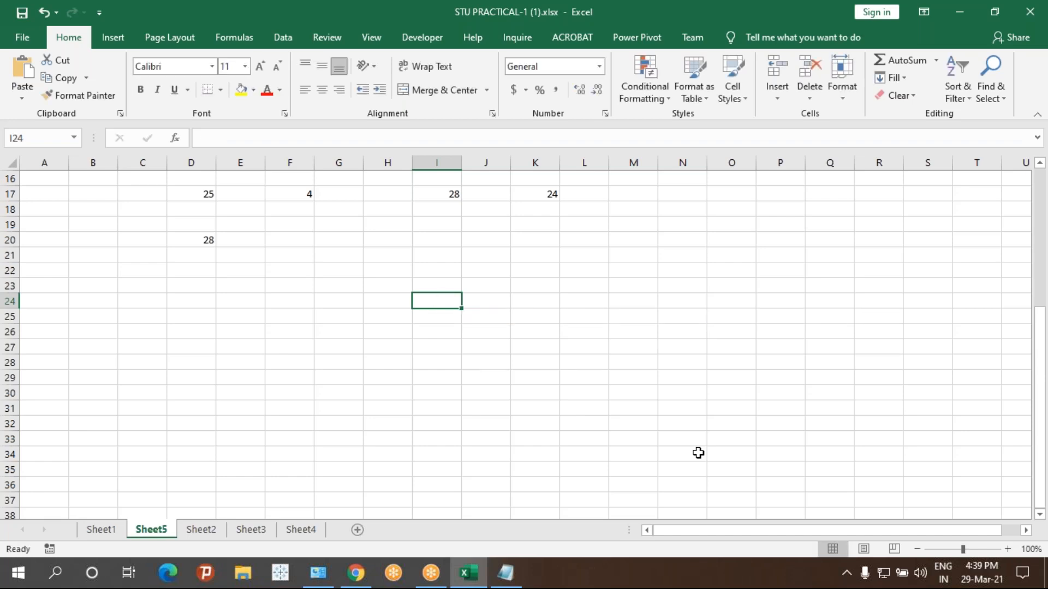
- Enter the decimal sample number 145.3698562 in H24 and widen column H to fit it
{"action": "left_click", "coordinate": [386, 301]}
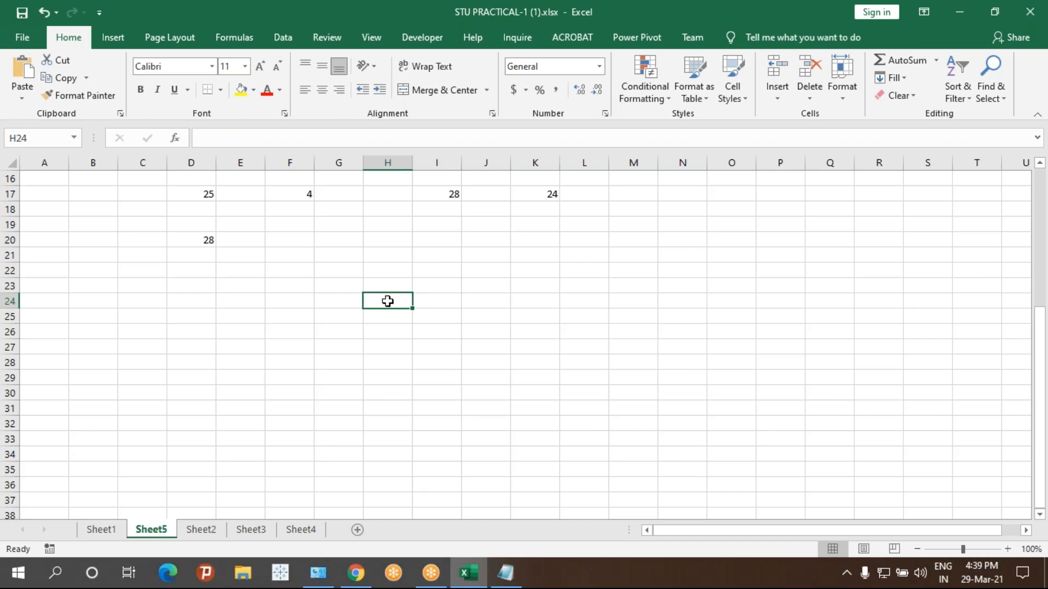
{"action": "type", "text": "145.3698562"}
{"action": "left_click", "coordinate": [468, 349]}
{"action": "left_click_drag", "start_coordinate": [413, 163], "coordinate": [473, 164]}
{"action": "left_click", "coordinate": [421, 297]}
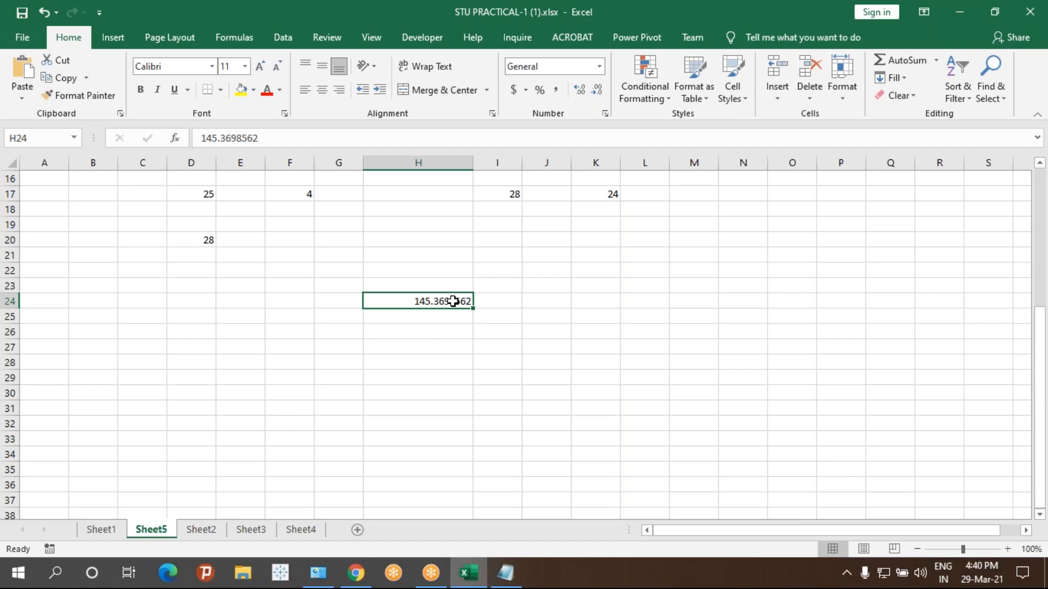
- Truncate the H24 number to three decimals in H26 with the formula =TRUNC(H24,3)
{"action": "left_click", "coordinate": [499, 327]}
{"action": "left_click", "coordinate": [423, 328]}
{"action": "type", "text": "=trun"}
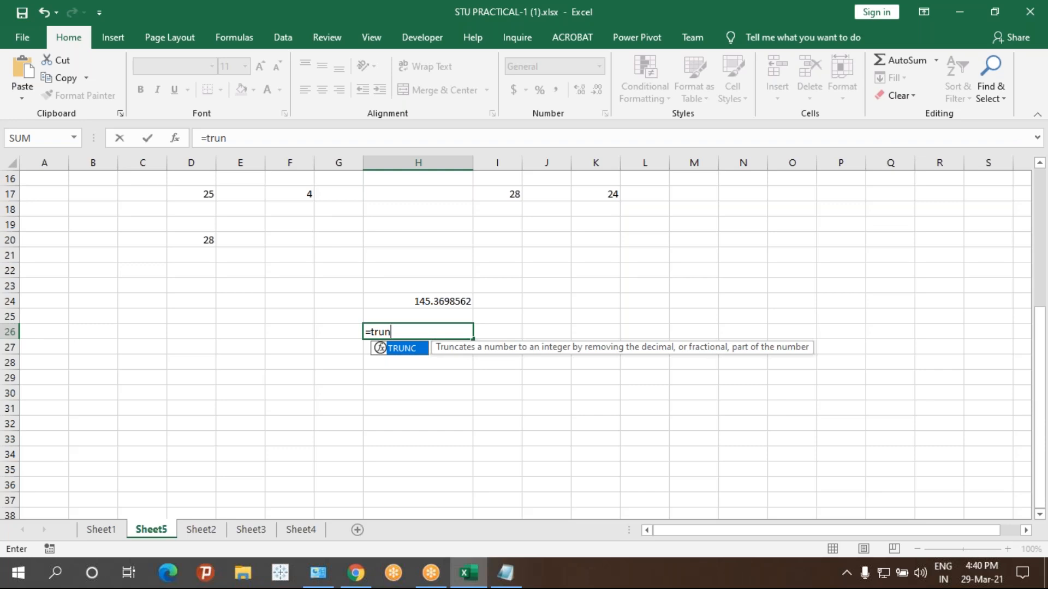
{"action": "key", "text": "Tab"}
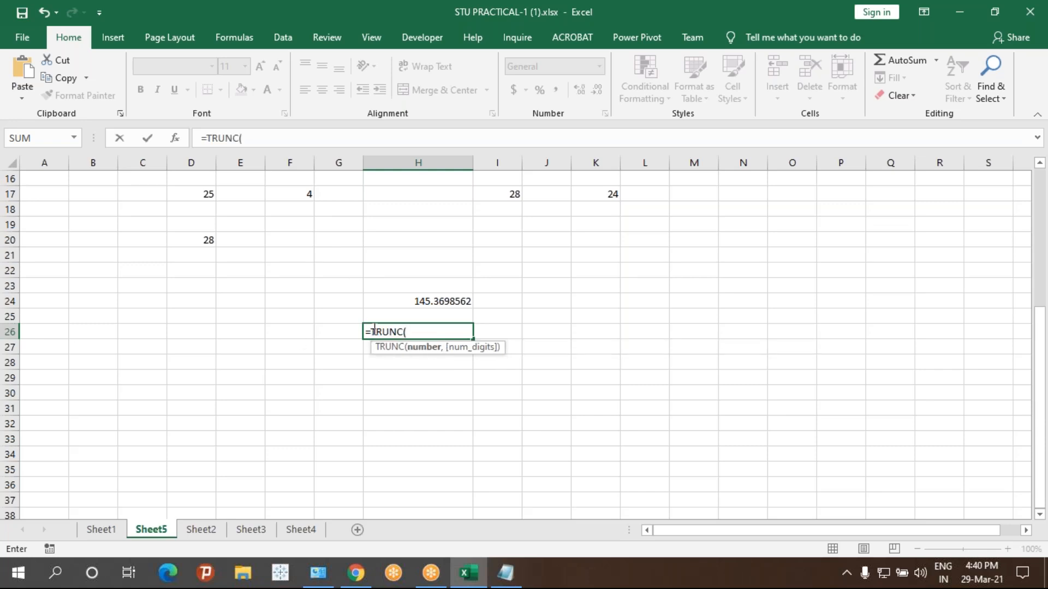
{"action": "left_click", "coordinate": [422, 304]}
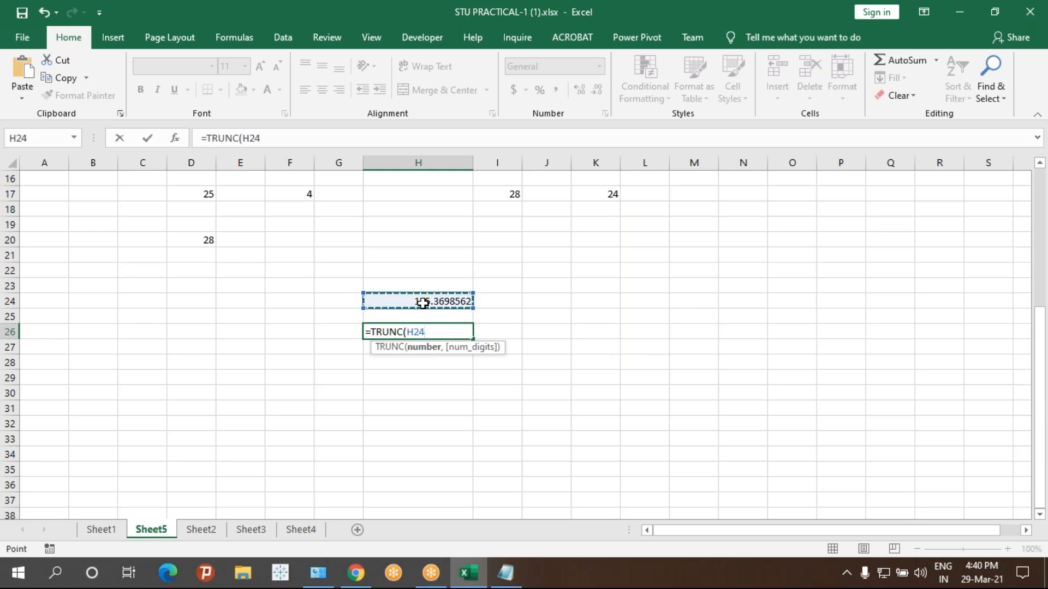
{"action": "type", "text": ","}
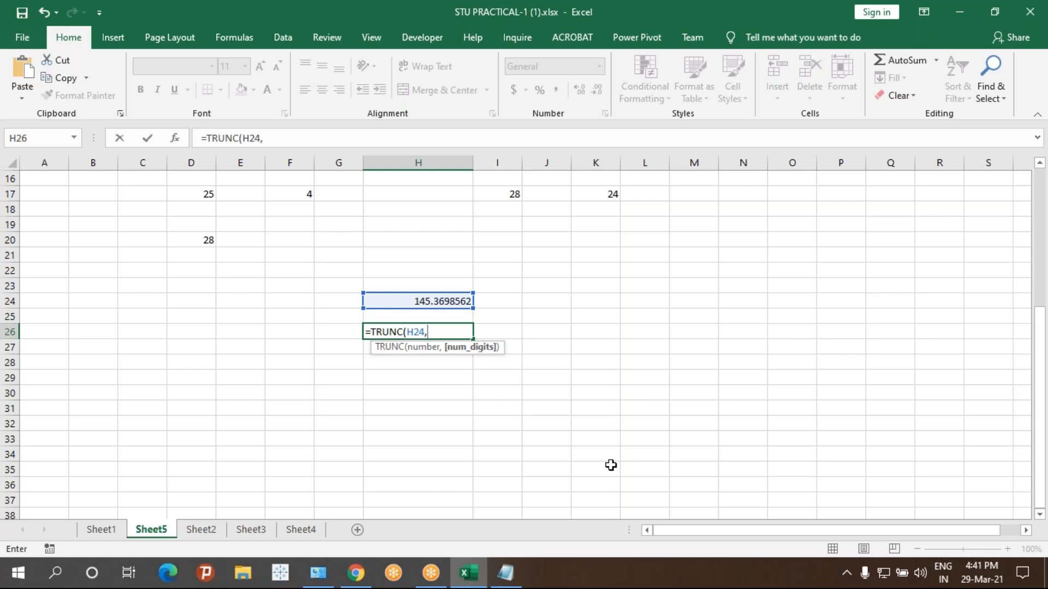
{"action": "type", "text": "3)"}
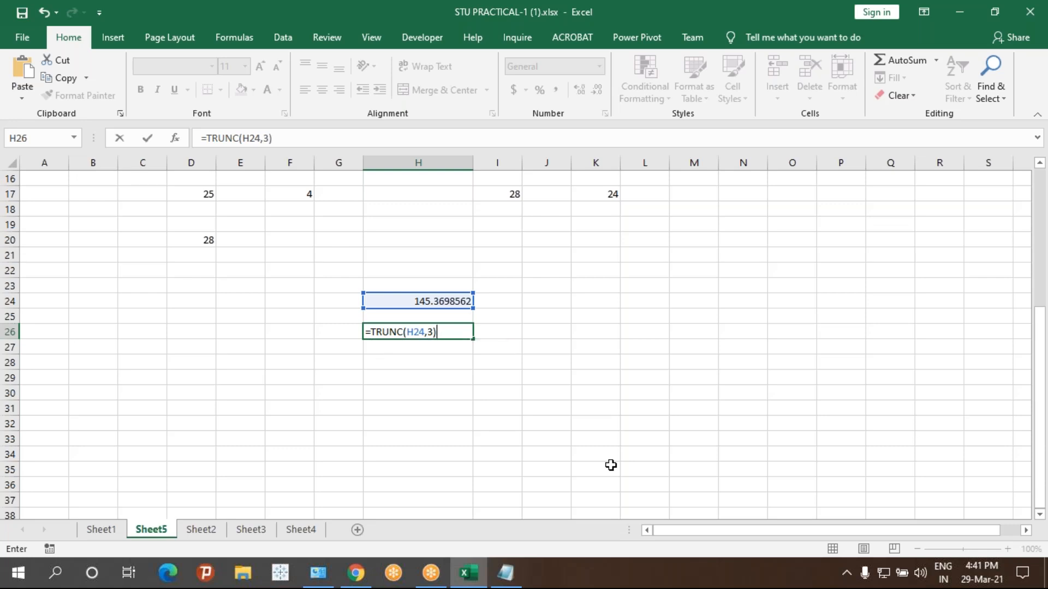
{"action": "key", "text": "Return"}
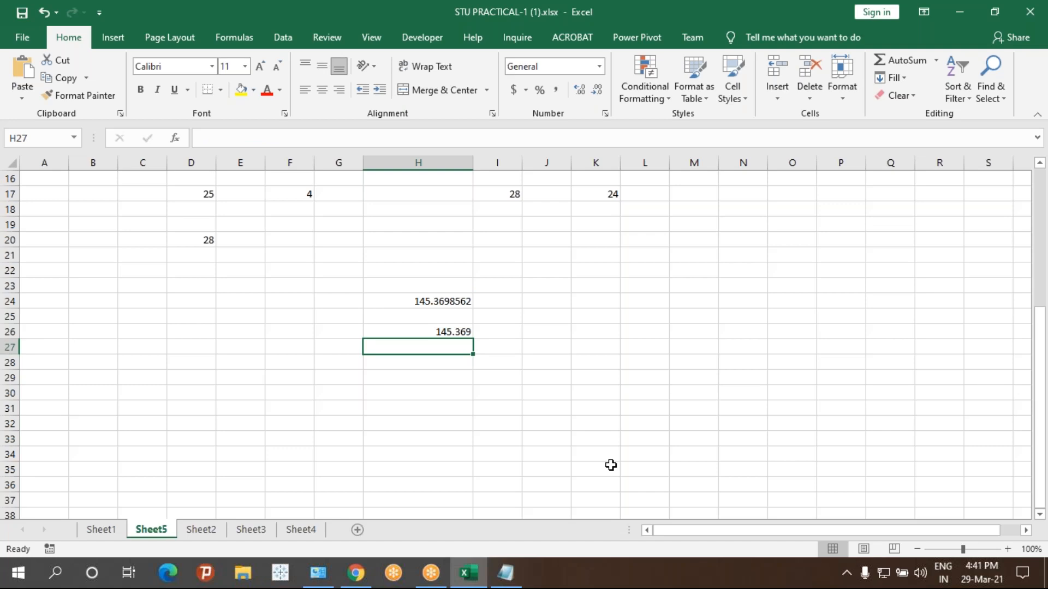
- Review the TRUNC formula in H26 and highlight the digits after the third decimal place in H24
{"action": "key", "text": "Up"}
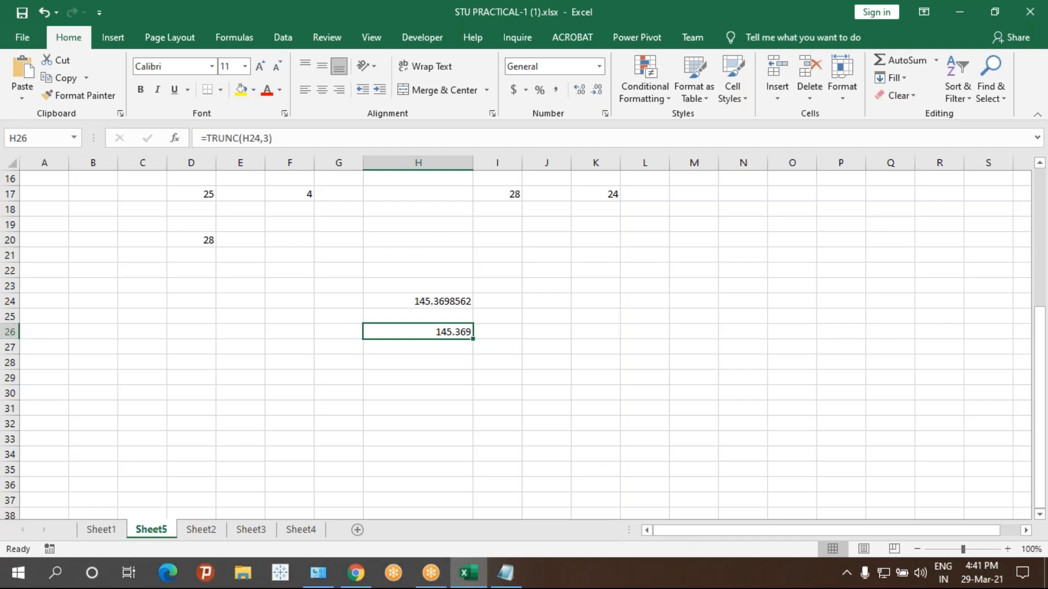
{"action": "double_click", "coordinate": [451, 305]}
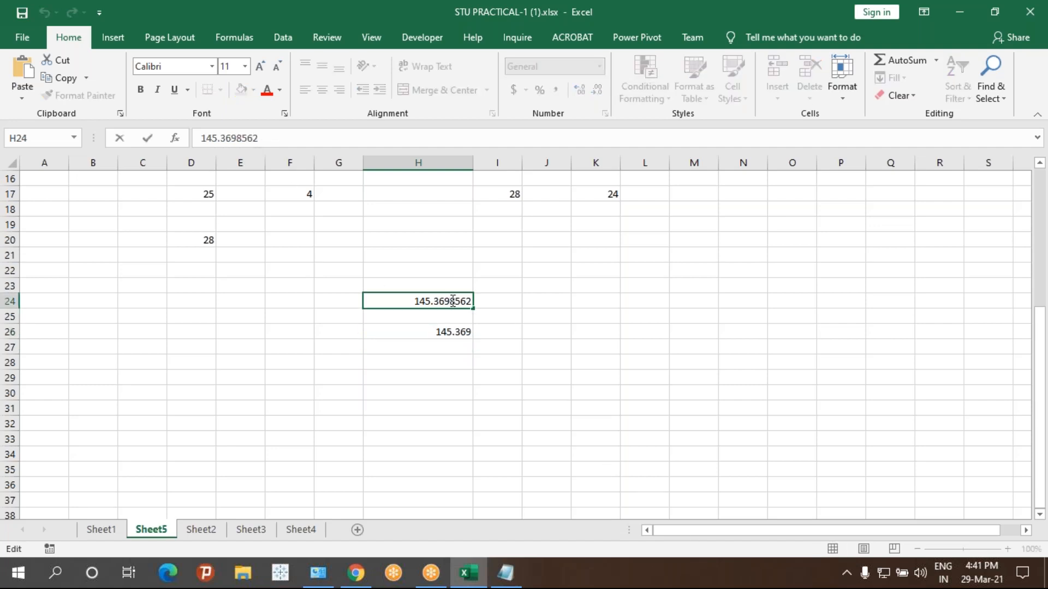
{"action": "left_click_drag", "start_coordinate": [450, 304], "coordinate": [486, 306]}
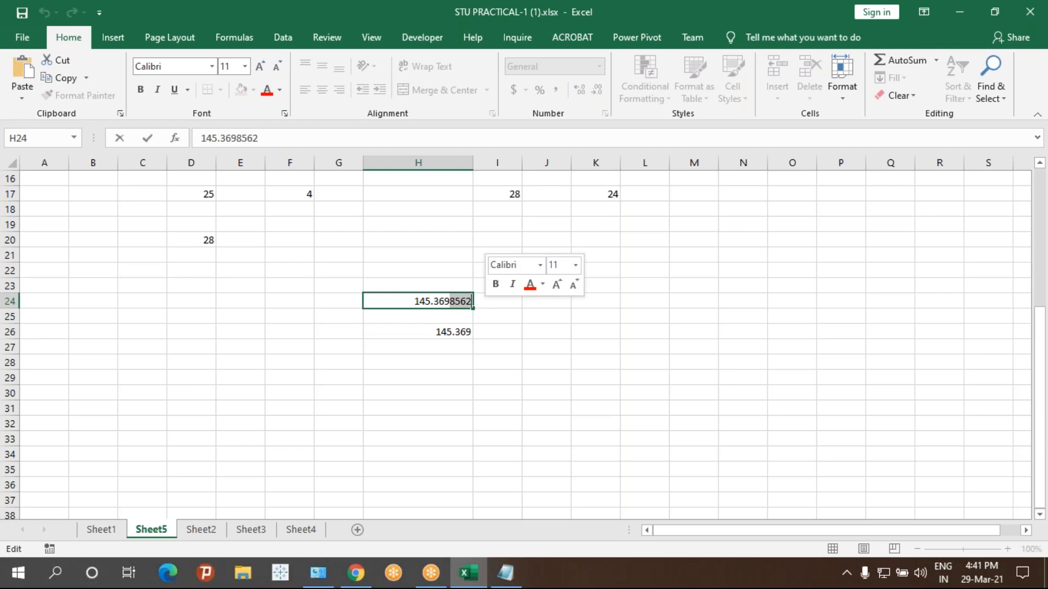
{"action": "key", "text": "Escape"}
{"action": "key", "text": "Down"}
{"action": "key", "text": "Down"}
{"action": "key", "text": "Down"}
{"action": "key", "text": "Down"}
{"action": "key", "text": "Down"}
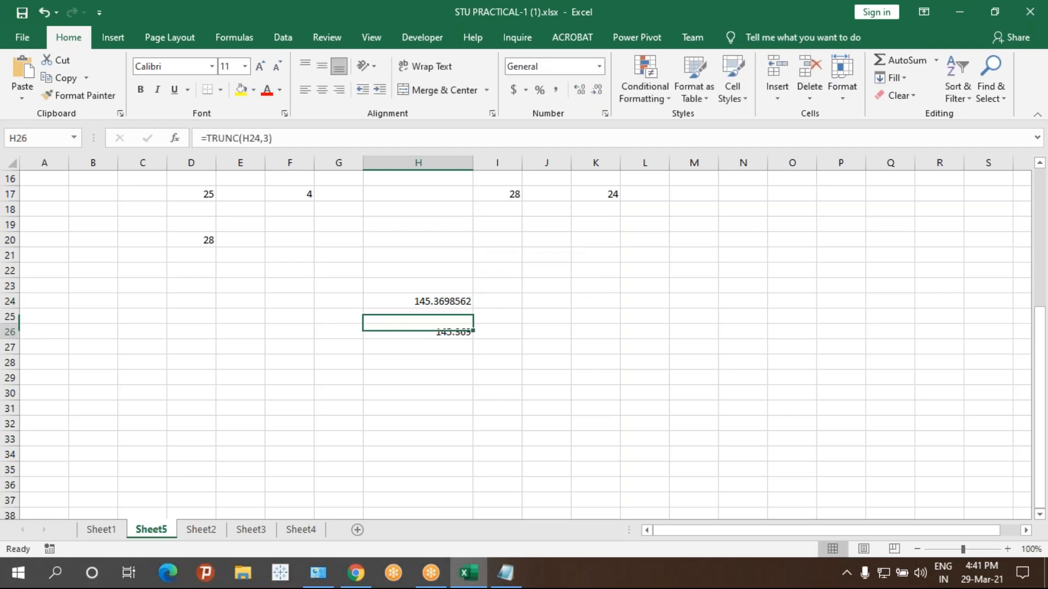
{"action": "type", "text": "=roun"}
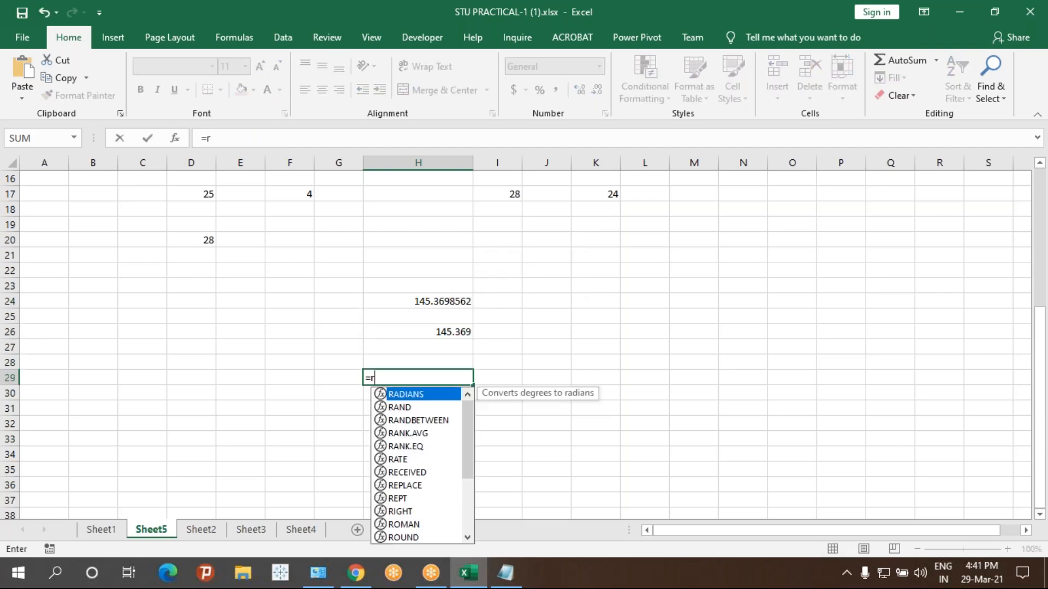
{"action": "key", "text": "Tab"}
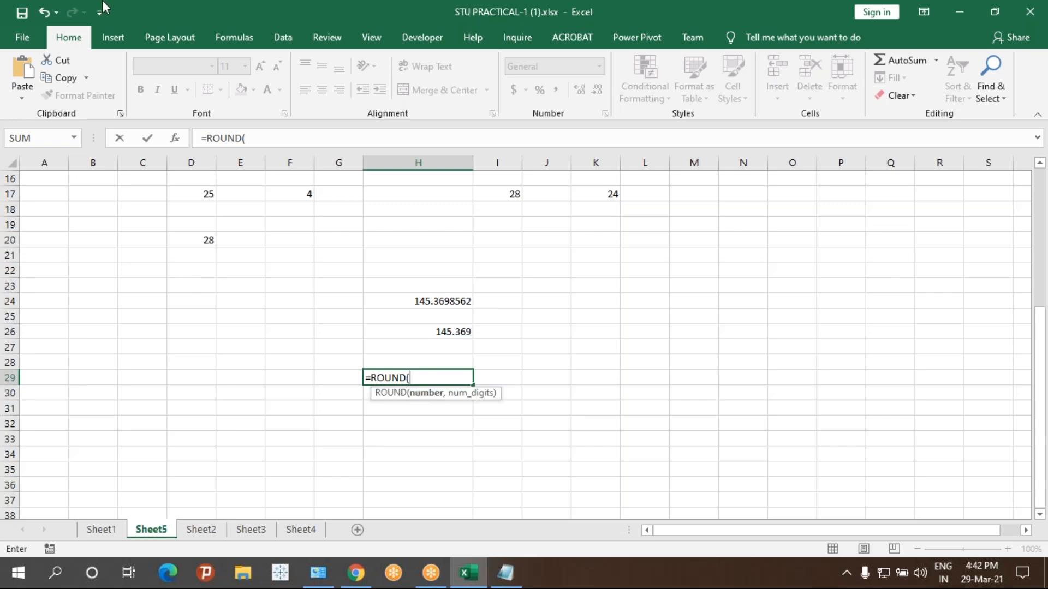
{"action": "left_click", "coordinate": [110, 20]}
{"action": "scroll", "coordinate": [714, 468], "scroll_direction": "up", "scroll_amount": 3}
{"action": "scroll", "coordinate": [693, 451], "scroll_direction": "down", "scroll_amount": 2}
{"action": "scroll", "coordinate": [693, 452], "scroll_direction": "down", "scroll_amount": 3}
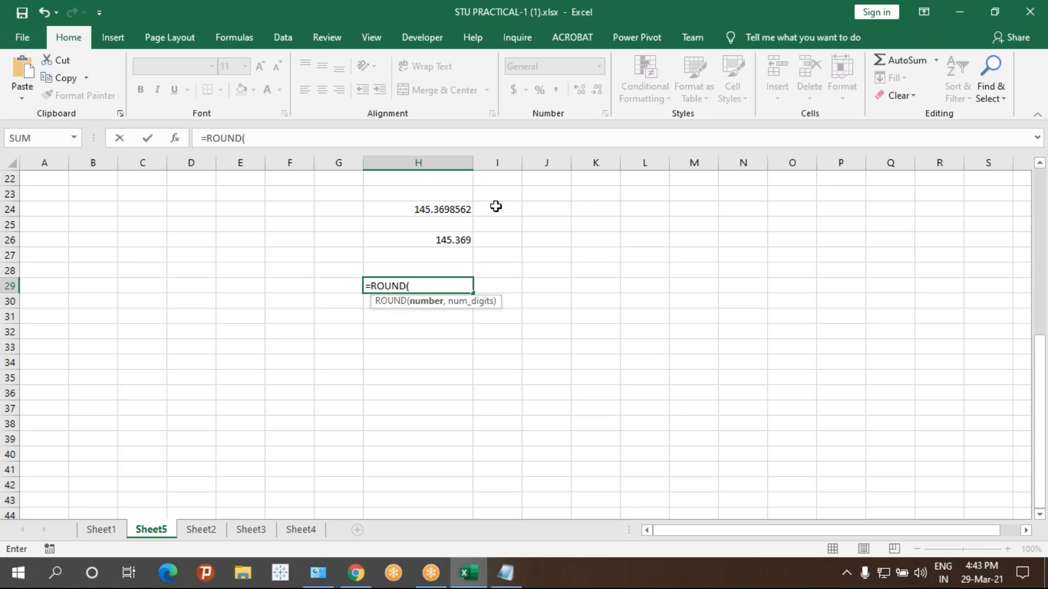
{"action": "key", "text": "Escape"}
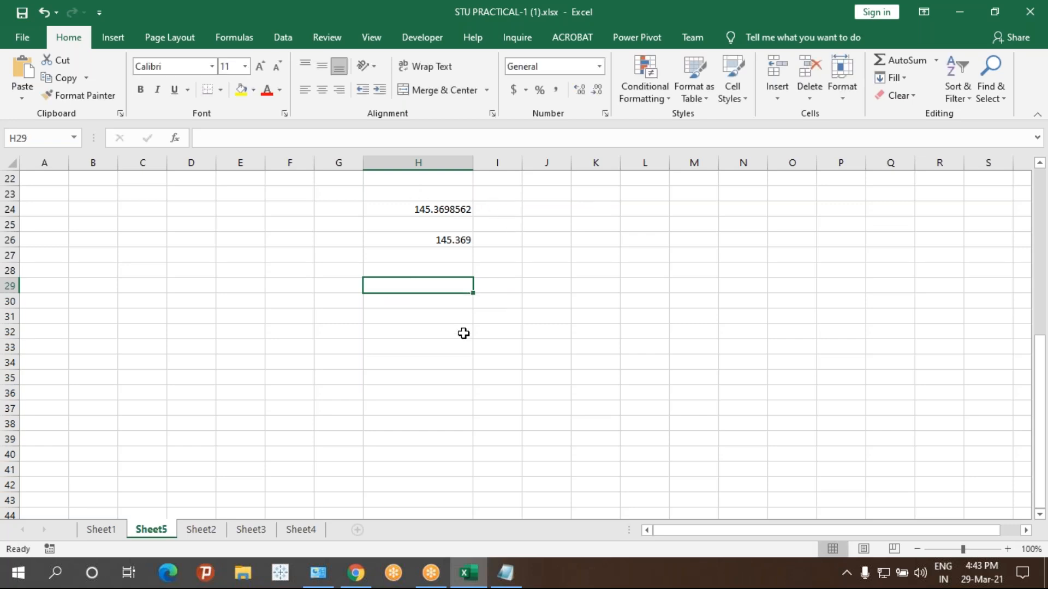
- Zoom the sheet to 220% around the TRUNC example and begin a ROUND formula in H28
{"action": "scroll", "coordinate": [464, 322], "scroll_direction": "up", "scroll_amount": 5}
{"action": "scroll", "coordinate": [464, 325], "scroll_direction": "up", "scroll_amount": 3}
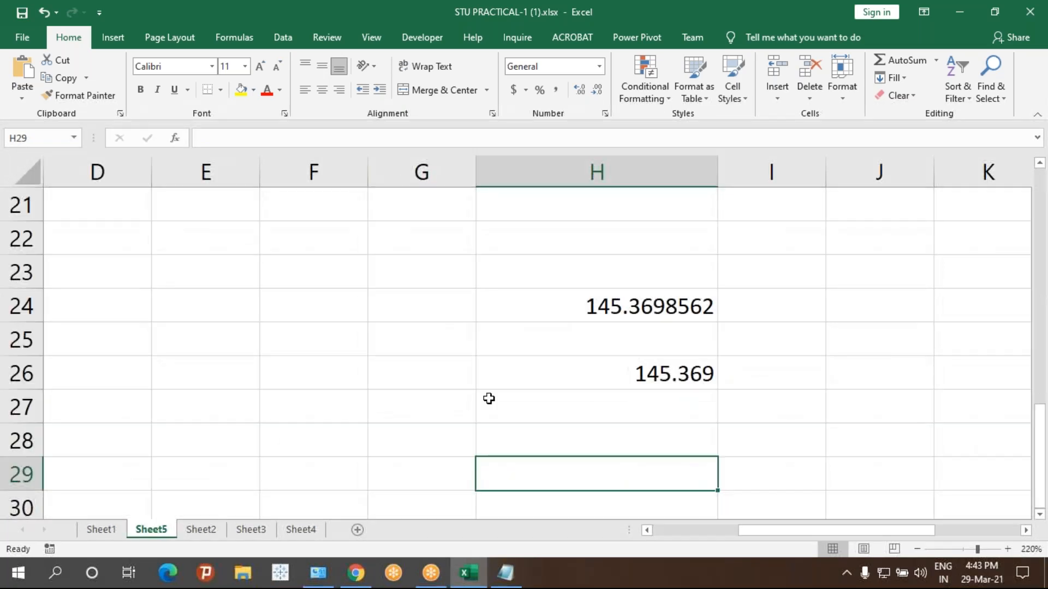
{"action": "left_click", "coordinate": [584, 432]}
{"action": "type", "text": "=roun"}
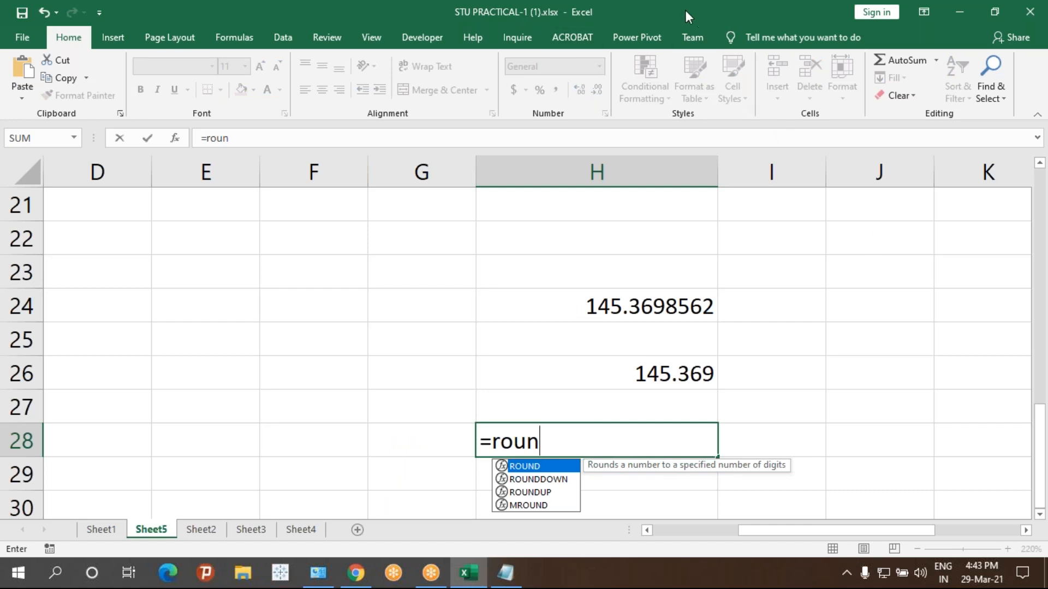
{"action": "left_click", "coordinate": [791, 11]}
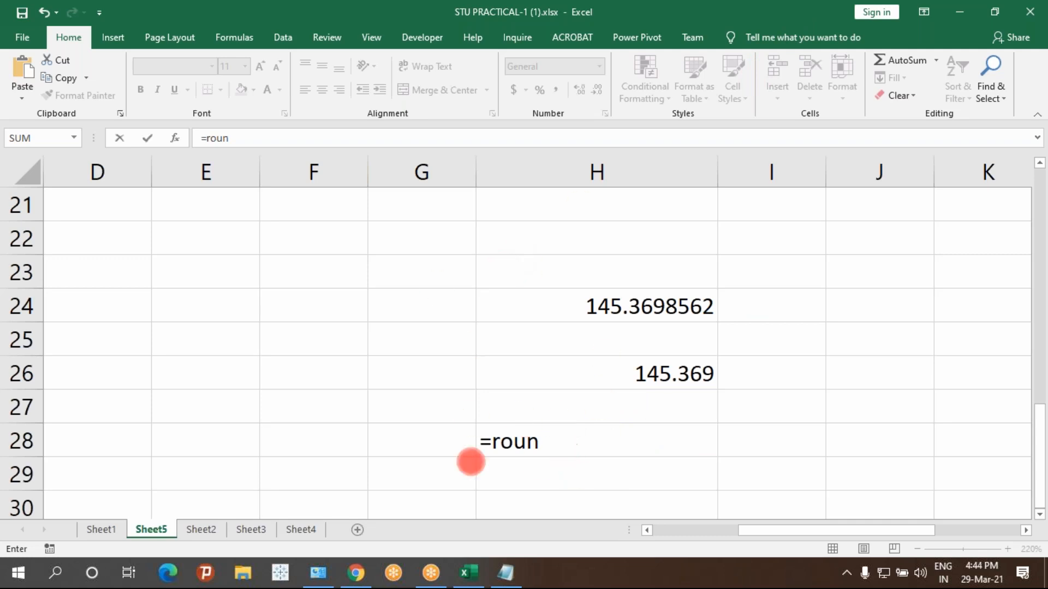
{"action": "right_click", "coordinate": [501, 396]}
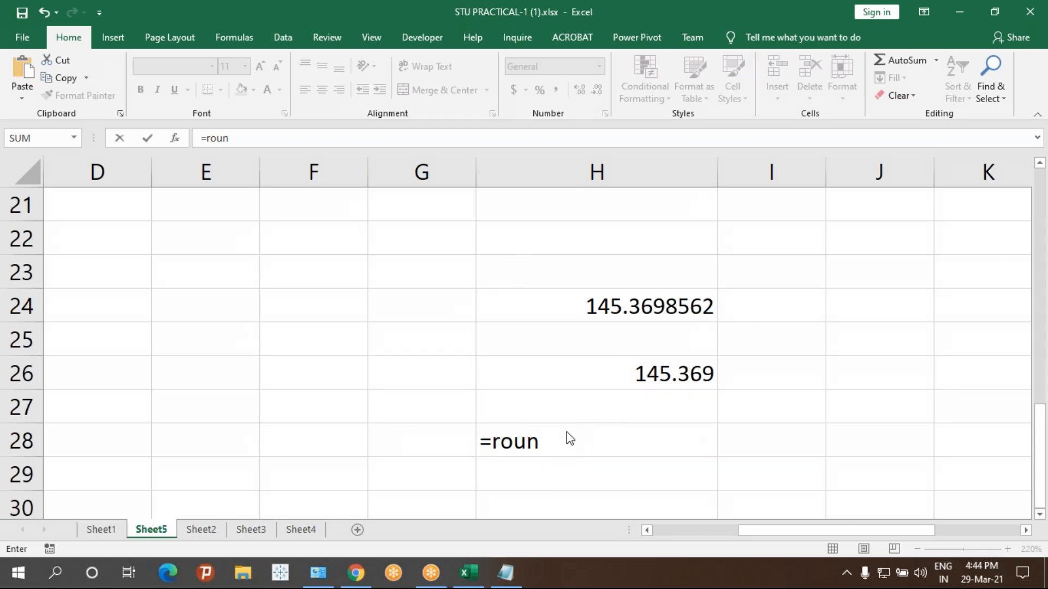
{"action": "left_click", "coordinate": [566, 431]}
{"action": "right_click", "coordinate": [547, 438]}
{"action": "left_click", "coordinate": [607, 303]}
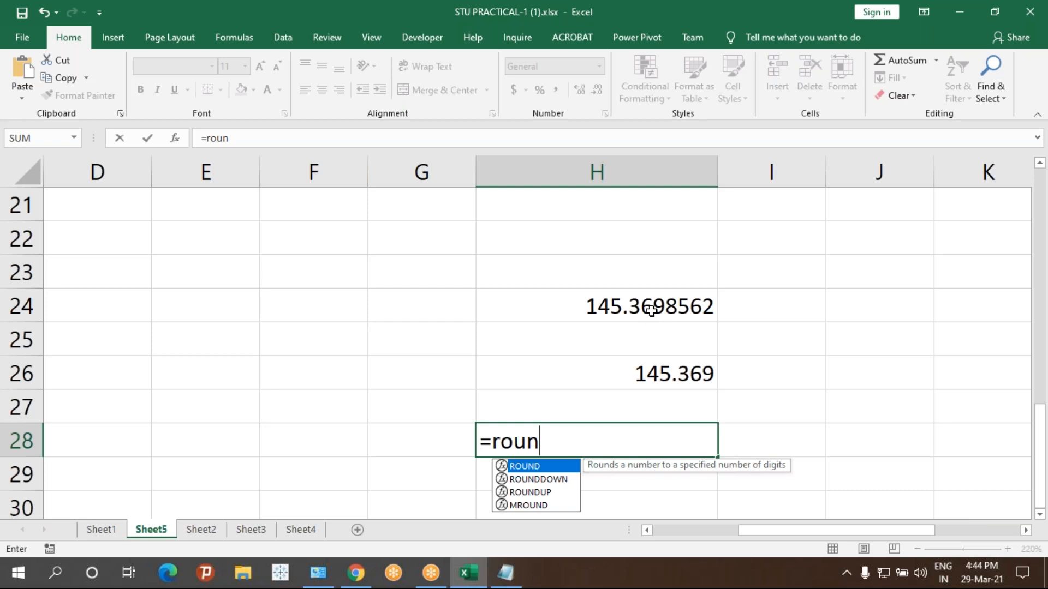
- Complete the formula in H28 as =ROUND(H24,3) and narrow column H to fit its numbers
{"action": "key", "text": "Escape"}
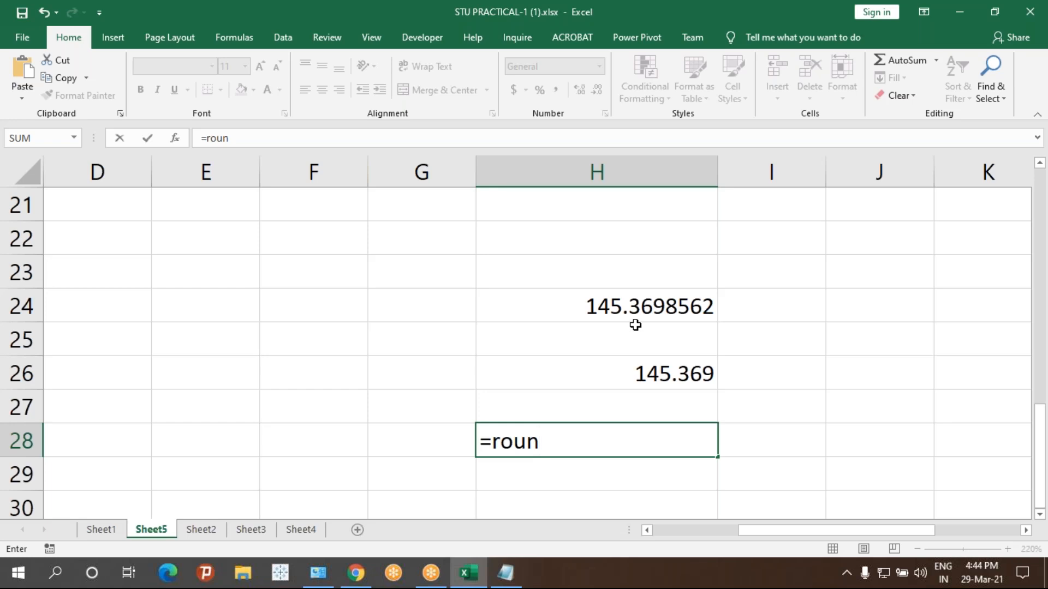
{"action": "key", "text": "BackSpace"}
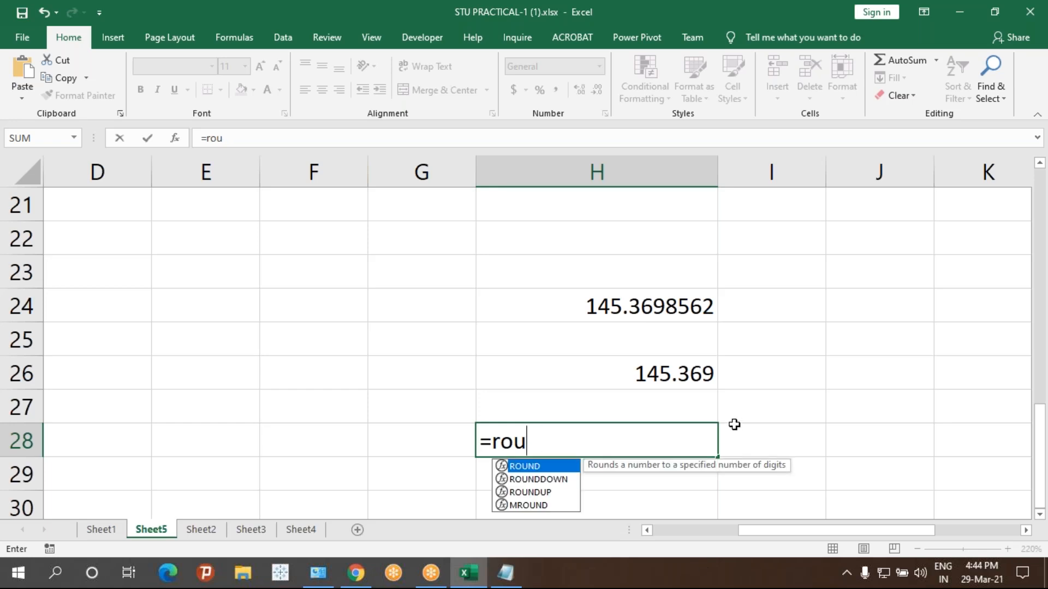
{"action": "key", "text": "Tab"}
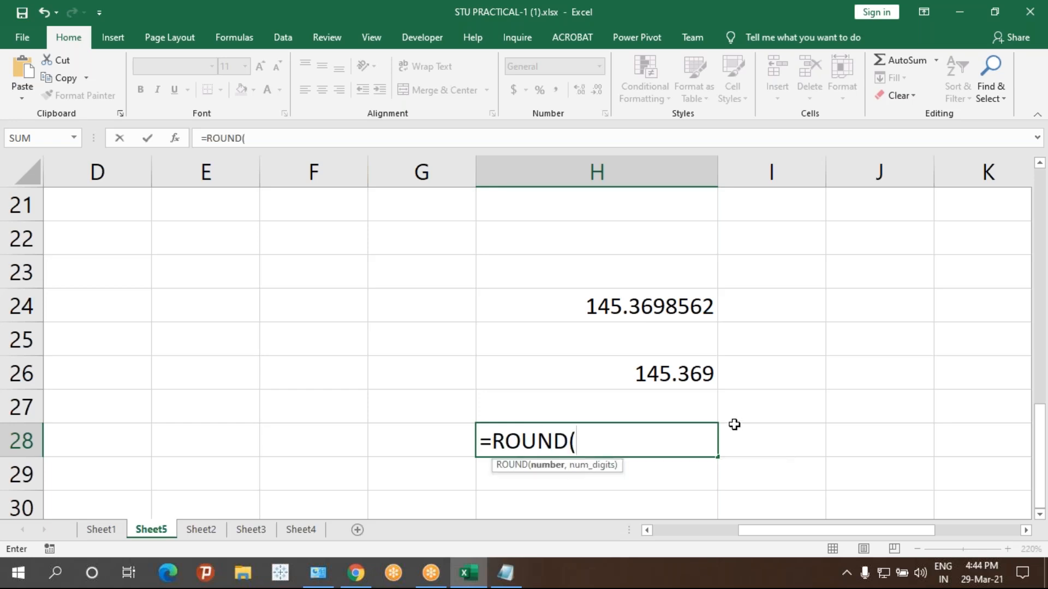
{"action": "left_click", "coordinate": [633, 307]}
{"action": "type", "text": ",3"}
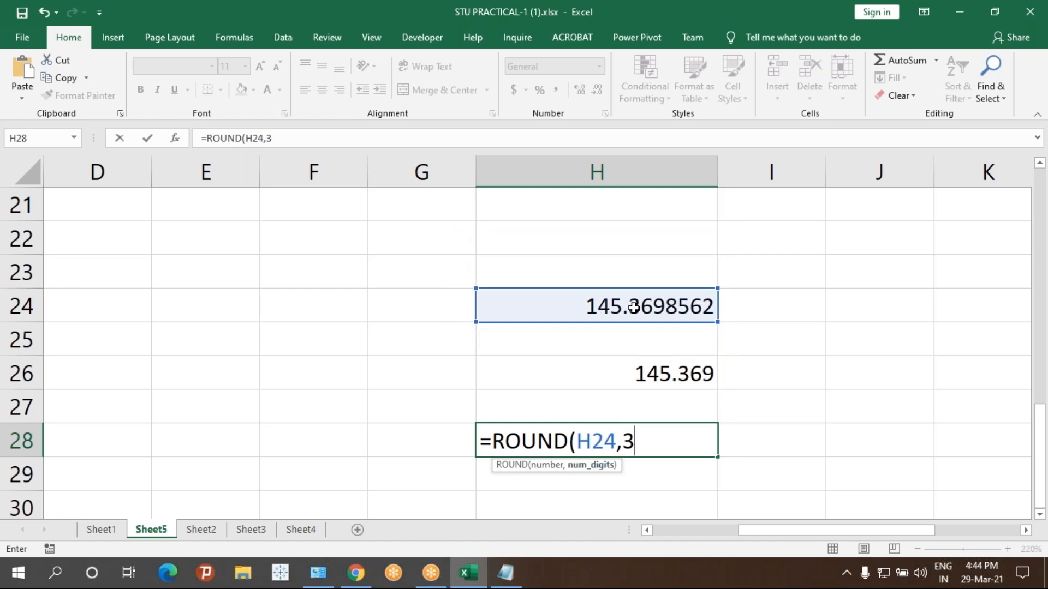
{"action": "type", "text": ")"}
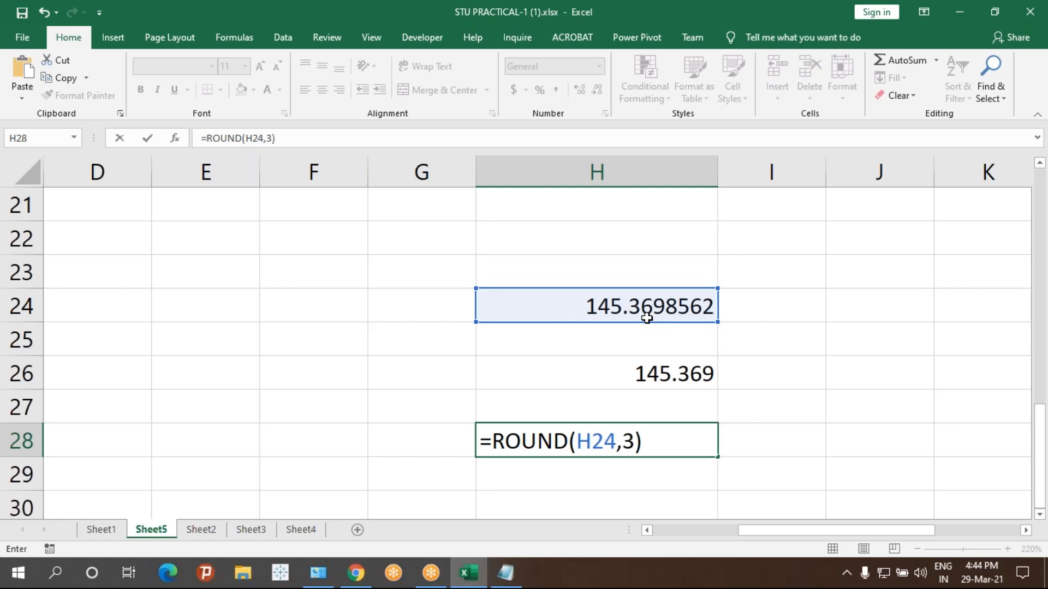
{"action": "key", "text": "Return"}
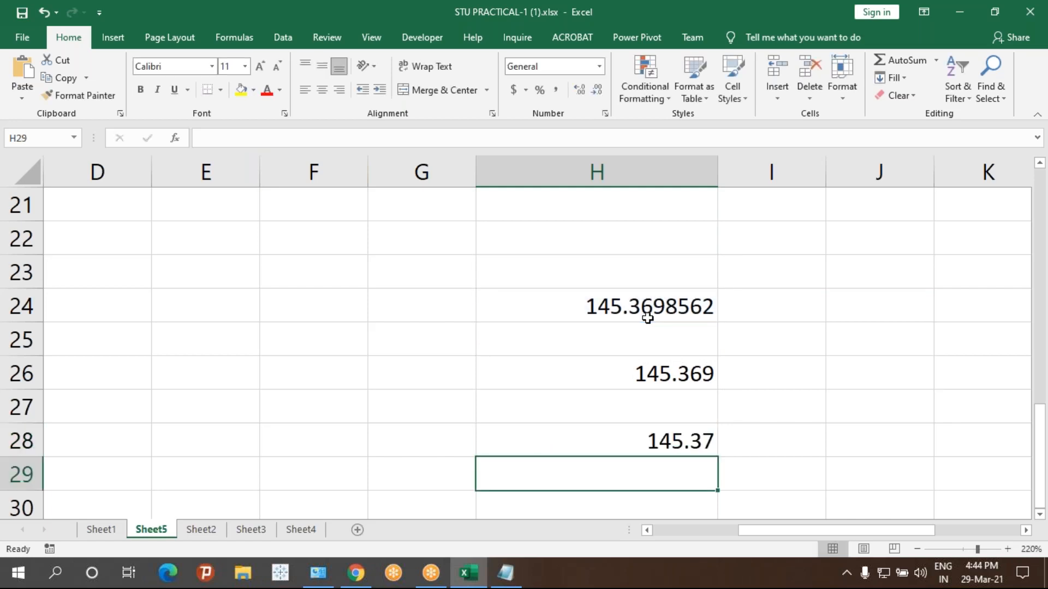
{"action": "left_click_drag", "start_coordinate": [717, 174], "coordinate": [622, 175]}
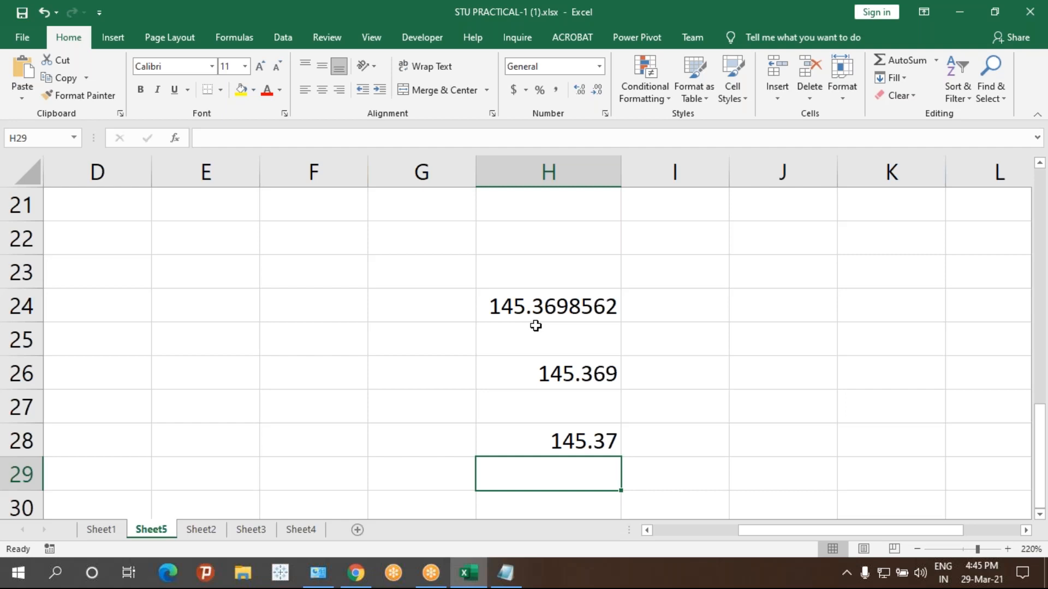
- Enter a rounding example beside the sample number: 45.9 in G23 and 46 in G24
{"action": "left_click", "coordinate": [384, 266]}
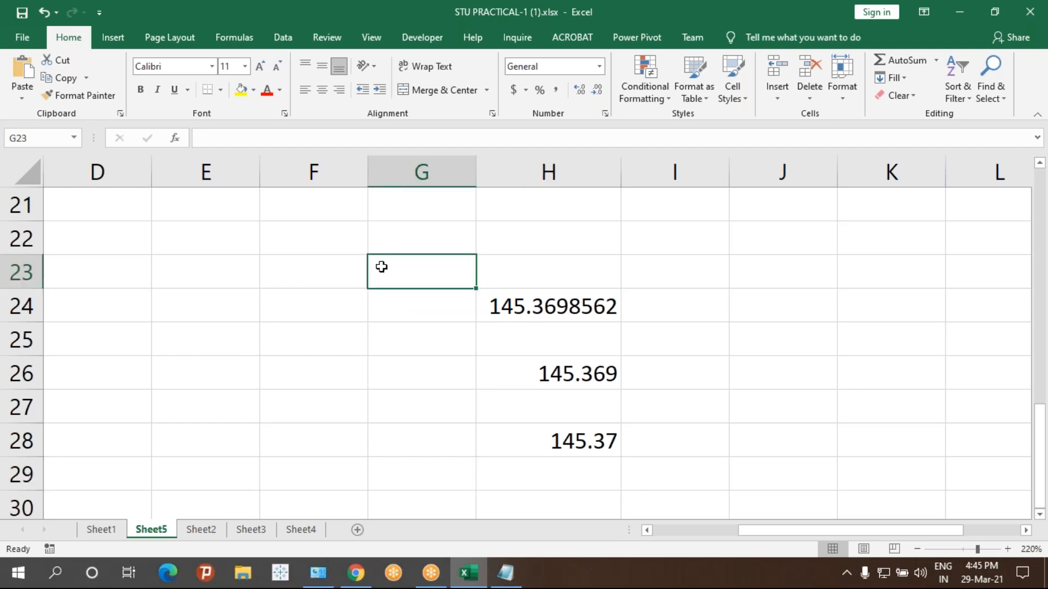
{"action": "type", "text": "45.9"}
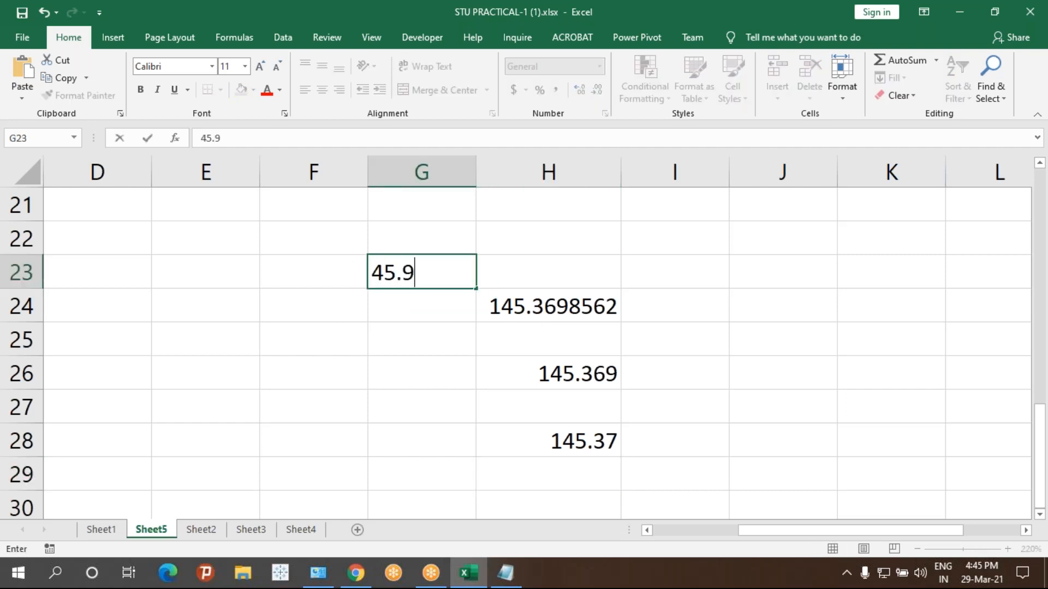
{"action": "key", "text": "Return"}
{"action": "type", "text": "46"}
{"action": "key", "text": "Return"}
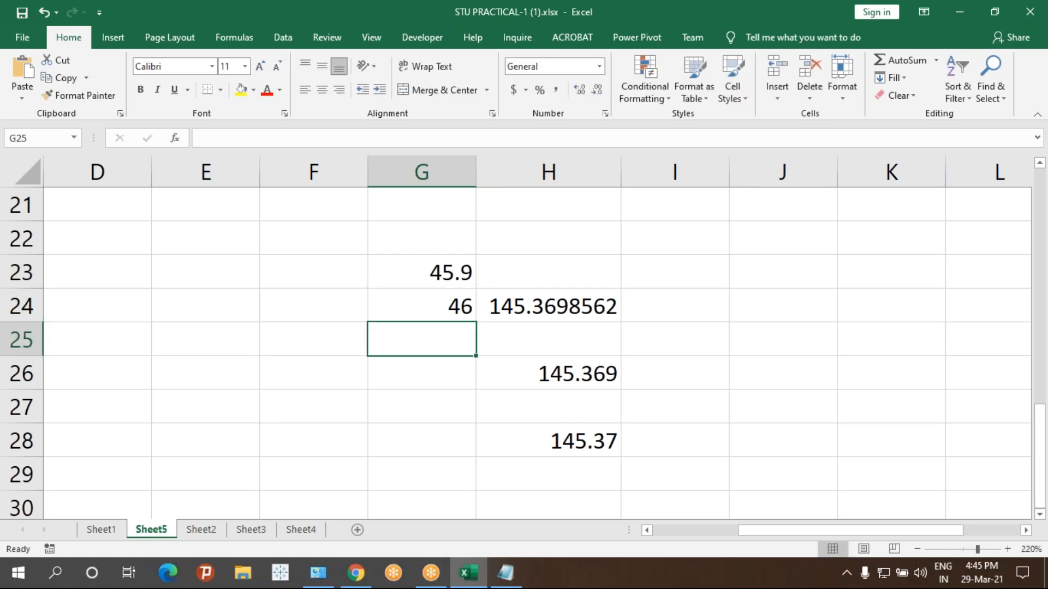
- Add a second rounding example in column G: 45.2 in G25 and 45 in G26
{"action": "type", "text": "45.2"}
{"action": "key", "text": "Return"}
{"action": "type", "text": "45"}
{"action": "key", "text": "Return"}
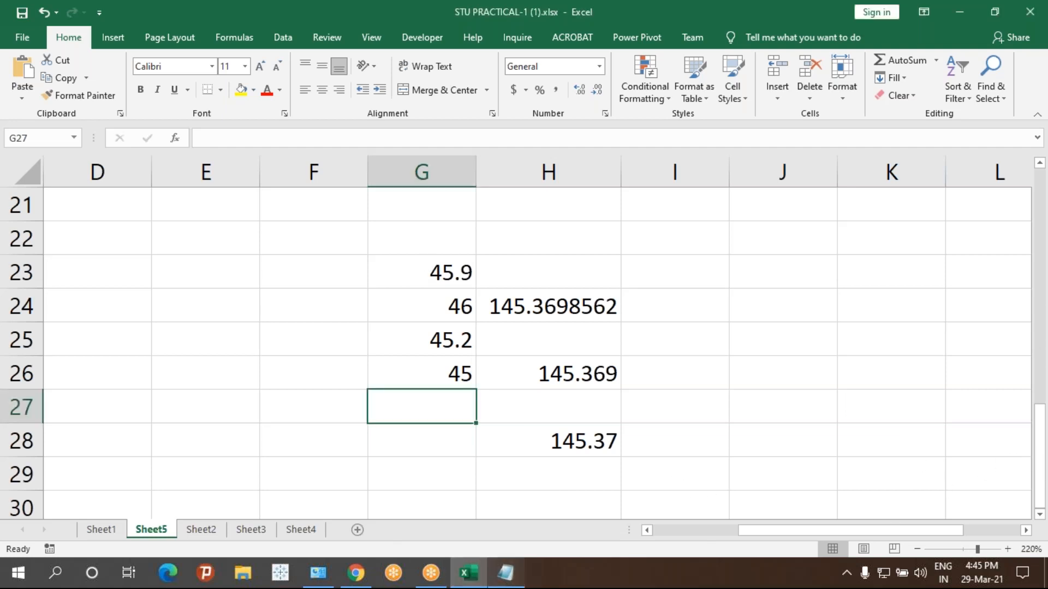
- Switch to the Notepad function list, highlight MOD as the next function, and return to Excel
{"action": "left_click", "coordinate": [506, 573]}
{"action": "left_click", "coordinate": [138, 257]}
{"action": "left_click_drag", "start_coordinate": [138, 257], "coordinate": [6, 256]}
{"action": "left_click", "coordinate": [16, 272]}
{"action": "left_click_drag", "start_coordinate": [63, 255], "coordinate": [6, 257]}
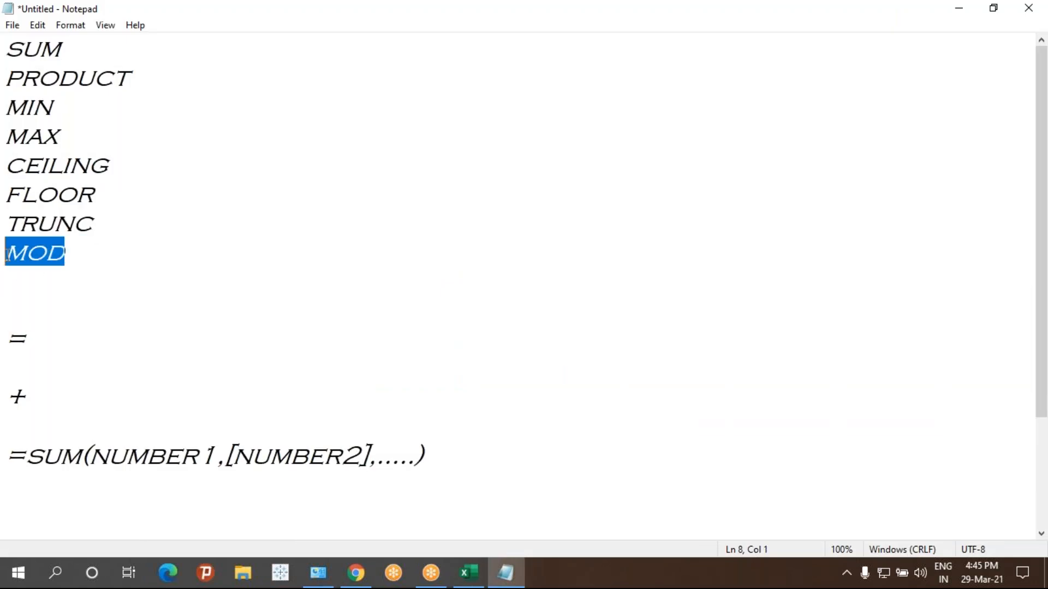
{"action": "left_click", "coordinate": [468, 573]}
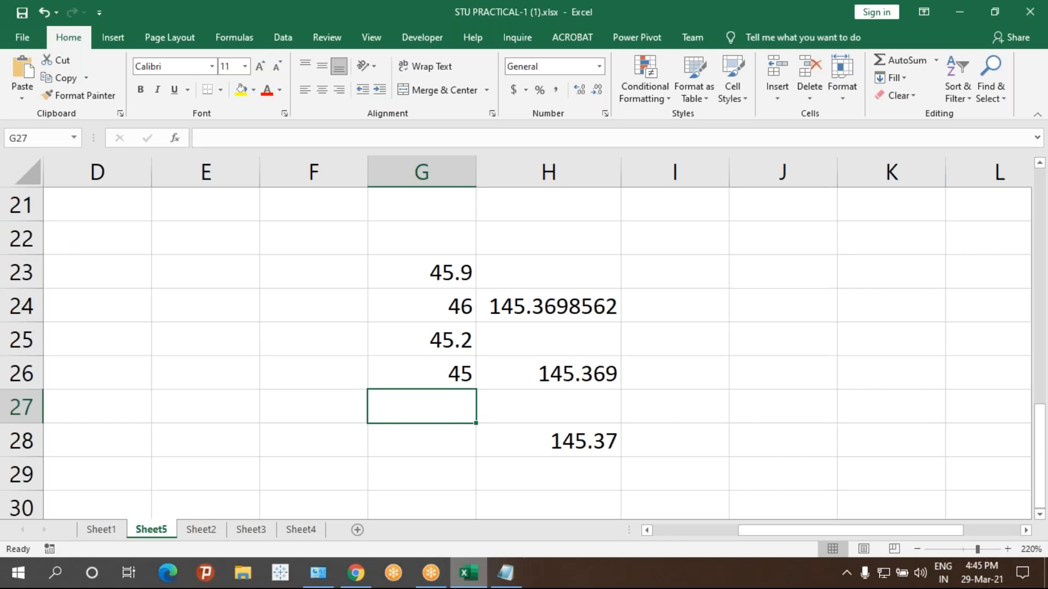
- Enter the sample values for the MOD example: 25 in E29 and 4 in G29
{"action": "scroll", "coordinate": [437, 393], "scroll_direction": "down", "scroll_amount": 4}
{"action": "scroll", "coordinate": [427, 327], "scroll_direction": "up", "scroll_amount": 2}
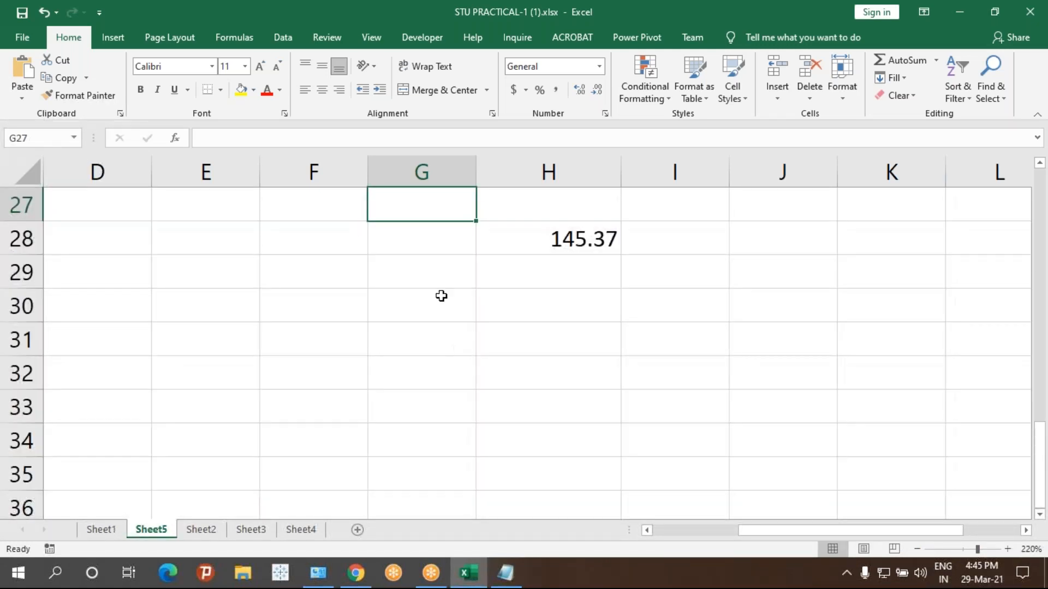
{"action": "left_click", "coordinate": [442, 296]}
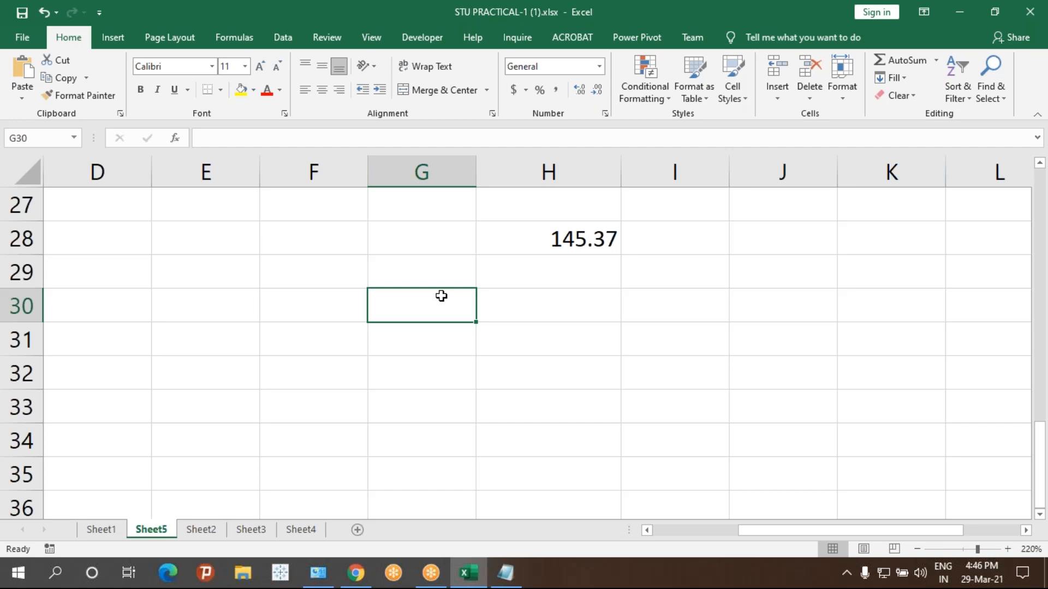
{"action": "key", "text": "Up"}
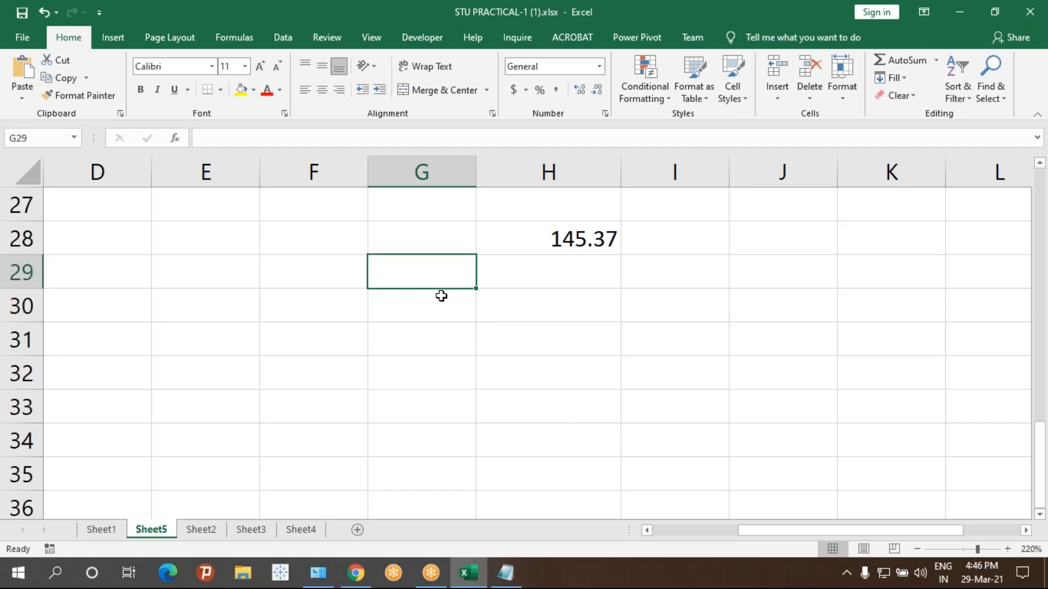
{"action": "key", "text": "Left"}
{"action": "key", "text": "Left"}
{"action": "type", "text": "25"}
{"action": "key", "text": "Right"}
{"action": "key", "text": "Right"}
{"action": "type", "text": "4"}
{"action": "key", "text": "ctrl+Return"}
{"action": "key", "text": "Down"}
{"action": "key", "text": "Down"}
{"action": "key", "text": "Left"}
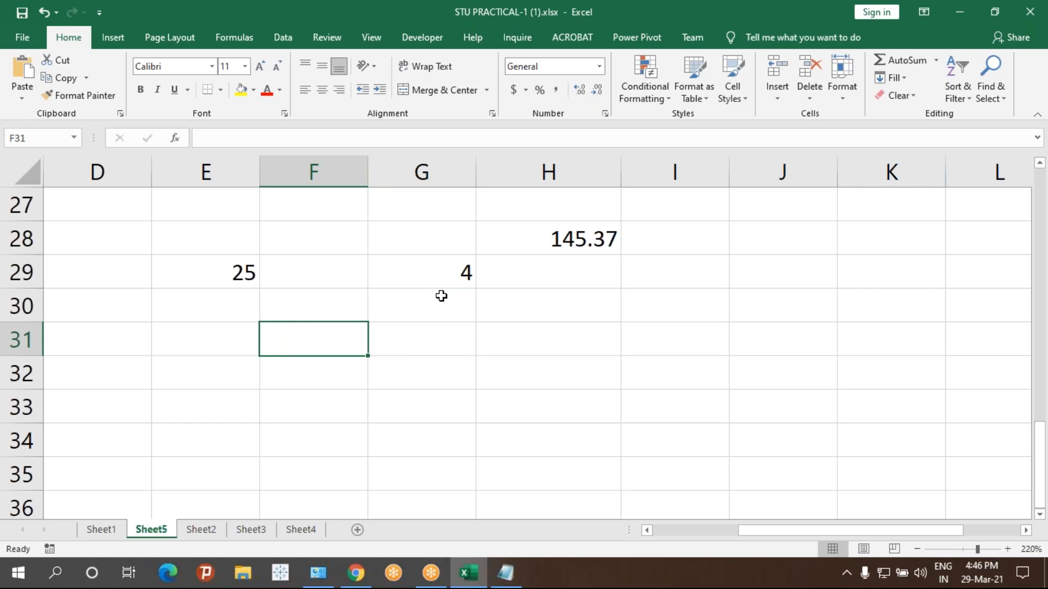
- Enter the formula =MOD(E29,G29) in F31 to get the remainder of the division
{"action": "type", "text": "=mo"}
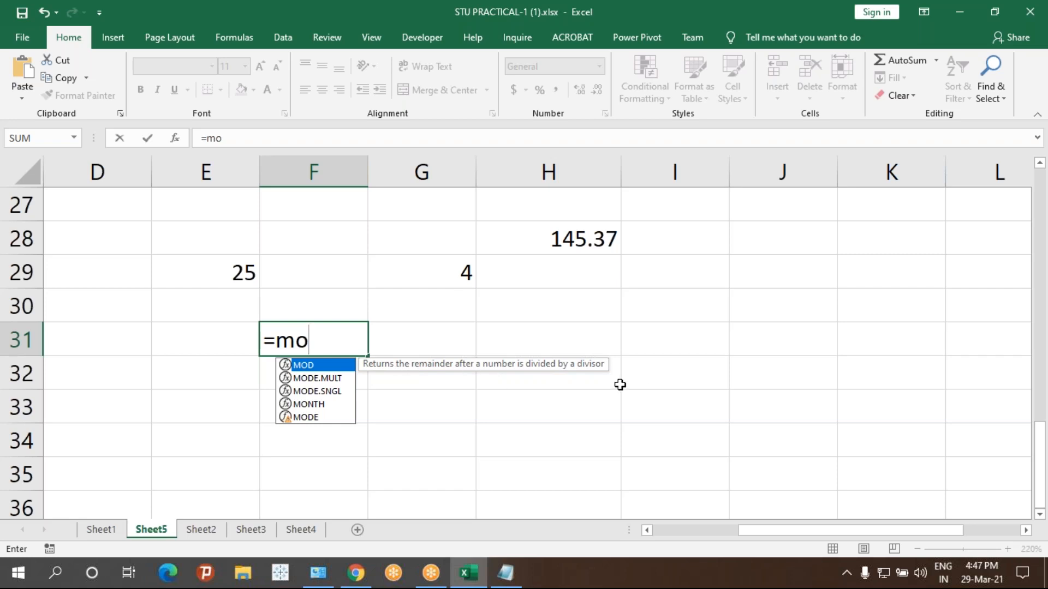
{"action": "key", "text": "Tab"}
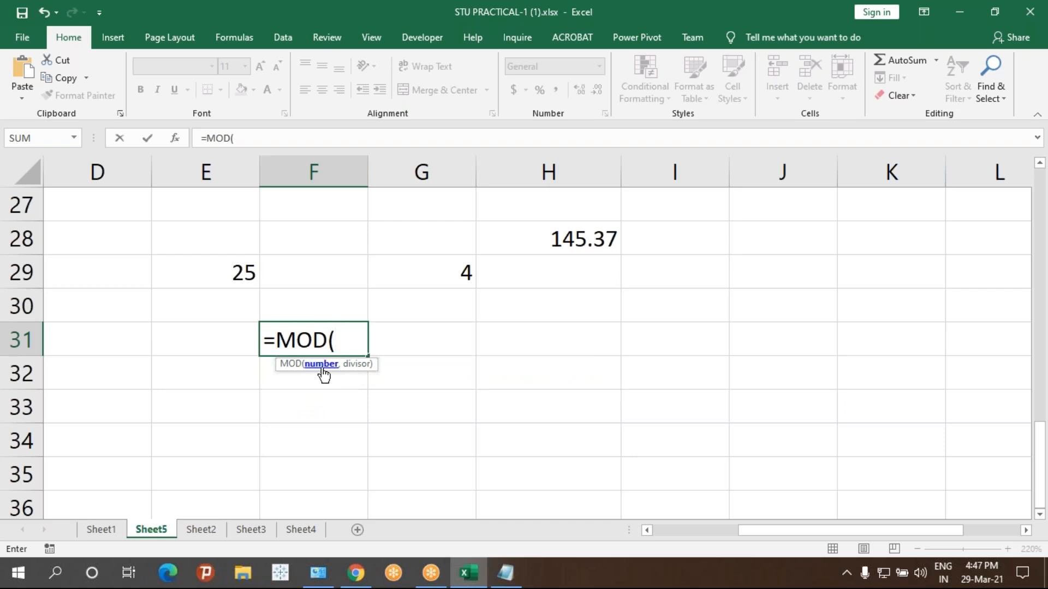
{"action": "left_click", "coordinate": [243, 271]}
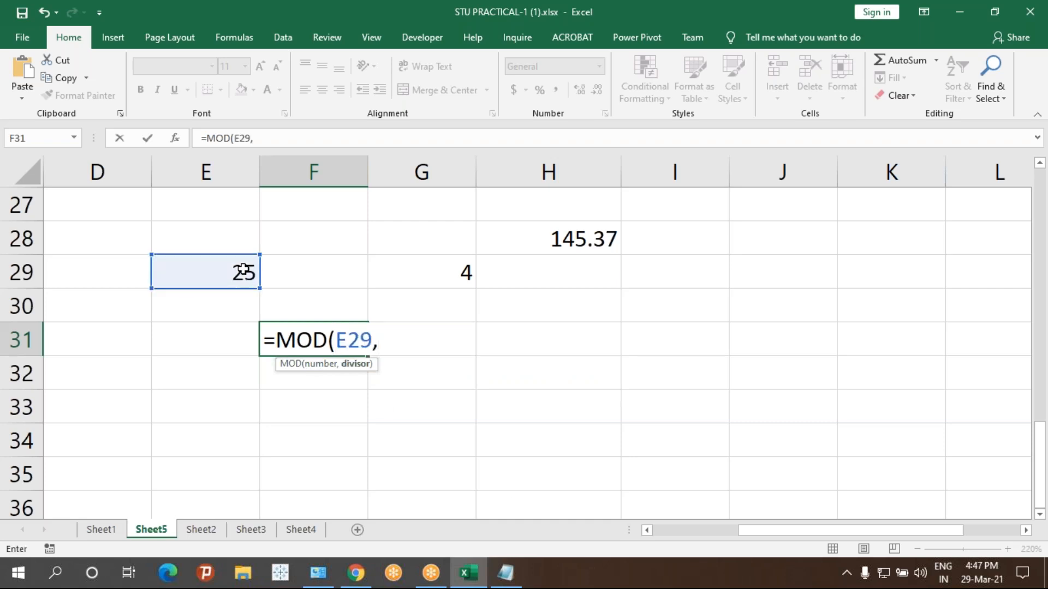
{"action": "left_click", "coordinate": [429, 280]}
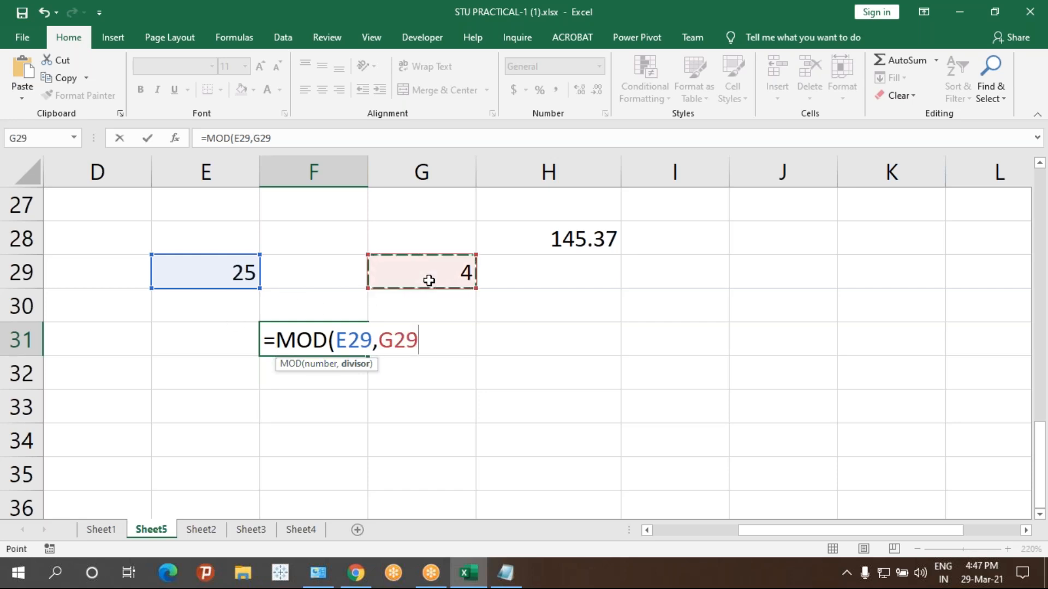
{"action": "type", "text": ")"}
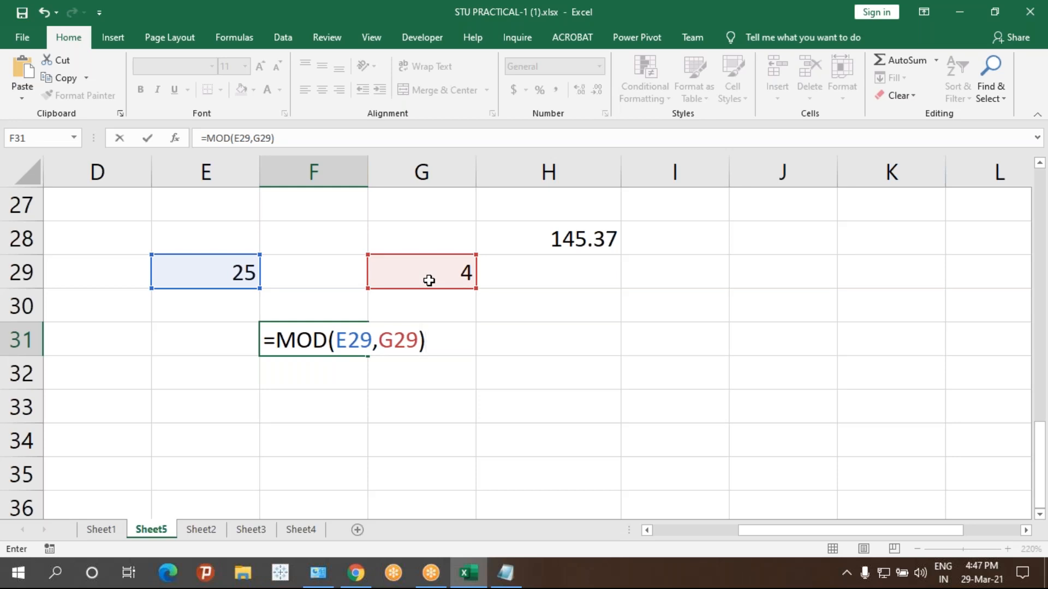
{"action": "key", "text": "Return"}
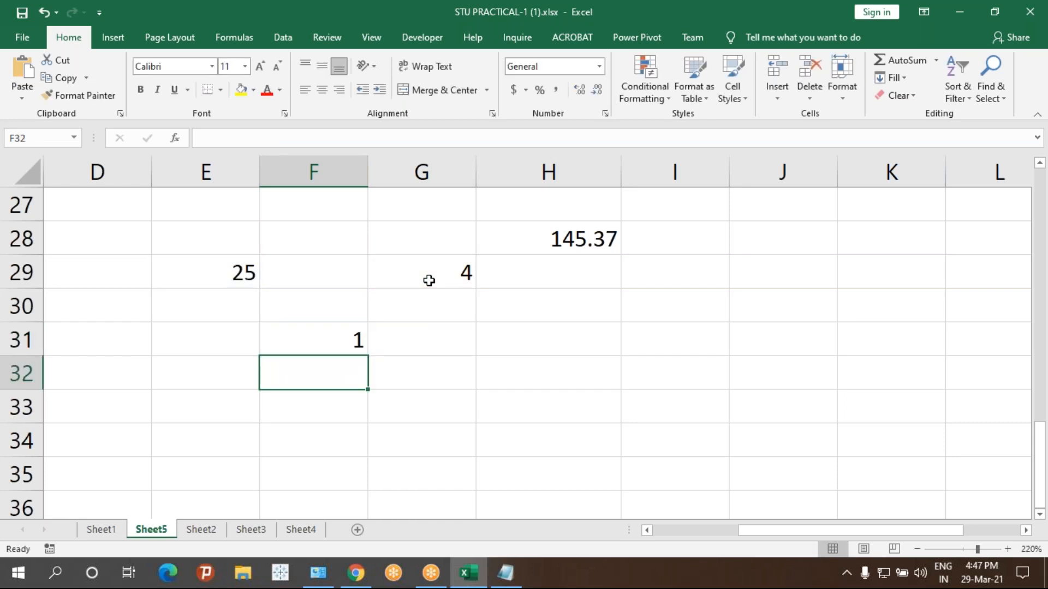
- Switch to Notepad, insert ROUND between TRUNC and MOD, and highlight the function list from MOD up to PRODUCT
{"action": "left_click", "coordinate": [506, 573]}
{"action": "left_click", "coordinate": [137, 227]}
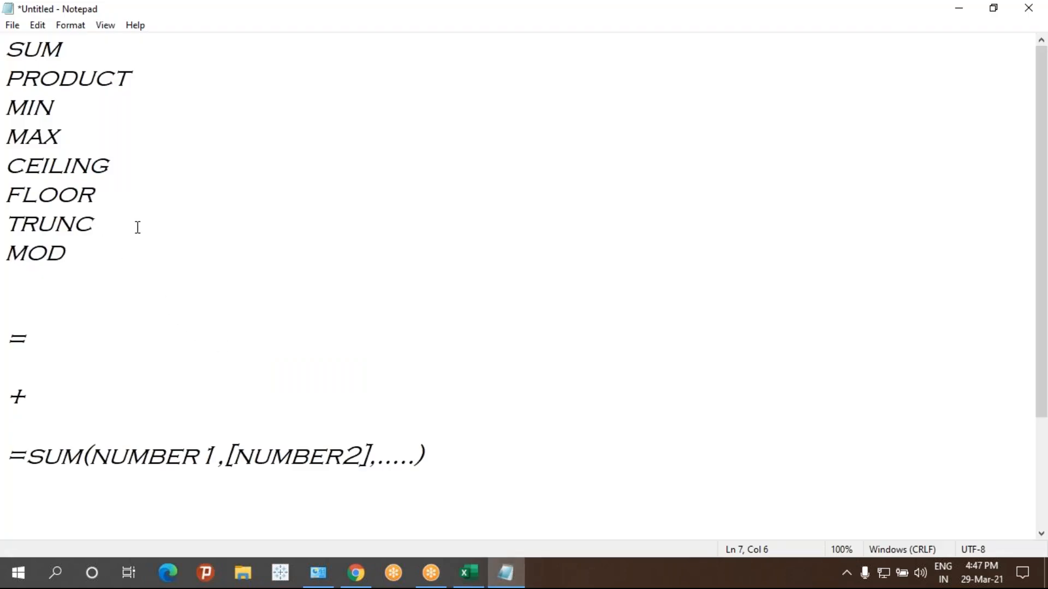
{"action": "key", "text": "Return"}
{"action": "type", "text": "ROUND"}
{"action": "left_click_drag", "start_coordinate": [70, 304], "coordinate": [7, 80]}
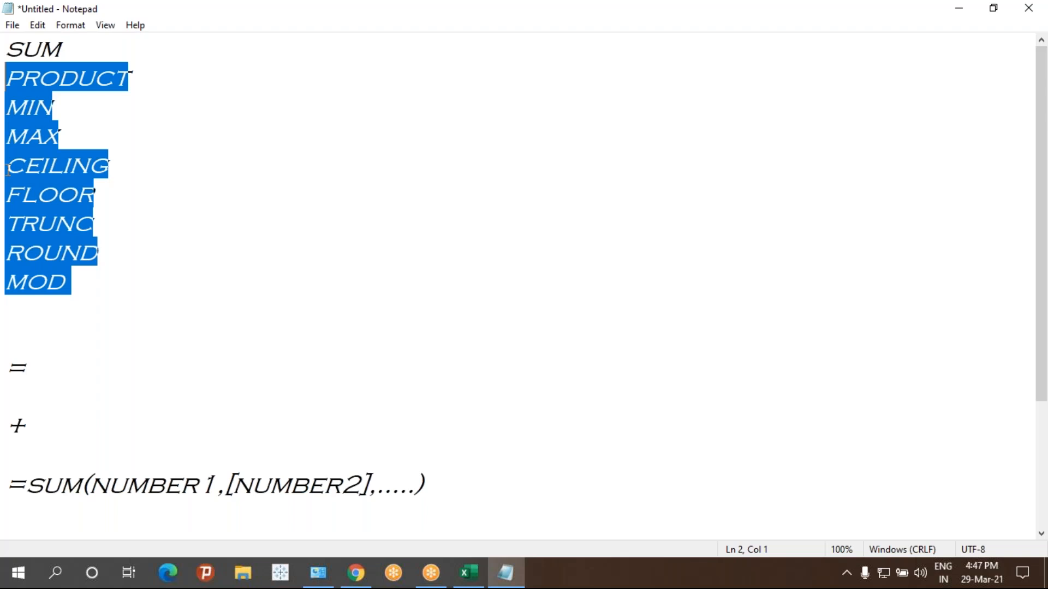
{"action": "left_click", "coordinate": [471, 577]}
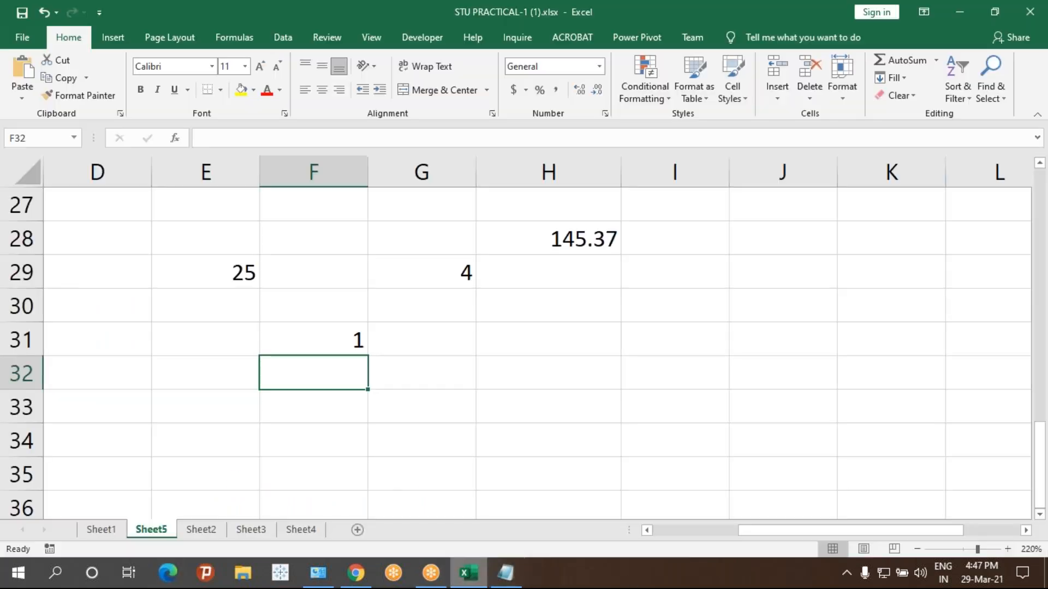
{"action": "scroll", "coordinate": [376, 456], "scroll_direction": "down", "scroll_amount": 4}
{"action": "scroll", "coordinate": [344, 447], "scroll_direction": "down", "scroll_amount": 3}
- Add blank lines below the SUM syntax in Notepad and insert a separator row of asterisks there
{"action": "left_click", "coordinate": [505, 573]}
{"action": "left_click", "coordinate": [464, 487]}
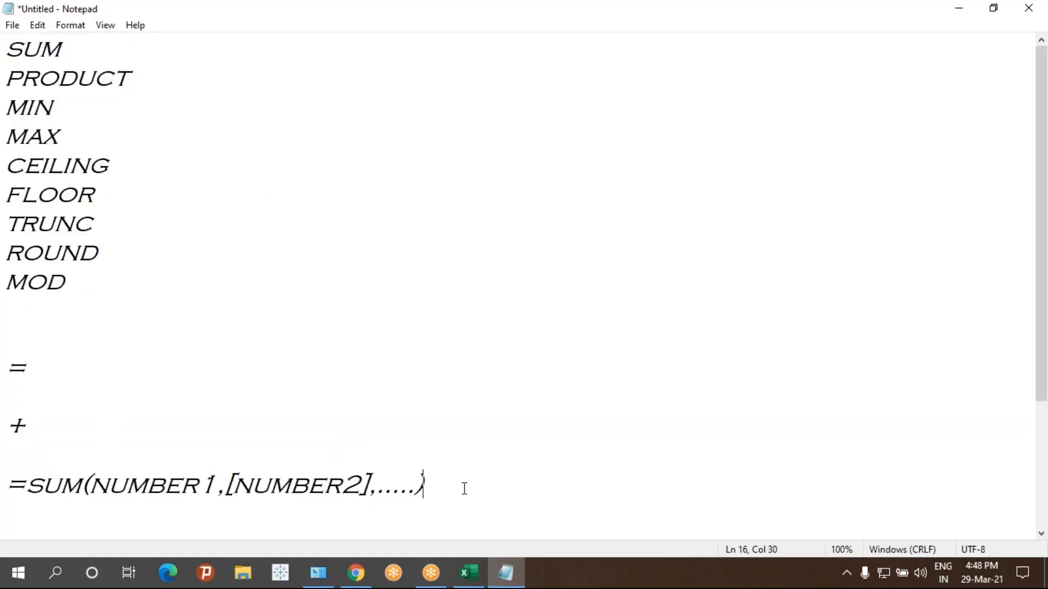
{"action": "key", "text": "Return"}
{"action": "key", "text": "Return"}
{"action": "key", "text": "Return"}
{"action": "key", "text": "Return"}
{"action": "key", "text": "Return"}
{"action": "key", "text": "Return"}
{"action": "key", "text": "Up"}
{"action": "key", "text": "Up"}
{"action": "key", "text": "Up"}
{"action": "key", "text": "Up"}
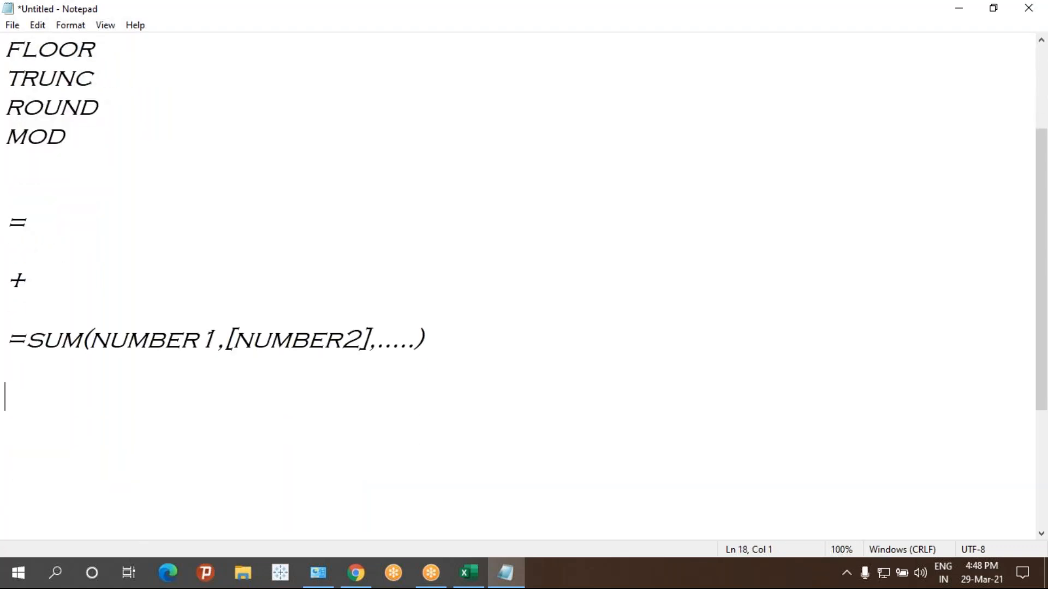
{"action": "type", "text": "********************************************************************************"}
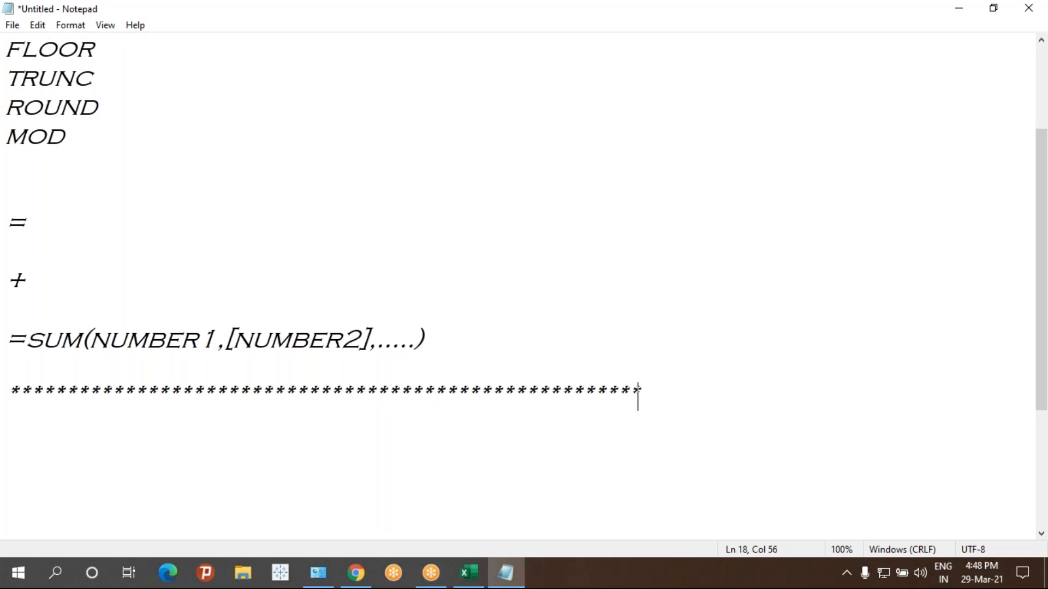
{"action": "key", "text": "Return"}
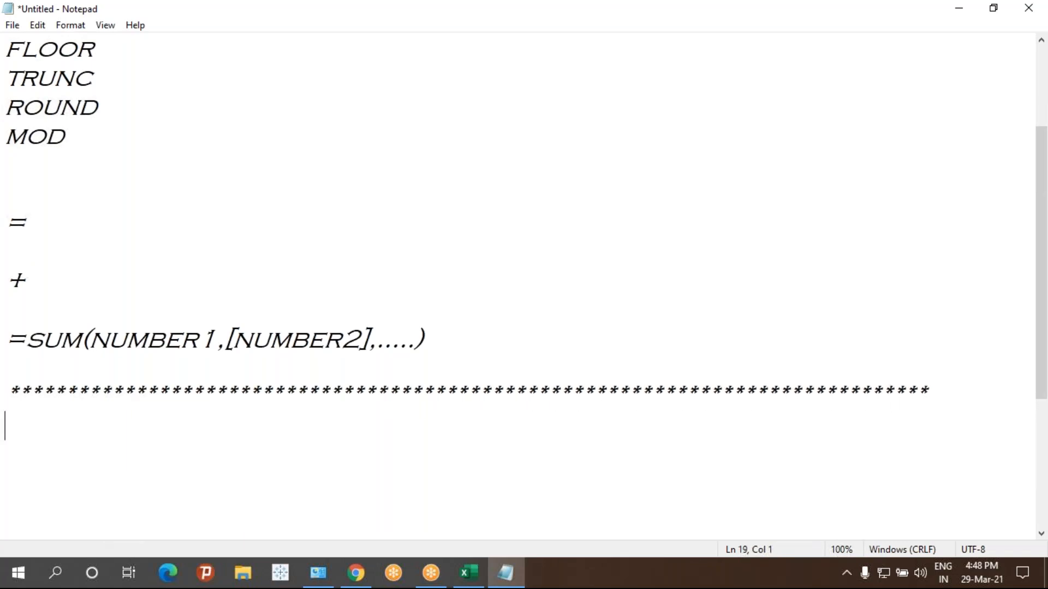
- Write the heading "LOGICAL FUNCTION :" below the asterisk row, followed by blank lines
{"action": "scroll", "coordinate": [526, 486], "scroll_direction": "down", "scroll_amount": 3}
{"action": "type", "text": "LOGICAL F"}
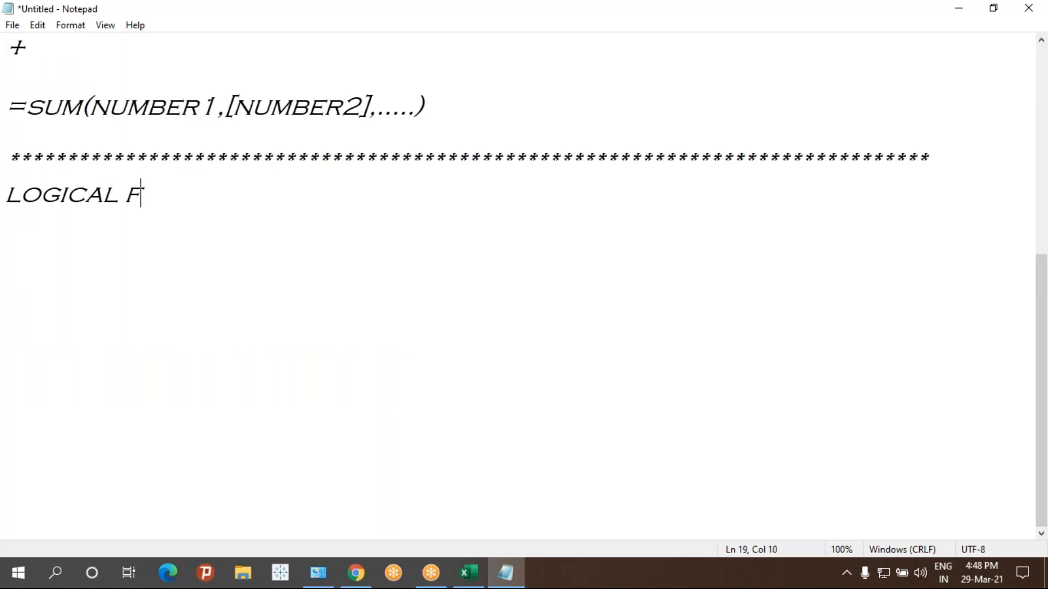
{"action": "type", "text": "UNCTION :"}
{"action": "key", "text": "Return"}
{"action": "key", "text": "Return"}
{"action": "key", "text": "Return"}
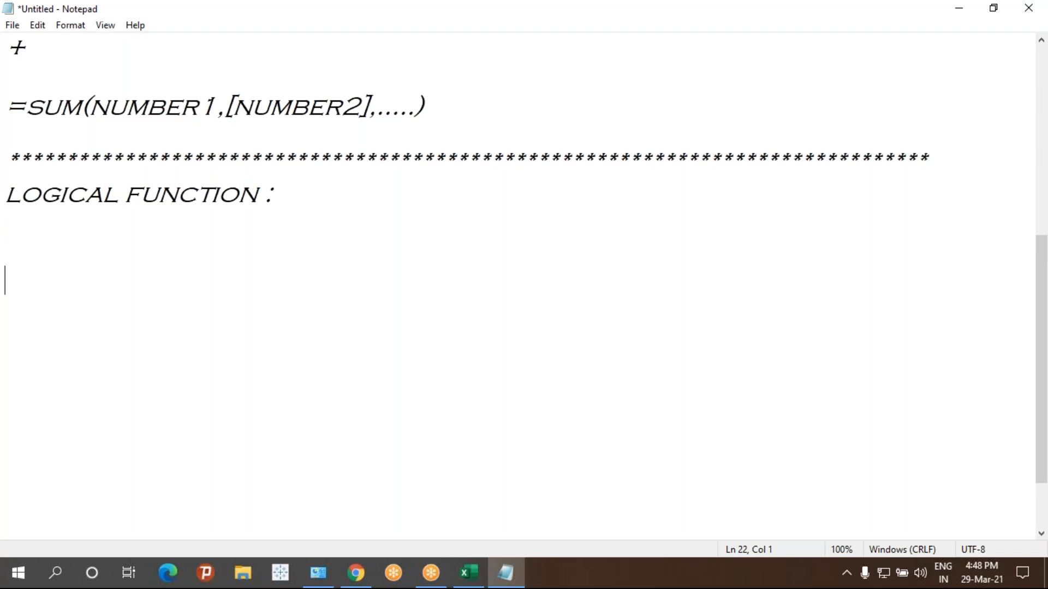
- Start the IF syntax under the heading with =IF(LOGICAL TEST, and highlight its logical test argument
{"action": "type", "text": "=IF(LO"}
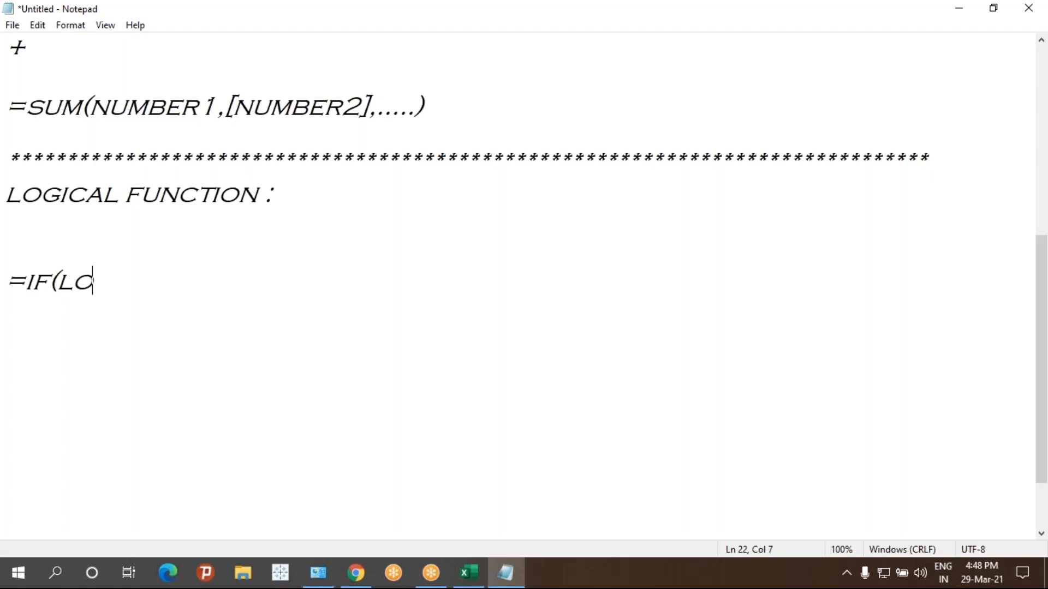
{"action": "type", "text": "GICAL TST"}
{"action": "key", "text": "BackSpace"}
{"action": "key", "text": "BackSpace"}
{"action": "type", "text": "EST,"}
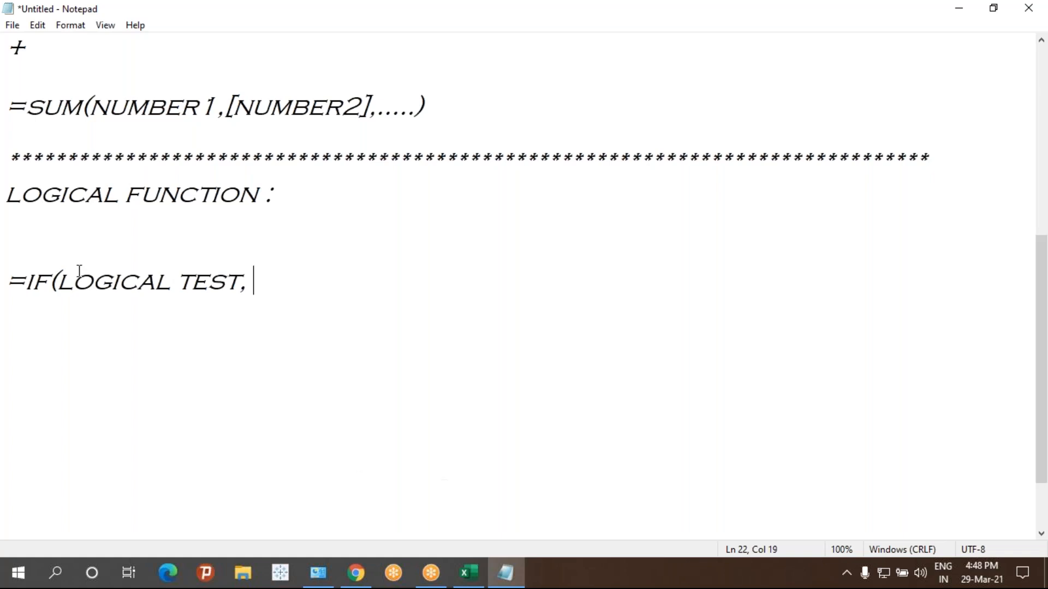
{"action": "left_click_drag", "start_coordinate": [56, 285], "coordinate": [247, 292]}
{"action": "left_click", "coordinate": [248, 292]}
{"action": "key", "text": "End"}
- Complete the IF syntax line with the arguments " VALUE IF TRUE"," VALUE IF FALSE ") after the logical test
{"action": "type", "text": "\" VAL"}
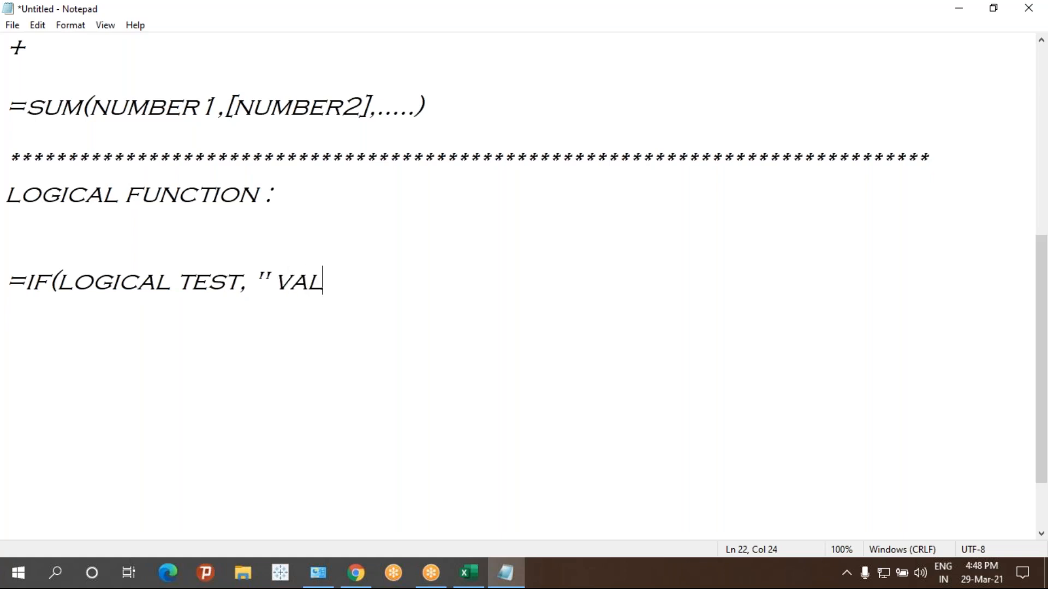
{"action": "type", "text": "UE IF TRUE\""}
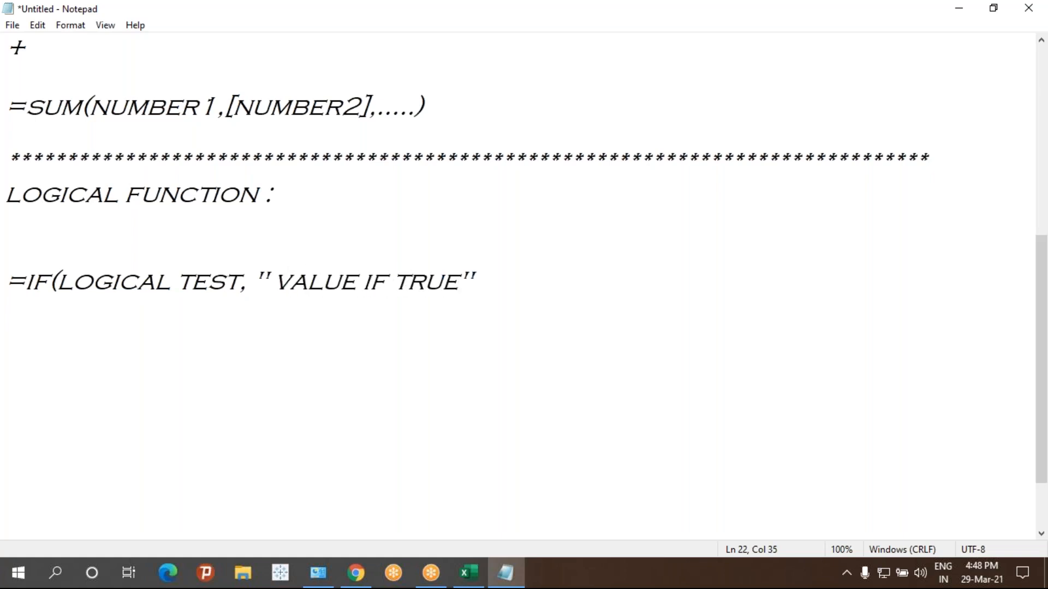
{"action": "type", "text": ", "}
{"action": "type", "text": "\"VALUE"}
{"action": "type", "text": " IF FALS"}
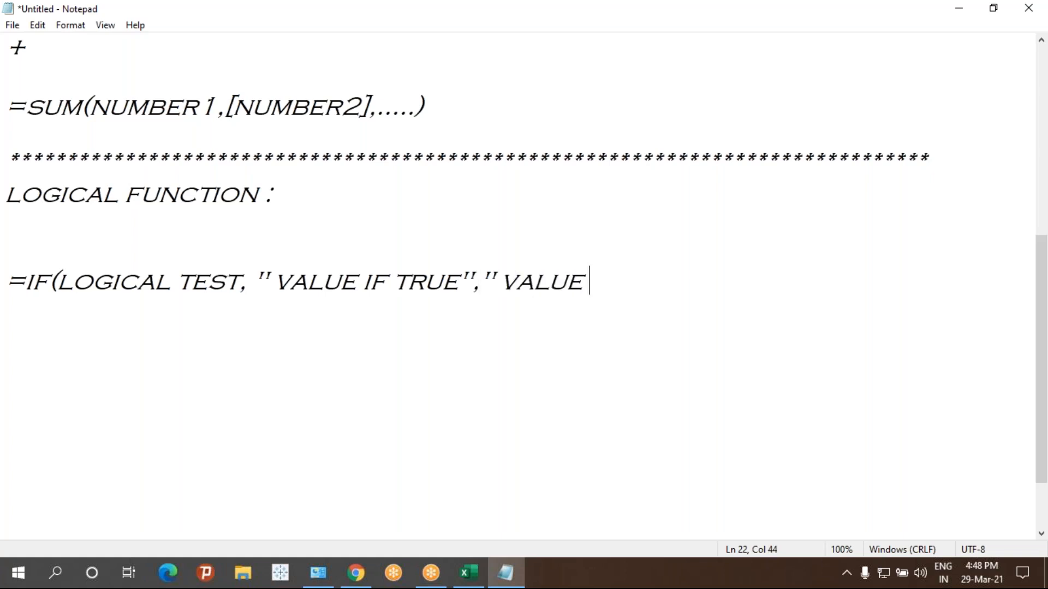
{"action": "type", "text": "E \")"}
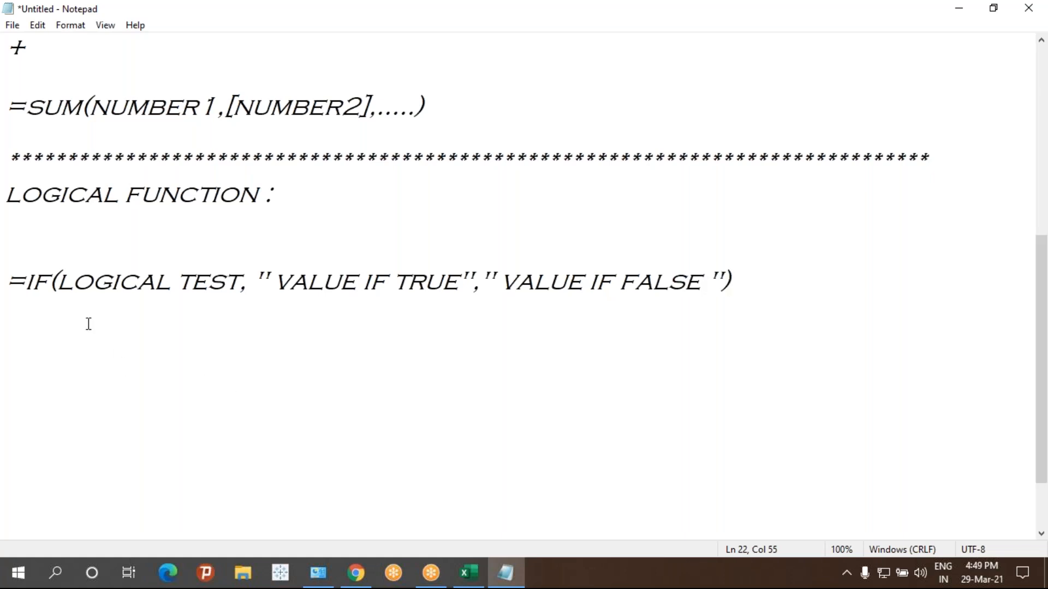
- Highlight the logical test and the value arguments in the IF syntax line to point out each part
{"action": "left_click_drag", "start_coordinate": [71, 281], "coordinate": [206, 300]}
{"action": "left_click", "coordinate": [225, 283]}
{"action": "left_click_drag", "start_coordinate": [58, 282], "coordinate": [236, 282]}
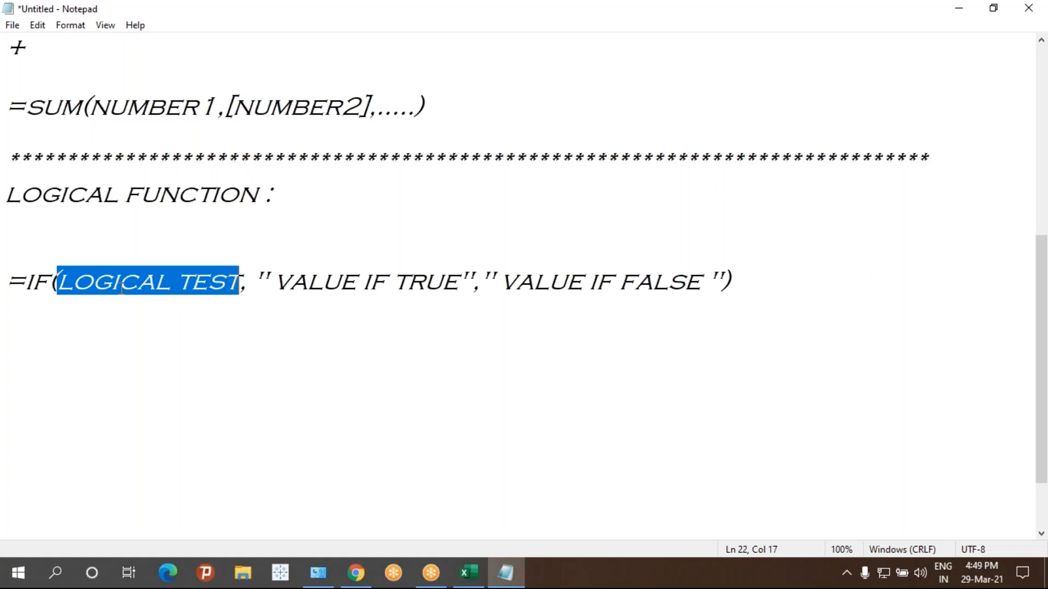
{"action": "left_click", "coordinate": [103, 326]}
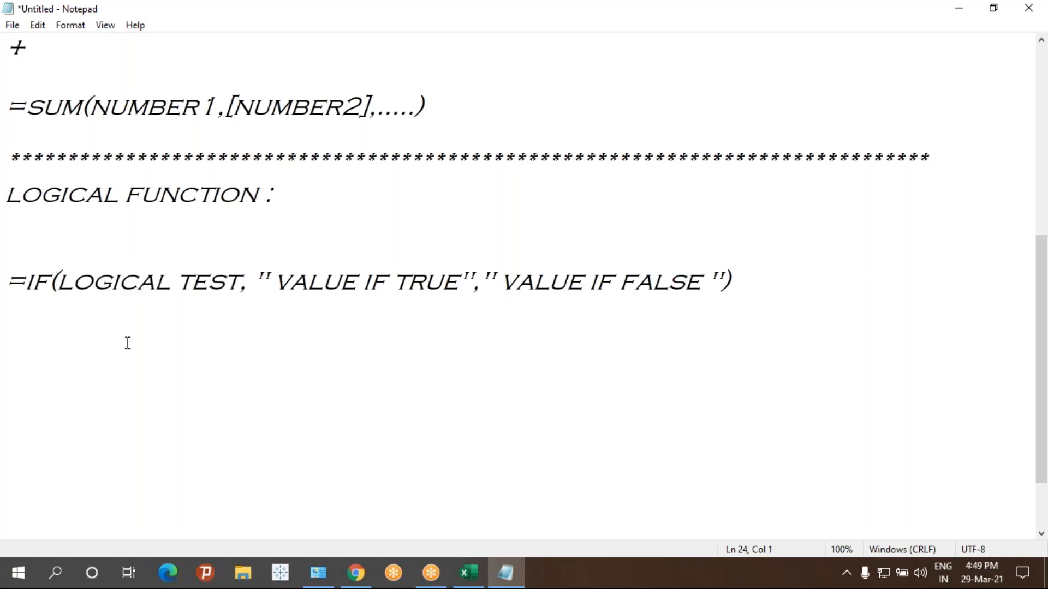
{"action": "left_click_drag", "start_coordinate": [275, 282], "coordinate": [697, 296]}
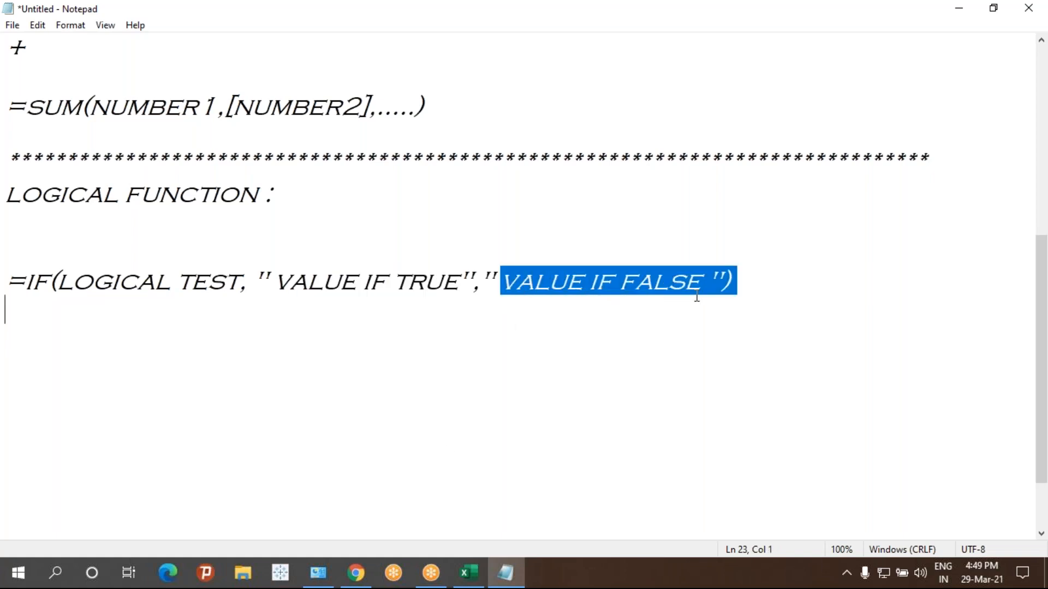
- Start an example formula two lines below the IF syntax with =IF(5+5=12, as its logical test
{"action": "left_click", "coordinate": [753, 277]}
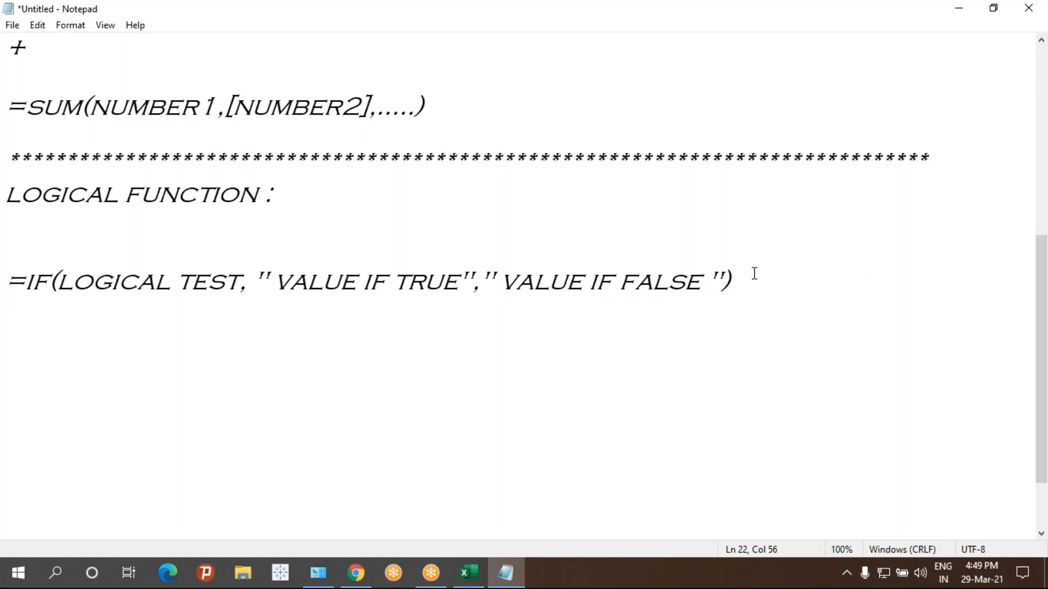
{"action": "key", "text": "Return"}
{"action": "key", "text": "Return"}
{"action": "type", "text": "="}
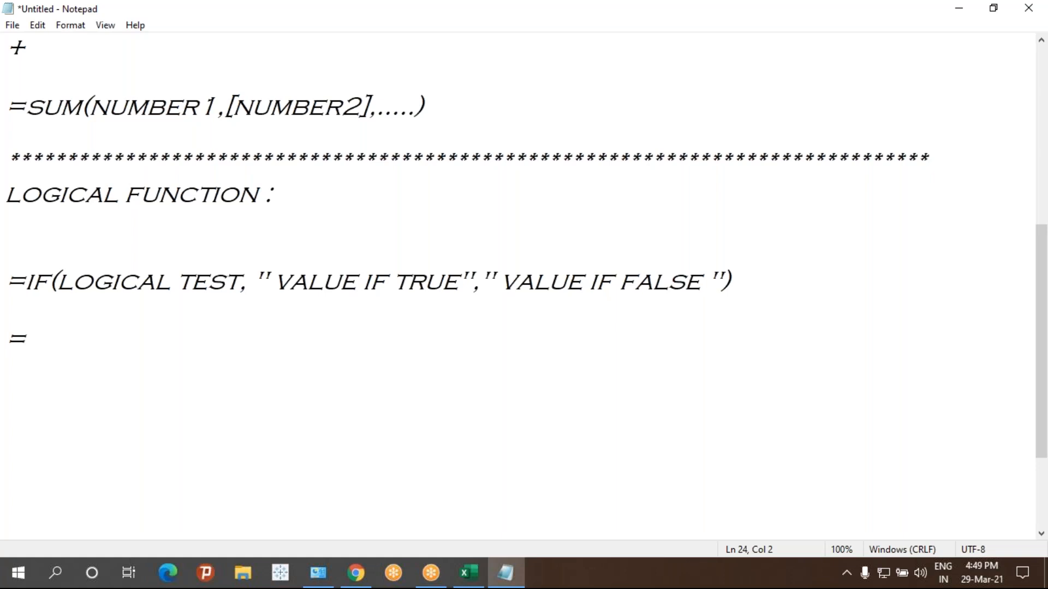
{"action": "type", "text": "IF(5+5="}
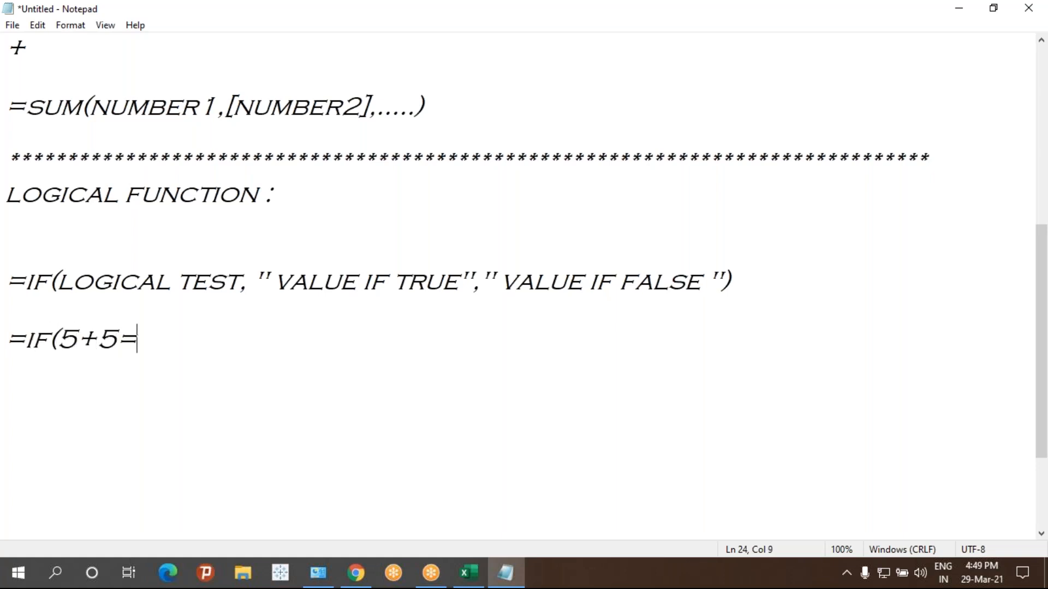
{"action": "type", "text": "12,"}
- Highlight the 5+5=12 logical test in the example formula to point it out
{"action": "left_click_drag", "start_coordinate": [59, 339], "coordinate": [172, 352]}
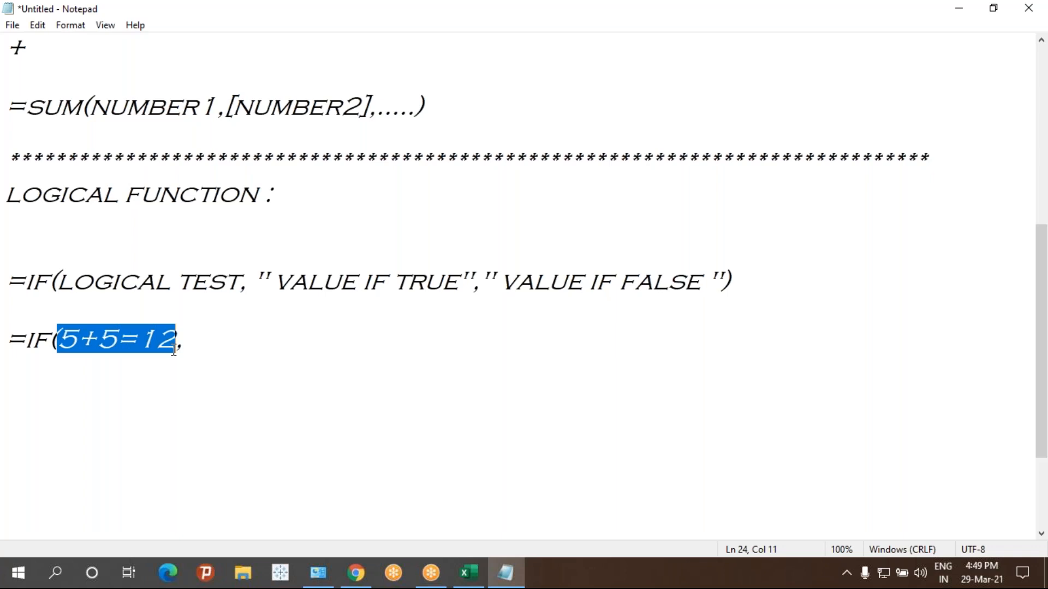
{"action": "left_click", "coordinate": [64, 389]}
{"action": "left_click_drag", "start_coordinate": [59, 341], "coordinate": [173, 350]}
{"action": "left_click", "coordinate": [186, 352]}
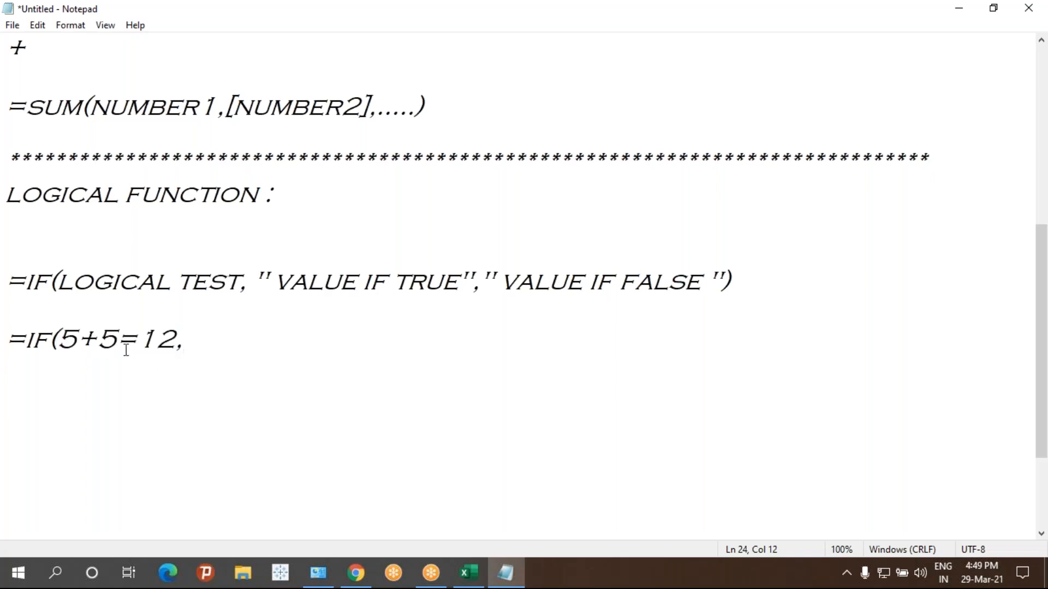
{"action": "left_click_drag", "start_coordinate": [57, 341], "coordinate": [132, 339]}
{"action": "left_click_drag", "start_coordinate": [62, 343], "coordinate": [173, 344]}
{"action": "left_click", "coordinate": [205, 347]}
- Highlight the value-if-true argument in the syntax line and relate it to the example's 5+5=12 test
{"action": "left_click_drag", "start_coordinate": [267, 281], "coordinate": [452, 281]}
{"action": "left_click_drag", "start_coordinate": [58, 340], "coordinate": [175, 339]}
{"action": "left_click_drag", "start_coordinate": [65, 340], "coordinate": [176, 339]}
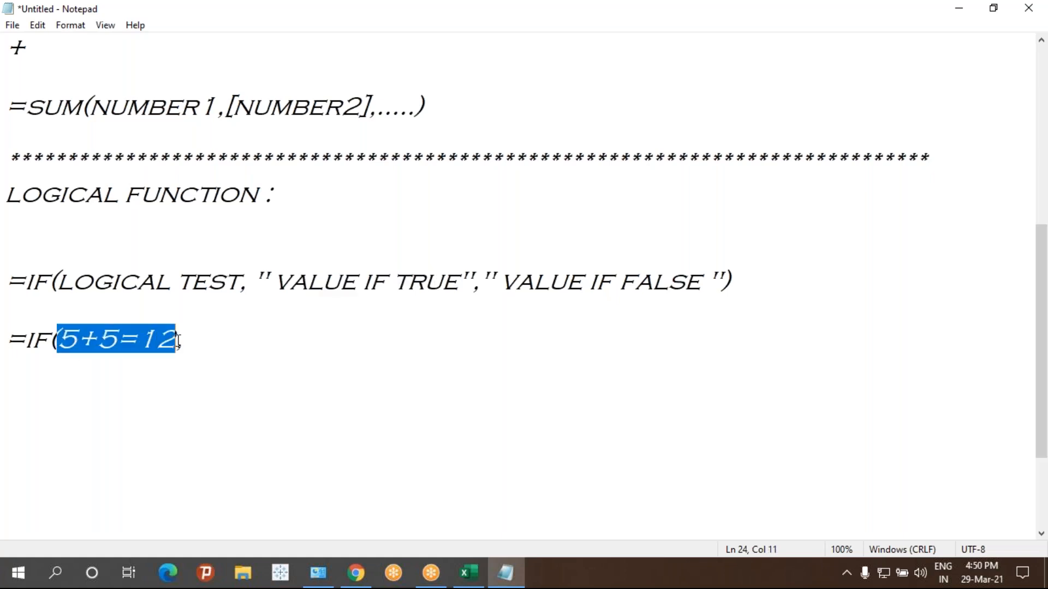
{"action": "left_click", "coordinate": [224, 340]}
{"action": "left_click_drag", "start_coordinate": [291, 282], "coordinate": [467, 299]}
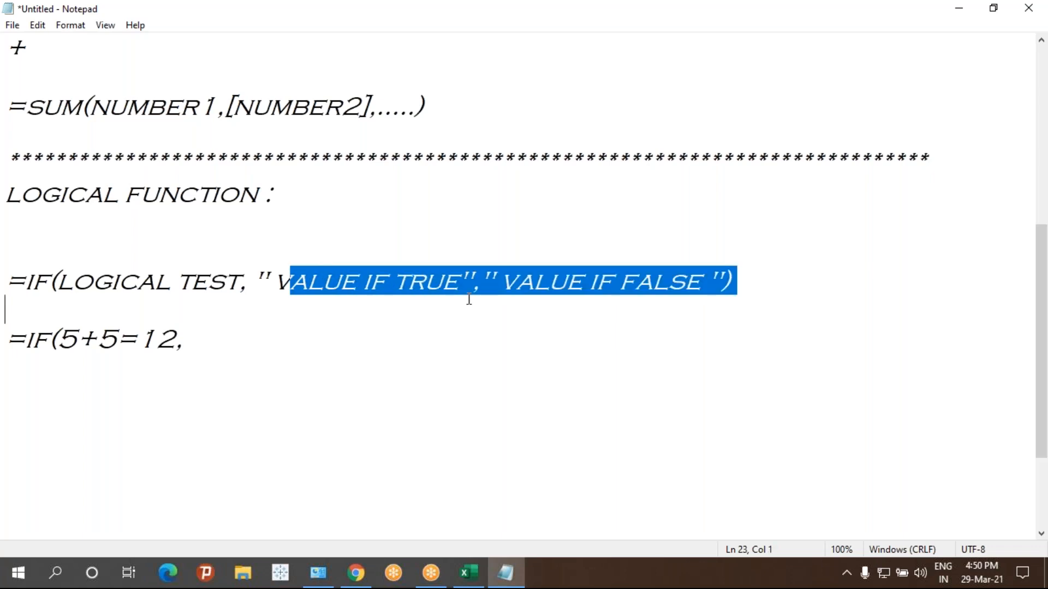
- Add "GOOD" in double quotes as the example formula's value if true, and highlight it with its quotation marks
{"action": "left_click", "coordinate": [240, 336]}
{"action": "type", "text": "\"GOOD\""}
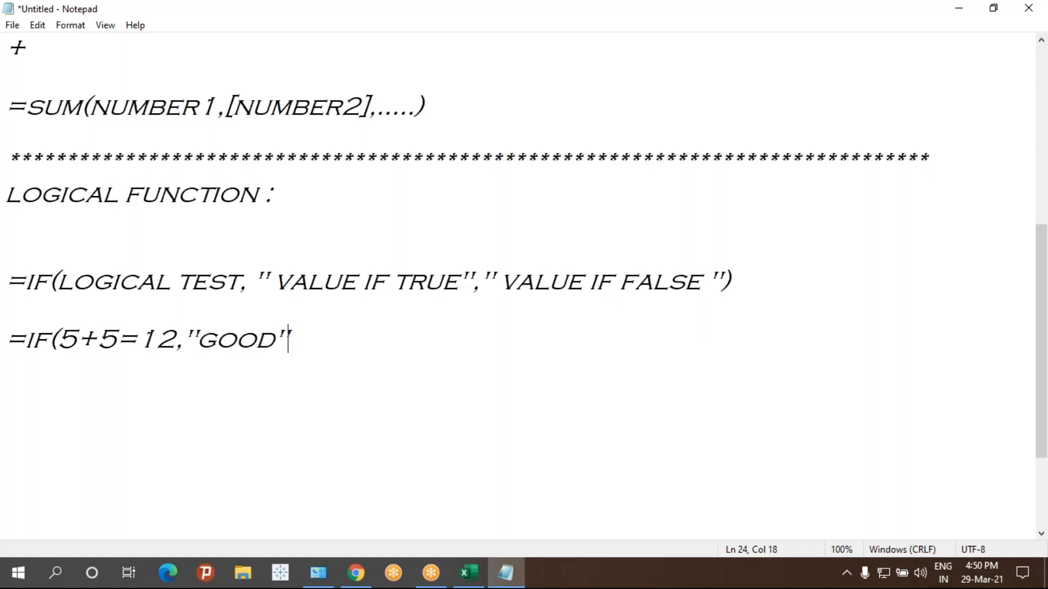
{"action": "left_click_drag", "start_coordinate": [195, 339], "coordinate": [292, 337]}
{"action": "left_click_drag", "start_coordinate": [186, 330], "coordinate": [195, 328]}
- Retype the opening and closing quotation marks around GOOD in the example formula
{"action": "left_click", "coordinate": [293, 347]}
{"action": "key", "text": "BackSpace"}
{"action": "type", "text": "'"}
{"action": "left_click", "coordinate": [200, 346]}
{"action": "key", "text": "BackSpace"}
{"action": "type", "text": "''"}
{"action": "left_click", "coordinate": [302, 336]}
{"action": "type", "text": "'"}
- Tidy the closing quotation mark after GOOD and put a comma after it on the same line
{"action": "key", "text": "Return"}
{"action": "type", "text": ","}
{"action": "key", "text": "BackSpace"}
{"action": "left_click", "coordinate": [291, 339]}
{"action": "key", "text": "Right"}
{"action": "key", "text": "BackSpace"}
{"action": "key", "text": "BackSpace"}
{"action": "type", "text": "',"}
- Highlight the 5+5=12 test, "GOOD" and the matching true and false value arguments to compare the example with the syntax
{"action": "left_click_drag", "start_coordinate": [61, 340], "coordinate": [176, 341]}
{"action": "left_click", "coordinate": [72, 334]}
{"action": "left_click_drag", "start_coordinate": [72, 334], "coordinate": [177, 342]}
{"action": "left_click", "coordinate": [249, 368]}
{"action": "left_click_drag", "start_coordinate": [304, 282], "coordinate": [297, 311]}
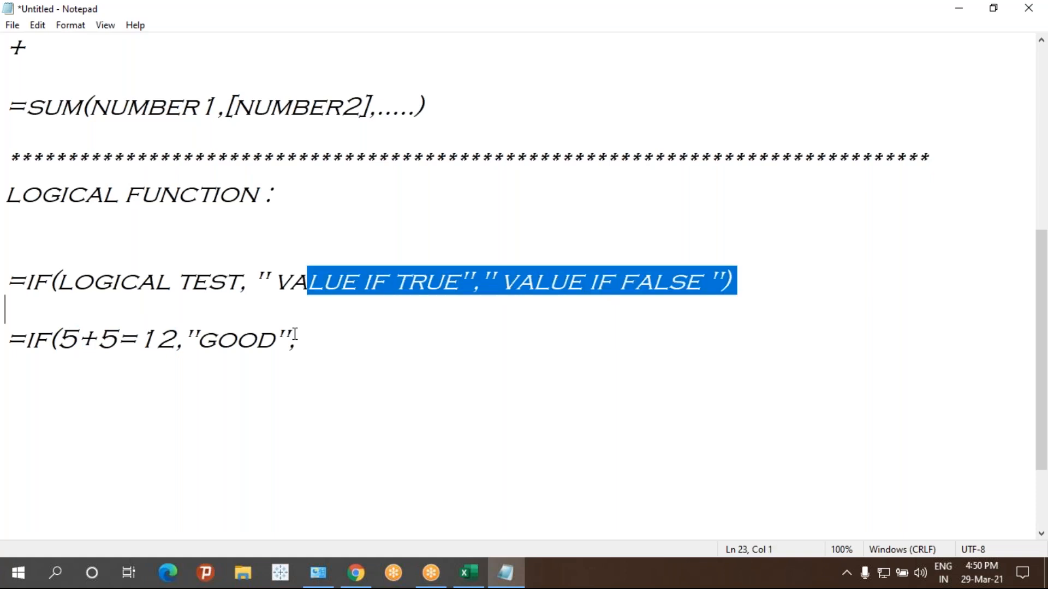
{"action": "left_click_drag", "start_coordinate": [197, 341], "coordinate": [287, 349]}
{"action": "left_click_drag", "start_coordinate": [77, 342], "coordinate": [157, 341]}
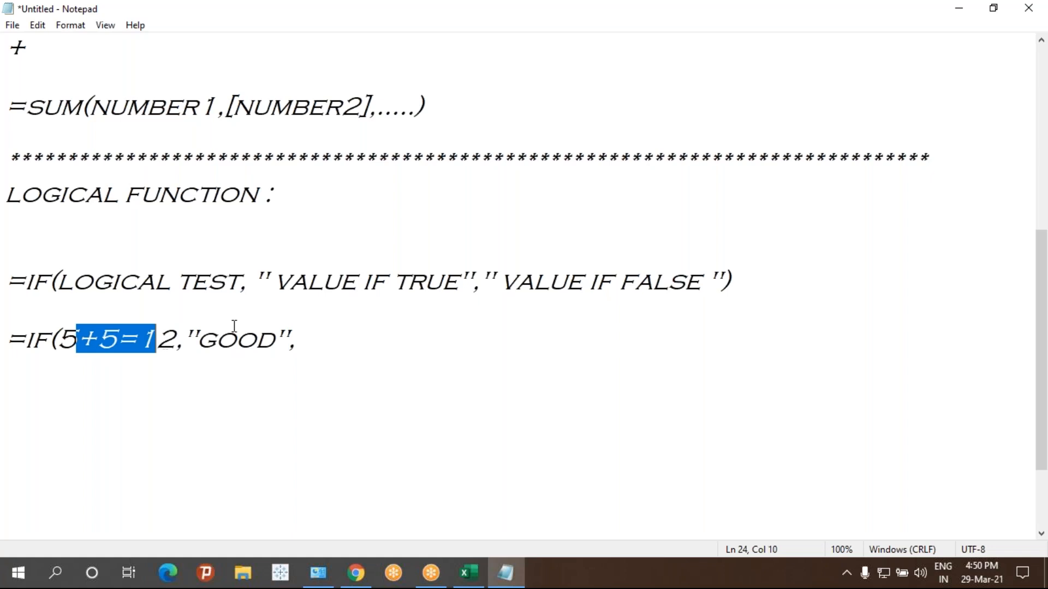
{"action": "left_click_drag", "start_coordinate": [501, 287], "coordinate": [474, 290]}
{"action": "left_click_drag", "start_coordinate": [57, 349], "coordinate": [203, 344]}
{"action": "left_click_drag", "start_coordinate": [498, 283], "coordinate": [708, 282]}
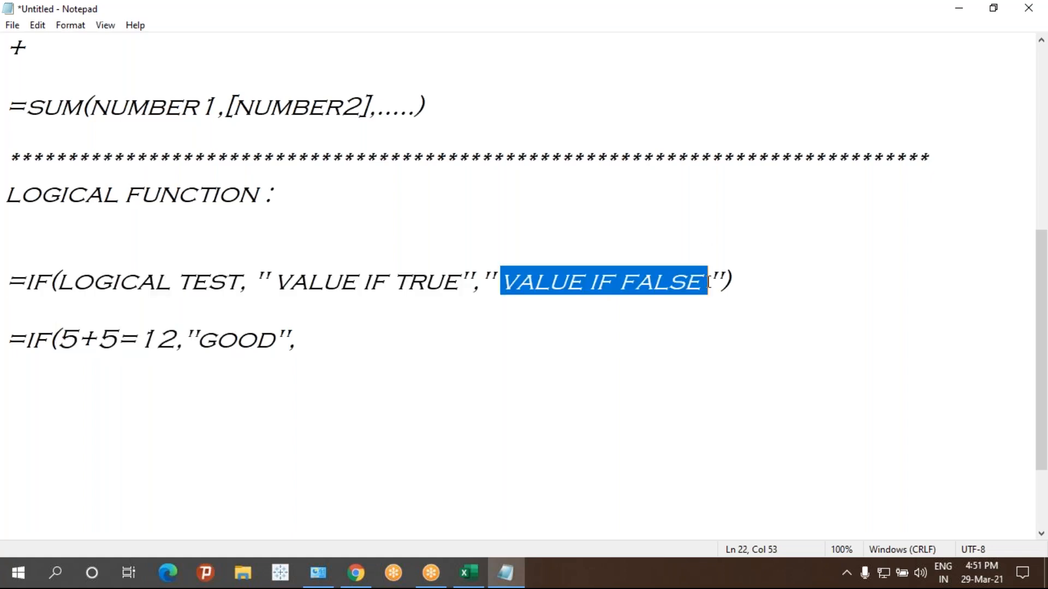
- Complete the example formula with "BAD") as the value if false and start a new line below
{"action": "left_click", "coordinate": [346, 338]}
{"action": "type", "text": "\"BAD\")"}
{"action": "key", "text": "Return"}
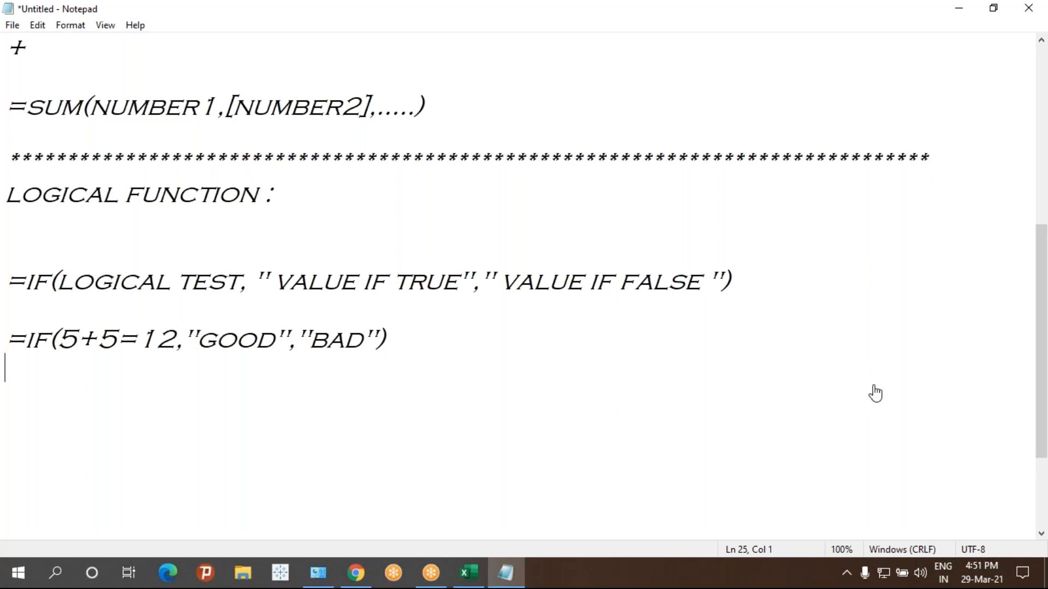
- Switch to the Excel workbook and start an IF formula in cell F51 with the logical test 5+5=12
{"action": "left_click", "coordinate": [1045, 453]}
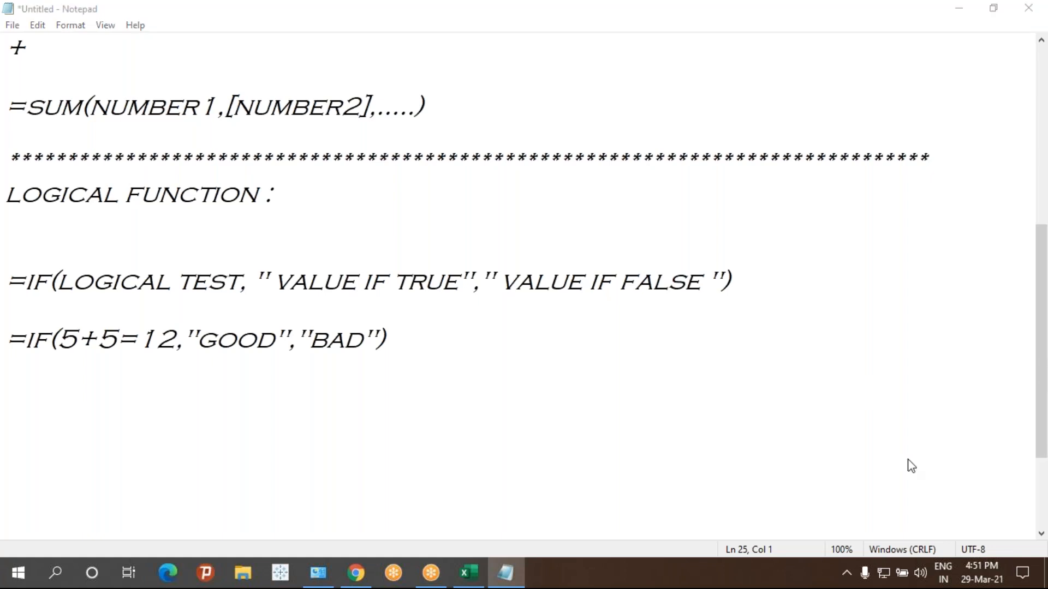
{"action": "left_click", "coordinate": [468, 573]}
{"action": "left_click", "coordinate": [208, 173]}
{"action": "left_click", "coordinate": [327, 240]}
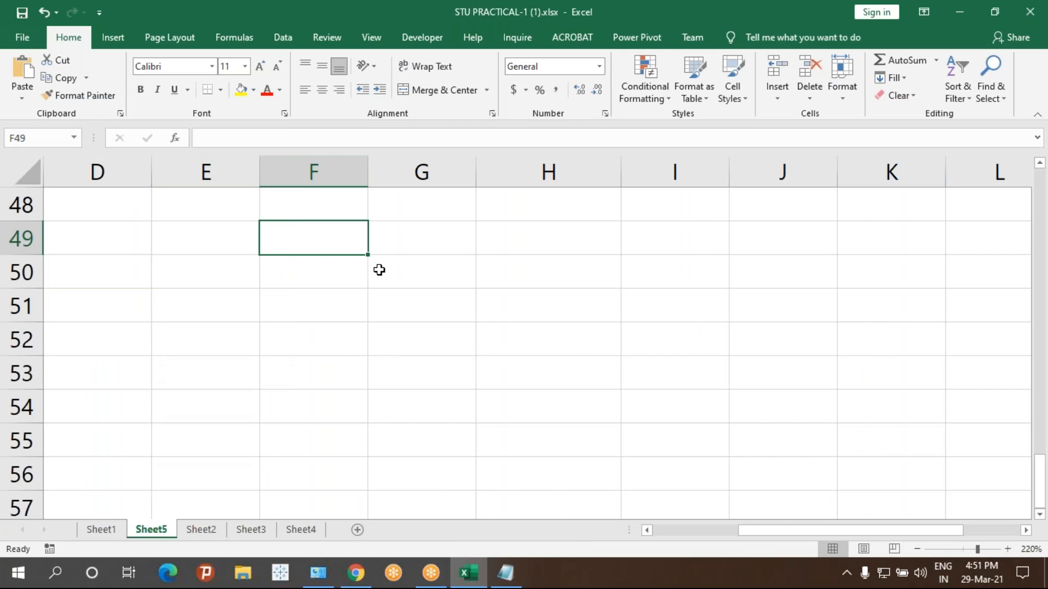
{"action": "left_click", "coordinate": [322, 302]}
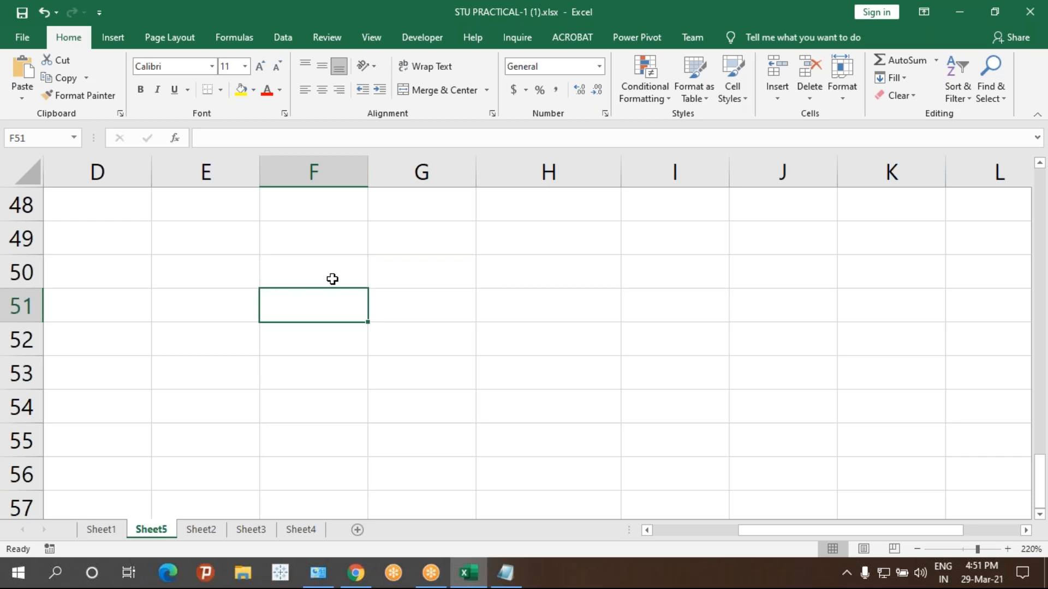
{"action": "type", "text": "=if"}
{"action": "key", "text": "Tab"}
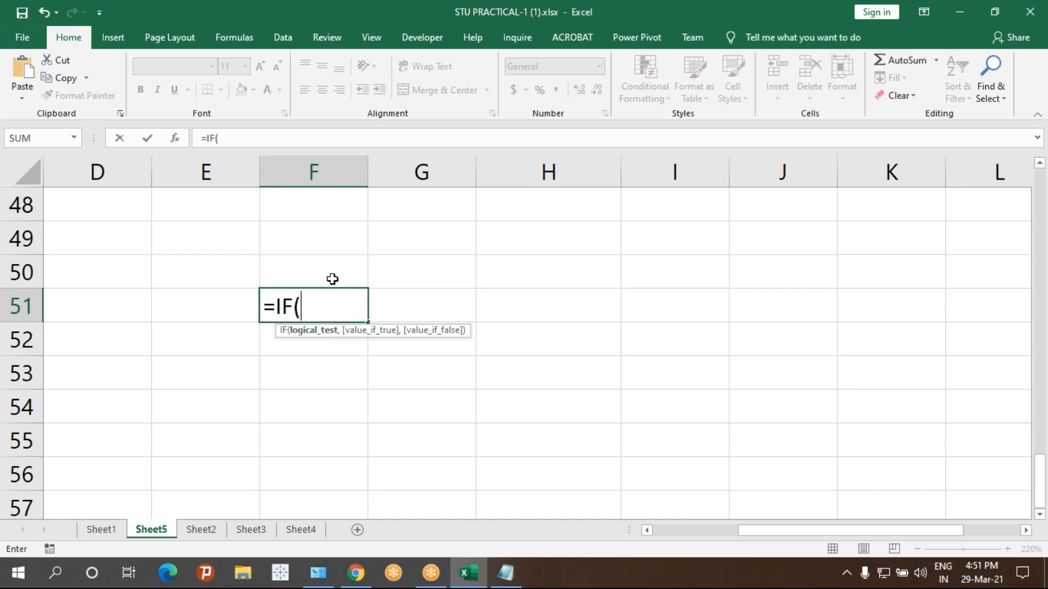
{"action": "type", "text": "5+5="}
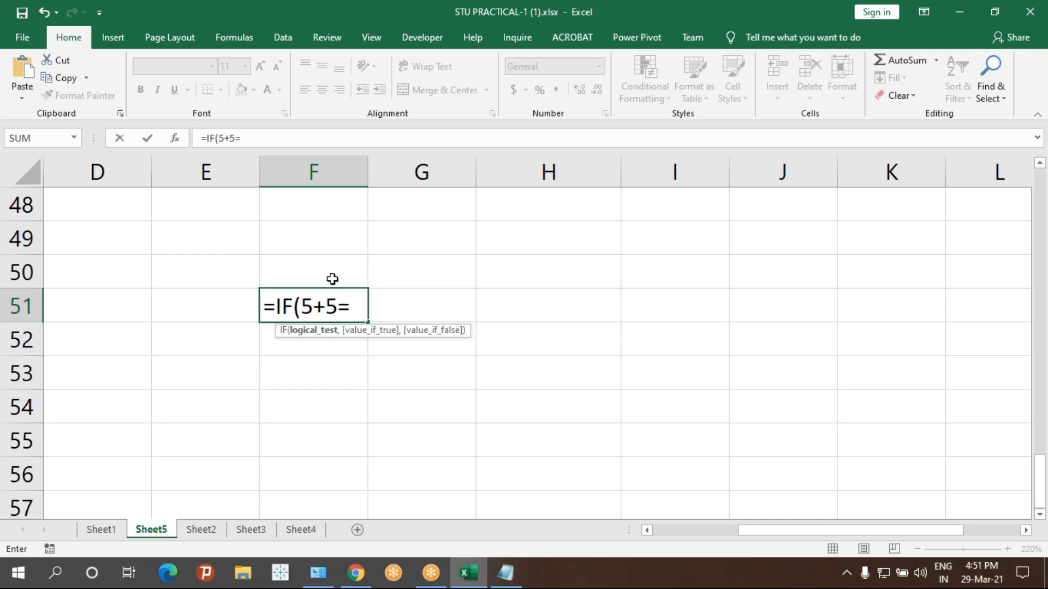
{"action": "type", "text": "12,"}
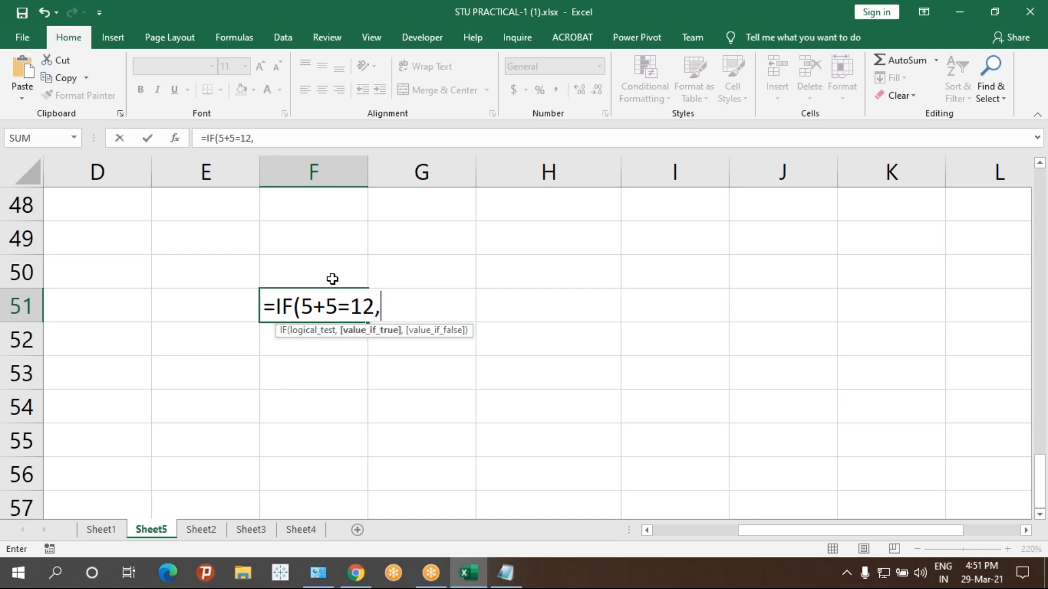
{"action": "key", "text": "BackSpace"}
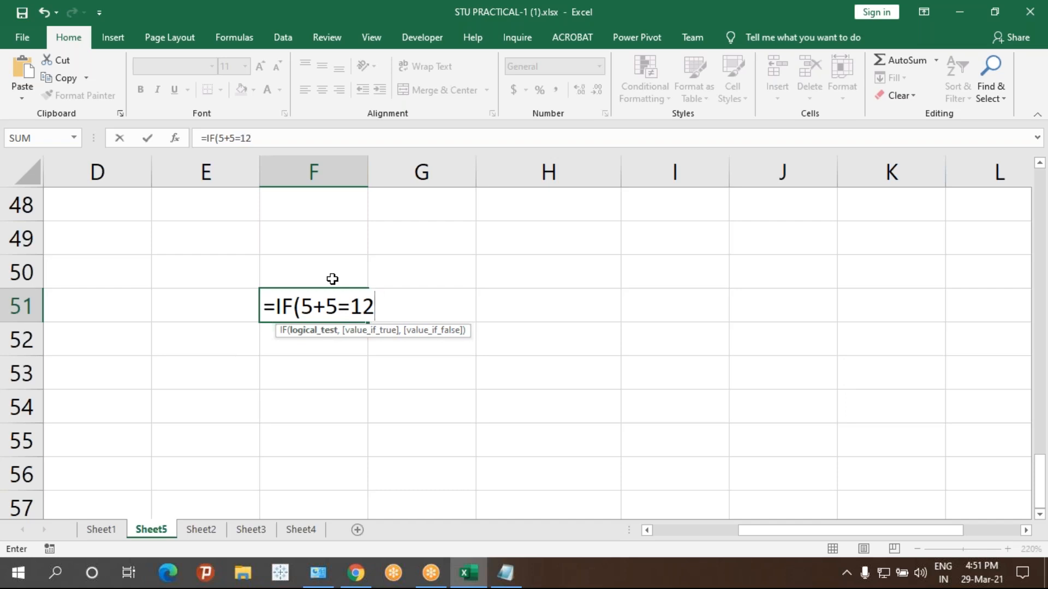
{"action": "left_click_drag", "start_coordinate": [300, 309], "coordinate": [374, 306]}
{"action": "left_click", "coordinate": [375, 307]}
{"action": "type", "text": ","}
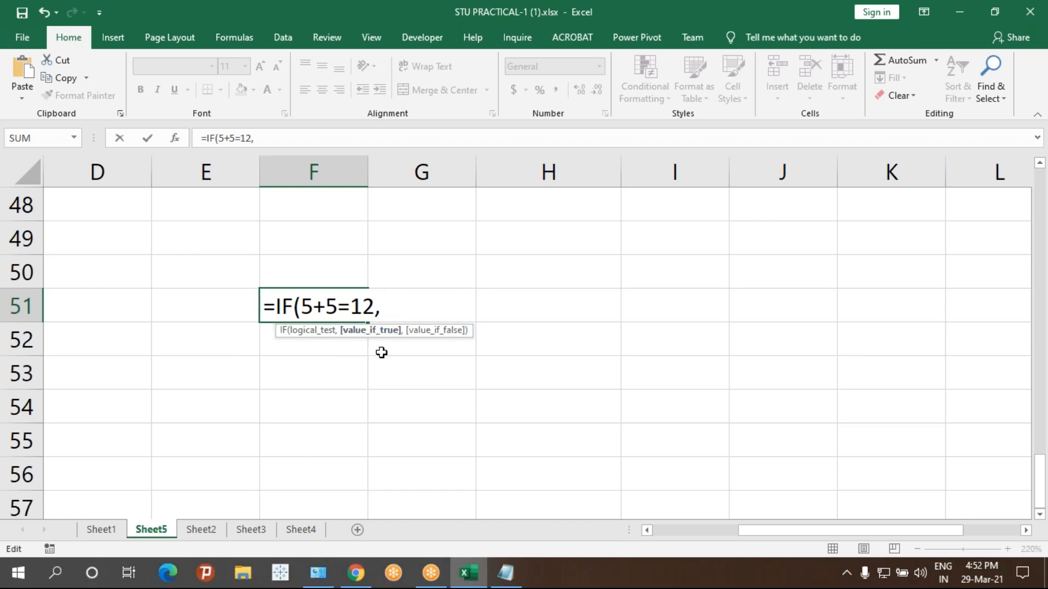
- Add "GOOD" in capitals as the formula's value if true, followed by the argument separator
{"action": "type", "text": "\"good"}
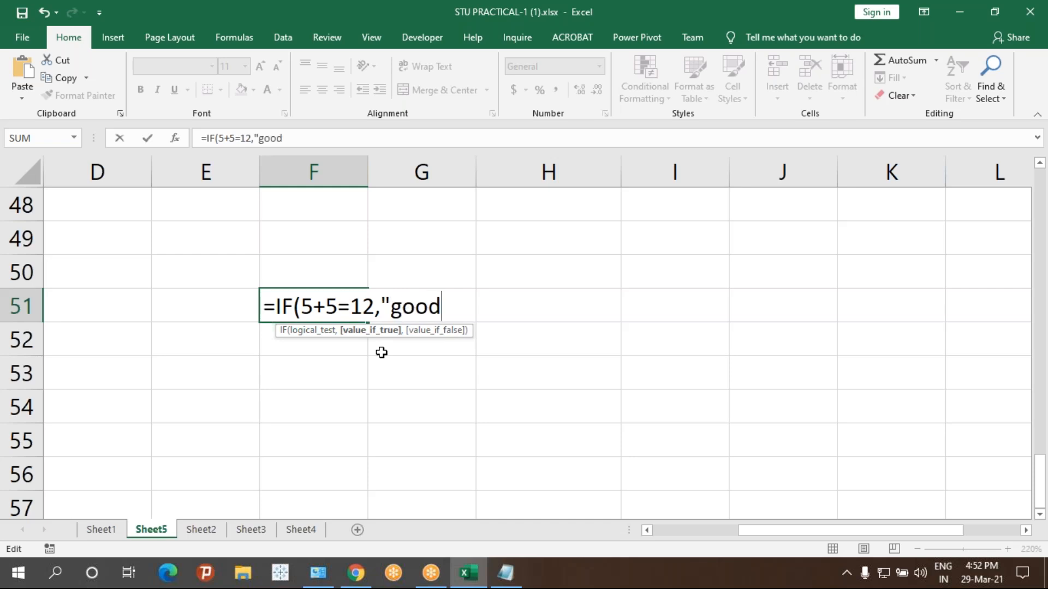
{"action": "key", "text": "BackSpace"}
{"action": "key", "text": "BackSpace"}
{"action": "key", "text": "BackSpace"}
{"action": "key", "text": "BackSpace"}
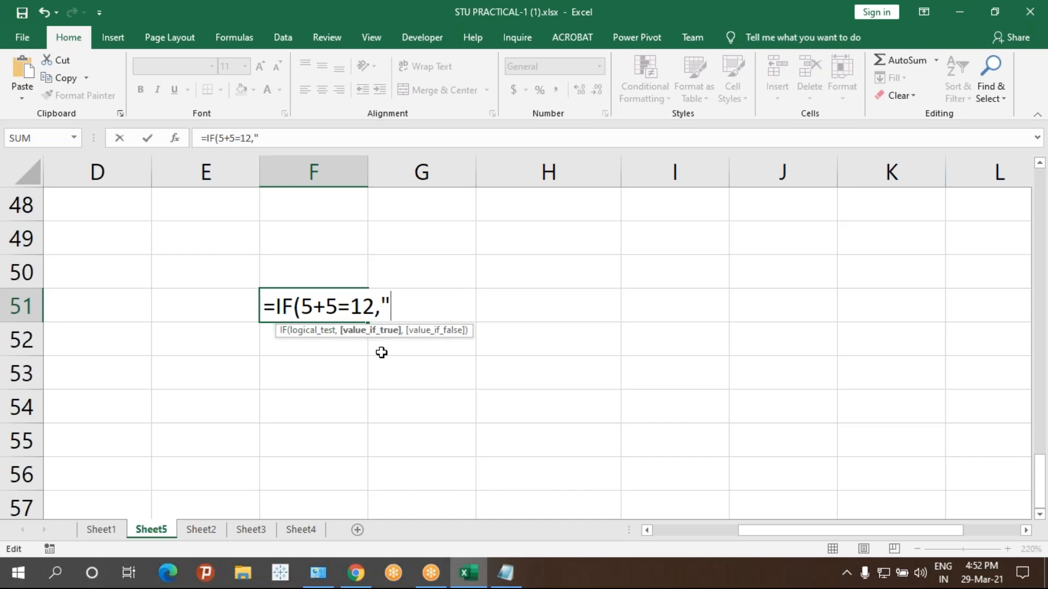
{"action": "type", "text": "GOOD"}
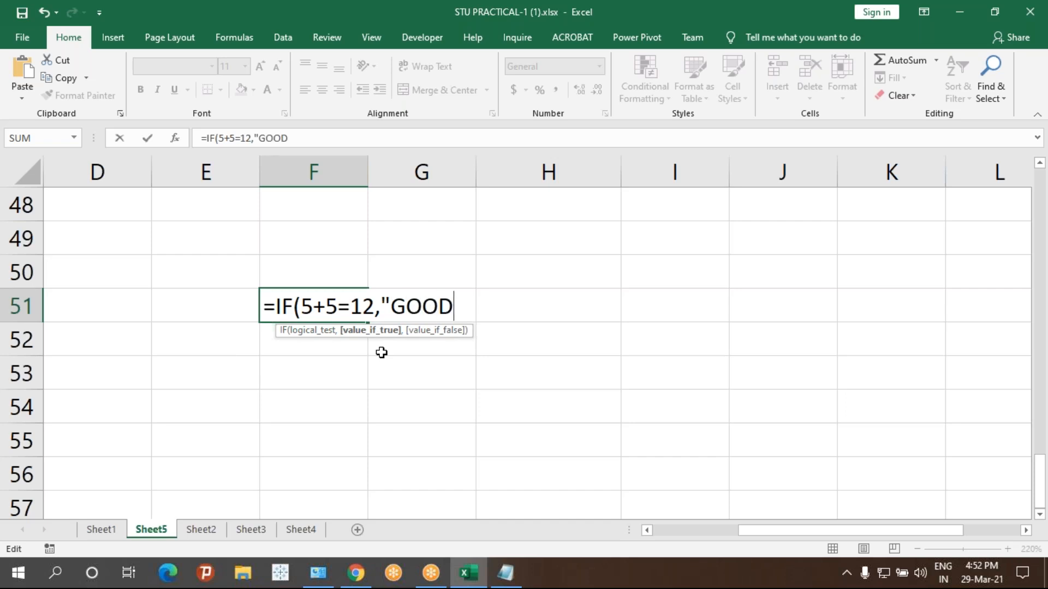
{"action": "type", "text": "\",L"}
{"action": "key", "text": "BackSpace"}
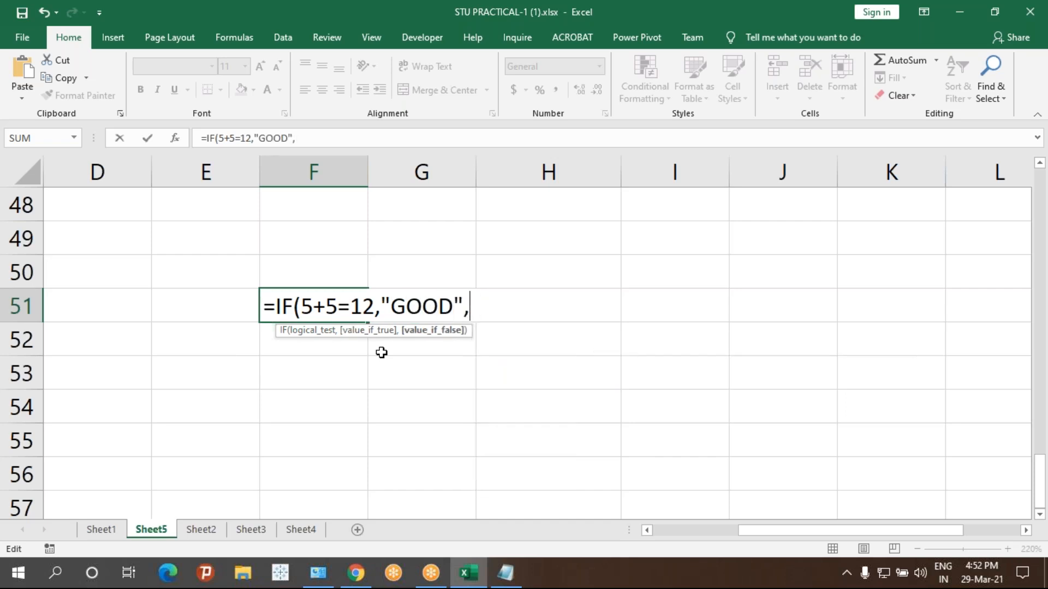
{"action": "key", "text": "BackSpace"}
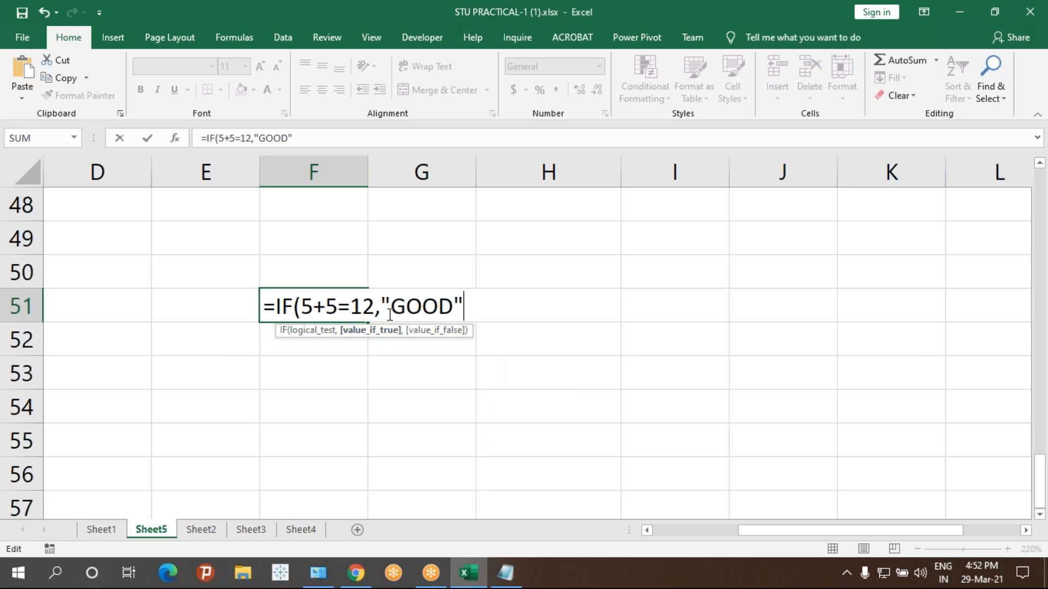
{"action": "type", "text": ","}
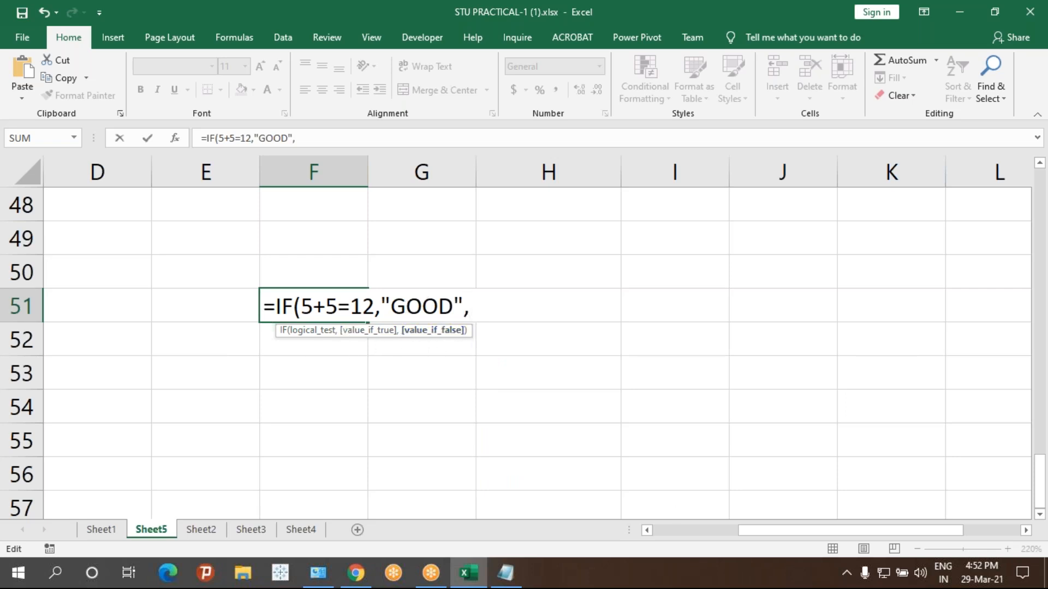
- Add "BAD" as the value if false, close the parenthesis and enter the IF formula
{"action": "type", "text": "\"BAD"}
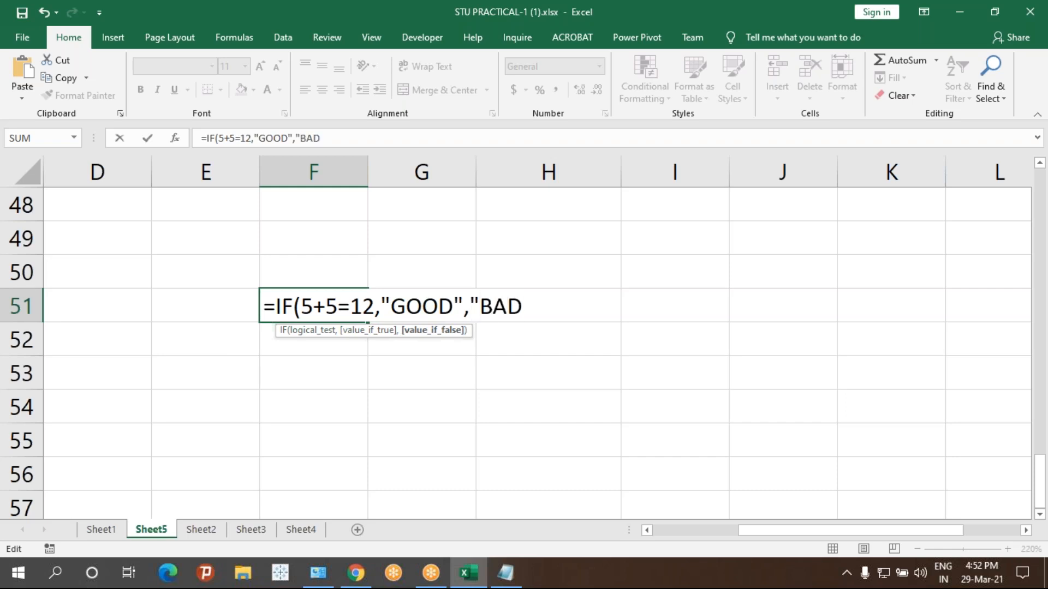
{"action": "type", "text": "\""}
{"action": "type", "text": ")"}
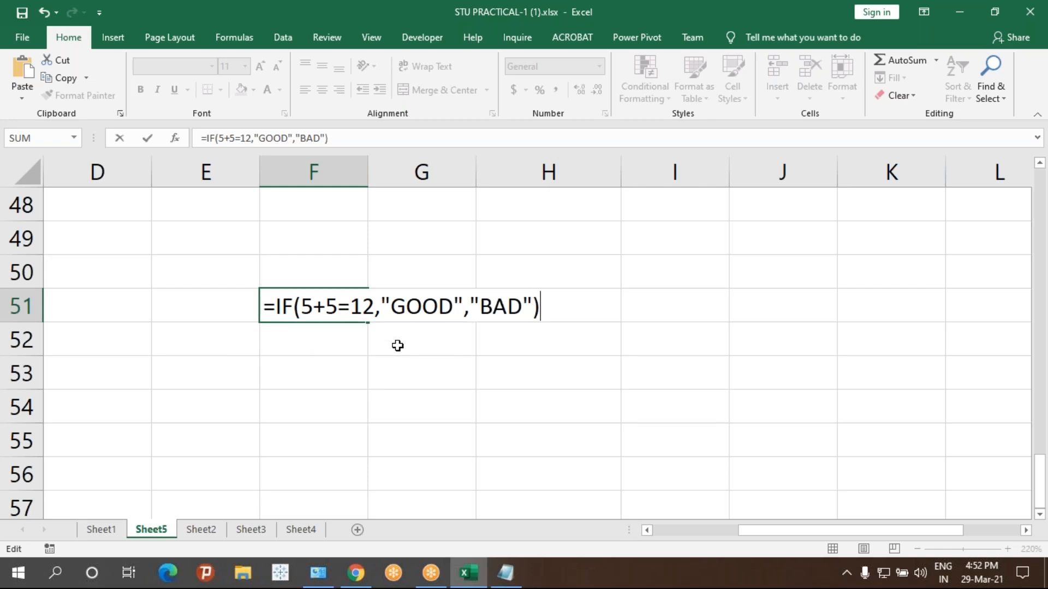
{"action": "key", "text": "Return"}
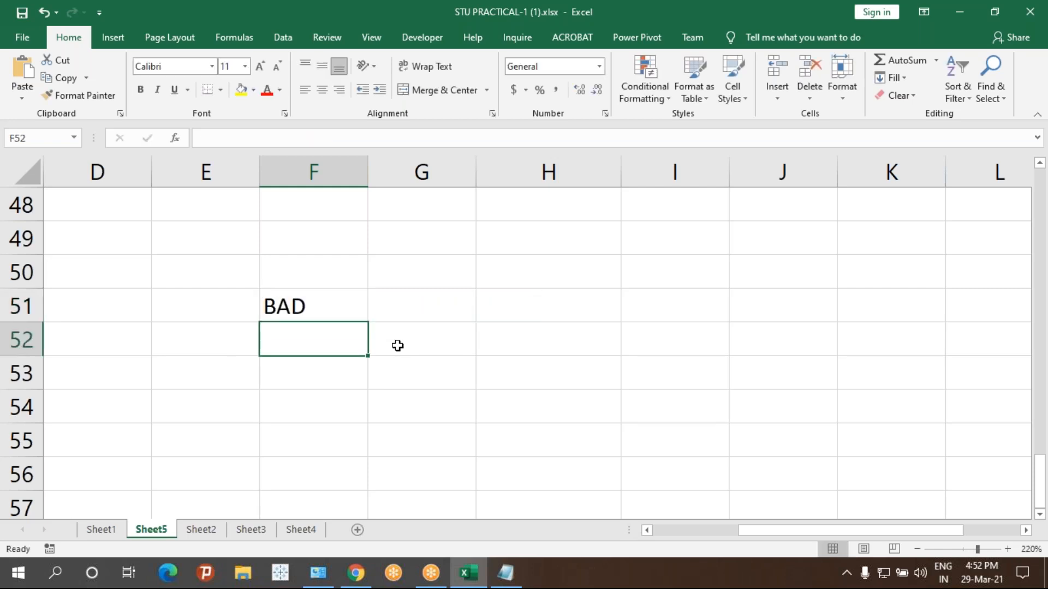
{"action": "key", "text": "Up"}
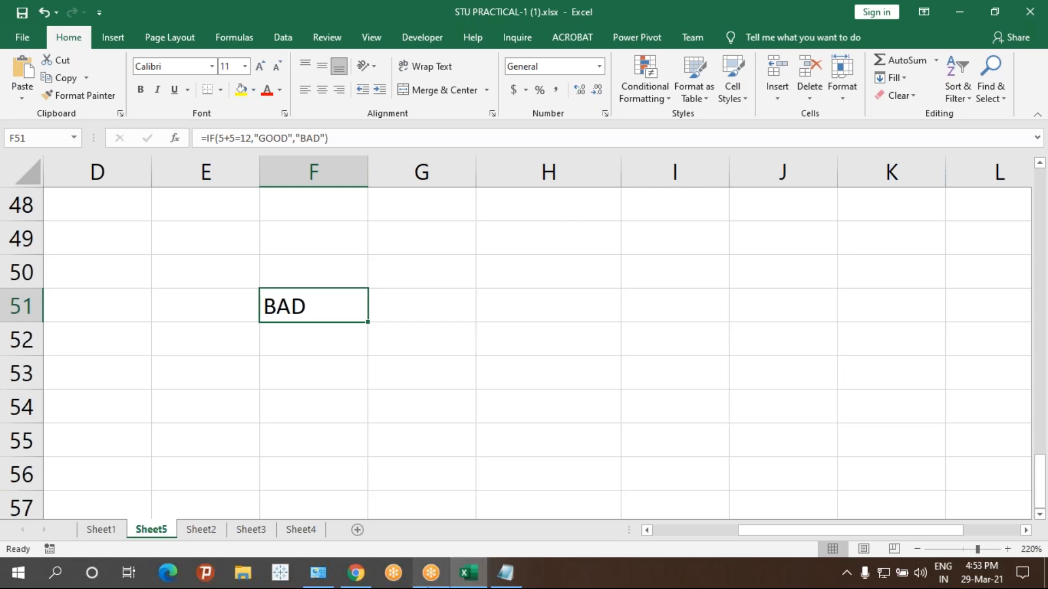
{"action": "left_click", "coordinate": [567, 329]}
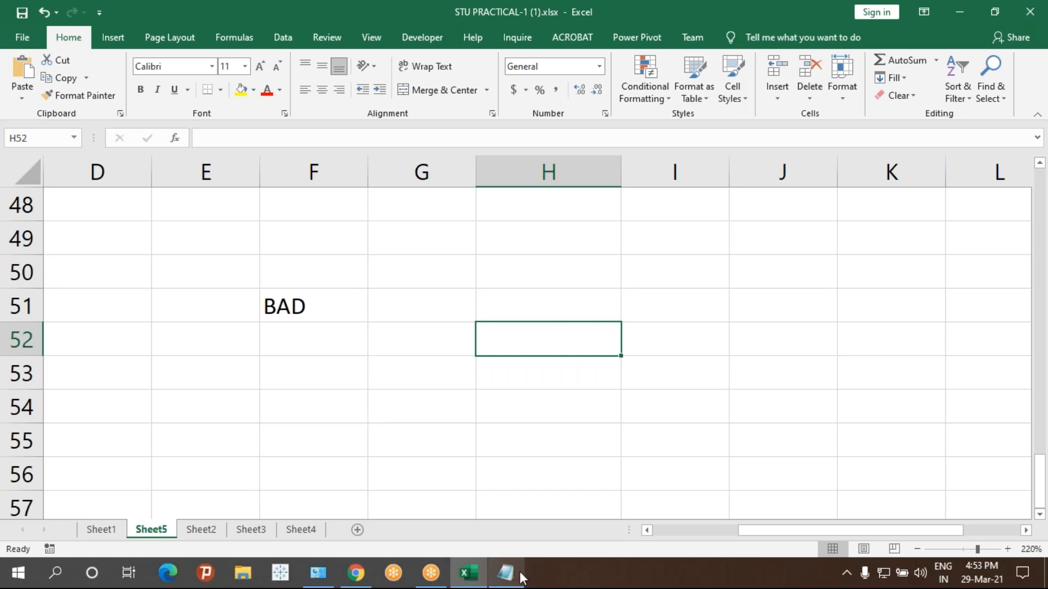
{"action": "mouse_move", "coordinate": [515, 576]}
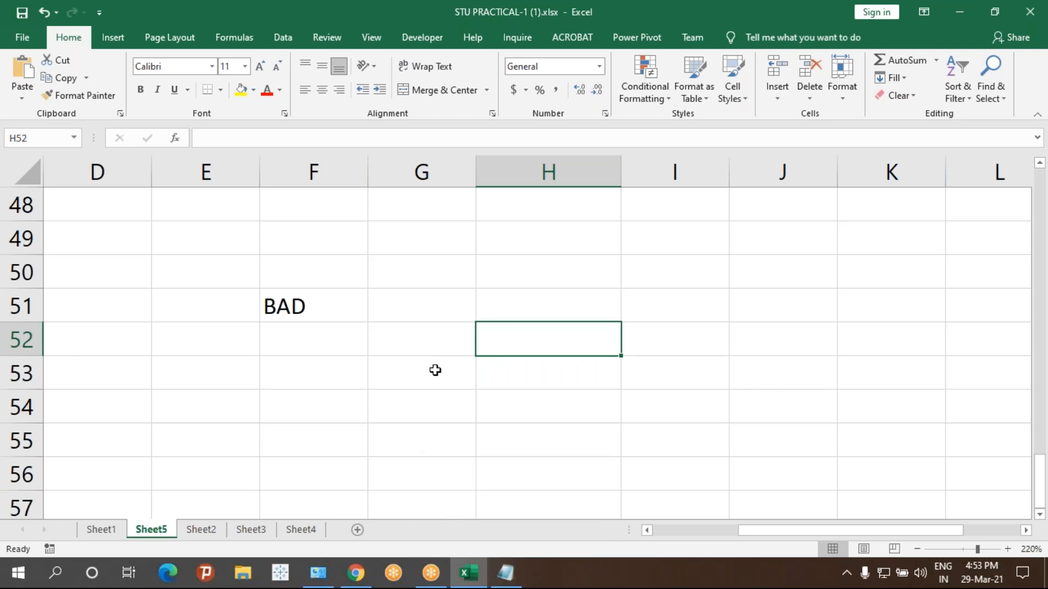
{"action": "left_click", "coordinate": [404, 333]}
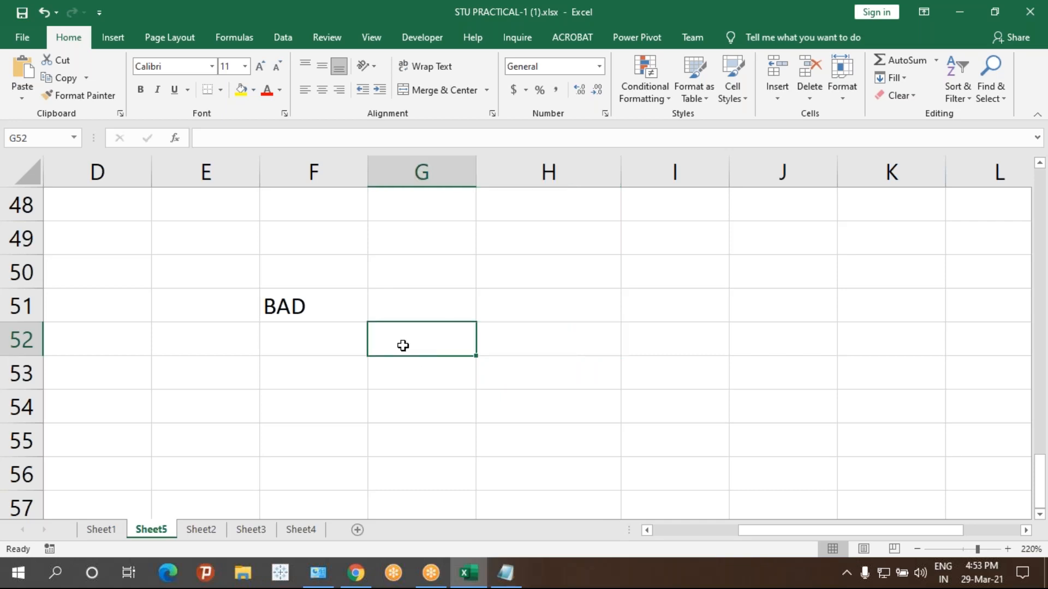
{"action": "scroll", "coordinate": [403, 370], "scroll_direction": "down", "scroll_amount": 1}
{"action": "left_click", "coordinate": [417, 270]}
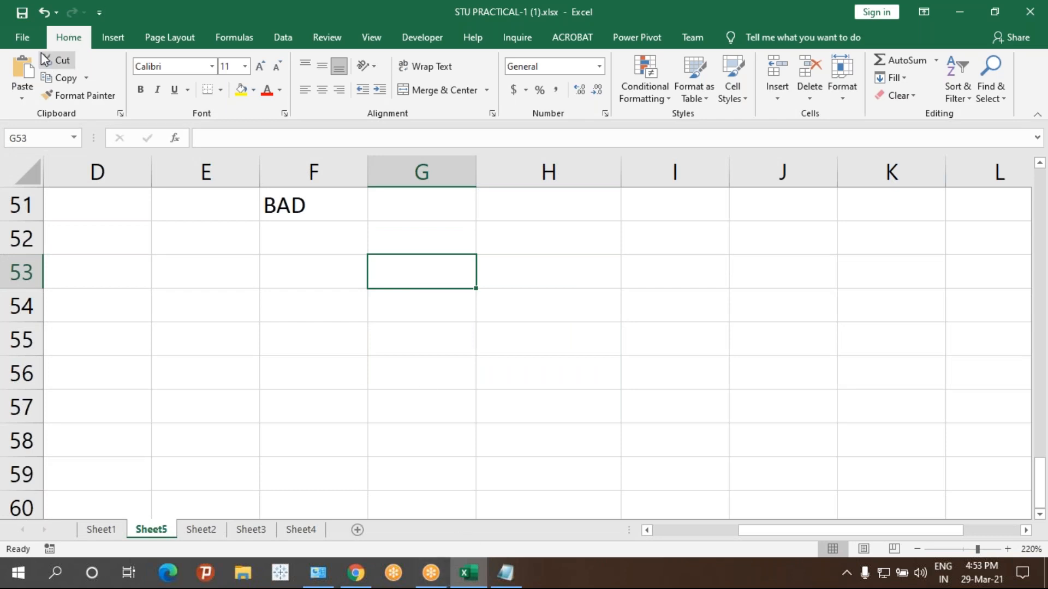
- Browse to the Documents folder and open the workbook tableau pitvot.xlsx
{"action": "left_click", "coordinate": [23, 37]}
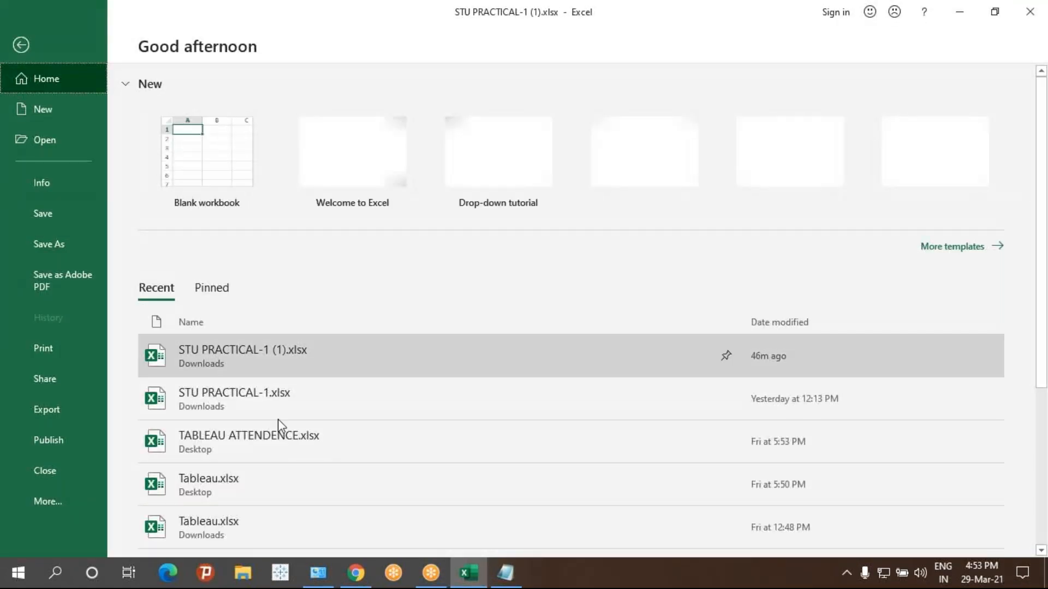
{"action": "scroll", "coordinate": [277, 419], "scroll_direction": "down", "scroll_amount": 5}
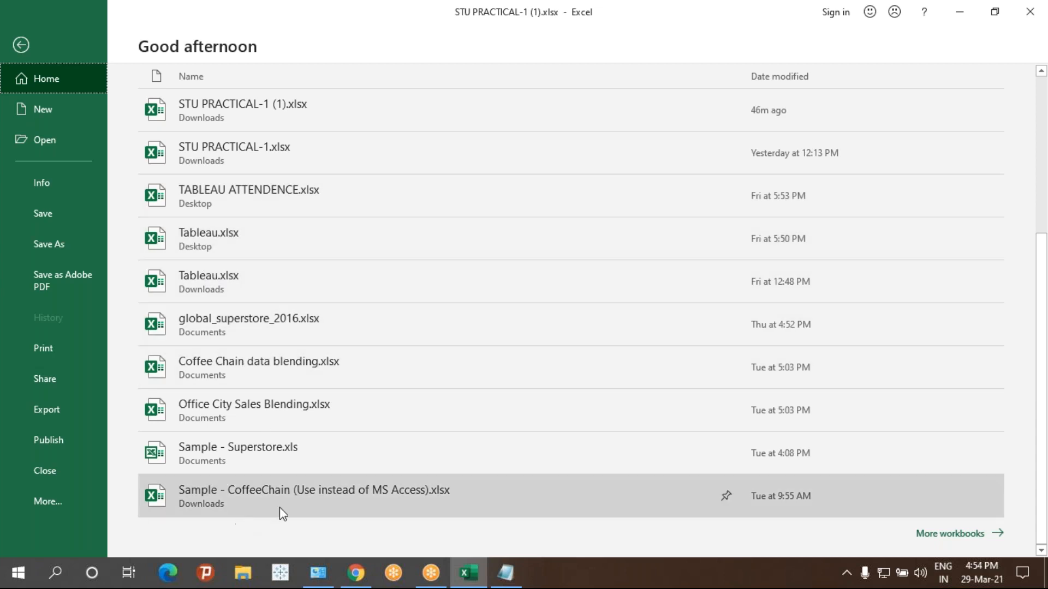
{"action": "scroll", "coordinate": [311, 388], "scroll_direction": "up", "scroll_amount": 2}
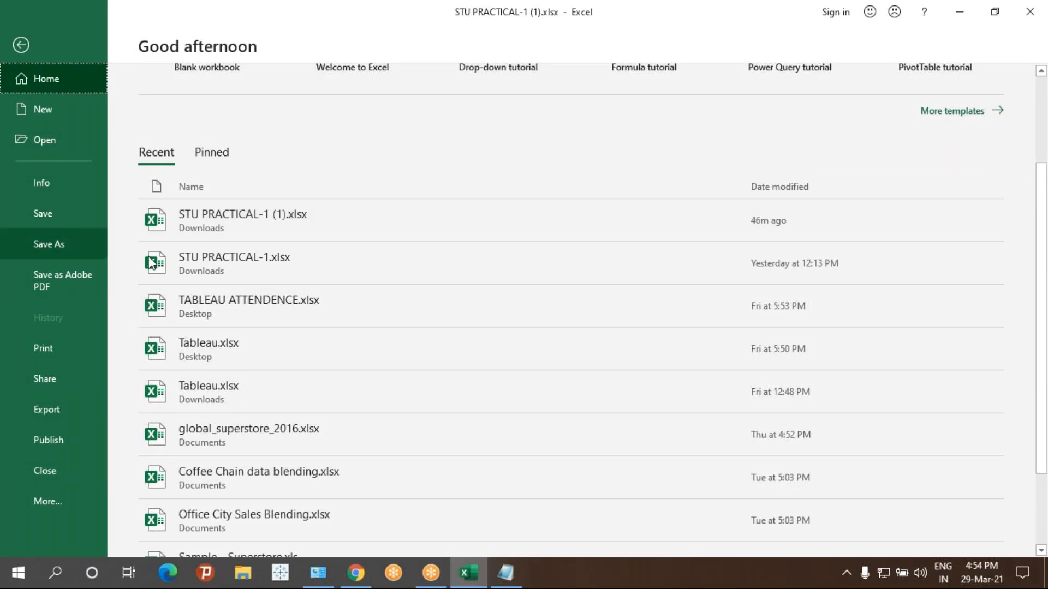
{"action": "left_click", "coordinate": [47, 142]}
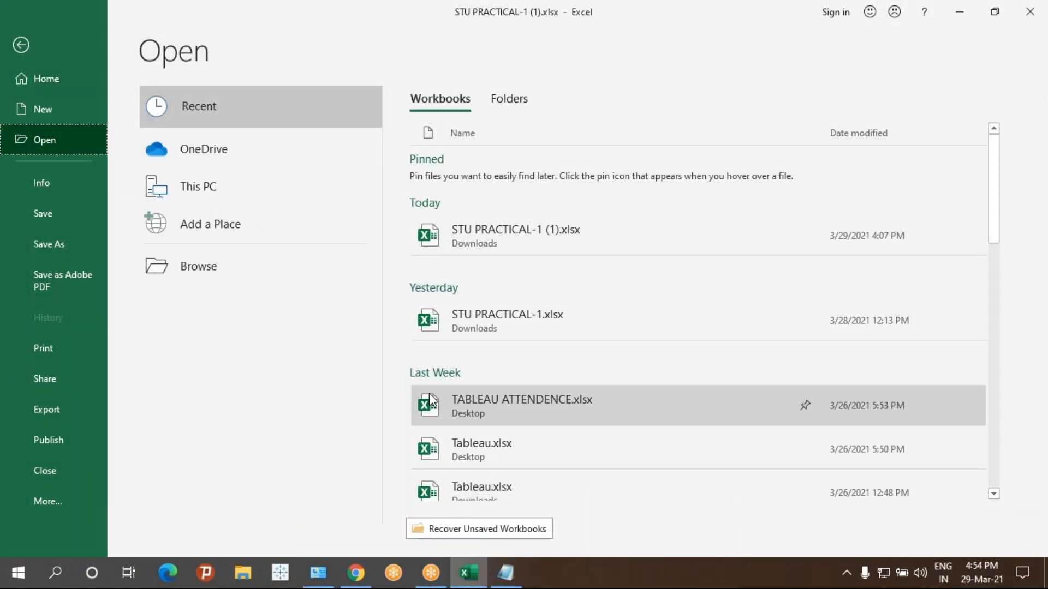
{"action": "left_click", "coordinate": [229, 270]}
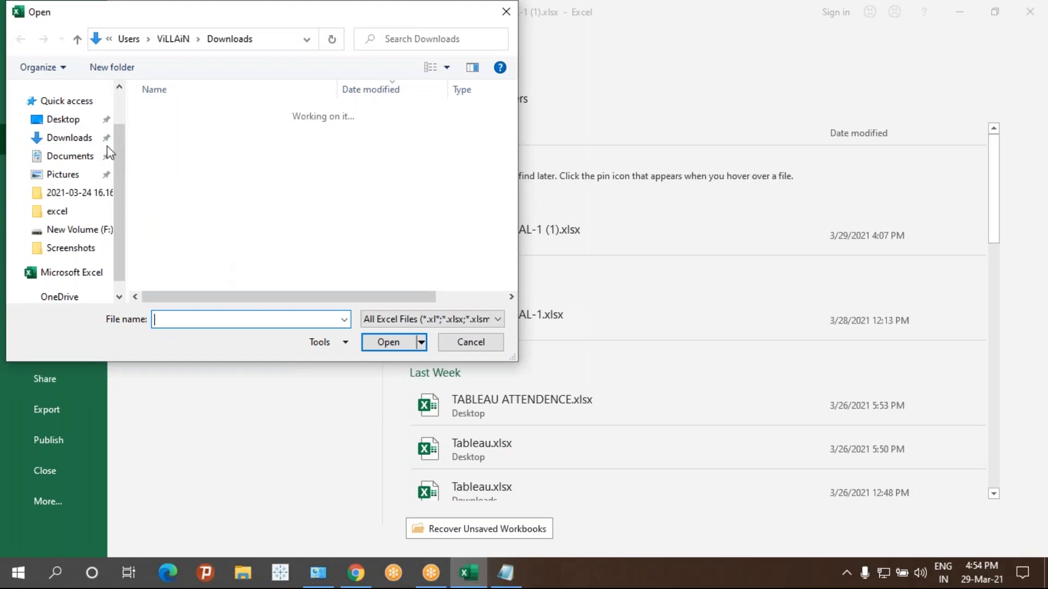
{"action": "scroll", "coordinate": [107, 145], "scroll_direction": "down", "scroll_amount": 2}
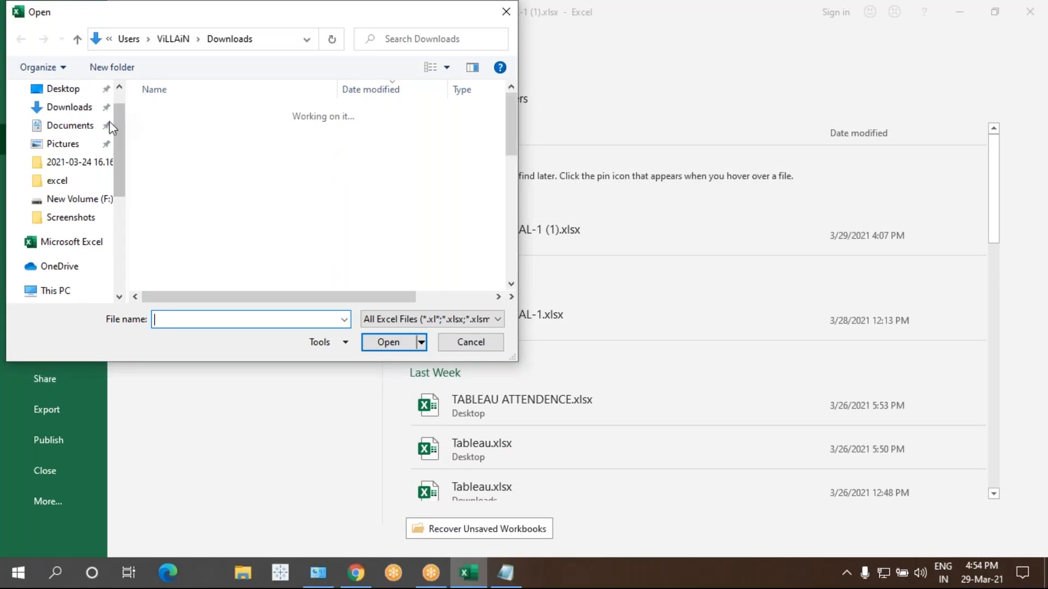
{"action": "left_click", "coordinate": [67, 127]}
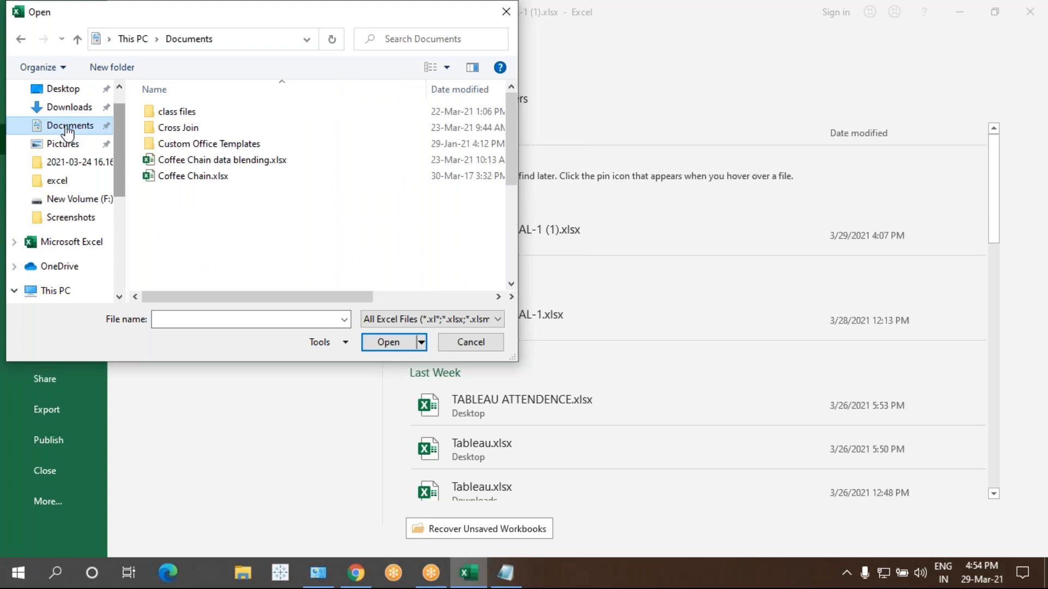
{"action": "scroll", "coordinate": [227, 267], "scroll_direction": "down", "scroll_amount": 3}
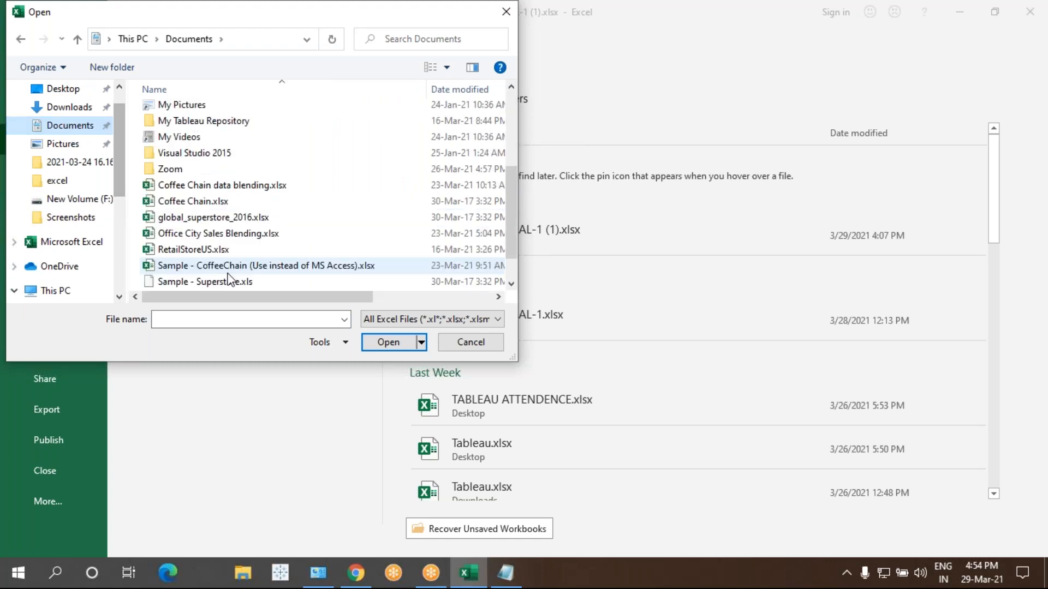
{"action": "left_click", "coordinate": [227, 267]}
{"action": "scroll", "coordinate": [226, 268], "scroll_direction": "down", "scroll_amount": 1}
{"action": "left_click", "coordinate": [211, 284]}
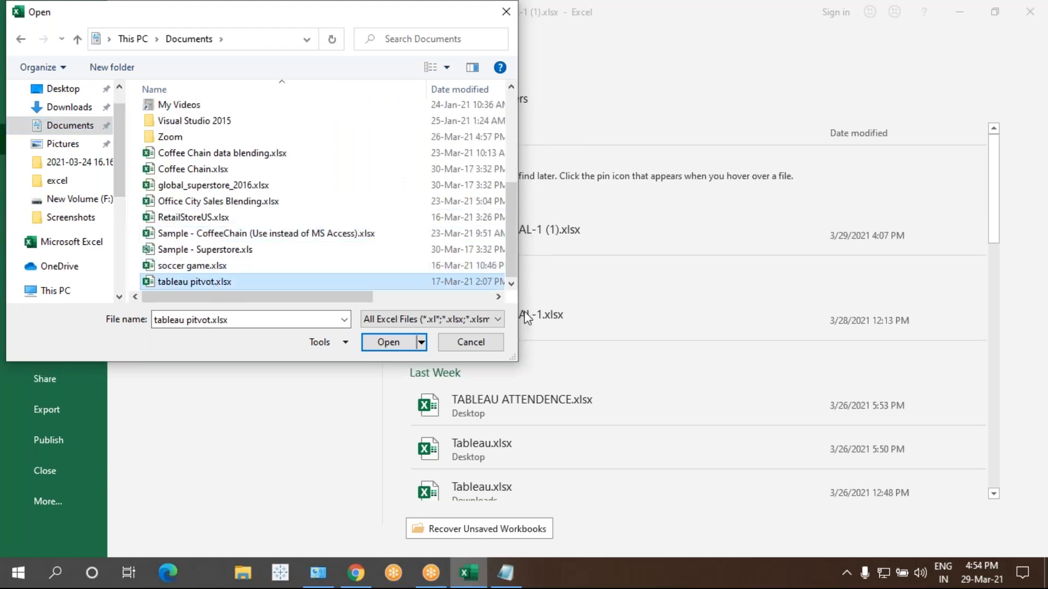
{"action": "left_click", "coordinate": [381, 340]}
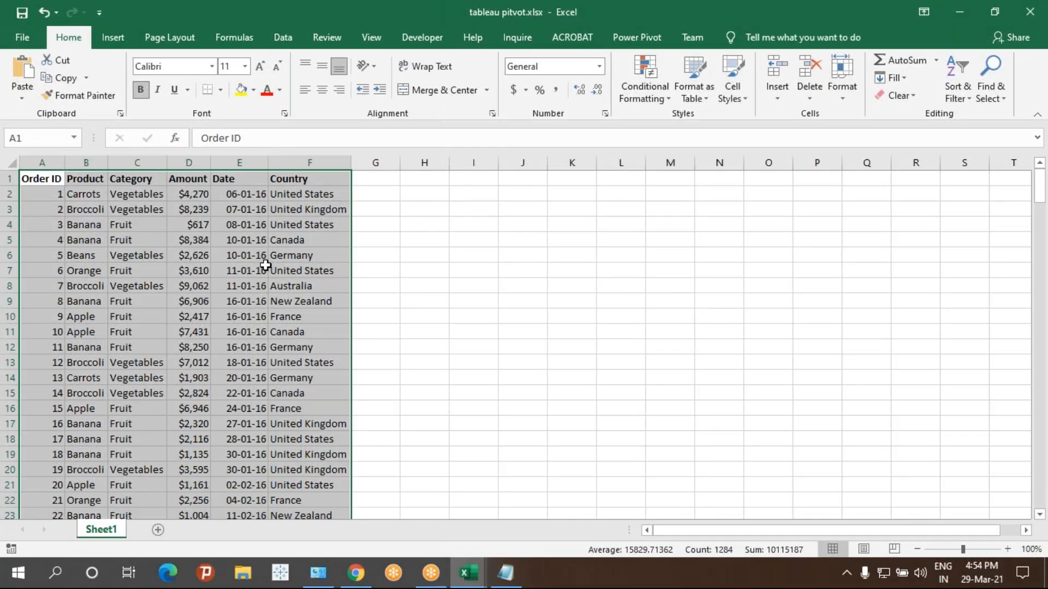
{"action": "left_click", "coordinate": [226, 288]}
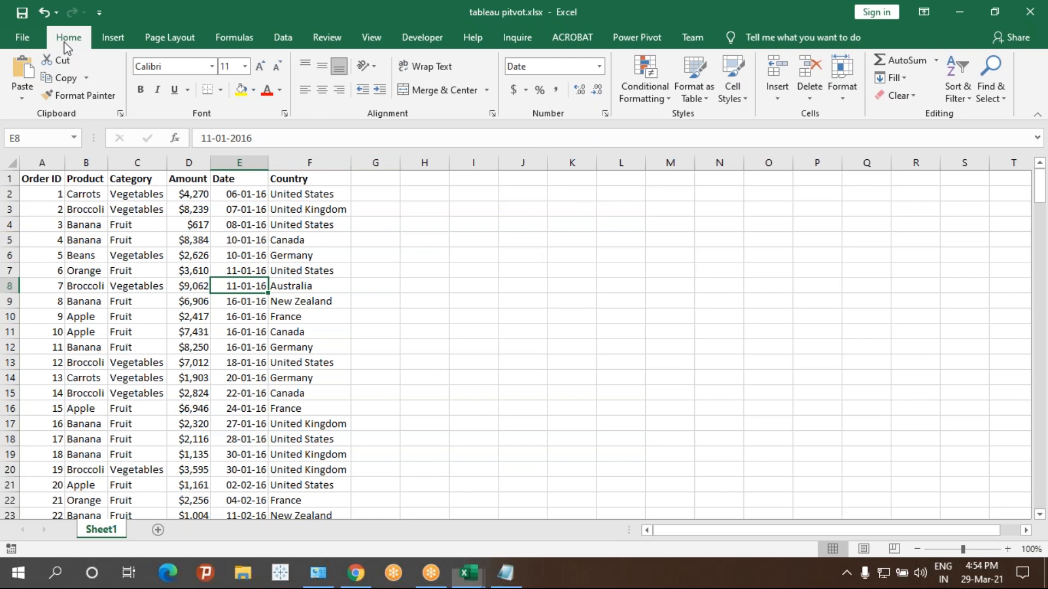
{"action": "key", "text": "alt+Tab"}
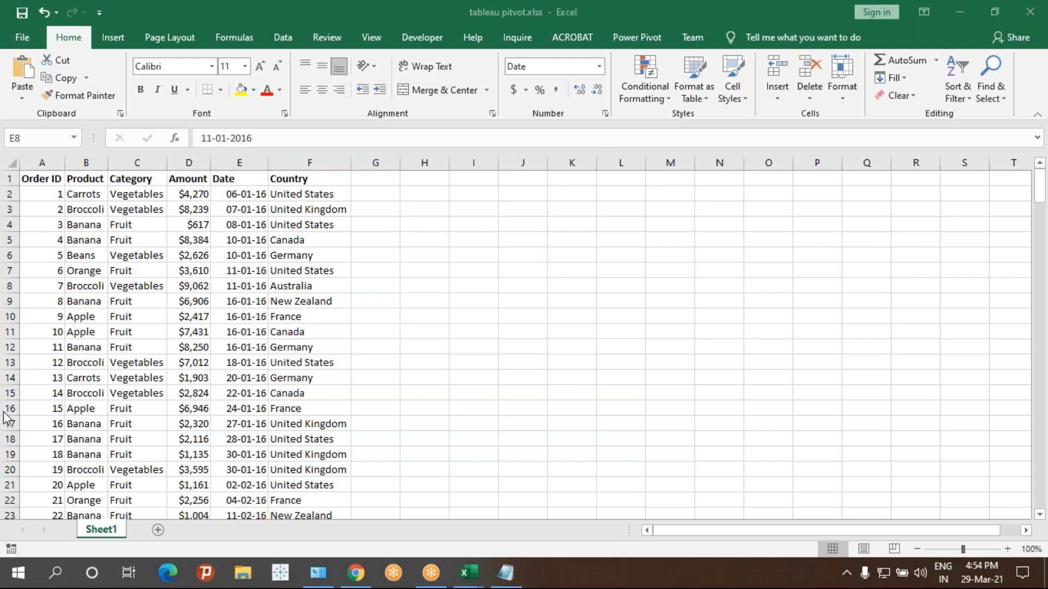
{"action": "key", "text": "alt+Tab"}
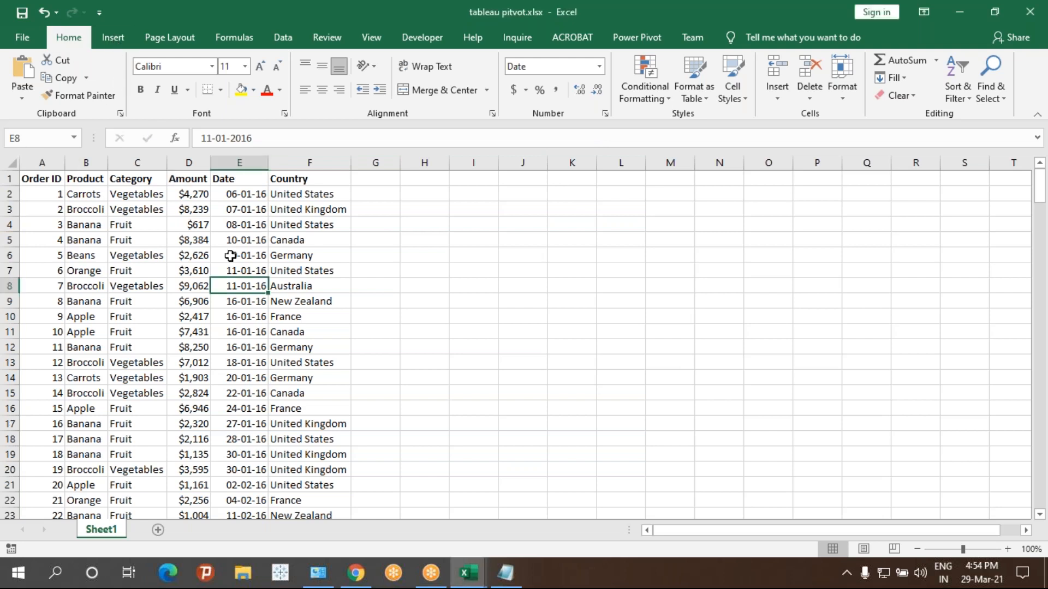
- Insert a PivotTable from Sheet1!$A$1:$F$214 into the existing worksheet at cell H8
{"action": "left_click", "coordinate": [112, 37]}
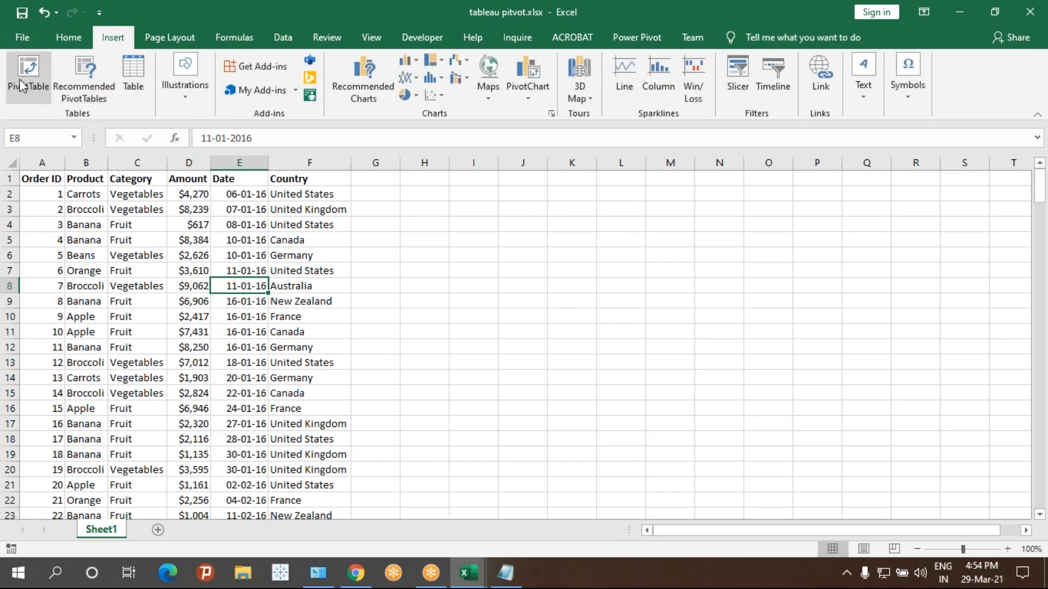
{"action": "left_click", "coordinate": [28, 76]}
{"action": "left_click", "coordinate": [633, 394]}
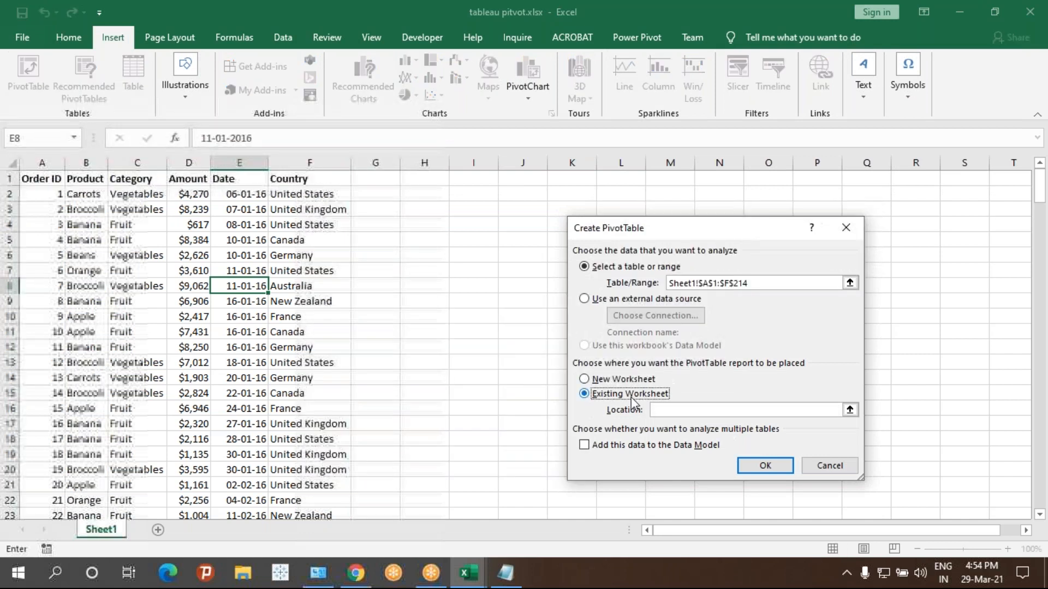
{"action": "left_click", "coordinate": [696, 410]}
{"action": "left_click", "coordinate": [420, 286]}
{"action": "left_click", "coordinate": [763, 467]}
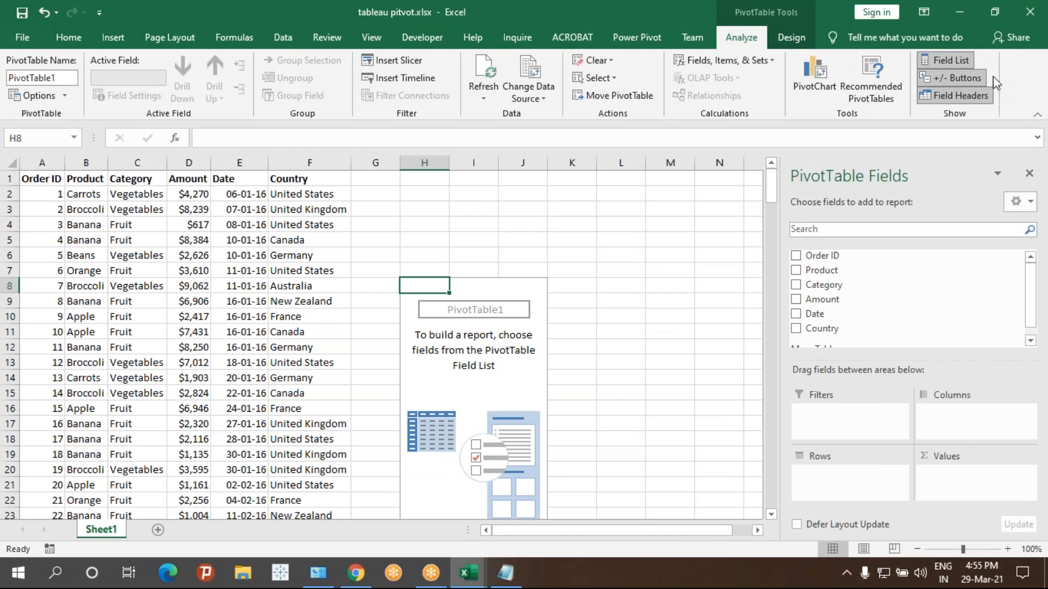
- Build the PivotTable with Country as the rows and the sum of Amount as the values
{"action": "left_click", "coordinate": [1026, 37]}
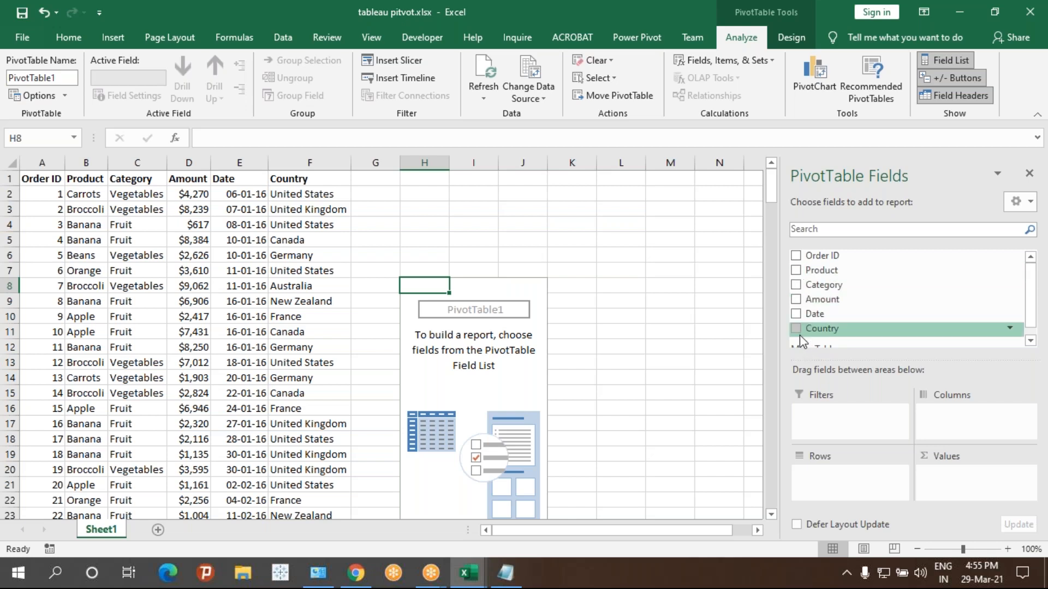
{"action": "left_click", "coordinate": [796, 329]}
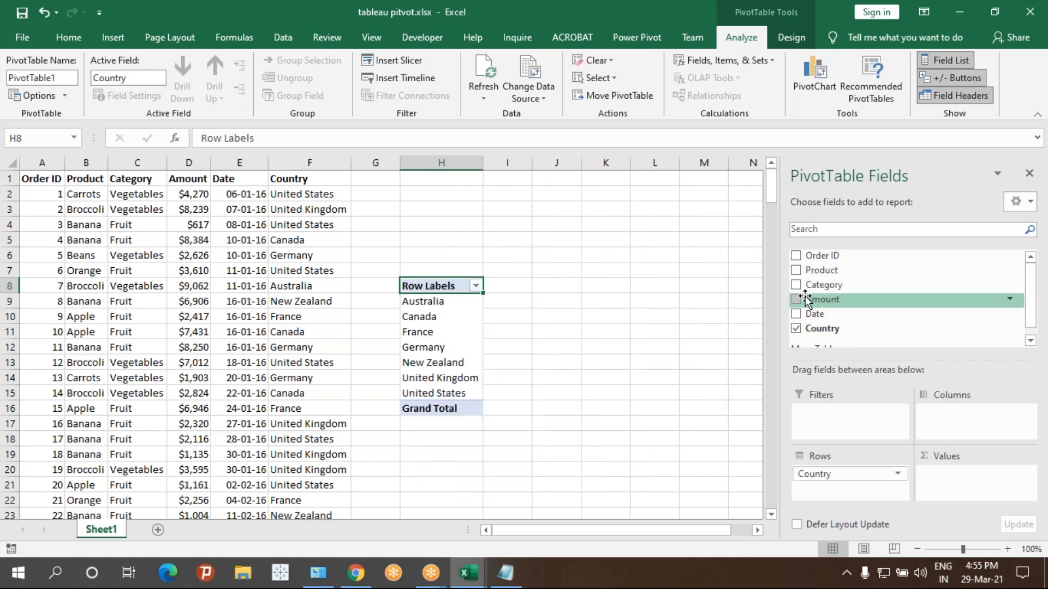
{"action": "left_click", "coordinate": [796, 300]}
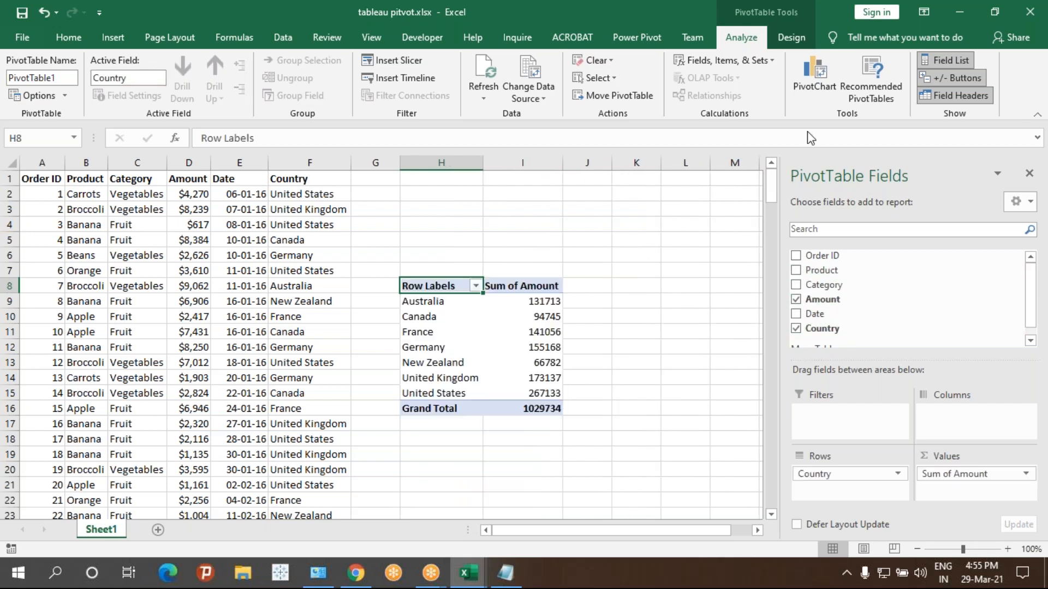
{"action": "left_click", "coordinate": [547, 86]}
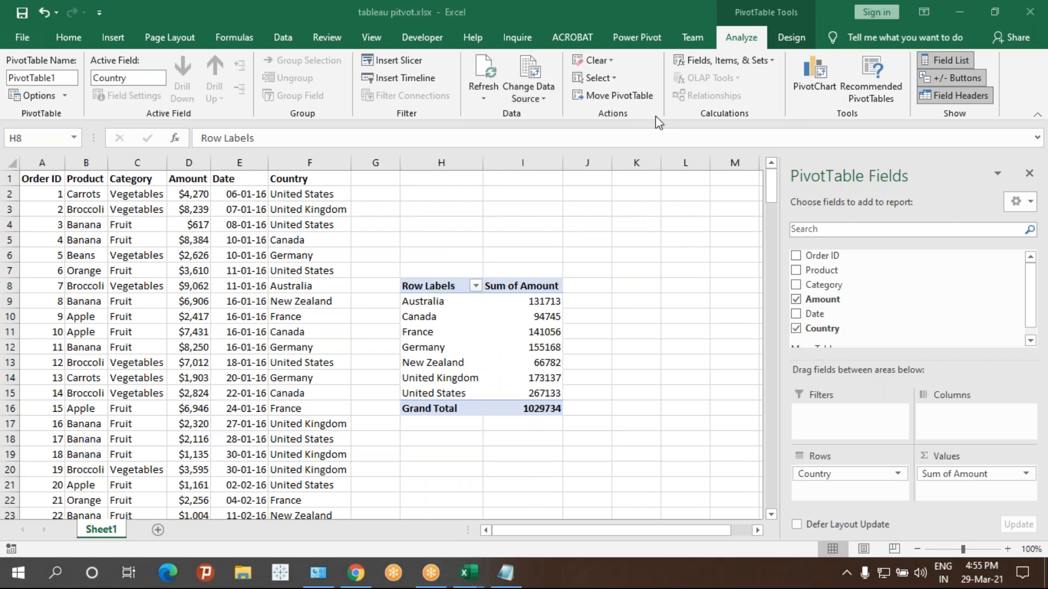
- Copy the whole PivotTable H8:I16 and paste it at cell F53 on Sheet5 of STU PRACTICAL-1 (1).xlsx
{"action": "left_click_drag", "start_coordinate": [437, 286], "coordinate": [535, 403]}
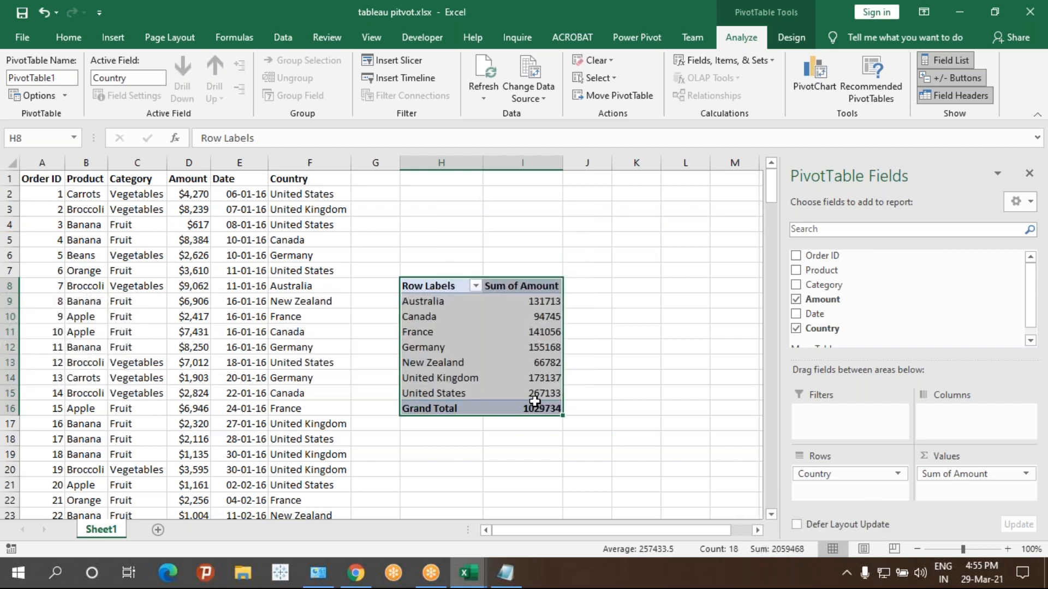
{"action": "key", "text": "ctrl+c"}
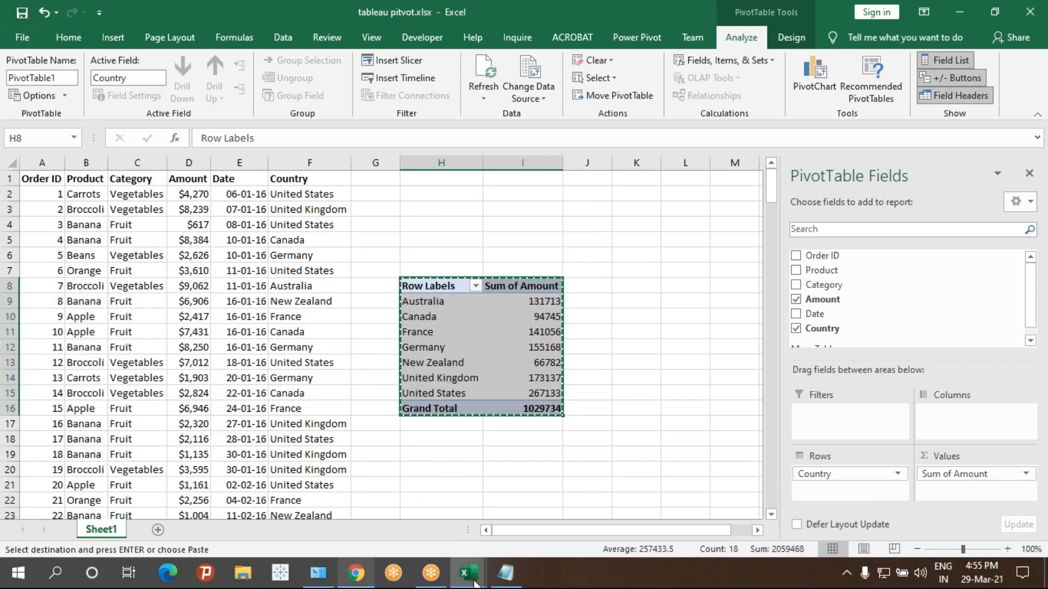
{"action": "mouse_move", "coordinate": [470, 579]}
{"action": "left_click", "coordinate": [428, 510]}
{"action": "left_click", "coordinate": [332, 269]}
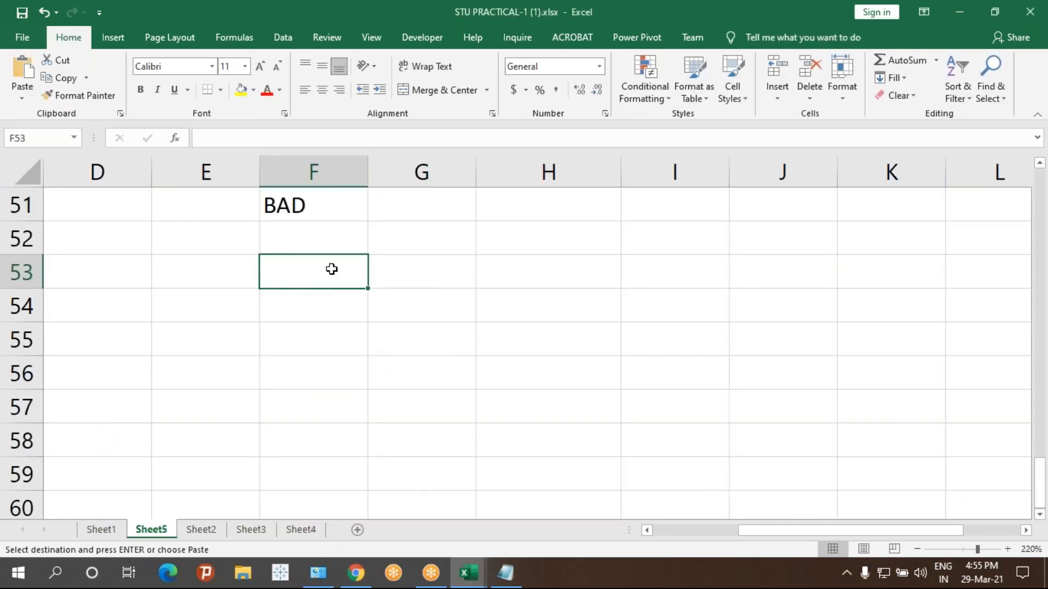
{"action": "key", "text": "ctrl+v"}
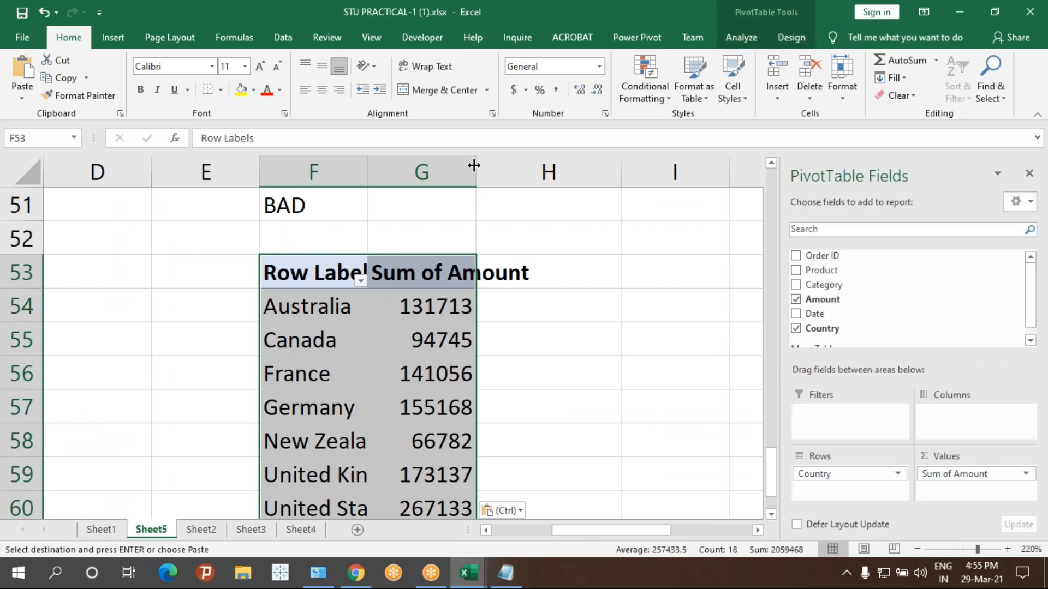
- Autofit columns F and G to the pasted PivotTable and cancel the copy mode
{"action": "double_click", "coordinate": [475, 166]}
{"action": "double_click", "coordinate": [367, 167]}
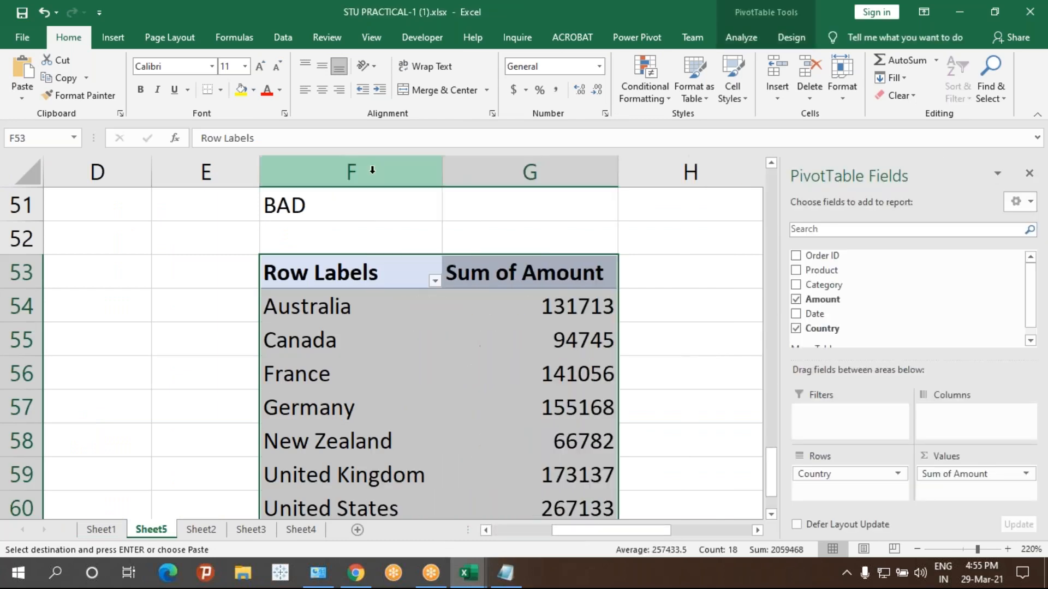
{"action": "scroll", "coordinate": [393, 219], "scroll_direction": "down", "scroll_amount": 1}
{"action": "scroll", "coordinate": [394, 219], "scroll_direction": "down", "scroll_amount": 2}
{"action": "scroll", "coordinate": [393, 218], "scroll_direction": "up", "scroll_amount": 2}
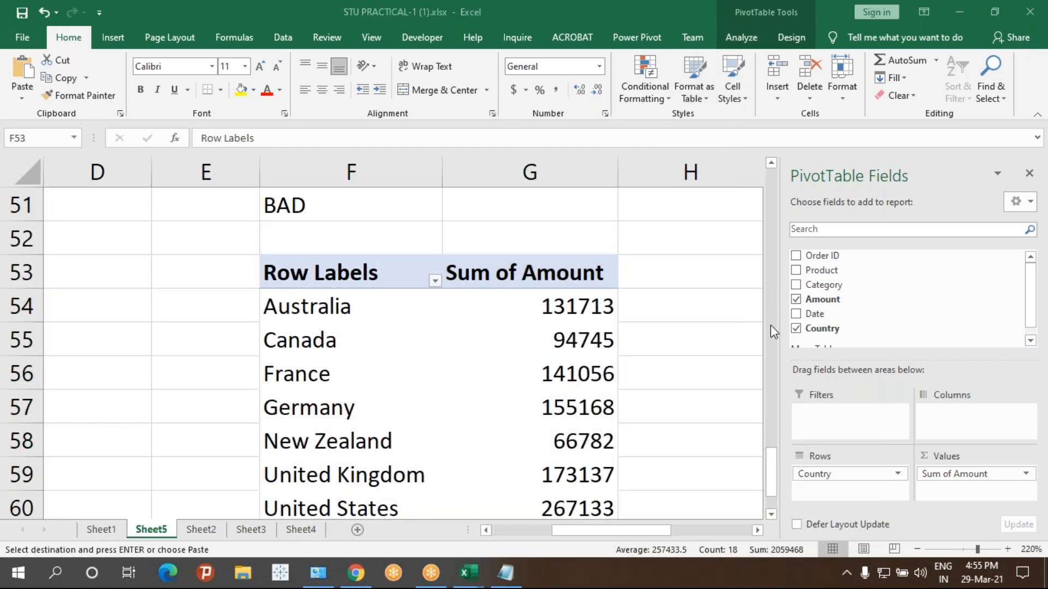
{"action": "left_click", "coordinate": [400, 358]}
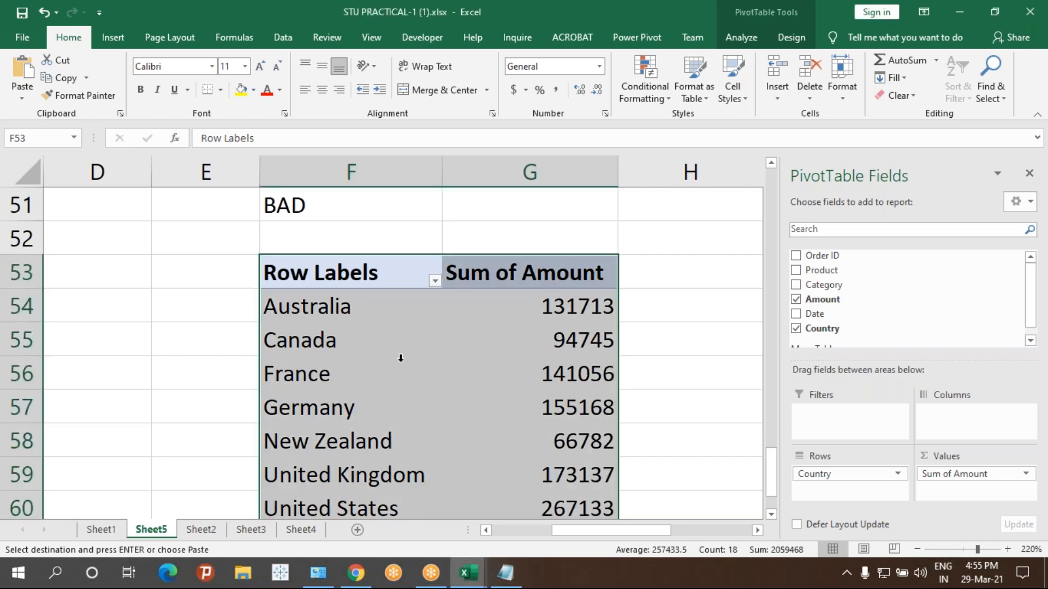
{"action": "scroll", "coordinate": [443, 392], "scroll_direction": "down", "scroll_amount": 1}
{"action": "scroll", "coordinate": [339, 339], "scroll_direction": "up", "scroll_amount": 1}
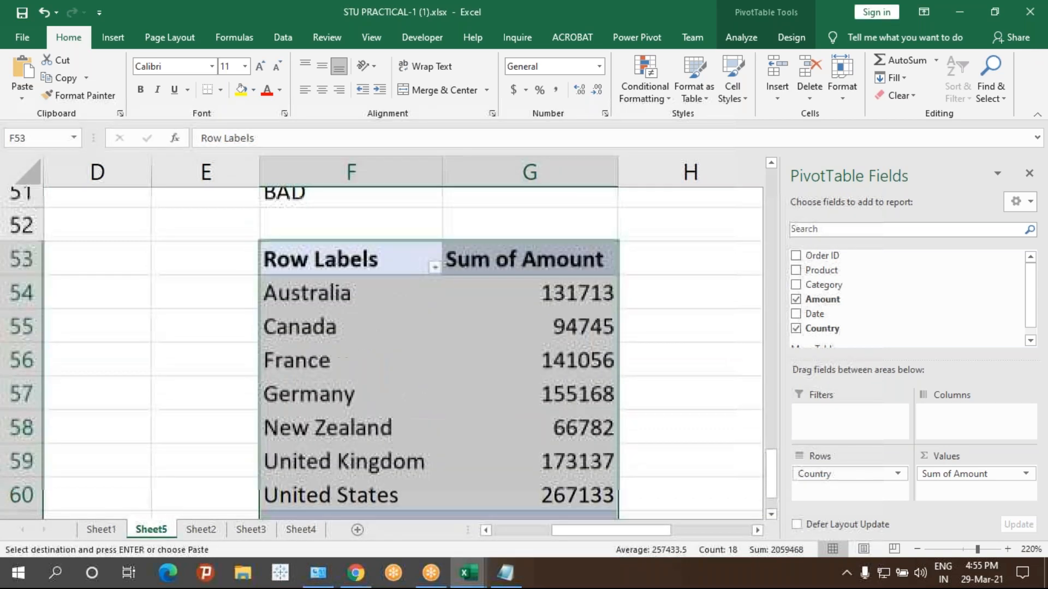
{"action": "key", "text": "Escape"}
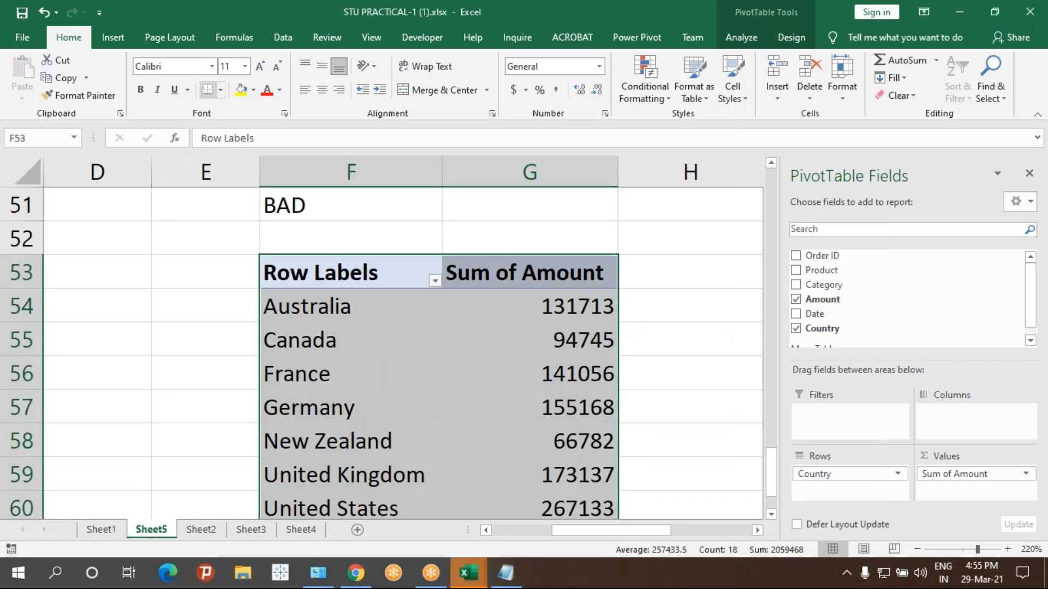
{"action": "left_click", "coordinate": [370, 371]}
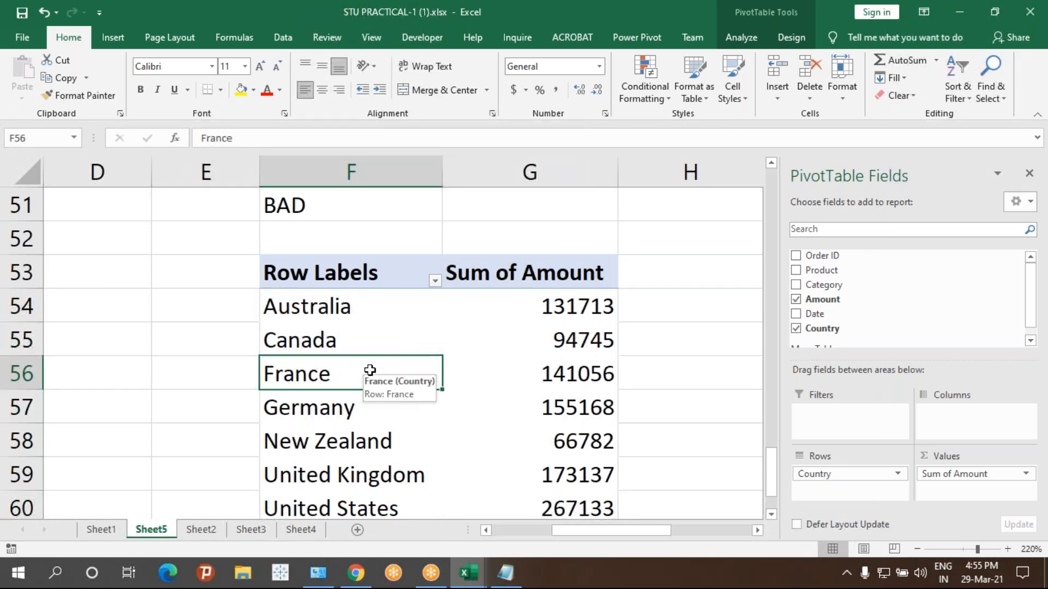
- Copy the PivotTable in tableau pitvot.xlsx again and paste it as values only over F53:G61 on Sheet5 of STU PRACTICAL-1 (1).xlsx
{"action": "left_click", "coordinate": [468, 573]}
{"action": "left_click", "coordinate": [527, 506]}
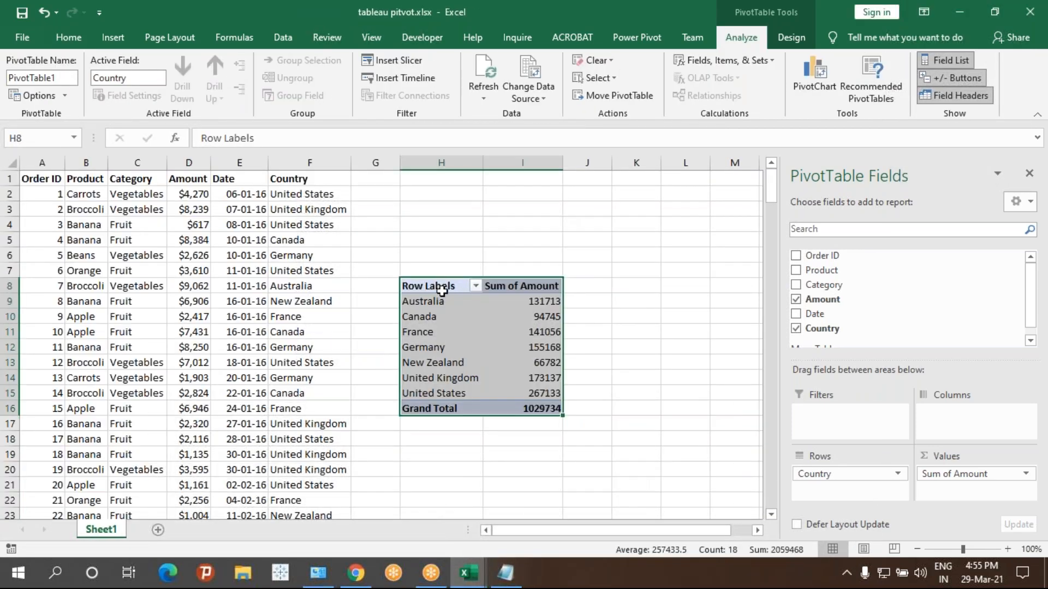
{"action": "key", "text": "ctrl+c"}
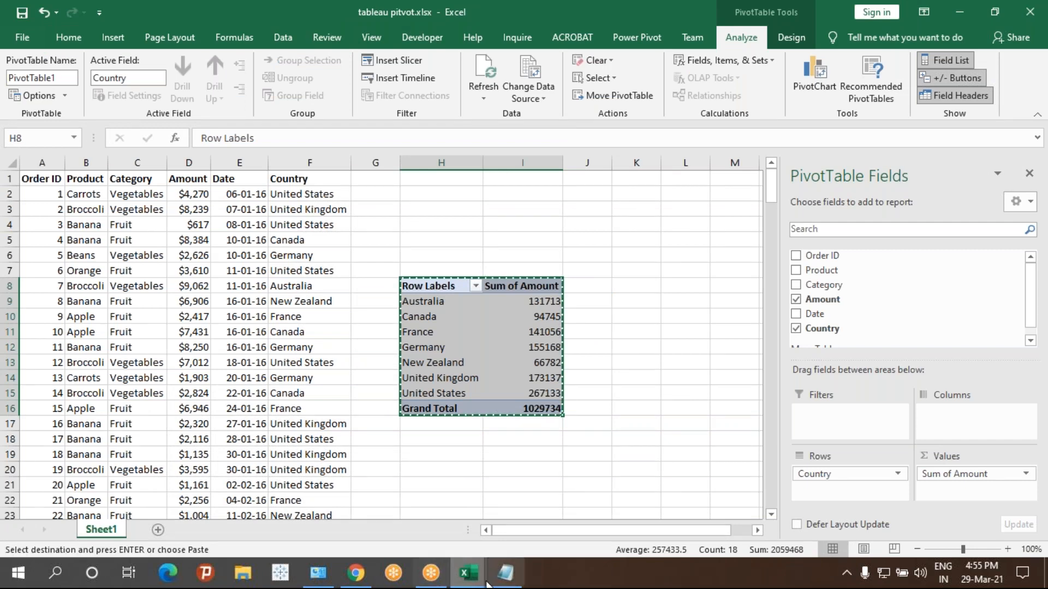
{"action": "mouse_move", "coordinate": [467, 573]}
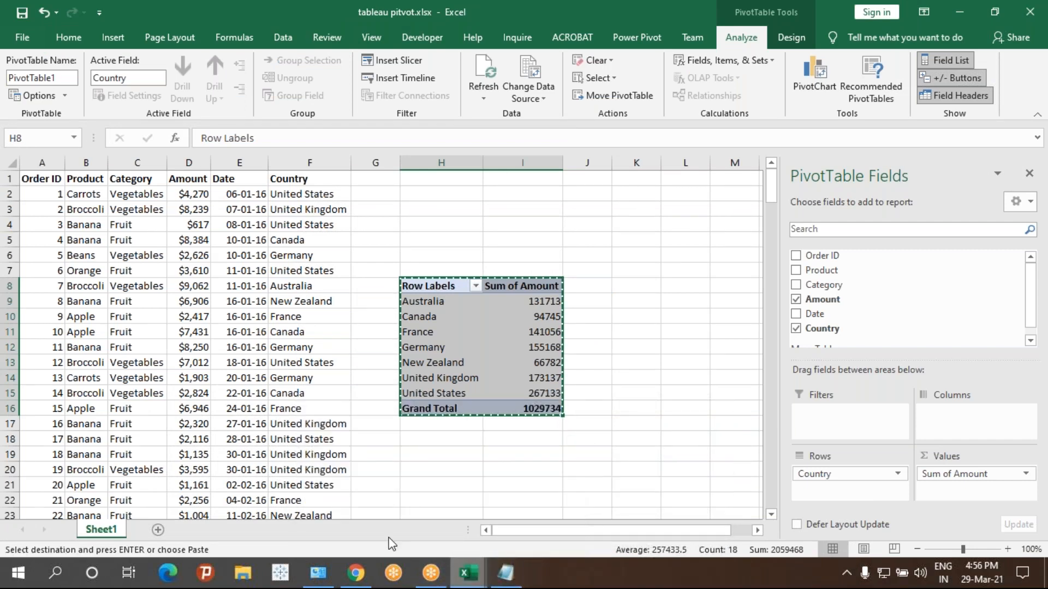
{"action": "left_click", "coordinate": [391, 540]}
{"action": "left_click_drag", "start_coordinate": [304, 262], "coordinate": [524, 518]}
{"action": "left_click_drag", "start_coordinate": [335, 203], "coordinate": [568, 468]}
{"action": "key", "text": "ctrl+v"}
{"action": "left_click", "coordinate": [640, 502]}
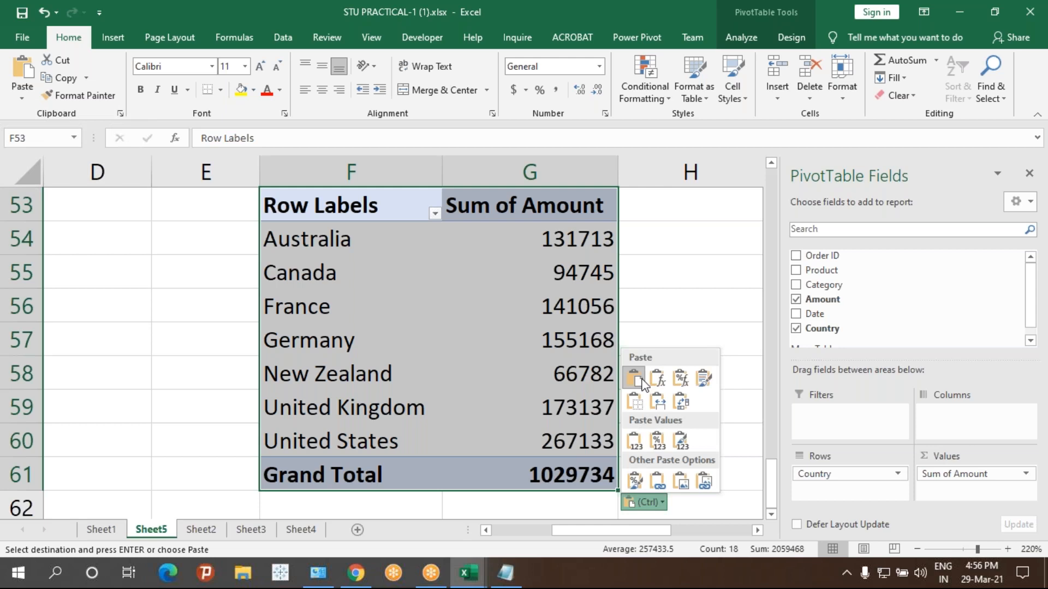
{"action": "left_click", "coordinate": [635, 439]}
- Convert the range F53:G61 into an Excel table with headers
{"action": "left_click", "coordinate": [437, 369]}
{"action": "scroll", "coordinate": [458, 346], "scroll_direction": "up", "scroll_amount": 2}
{"action": "scroll", "coordinate": [397, 393], "scroll_direction": "down", "scroll_amount": 2}
{"action": "left_click_drag", "start_coordinate": [327, 205], "coordinate": [565, 460]}
{"action": "key", "text": "ctrl+t"}
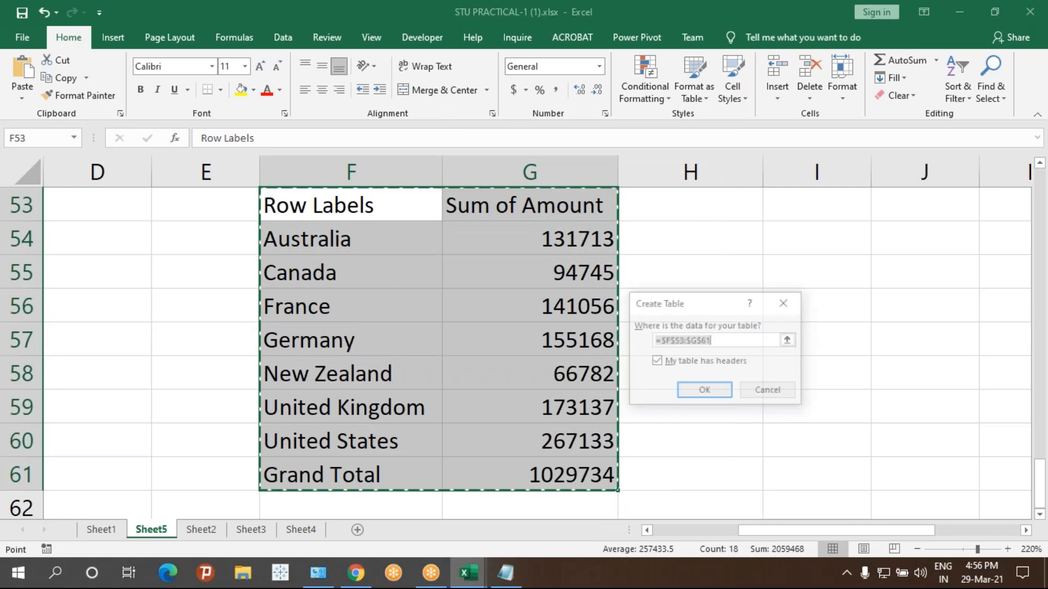
{"action": "key", "text": "Return"}
- Clear the Grand Total label and amount in row 61 of the table
{"action": "scroll", "coordinate": [426, 473], "scroll_direction": "up", "scroll_amount": 1}
{"action": "left_click_drag", "start_coordinate": [426, 473], "coordinate": [538, 495]}
{"action": "scroll", "coordinate": [447, 382], "scroll_direction": "down", "scroll_amount": 3}
{"action": "left_click_drag", "start_coordinate": [356, 275], "coordinate": [532, 289]}
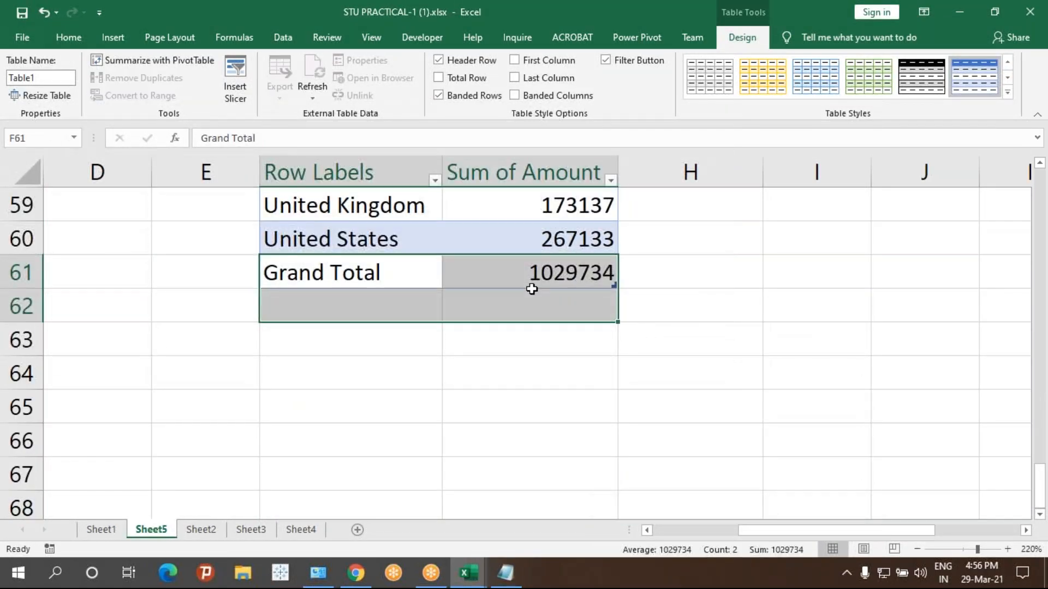
{"action": "key", "text": "Delete"}
{"action": "scroll", "coordinate": [534, 289], "scroll_direction": "up", "scroll_amount": 3}
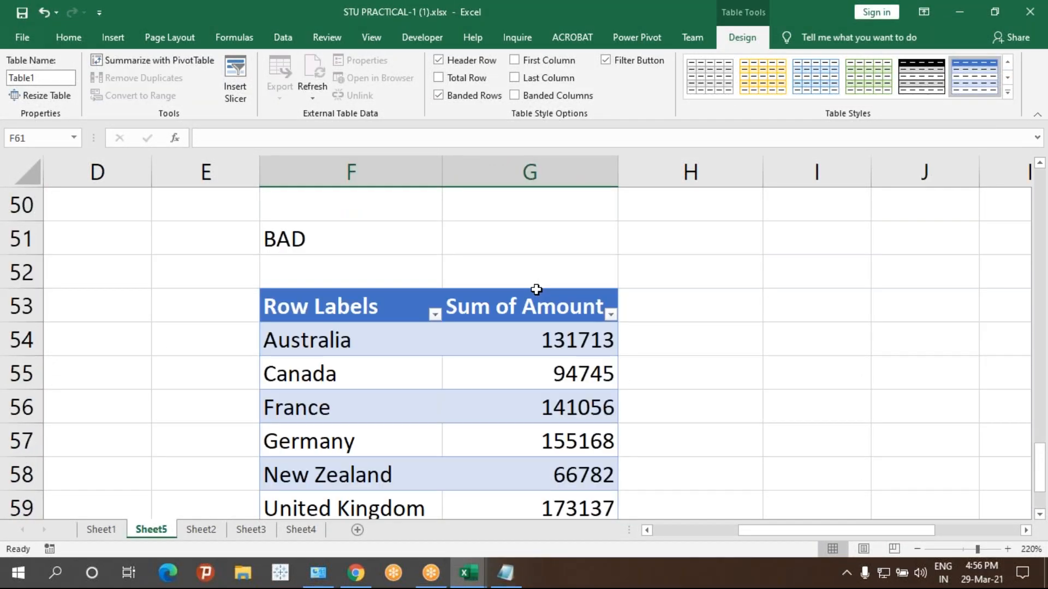
- Delete the emptied row 61 below United States and select cell H54 beside the table
{"action": "left_click", "coordinate": [677, 339]}
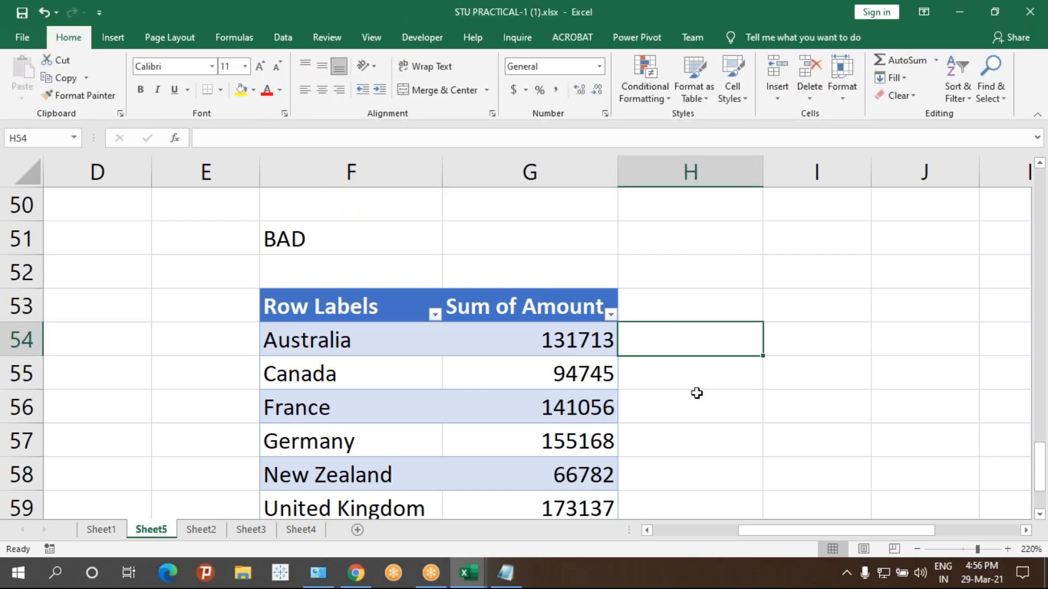
{"action": "scroll", "coordinate": [604, 366], "scroll_direction": "down", "scroll_amount": 1}
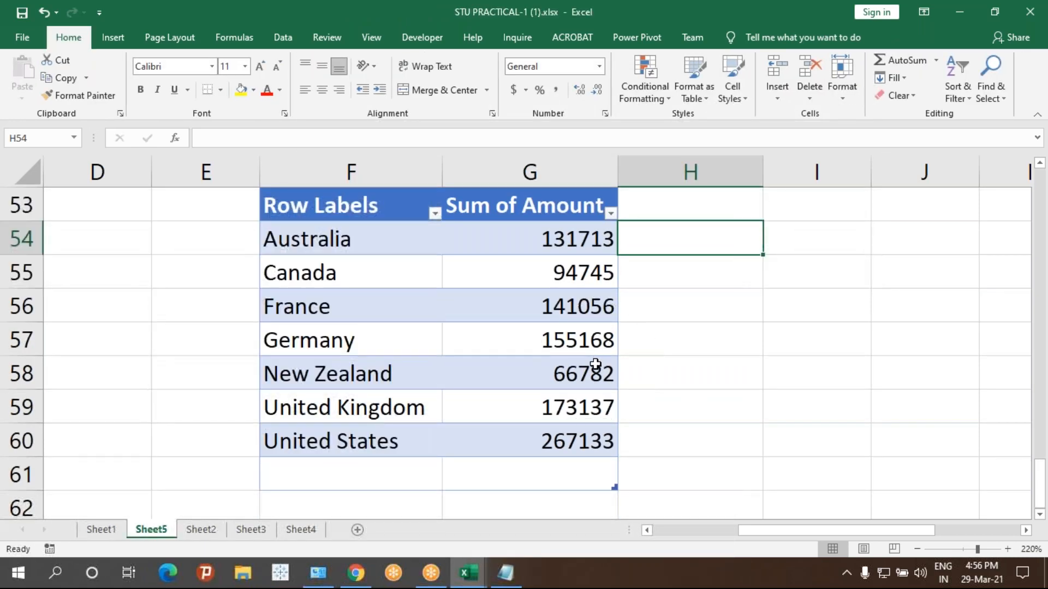
{"action": "scroll", "coordinate": [595, 364], "scroll_direction": "down", "scroll_amount": 1}
{"action": "scroll", "coordinate": [597, 360], "scroll_direction": "up", "scroll_amount": 1}
{"action": "left_click", "coordinate": [19, 269]}
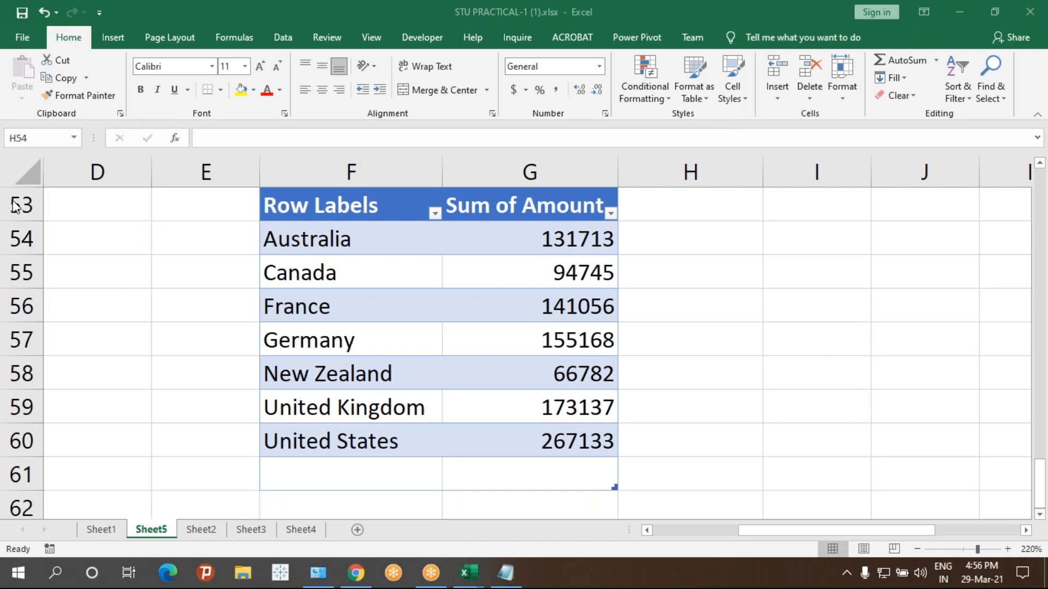
{"action": "left_click", "coordinate": [19, 439]}
{"action": "right_click", "coordinate": [25, 474]}
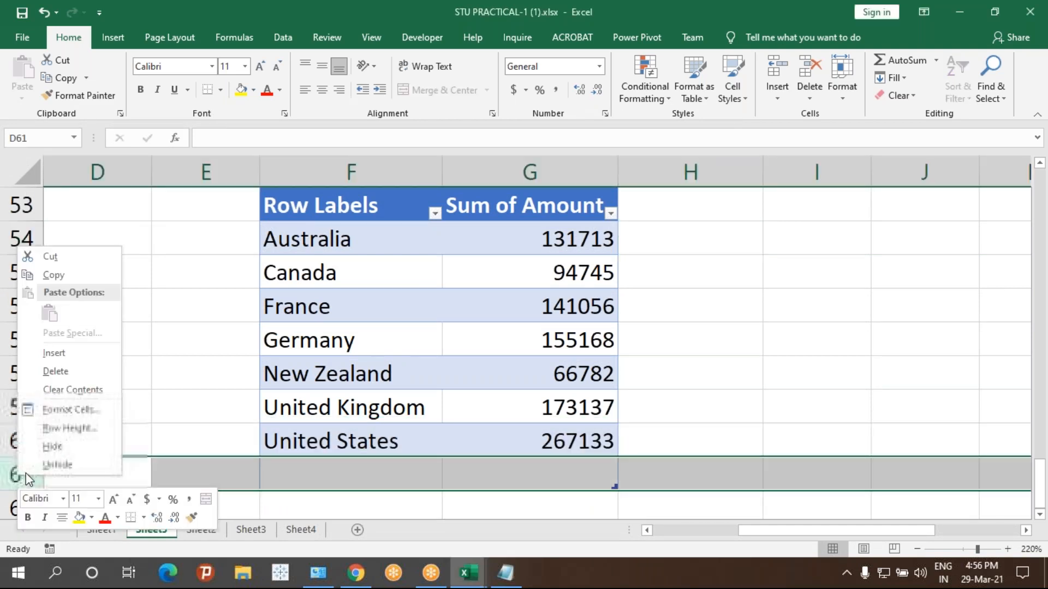
{"action": "left_click", "coordinate": [49, 371]}
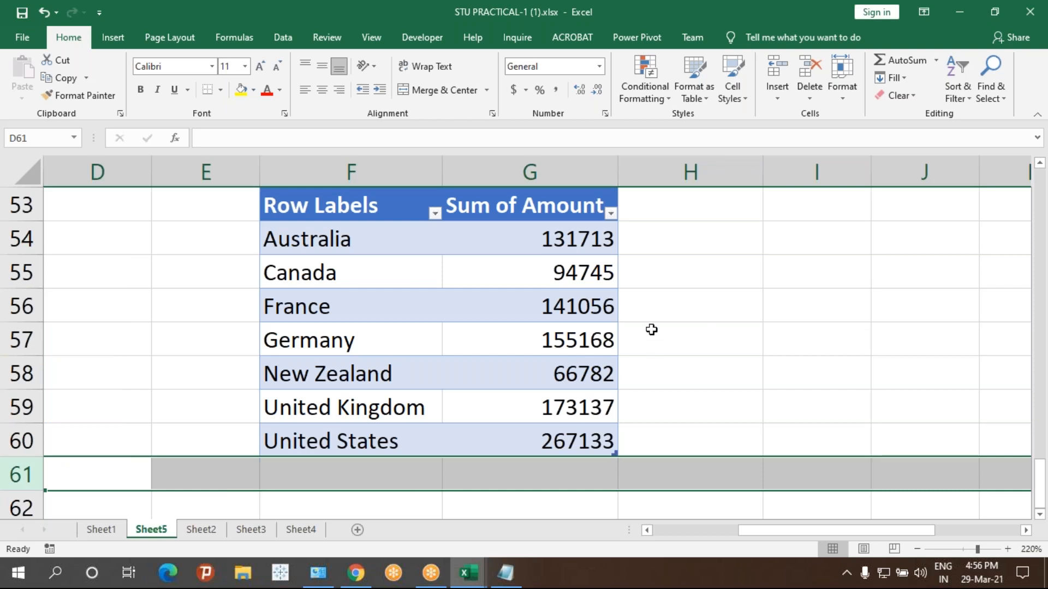
{"action": "left_click", "coordinate": [665, 227]}
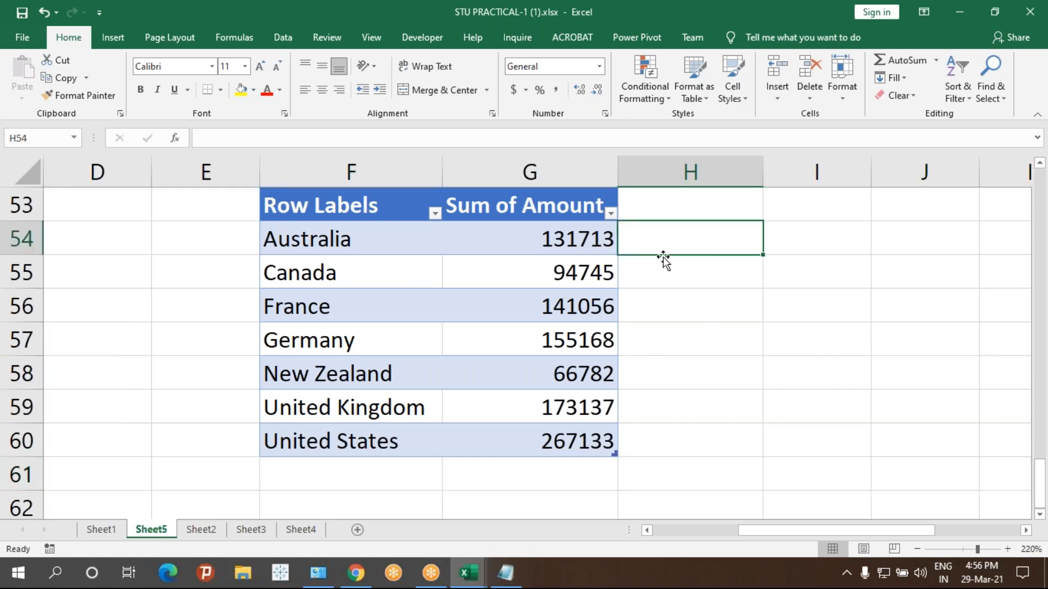
- Switch to the workbook tableau pitvot.xlsx and close it without saving the changes
{"action": "left_click", "coordinate": [506, 573]}
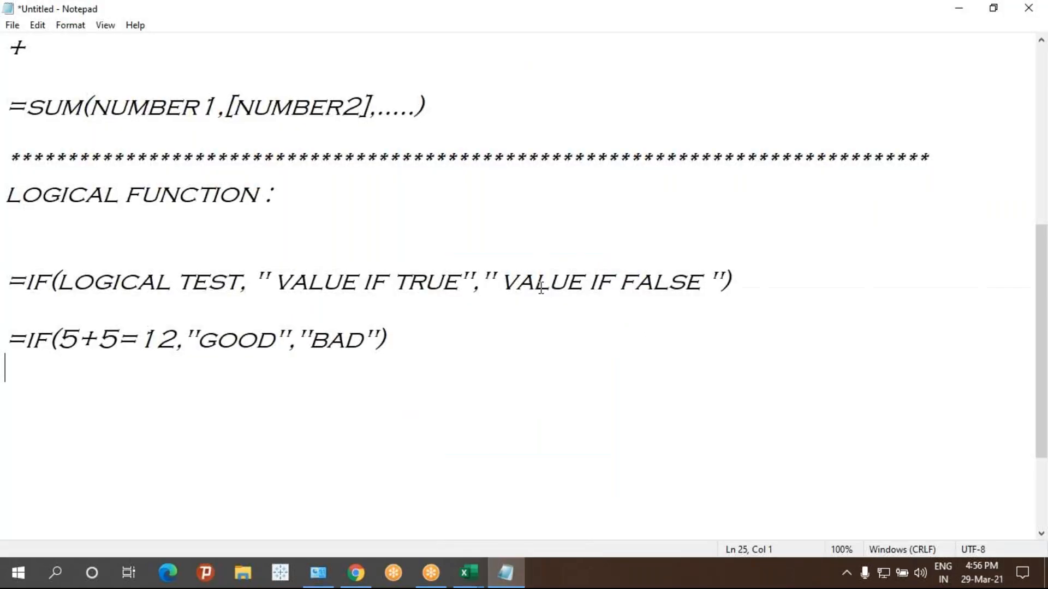
{"action": "left_click", "coordinate": [469, 573]}
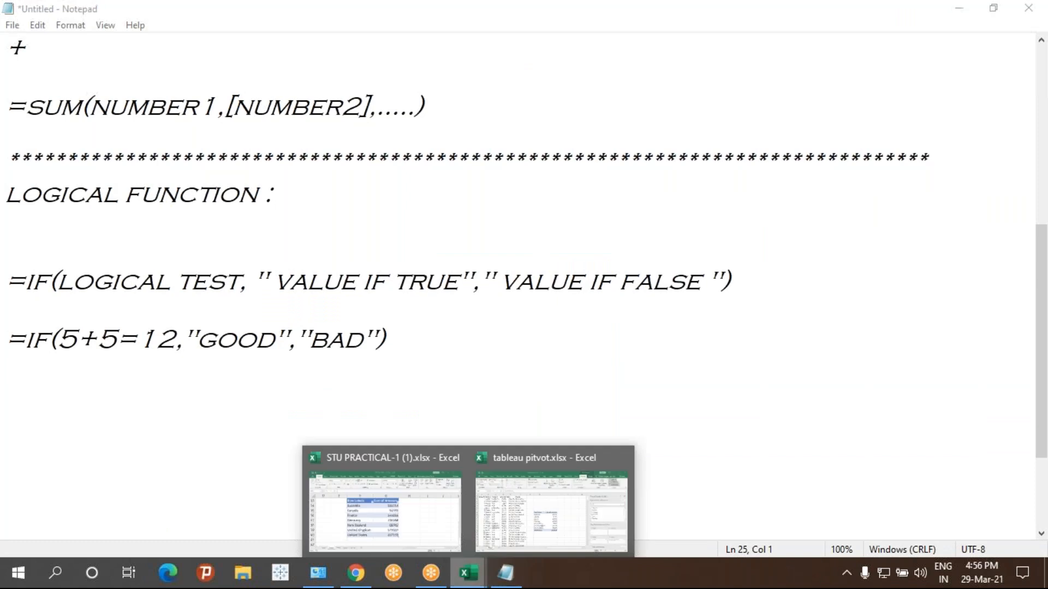
{"action": "left_click", "coordinate": [542, 501]}
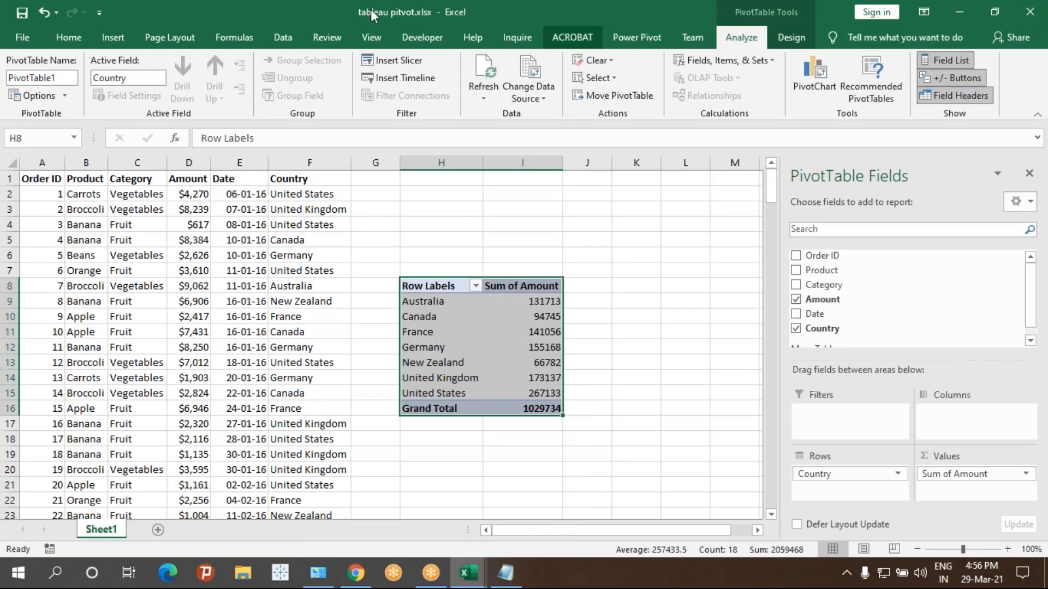
{"action": "left_click", "coordinate": [1029, 12]}
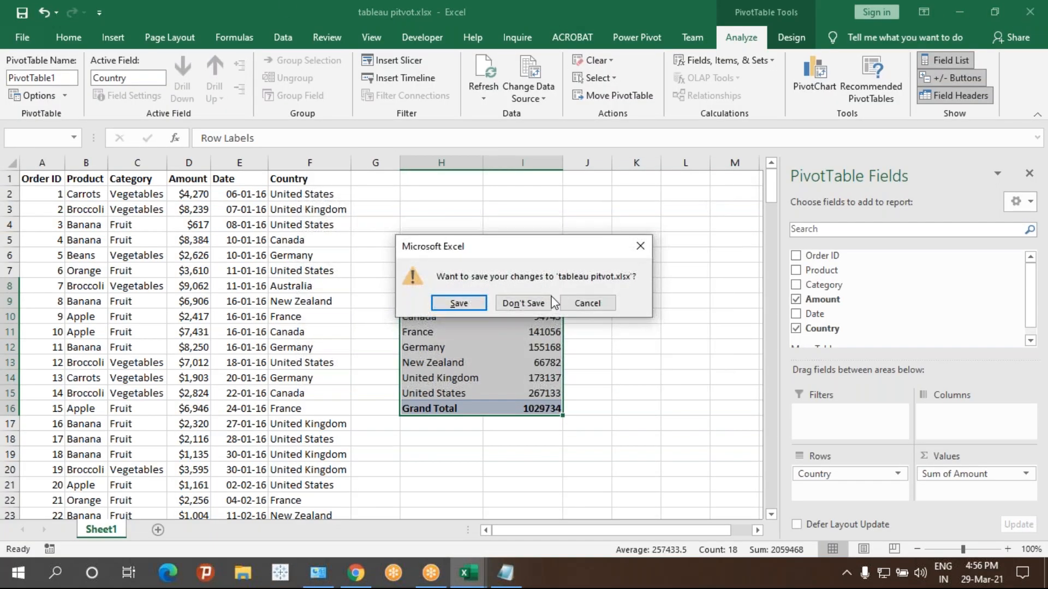
{"action": "left_click", "coordinate": [539, 308]}
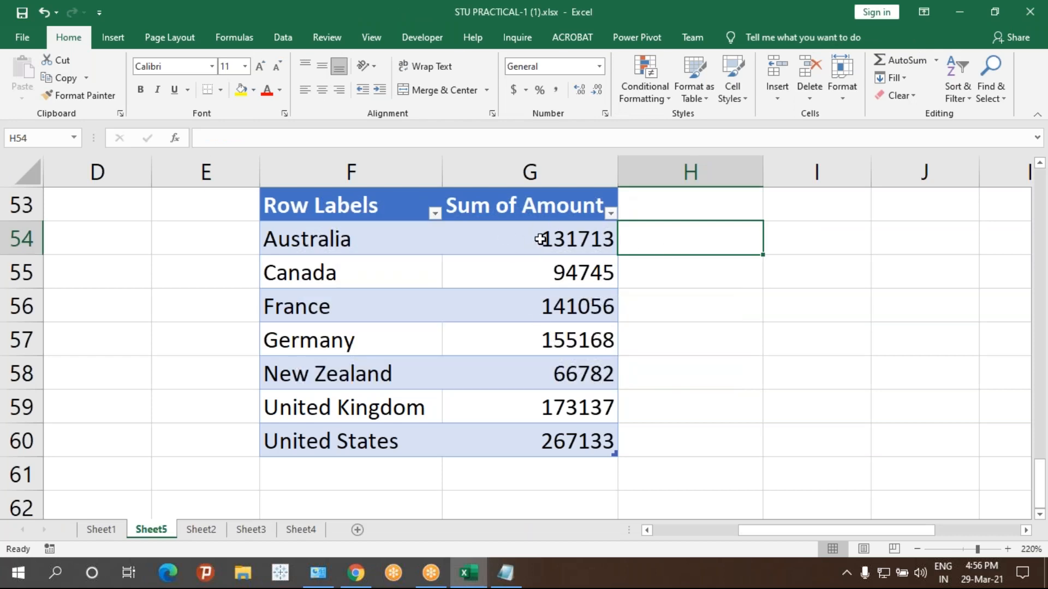
- Add a TAX column to the country sales table by entering the header TAX in cell H53
{"action": "left_click", "coordinate": [507, 573]}
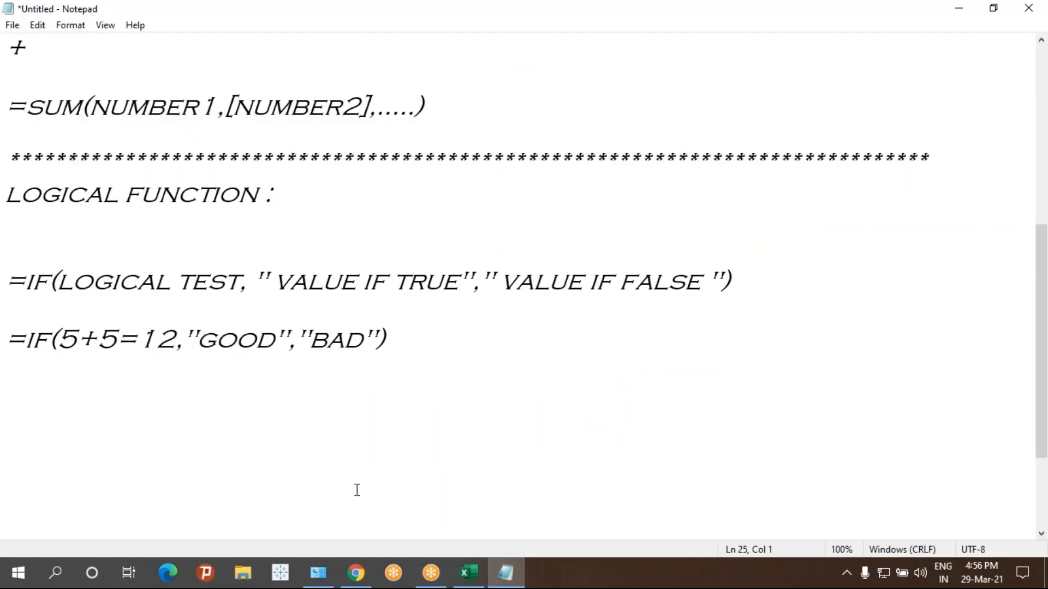
{"action": "left_click", "coordinate": [511, 573]}
{"action": "left_click", "coordinate": [556, 246]}
{"action": "left_click", "coordinate": [704, 232]}
{"action": "left_click", "coordinate": [664, 197]}
{"action": "type", "text": "TAX"}
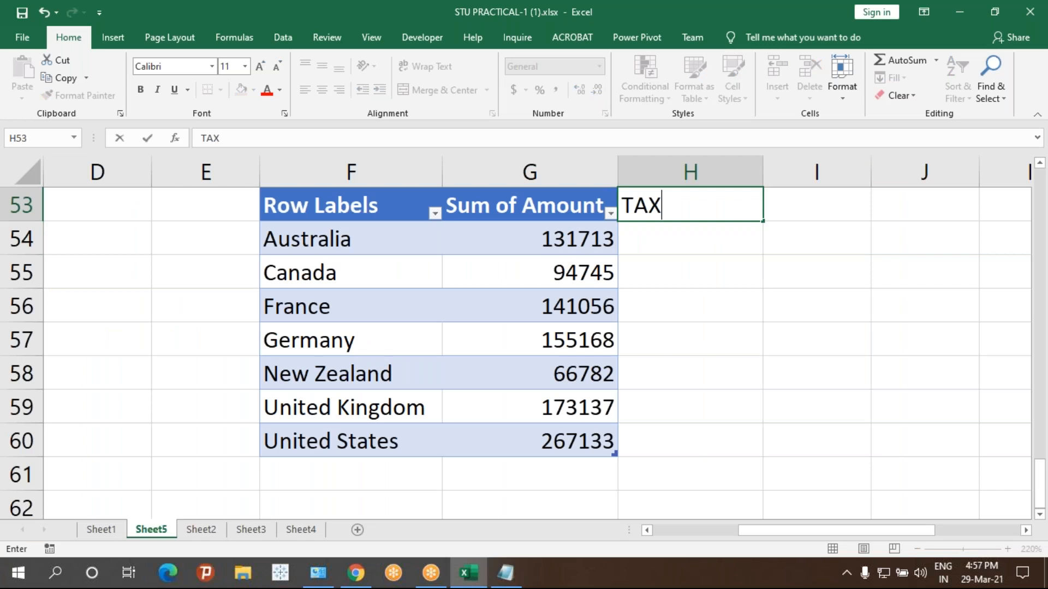
{"action": "key", "text": "Return"}
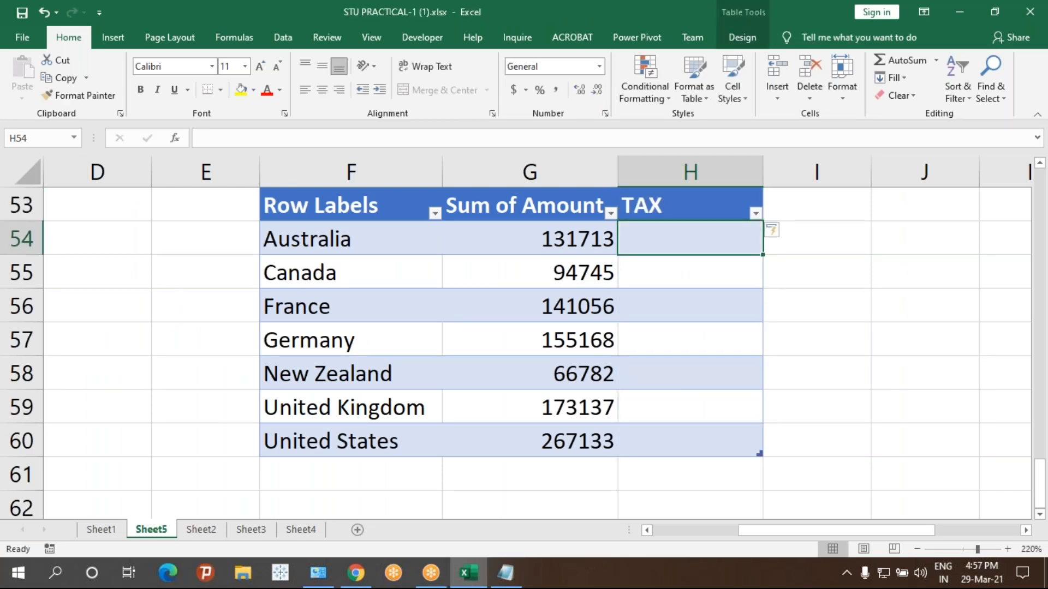
{"action": "left_click", "coordinate": [534, 240]}
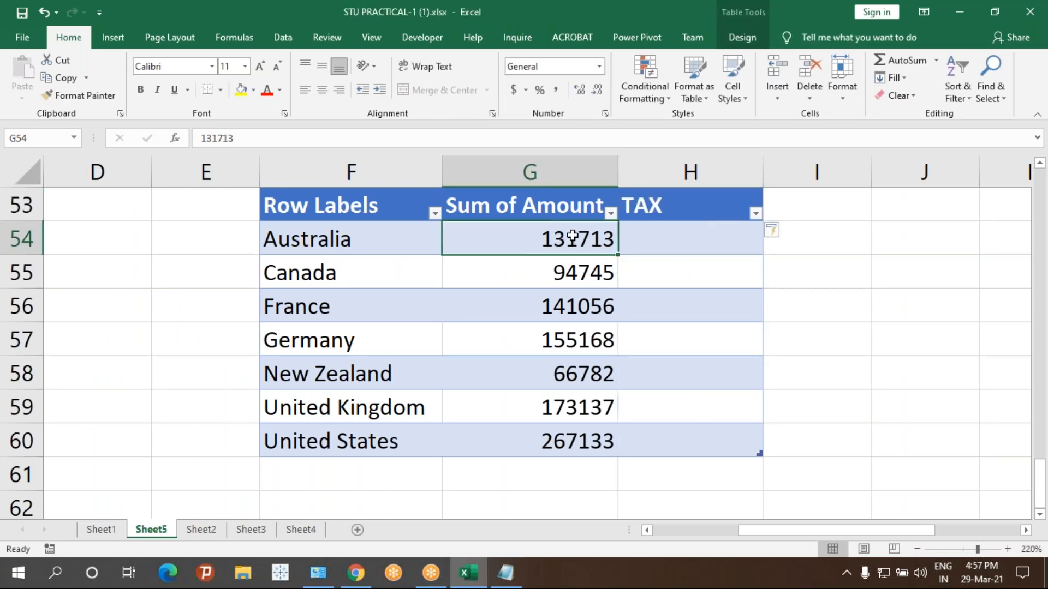
{"action": "left_click", "coordinate": [684, 250]}
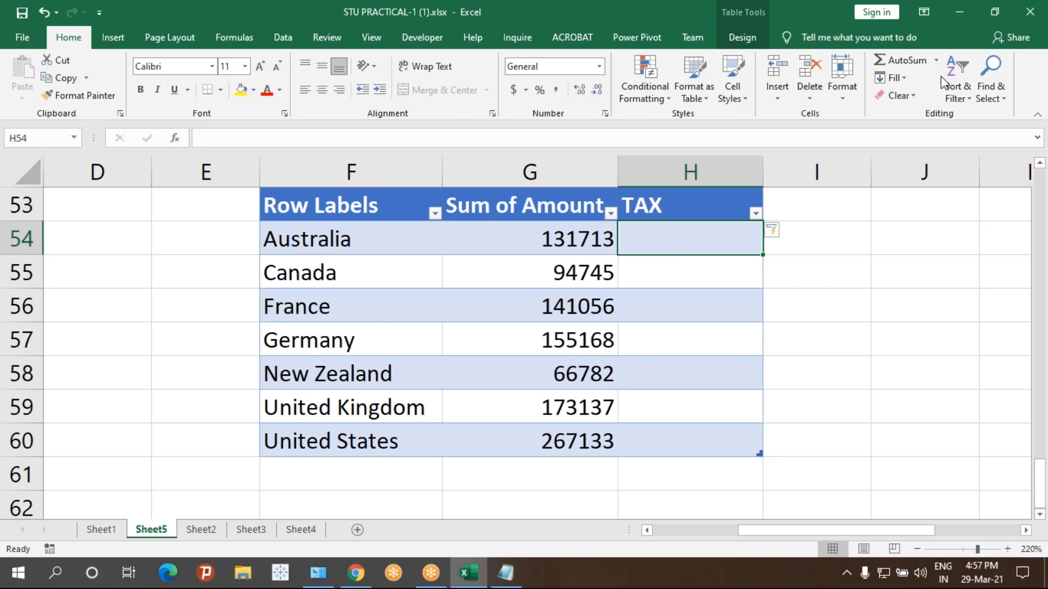
{"action": "left_click", "coordinate": [946, 107]}
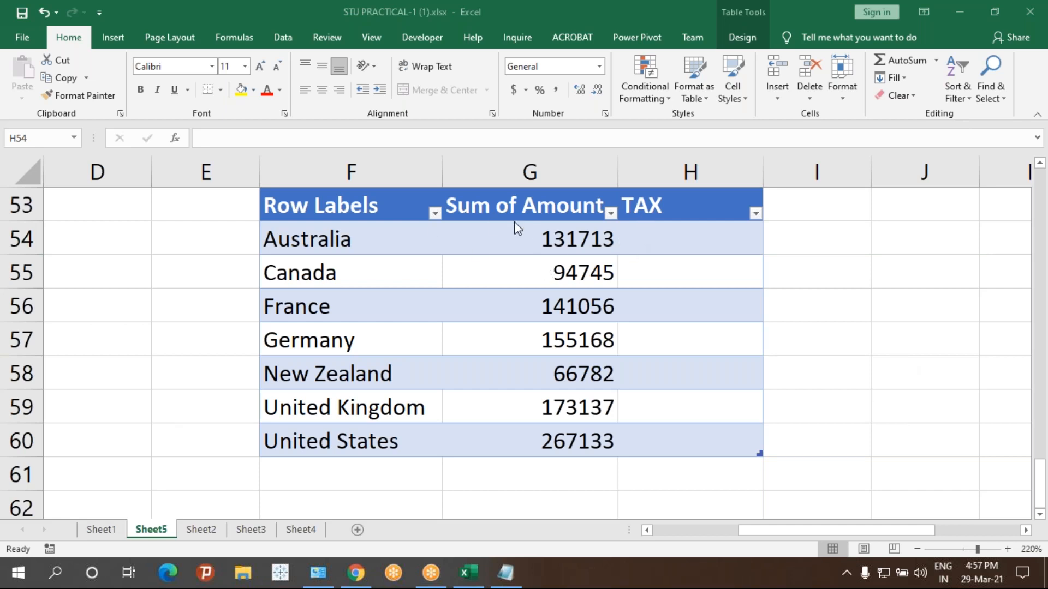
{"action": "left_click", "coordinate": [528, 232]}
{"action": "left_click", "coordinate": [529, 231]}
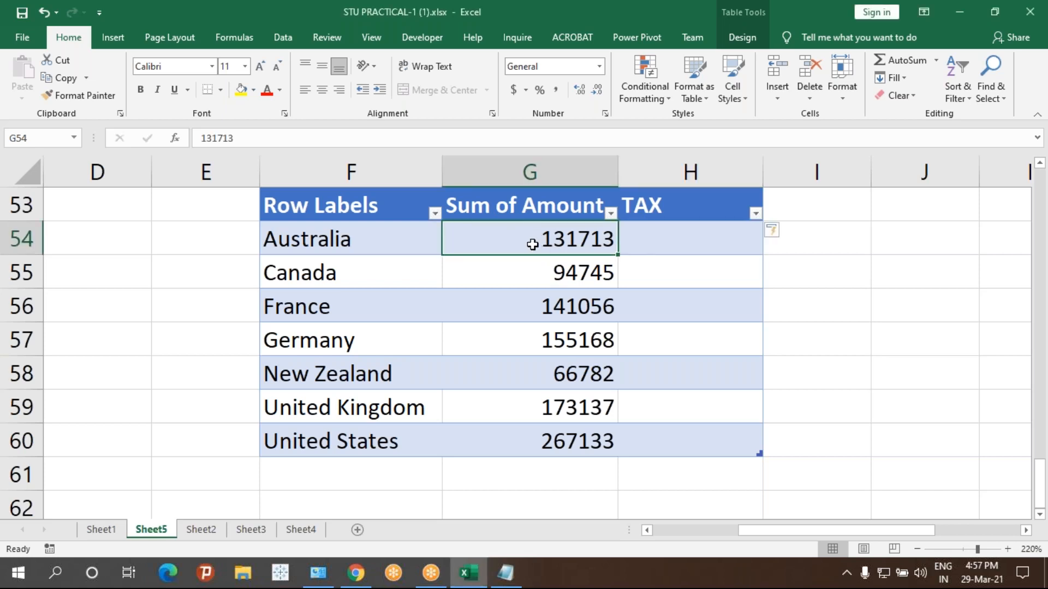
{"action": "left_click", "coordinate": [638, 226]}
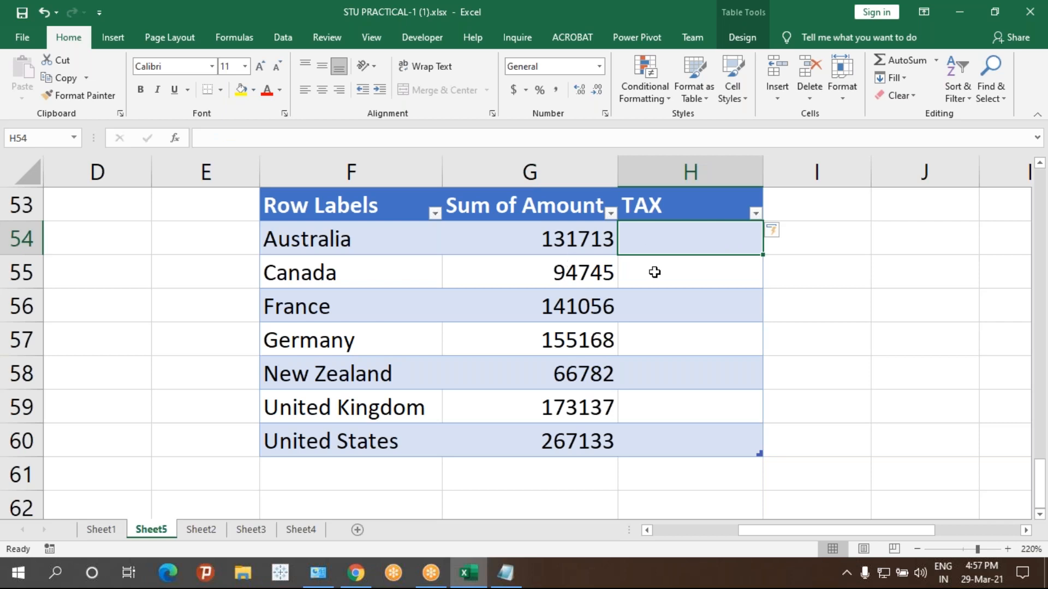
{"action": "left_click_drag", "start_coordinate": [657, 240], "coordinate": [714, 444]}
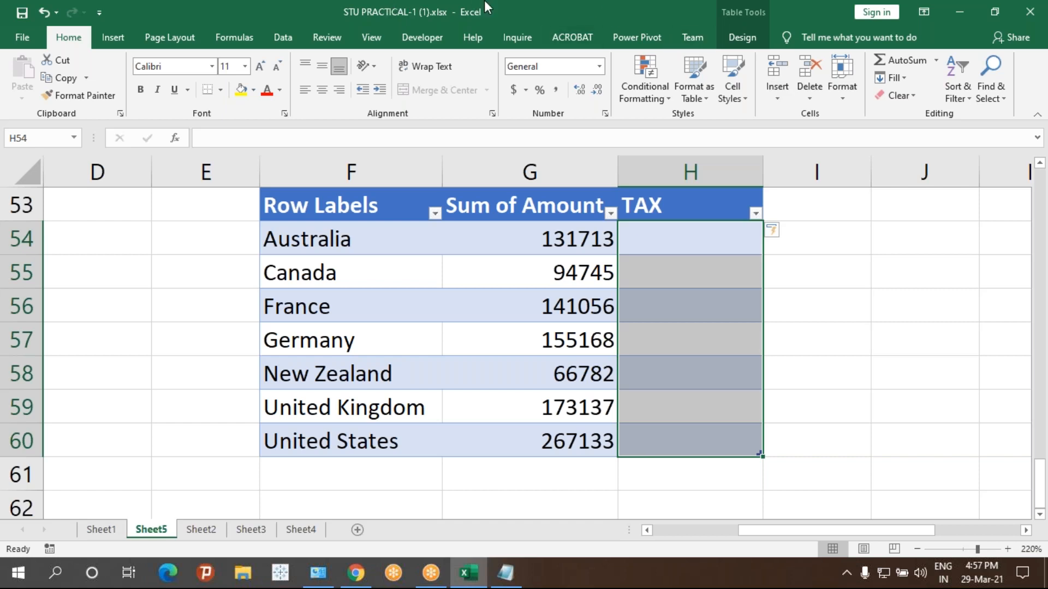
{"action": "left_click", "coordinate": [25, 111]}
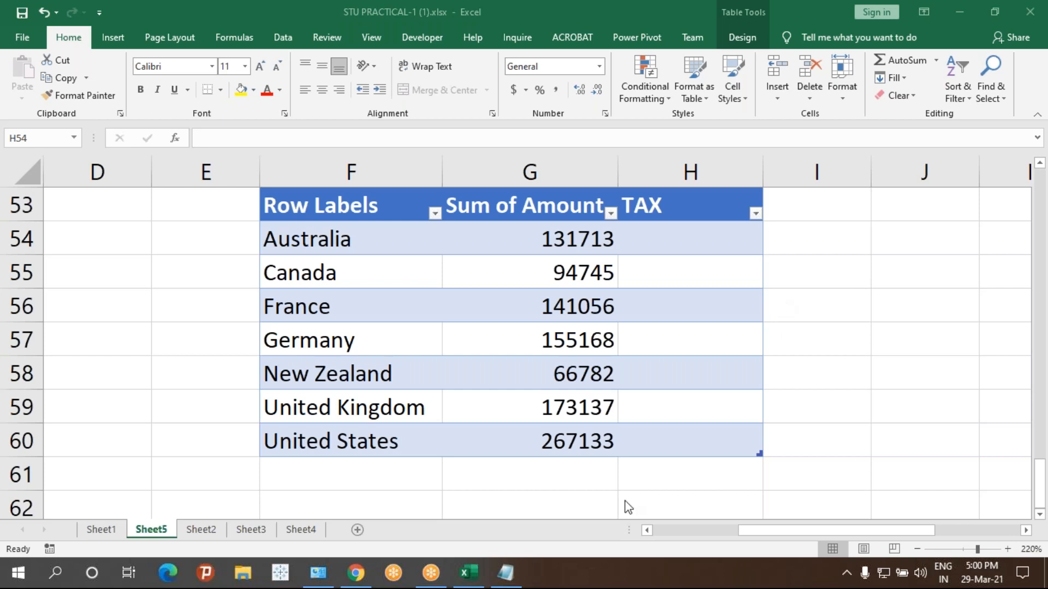
- Switch to the Notepad notes and review the IF syntax arguments and the quoted "GOOD" value in the example formula
{"action": "left_click", "coordinate": [505, 580]}
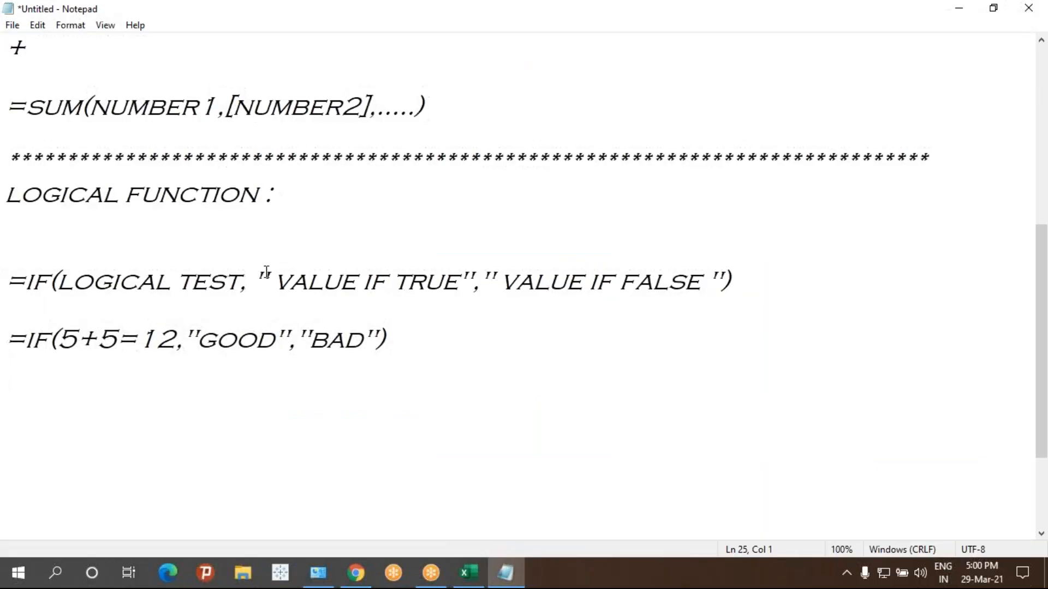
{"action": "left_click_drag", "start_coordinate": [254, 284], "coordinate": [459, 294]}
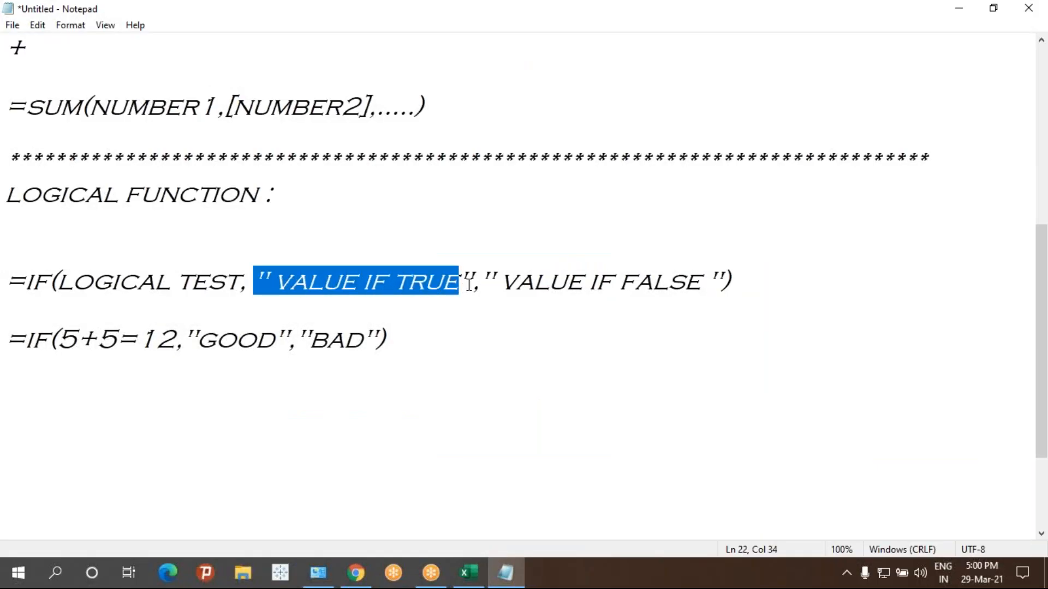
{"action": "left_click", "coordinate": [479, 283]}
{"action": "left_click_drag", "start_coordinate": [119, 282], "coordinate": [701, 284]}
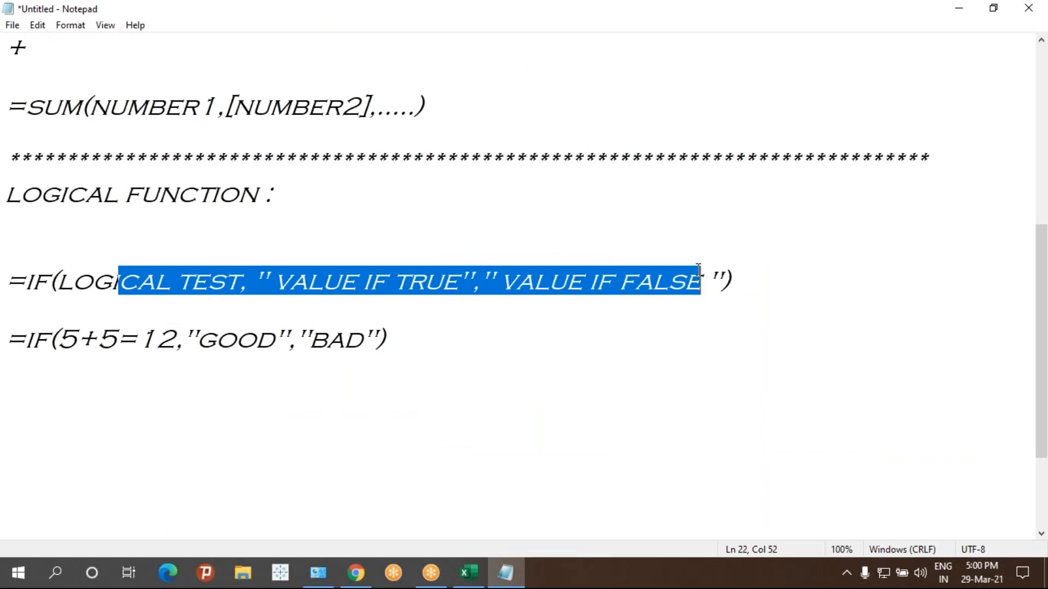
{"action": "left_click", "coordinate": [413, 404]}
{"action": "left_click_drag", "start_coordinate": [192, 333], "coordinate": [289, 343]}
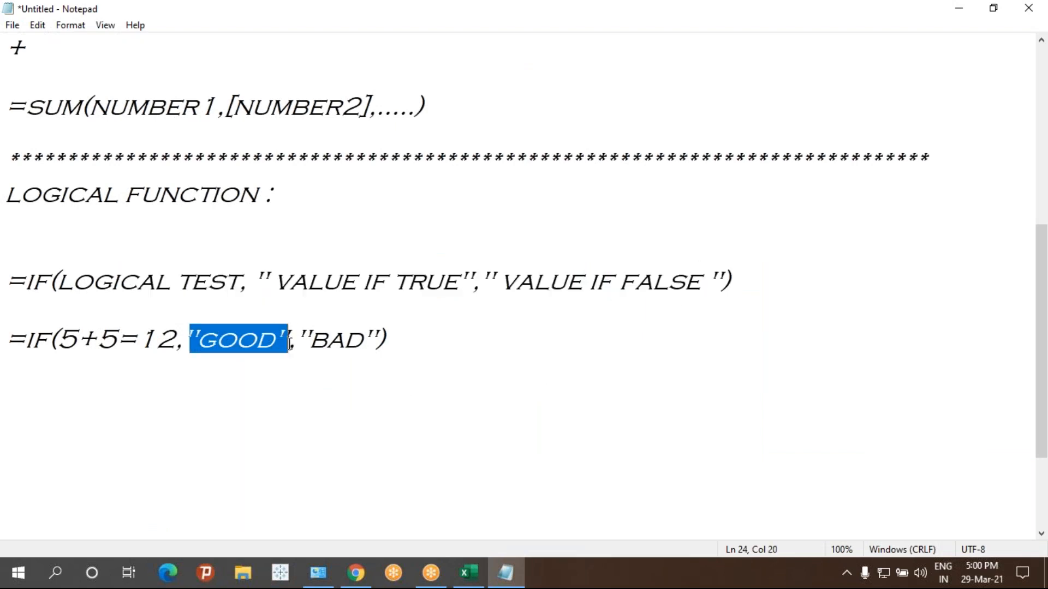
{"action": "left_click", "coordinate": [478, 358]}
- Add the note " " --> TEXT & CRITERIA below the IF example, leaving blank lines between them
{"action": "left_click", "coordinate": [454, 337]}
{"action": "key", "text": "Return"}
{"action": "key", "text": "Return"}
{"action": "key", "text": "Return"}
{"action": "type", "text": "\"  \"  "}
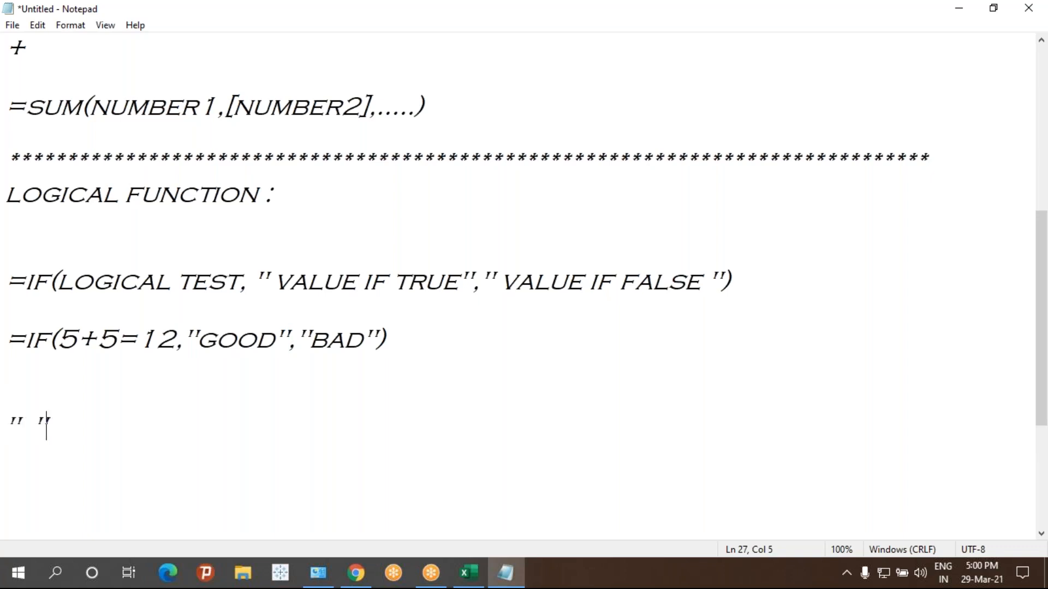
{"action": "type", "text": "    >   R"}
{"action": "key", "text": "BackSpace"}
{"action": "type", "text": "TEXT"}
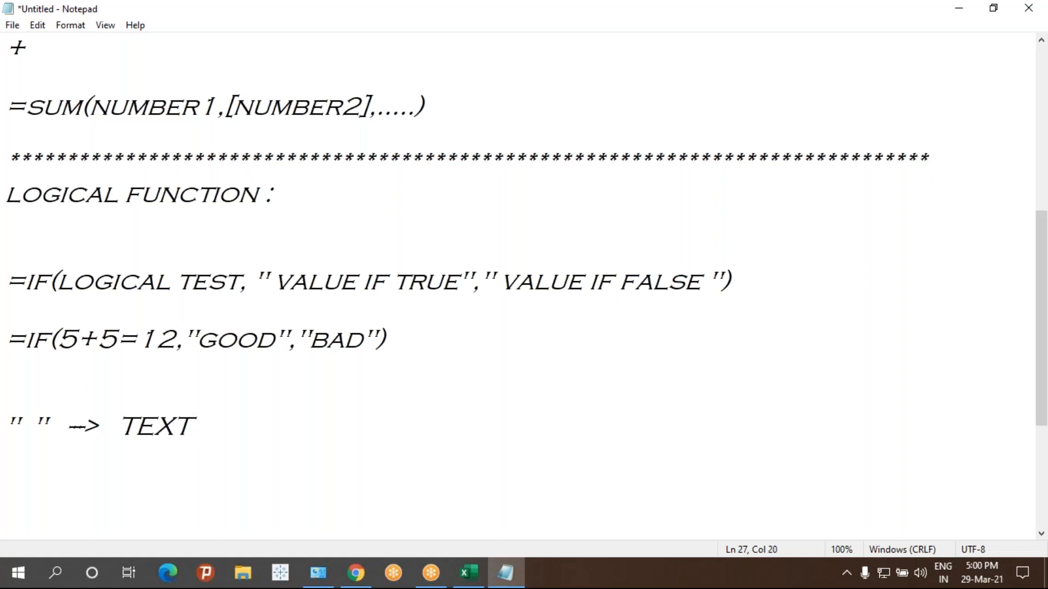
{"action": "type", "text": " &  CRITERIA"}
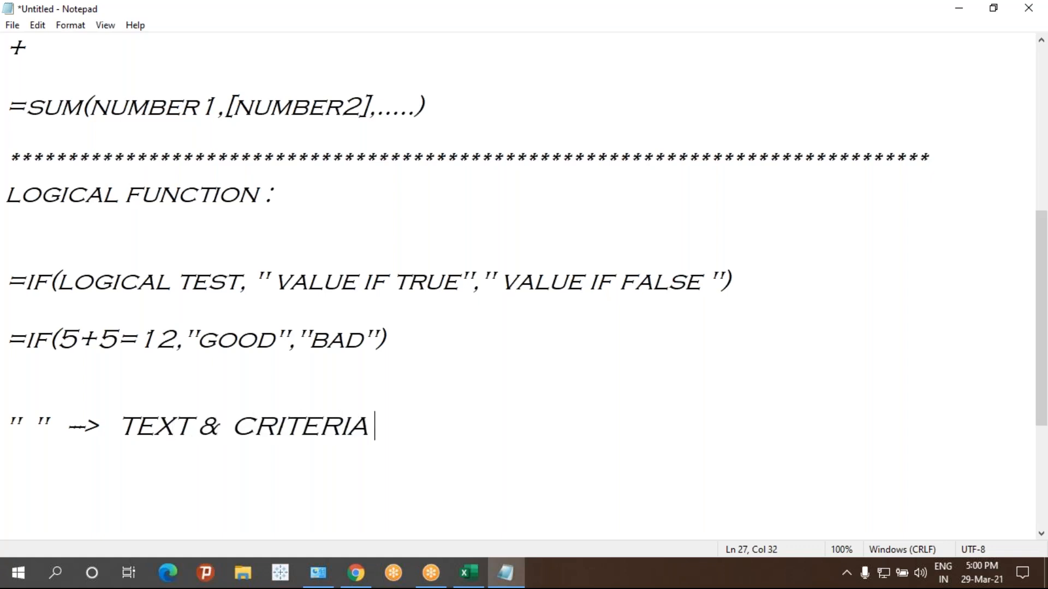
{"action": "left_click_drag", "start_coordinate": [63, 420], "coordinate": [4, 398]}
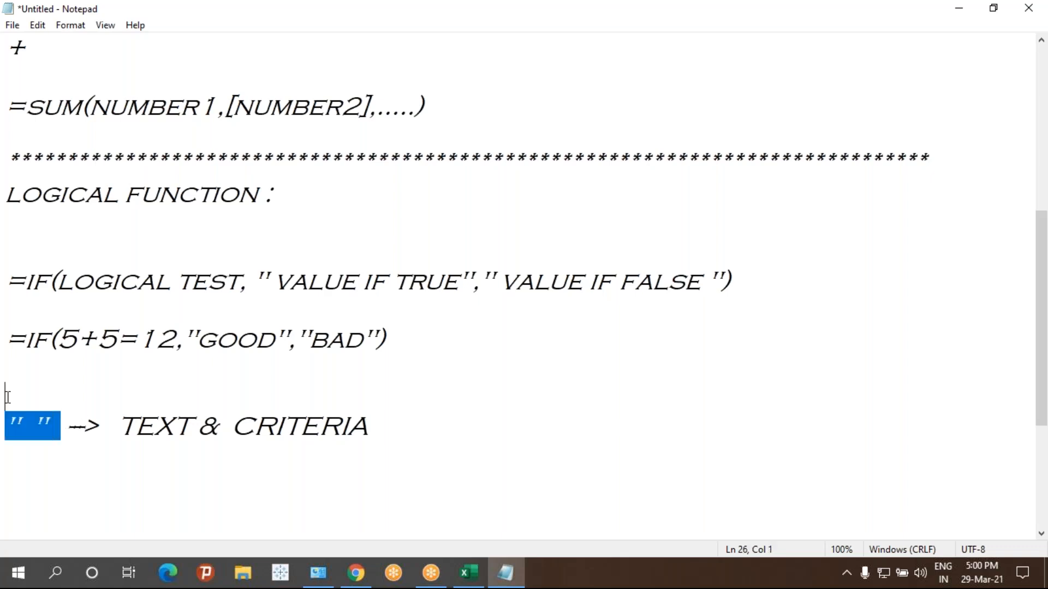
{"action": "left_click", "coordinate": [391, 416]}
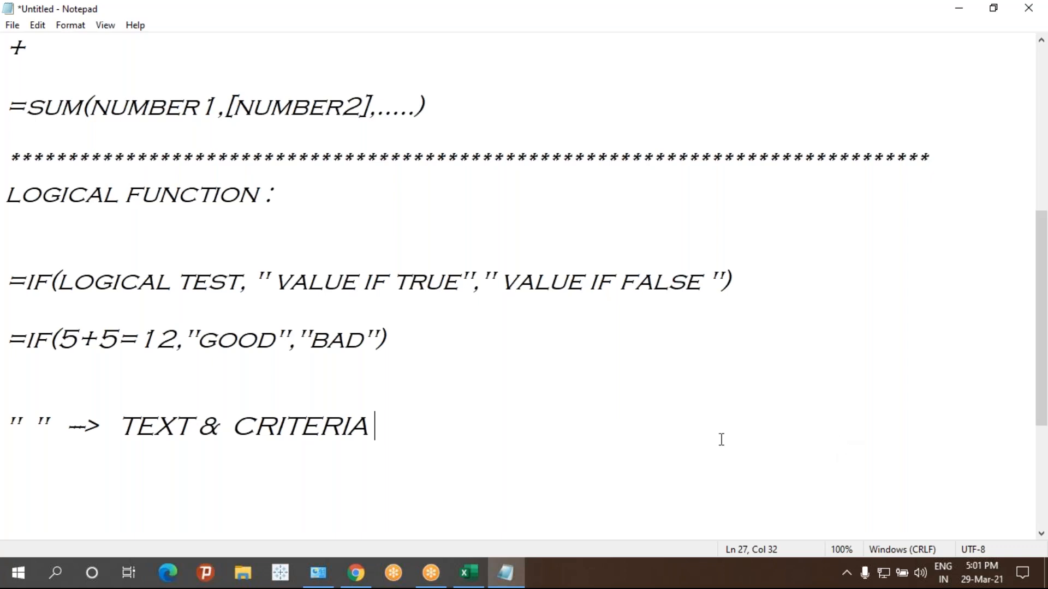
- Switch back to the Excel workbook and select cell H54, the Australia row's TAX cell
{"action": "left_click", "coordinate": [468, 573]}
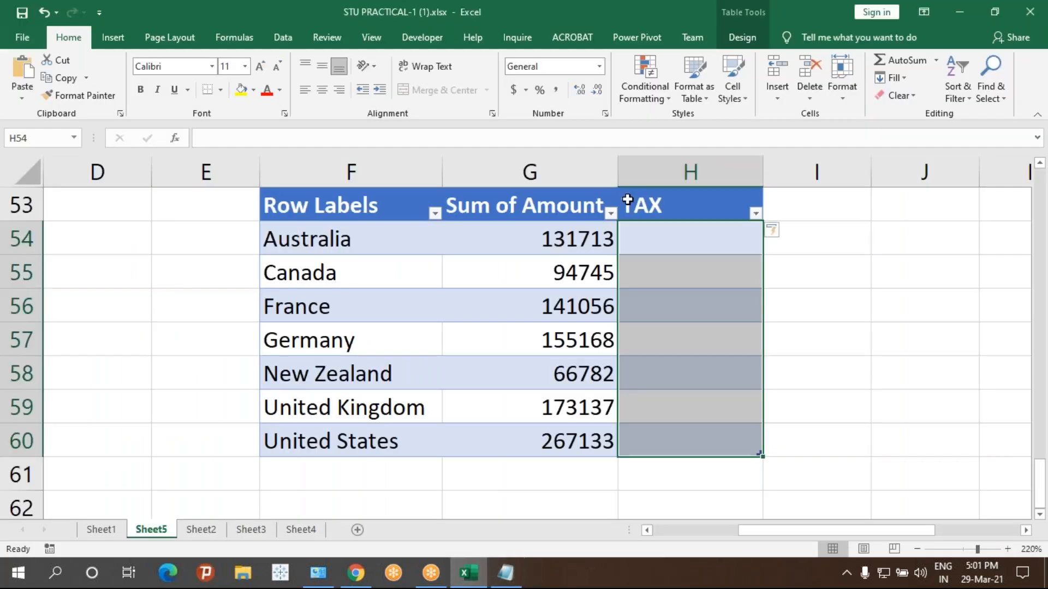
{"action": "left_click", "coordinate": [568, 236]}
{"action": "left_click", "coordinate": [689, 249]}
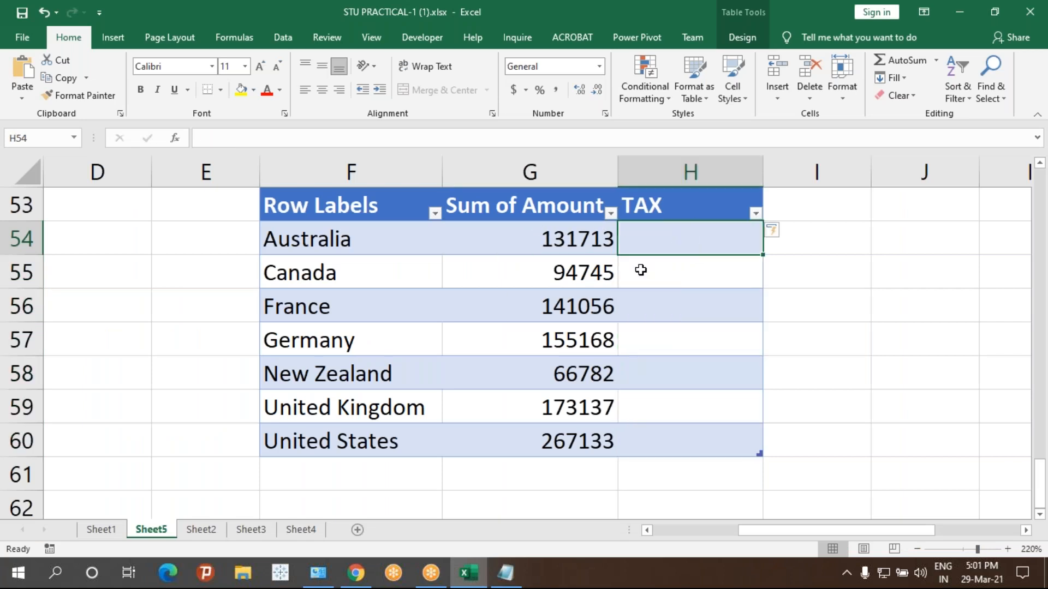
{"action": "left_click", "coordinate": [918, 380]}
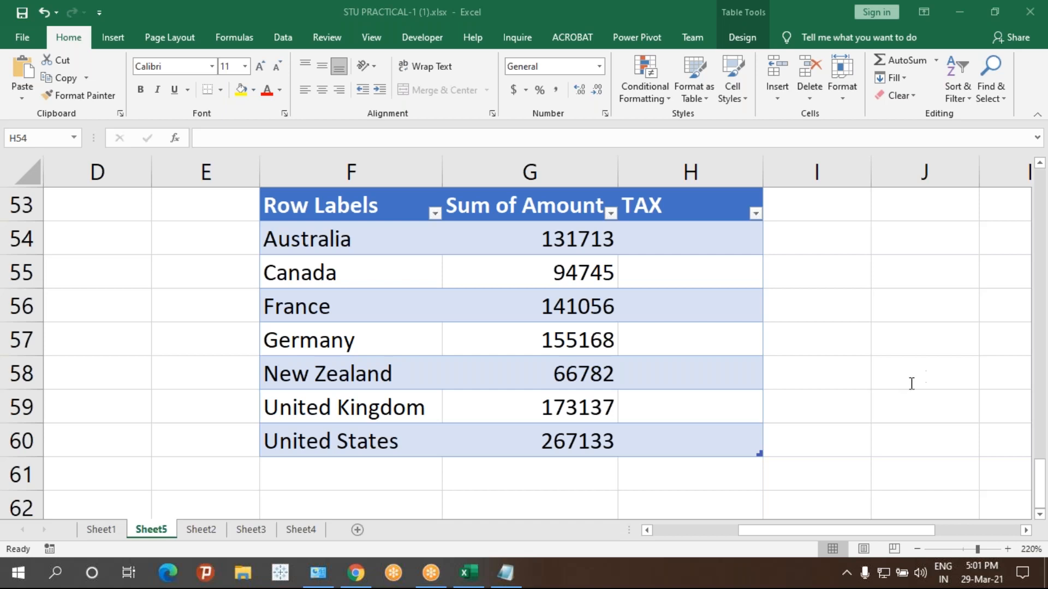
{"action": "left_click", "coordinate": [700, 238]}
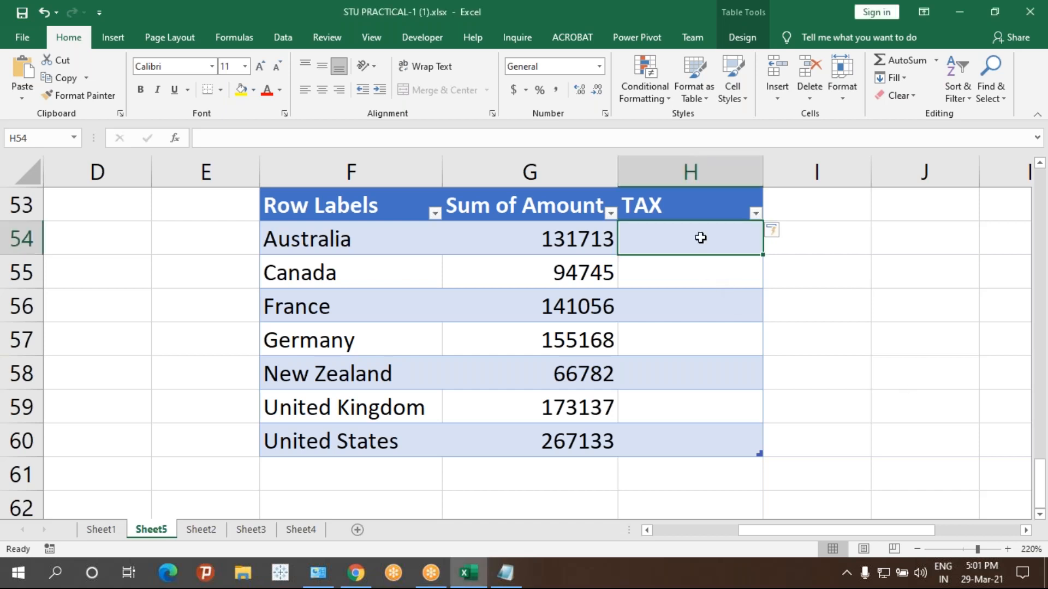
- Fill the TAX column from H54 with =IF([@[Sum of Amount]]>100000,"3%","1%")
{"action": "type", "text": "=IF("}
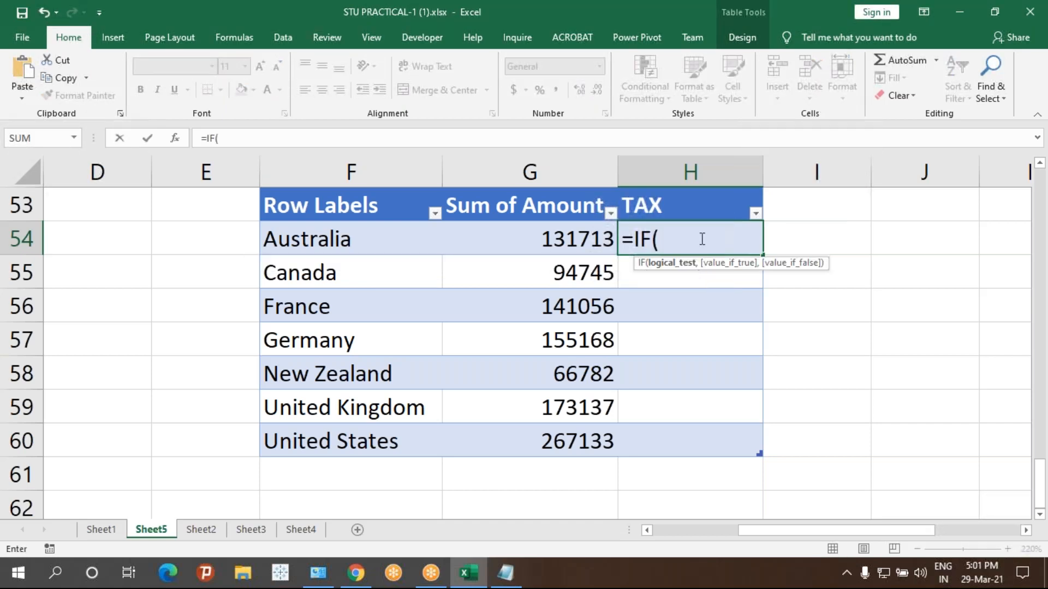
{"action": "left_click", "coordinate": [547, 238]}
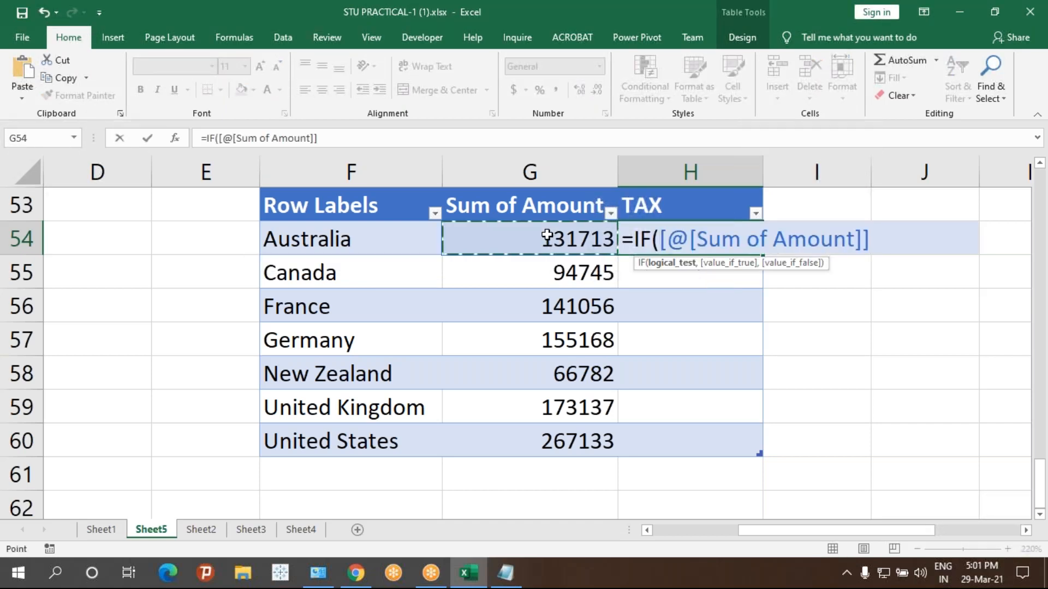
{"action": "type", "text": ">100000,3"}
{"action": "key", "text": "BackSpace"}
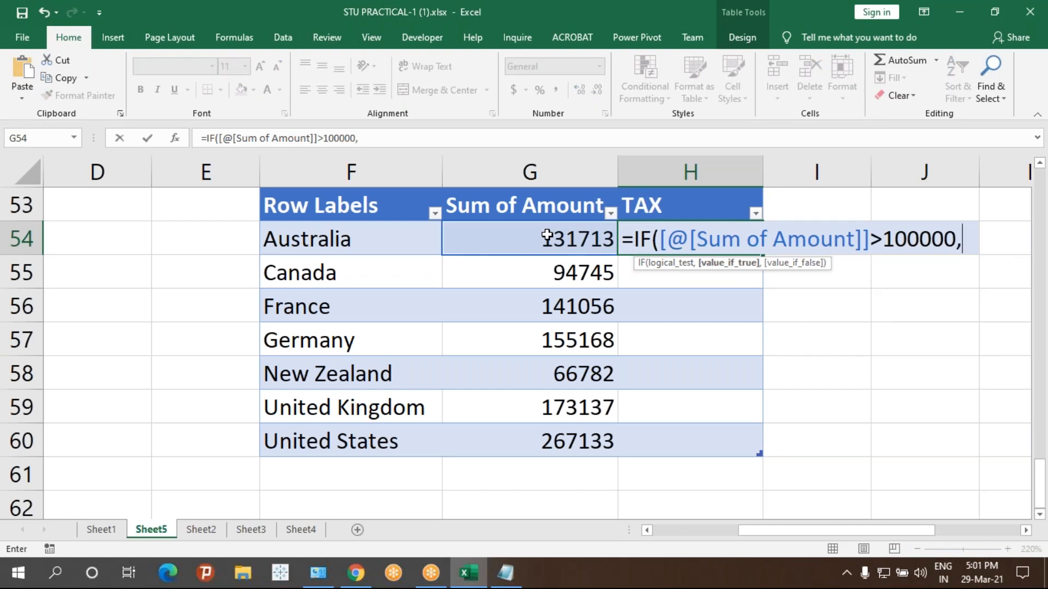
{"action": "type", "text": "\"3%"}
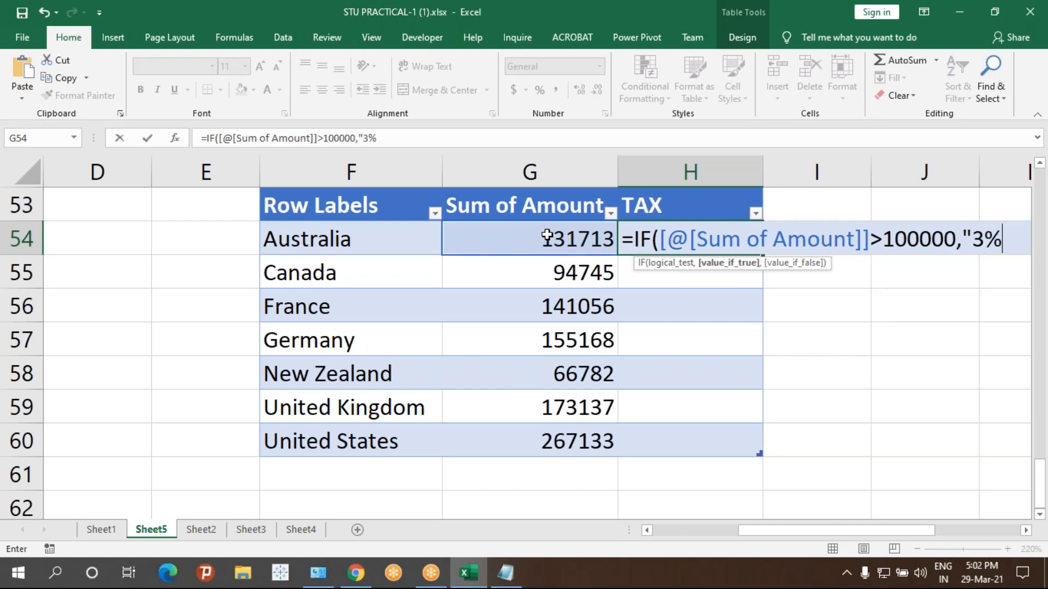
{"action": "type", "text": "\",\""}
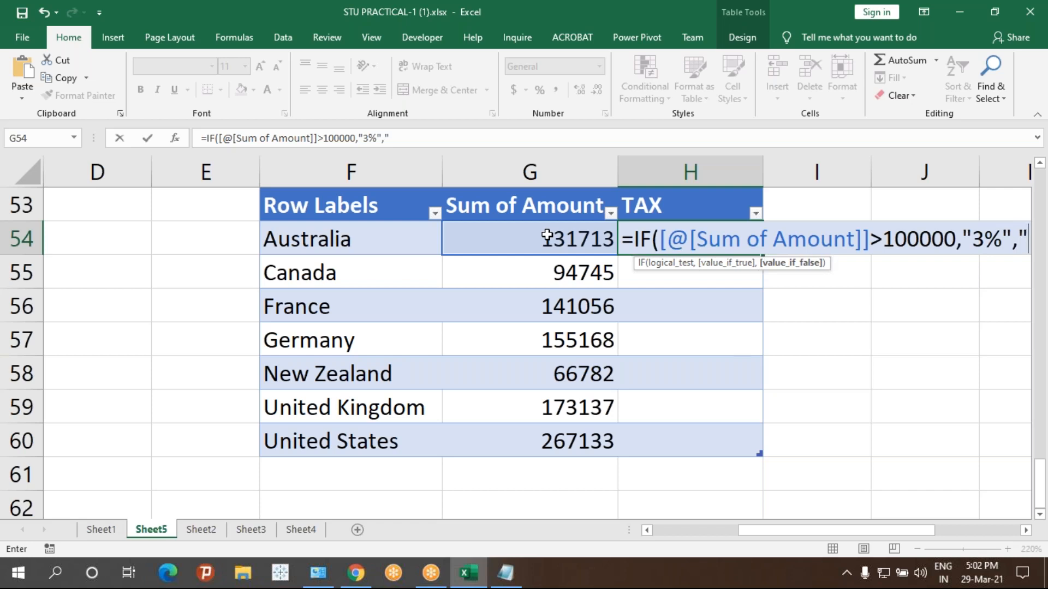
{"action": "type", "text": "1%\")"}
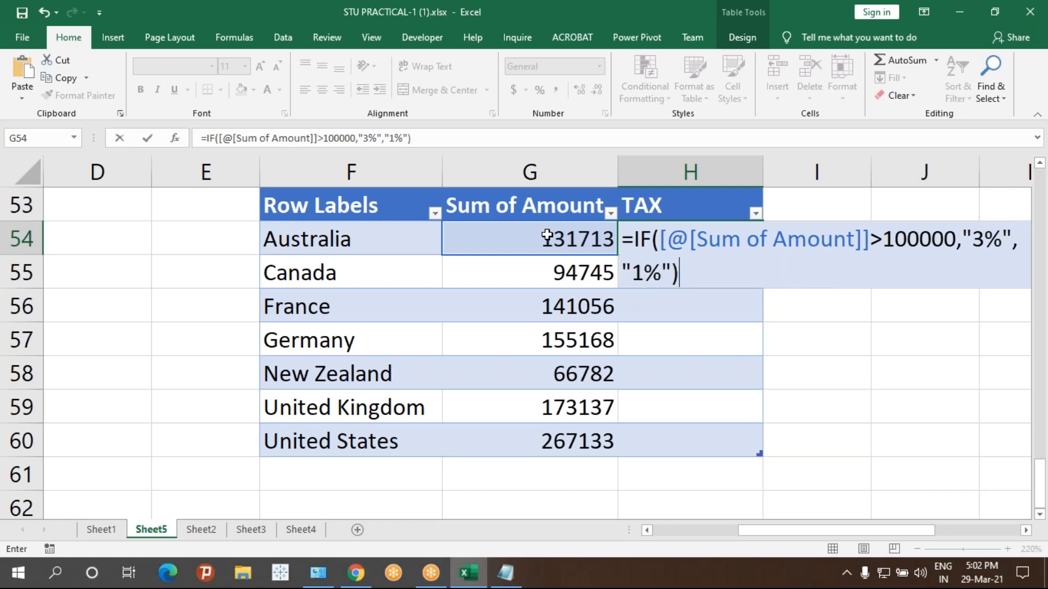
{"action": "key", "text": "Return"}
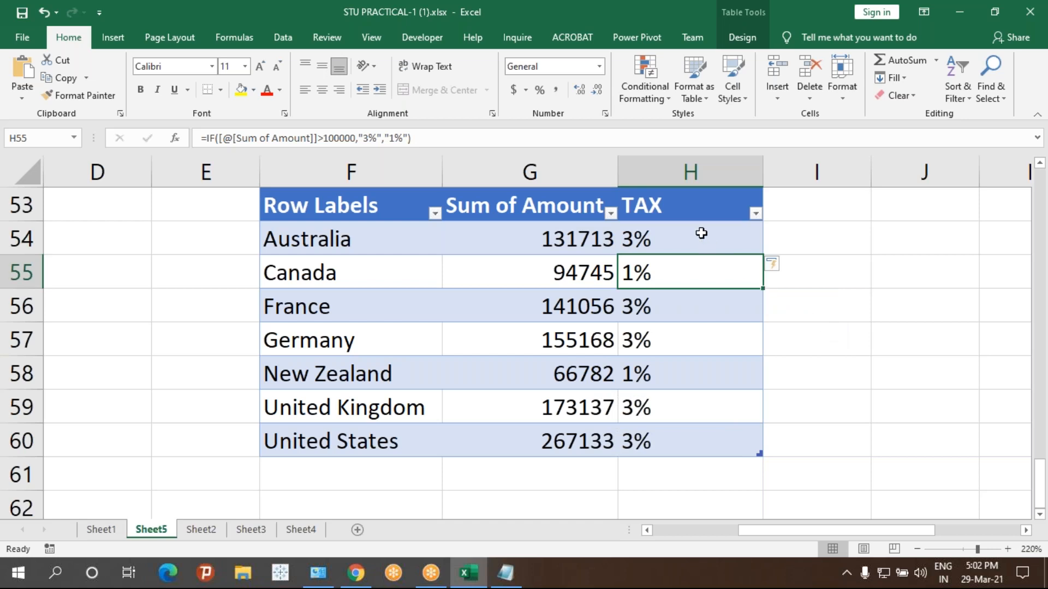
- Undo the TAX column's automatic fill and the IF formula in H54, keeping H54 selected
{"action": "left_click_drag", "start_coordinate": [699, 231], "coordinate": [678, 453]}
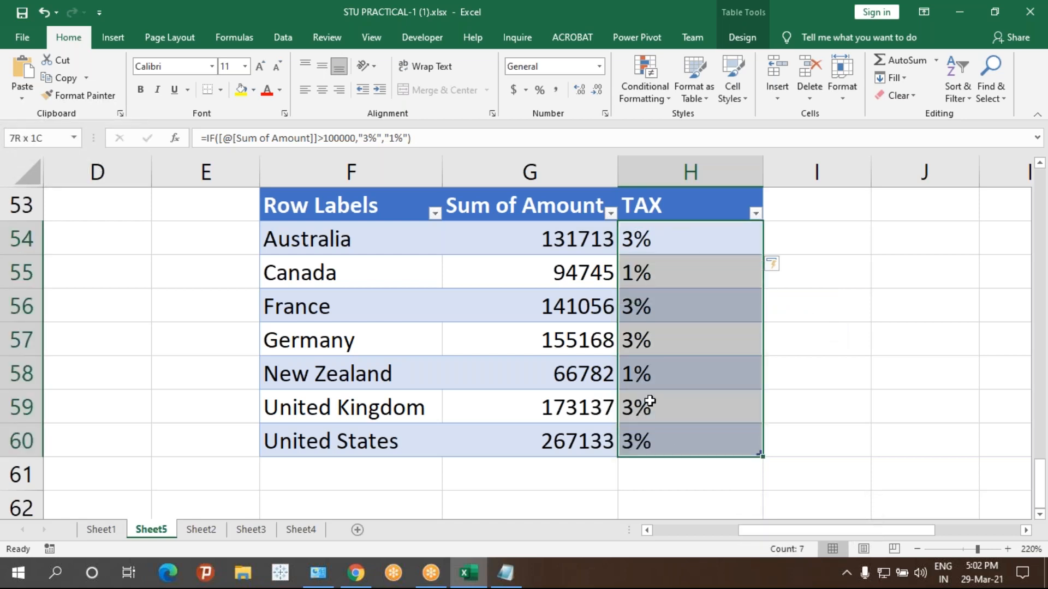
{"action": "left_click", "coordinate": [43, 12]}
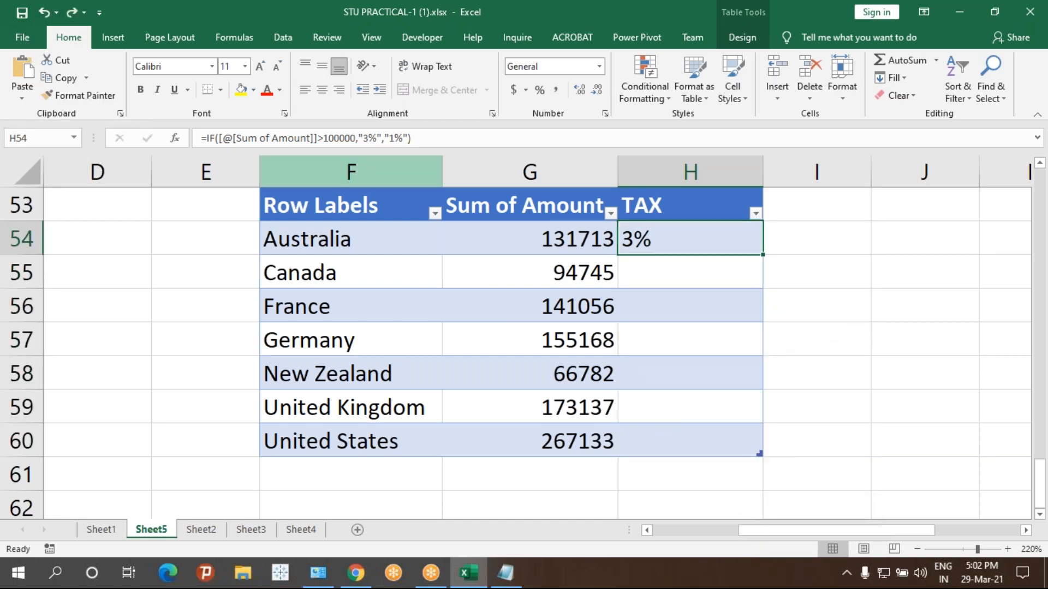
{"action": "left_click", "coordinate": [43, 12]}
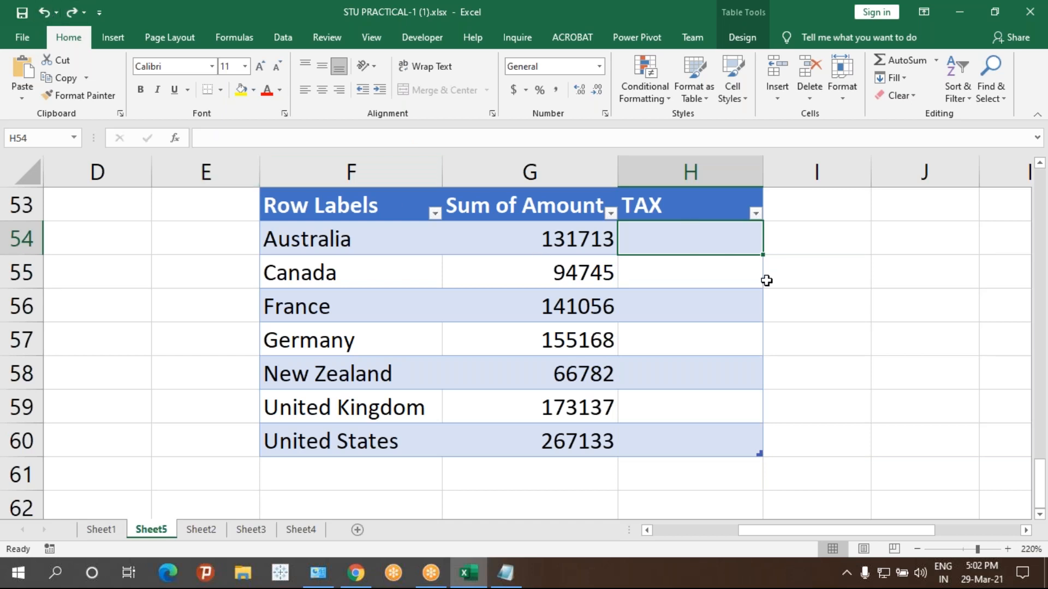
{"action": "left_click", "coordinate": [825, 294]}
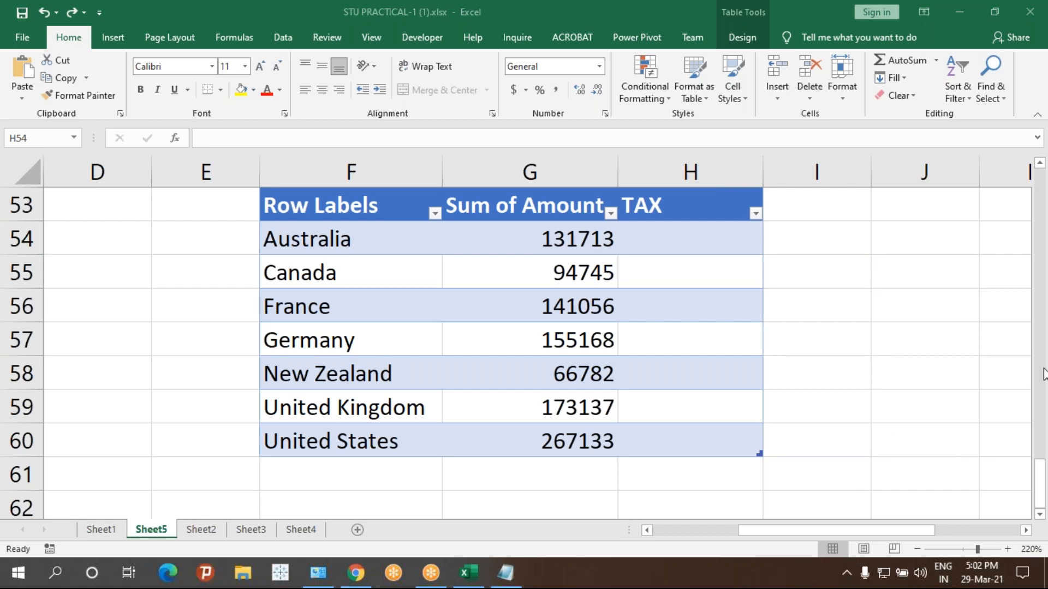
{"action": "left_click", "coordinate": [655, 241]}
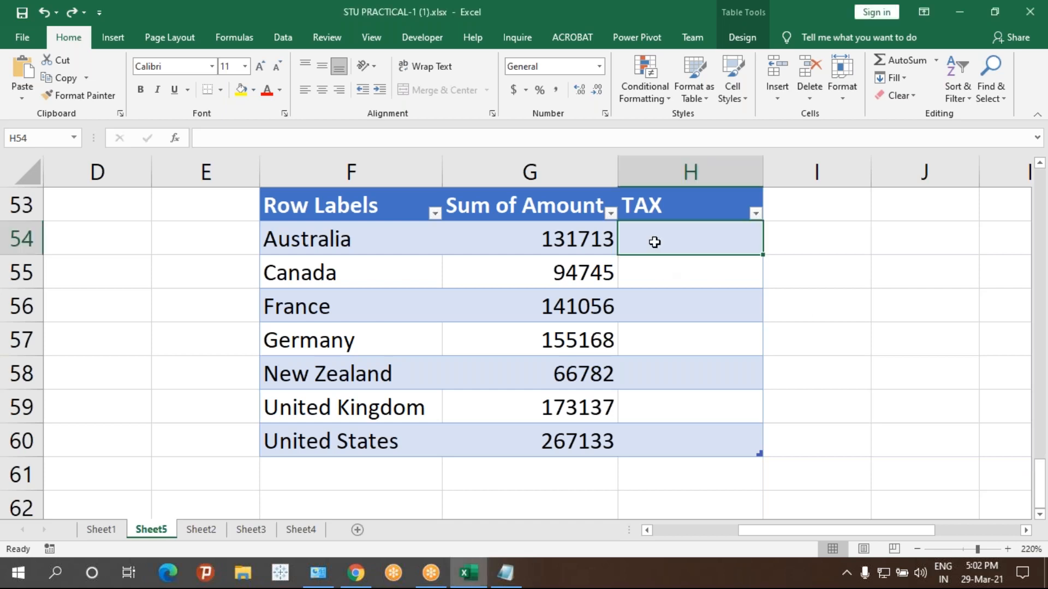
{"action": "type", "text": "=IF("}
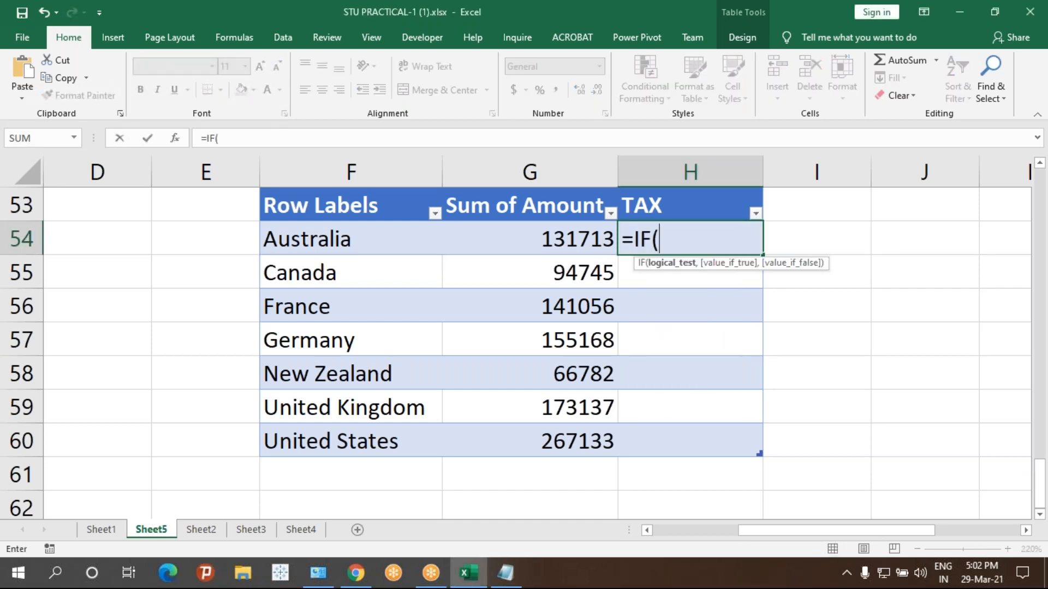
{"action": "left_click", "coordinate": [535, 244]}
{"action": "type", "text": ">100000"}
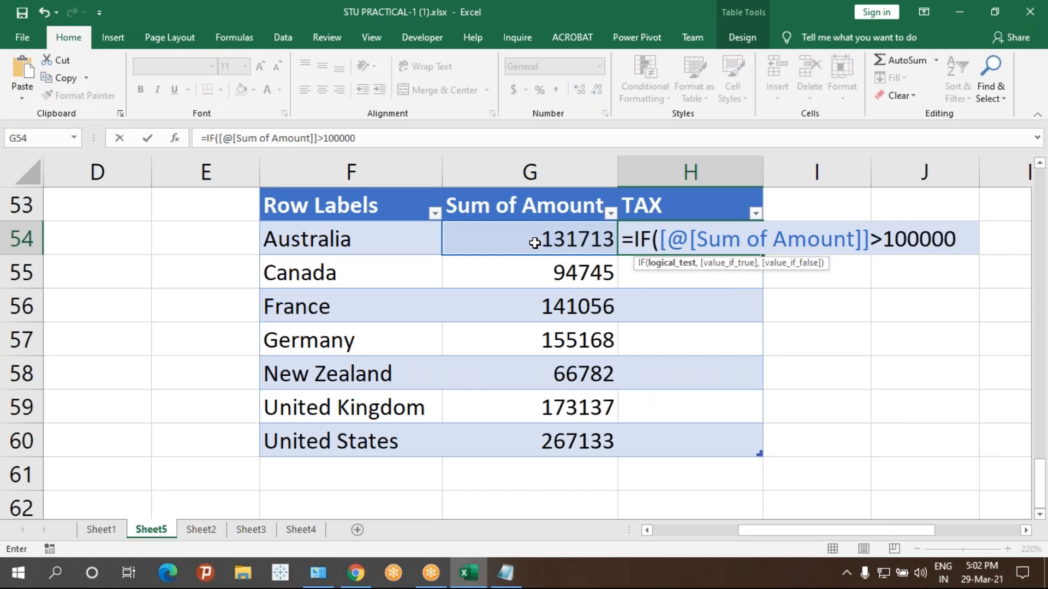
{"action": "type", "text": ","}
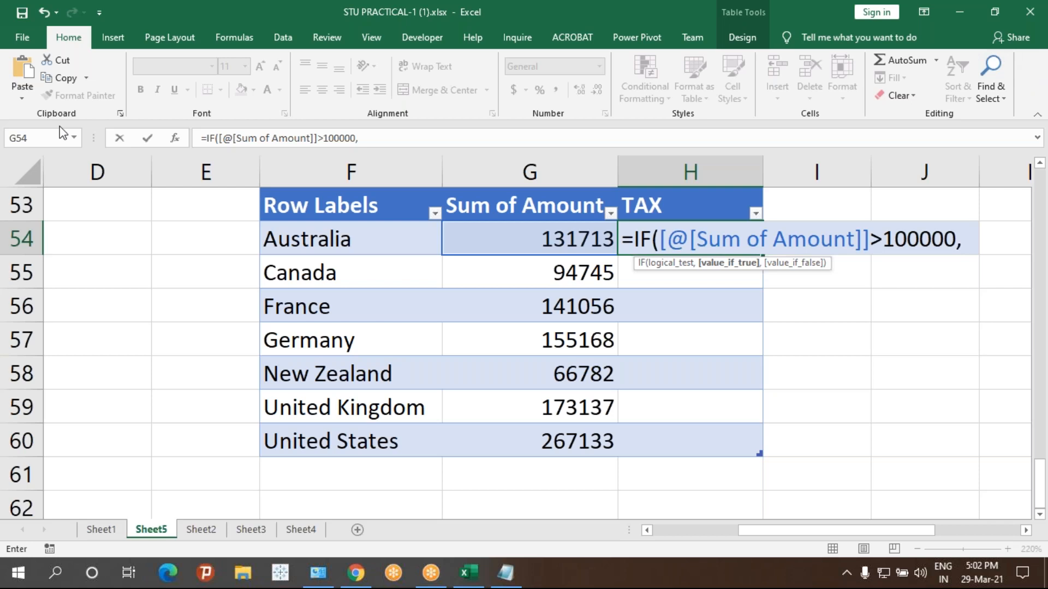
{"action": "left_click", "coordinate": [853, 65]}
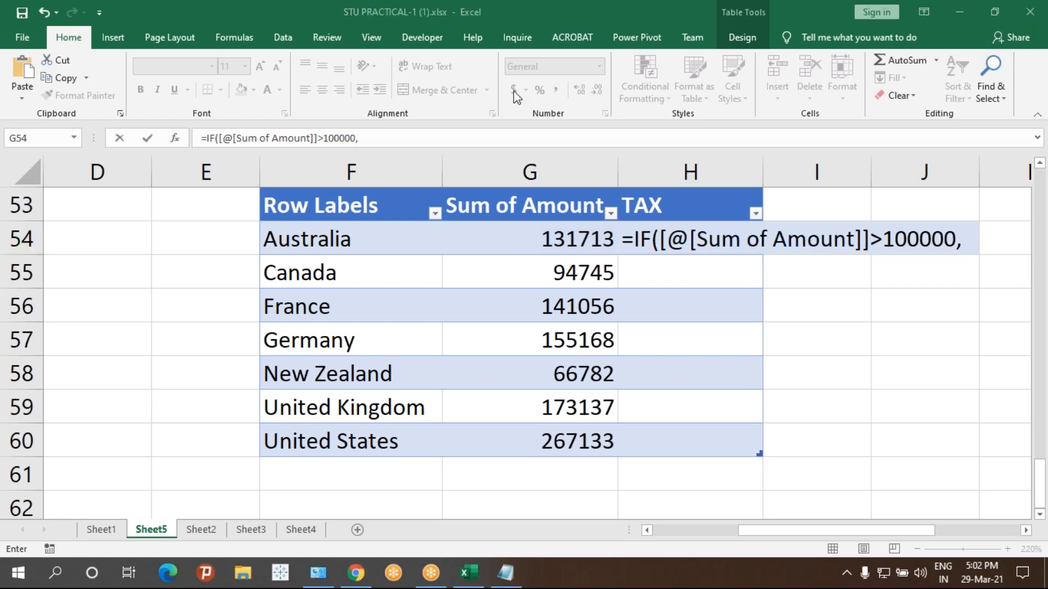
{"action": "left_click", "coordinate": [716, 308]}
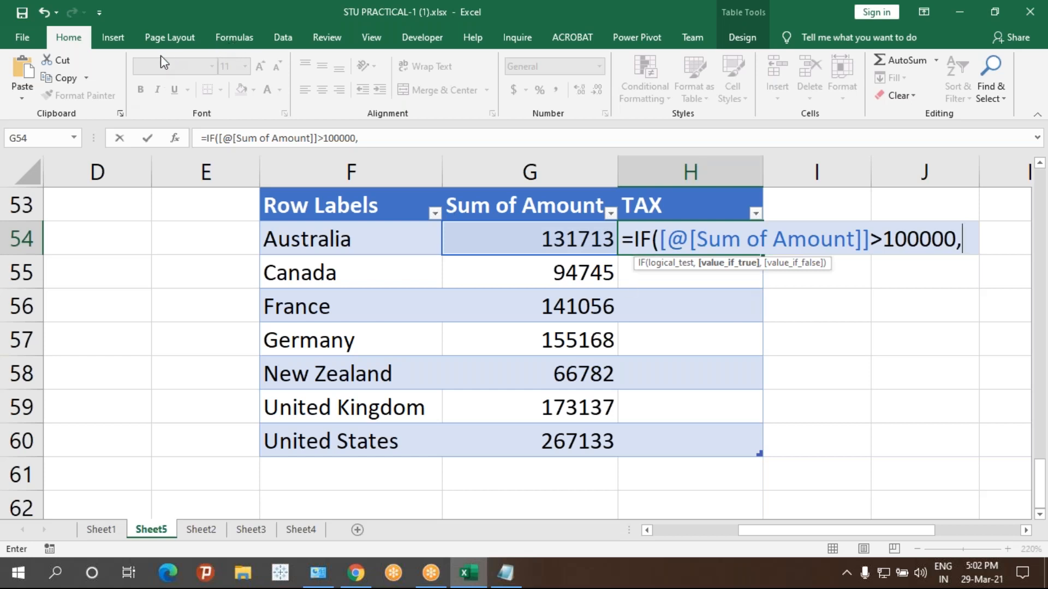
{"action": "left_click", "coordinate": [227, 66]}
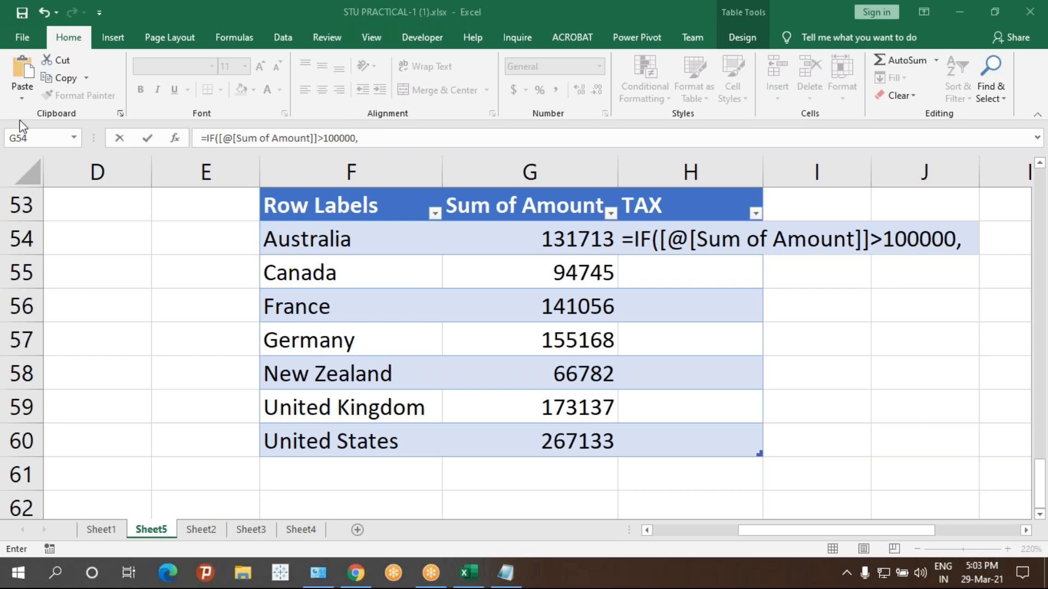
{"action": "key", "text": "Escape"}
- Convert the country sales table in F53:H60 to a normal range
{"action": "left_click_drag", "start_coordinate": [288, 192], "coordinate": [726, 447]}
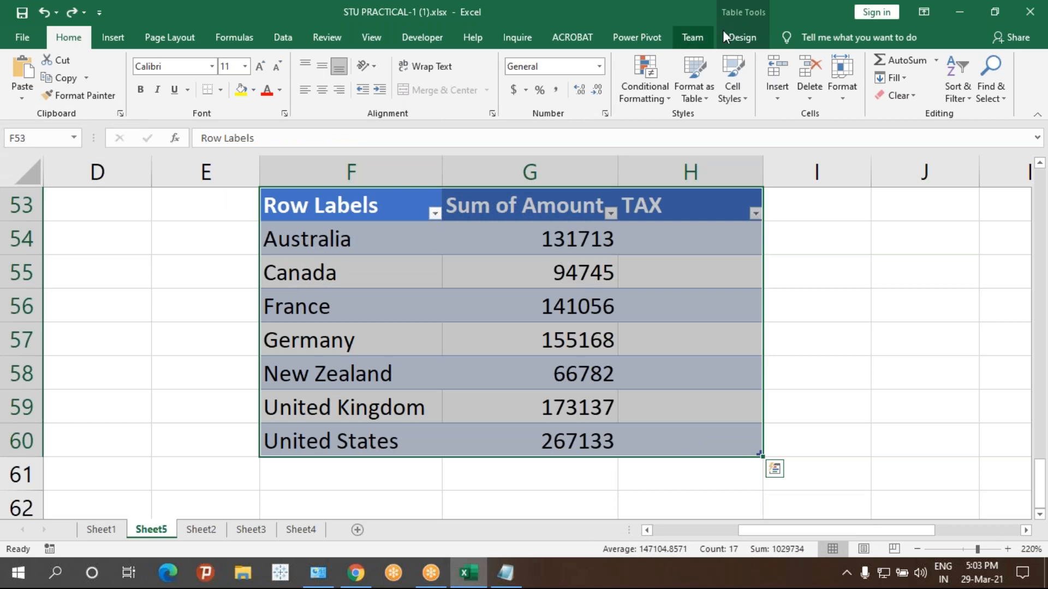
{"action": "left_click", "coordinate": [753, 37]}
{"action": "left_click", "coordinate": [134, 95]}
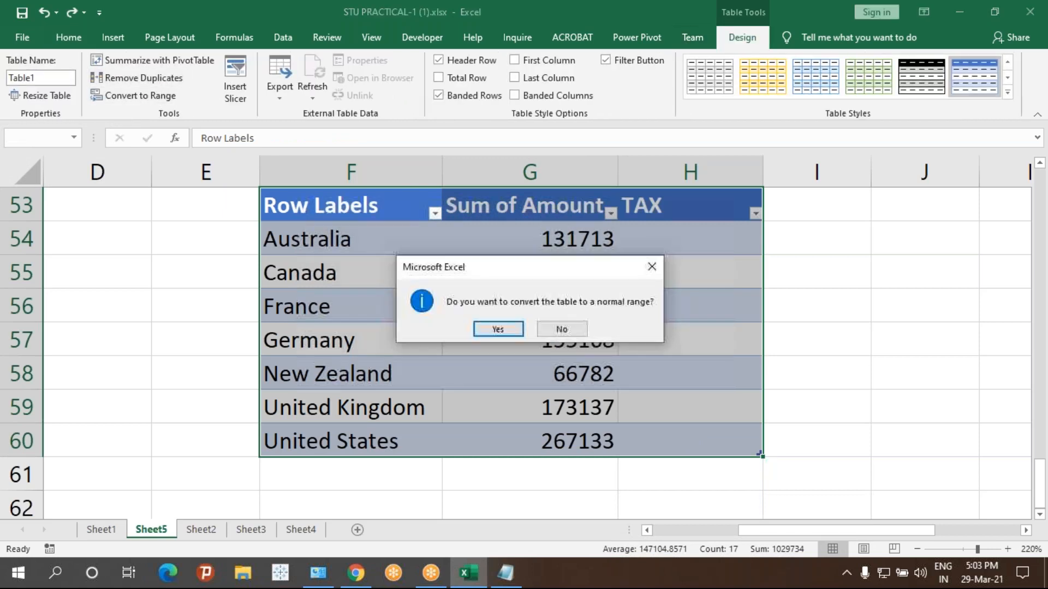
{"action": "key", "text": "Return"}
- Start an IF formula in H54, the Australia row's TAX cell, with the logical test G54>100000
{"action": "left_click", "coordinate": [664, 240]}
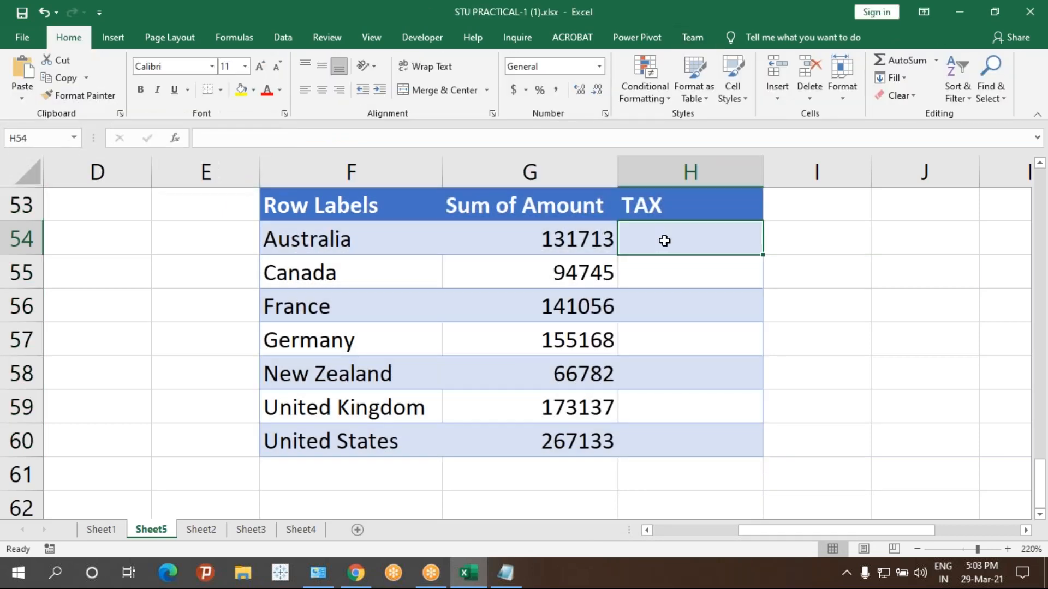
{"action": "type", "text": "=IOF"}
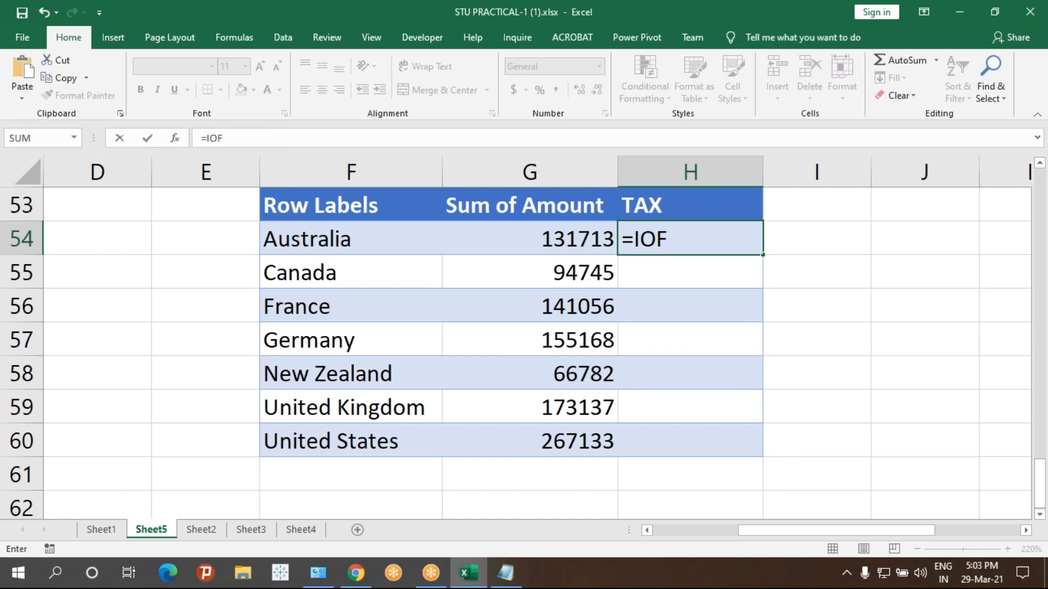
{"action": "key", "text": "BackSpace"}
{"action": "key", "text": "BackSpace"}
{"action": "type", "text": "F("}
{"action": "left_click", "coordinate": [523, 234]}
{"action": "type", "text": ">100000,"}
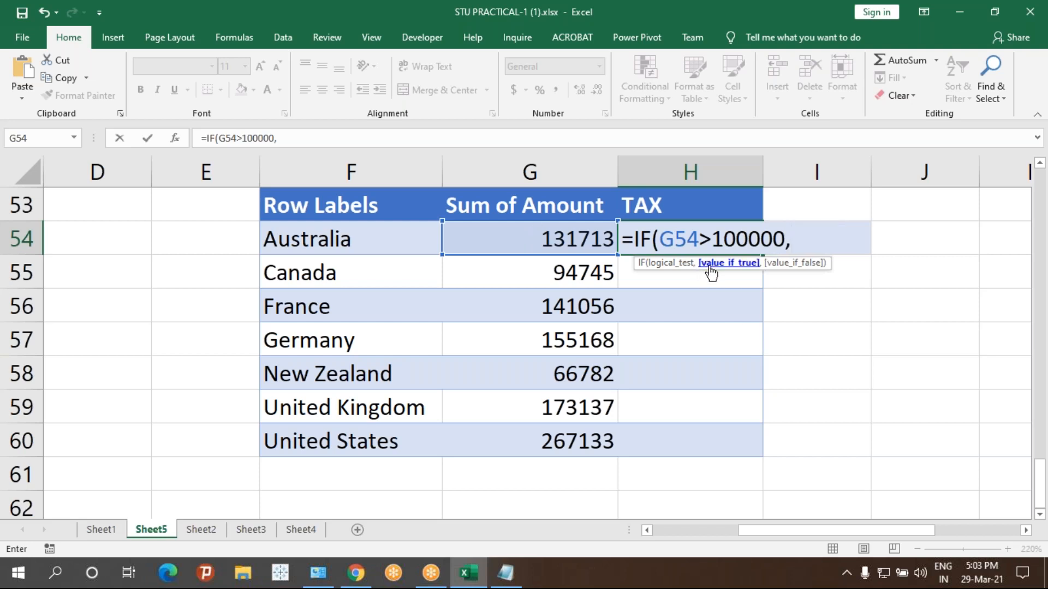
- Complete H54's IF formula with 3%*G54 if true and 1%*G54 if false, and fill it down to H60
{"action": "type", "text": "3%*9"}
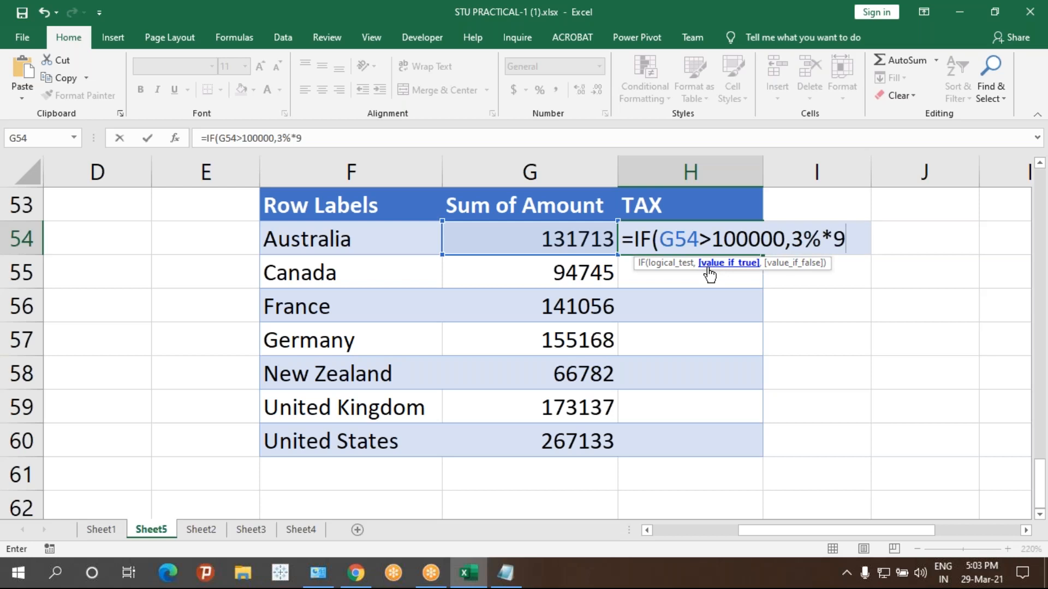
{"action": "key", "text": "BackSpace"}
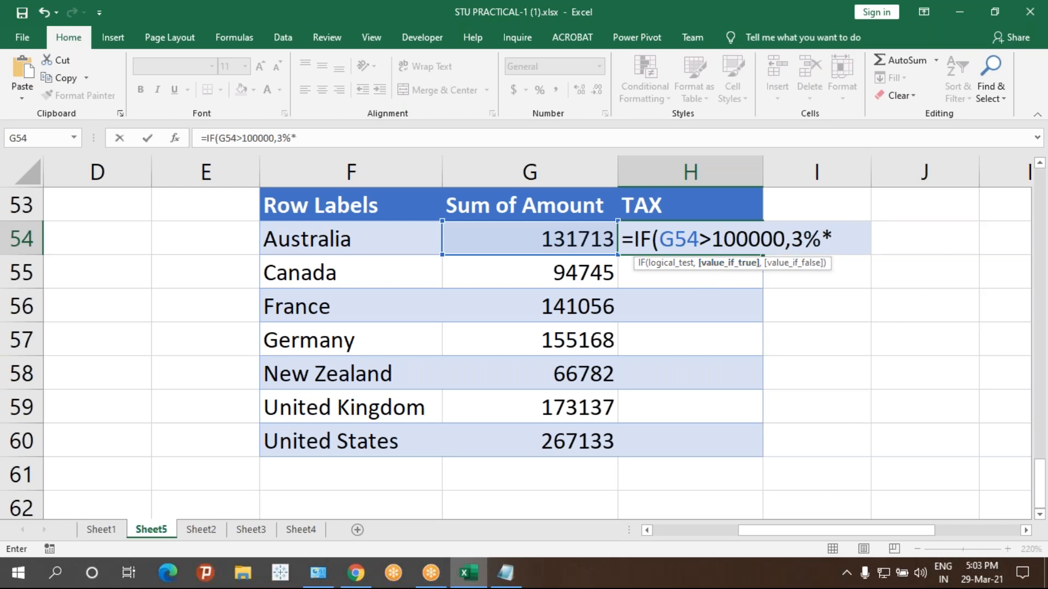
{"action": "left_click", "coordinate": [523, 250]}
{"action": "type", "text": ","}
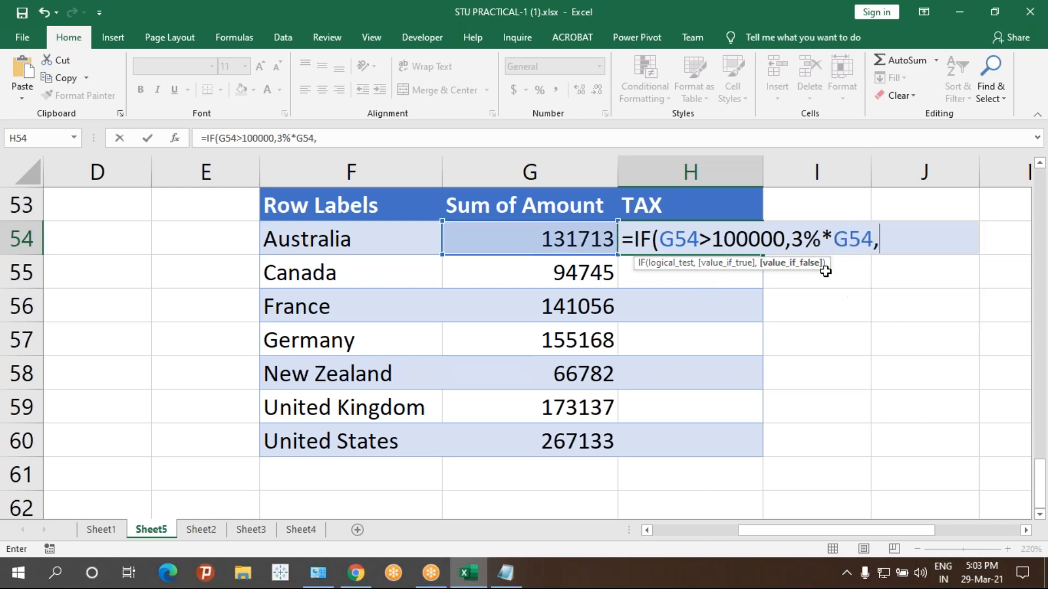
{"action": "type", "text": "1%*"}
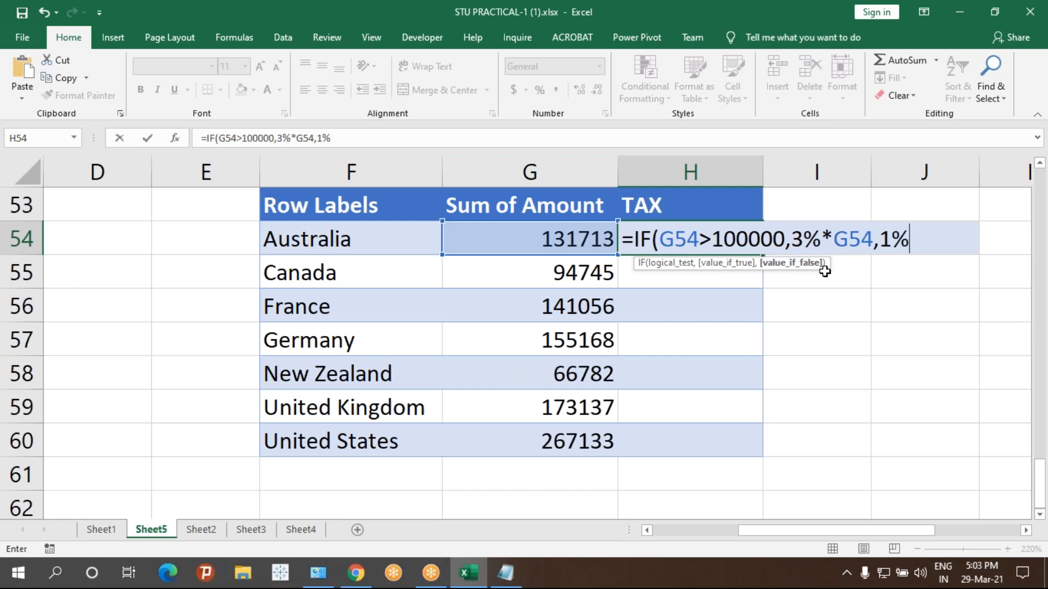
{"action": "left_click", "coordinate": [513, 239]}
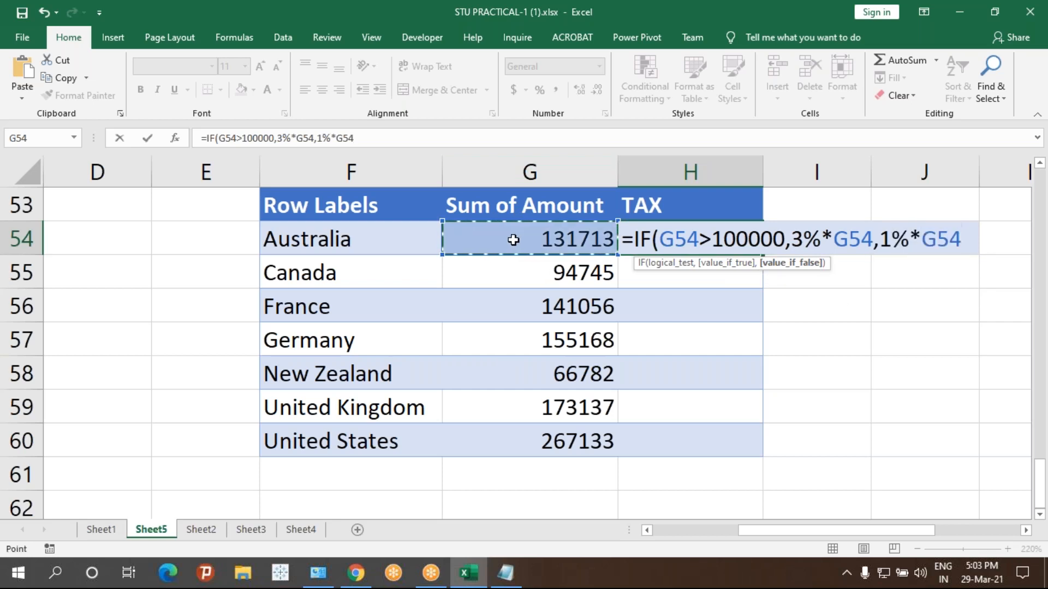
{"action": "type", "text": ")"}
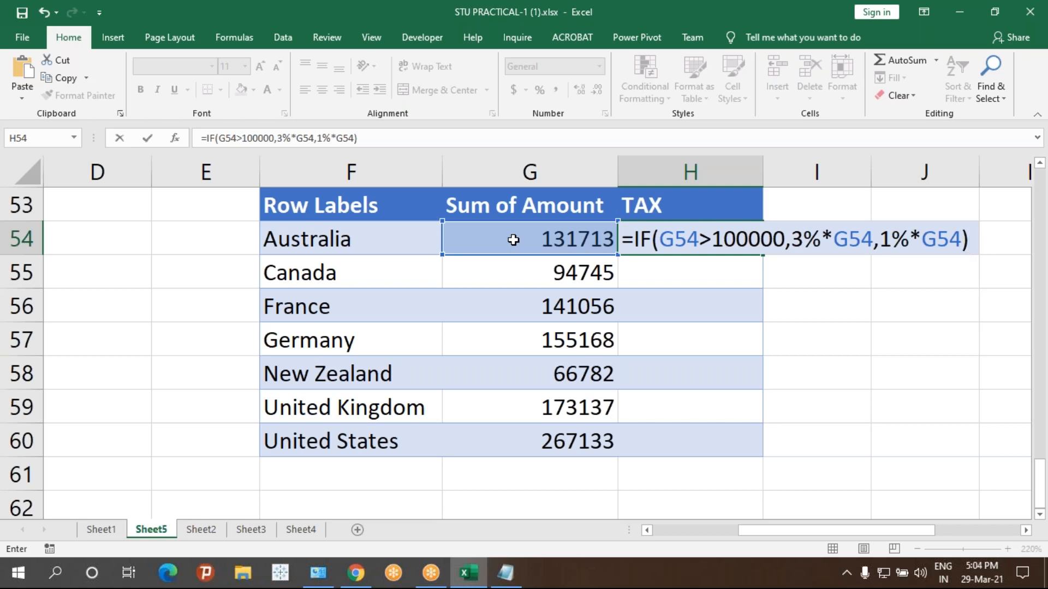
{"action": "key", "text": "Return"}
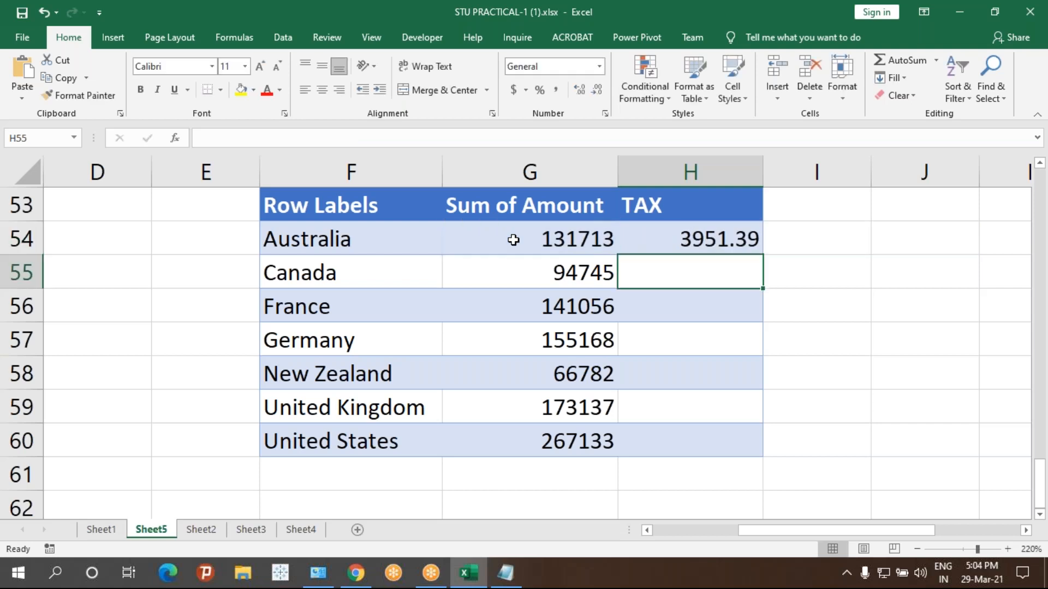
{"action": "left_click", "coordinate": [746, 244]}
{"action": "double_click", "coordinate": [763, 255]}
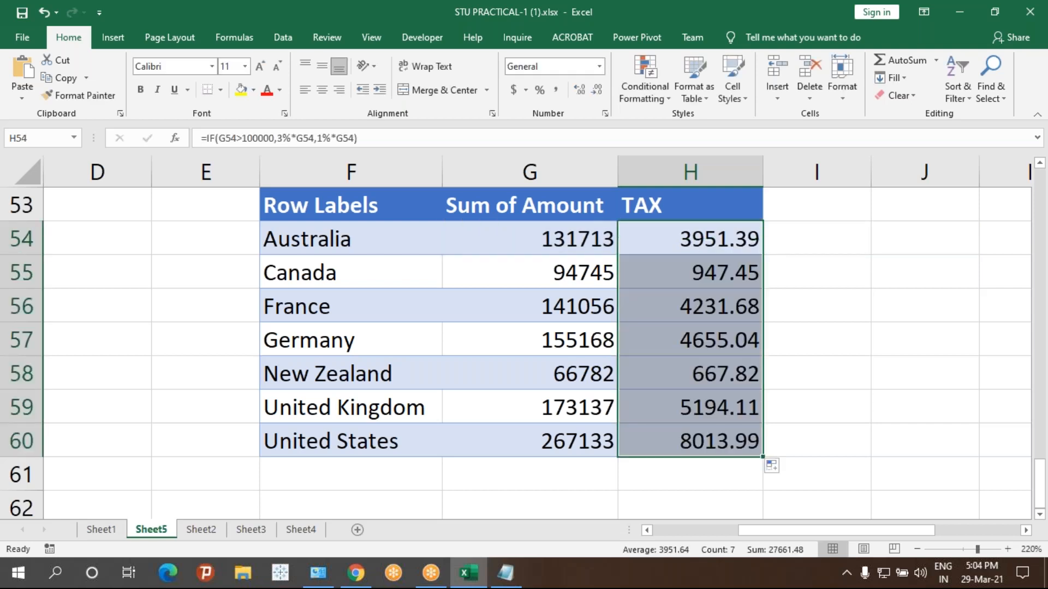
- Clear the TAX formulas from H54:H60
{"action": "scroll", "coordinate": [714, 427], "scroll_direction": "down", "scroll_amount": 1}
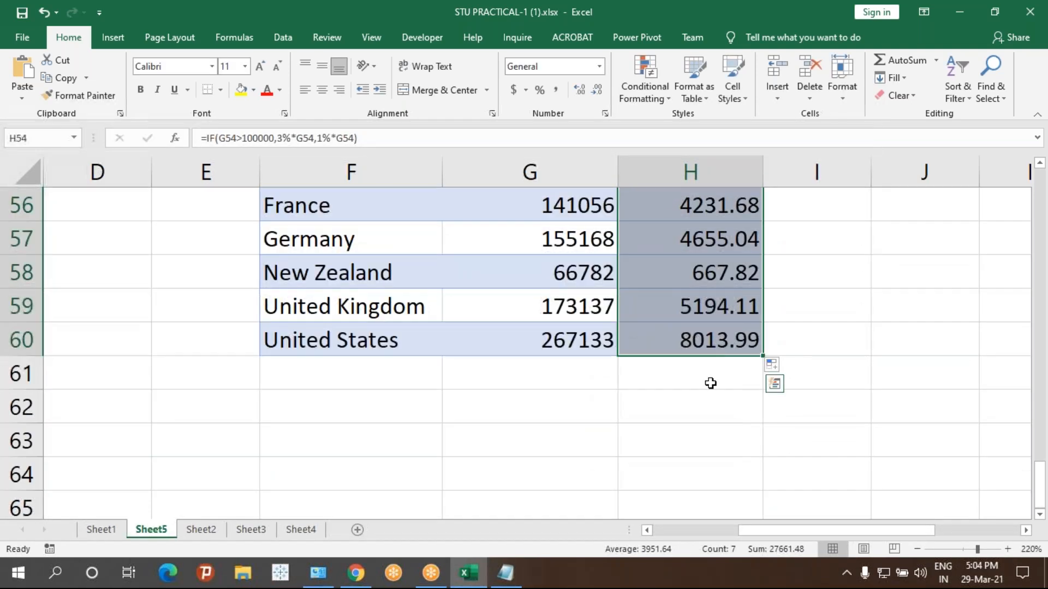
{"action": "scroll", "coordinate": [709, 383], "scroll_direction": "up", "scroll_amount": 4}
{"action": "scroll", "coordinate": [710, 383], "scroll_direction": "down", "scroll_amount": 3}
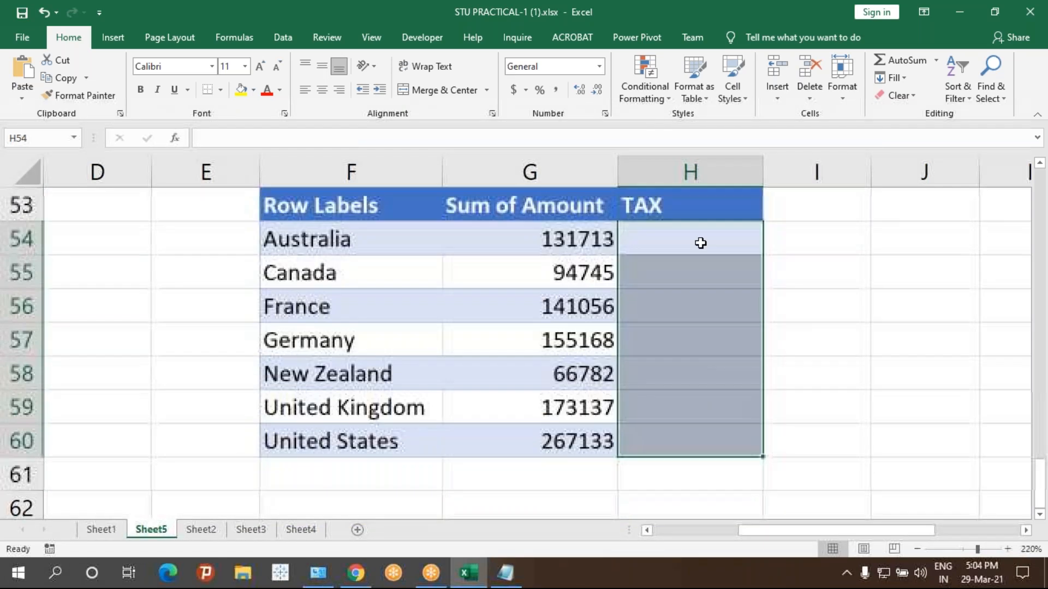
{"action": "key", "text": "Delete"}
- Begin the TAX formula again in H54 as =IF(G54>100000, with the value-if-true argument left open
{"action": "type", "text": "=IF("}
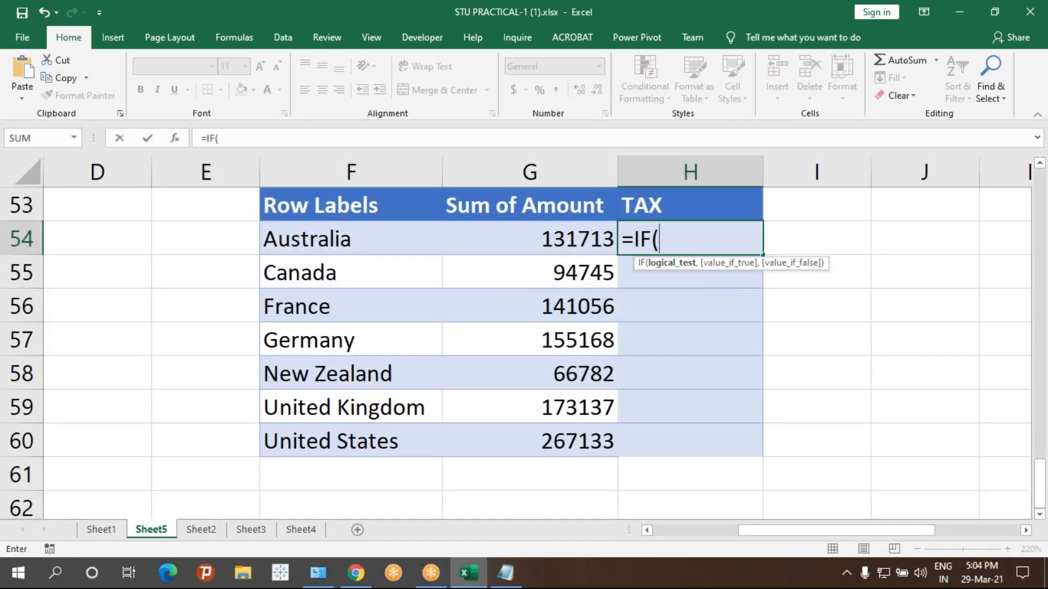
{"action": "left_click", "coordinate": [537, 237]}
{"action": "key", "text": "shift+Up"}
{"action": "type", "text": ">"}
{"action": "key", "text": "BackSpace"}
{"action": "key", "text": "BackSpace"}
{"action": "key", "text": "BackSpace"}
{"action": "key", "text": "BackSpace"}
{"action": "key", "text": "BackSpace"}
{"action": "key", "text": "BackSpace"}
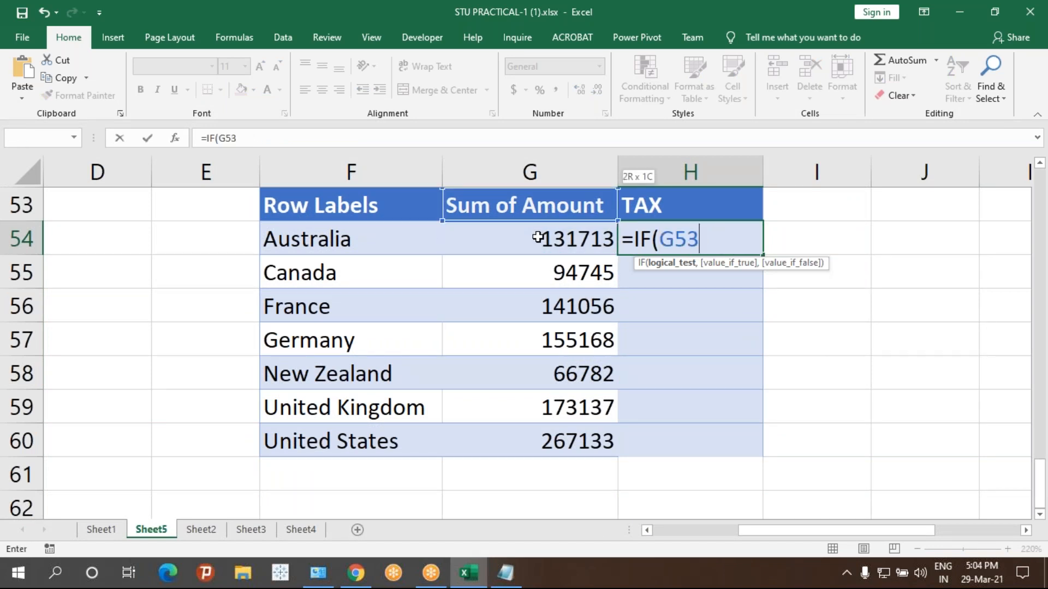
{"action": "type", "text": "4>"}
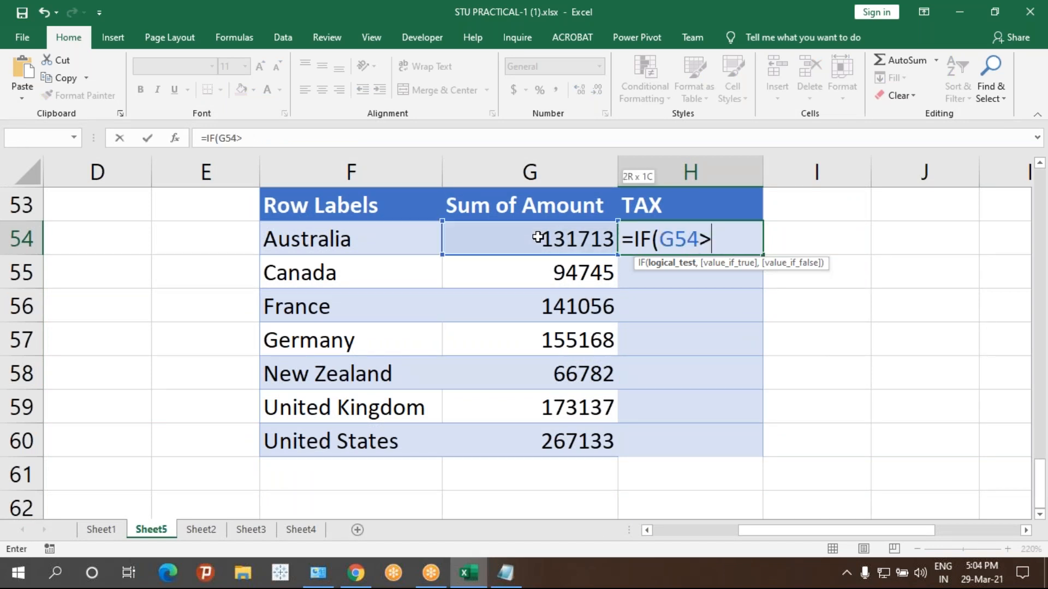
{"action": "type", "text": "10000"}
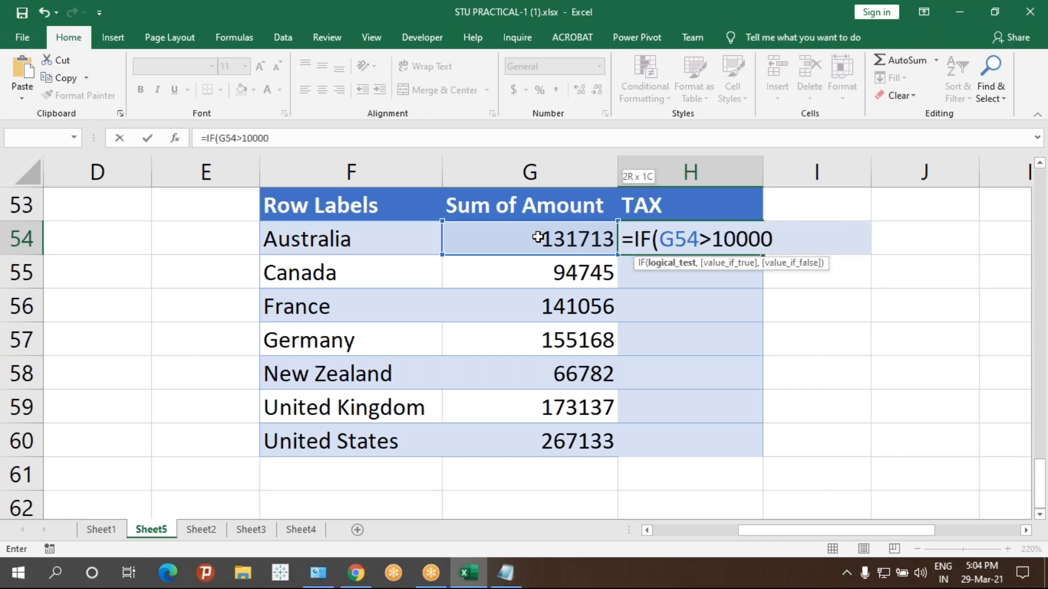
{"action": "type", "text": "0,"}
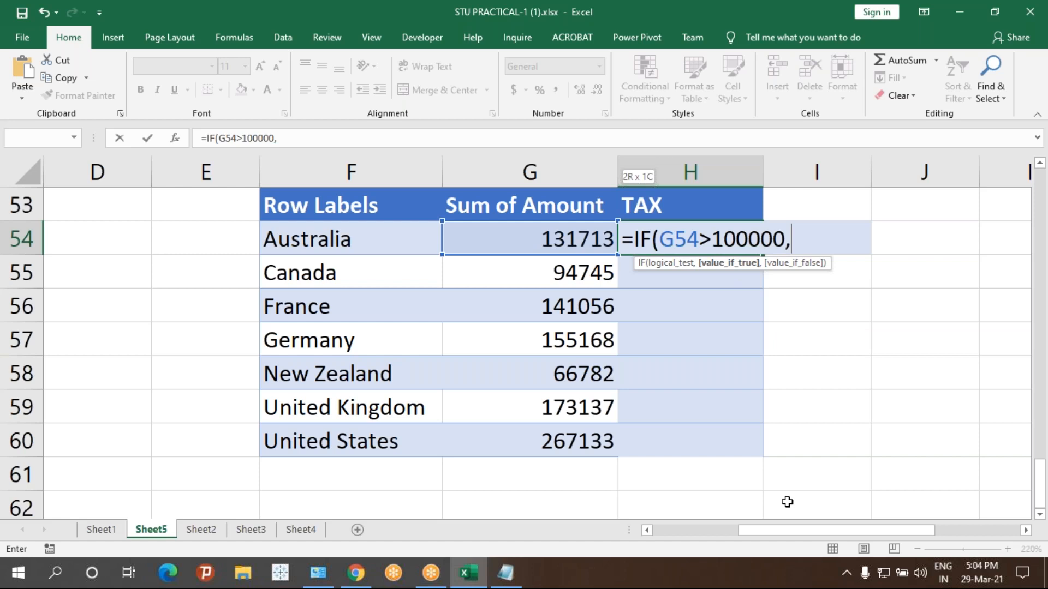
- Finish the formula in H54 as =IF(G54>100000,3%*G54,1%*G54) and fill it down to H60
{"action": "type", "text": "3%*"}
{"action": "left_click", "coordinate": [546, 249]}
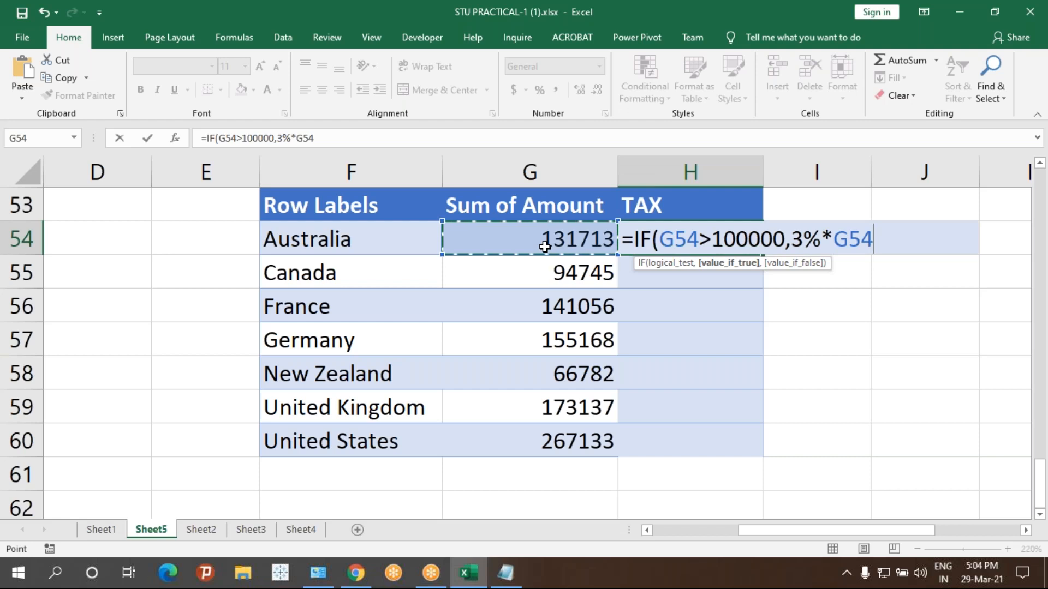
{"action": "type", "text": ","}
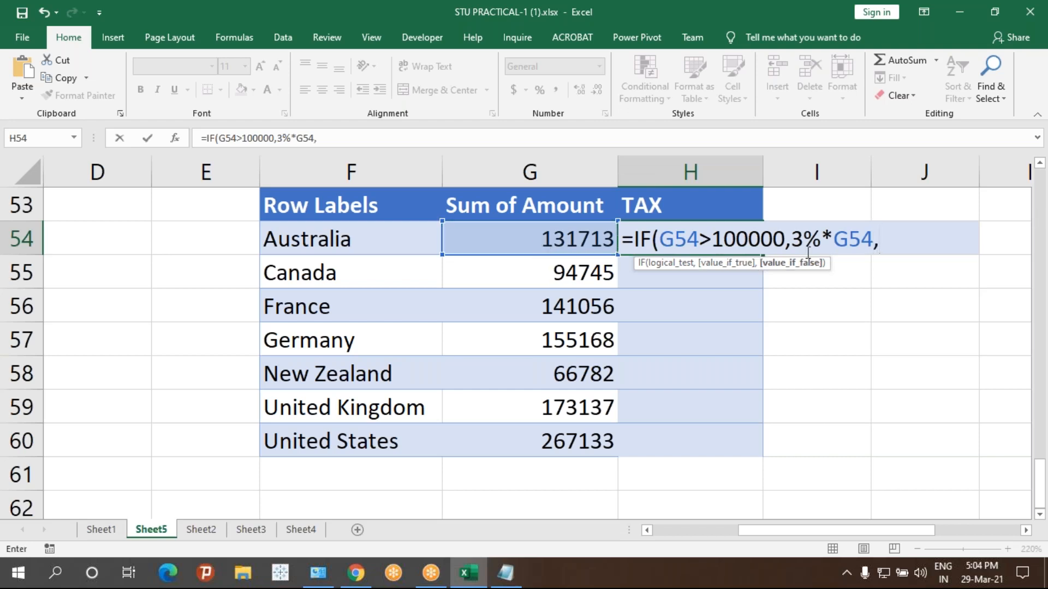
{"action": "type", "text": "1%*"}
{"action": "left_click", "coordinate": [530, 240]}
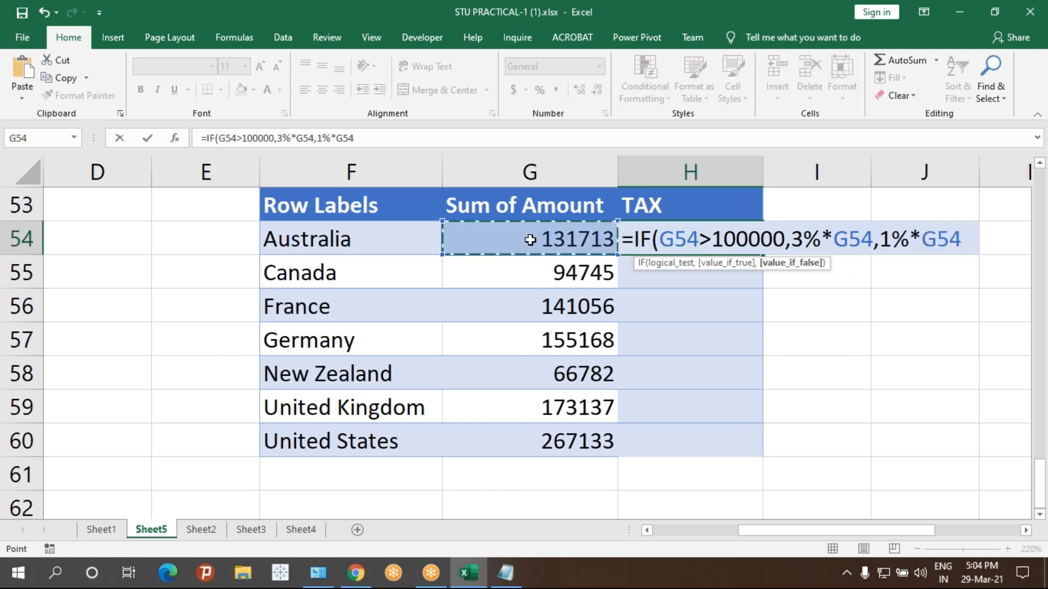
{"action": "type", "text": ")"}
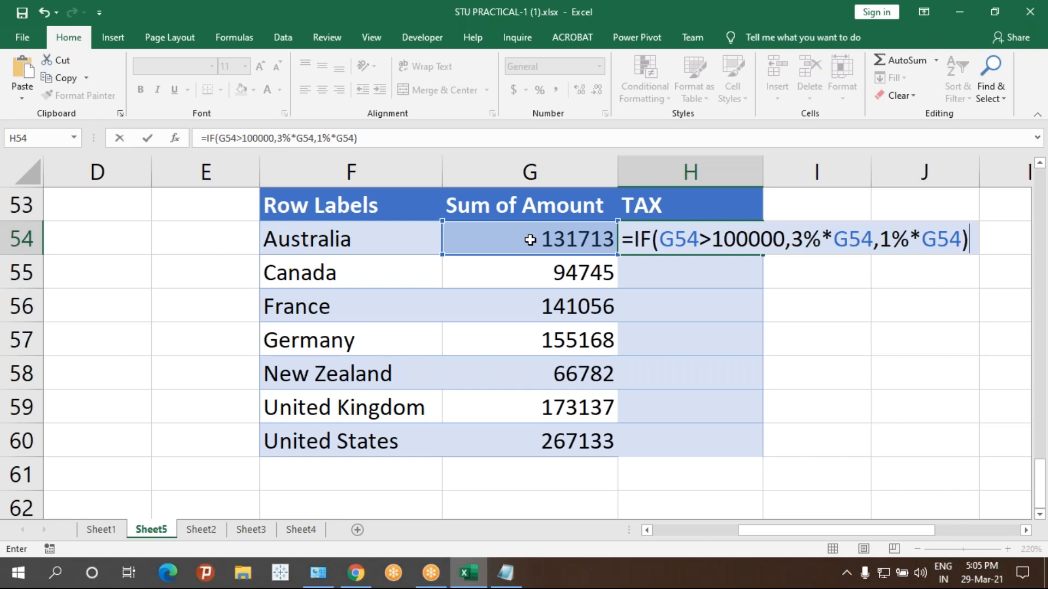
{"action": "key", "text": "Return"}
{"action": "left_click", "coordinate": [704, 240]}
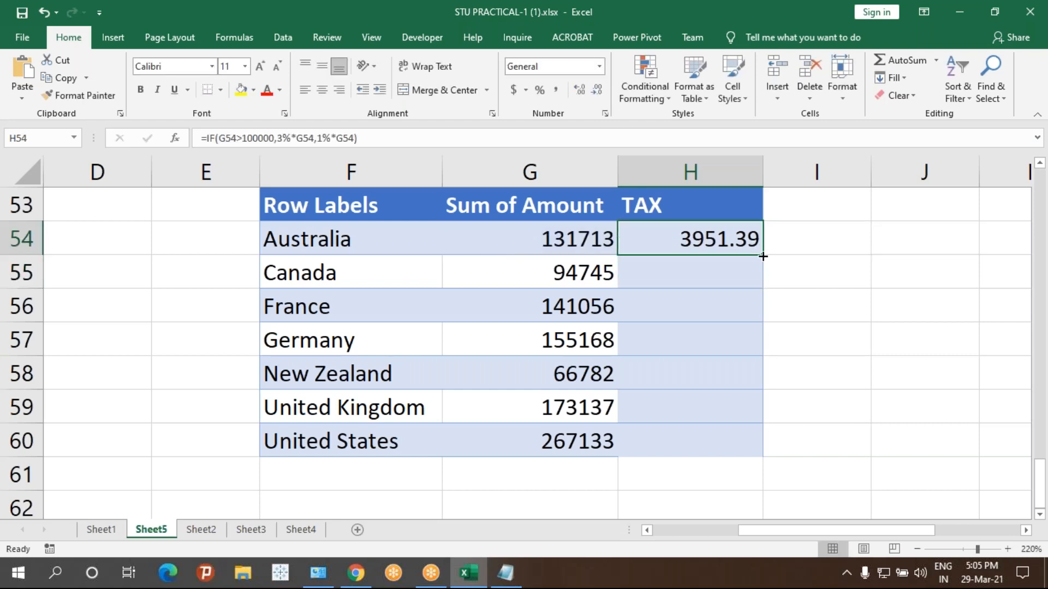
{"action": "double_click", "coordinate": [762, 254]}
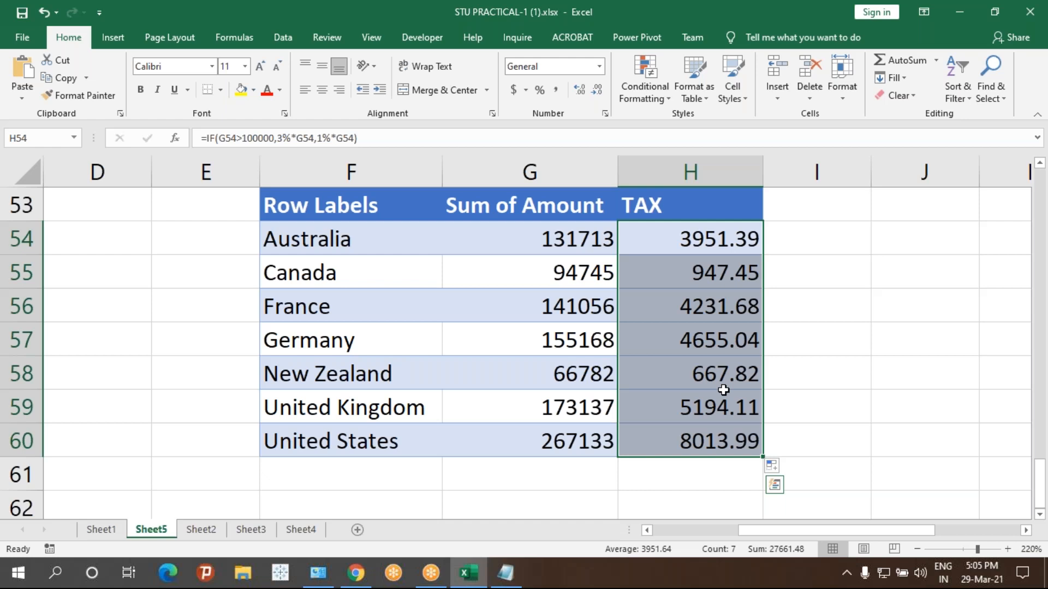
{"action": "left_click", "coordinate": [276, 577]}
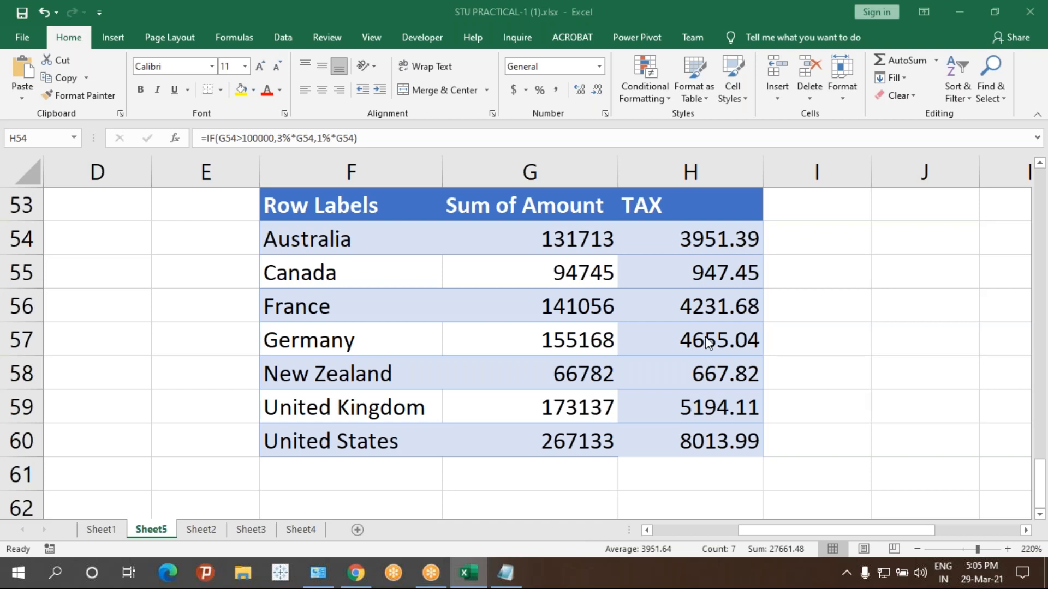
{"action": "left_click", "coordinate": [714, 354]}
{"action": "scroll", "coordinate": [658, 403], "scroll_direction": "up", "scroll_amount": 6}
{"action": "scroll", "coordinate": [659, 404], "scroll_direction": "down", "scroll_amount": 9}
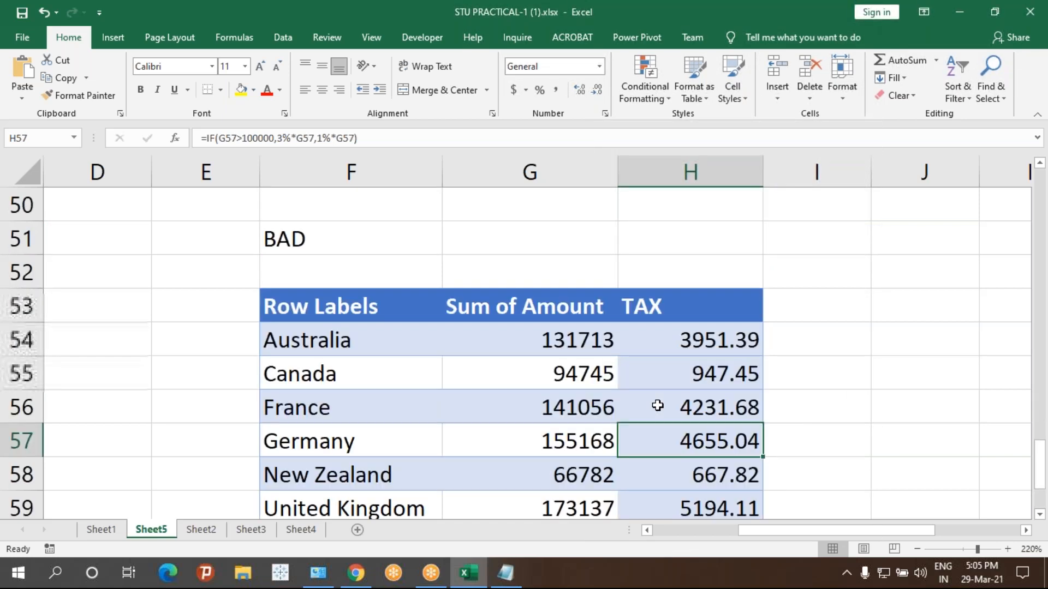
{"action": "scroll", "coordinate": [657, 406], "scroll_direction": "up", "scroll_amount": 3}
{"action": "scroll", "coordinate": [657, 406], "scroll_direction": "up", "scroll_amount": 3}
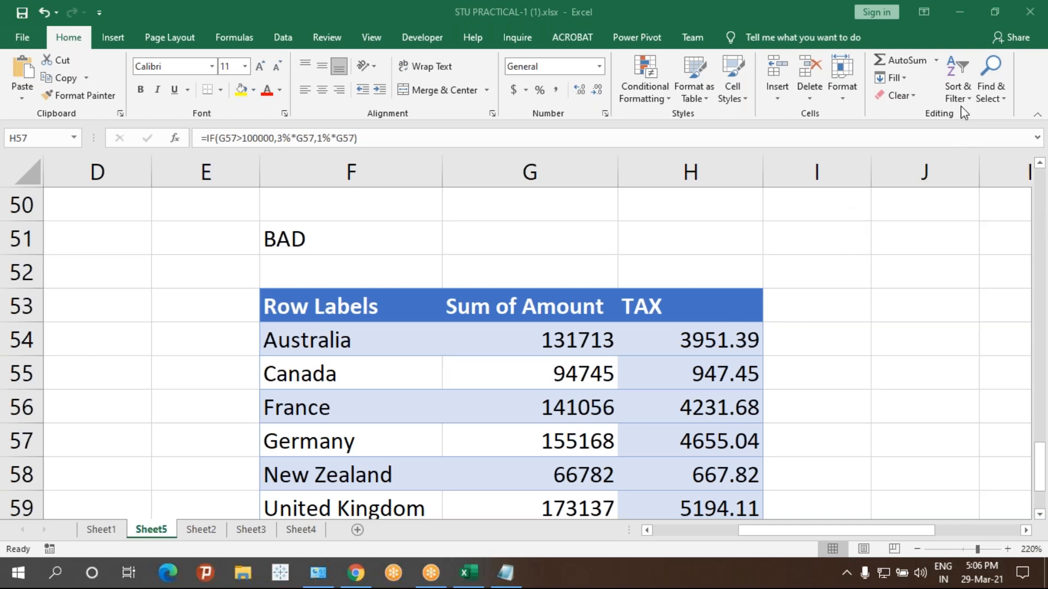
- Switch to Notepad and add the syntax line =AND( LOGICAL1,LOGICAL2,LOGICAL3,........) below the TEXT & CRITERIA note
{"action": "left_click", "coordinate": [506, 573]}
{"action": "scroll", "coordinate": [334, 394], "scroll_direction": "down", "scroll_amount": 3}
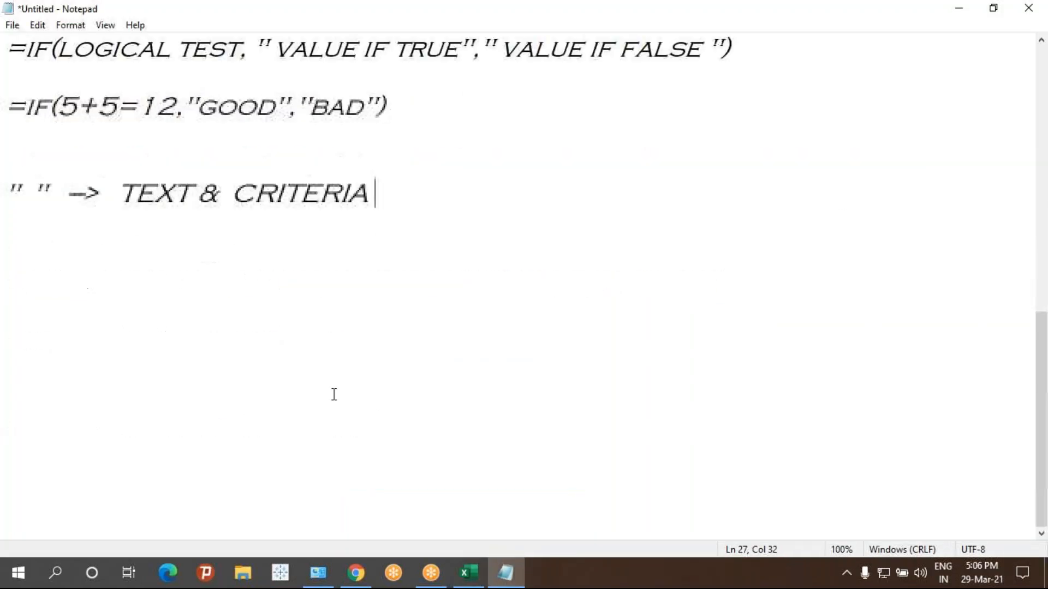
{"action": "scroll", "coordinate": [332, 391], "scroll_direction": "up", "scroll_amount": 2}
{"action": "key", "text": "Return"}
{"action": "key", "text": "Return"}
{"action": "key", "text": "Return"}
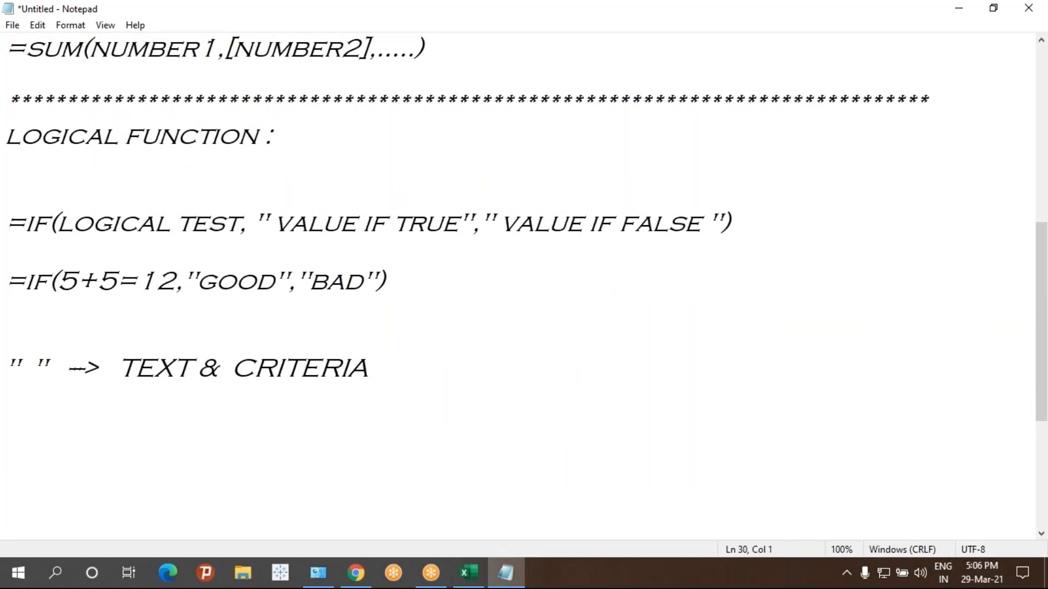
{"action": "type", "text": "=AND(LOGICAL "}
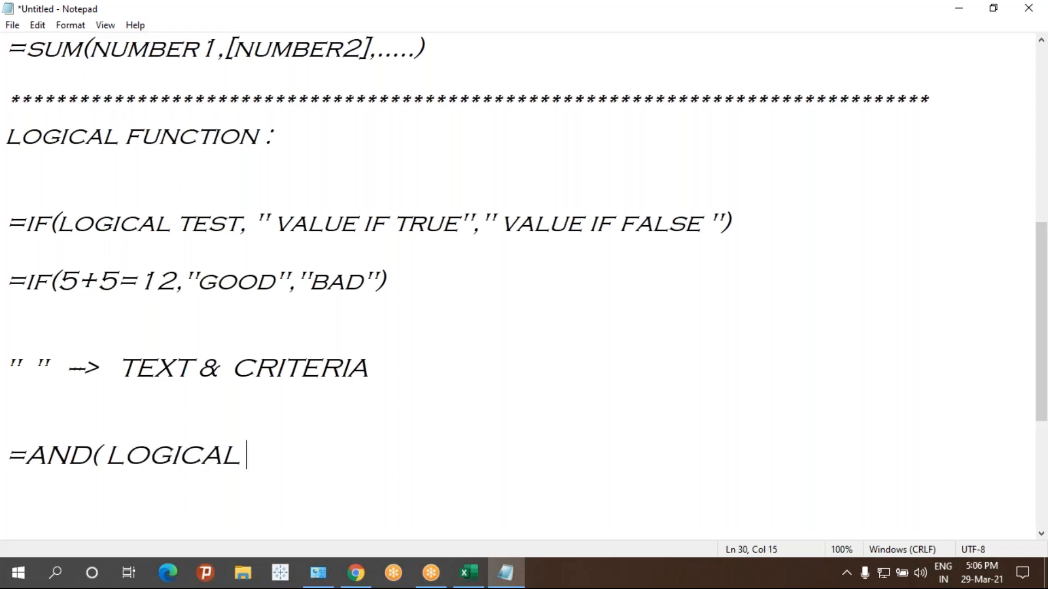
{"action": "type", "text": "1,LOGI"}
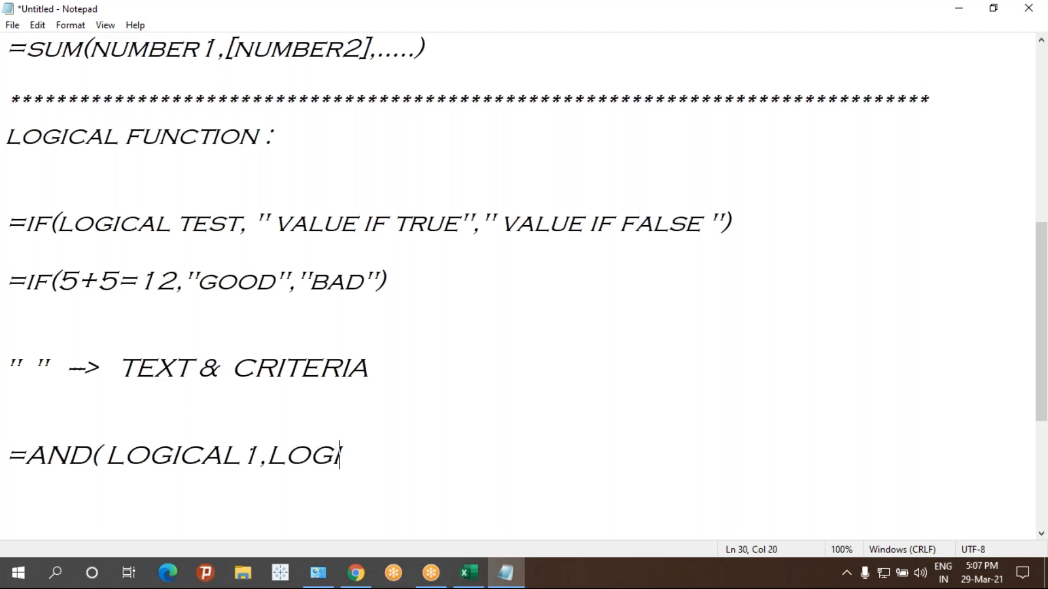
{"action": "type", "text": "CAL2,LO"}
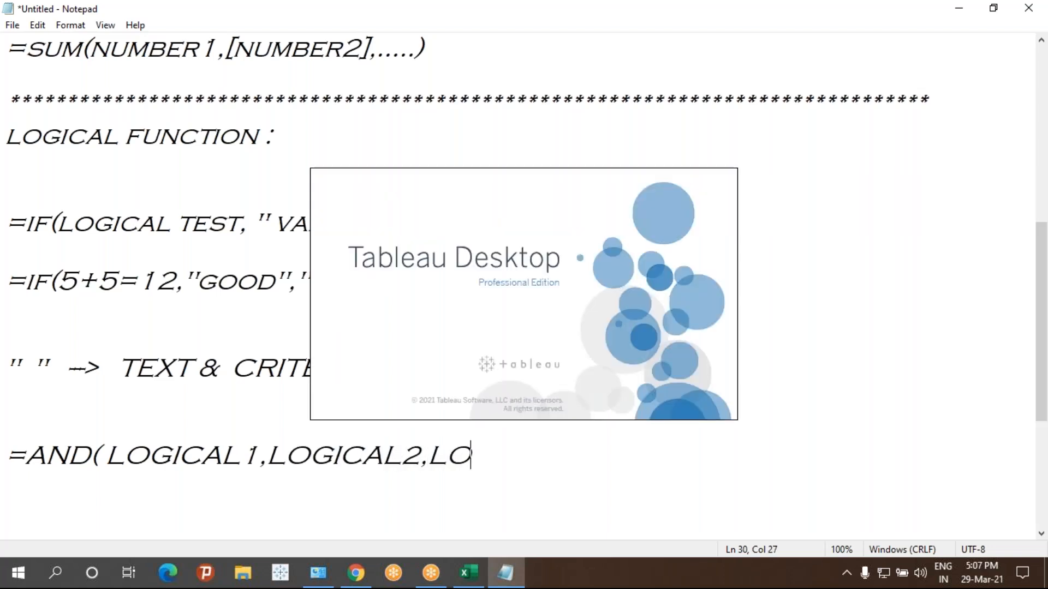
{"action": "type", "text": "GICAL"}
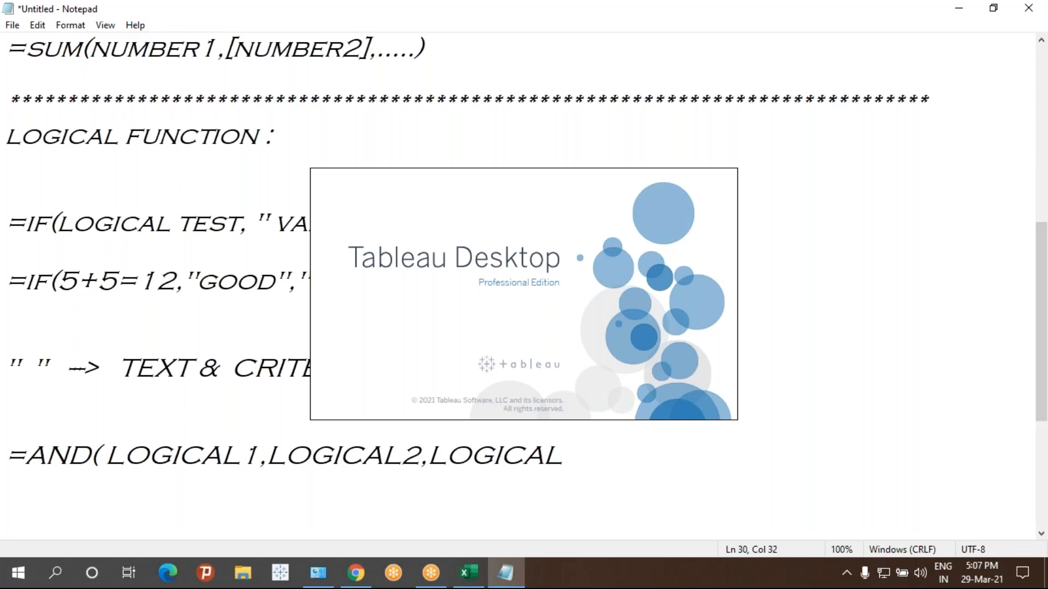
{"action": "type", "text": "3,........"}
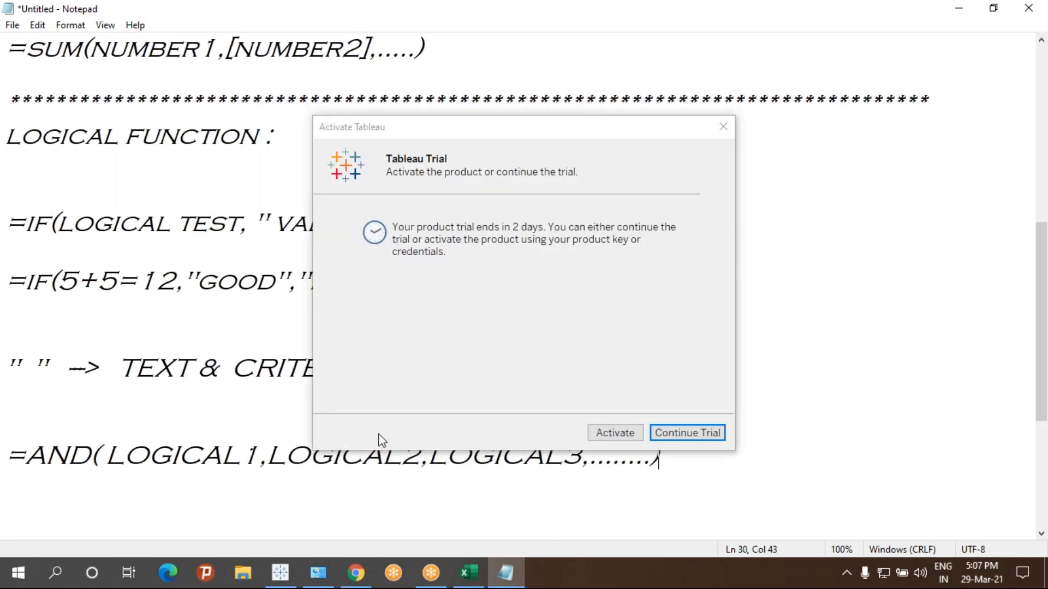
- Dismiss Tableau's trial and file recovery dialogs, continuing the trial, and minimize its window
{"action": "left_click", "coordinate": [714, 435]}
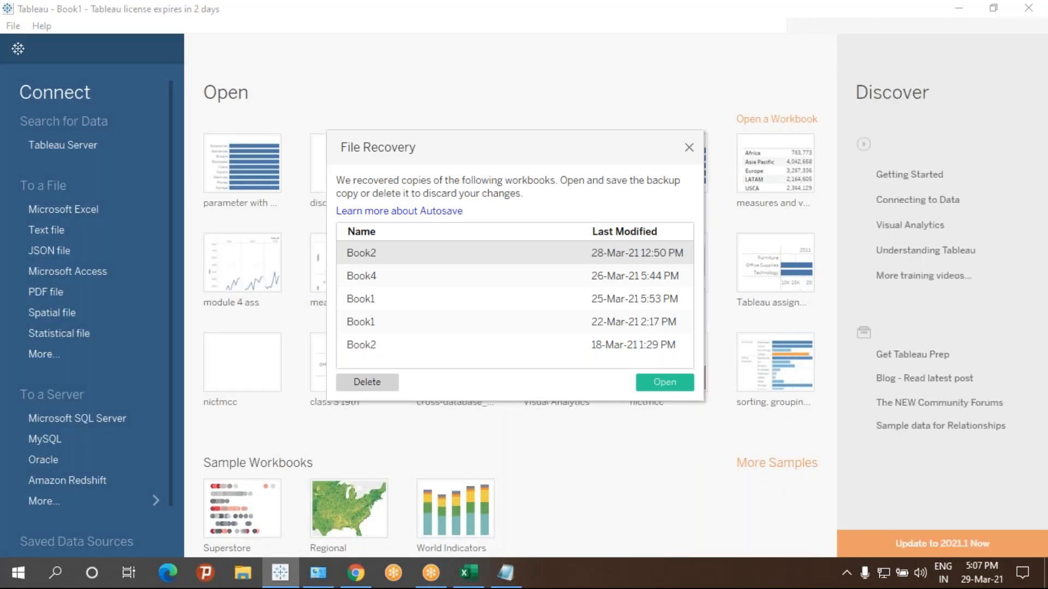
{"action": "left_click", "coordinate": [690, 147]}
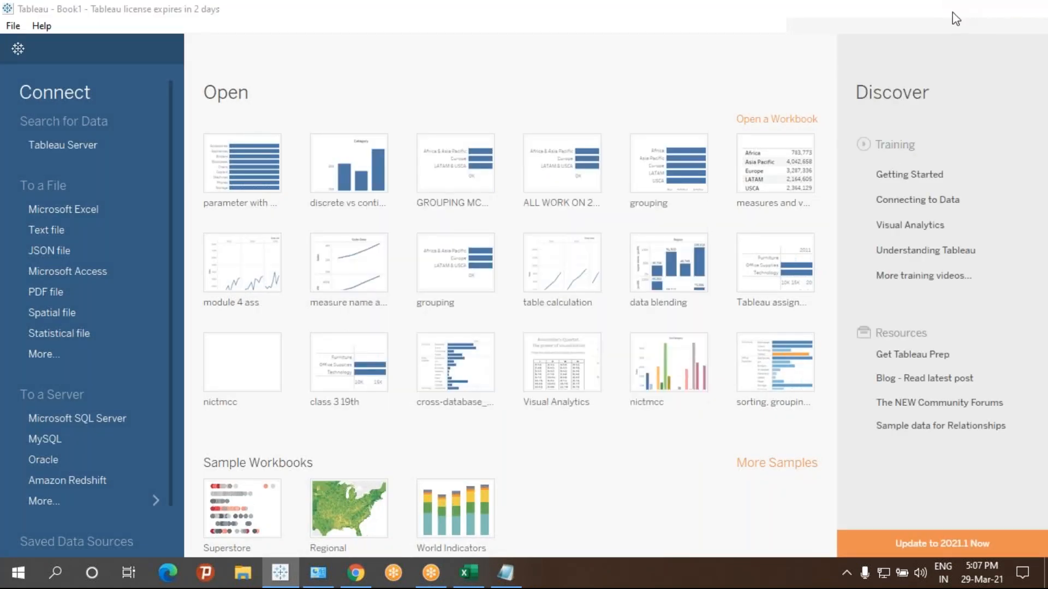
{"action": "left_click", "coordinate": [956, 8]}
- Add the example =AND(1+1=2,2+3=5,4+4=8,3+5=7) below the AND syntax line in the Notepad notes
{"action": "left_click", "coordinate": [667, 471]}
{"action": "left_click", "coordinate": [666, 459]}
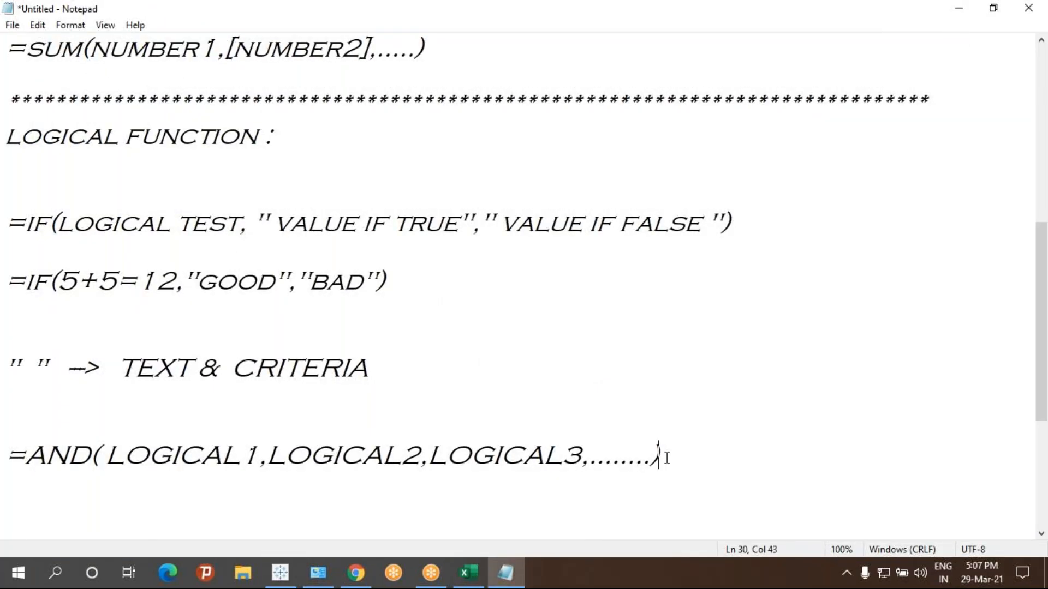
{"action": "key", "text": "Return"}
{"action": "key", "text": "Return"}
{"action": "type", "text": "="}
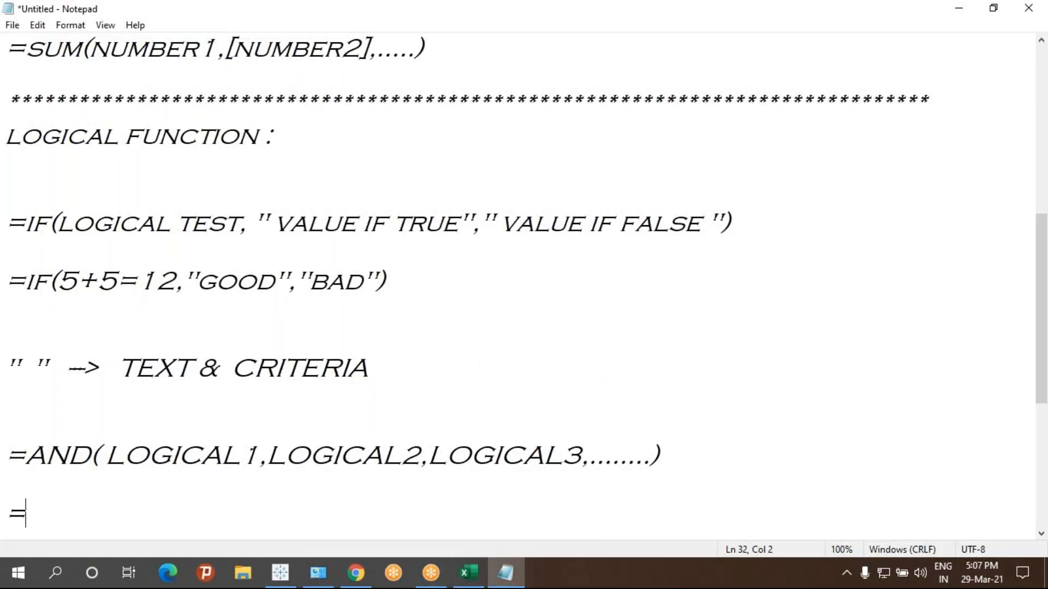
{"action": "type", "text": "AND"}
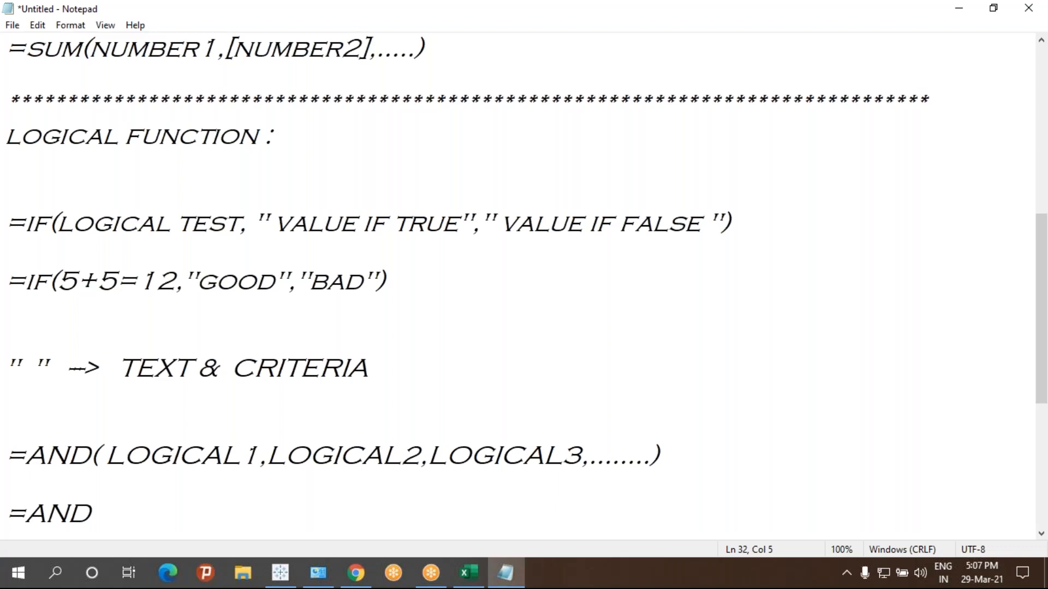
{"action": "type", "text": "(1+1=2,"}
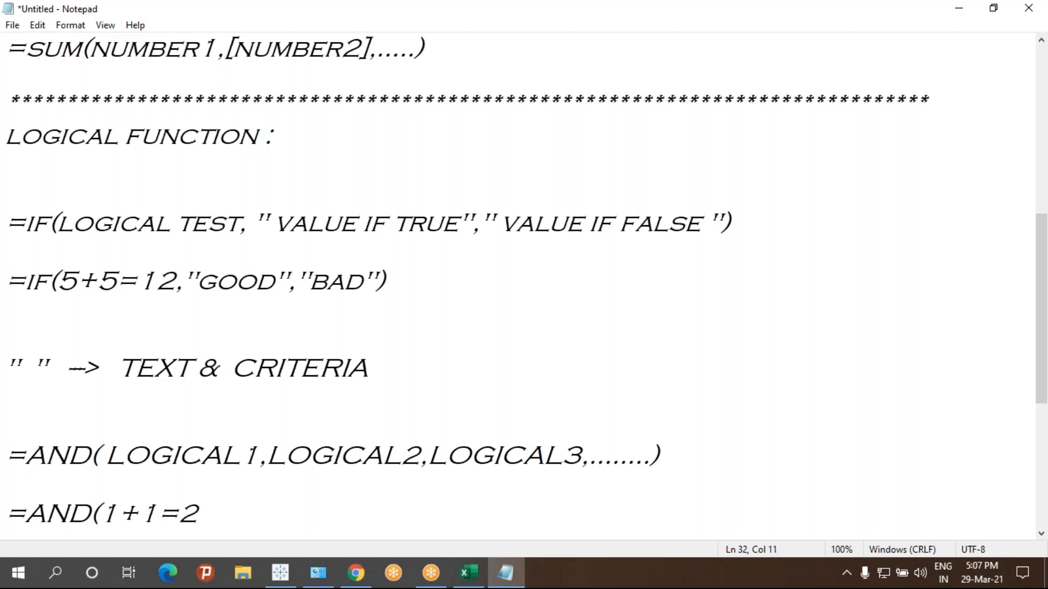
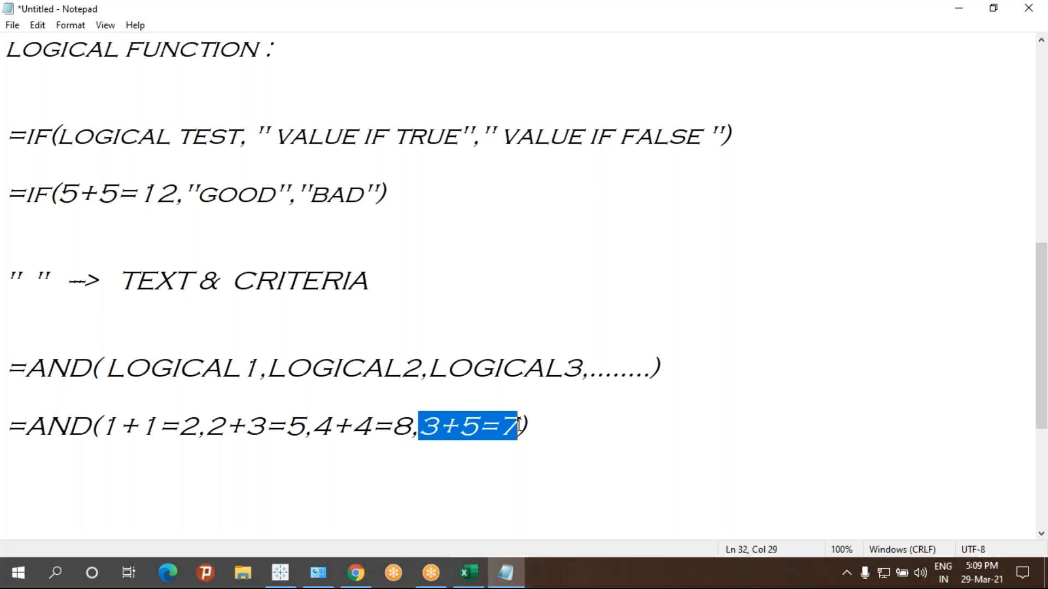
- Switch to the Excel workbook and open Sheet1 with the student marks table
{"action": "left_click", "coordinate": [468, 573]}
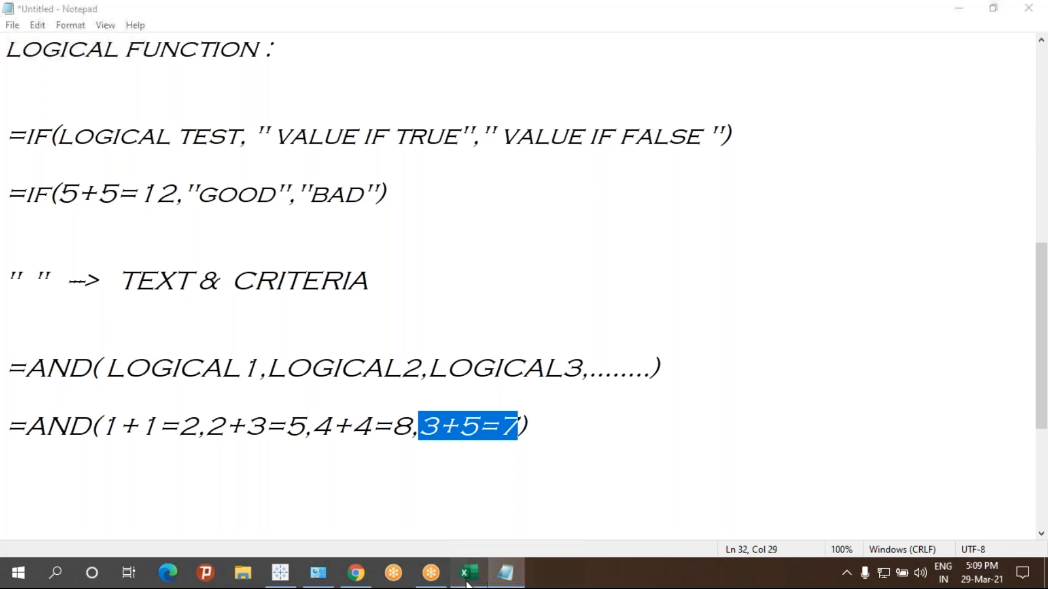
{"action": "left_click", "coordinate": [100, 528]}
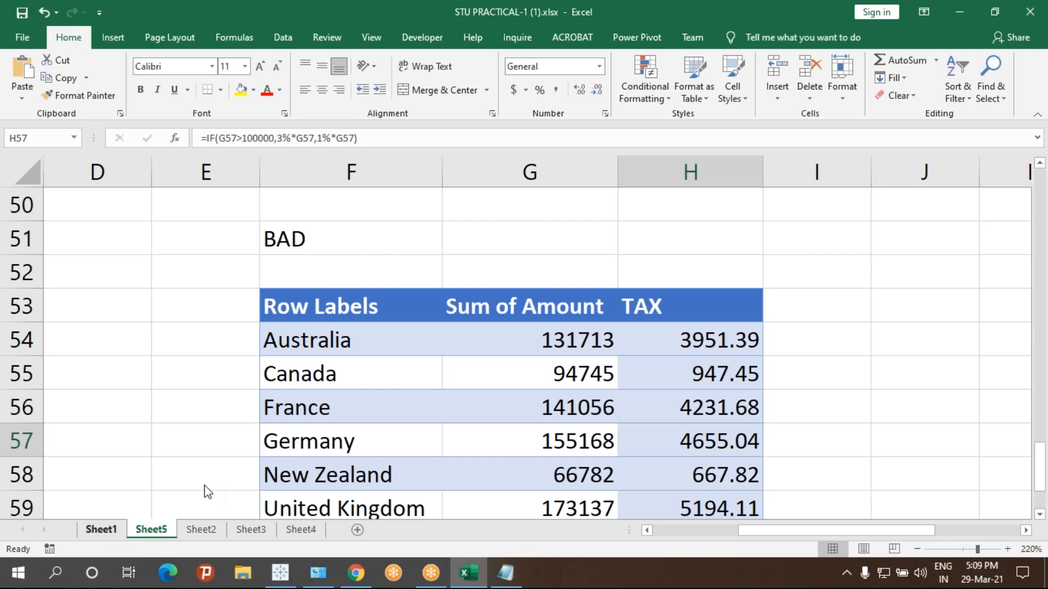
{"action": "left_click", "coordinate": [568, 213]}
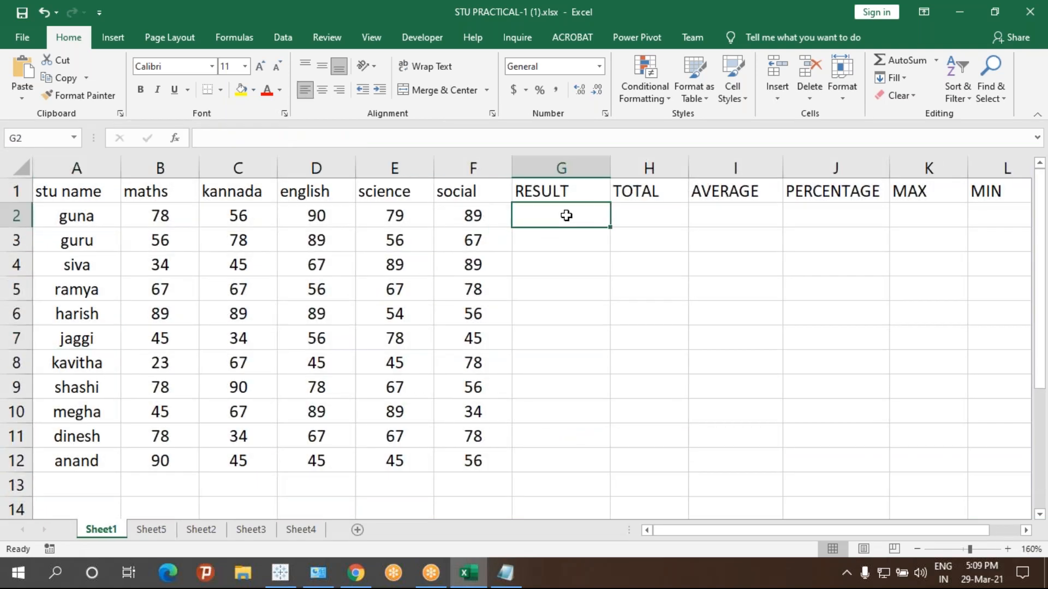
{"action": "left_click", "coordinate": [506, 573]}
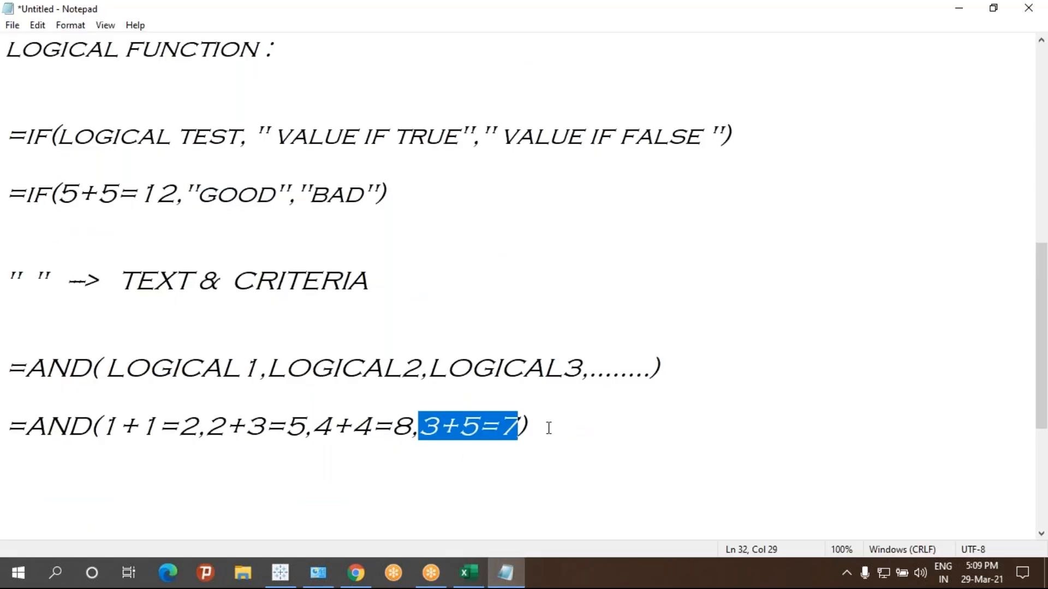
{"action": "left_click", "coordinate": [469, 583]}
- Start an AND formula in cell C18 to view its argument syntax, and cancel the entry
{"action": "scroll", "coordinate": [508, 437], "scroll_direction": "down", "scroll_amount": 4}
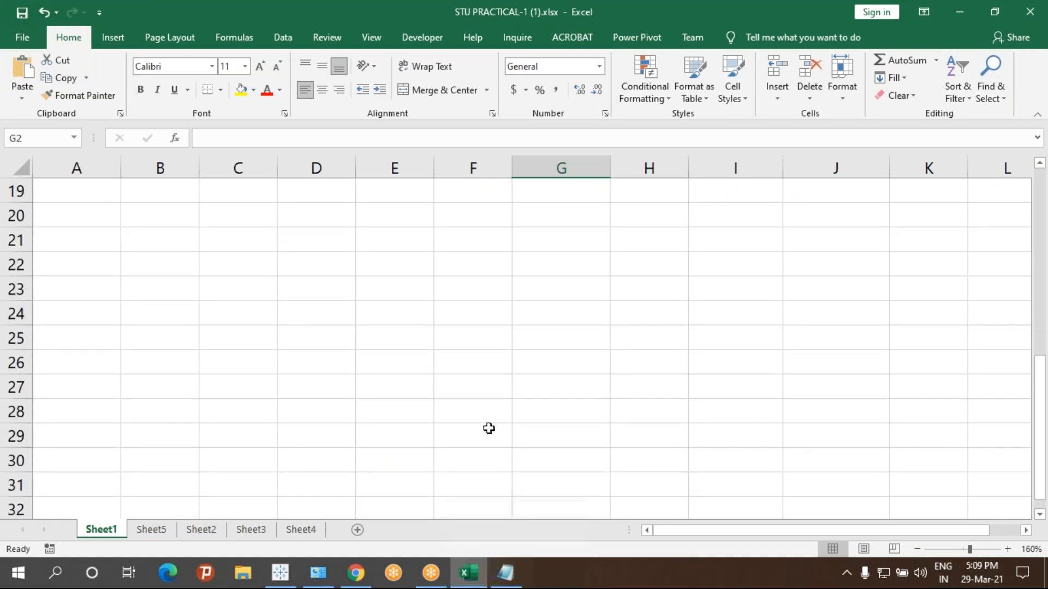
{"action": "left_click", "coordinate": [240, 315]}
{"action": "scroll", "coordinate": [340, 394], "scroll_direction": "up", "scroll_amount": 2}
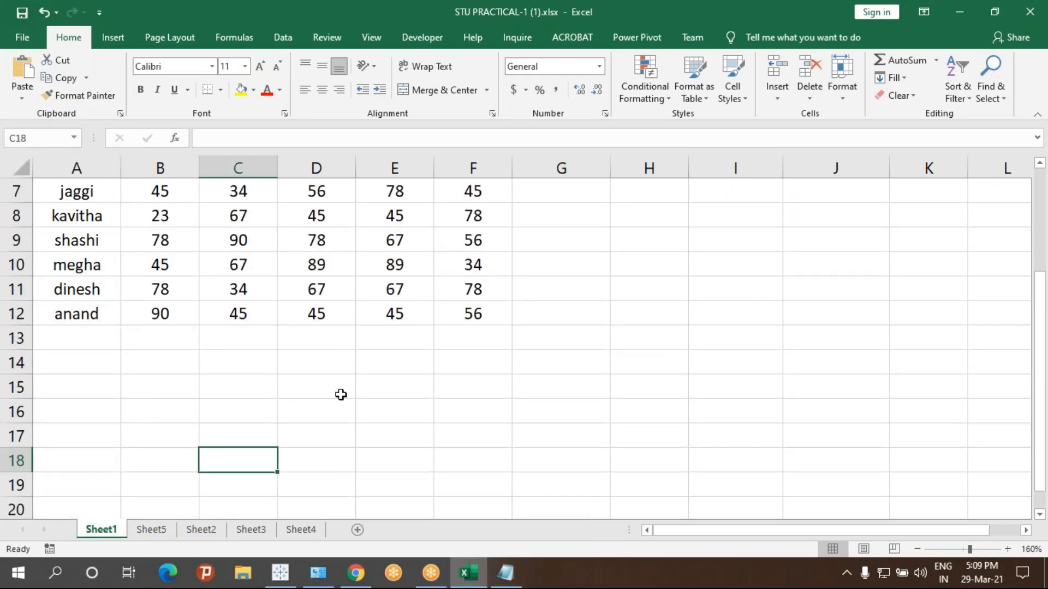
{"action": "type", "text": "=AND("}
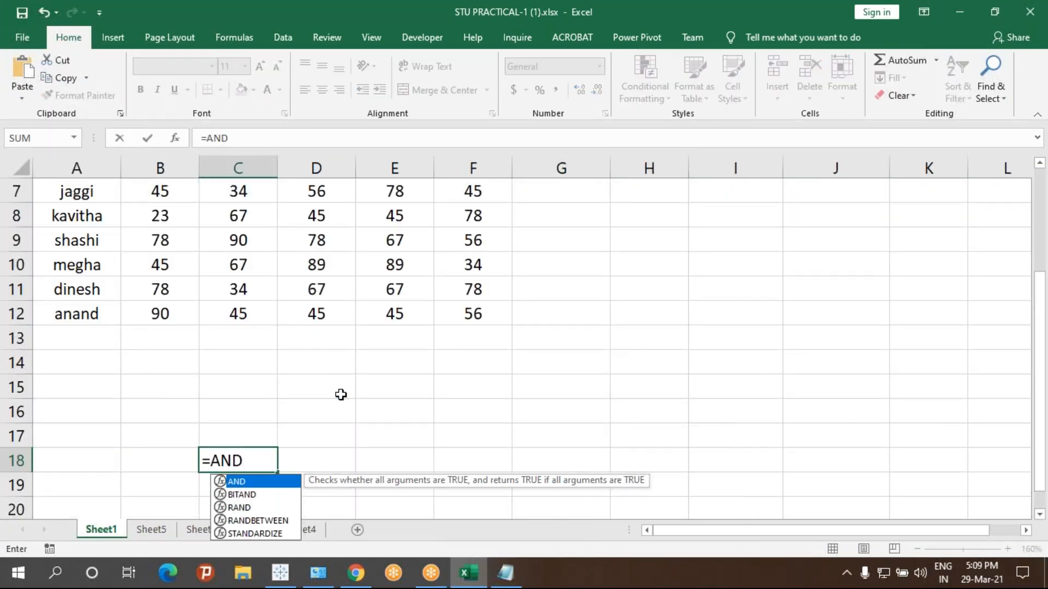
{"action": "key", "text": "BackSpace"}
{"action": "type", "text": "("}
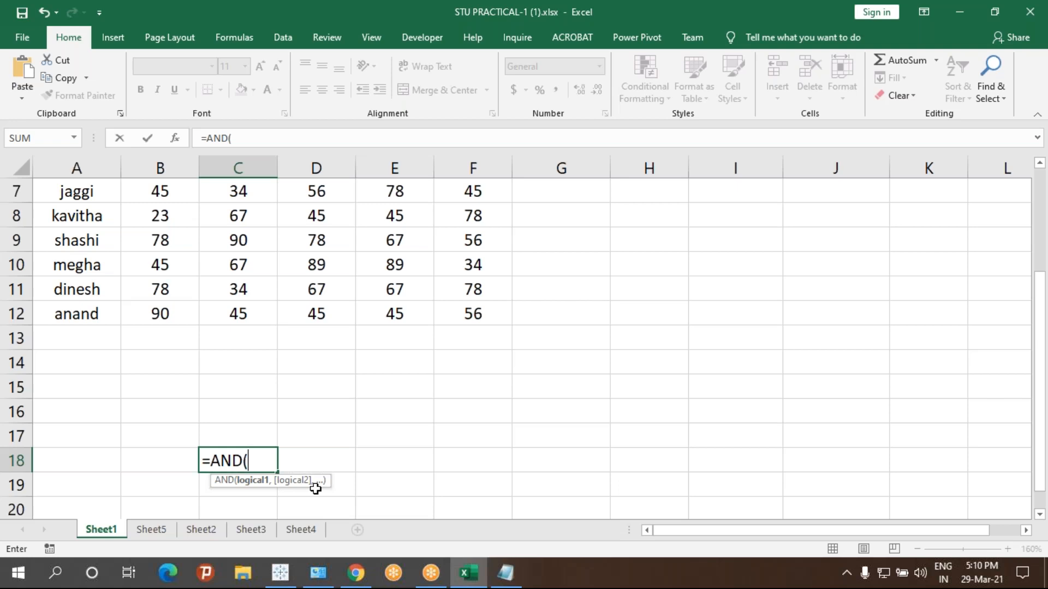
{"action": "key", "text": "Escape"}
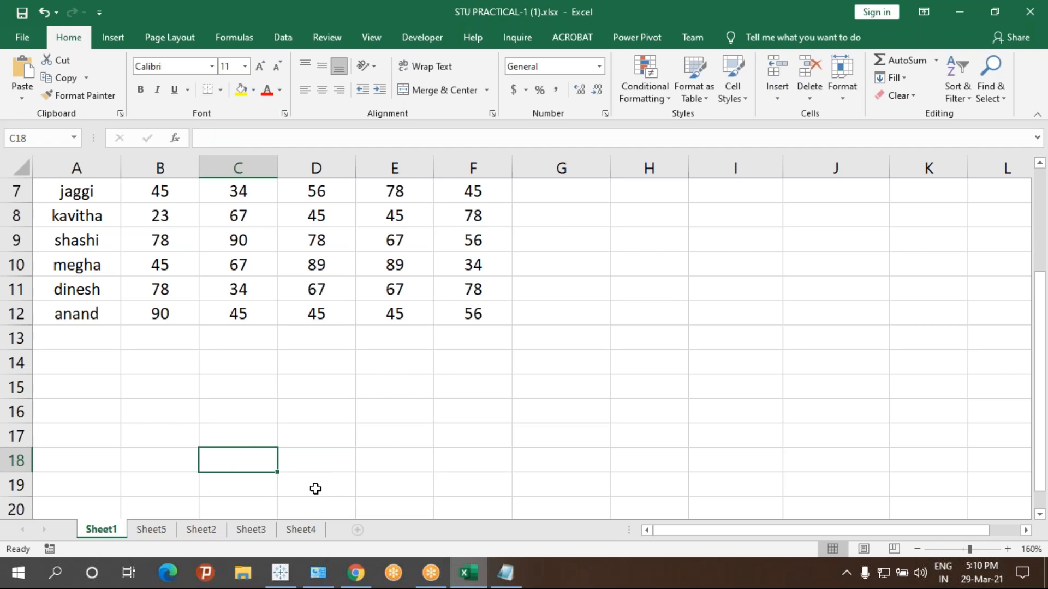
- Try an IF formula in C18 with the test 5+5=10 and MAX(E2:E12) as the value if true
{"action": "type", "text": "=IF("}
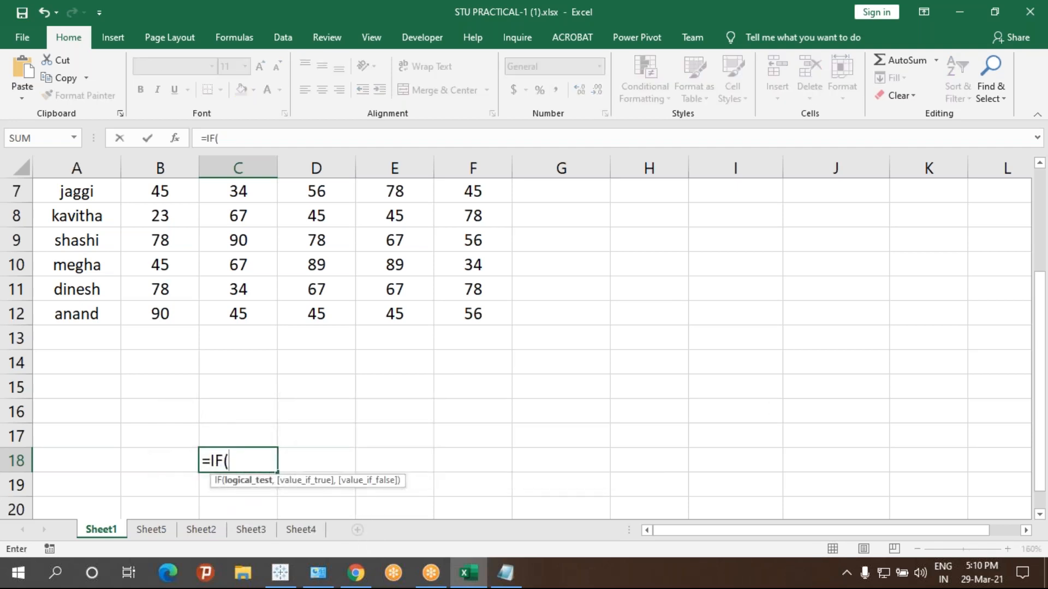
{"action": "type", "text": "5+5=10"}
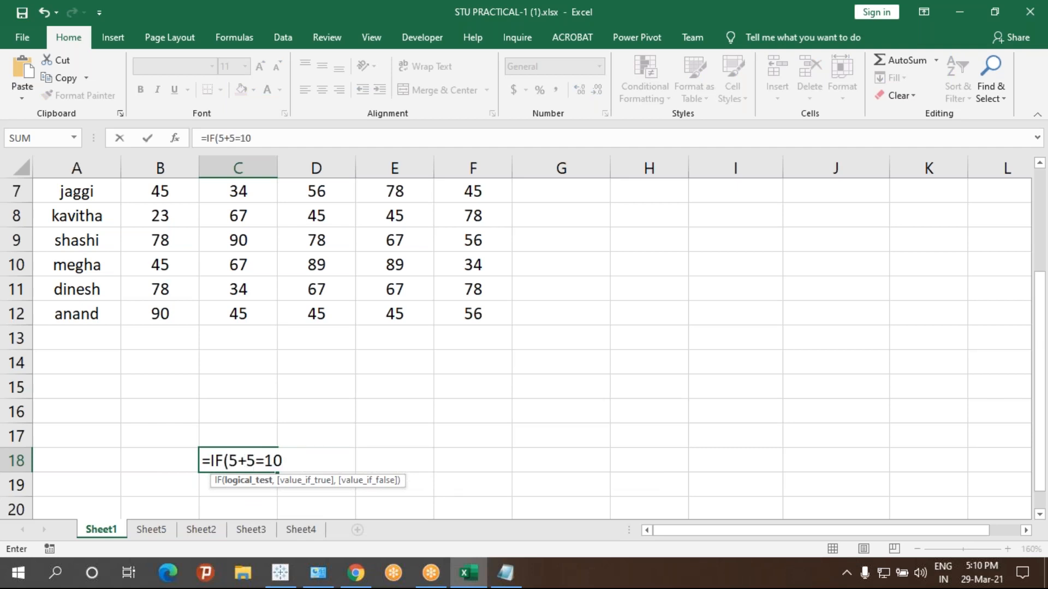
{"action": "type", "text": ","}
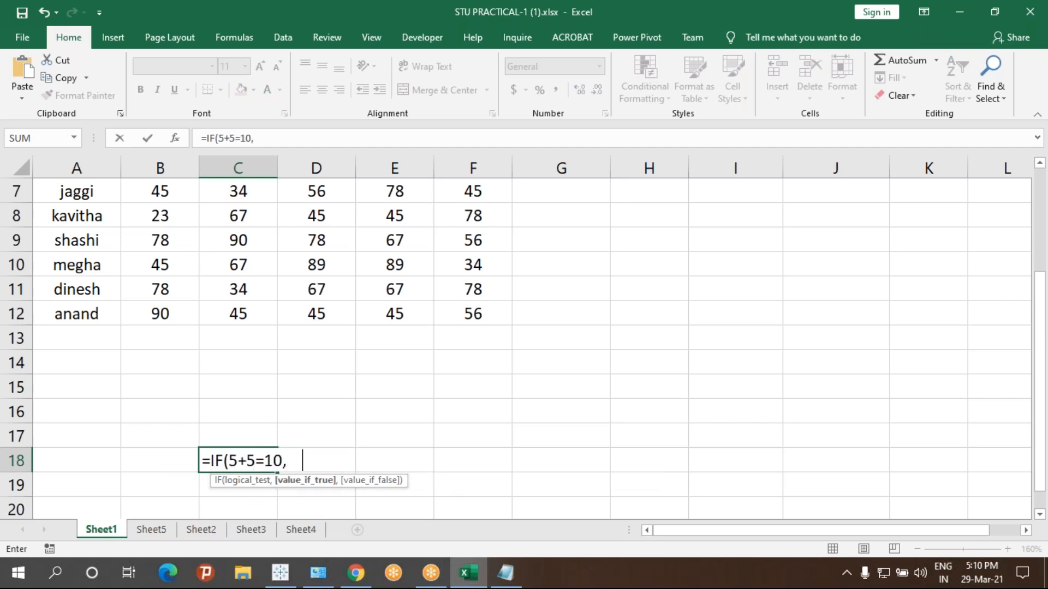
{"action": "type", "text": "MAX("}
{"action": "scroll", "coordinate": [394, 213], "scroll_direction": "up", "scroll_amount": 2}
{"action": "left_click_drag", "start_coordinate": [394, 213], "coordinate": [373, 462]}
{"action": "scroll", "coordinate": [373, 463], "scroll_direction": "down", "scroll_amount": 2}
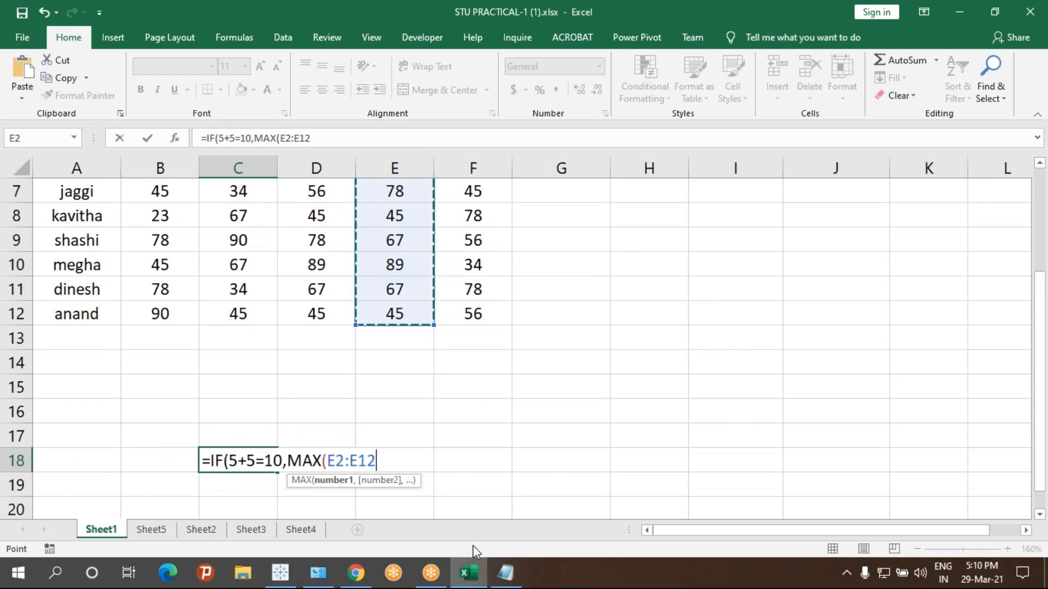
{"action": "key", "text": "Escape"}
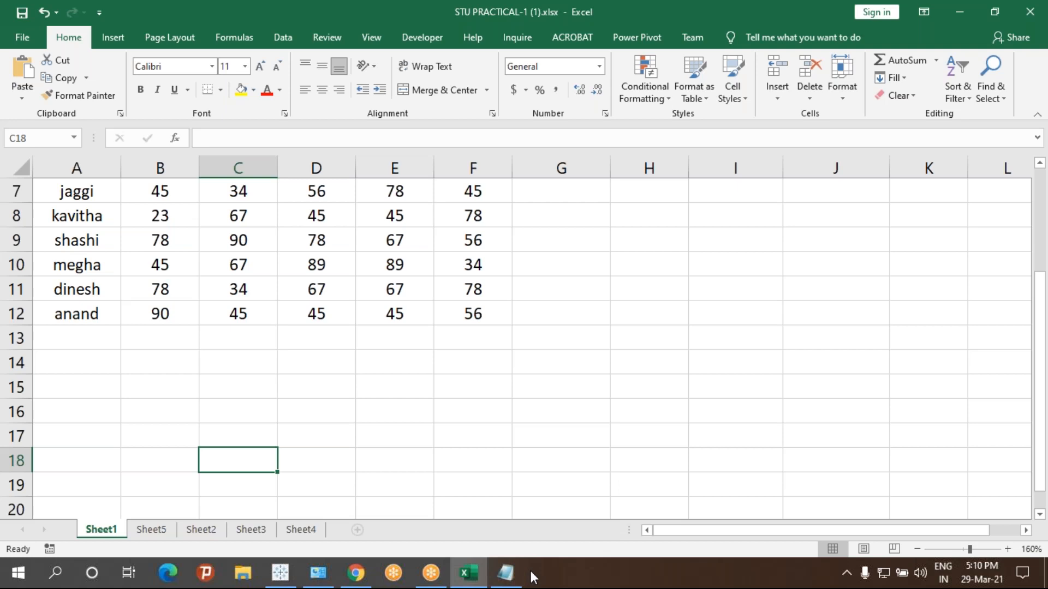
- Enter =AND(1+1=2,5+3=8,41+2=43,7+5=10) in cell C16 below the student marks table
{"action": "left_click", "coordinate": [269, 414]}
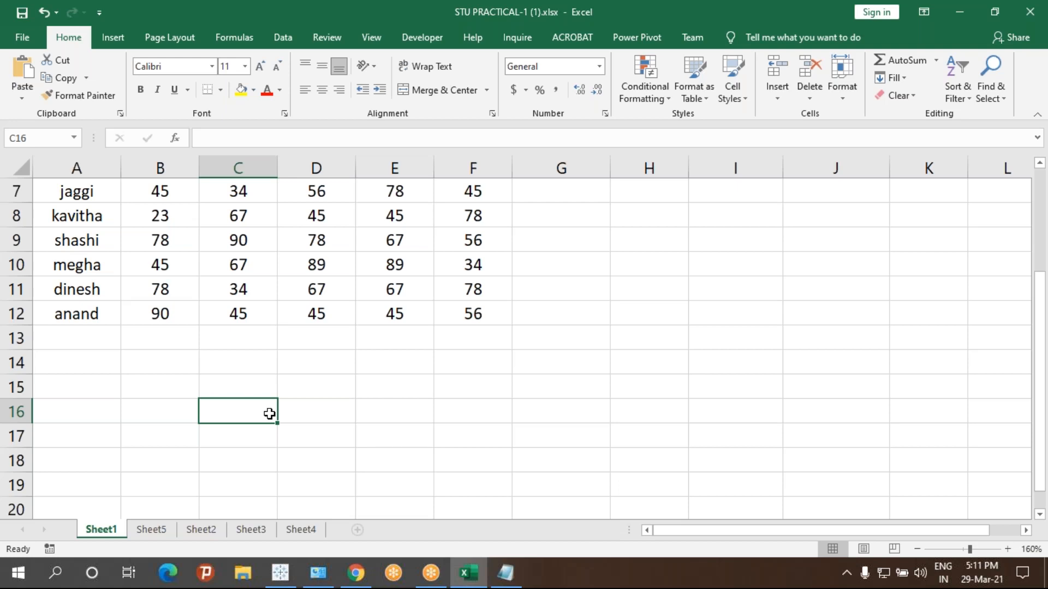
{"action": "type", "text": "="}
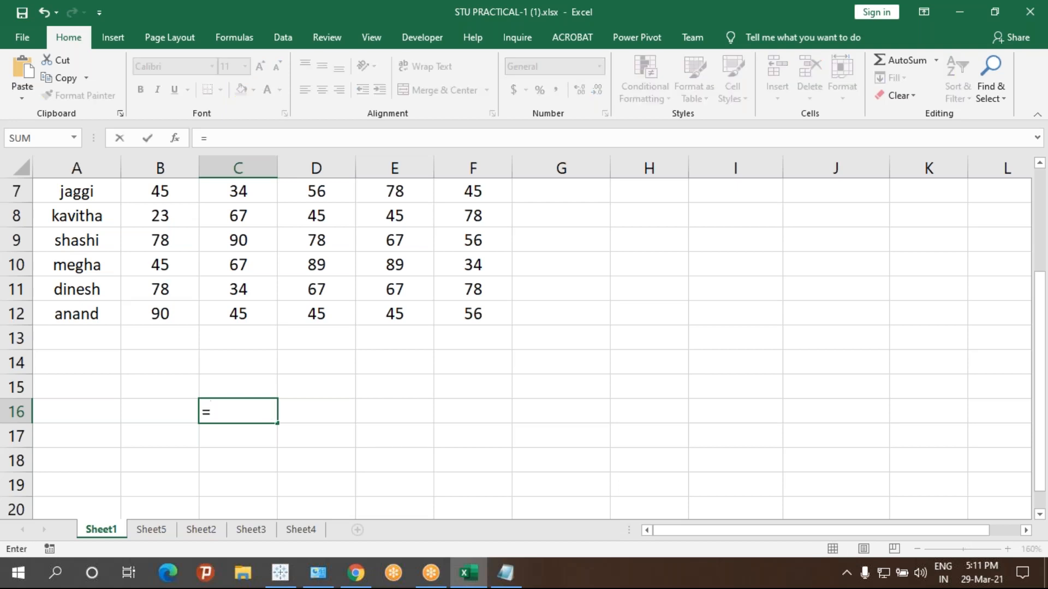
{"action": "type", "text": "AND"}
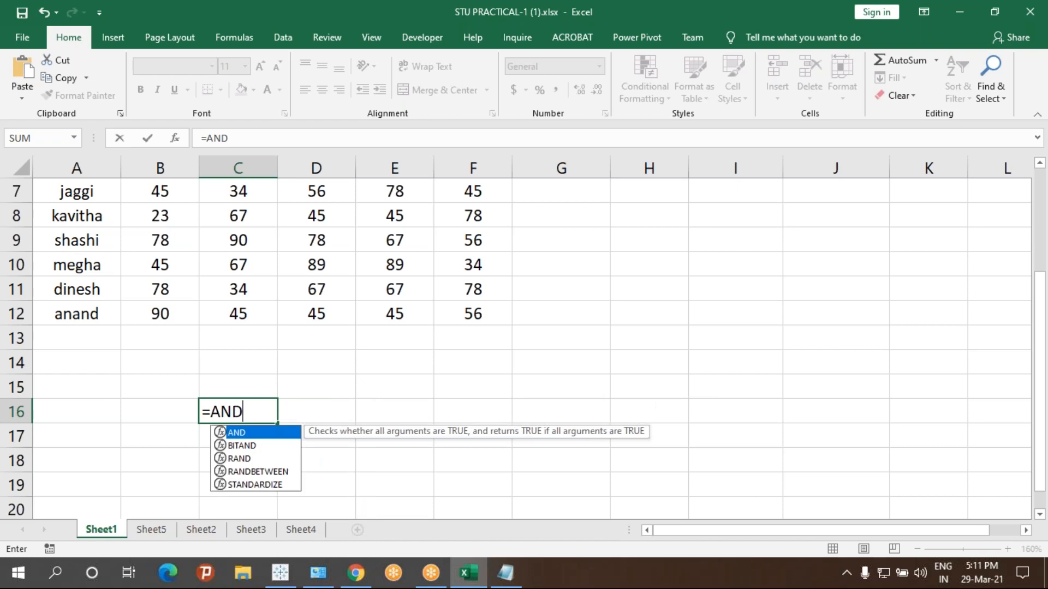
{"action": "type", "text": "(1+1"}
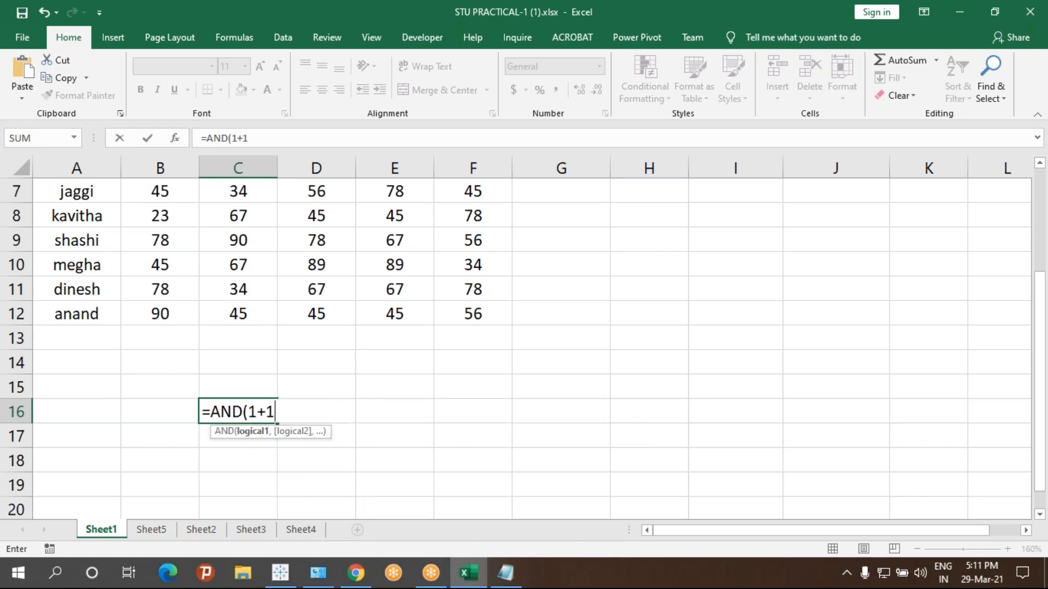
{"action": "type", "text": "=2,"}
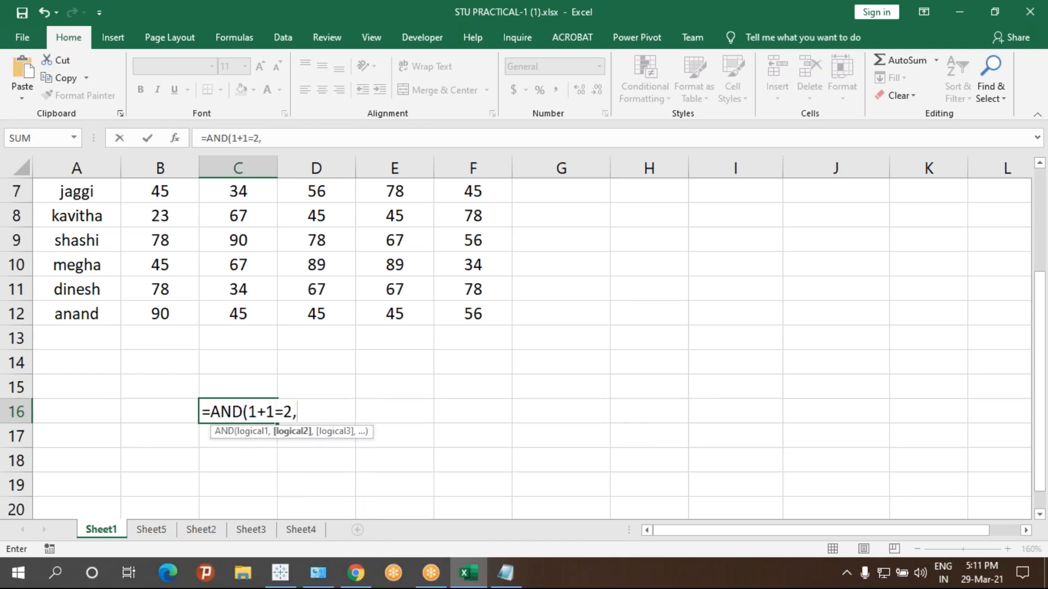
{"action": "type", "text": "5+3=8,41+"}
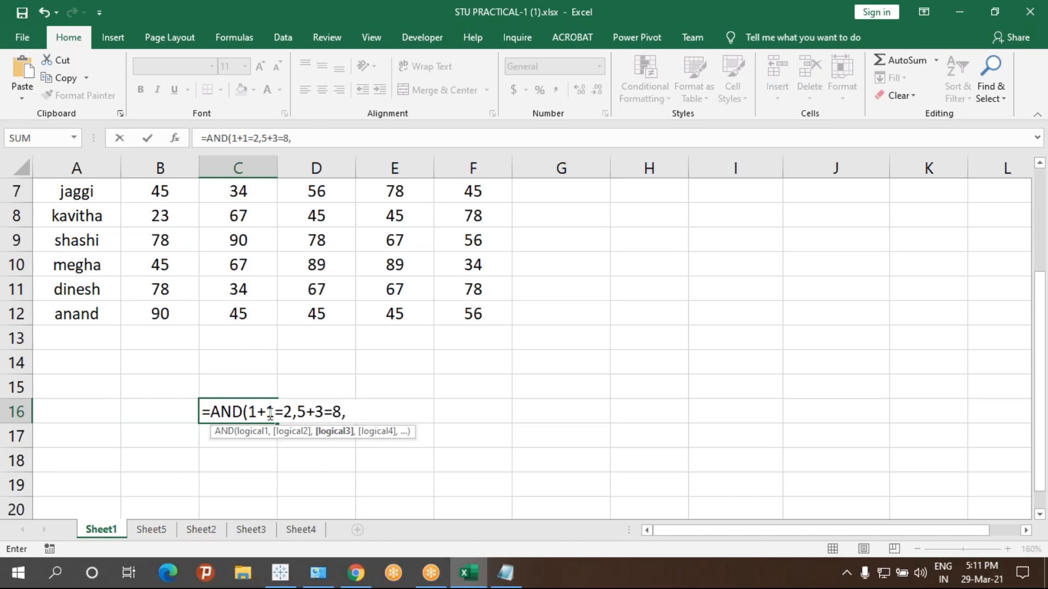
{"action": "type", "text": "2=4"}
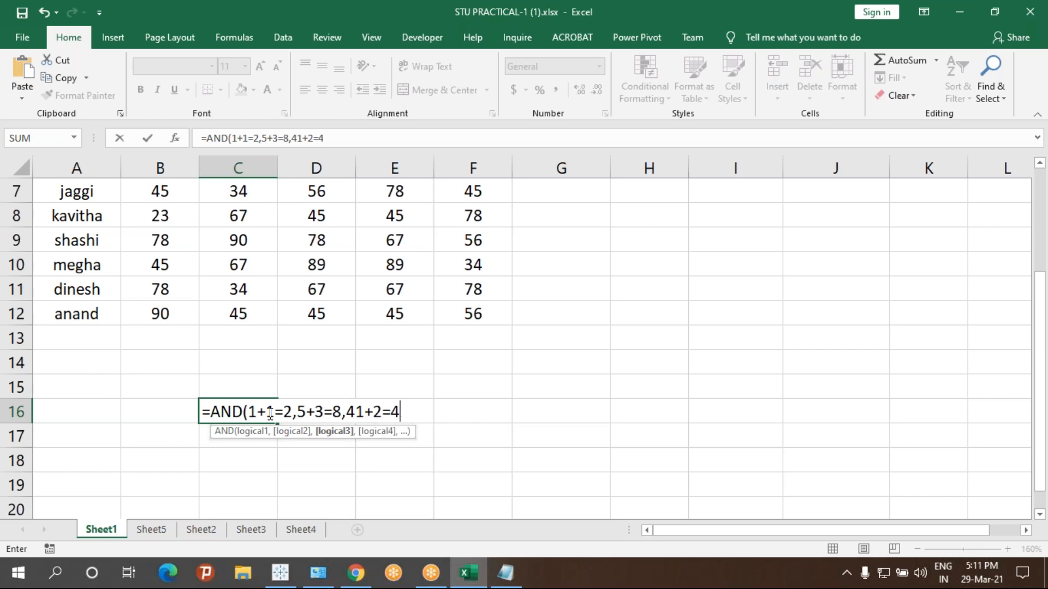
{"action": "type", "text": "3,"}
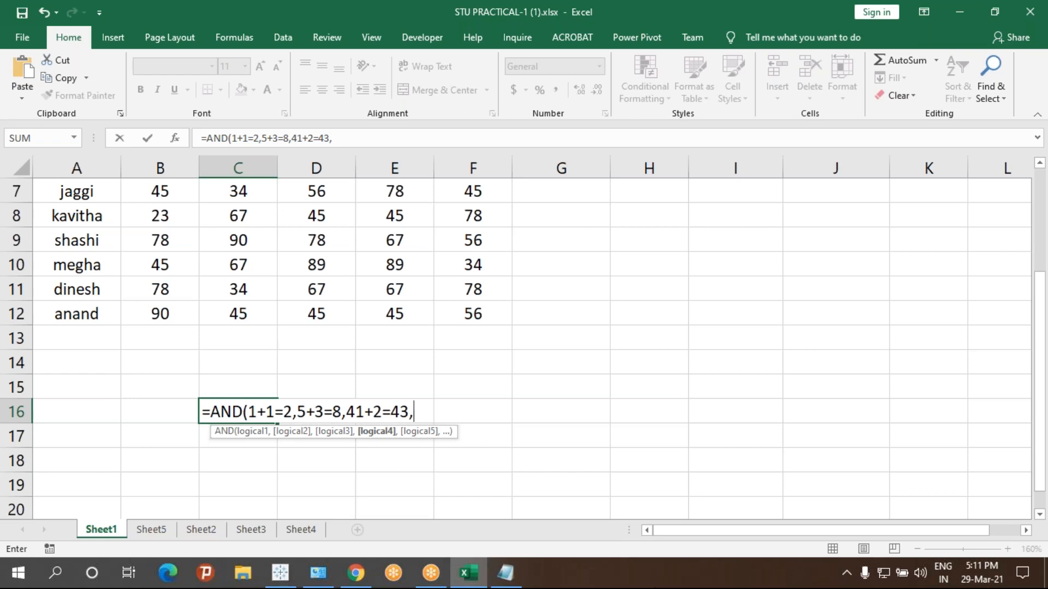
{"action": "type", "text": "7+5=10)"}
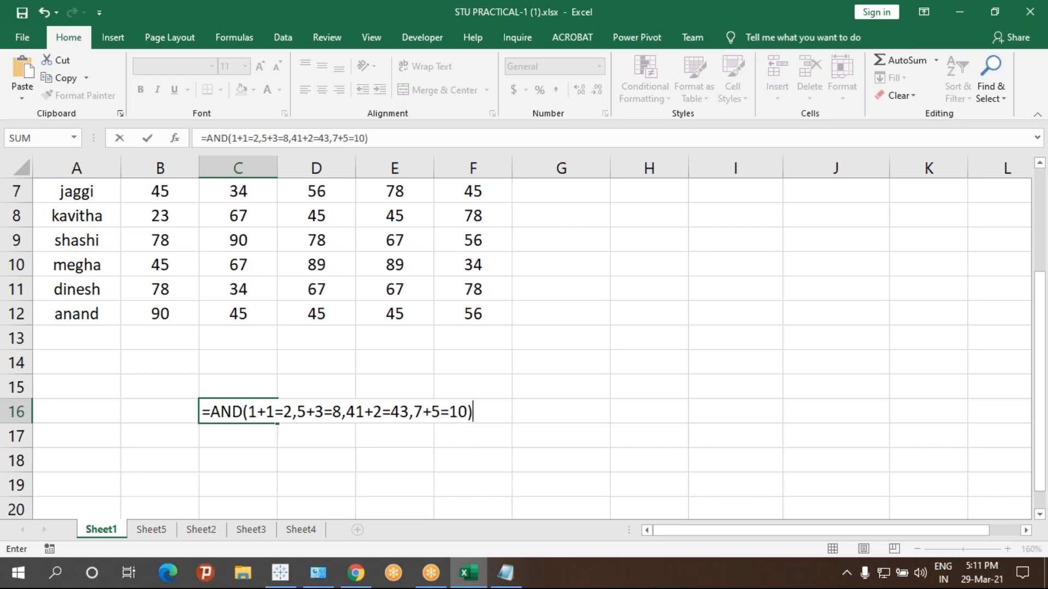
{"action": "key", "text": "Return"}
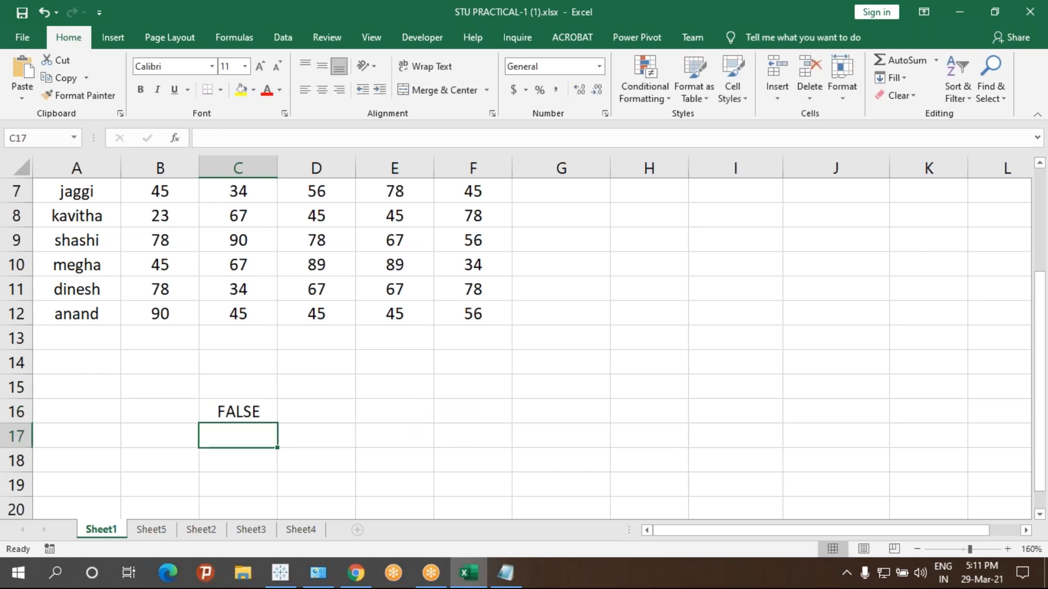
- Change the last condition of the AND formula in C16 to 7+5=12 and reselect the cell
{"action": "left_click", "coordinate": [255, 410]}
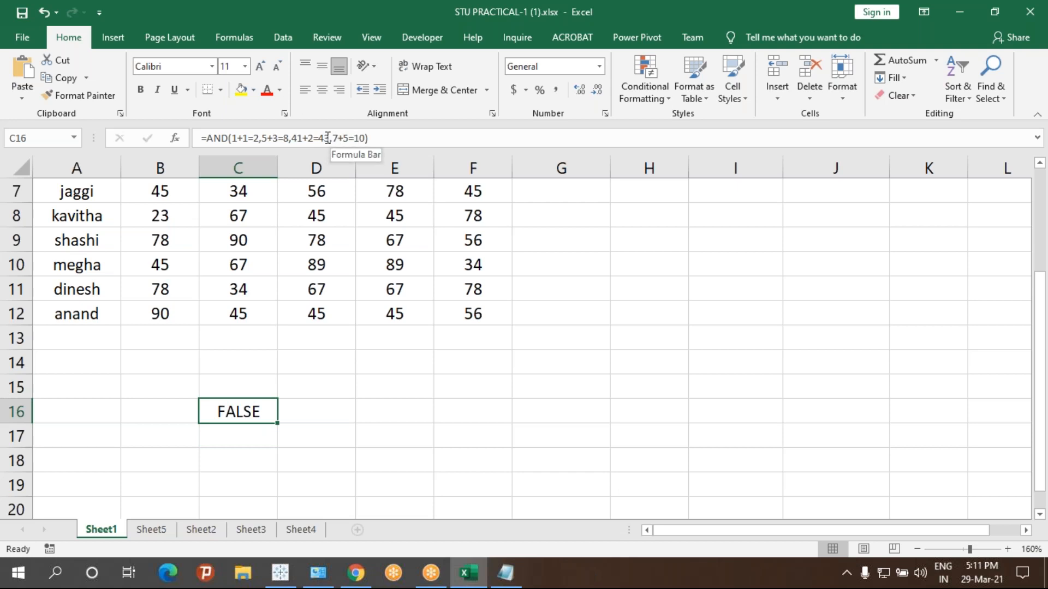
{"action": "left_click_drag", "start_coordinate": [335, 138], "coordinate": [368, 140]}
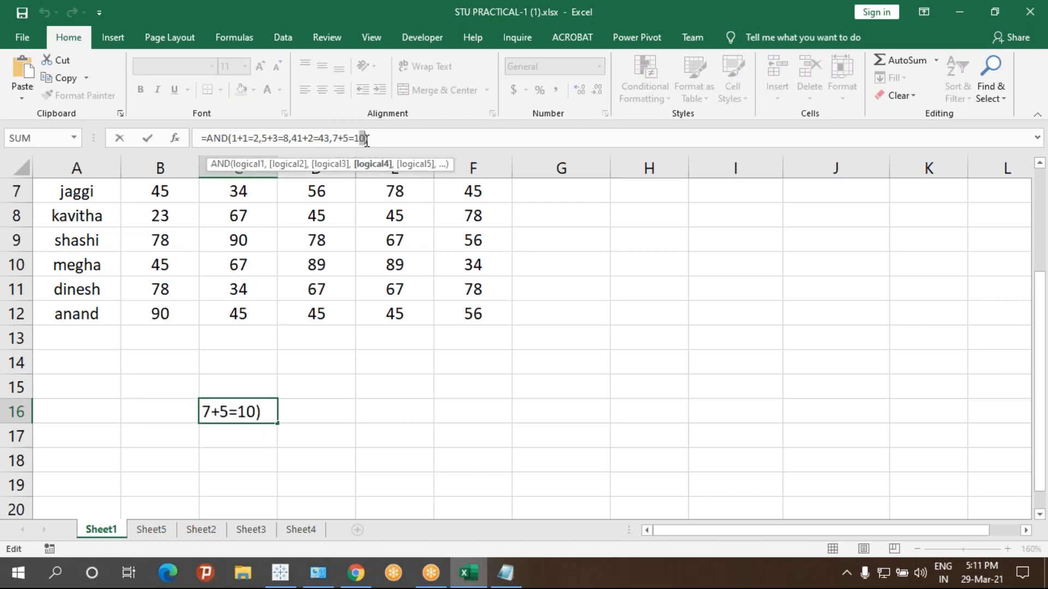
{"action": "key", "text": "Return"}
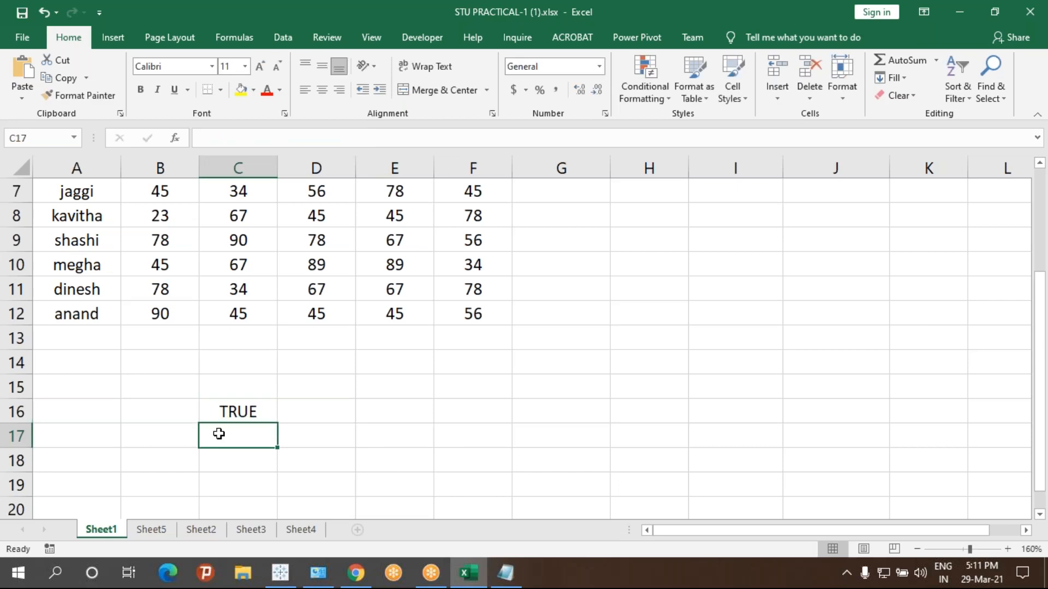
{"action": "left_click", "coordinate": [229, 412]}
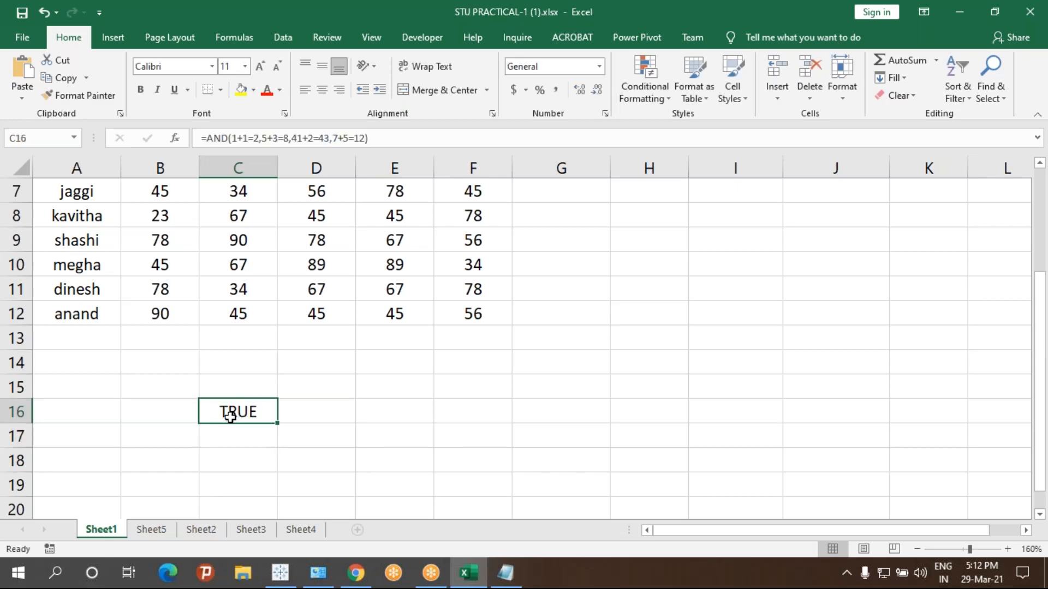
{"action": "scroll", "coordinate": [232, 415], "scroll_direction": "up", "scroll_amount": 2}
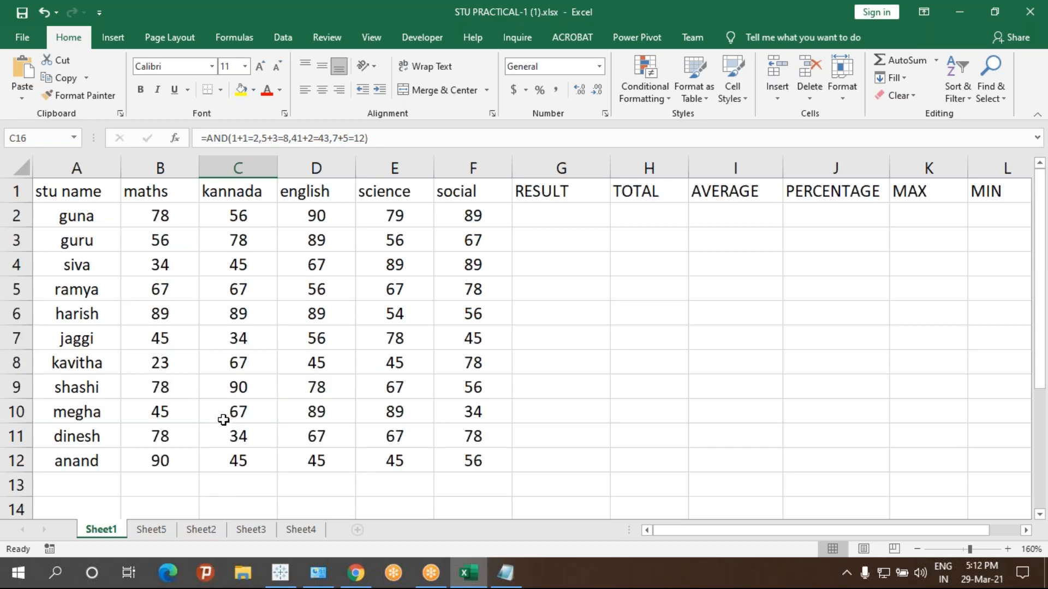
{"action": "scroll", "coordinate": [223, 419], "scroll_direction": "down", "scroll_amount": 1}
{"action": "scroll", "coordinate": [222, 419], "scroll_direction": "down", "scroll_amount": 1}
{"action": "left_click_drag", "start_coordinate": [176, 461], "coordinate": [313, 507]}
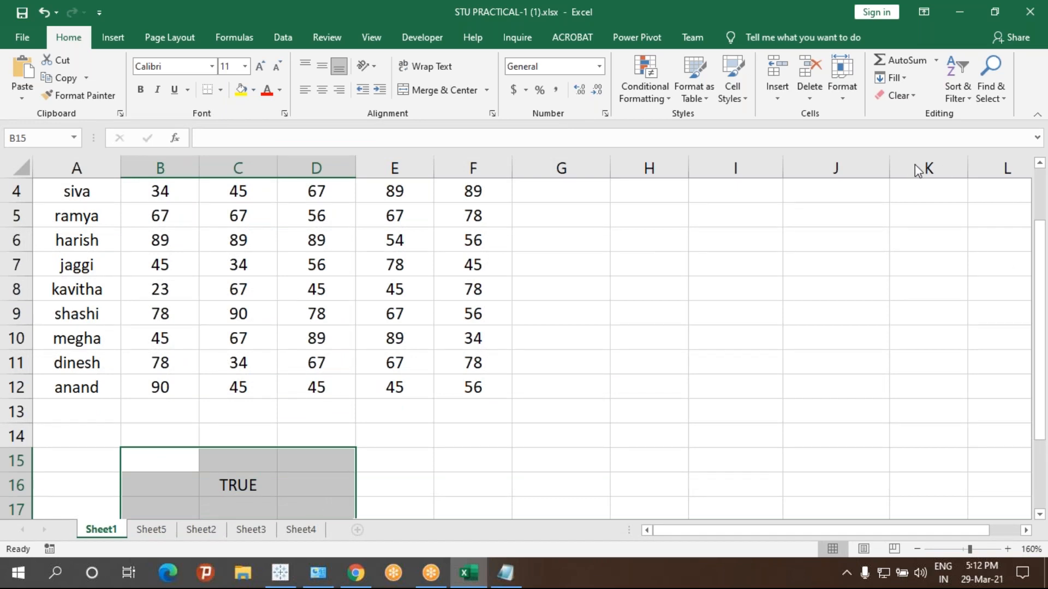
{"action": "left_click", "coordinate": [933, 161]}
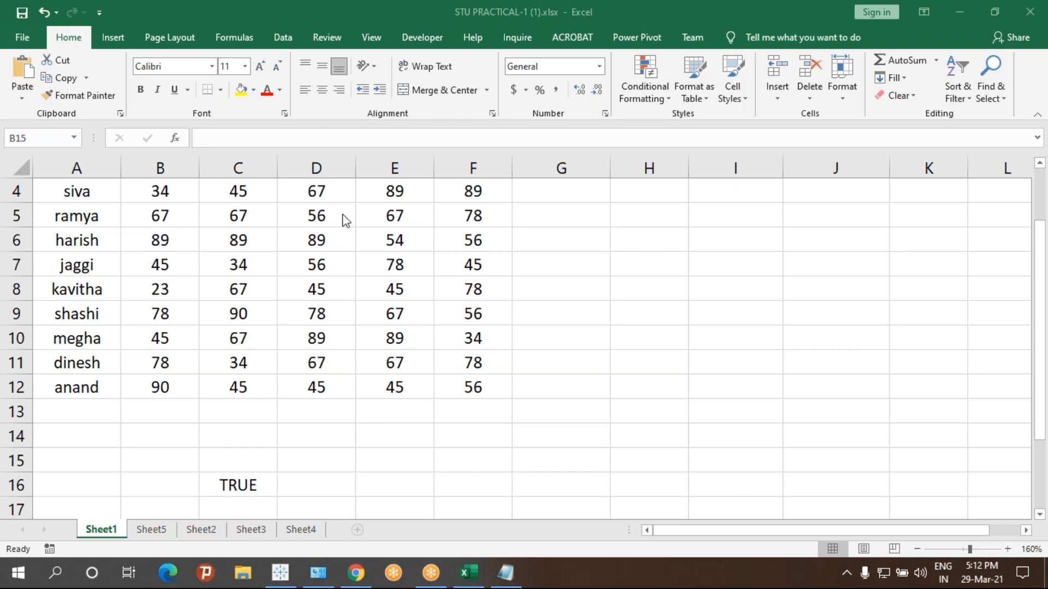
{"action": "scroll", "coordinate": [634, 377], "scroll_direction": "up", "scroll_amount": 3}
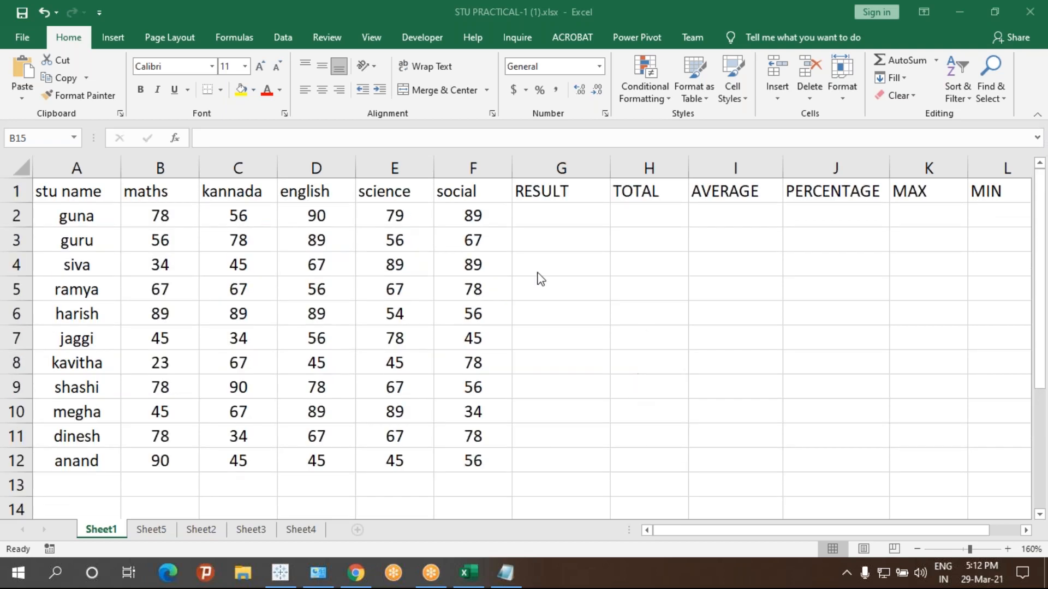
{"action": "left_click", "coordinate": [548, 217]}
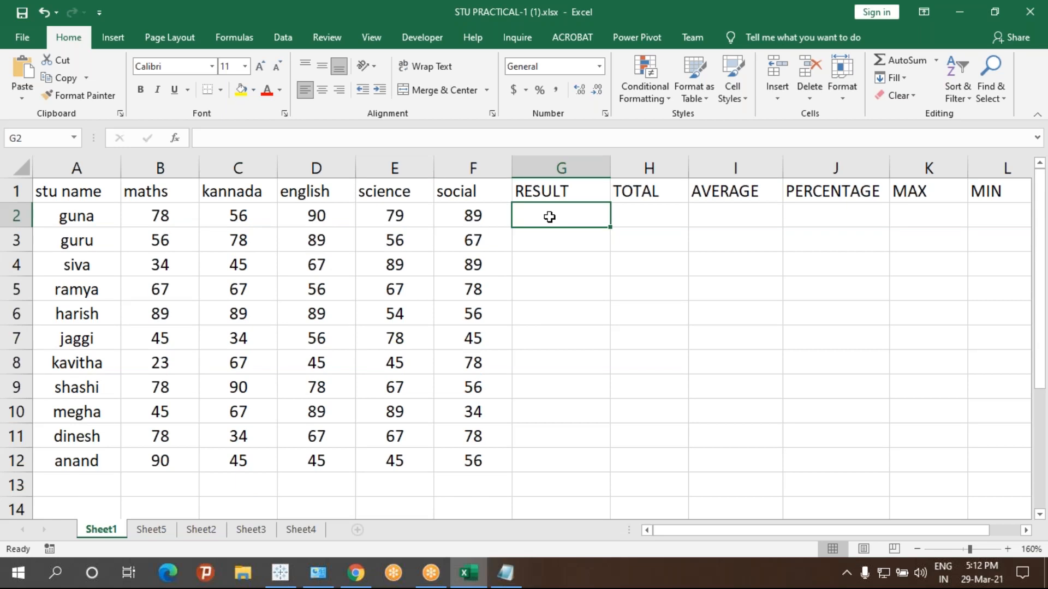
{"action": "scroll", "coordinate": [461, 355], "scroll_direction": "down", "scroll_amount": 5}
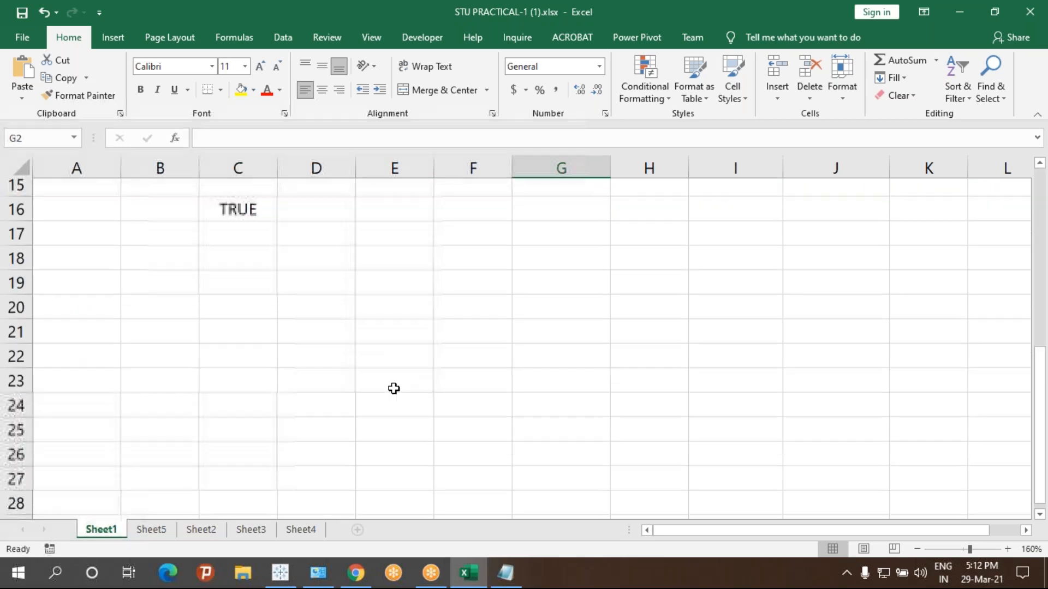
{"action": "left_click", "coordinate": [271, 314]}
{"action": "scroll", "coordinate": [270, 322], "scroll_direction": "up", "scroll_amount": 3}
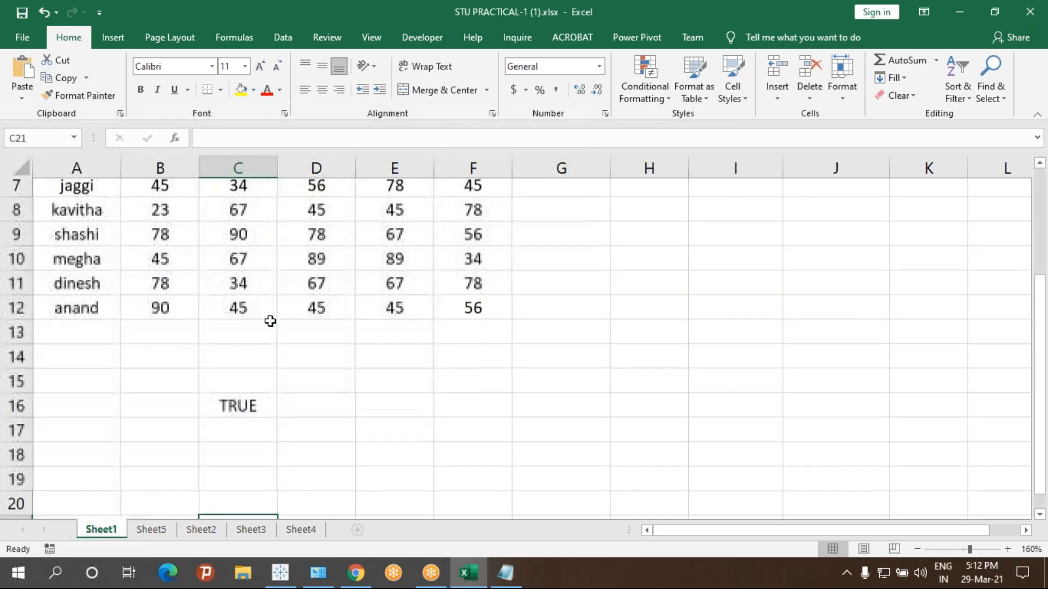
{"action": "scroll", "coordinate": [281, 357], "scroll_direction": "up", "scroll_amount": 2}
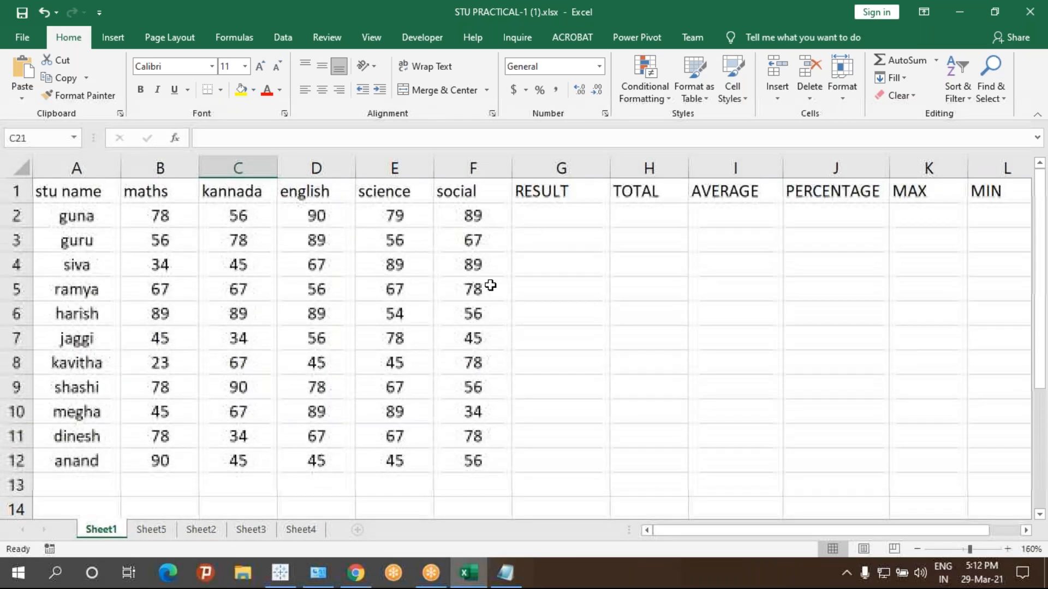
{"action": "left_click", "coordinate": [550, 216]}
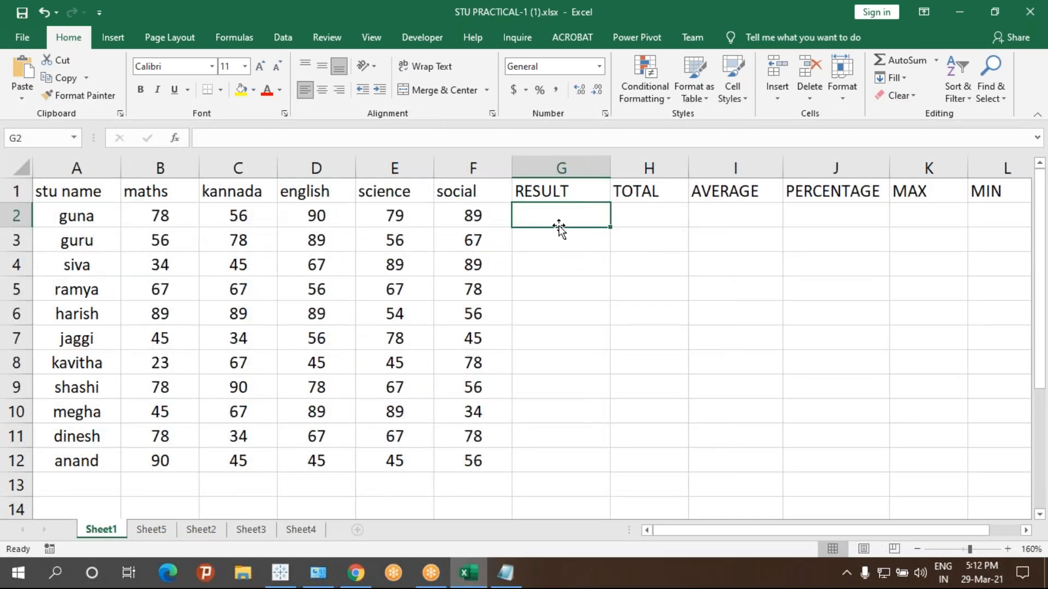
{"action": "type", "text": "="}
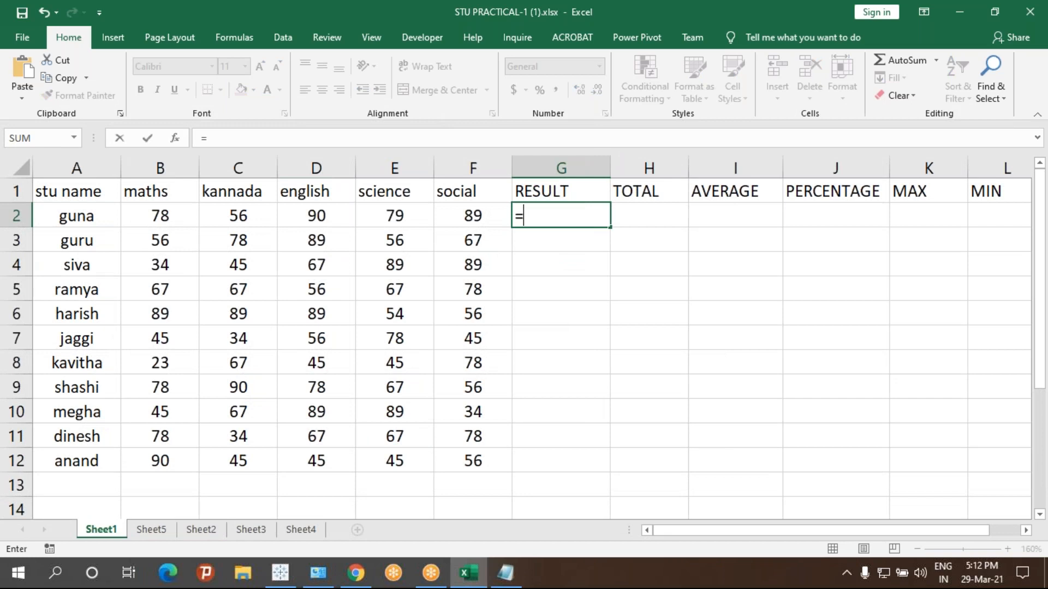
{"action": "type", "text": "IF"}
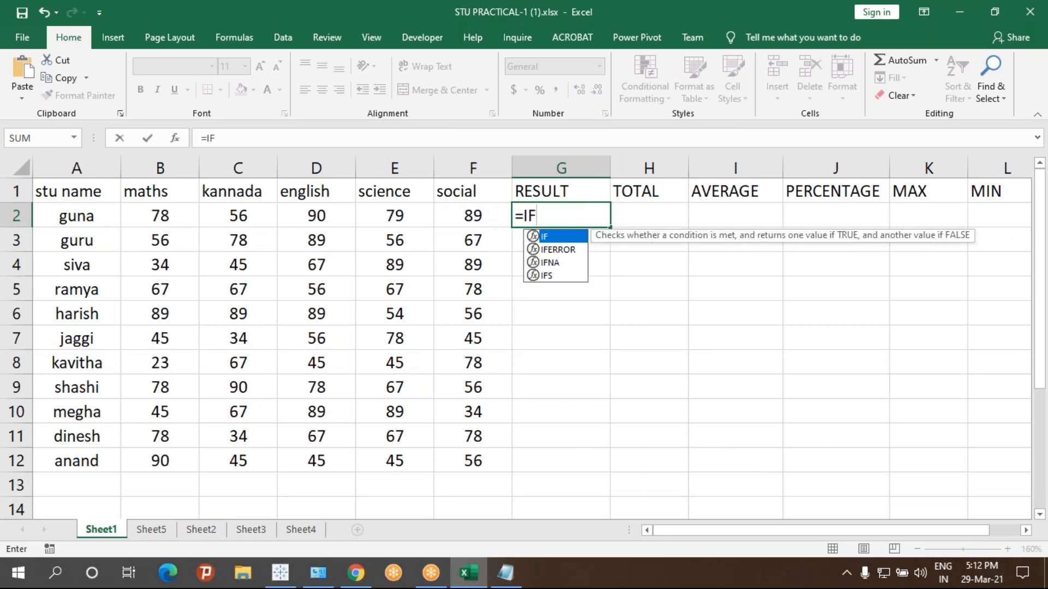
{"action": "key", "text": "BackSpace"}
{"action": "key", "text": "BackSpace"}
{"action": "type", "text": "AND"}
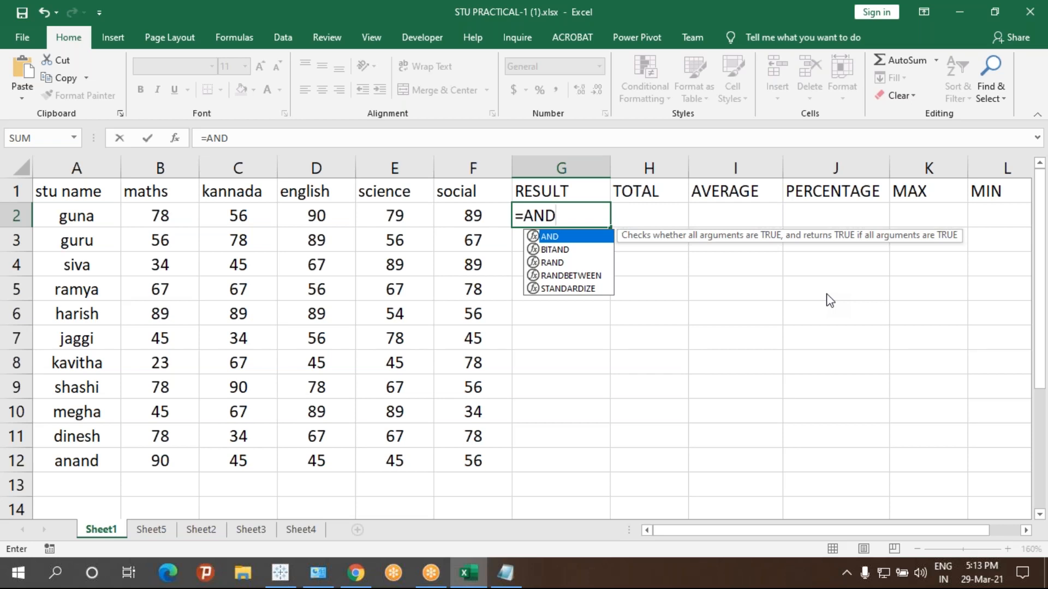
{"action": "key", "text": "BackSpace"}
{"action": "key", "text": "BackSpace"}
{"action": "key", "text": "BackSpace"}
{"action": "type", "text": "IF"}
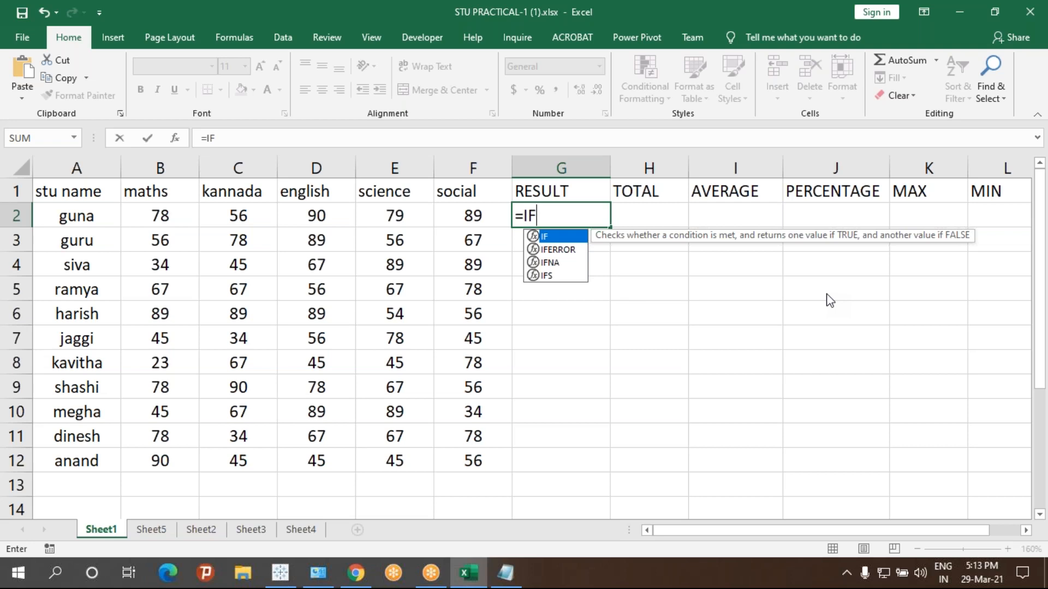
{"action": "key", "text": "Escape"}
{"action": "key", "text": "Escape"}
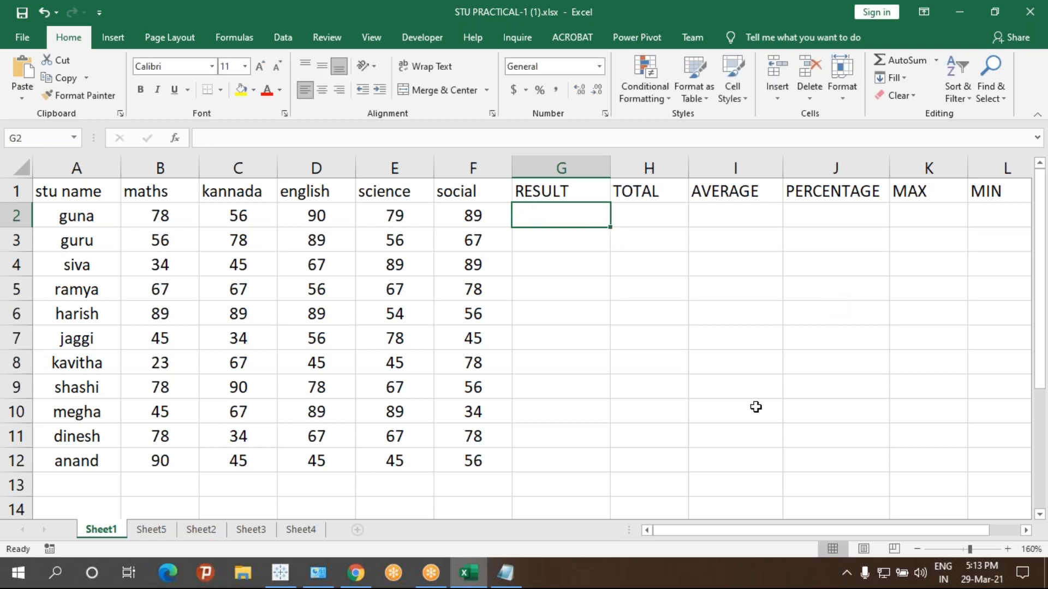
- Open Sheet5 and select the column of numbers in D2:D8 at the start of the sheet
{"action": "left_click", "coordinate": [161, 536]}
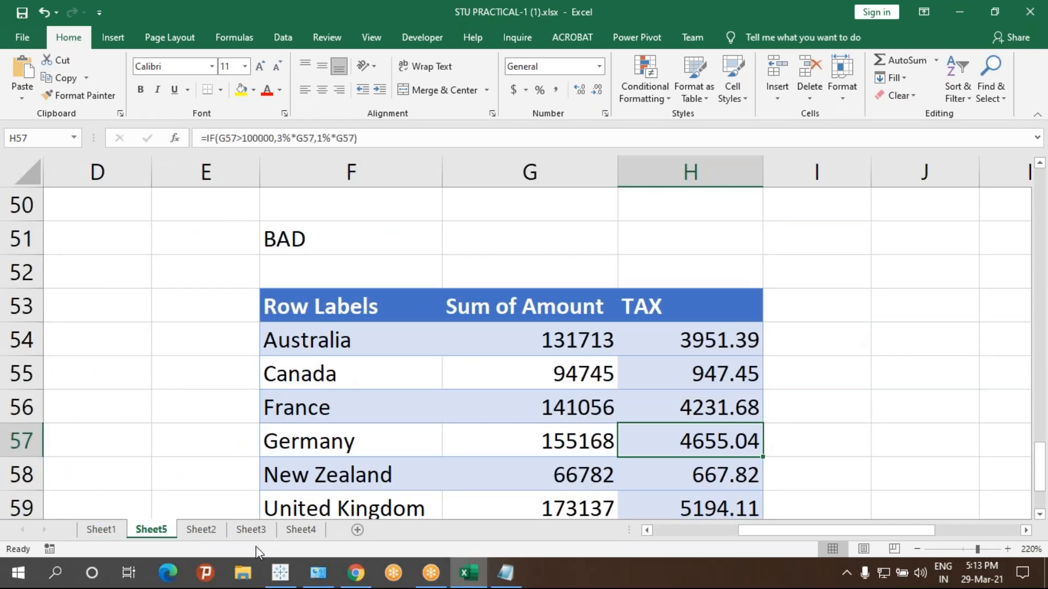
{"action": "left_click", "coordinate": [200, 529]}
{"action": "left_click", "coordinate": [151, 529]}
{"action": "scroll", "coordinate": [203, 439], "scroll_direction": "up", "scroll_amount": 6}
{"action": "scroll", "coordinate": [204, 439], "scroll_direction": "up", "scroll_amount": 5}
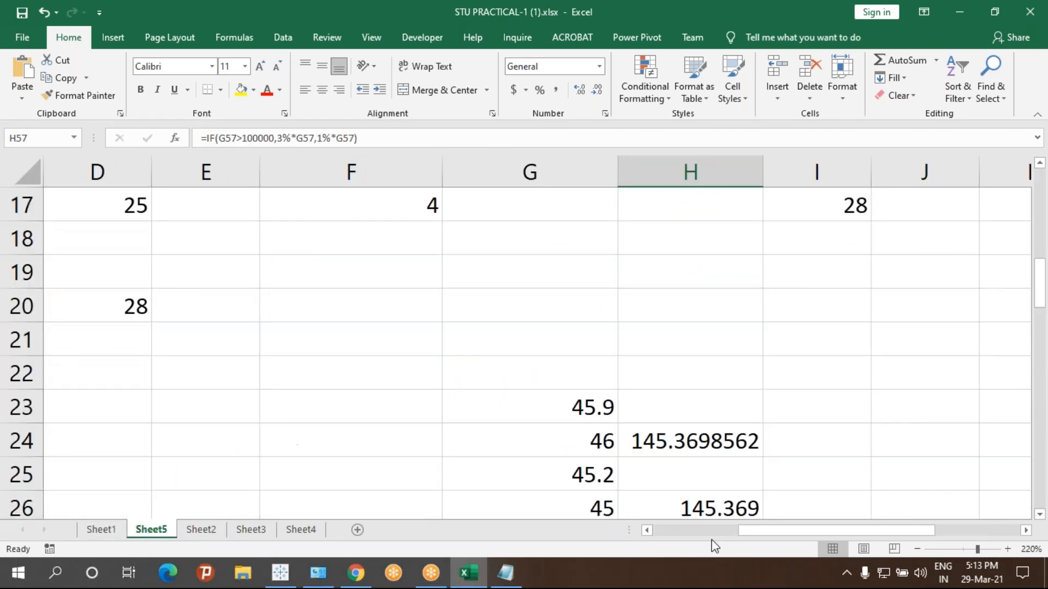
{"action": "left_click_drag", "start_coordinate": [748, 532], "coordinate": [663, 532]}
{"action": "scroll", "coordinate": [564, 440], "scroll_direction": "up", "scroll_amount": 5}
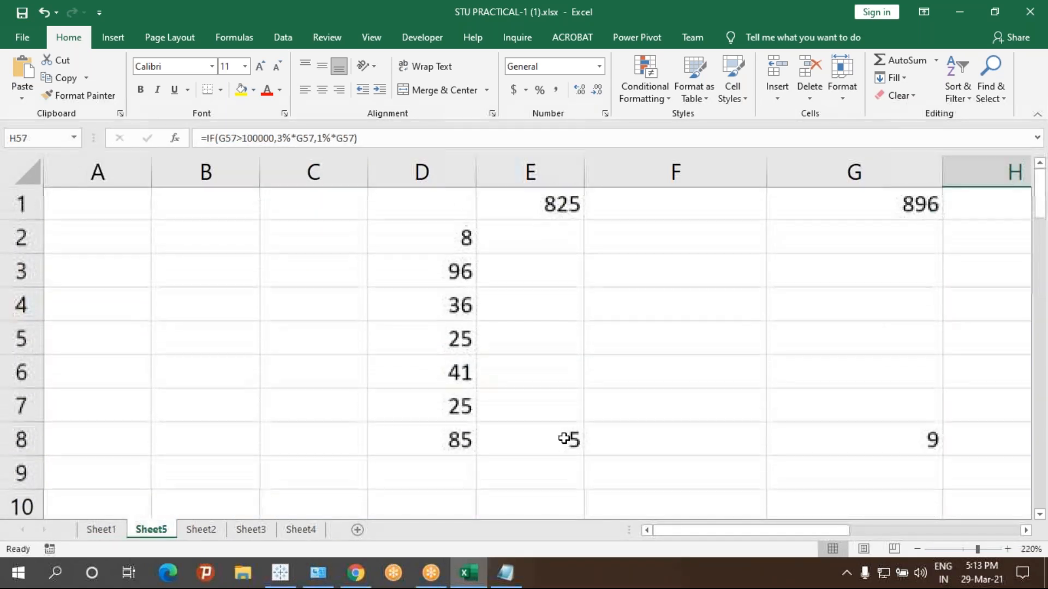
{"action": "left_click_drag", "start_coordinate": [440, 243], "coordinate": [460, 438]}
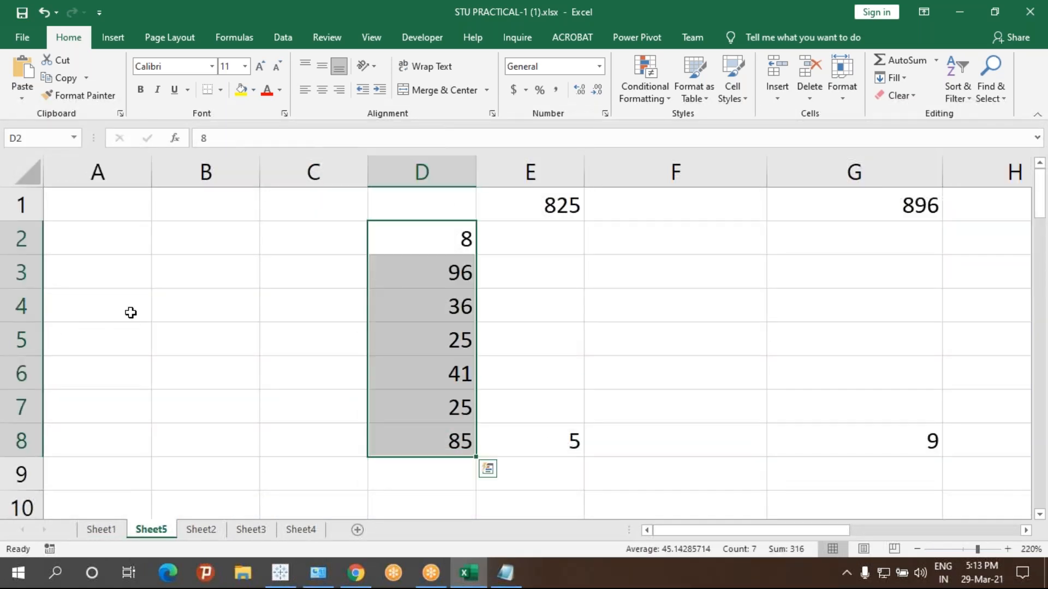
- Begin an IF formula in cell B4 with the test 5+5=10 and AVERAGE(D2:D8) as the value if true
{"action": "left_click", "coordinate": [183, 315]}
{"action": "type", "text": "="}
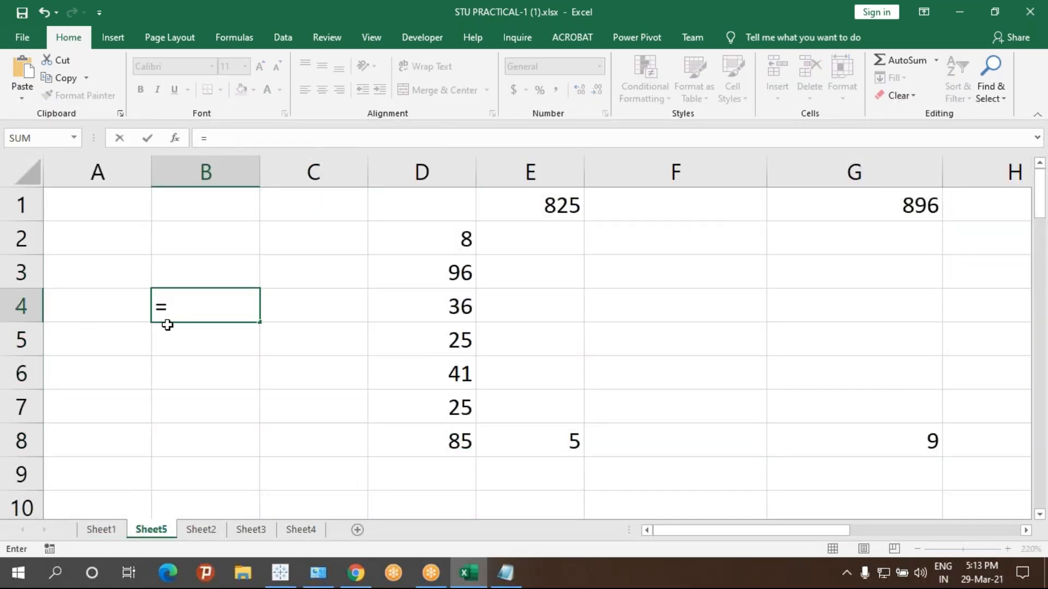
{"action": "type", "text": "IF("}
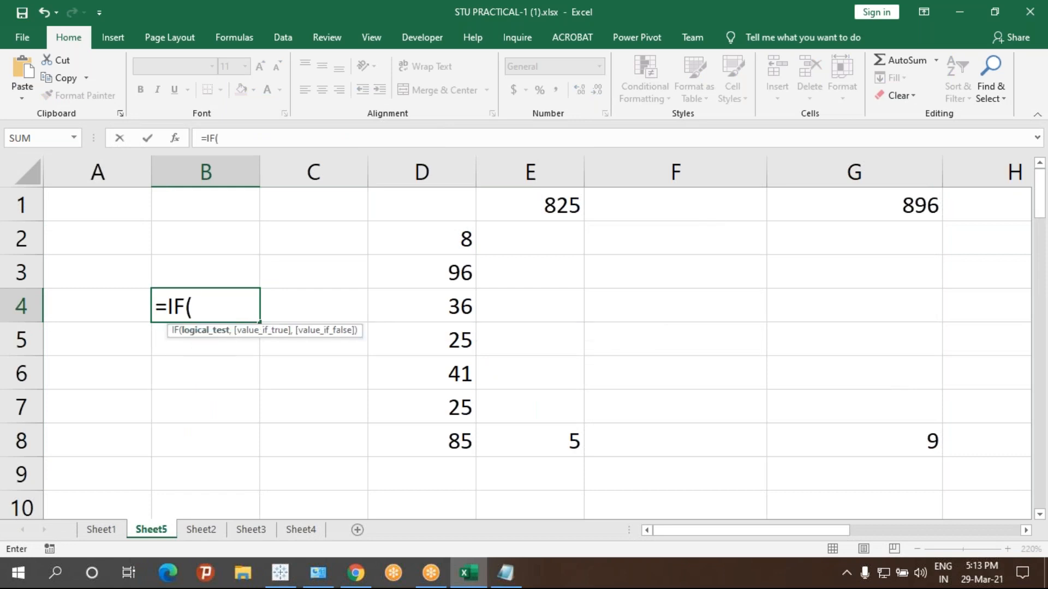
{"action": "type", "text": "5+5=10,"}
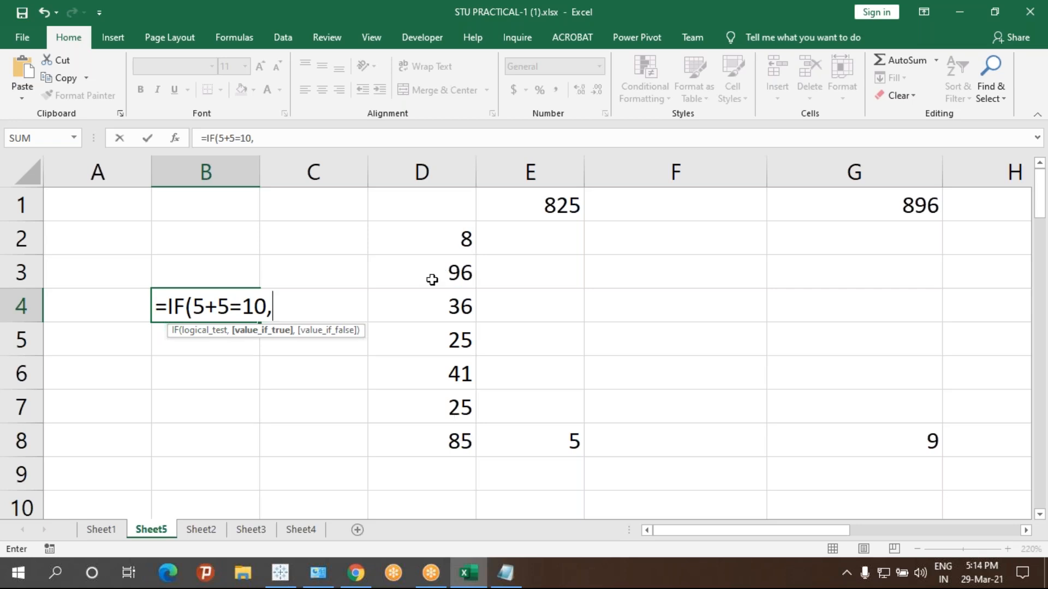
{"action": "type", "text": "A"}
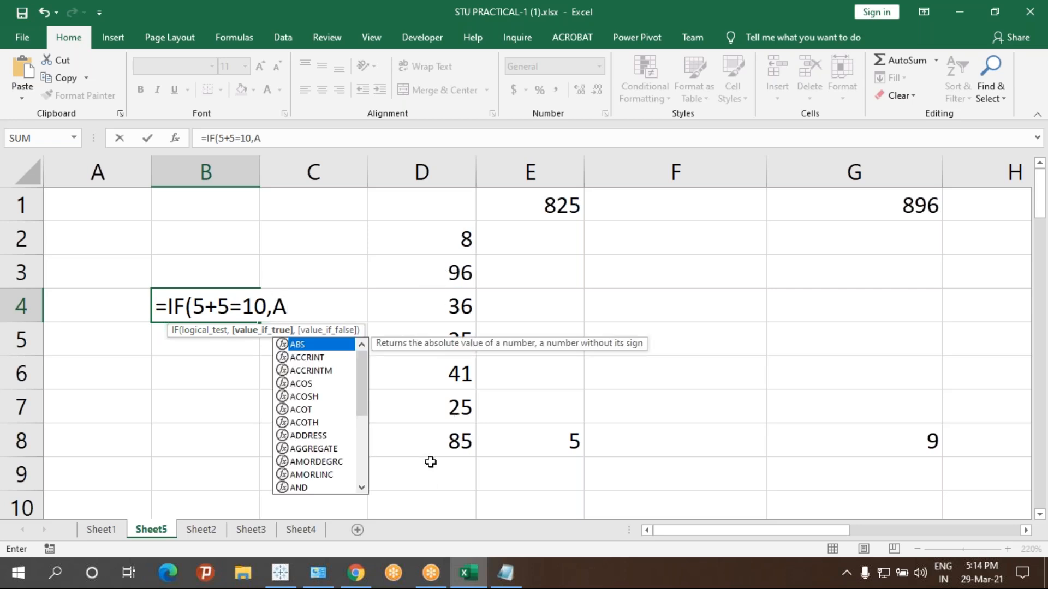
{"action": "type", "text": "VERAGE("}
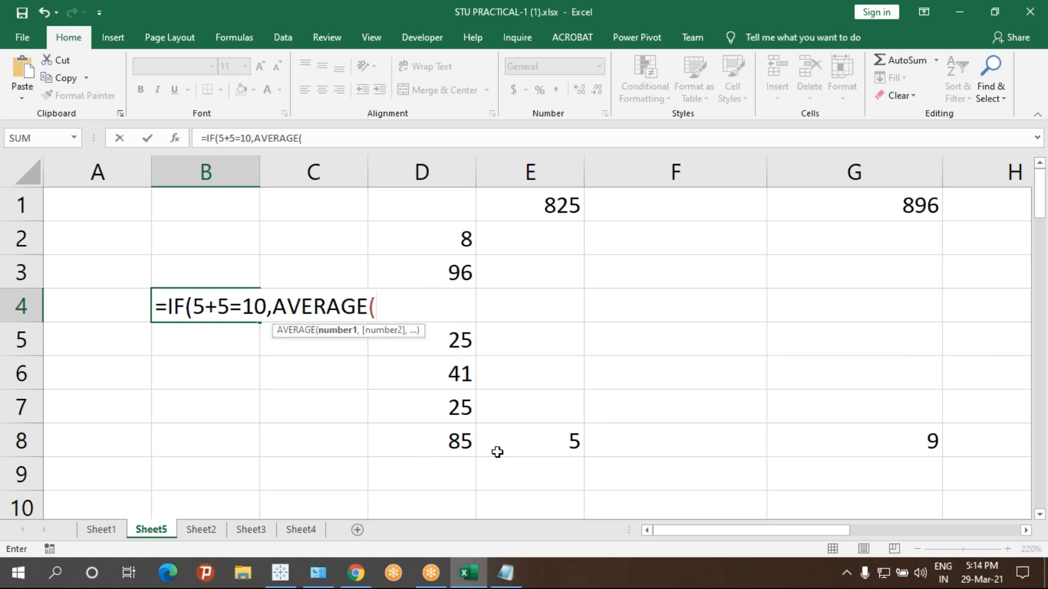
{"action": "left_click_drag", "start_coordinate": [461, 241], "coordinate": [464, 431]}
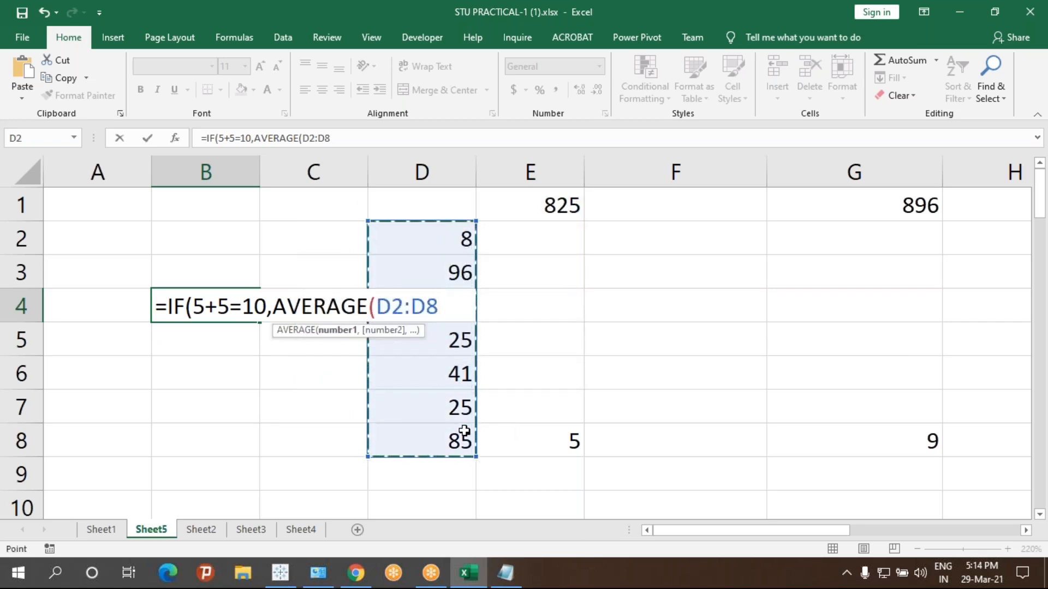
{"action": "type", "text": ")"}
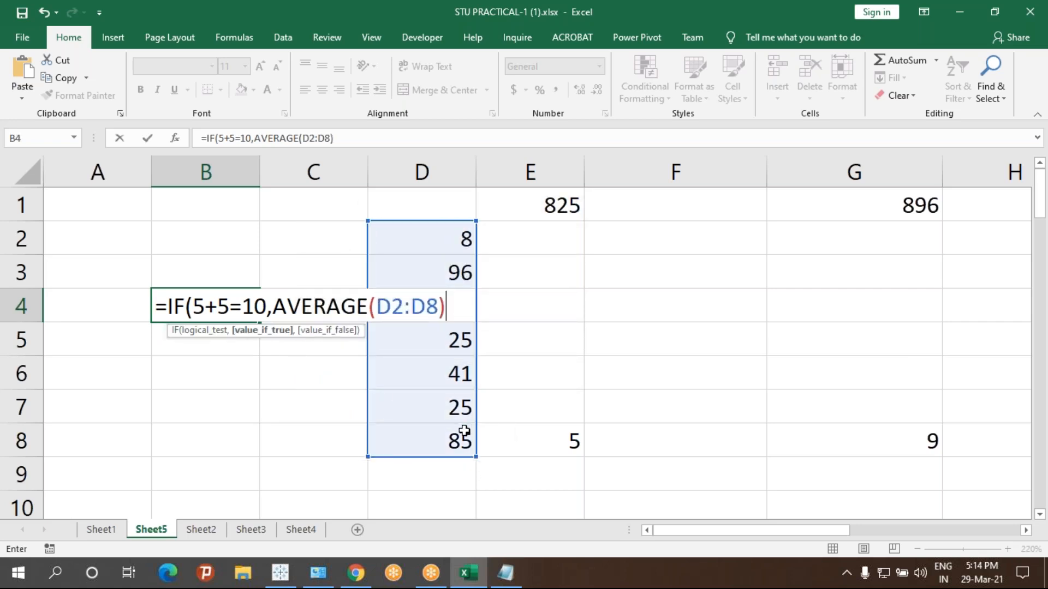
{"action": "type", "text": ","}
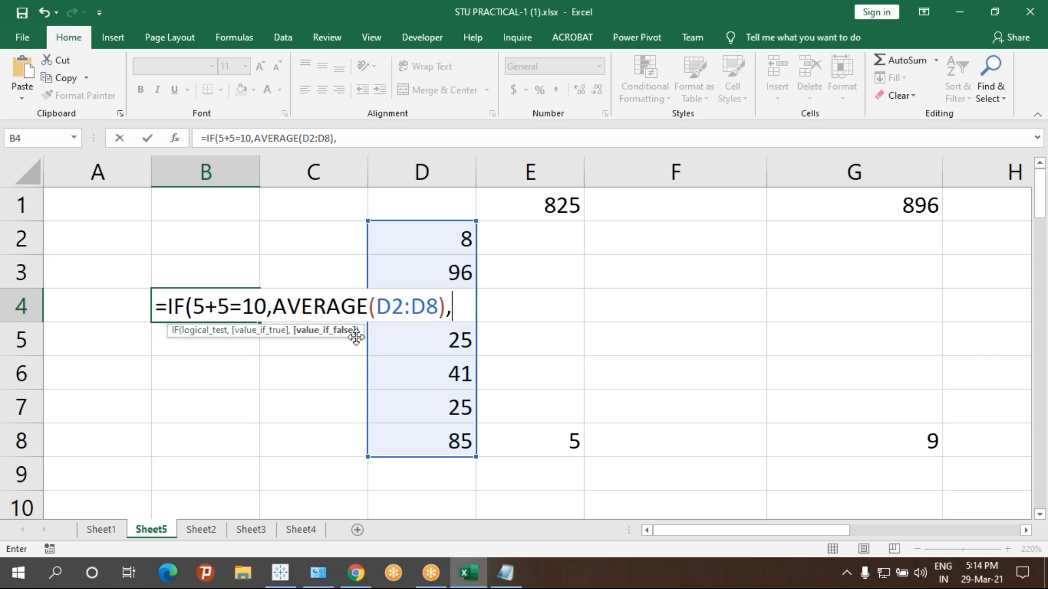
- Complete the IF formula in B4 with SUM(D2:D8) as the value if false, and review its logical test
{"action": "type", "text": "SUM("}
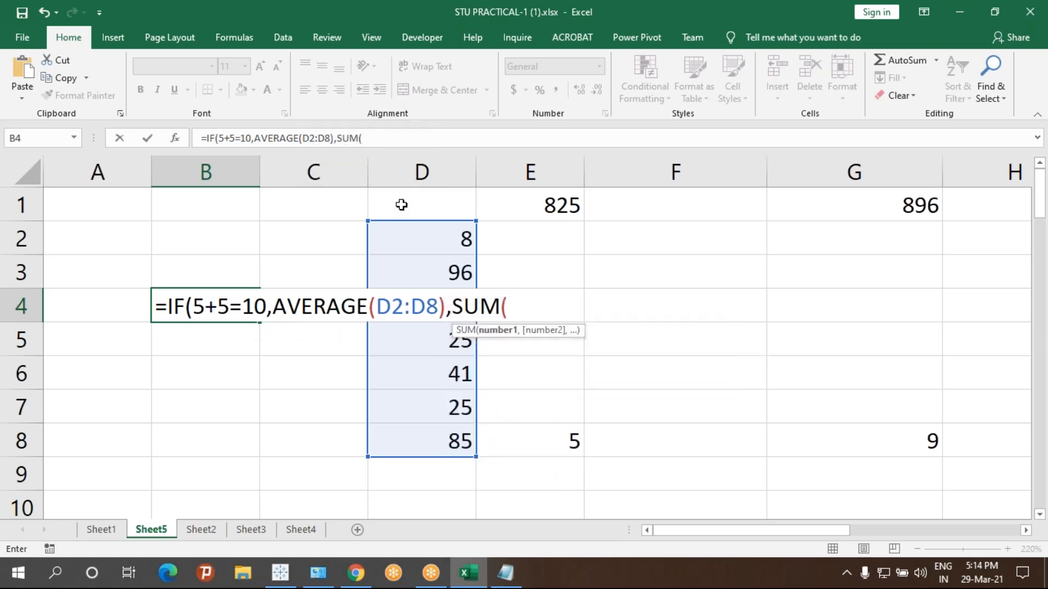
{"action": "left_click_drag", "start_coordinate": [417, 231], "coordinate": [432, 445]}
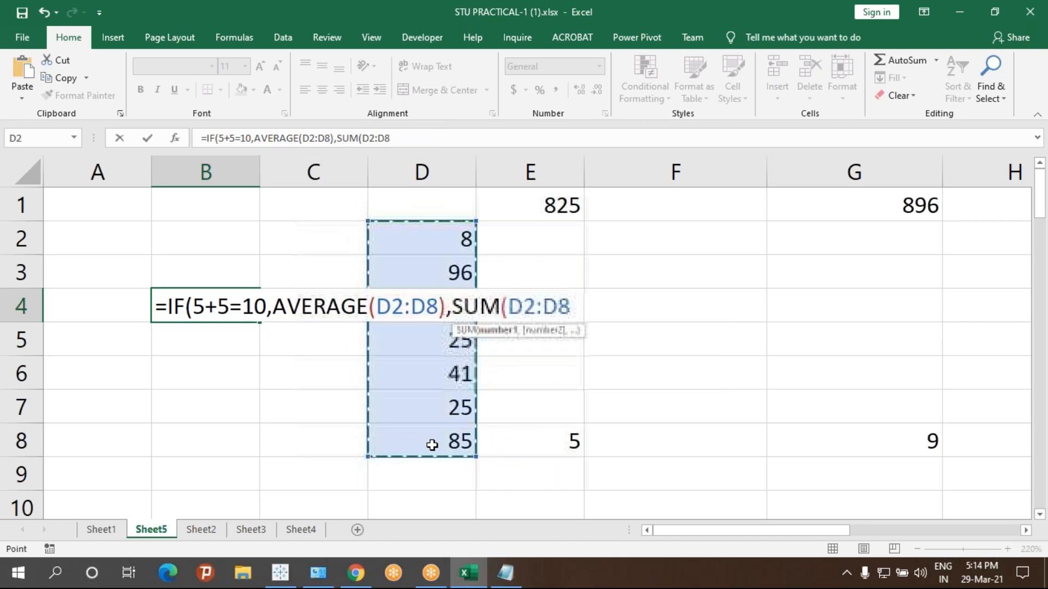
{"action": "type", "text": ")"}
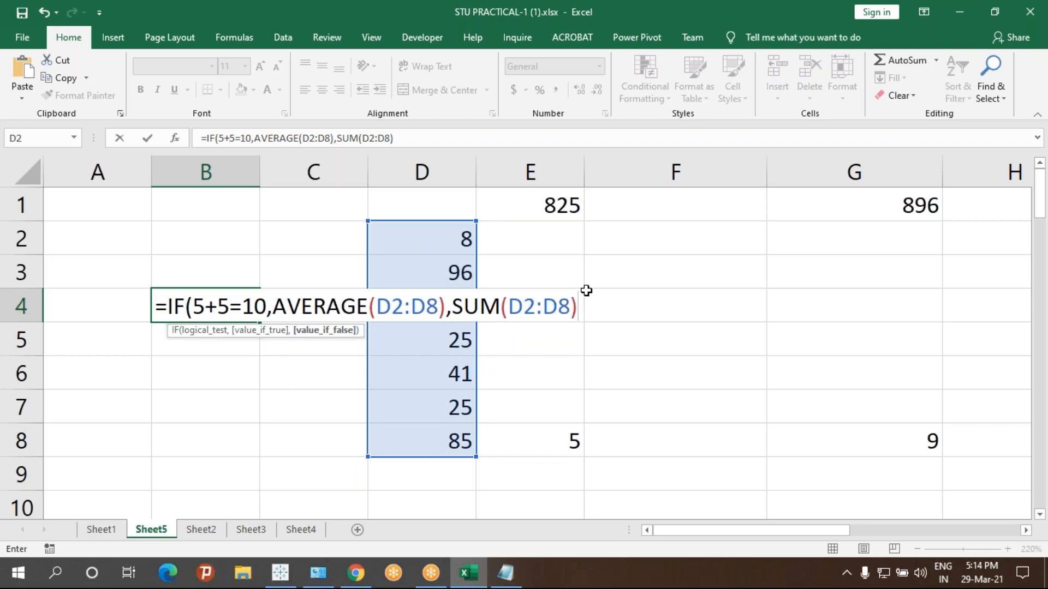
{"action": "type", "text": ")"}
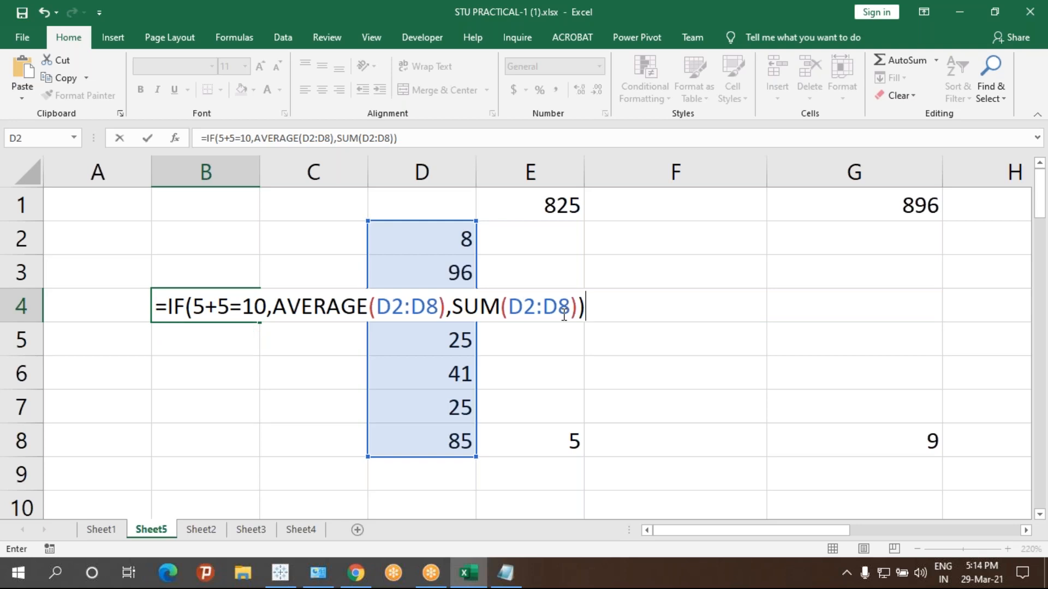
{"action": "key", "text": "Return"}
{"action": "type", "text": "\\"}
{"action": "key", "text": "BackSpace"}
{"action": "key", "text": "Up"}
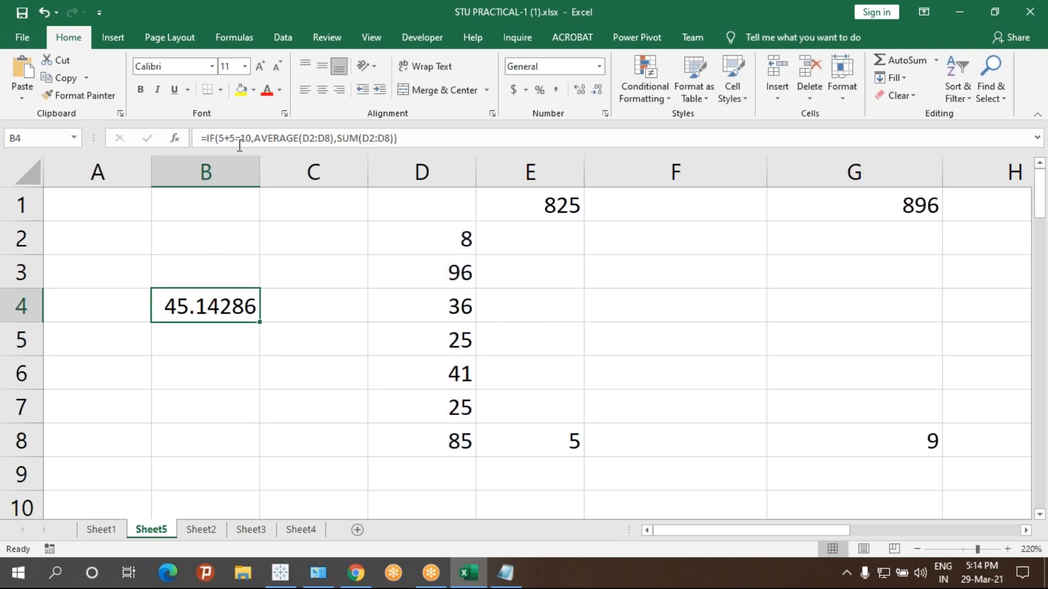
{"action": "left_click_drag", "start_coordinate": [218, 138], "coordinate": [248, 138]}
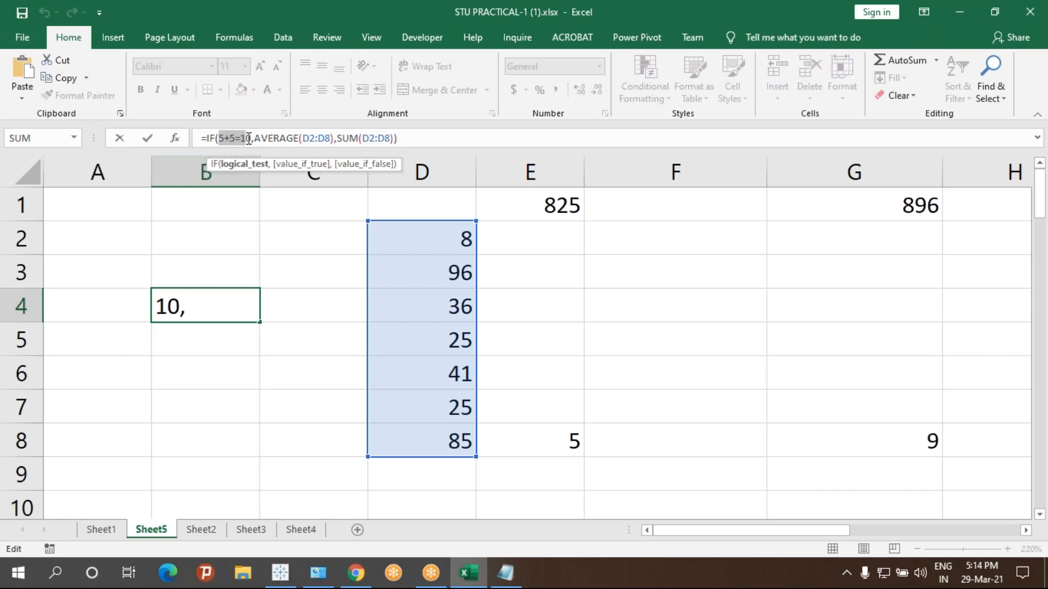
{"action": "key", "text": "Escape"}
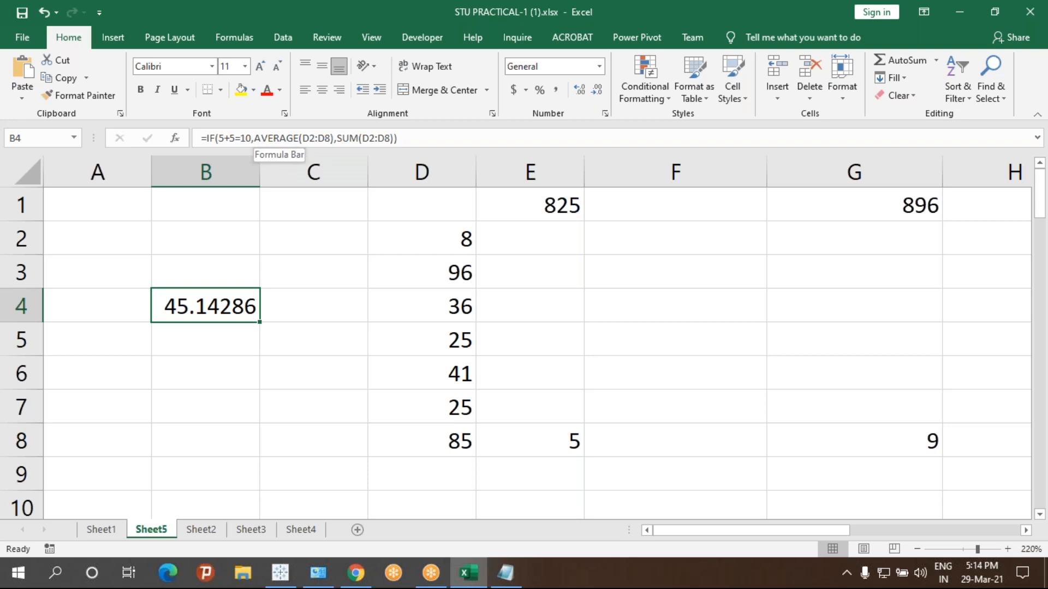
- Open Sheet1 with the student marks table and select the first RESULT cell, G2
{"action": "left_click", "coordinate": [102, 531]}
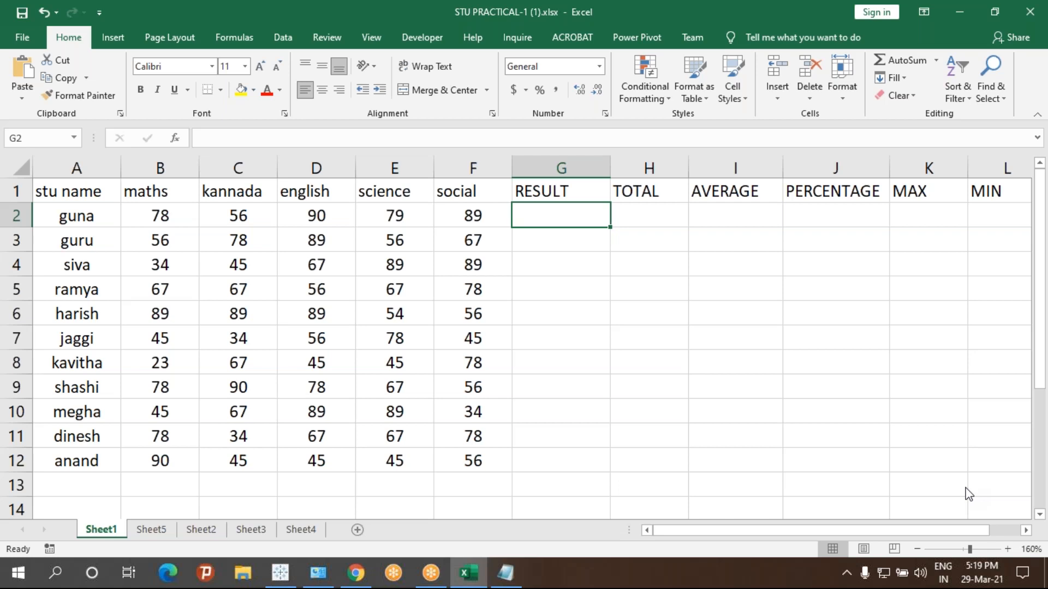
{"action": "left_click", "coordinate": [1043, 524]}
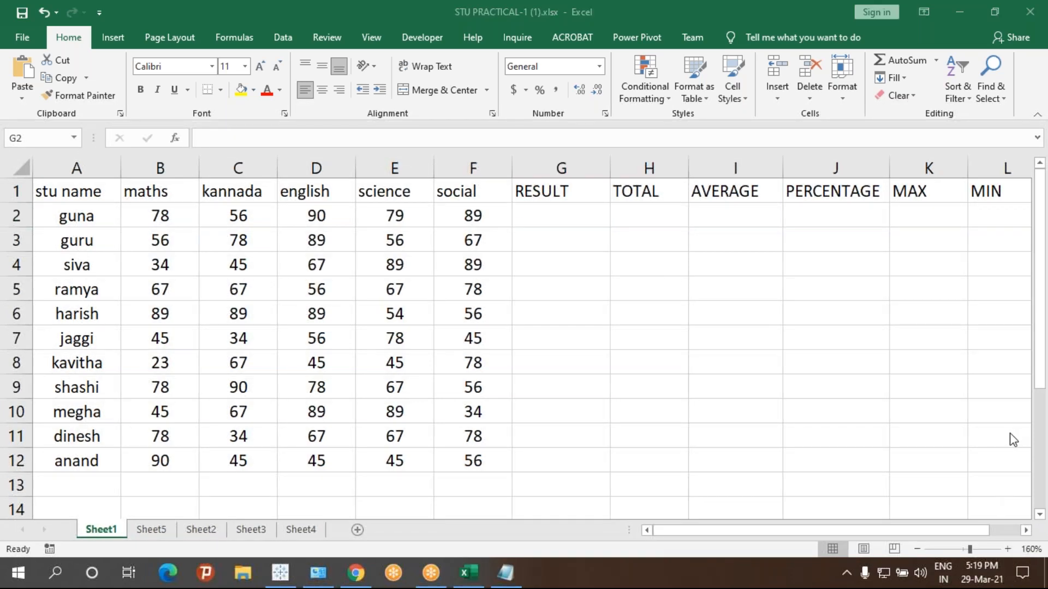
{"action": "left_click", "coordinate": [571, 215]}
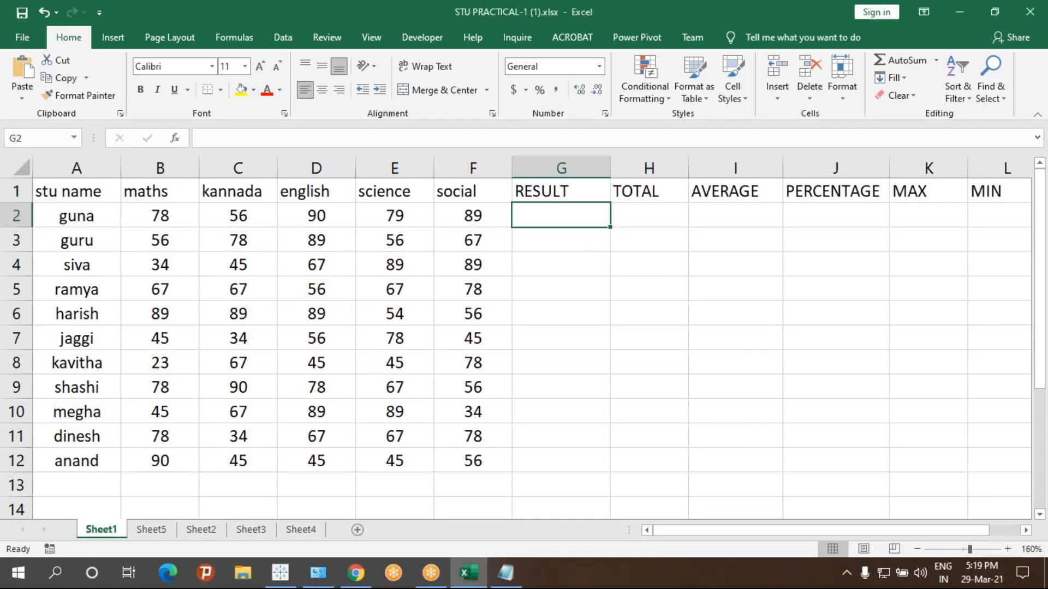
{"action": "double_click", "coordinate": [567, 214]}
{"action": "type", "text": "=IF("}
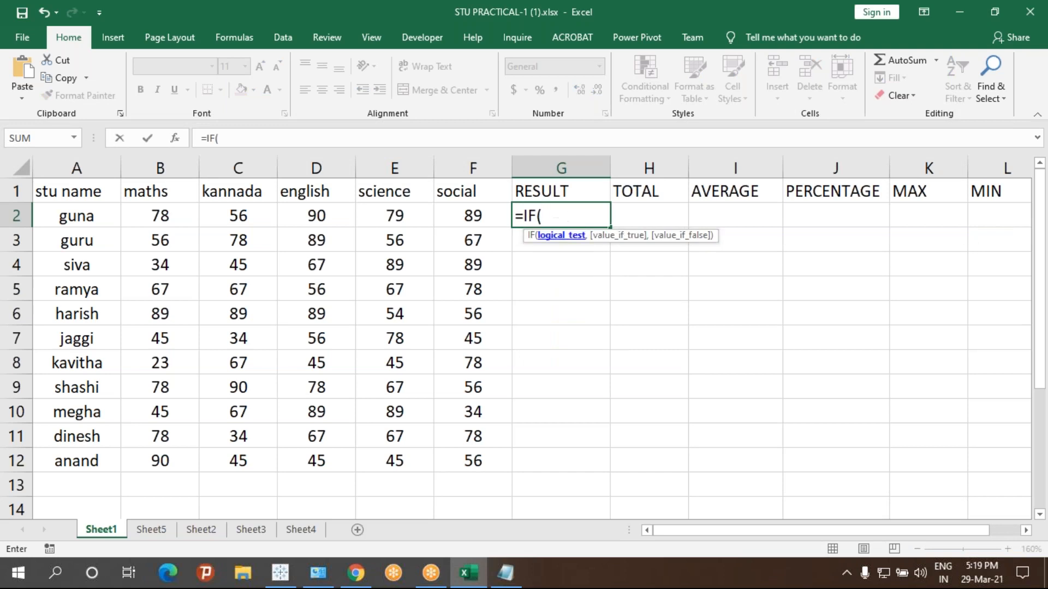
{"action": "left_click", "coordinate": [148, 217]}
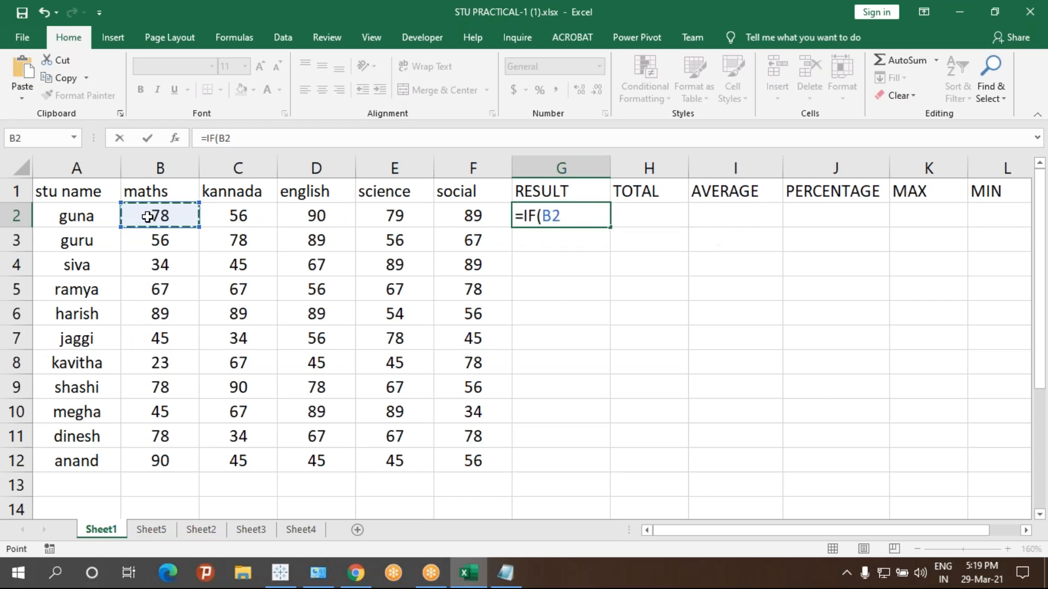
{"action": "key", "text": "Escape"}
{"action": "left_click_drag", "start_coordinate": [161, 213], "coordinate": [469, 218]}
- Begin an IF formula in G2 with a nested AND whose first conditions are B2>=35 and C2>=35
{"action": "left_click", "coordinate": [605, 215]}
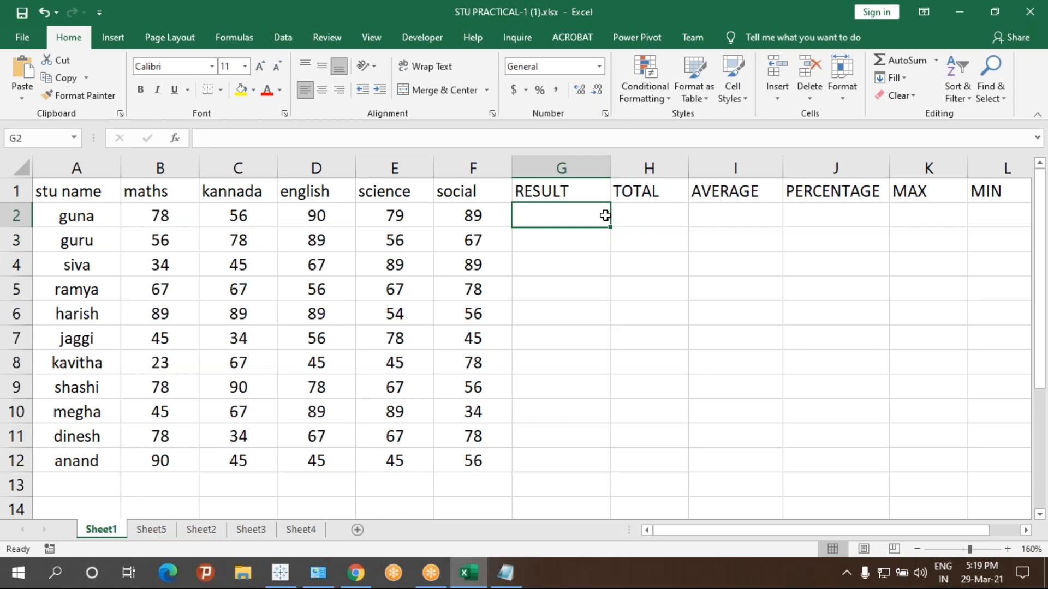
{"action": "type", "text": "=IF("}
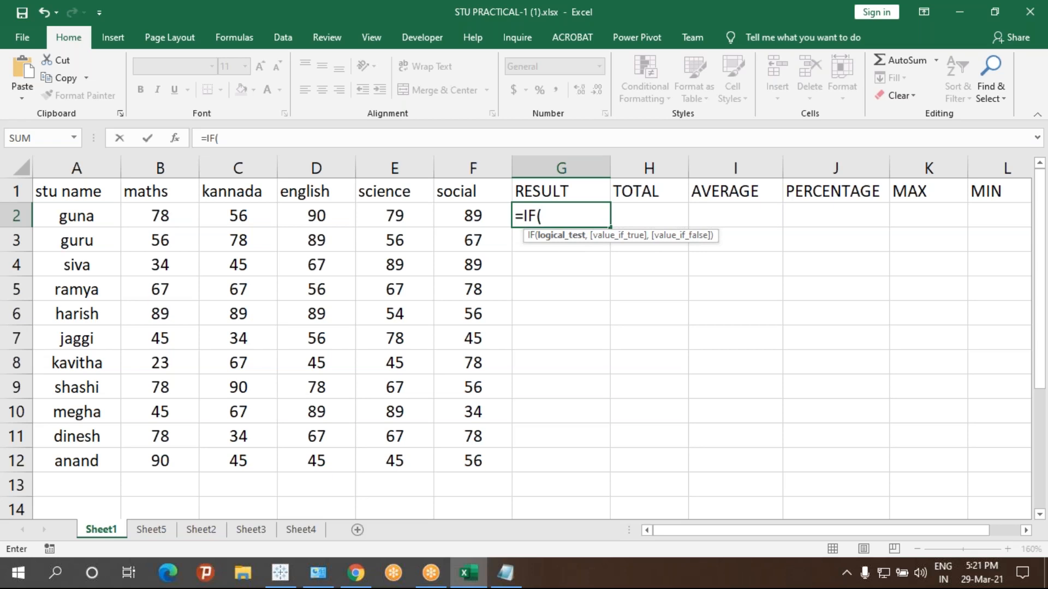
{"action": "type", "text": "AND("}
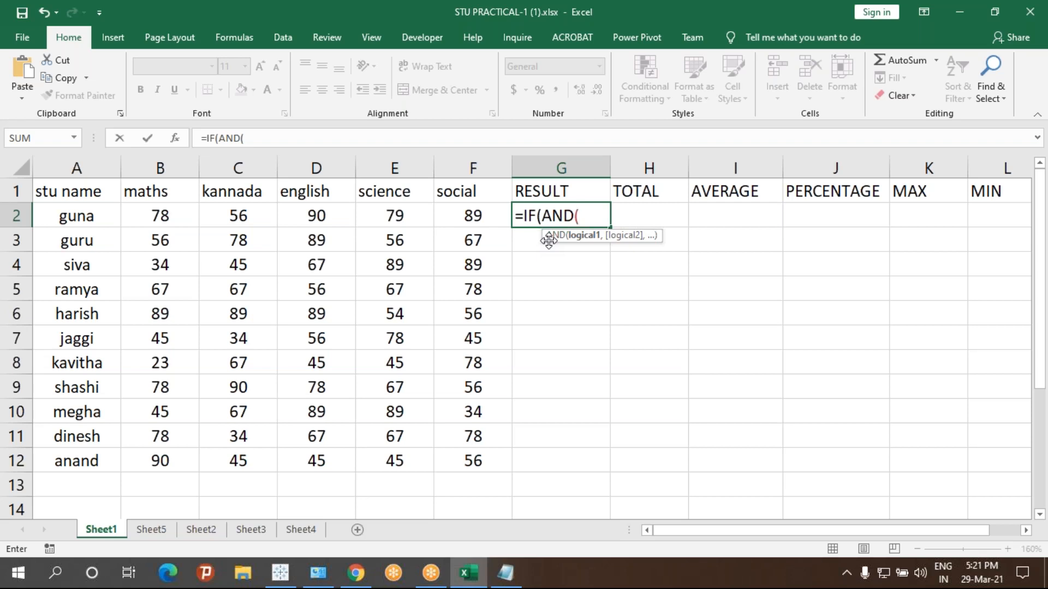
{"action": "left_click", "coordinate": [148, 219]}
{"action": "type", "text": ">="}
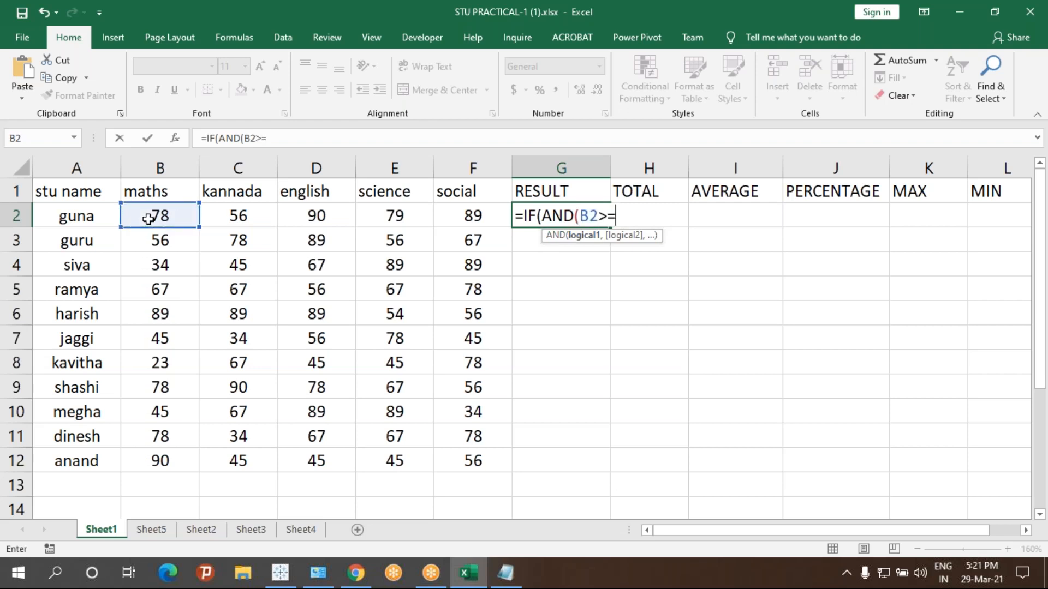
{"action": "type", "text": "35,"}
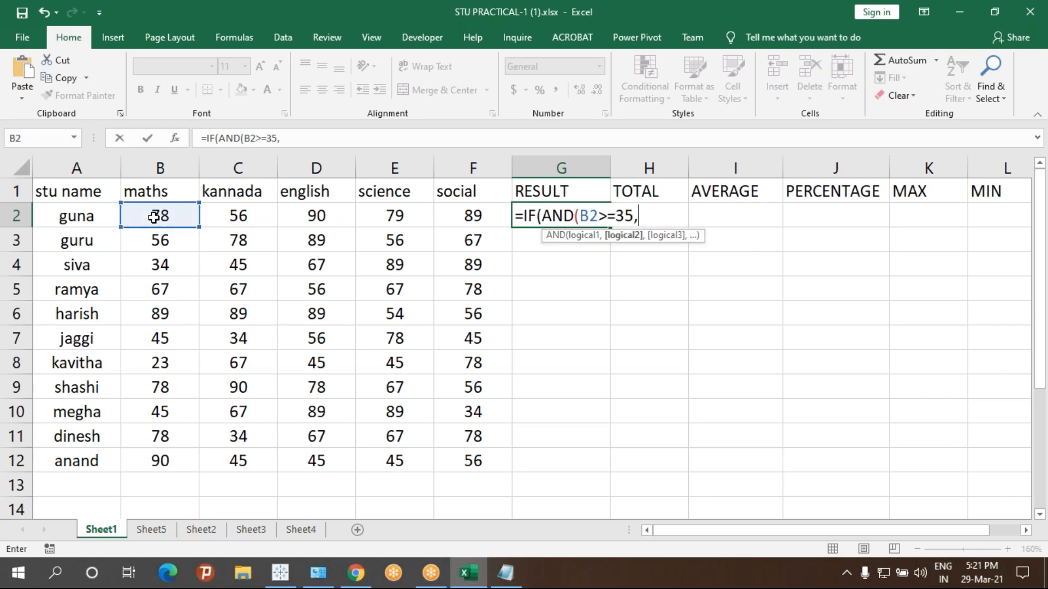
{"action": "left_click", "coordinate": [249, 215]}
{"action": "type", "text": ">=35,"}
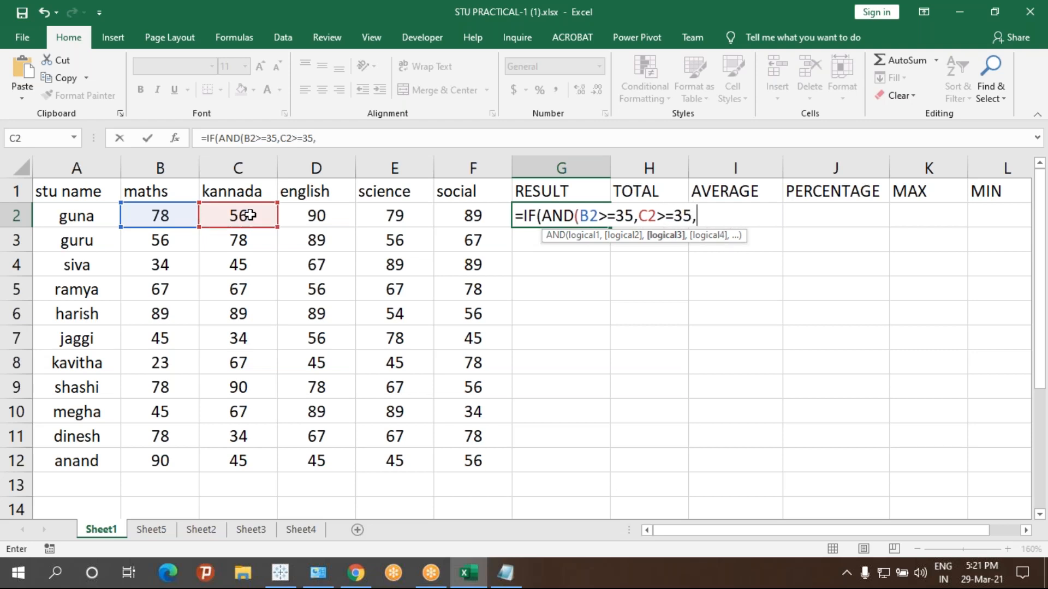
- Add the conditions D2>=35, E2>=35 and F2>=35 to the AND test in G2 and close the AND function
{"action": "left_click", "coordinate": [299, 215]}
{"action": "type", "text": ">=35,"}
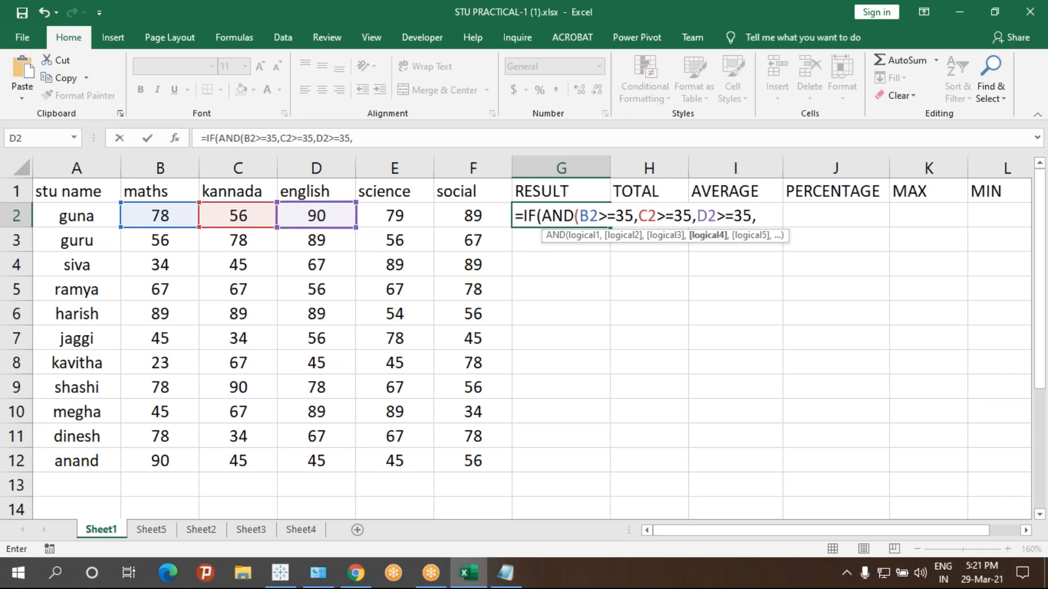
{"action": "left_click", "coordinate": [387, 210]}
{"action": "type", "text": ">=35"}
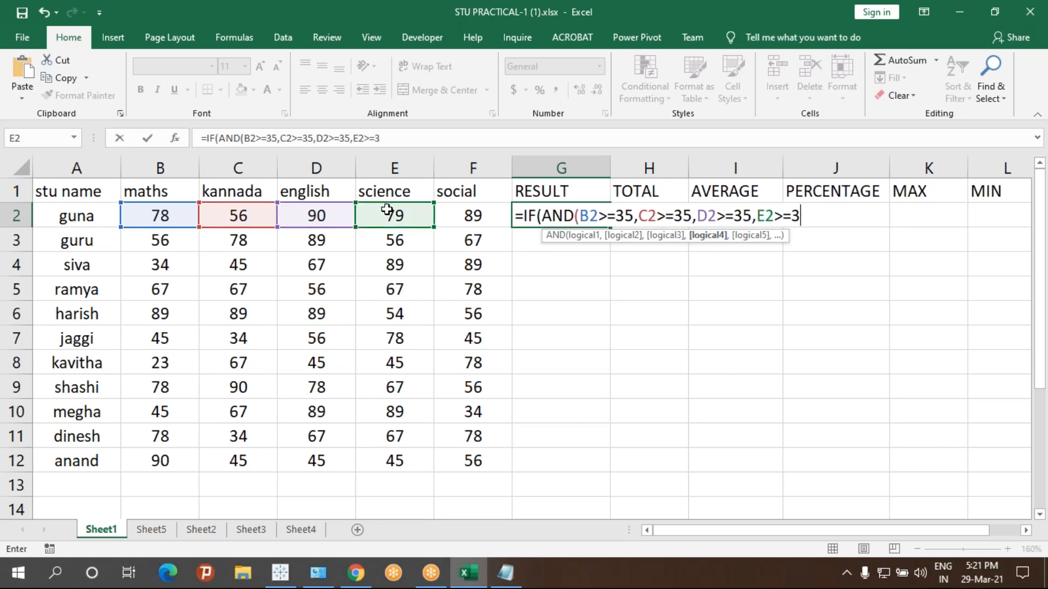
{"action": "type", "text": ","}
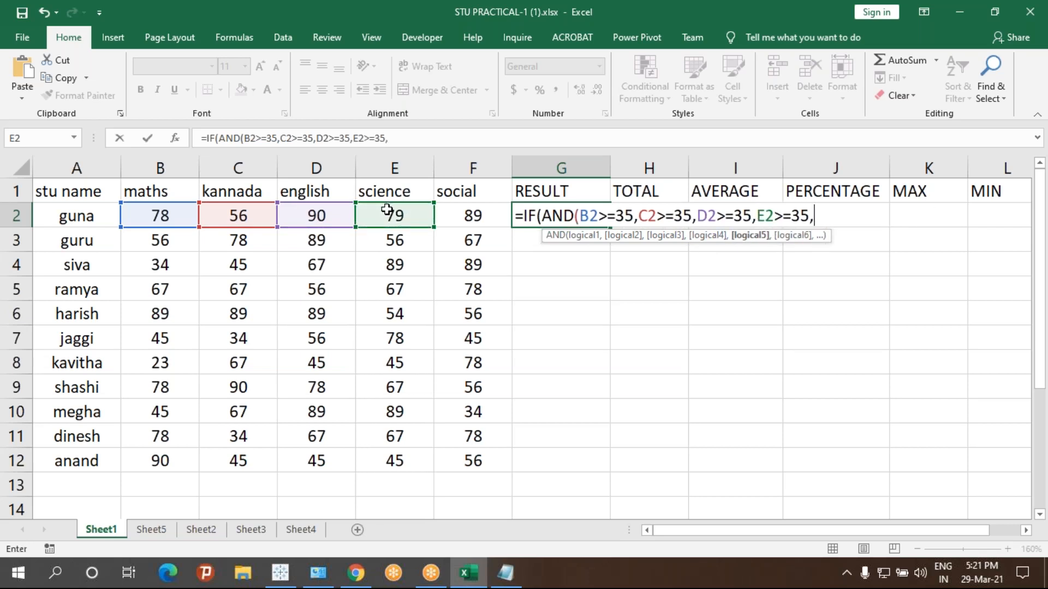
{"action": "left_click", "coordinate": [479, 221]}
{"action": "type", "text": ">=35"}
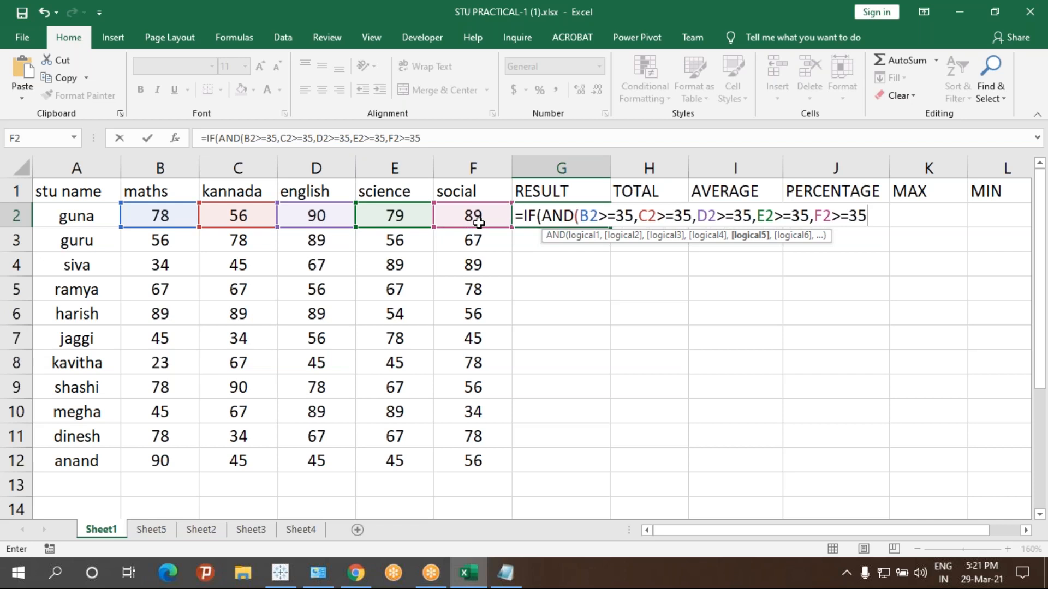
{"action": "type", "text": ")"}
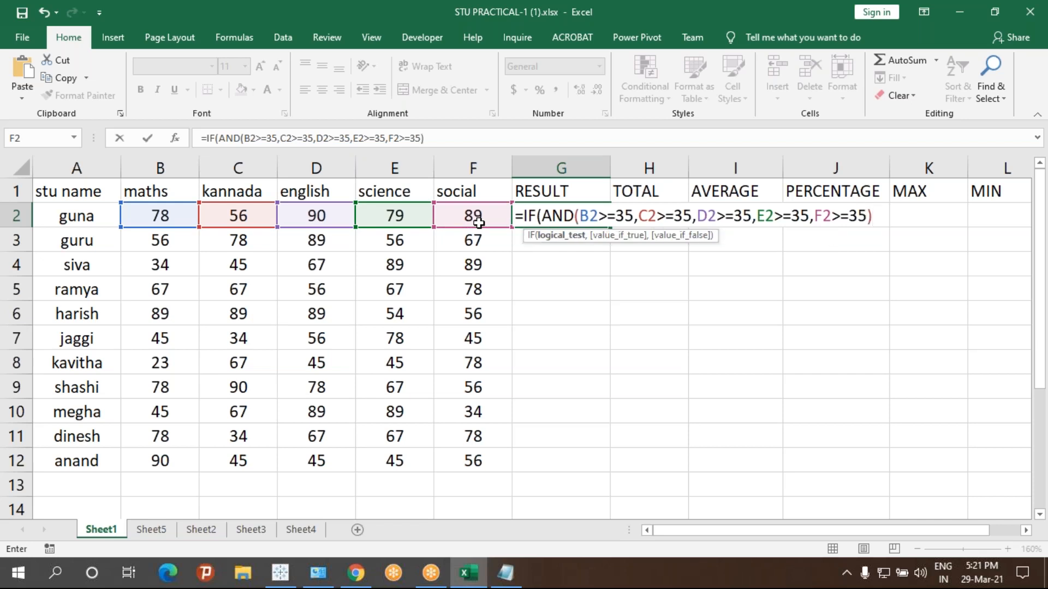
- Finish the G2 formula with "PASS" as the value if true and "FAIL" as the value if false, then reselect the cell
{"action": "type", "text": ","}
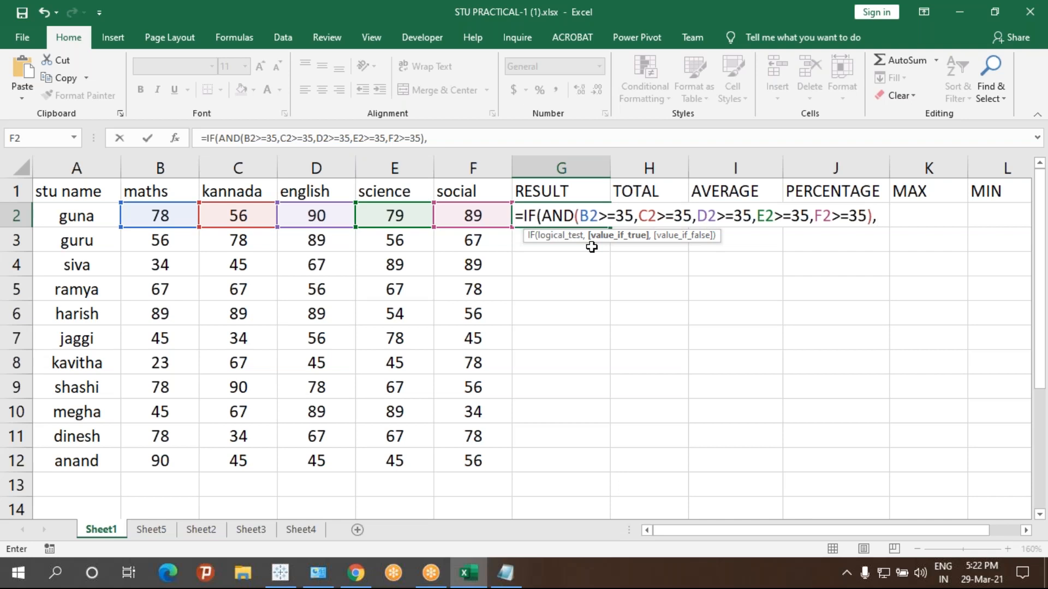
{"action": "type", "text": "\"PASS\",\""}
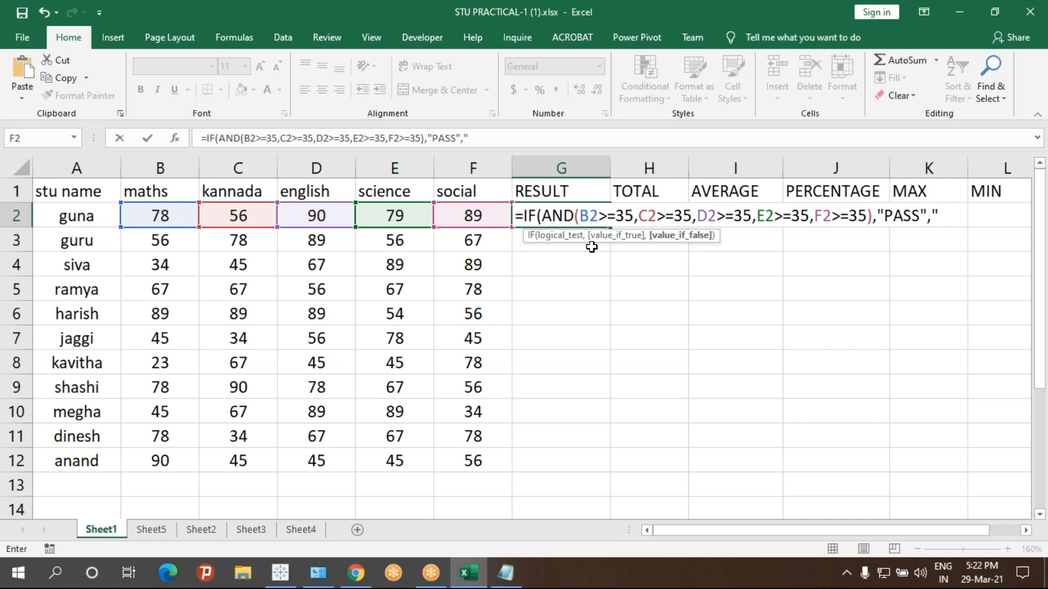
{"action": "type", "text": "\"FAIL"}
{"action": "key", "text": "BackSpace"}
{"action": "key", "text": "BackSpace"}
{"action": "key", "text": "BackSpace"}
{"action": "key", "text": "BackSpace"}
{"action": "key", "text": "BackSpace"}
{"action": "type", "text": "F"}
{"action": "key", "text": "BackSpace"}
{"action": "type", "text": "AIL\")"}
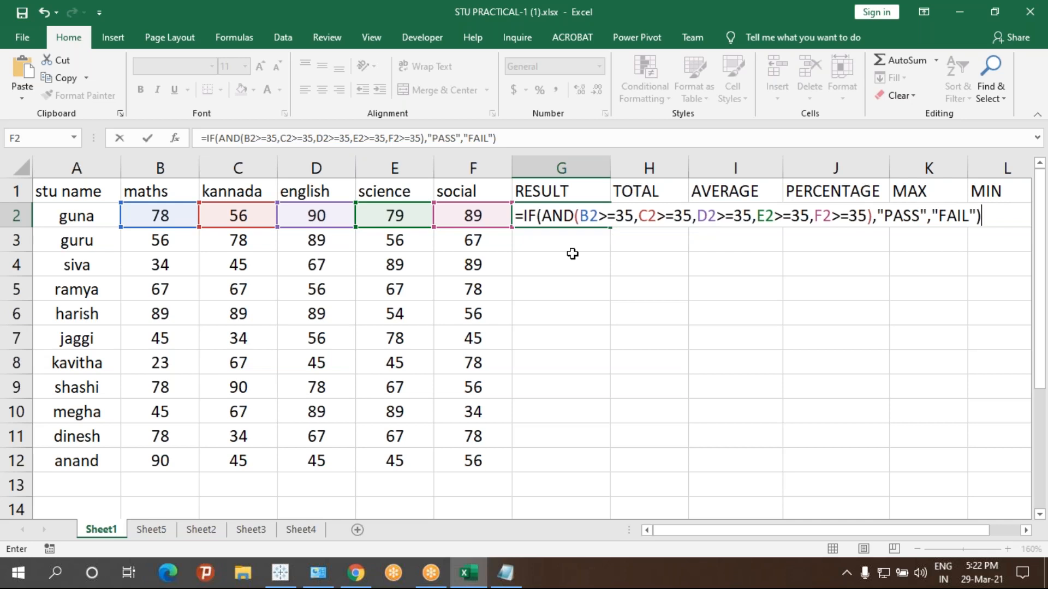
{"action": "key", "text": "Return"}
{"action": "left_click", "coordinate": [550, 216]}
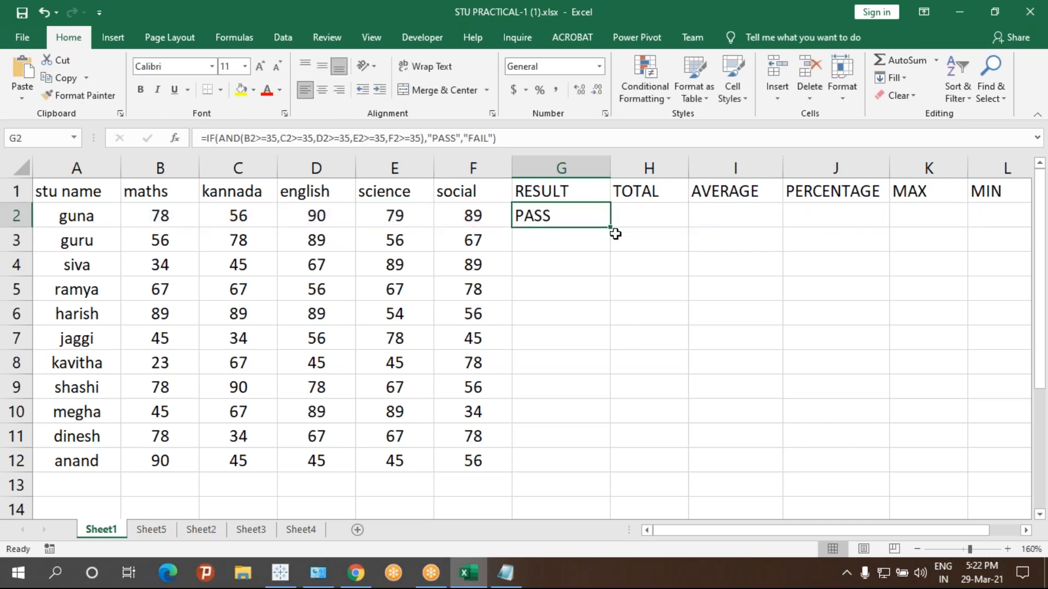
- Fill the G2 result formula down to G12 for all students and review its nested AND expression without changing it
{"action": "double_click", "coordinate": [610, 227]}
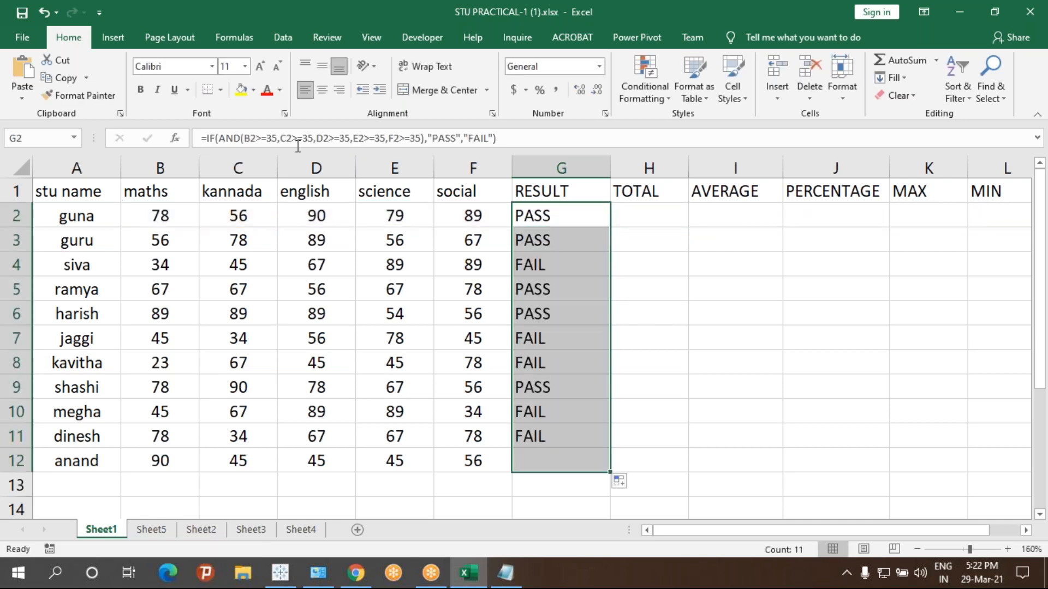
{"action": "left_click", "coordinate": [209, 140]}
{"action": "left_click_drag", "start_coordinate": [222, 142], "coordinate": [236, 144]}
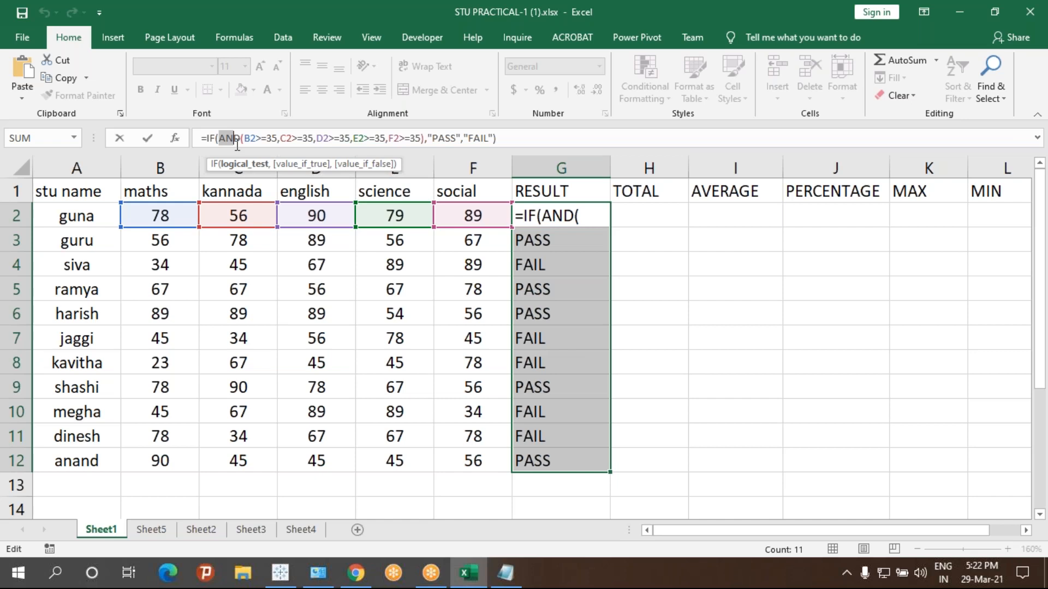
{"action": "key", "text": "Escape"}
{"action": "left_click_drag", "start_coordinate": [507, 139], "coordinate": [49, 89]}
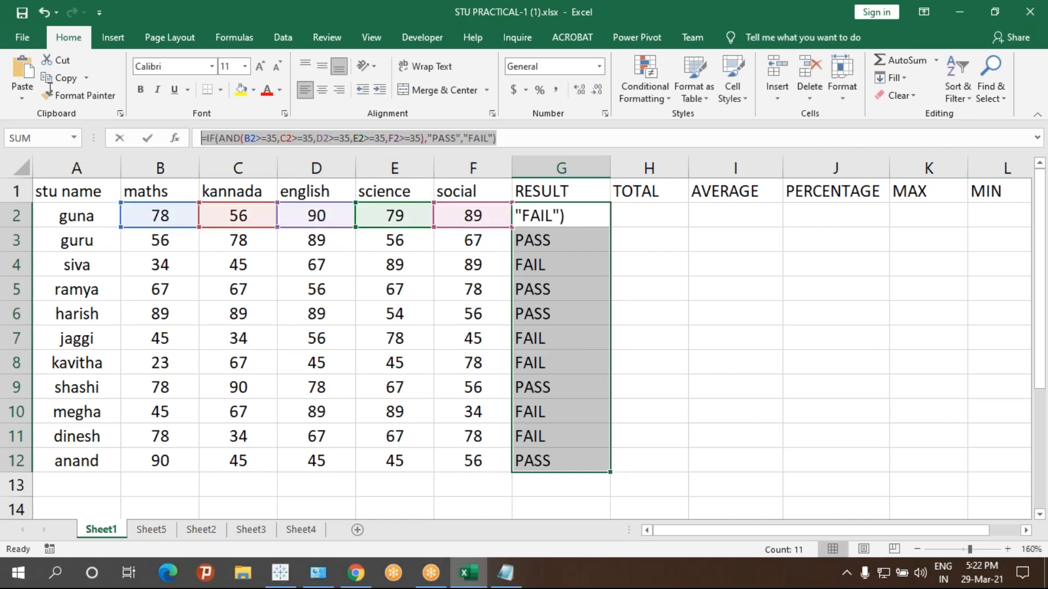
{"action": "key", "text": "Escape"}
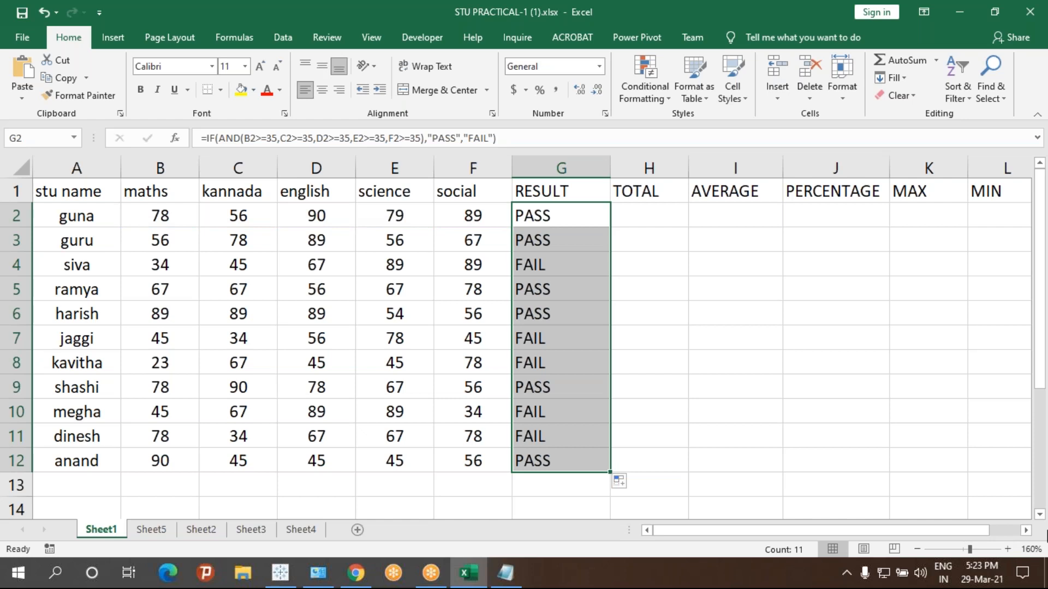
{"action": "left_click", "coordinate": [1047, 536]}
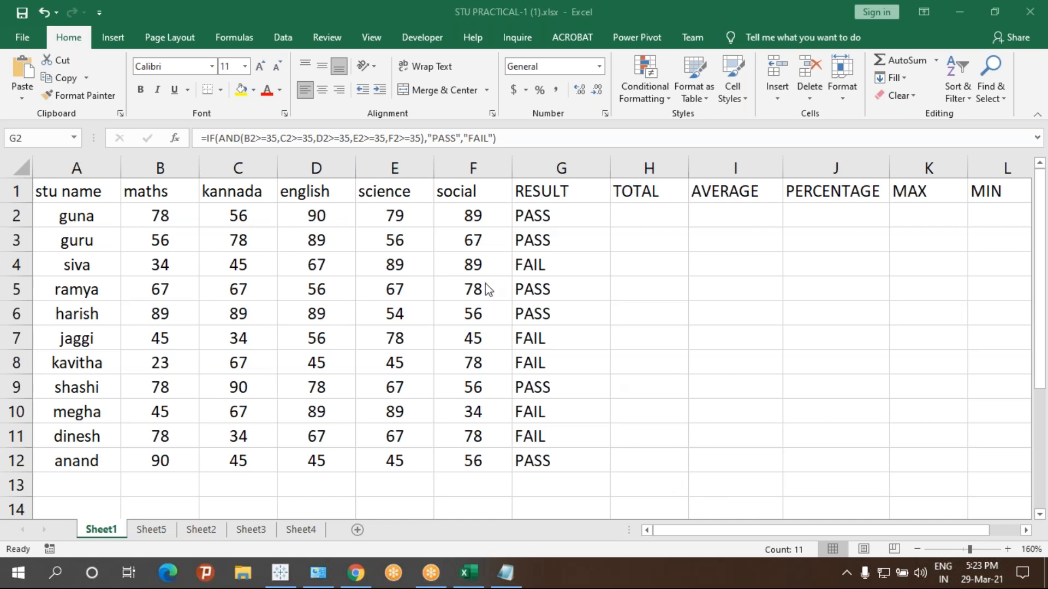
- Copy the complete G2 formula text, paste it in Notepad on a new line below the AND example, and highlight it
{"action": "key", "text": "ctrl+shift+Down"}
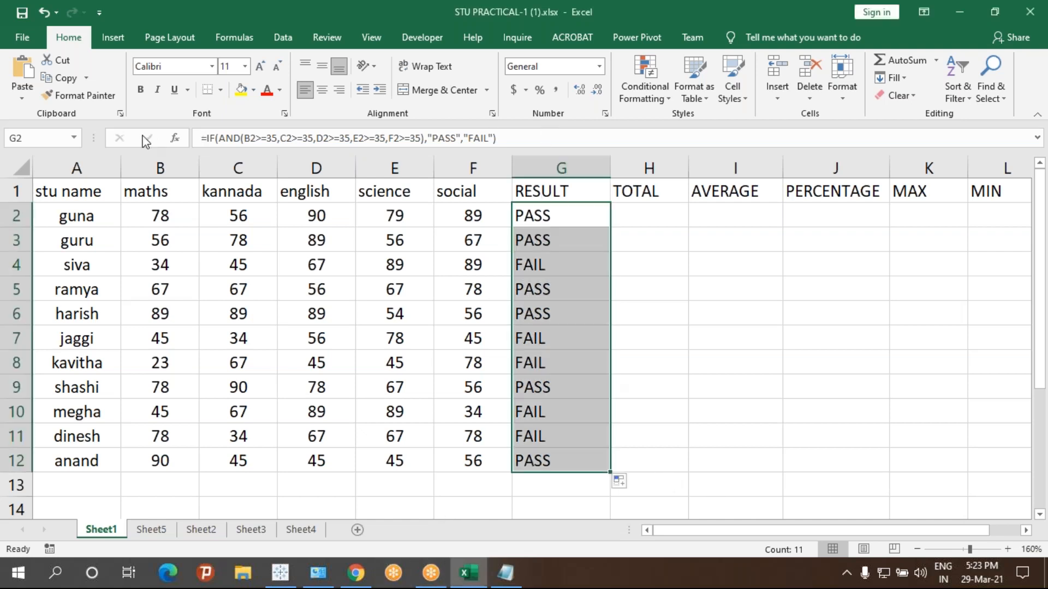
{"action": "left_click_drag", "start_coordinate": [508, 138], "coordinate": [8, 102]}
{"action": "key", "text": "ctrl+c"}
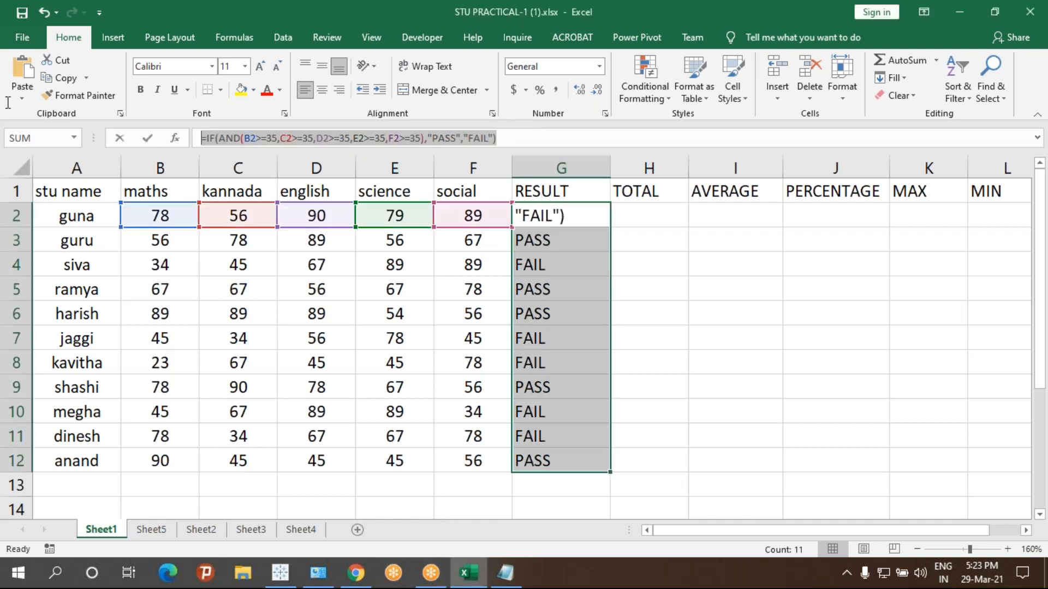
{"action": "left_click", "coordinate": [518, 581]}
{"action": "key", "text": "Return"}
{"action": "key", "text": "Return"}
{"action": "key", "text": "Return"}
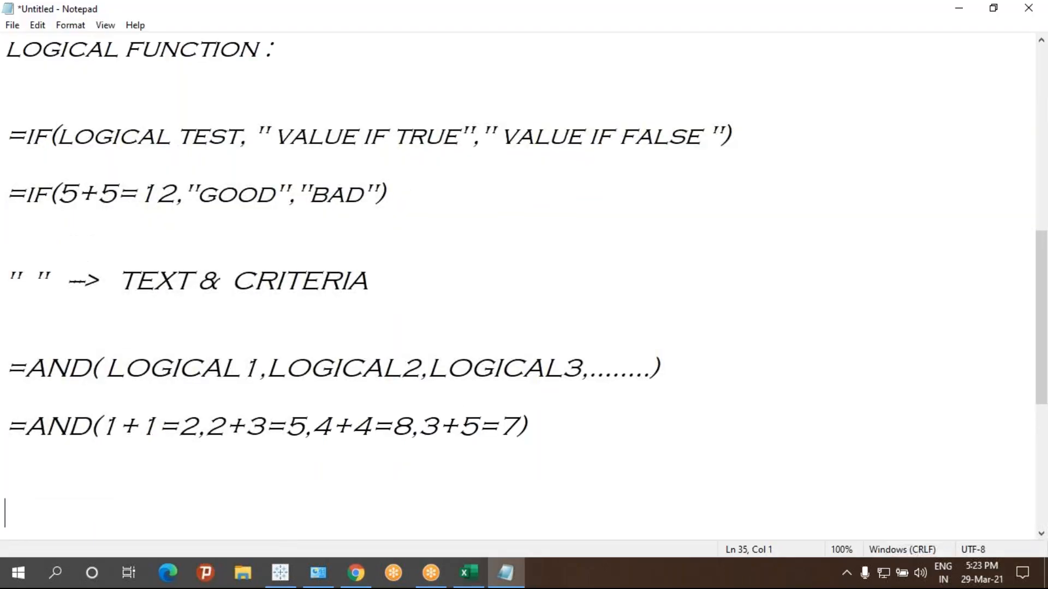
{"action": "key", "text": "ctrl+v"}
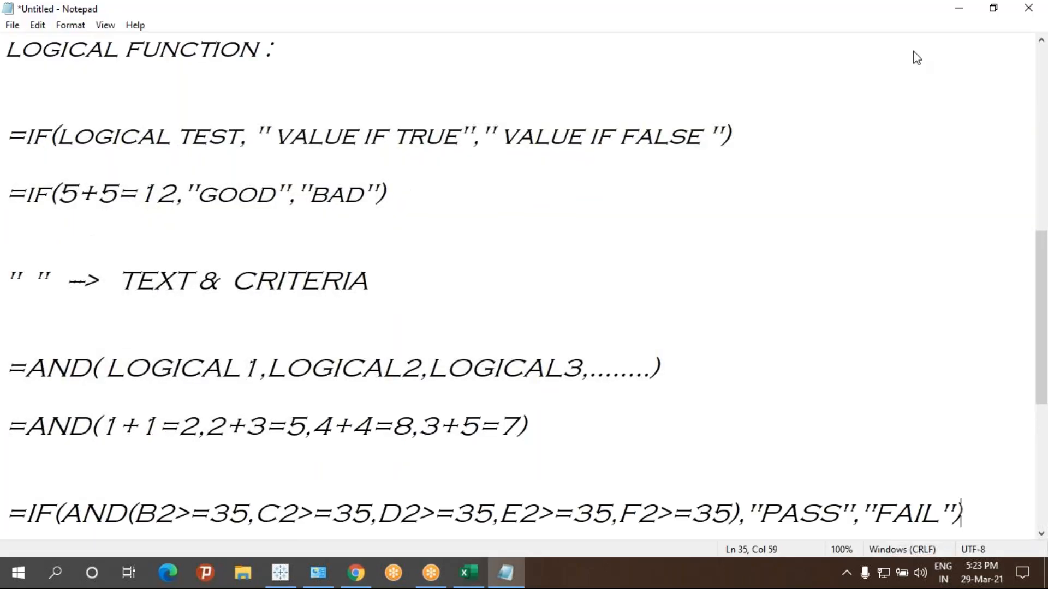
{"action": "left_click_drag", "start_coordinate": [6, 519], "coordinate": [851, 479]}
{"action": "scroll", "coordinate": [744, 395], "scroll_direction": "up", "scroll_amount": 2}
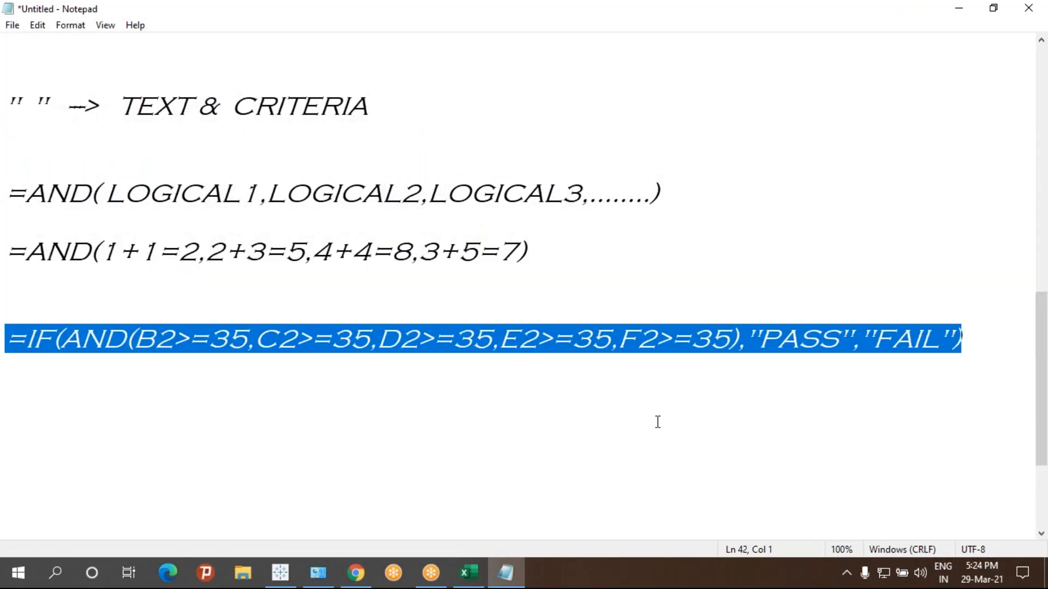
{"action": "scroll", "coordinate": [658, 422], "scroll_direction": "up", "scroll_amount": 1}
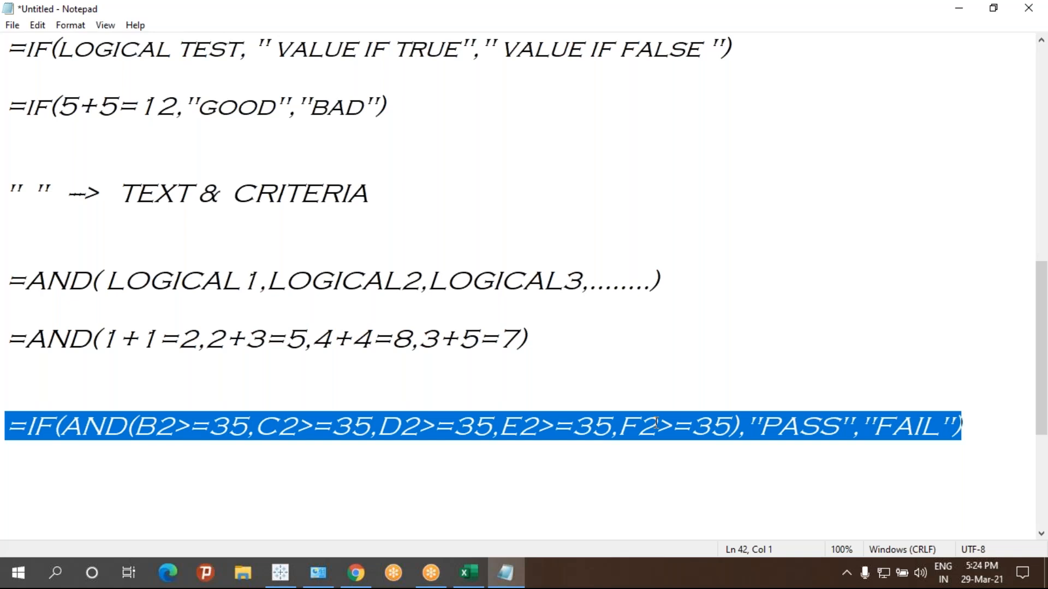
- Switch back to Excel, leave the G2 formula without changes, and select the first TOTAL cell, H2
{"action": "left_click", "coordinate": [469, 573]}
{"action": "left_click", "coordinate": [651, 210]}
{"action": "key", "text": "Escape"}
{"action": "left_click", "coordinate": [648, 212]}
{"action": "type", "text": "="}
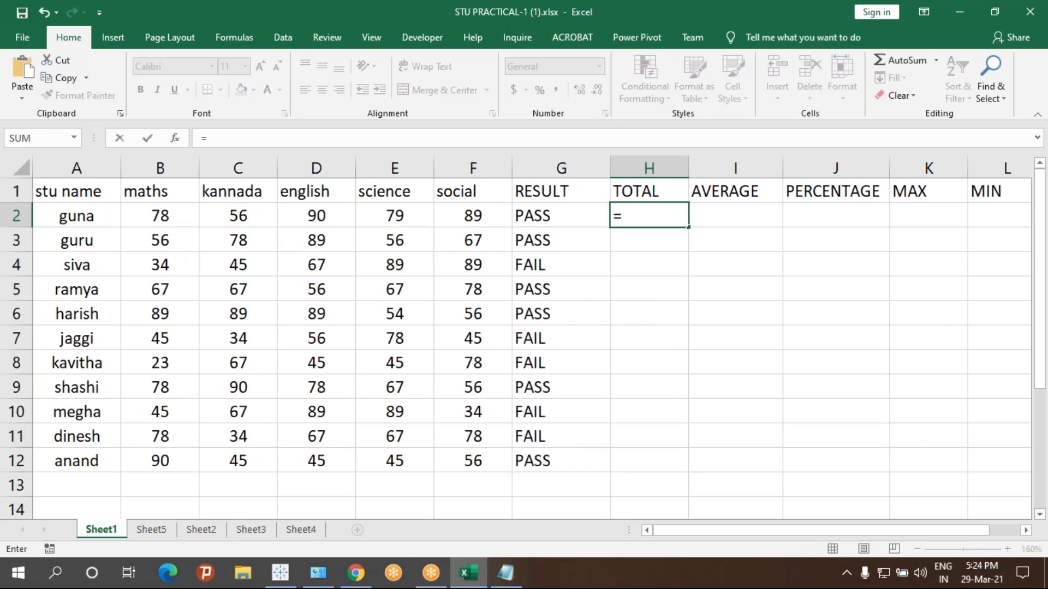
{"action": "key", "text": "Escape"}
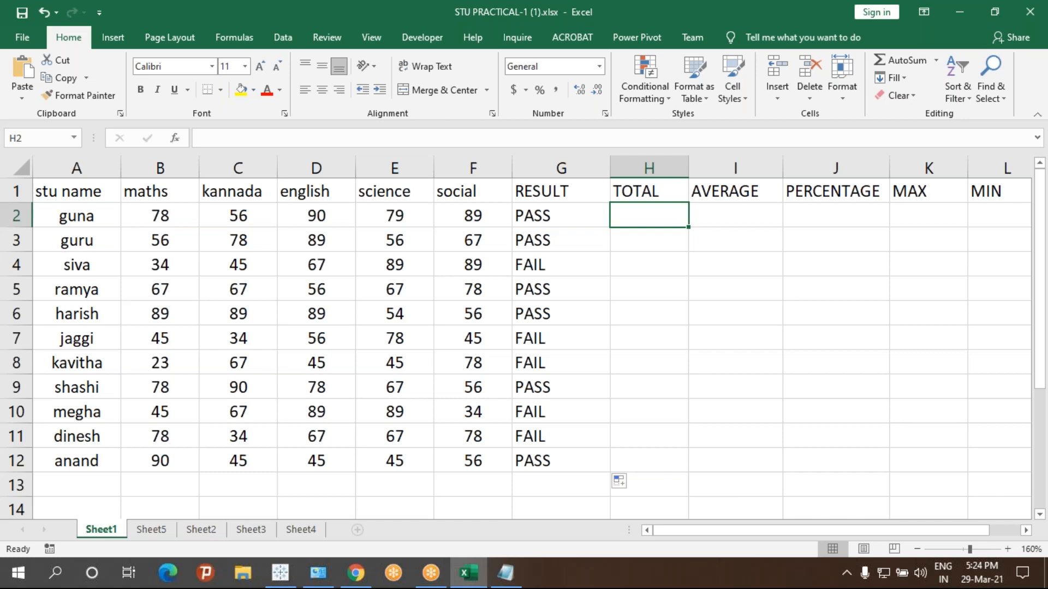
{"action": "type", "text": "="}
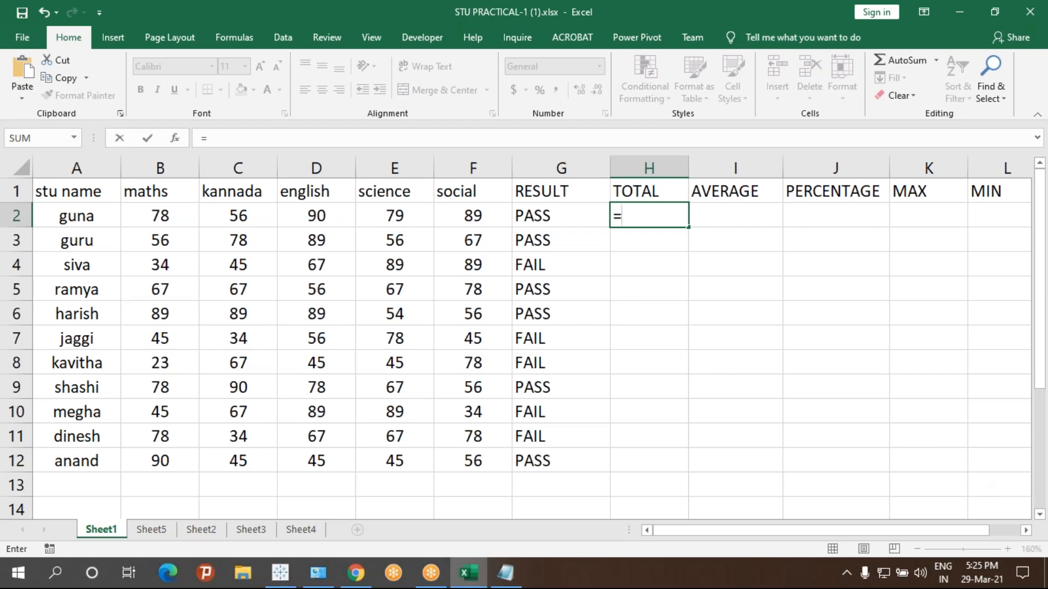
{"action": "left_click", "coordinate": [895, 344]}
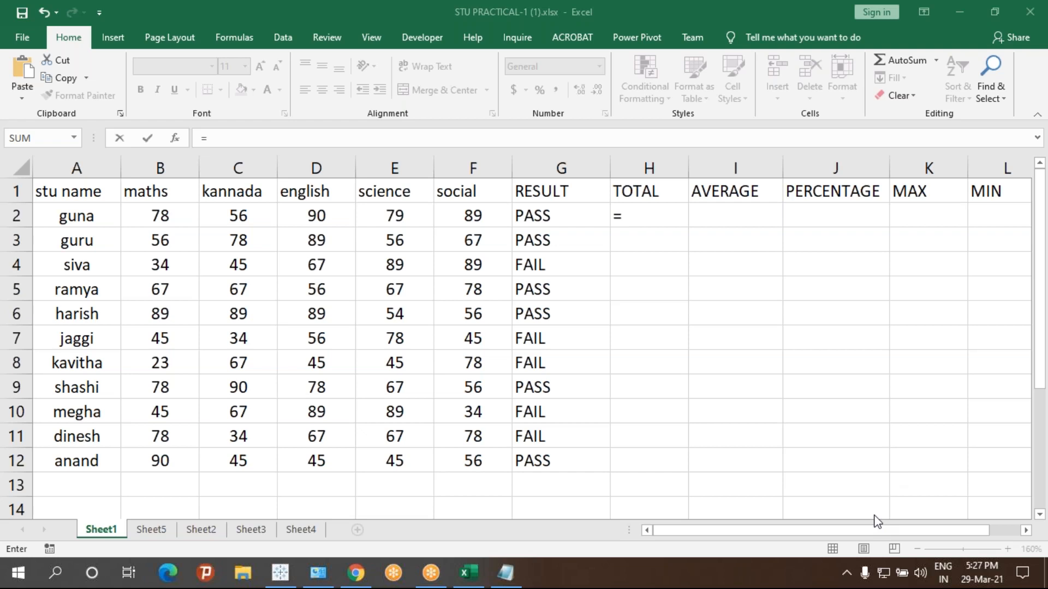
{"action": "left_click", "coordinate": [642, 210]}
{"action": "type", "text": "="}
{"action": "left_click", "coordinate": [529, 216]}
{"action": "type", "text": "="}
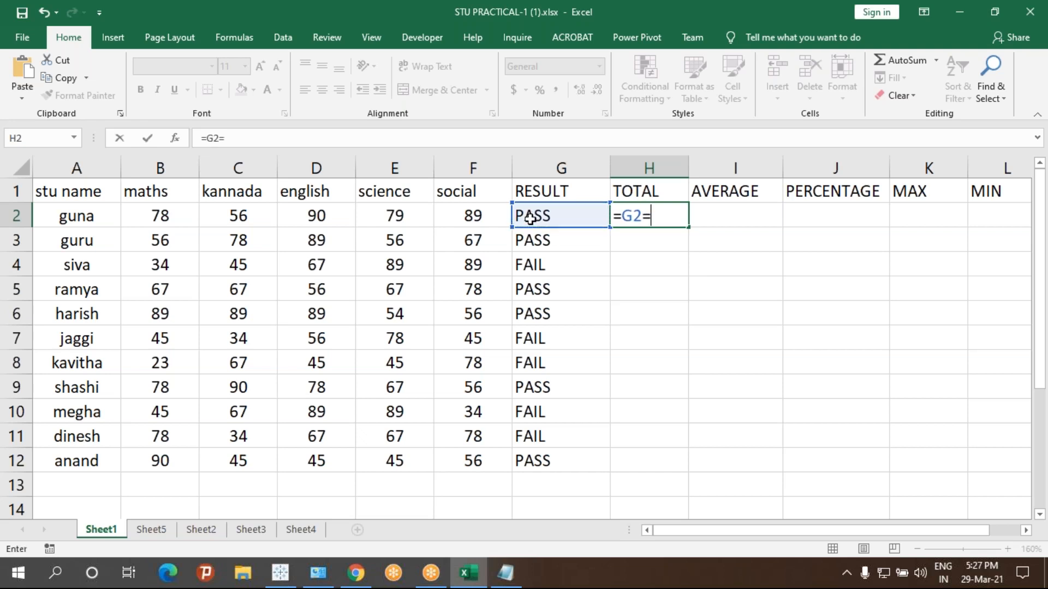
{"action": "type", "text": "\"PASS\","}
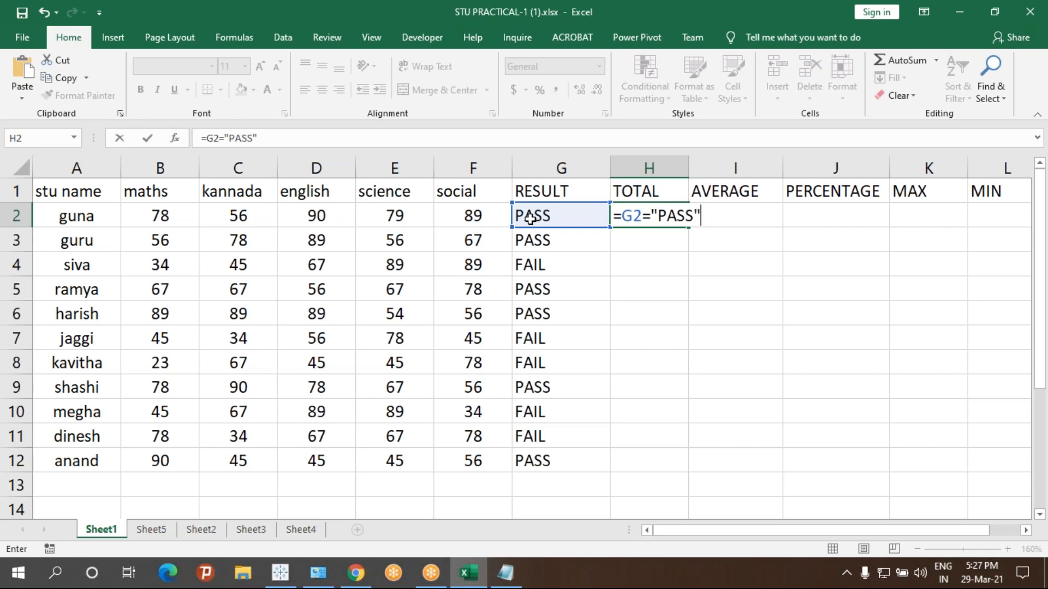
{"action": "left_click", "coordinate": [530, 219]}
{"action": "key", "text": "Left"}
{"action": "key", "text": "Left"}
{"action": "key", "text": "Escape"}
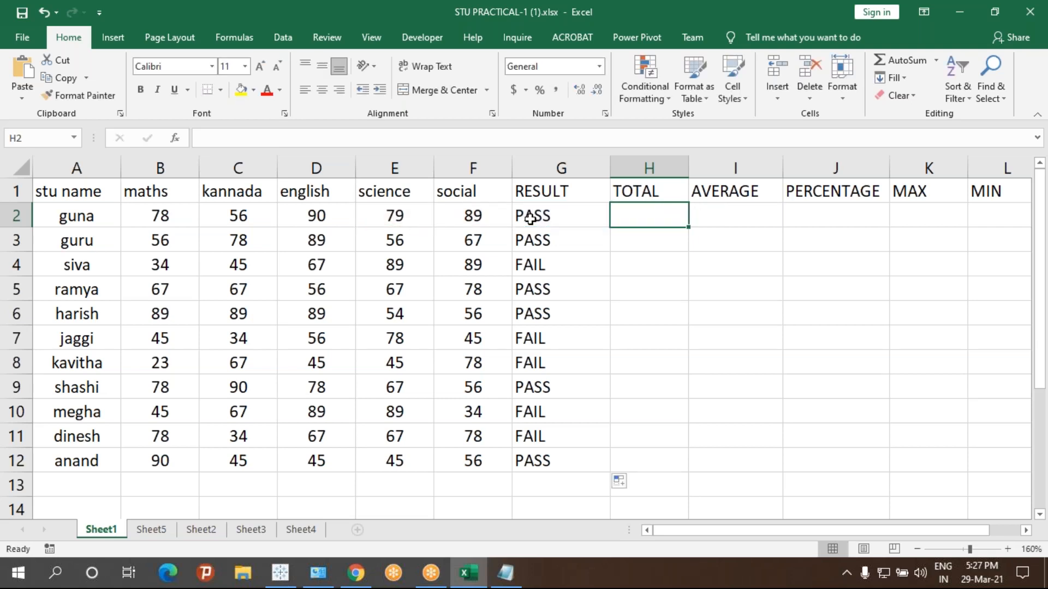
- Enter the formula =IF(G2="PASS",SUM(B2:F2),"FAIL") in H2
{"action": "type", "text": "=IF("}
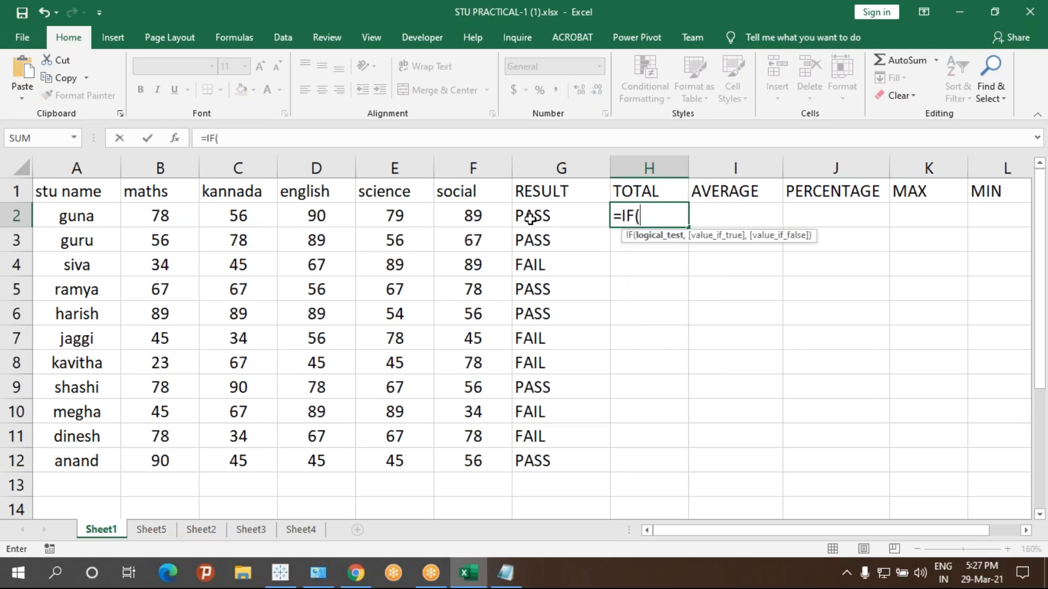
{"action": "left_click", "coordinate": [553, 219]}
{"action": "type", "text": "=\"PA"}
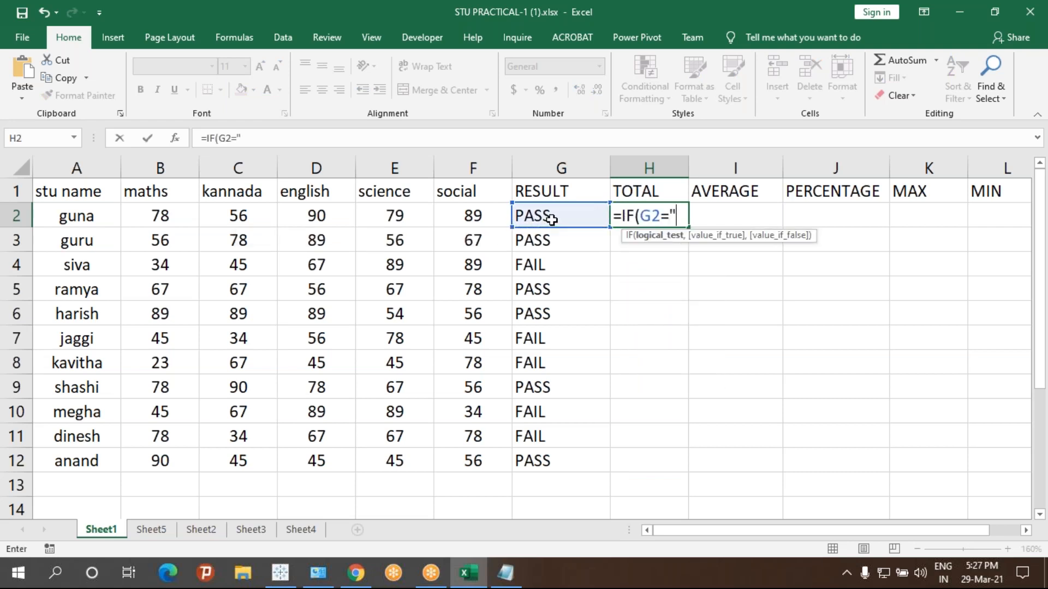
{"action": "type", "text": "SS\","}
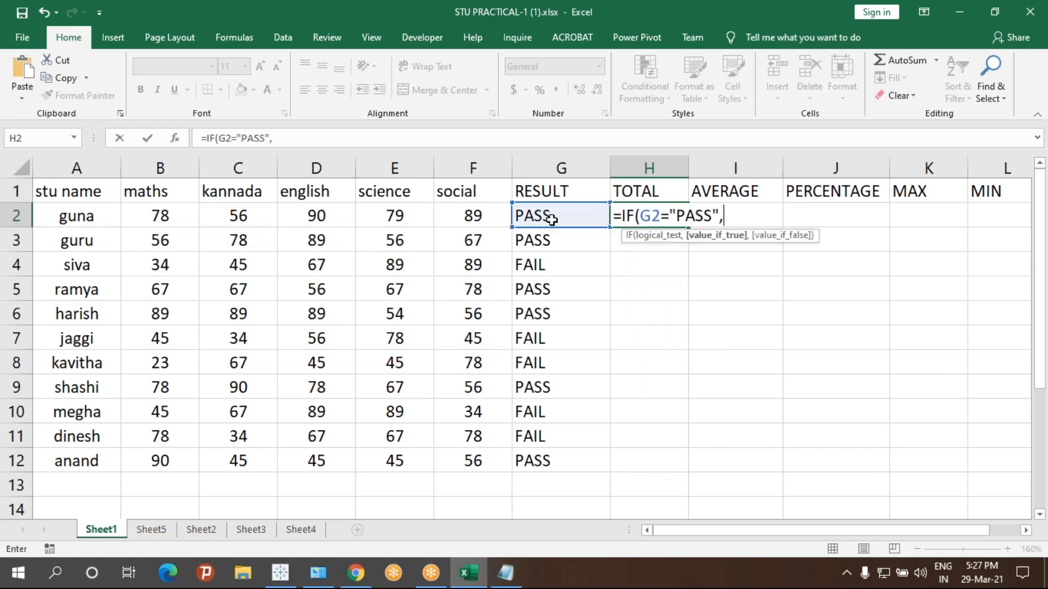
{"action": "type", "text": "SUM("}
{"action": "left_click_drag", "start_coordinate": [166, 219], "coordinate": [456, 214]}
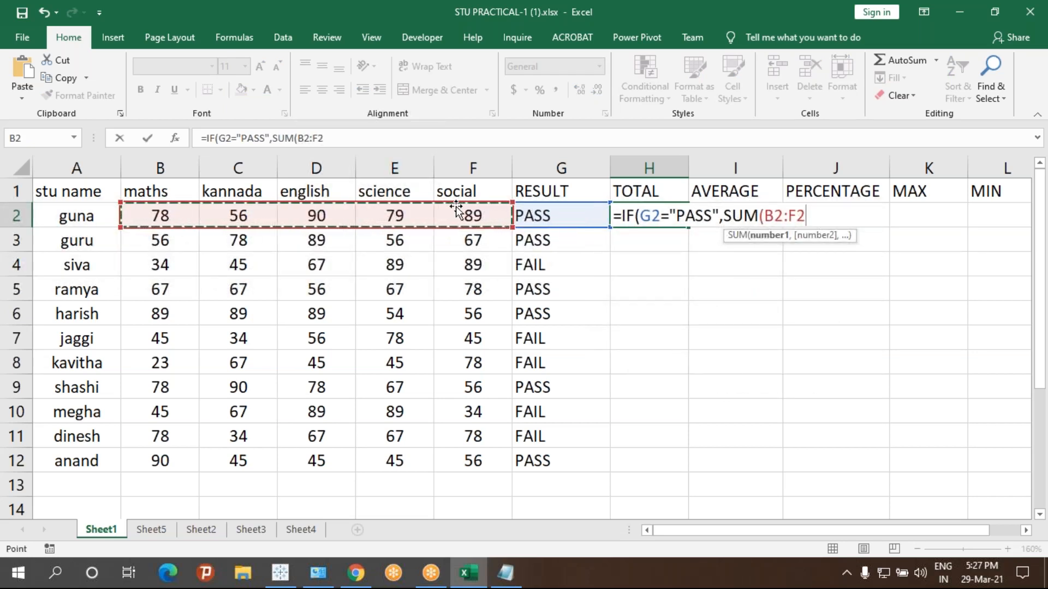
{"action": "type", "text": "),"}
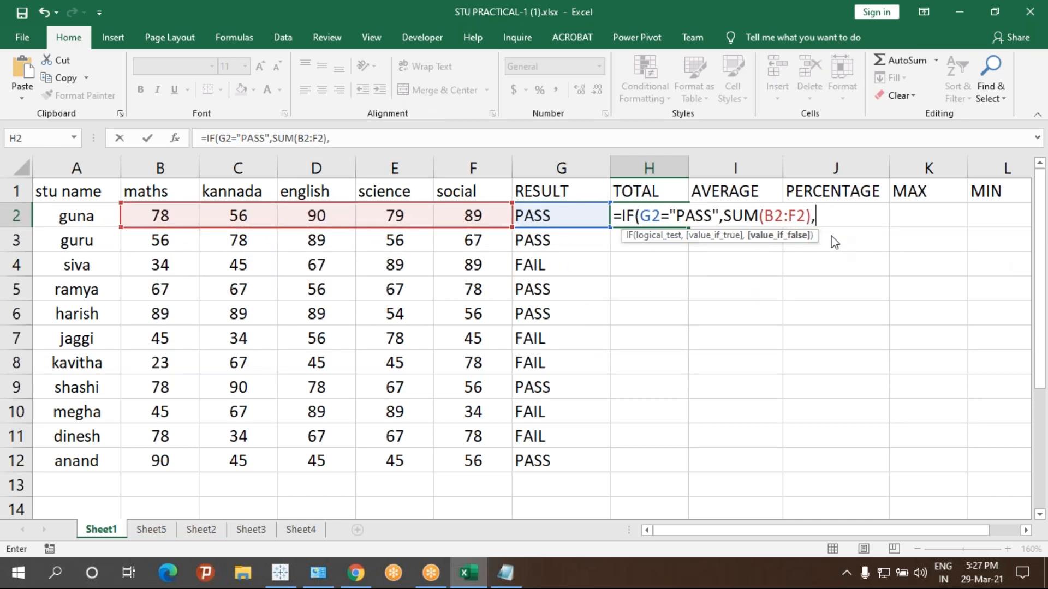
{"action": "type", "text": "\"FA"}
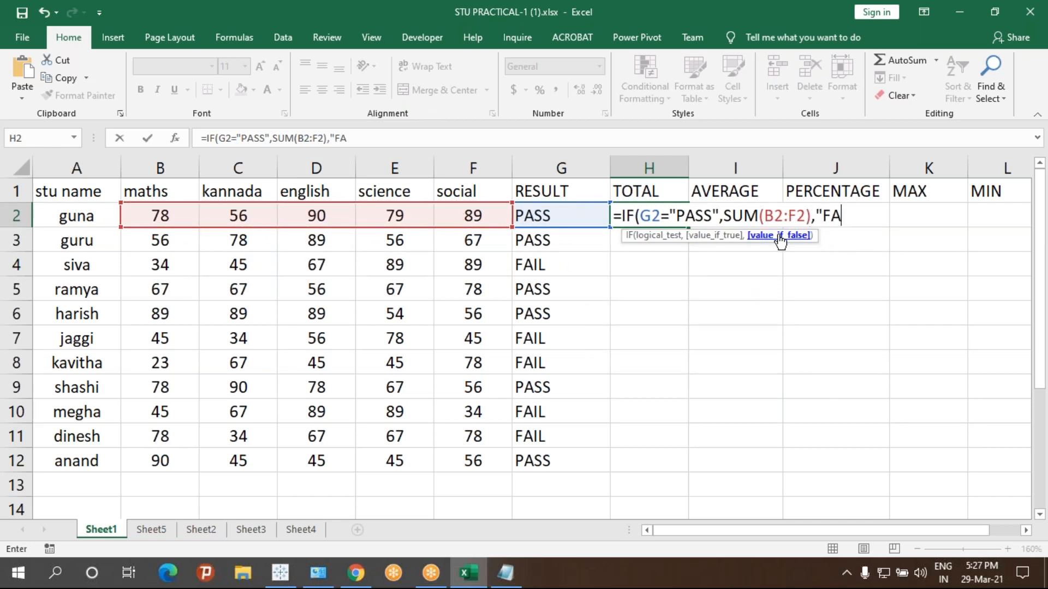
{"action": "type", "text": "IL\")"}
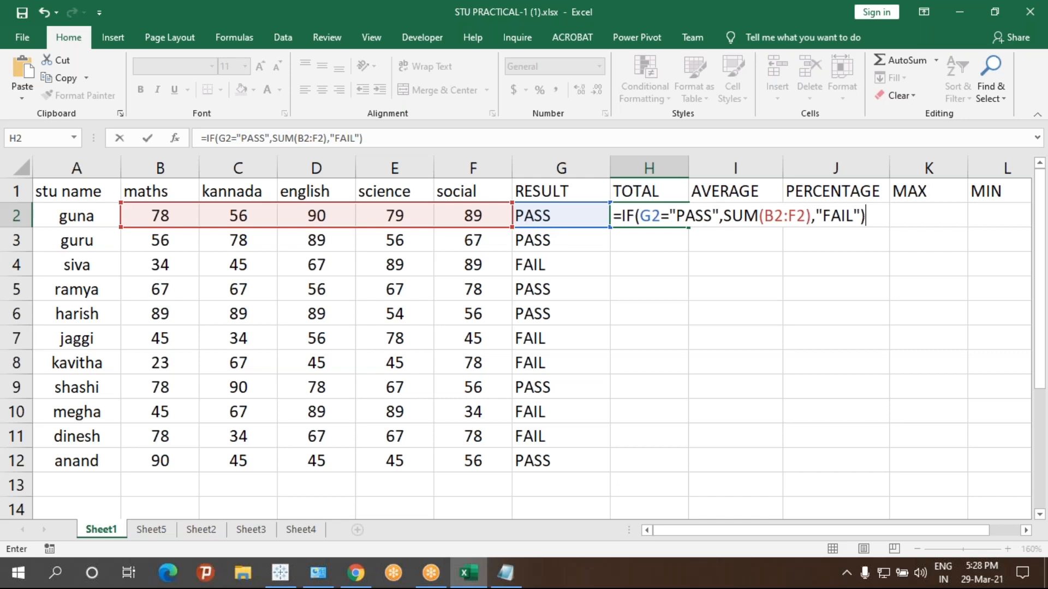
{"action": "key", "text": "Return"}
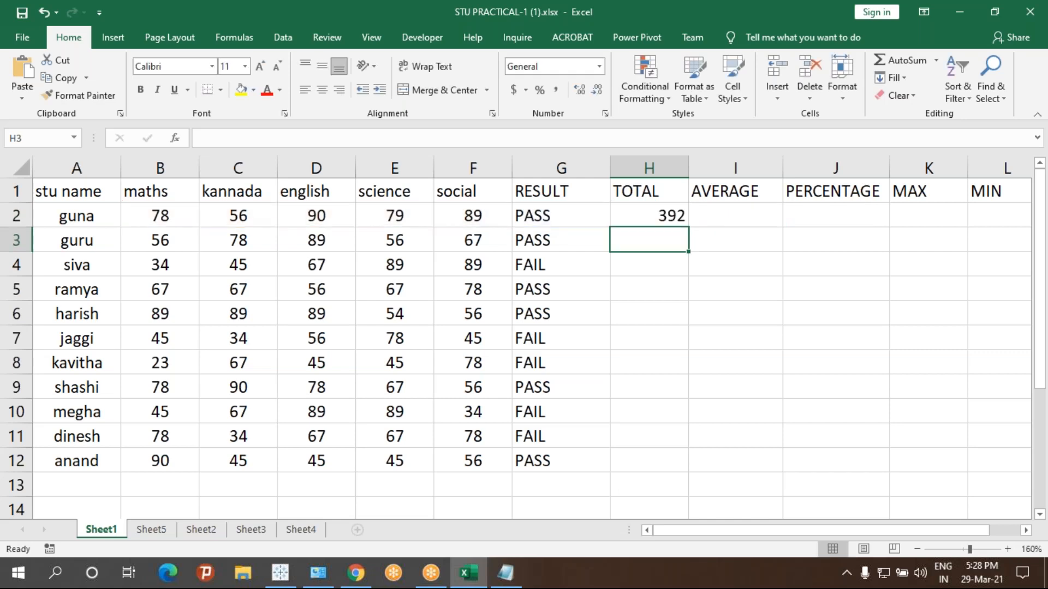
- Fill the H2 total formula down to H12 and select the first AVERAGE cell, I2
{"action": "left_click", "coordinate": [676, 218]}
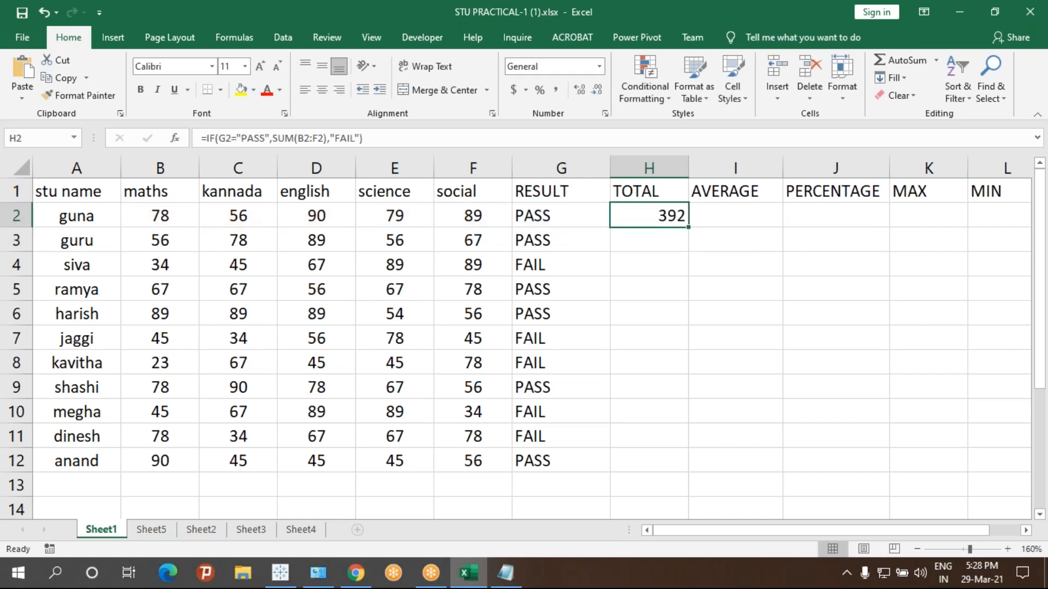
{"action": "double_click", "coordinate": [689, 227]}
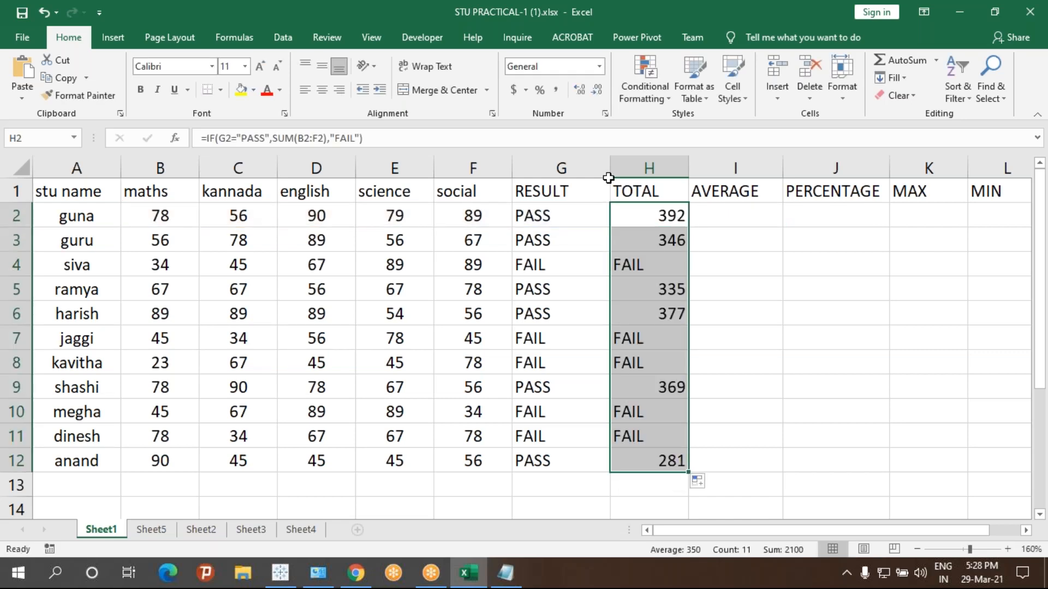
{"action": "left_click", "coordinate": [739, 213]}
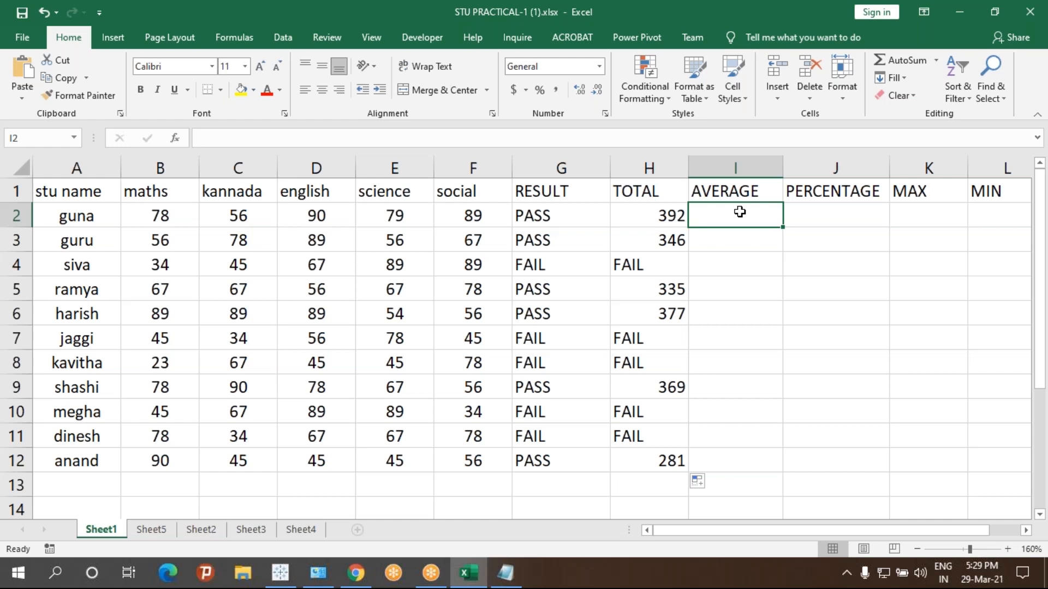
- Look through Sheet5 and Sheet3, and examine the pf formula in L3 of the salary table on Sheet2
{"action": "left_click", "coordinate": [151, 529]}
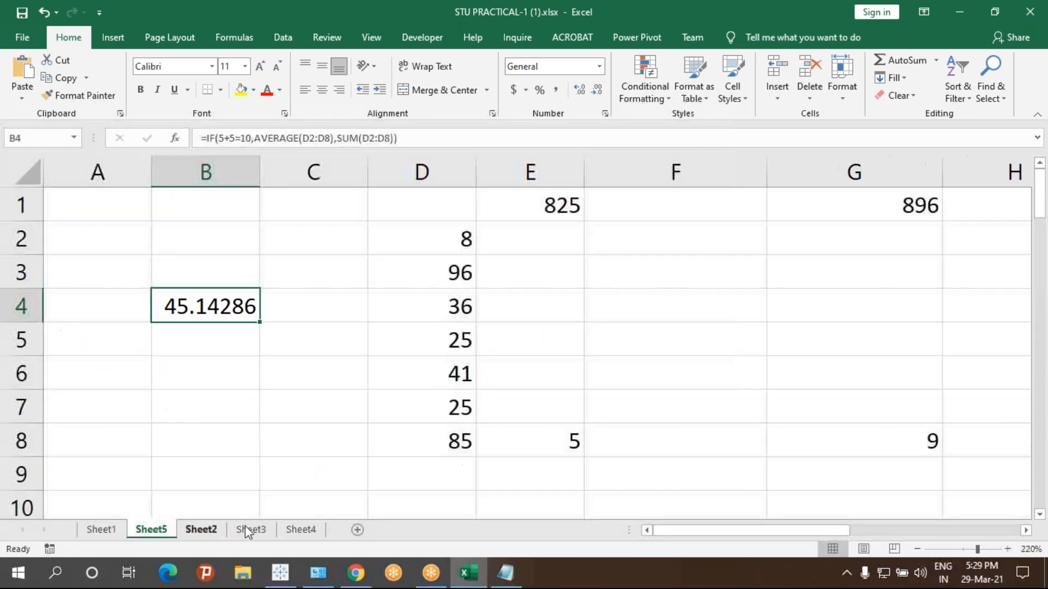
{"action": "left_click", "coordinate": [251, 529]}
{"action": "left_click", "coordinate": [200, 529]}
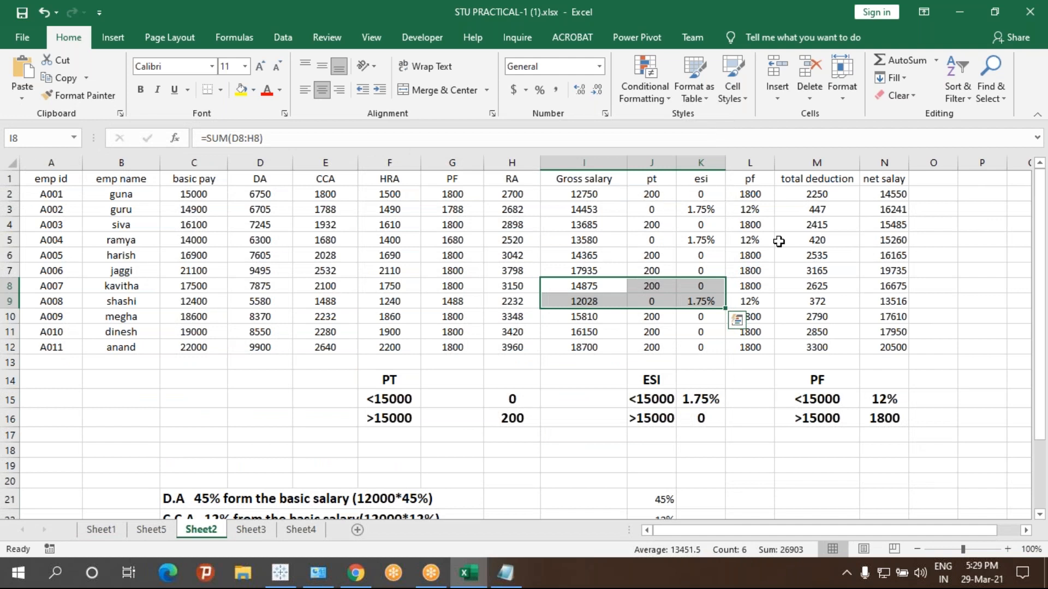
{"action": "left_click", "coordinate": [748, 211]}
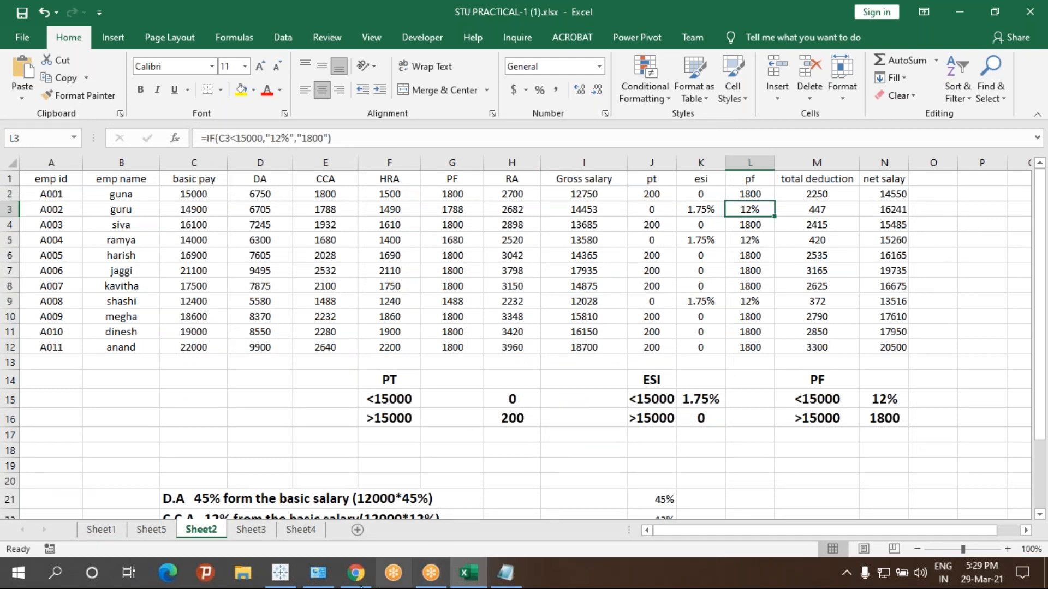
- Switch to Chrome, view My Drive in Google Drive, and return to the Excel workbook
{"action": "left_click", "coordinate": [357, 582]}
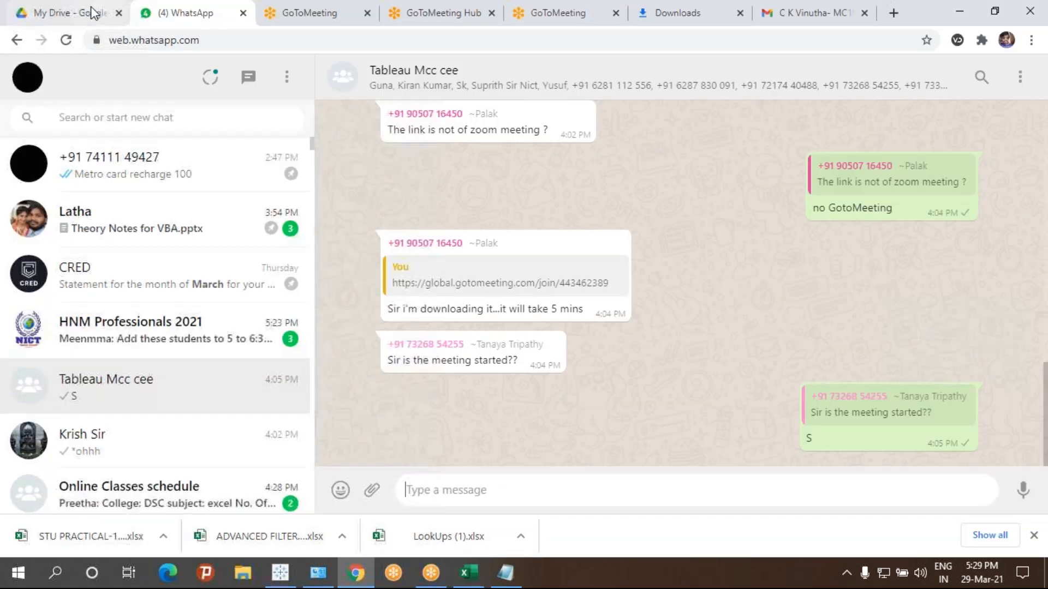
{"action": "left_click", "coordinate": [89, 11]}
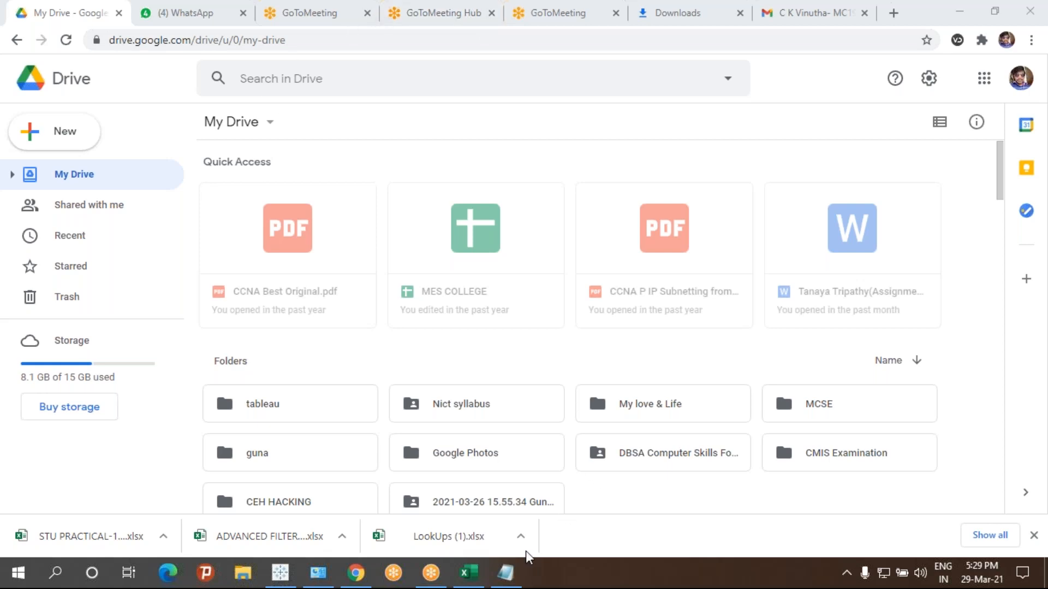
{"action": "left_click", "coordinate": [483, 570]}
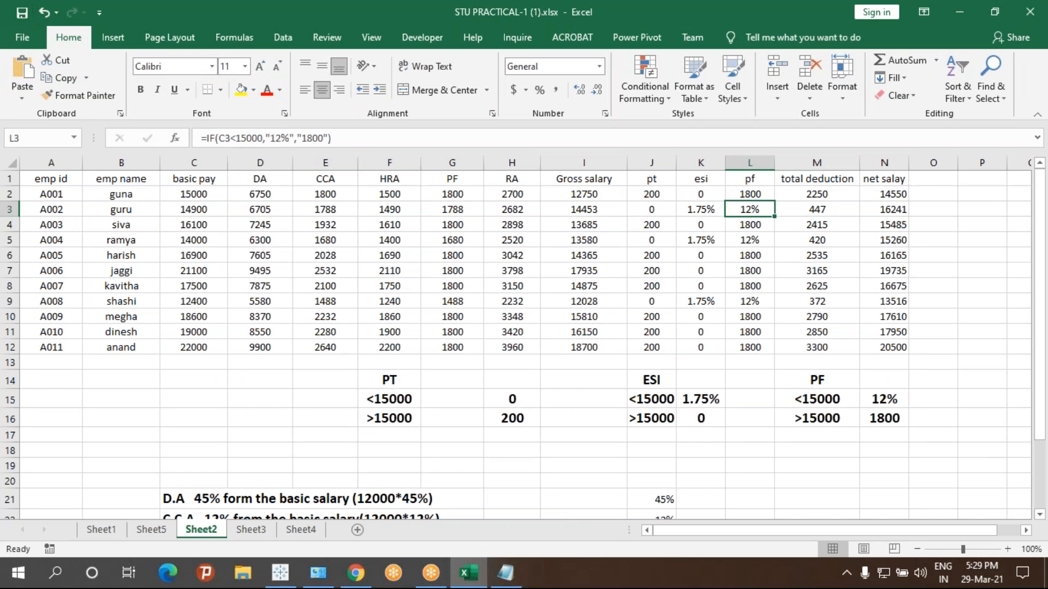
- Examine the IF formulas in the pf, esi and pt columns, checking cells L3, L2, K2 and J2
{"action": "left_click_drag", "start_coordinate": [683, 529], "coordinate": [711, 540]}
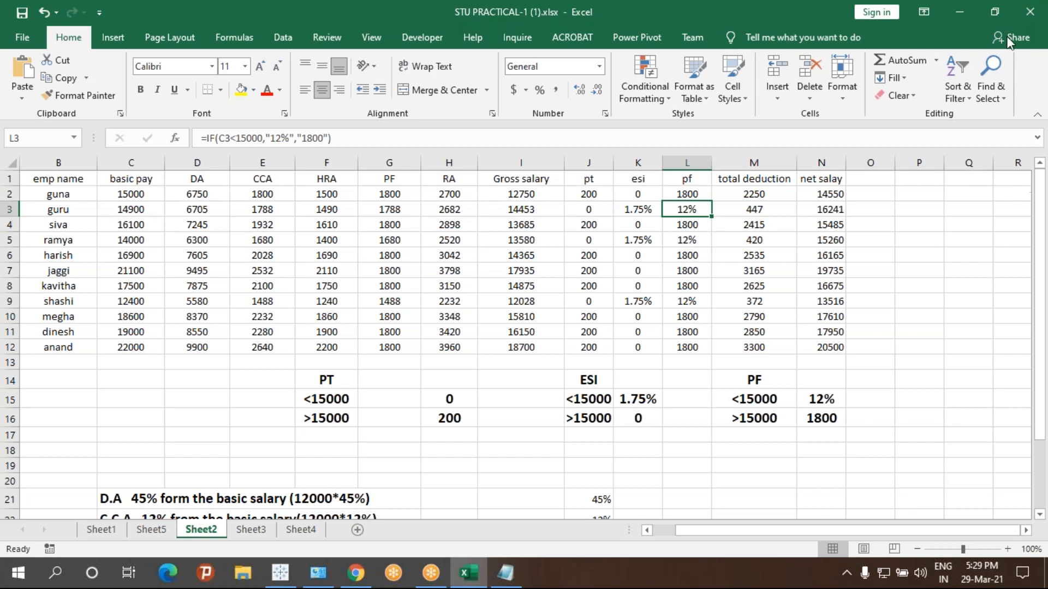
{"action": "left_click", "coordinate": [1036, 48]}
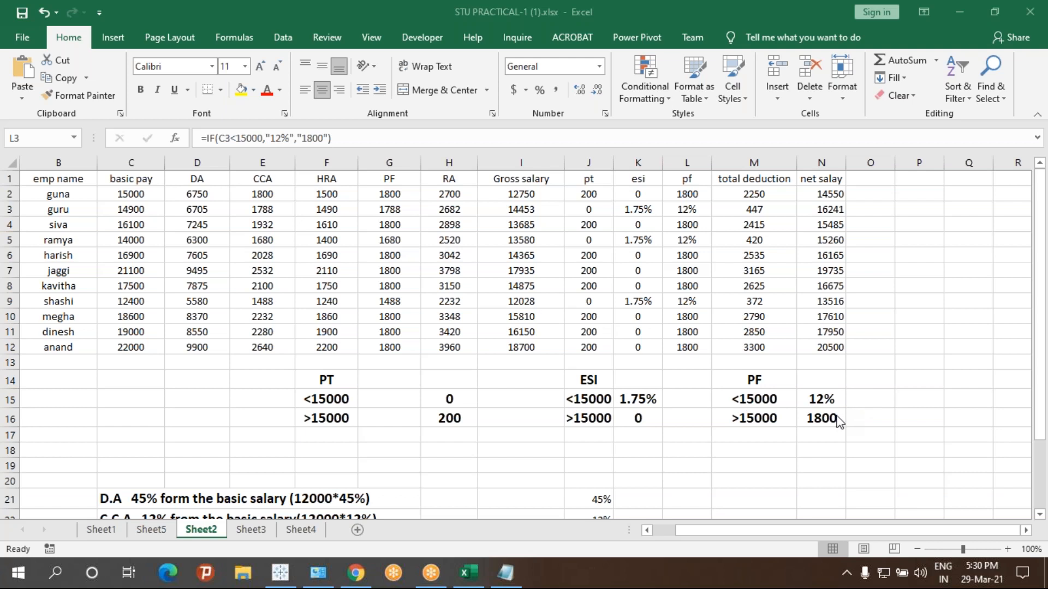
{"action": "left_click", "coordinate": [296, 136]}
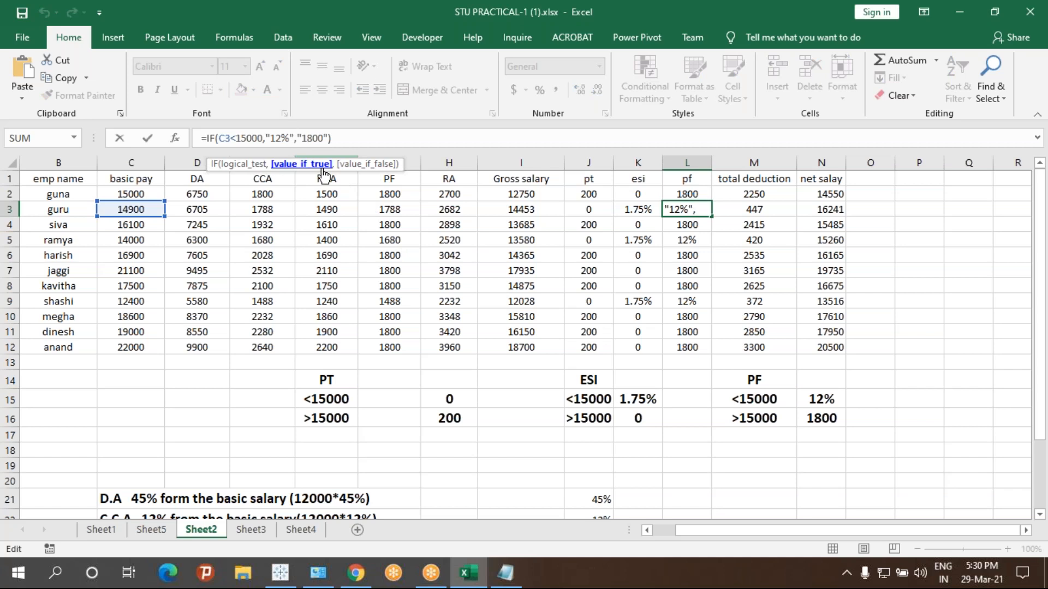
{"action": "key", "text": "Escape"}
{"action": "left_click", "coordinate": [678, 194]}
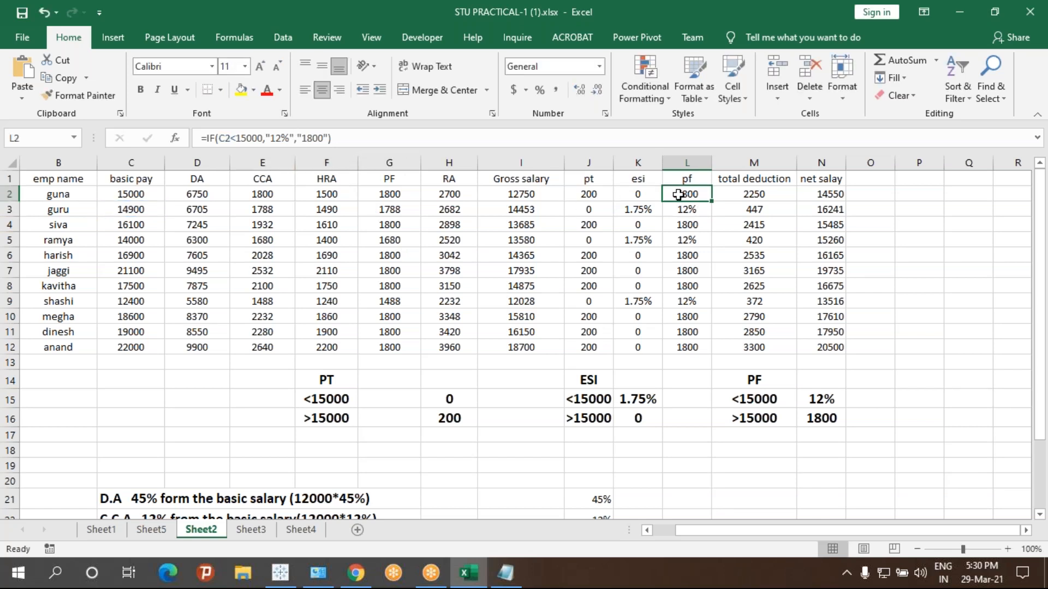
{"action": "left_click", "coordinate": [639, 195]}
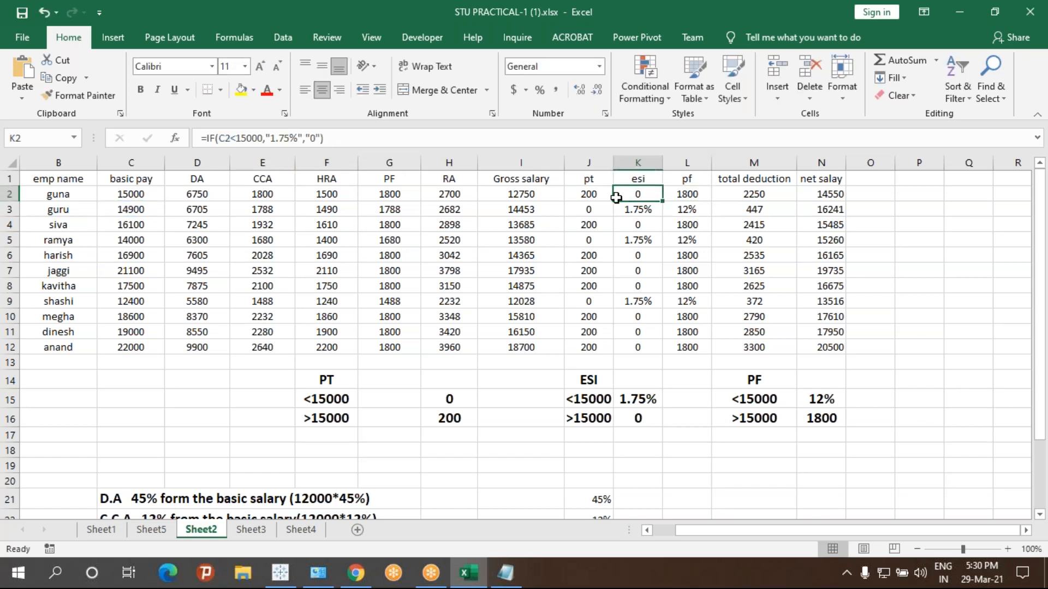
{"action": "left_click", "coordinate": [588, 194]}
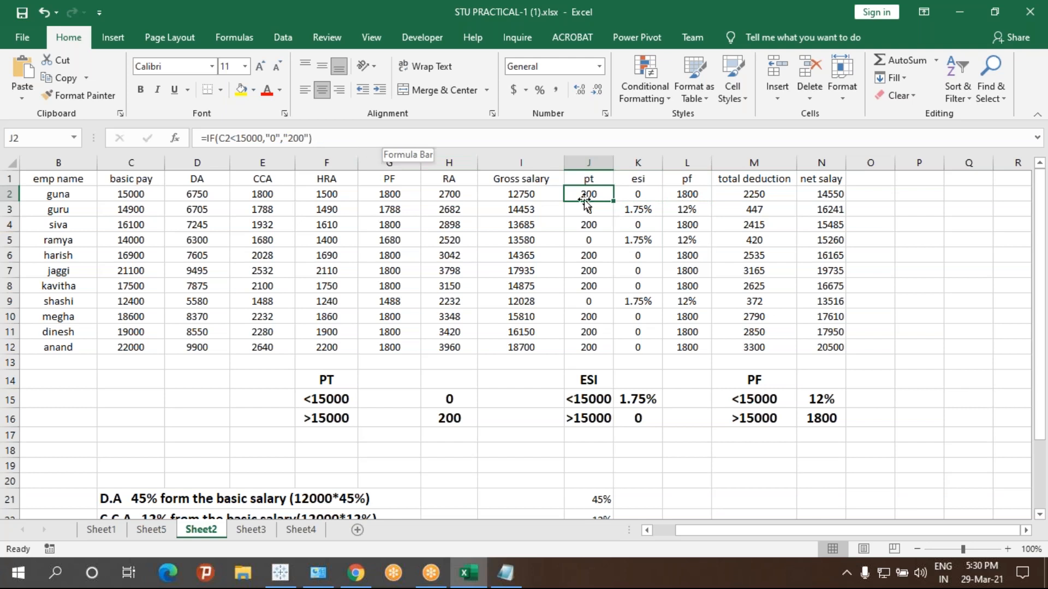
- Change the esi formula in K2 to =IF(C2<15000,1.75%*C2,"0") and fill it down to K12
{"action": "left_click", "coordinate": [650, 193]}
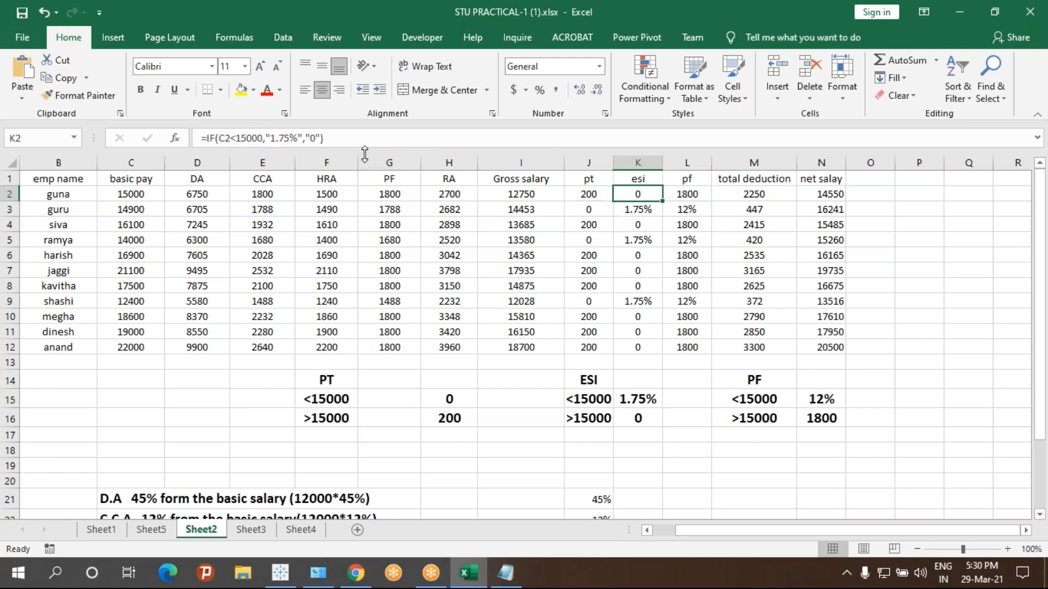
{"action": "left_click", "coordinate": [299, 138]}
{"action": "type", "text": "*"}
{"action": "left_click", "coordinate": [137, 194]}
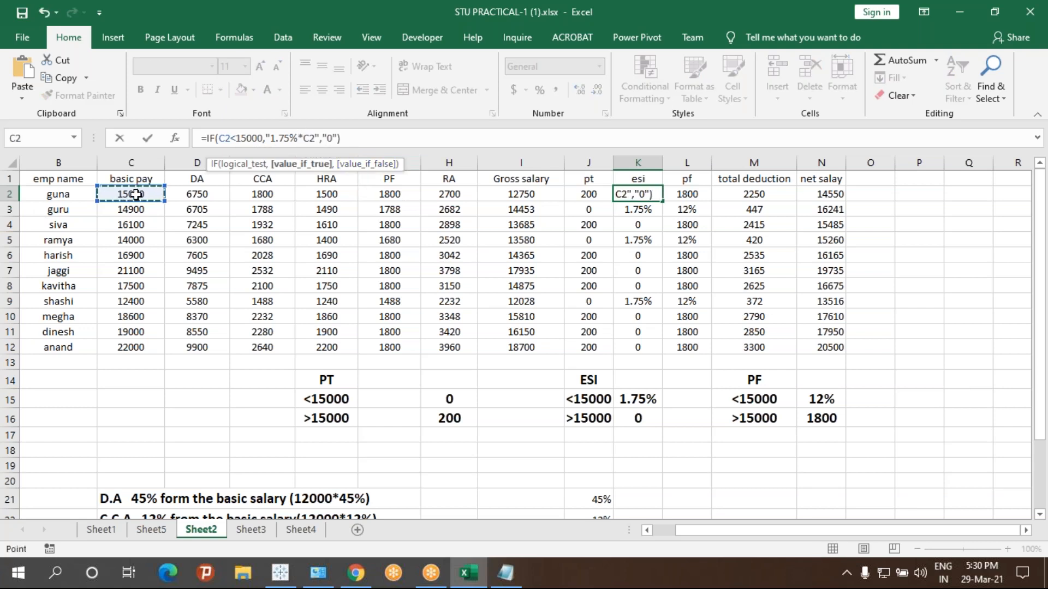
{"action": "left_click", "coordinate": [321, 139]}
{"action": "key", "text": "BackSpace"}
{"action": "left_click", "coordinate": [269, 138]}
{"action": "type", "text": "\""}
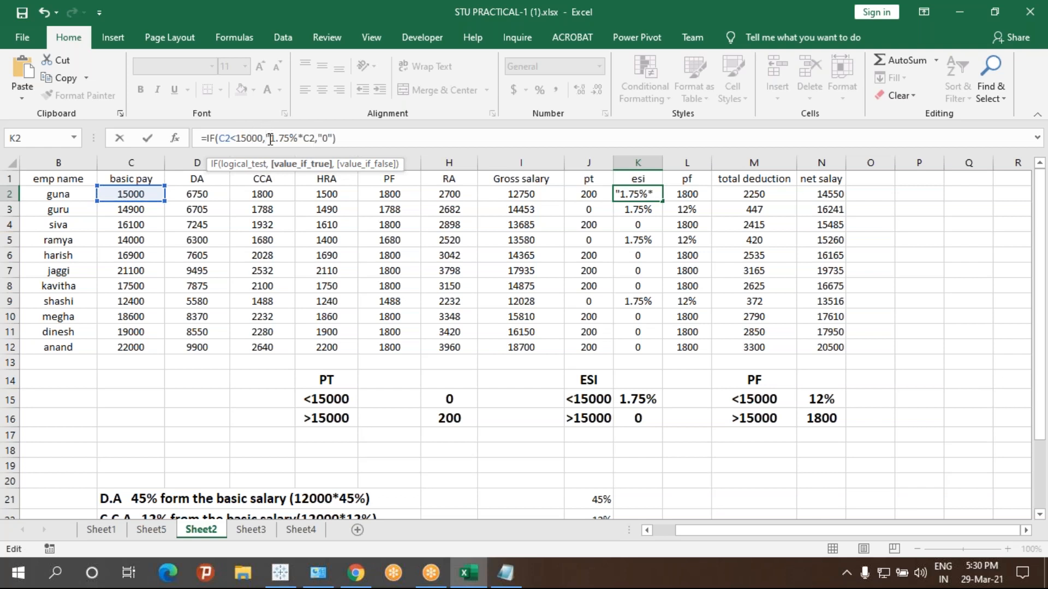
{"action": "key", "text": "BackSpace"}
{"action": "key", "text": "BackSpace"}
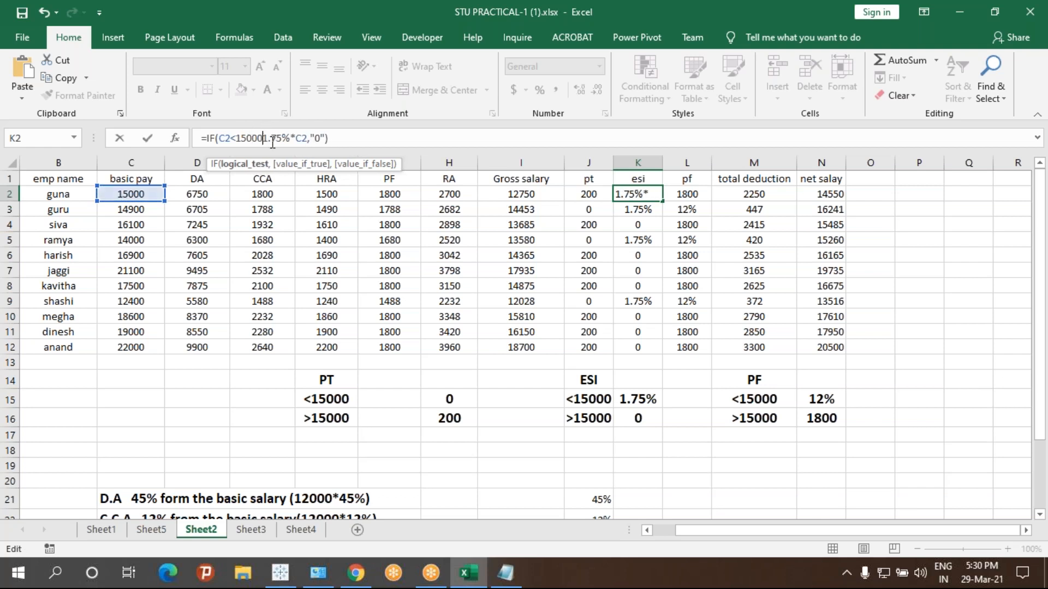
{"action": "type", "text": ","}
{"action": "key", "text": "Return"}
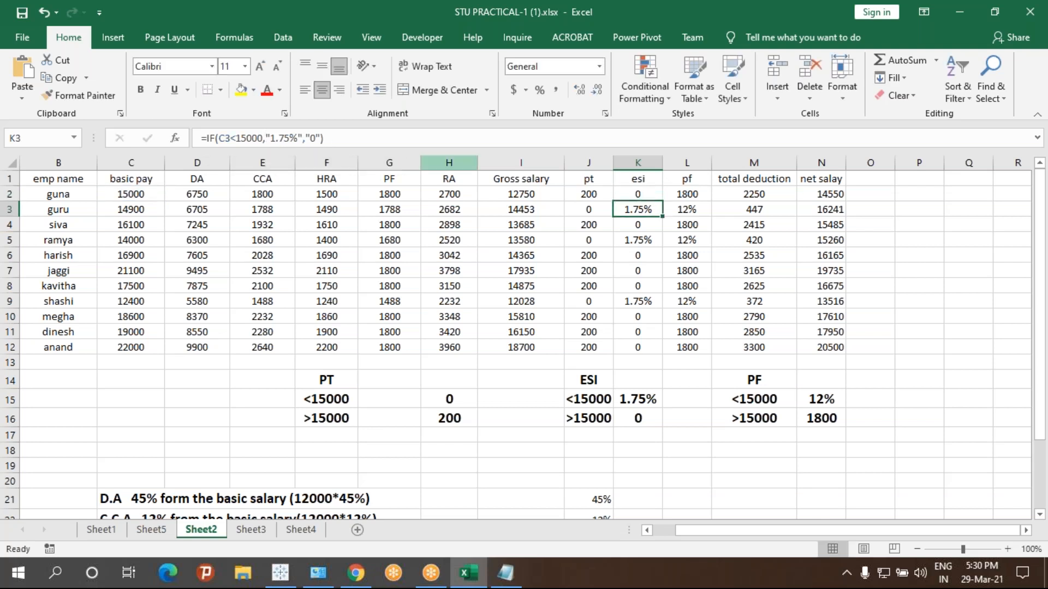
{"action": "left_click", "coordinate": [648, 192]}
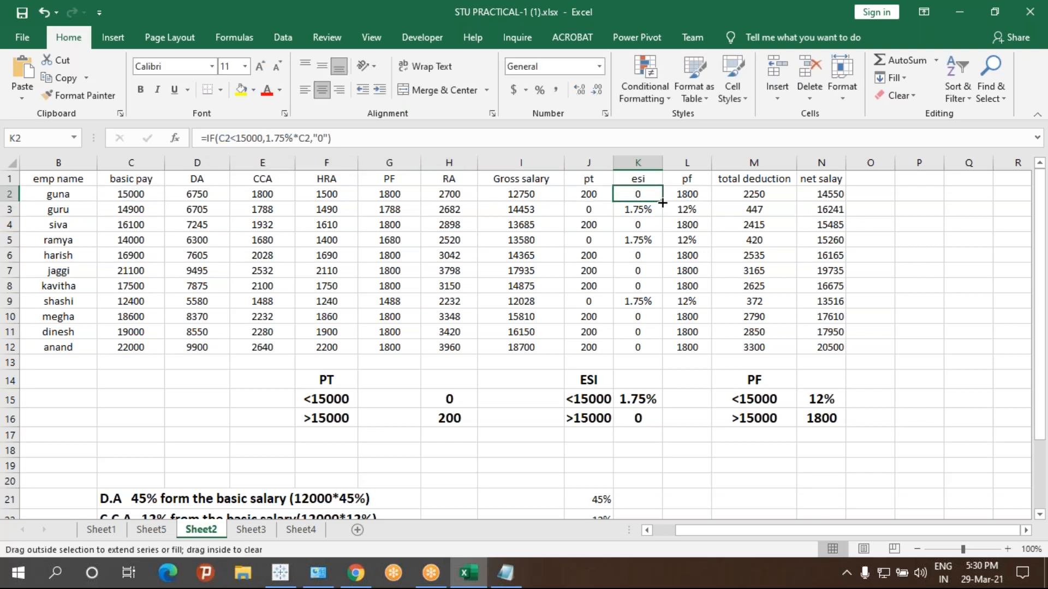
{"action": "double_click", "coordinate": [663, 202]}
- Change the pf formula in L2 to =IF(C2<15000,12%*C2,"1800")
{"action": "left_click", "coordinate": [681, 196]}
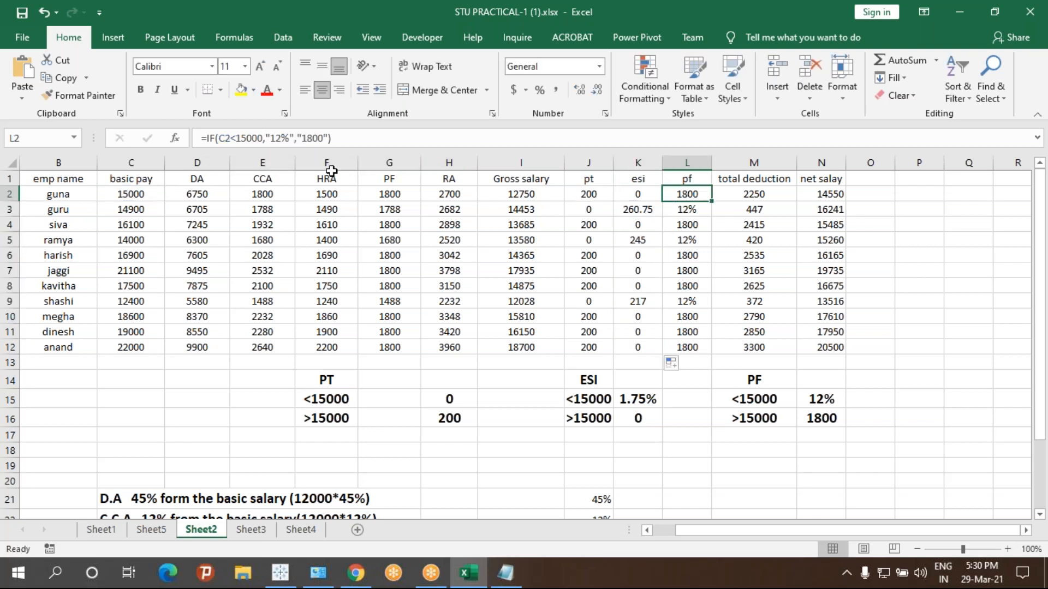
{"action": "left_click", "coordinate": [295, 139]}
{"action": "key", "text": "BackSpace"}
{"action": "key", "text": "BackSpace"}
{"action": "key", "text": "BackSpace"}
{"action": "key", "text": "BackSpace"}
{"action": "key", "text": "BackSpace"}
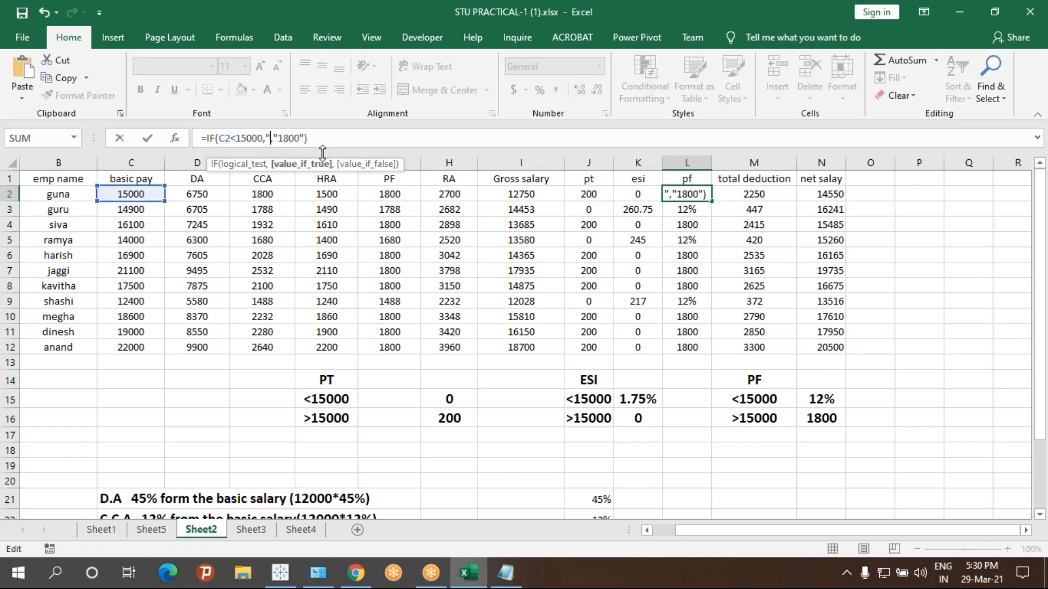
{"action": "type", "text": "12"}
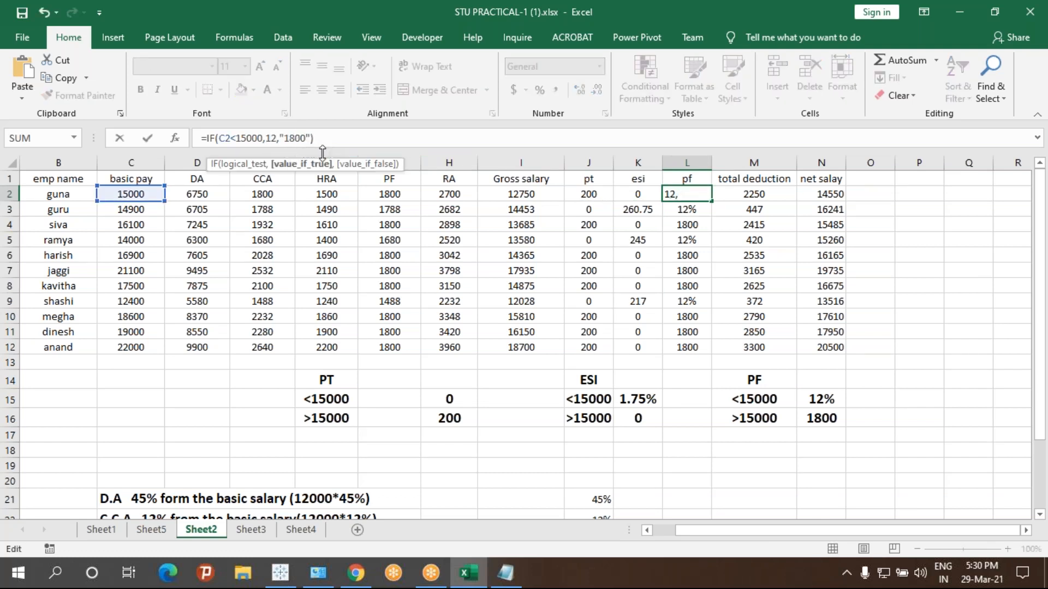
{"action": "type", "text": "%*"}
{"action": "left_click", "coordinate": [146, 193]}
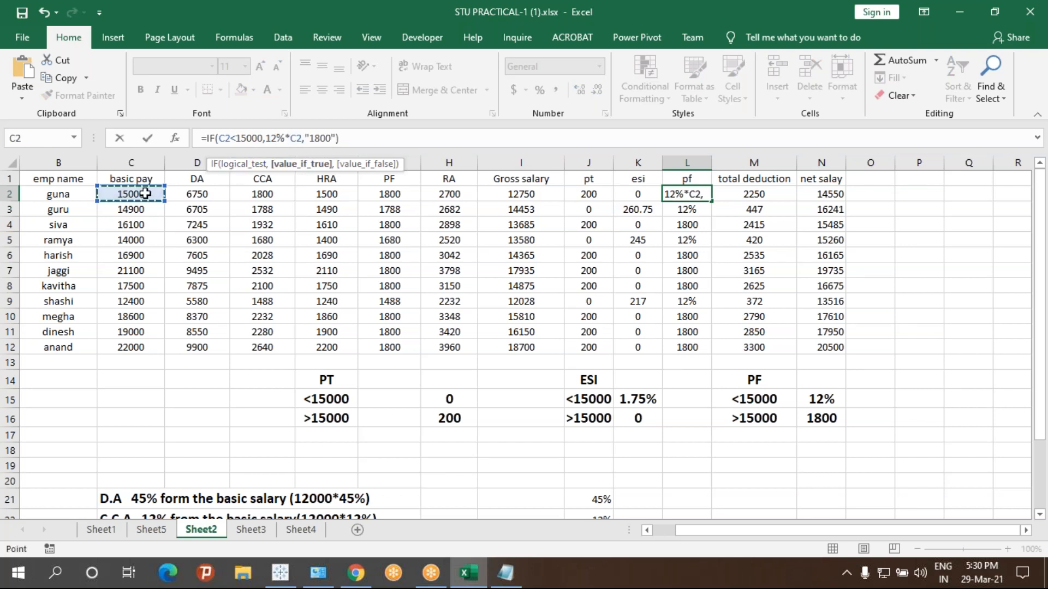
- Commit the pf formula =IF(C2<15000,12%*C2,"1800") in L2 and copy it down to L12
{"action": "key", "text": "Return"}
{"action": "left_click", "coordinate": [705, 193]}
{"action": "double_click", "coordinate": [711, 201]}
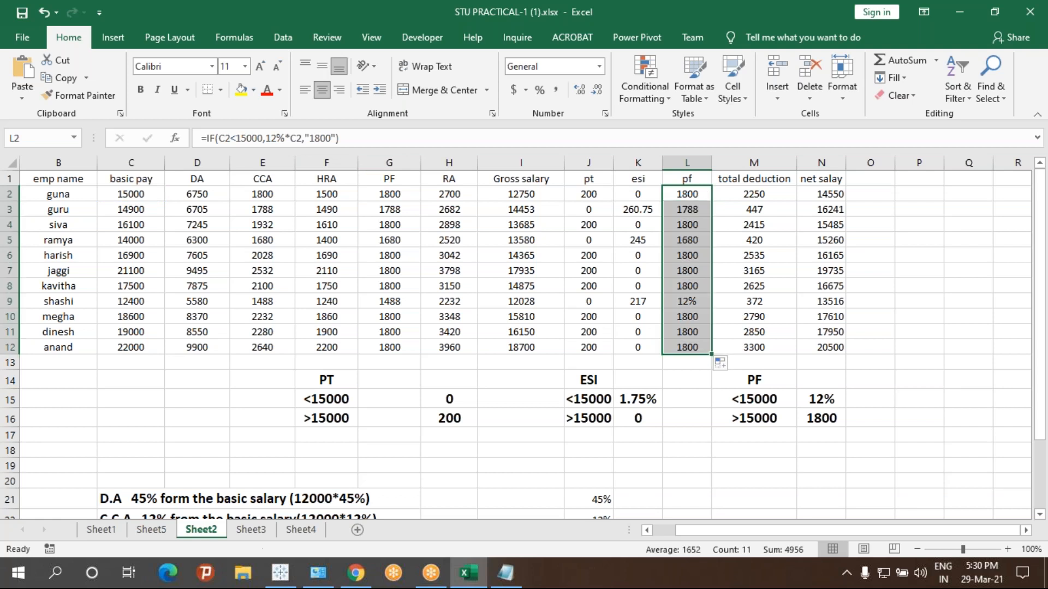
- Inspect the total deduction and net salary formulas in row 4 and the cells they reference
{"action": "left_click", "coordinate": [760, 192]}
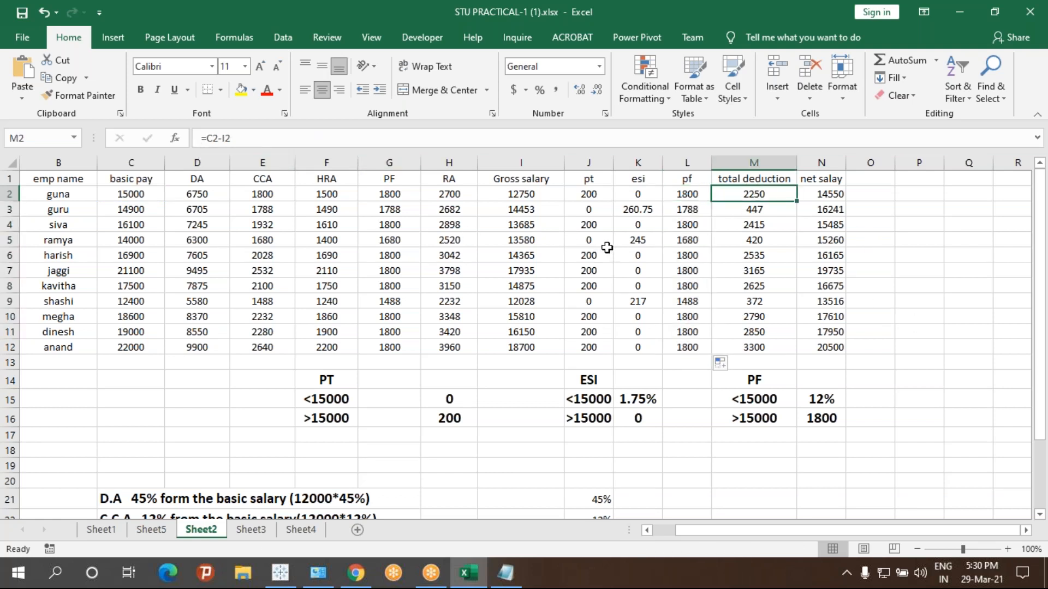
{"action": "left_click", "coordinate": [758, 225]}
{"action": "left_click", "coordinate": [223, 138]}
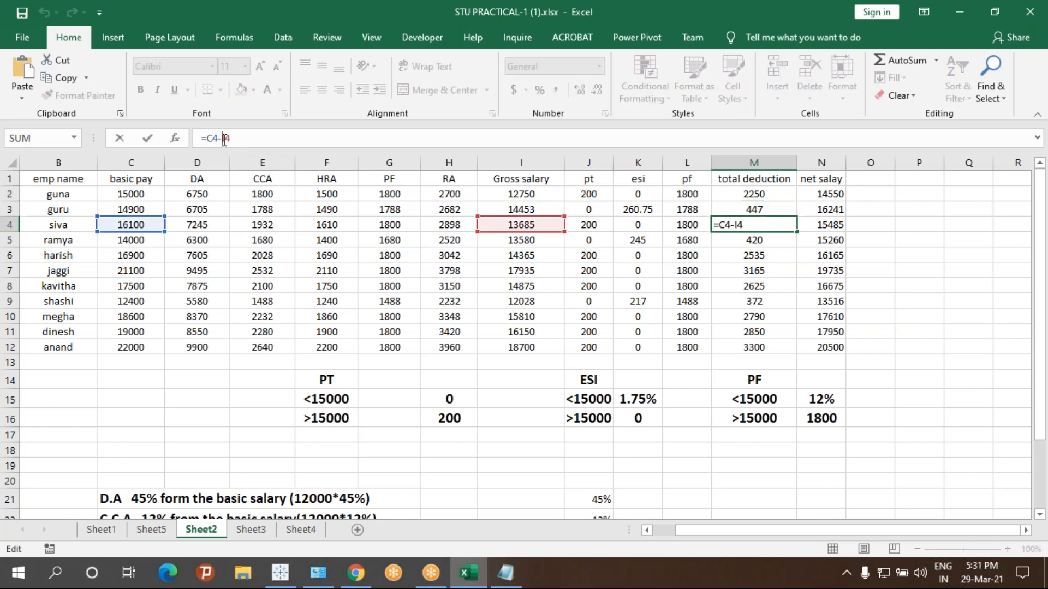
{"action": "key", "text": "Escape"}
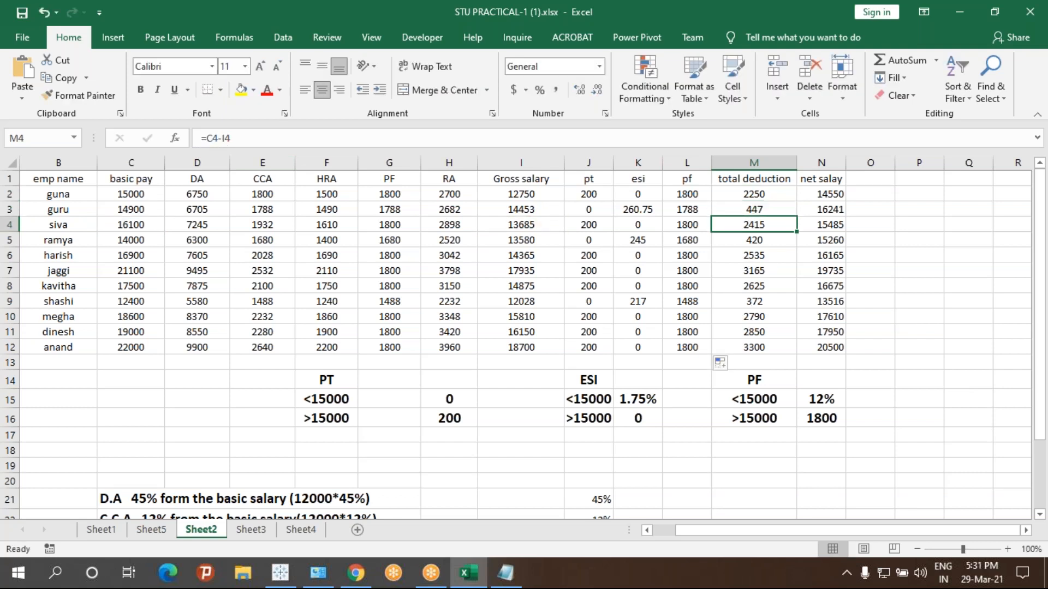
{"action": "left_click", "coordinate": [824, 225]}
{"action": "left_click", "coordinate": [216, 140]}
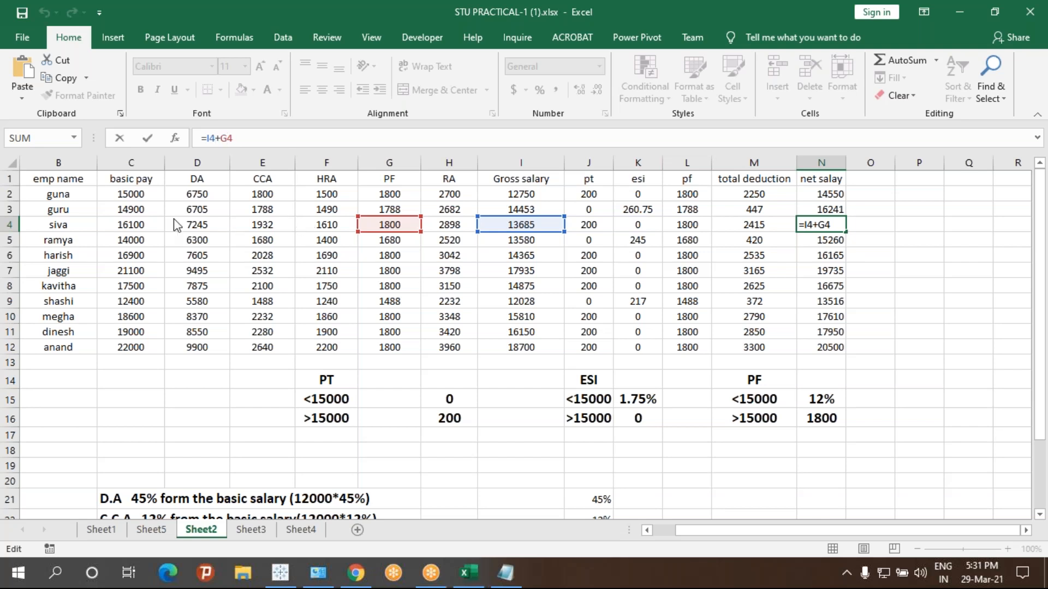
{"action": "left_click", "coordinate": [838, 229]}
{"action": "key", "text": "Escape"}
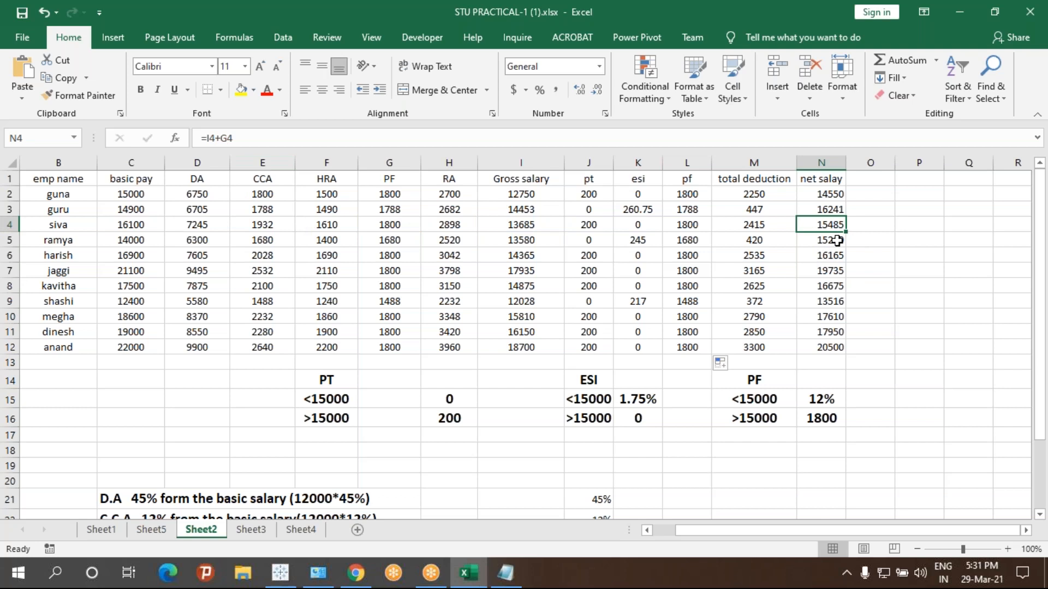
{"action": "left_click", "coordinate": [210, 137]}
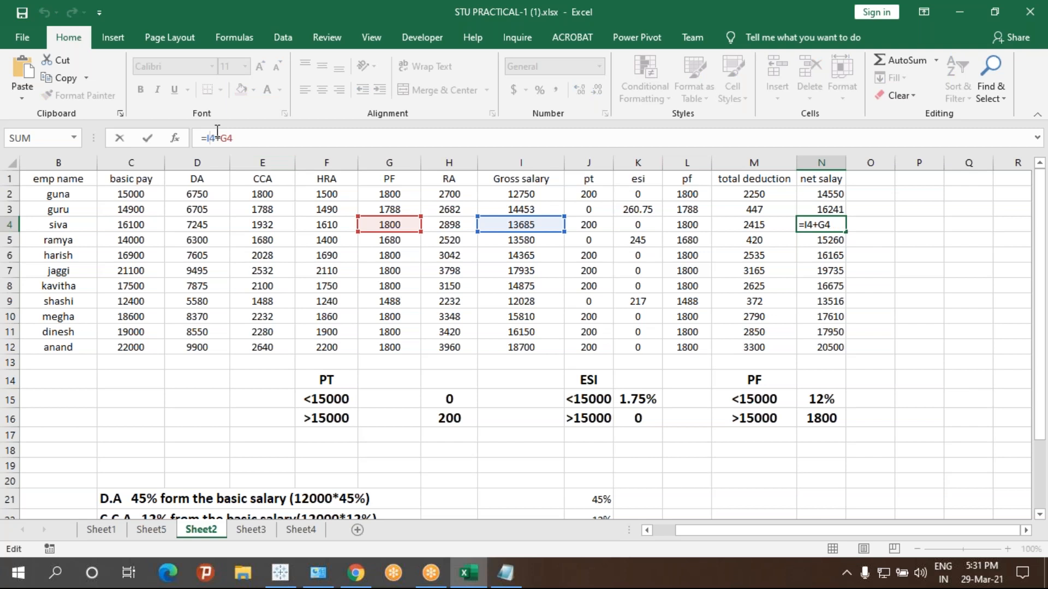
{"action": "key", "text": "Escape"}
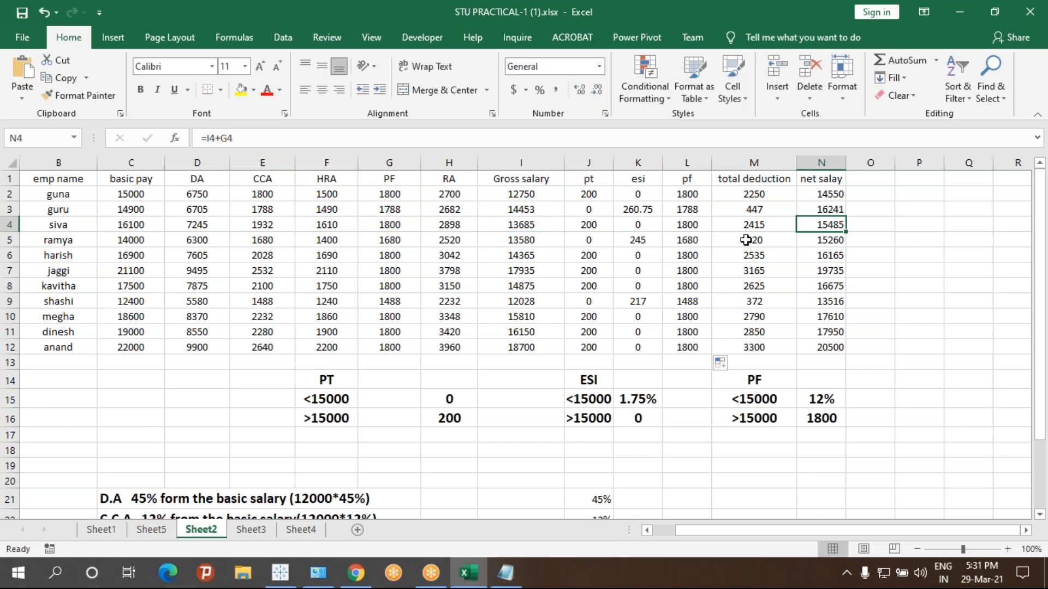
- Inspect the gross salary formula in I3 and the total deduction formulas in M3 and M2
{"action": "left_click", "coordinate": [513, 209]}
{"action": "left_click", "coordinate": [257, 139]}
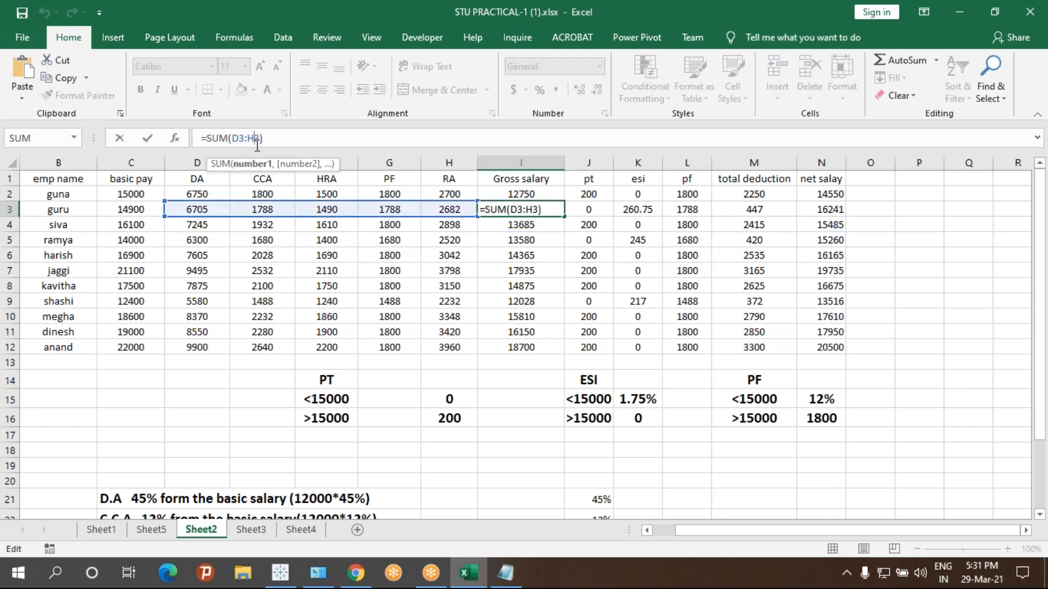
{"action": "key", "text": "Escape"}
{"action": "left_click", "coordinate": [735, 203]}
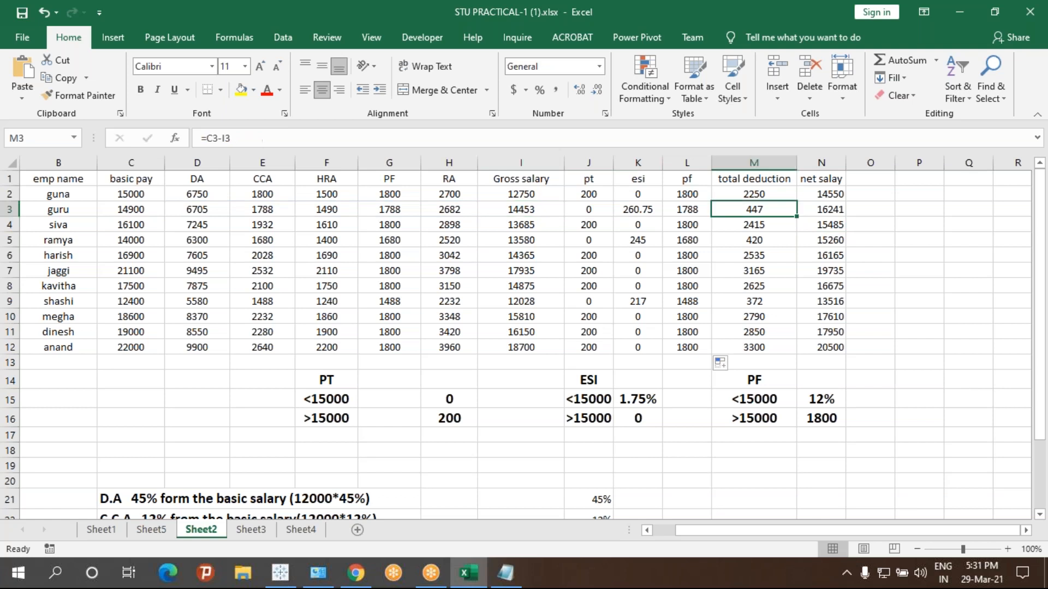
{"action": "left_click", "coordinate": [221, 138]}
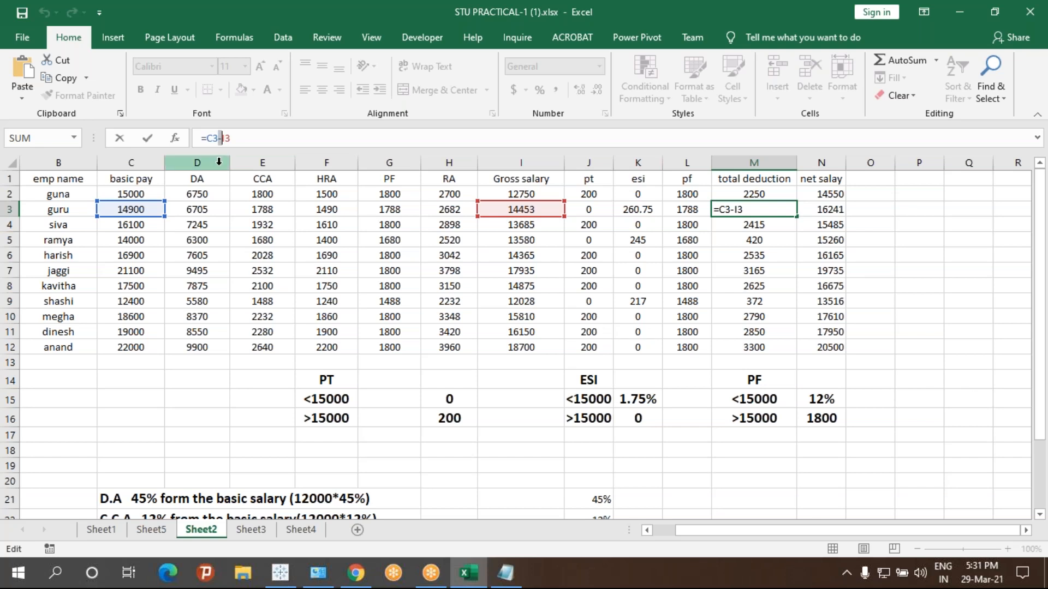
{"action": "key", "text": "ctrl+Return"}
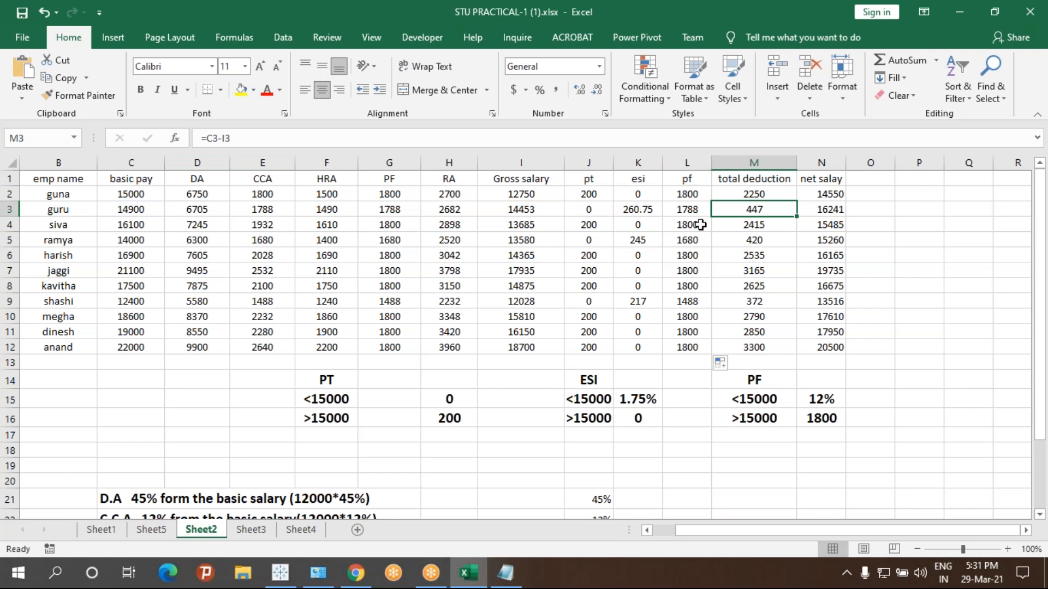
{"action": "left_click", "coordinate": [753, 193]}
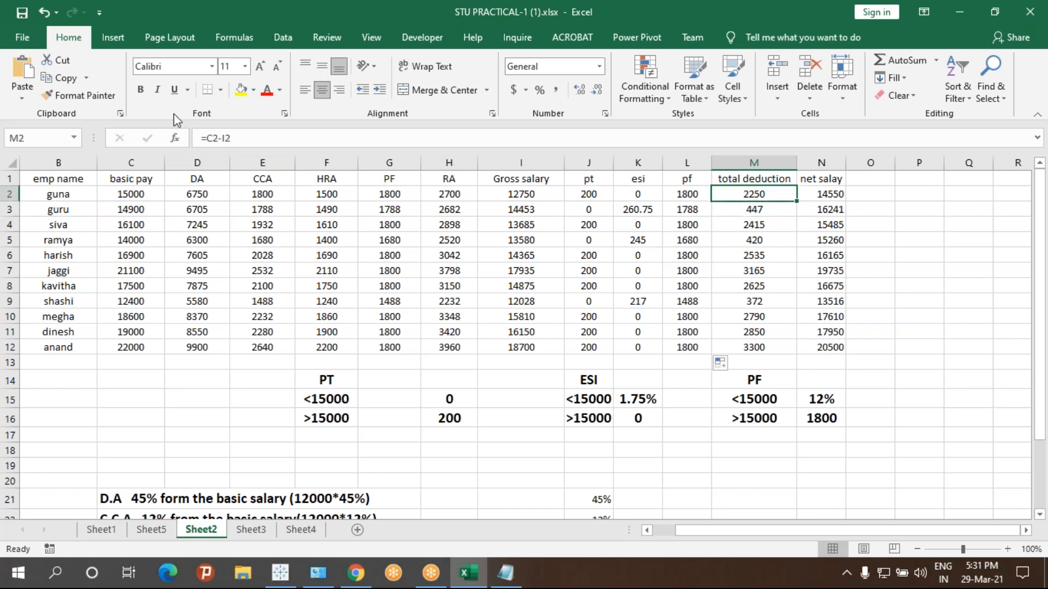
{"action": "left_click", "coordinate": [221, 136]}
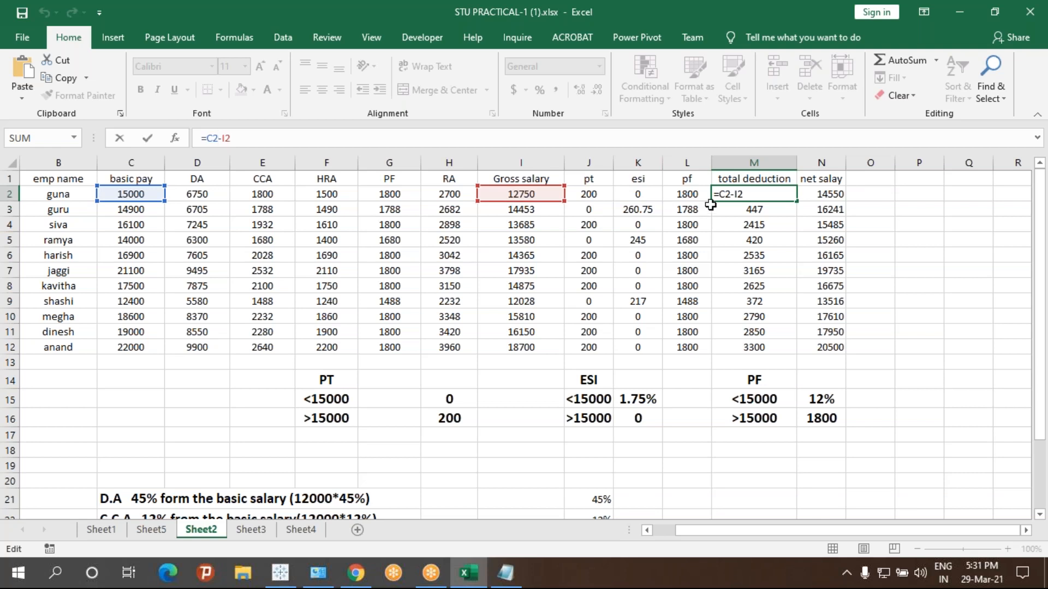
{"action": "key", "text": "ctrl+Return"}
- Clear the existing total deduction formulas from M2:M12
{"action": "left_click_drag", "start_coordinate": [752, 194], "coordinate": [753, 347]}
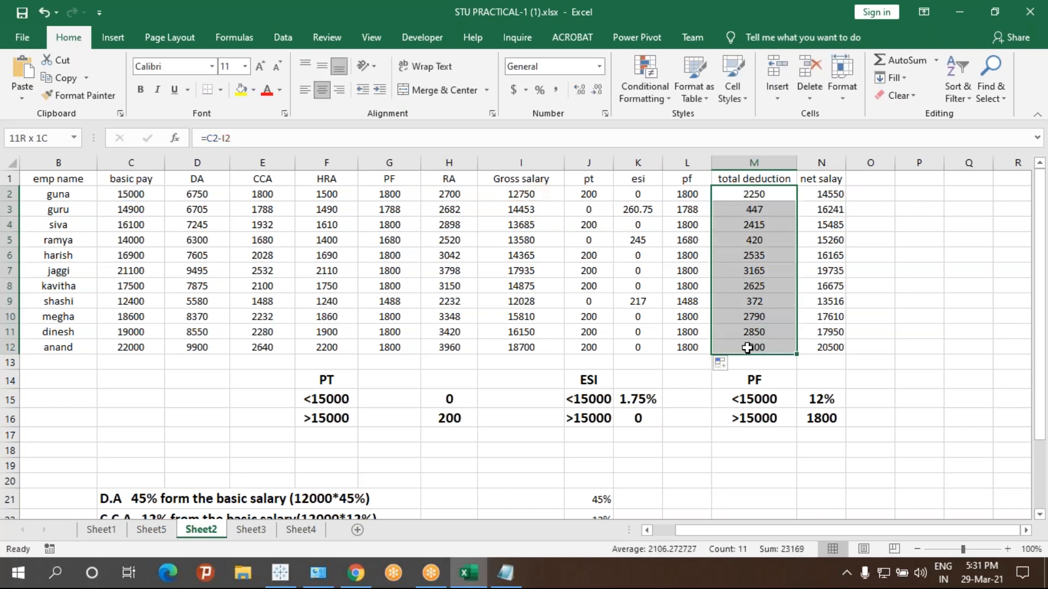
{"action": "key", "text": "Delete"}
- Try to total pt, esi and pf with =SUM(J2:L2) in M2 and copy the formula down to M12
{"action": "left_click", "coordinate": [730, 194]}
{"action": "type", "text": "=SUM("}
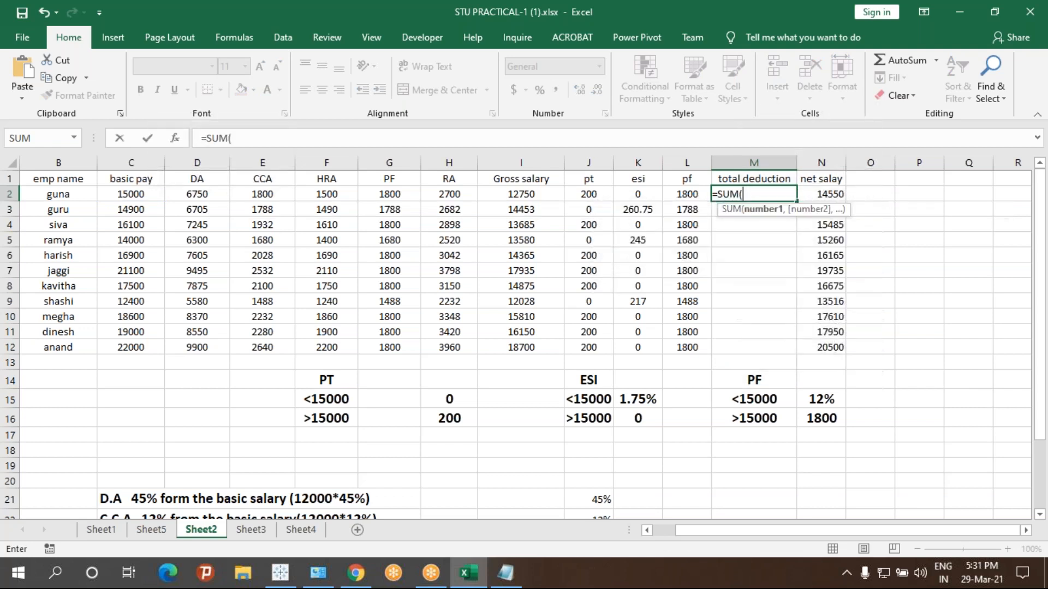
{"action": "left_click_drag", "start_coordinate": [589, 195], "coordinate": [673, 197]}
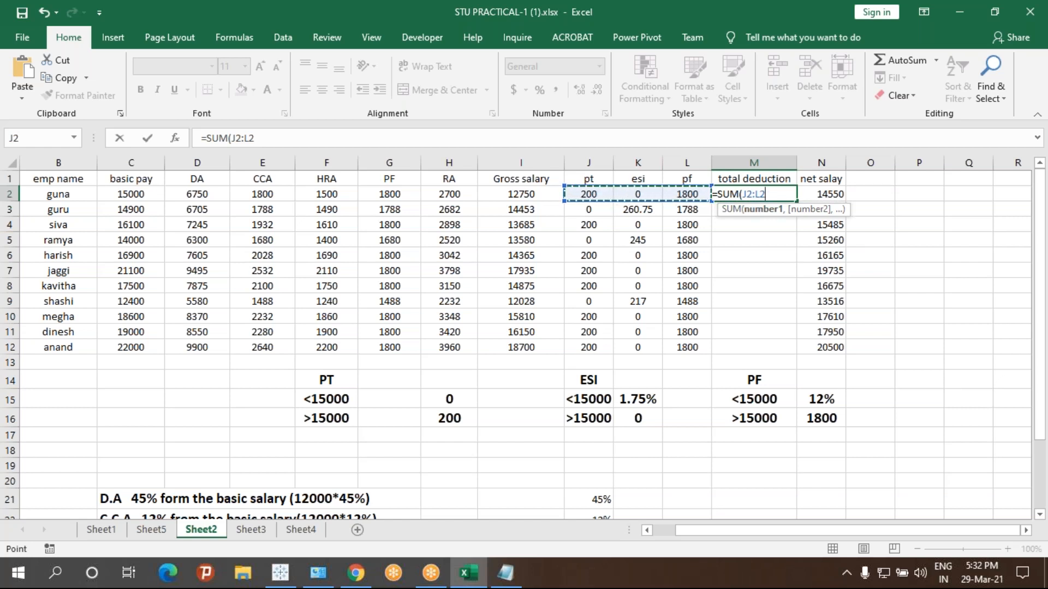
{"action": "key", "text": "Return"}
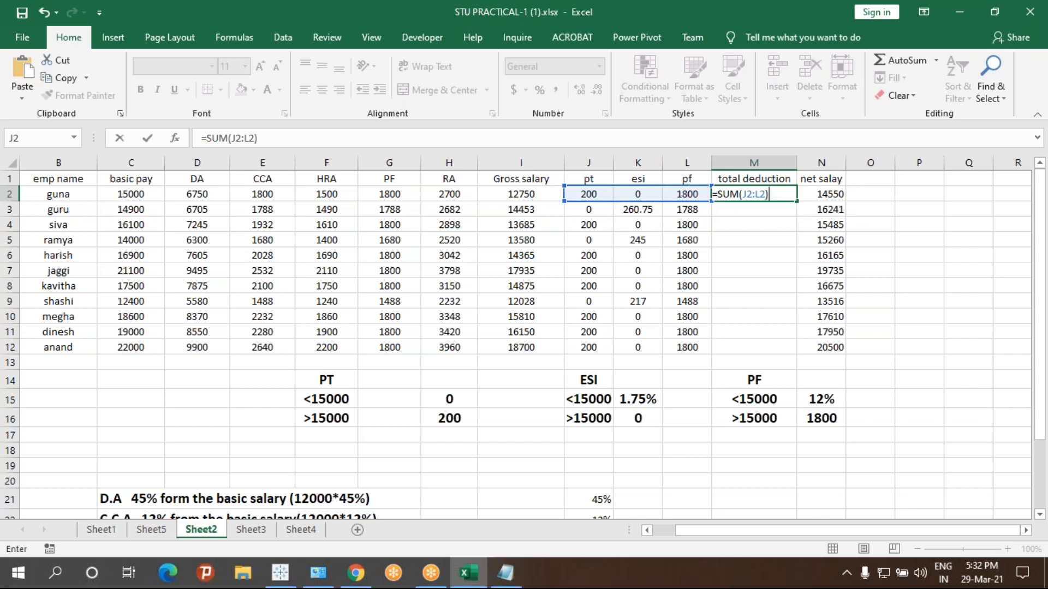
{"action": "left_click", "coordinate": [783, 192]}
{"action": "double_click", "coordinate": [796, 201]}
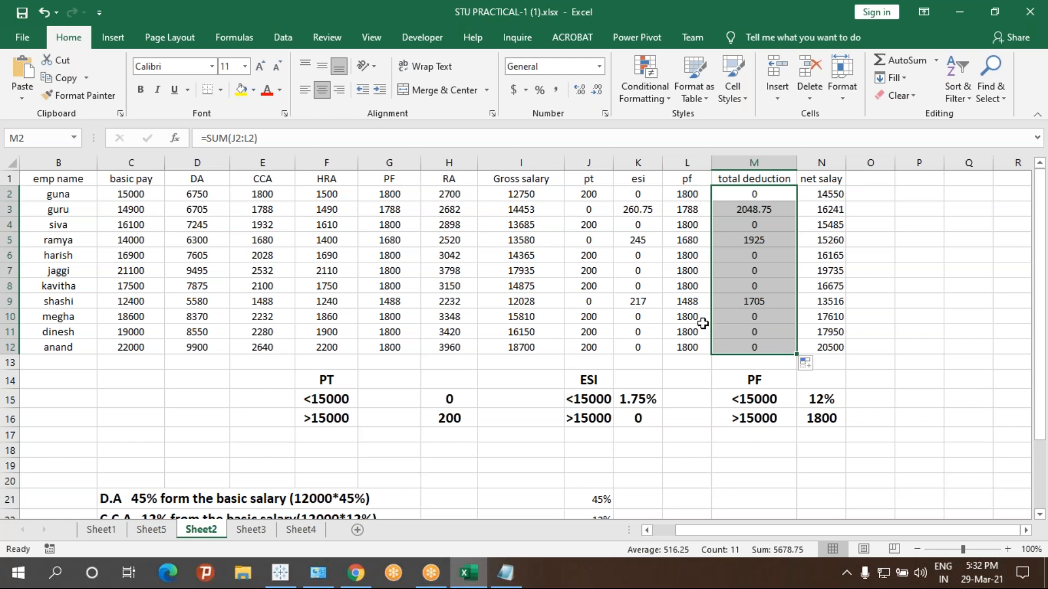
- Clear M2:M12 and enter =SUM(J2:L2) in M2 again
{"action": "key", "text": "Delete"}
{"action": "type", "text": "="}
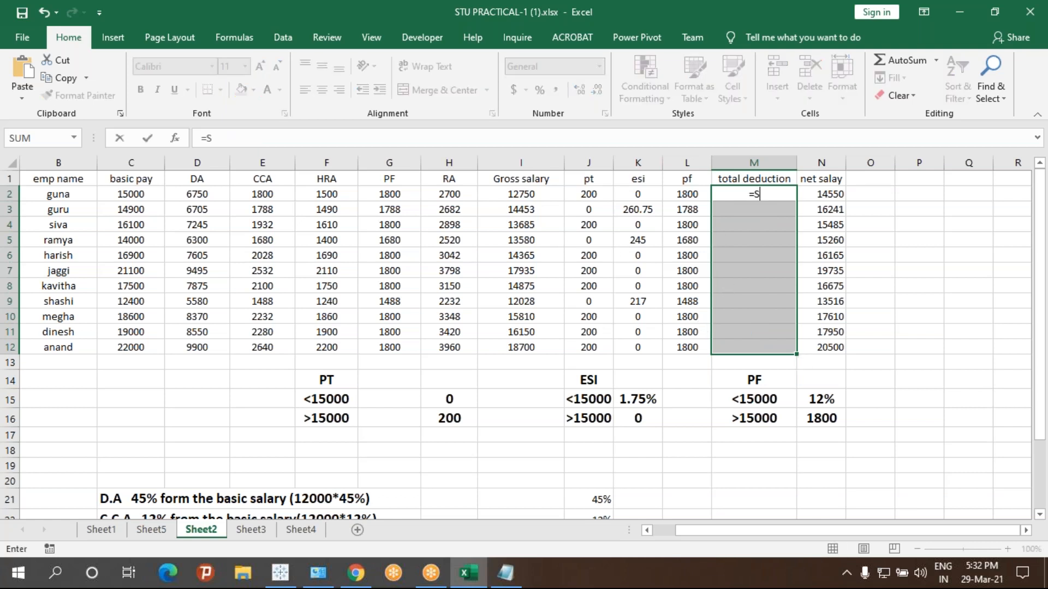
{"action": "type", "text": "SUM("}
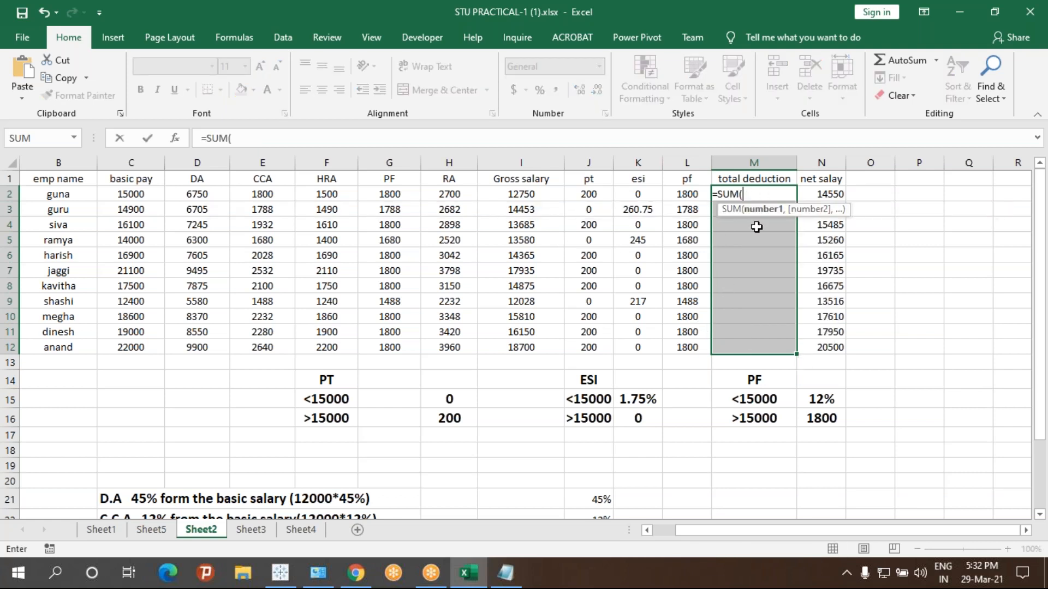
{"action": "left_click_drag", "start_coordinate": [606, 197], "coordinate": [672, 202]}
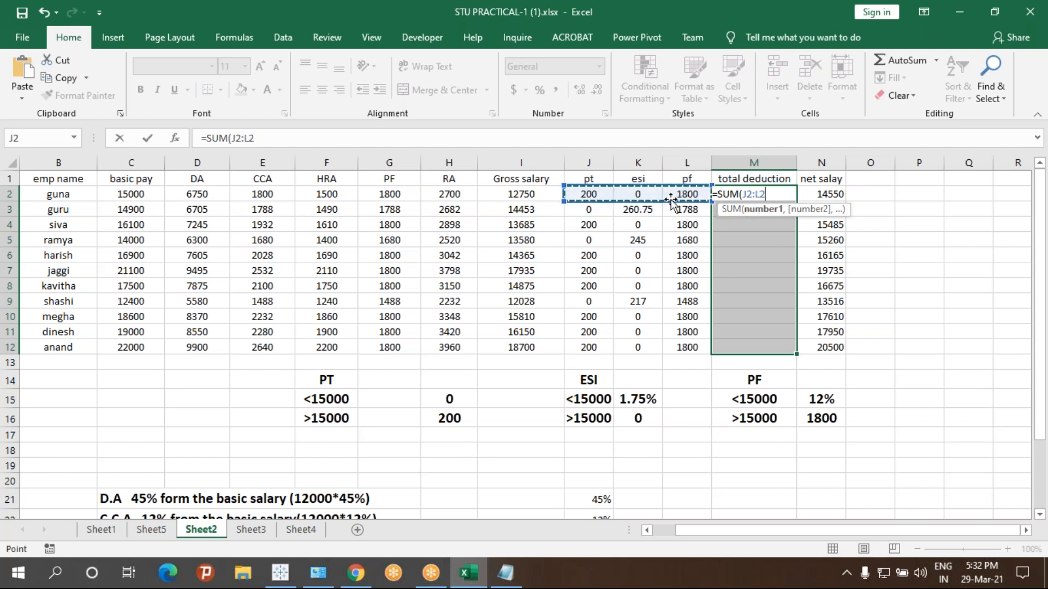
{"action": "key", "text": "Return"}
- Try a different number format on M2, and delete its formula
{"action": "left_click", "coordinate": [779, 194]}
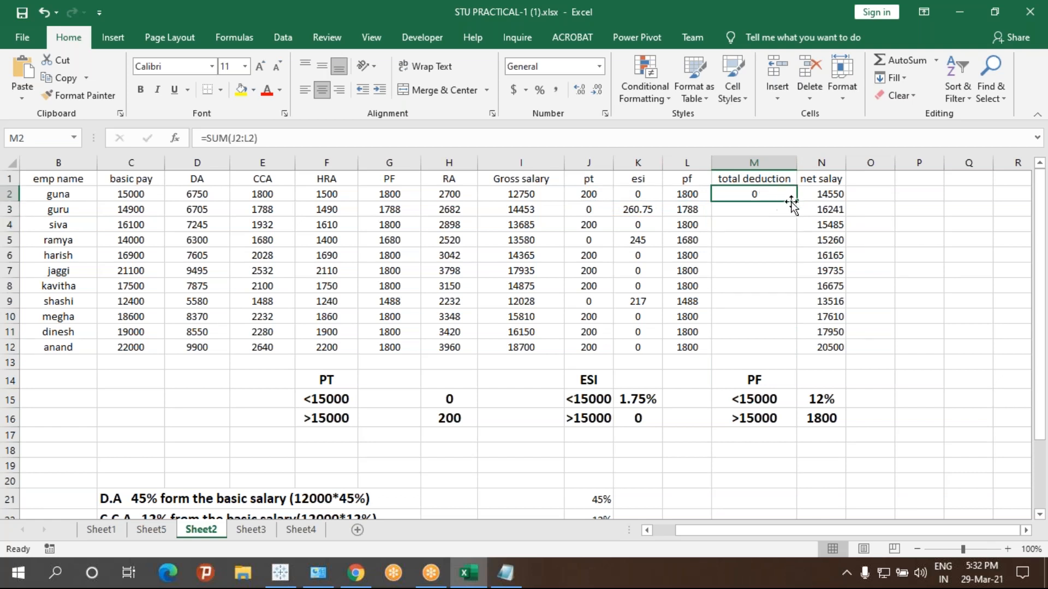
{"action": "left_click", "coordinate": [599, 67]}
{"action": "left_click", "coordinate": [571, 103]}
{"action": "left_click", "coordinate": [773, 230]}
{"action": "left_click", "coordinate": [754, 194]}
{"action": "key", "text": "Delete"}
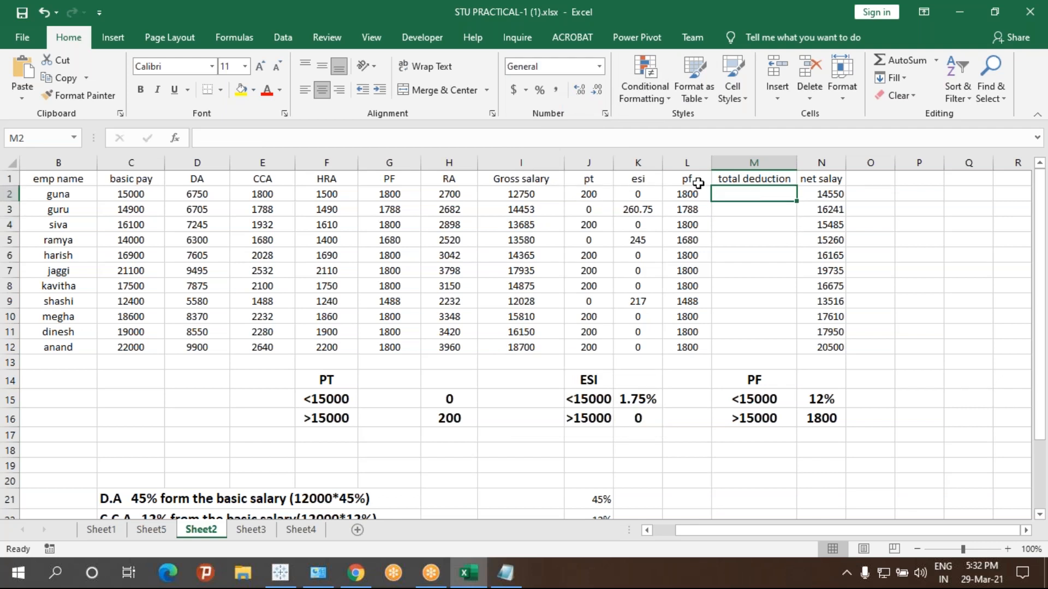
{"action": "type", "text": "="}
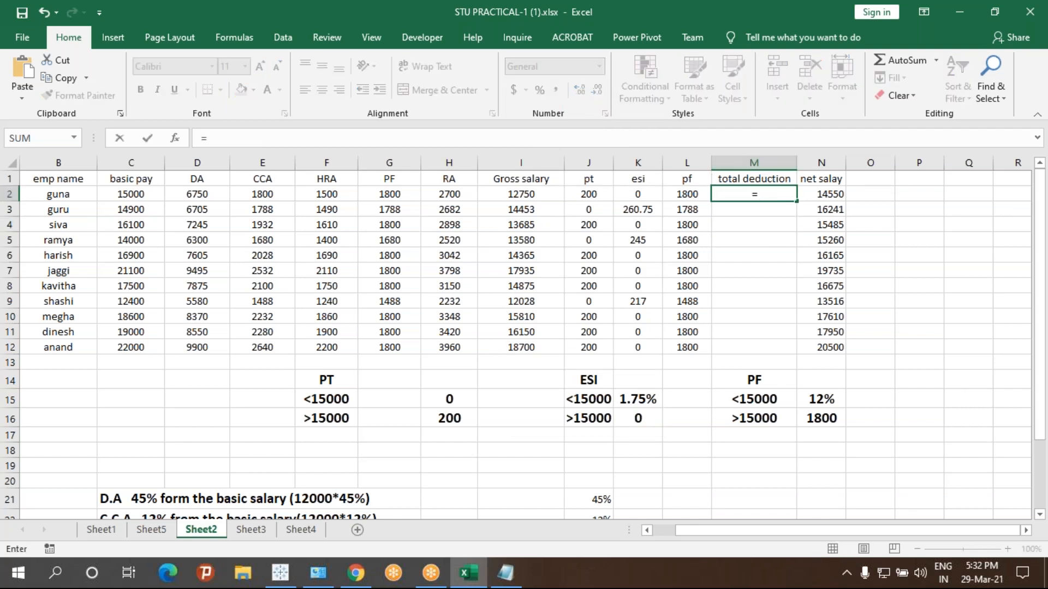
{"action": "left_click", "coordinate": [598, 198]}
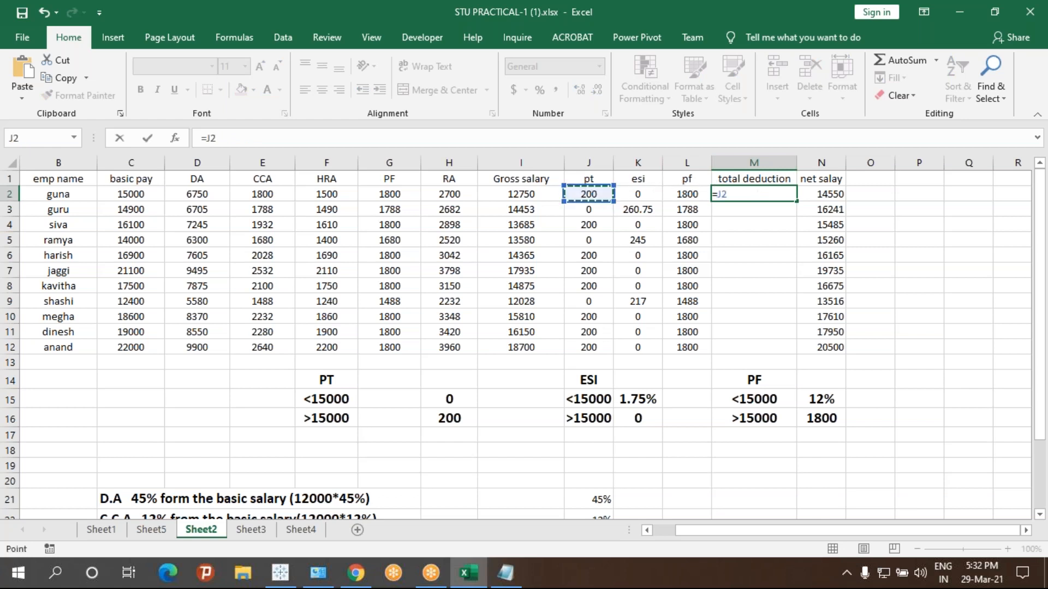
{"action": "type", "text": "+"}
{"action": "left_click", "coordinate": [633, 196]}
{"action": "type", "text": "+"}
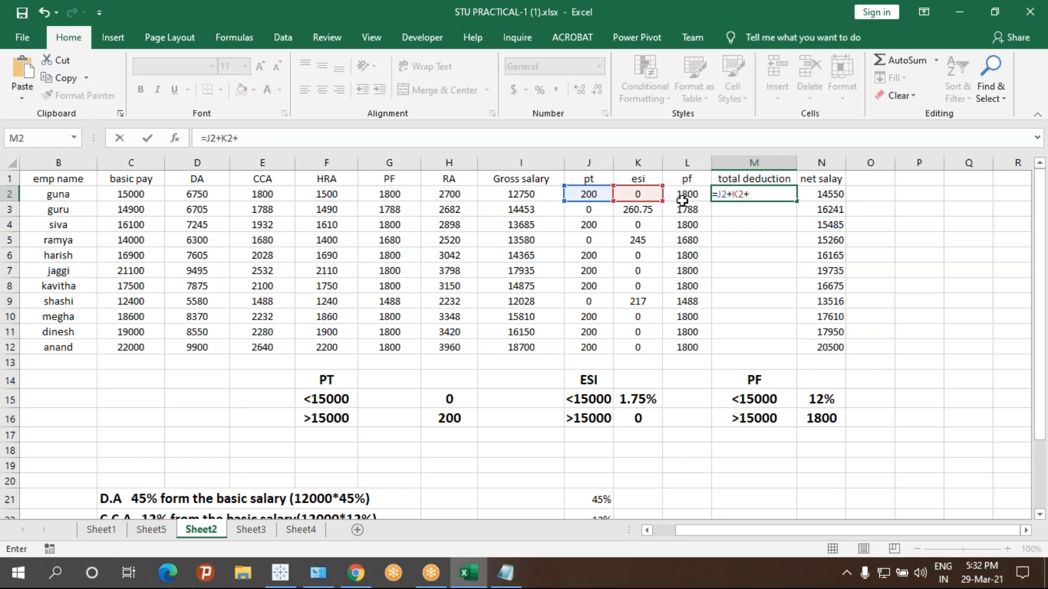
{"action": "key", "text": "Escape"}
- Change the esi formula in K2 to =IF(C2<15000,1.75%*C2,0), with an unquoted zero, and copy it down to K12
{"action": "left_click", "coordinate": [643, 193]}
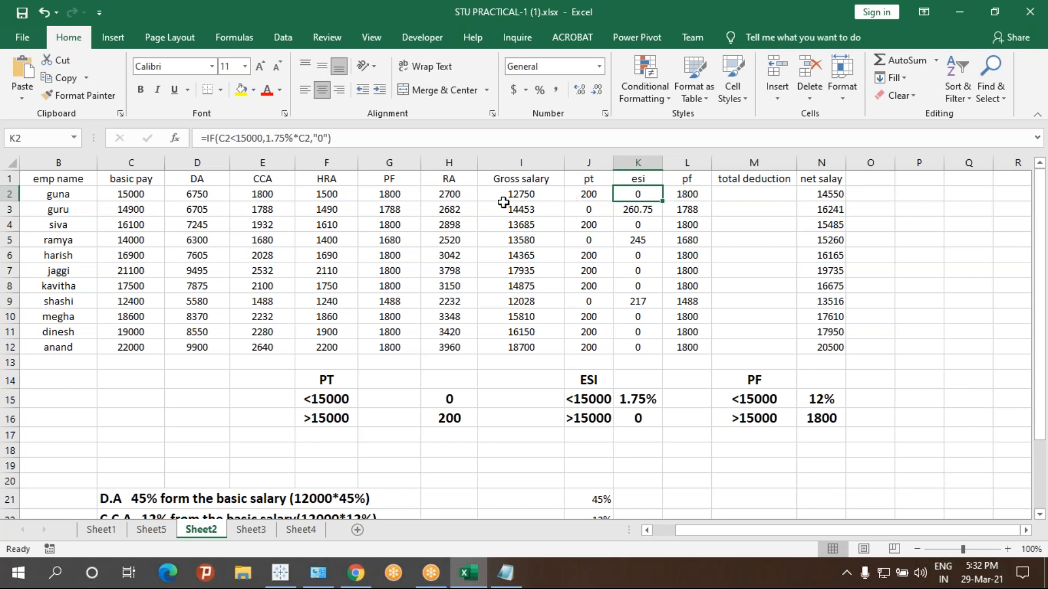
{"action": "left_click", "coordinate": [327, 136]}
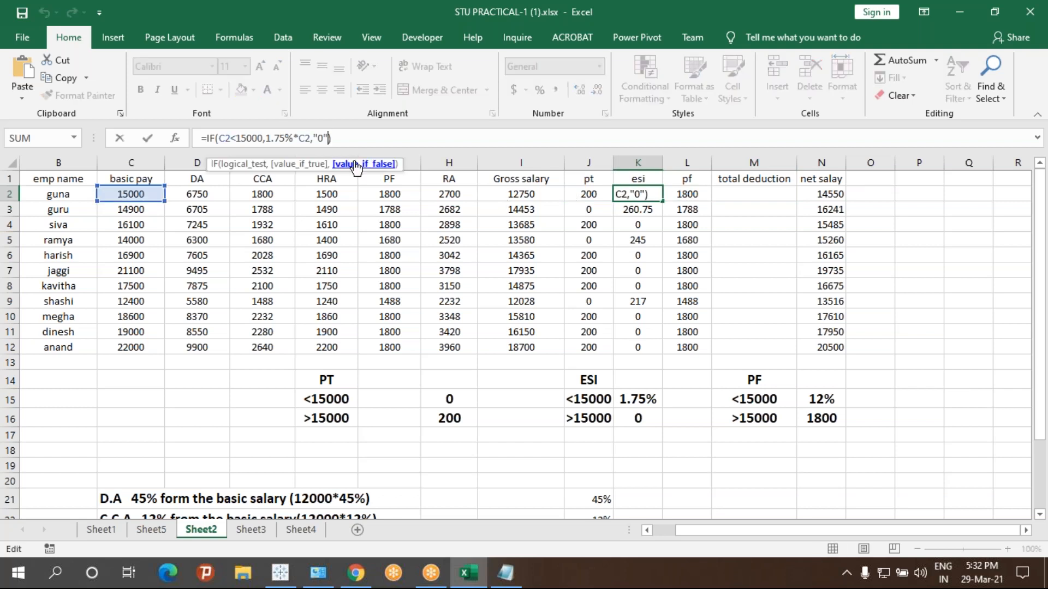
{"action": "key", "text": "BackSpace"}
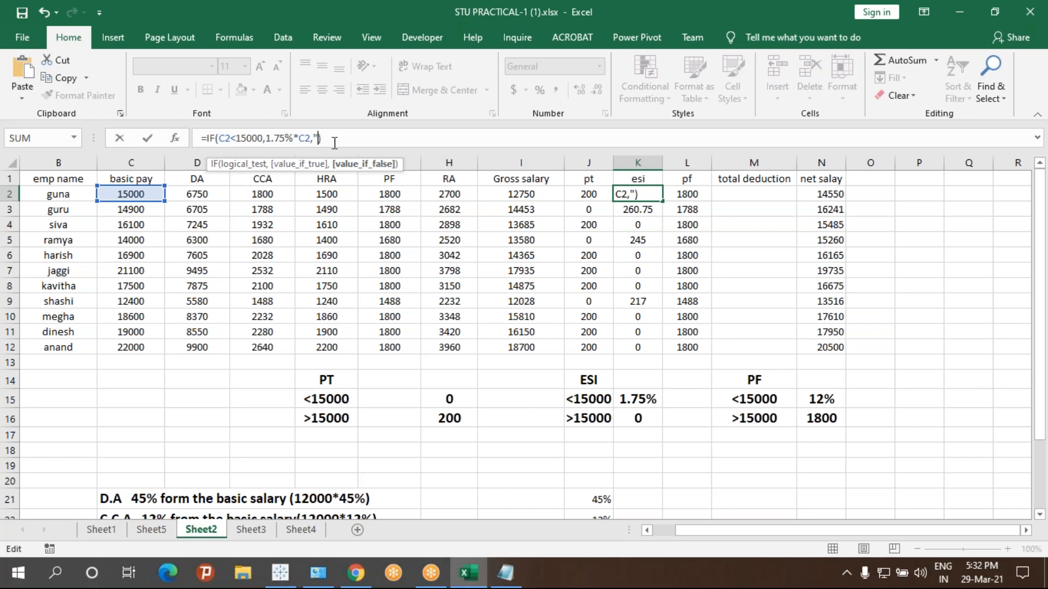
{"action": "key", "text": "ctrl+Return"}
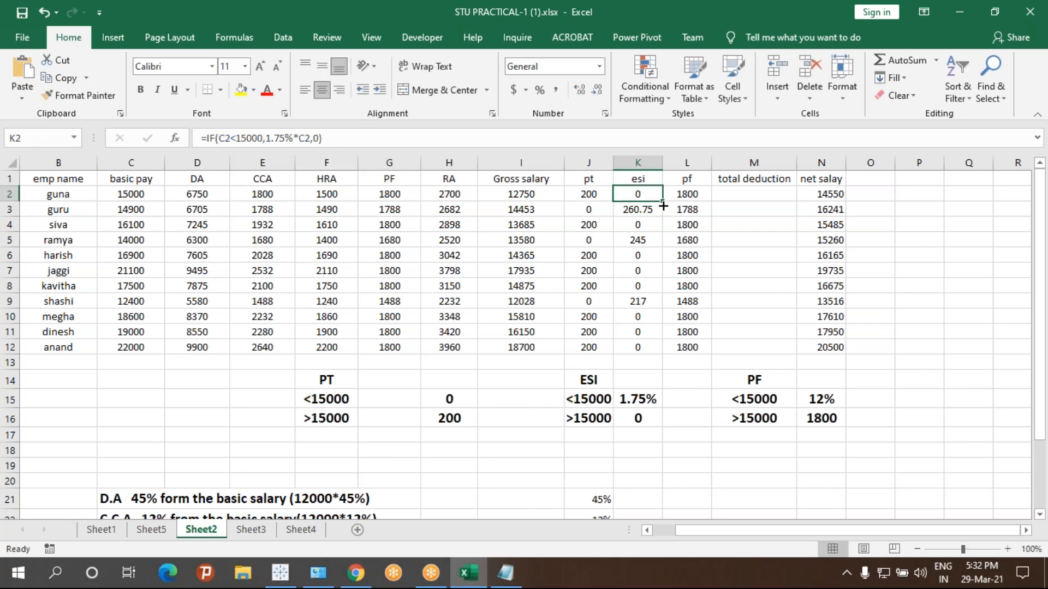
{"action": "left_click_drag", "start_coordinate": [663, 206], "coordinate": [650, 358]}
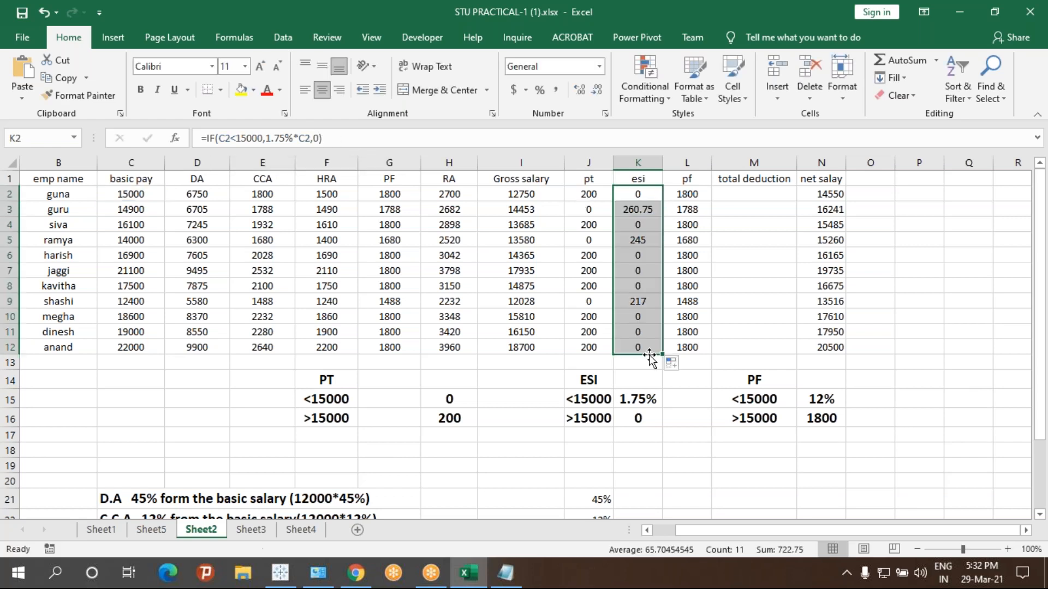
- Change the pt formula in J2 to =IF(C2<15000,0,200), with unquoted numbers, and copy it down to J12
{"action": "left_click", "coordinate": [642, 194]}
{"action": "left_click", "coordinate": [588, 194]}
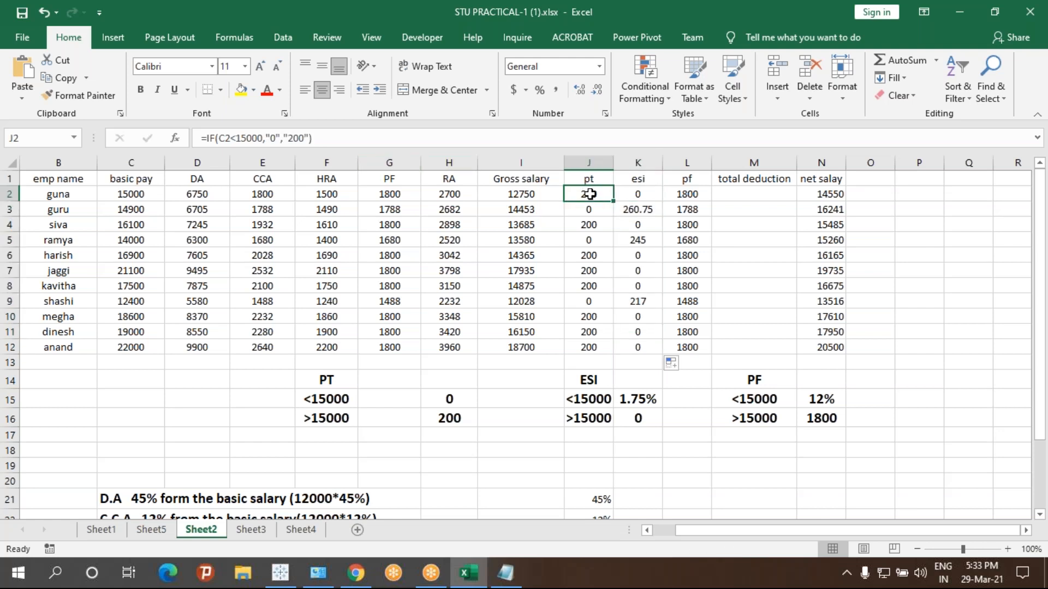
{"action": "left_click", "coordinate": [266, 137]}
{"action": "key", "text": "Delete"}
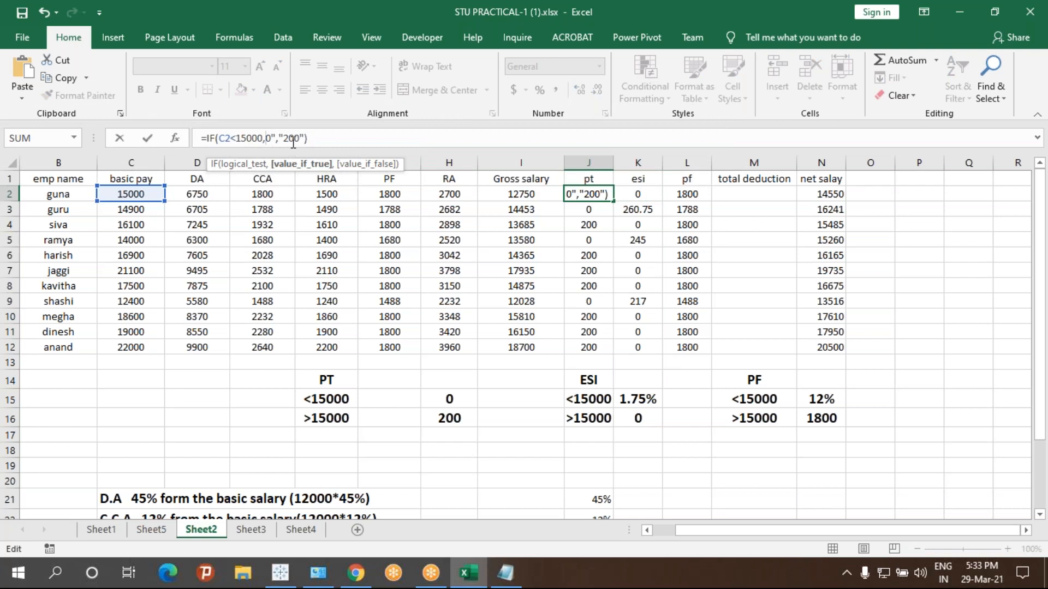
{"action": "left_click", "coordinate": [276, 138]}
{"action": "key", "text": "BackSpace"}
{"action": "left_click", "coordinate": [280, 138]}
{"action": "key", "text": "BackSpace"}
{"action": "key", "text": "BackSpace"}
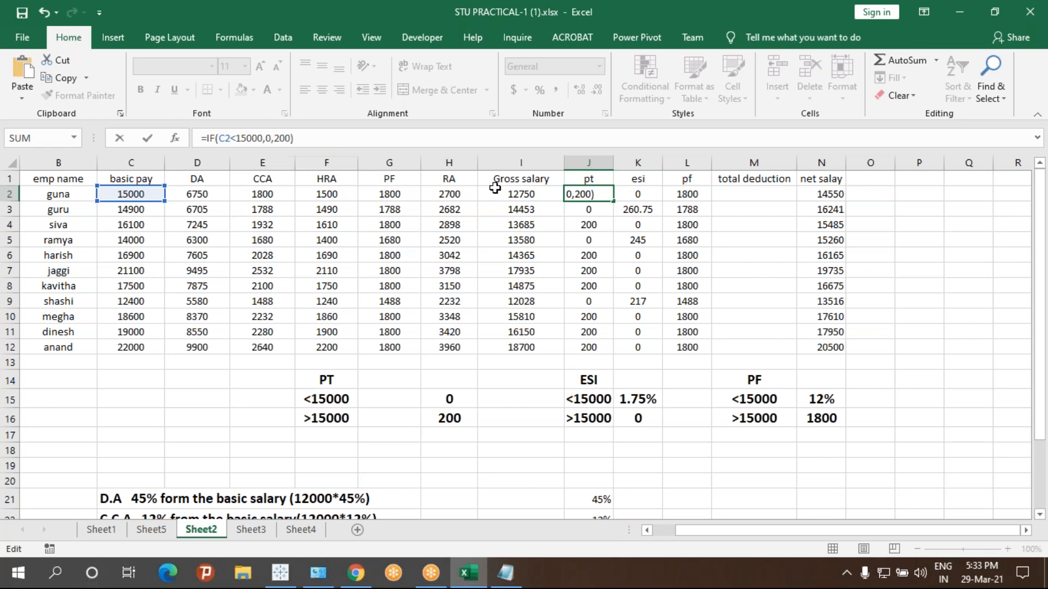
{"action": "key", "text": "Return"}
{"action": "left_click", "coordinate": [588, 194]}
{"action": "double_click", "coordinate": [613, 202]}
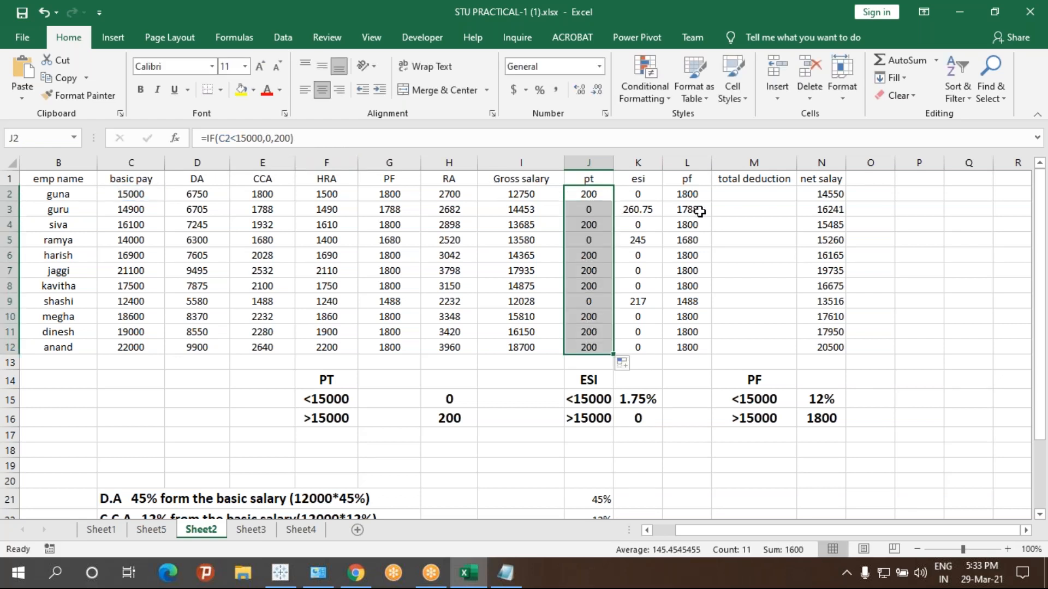
- Change the pf formula in L2 to =IF(C2<15000,12%*C2,1800), with an unquoted 1800, and copy it down to L12
{"action": "left_click", "coordinate": [663, 190]}
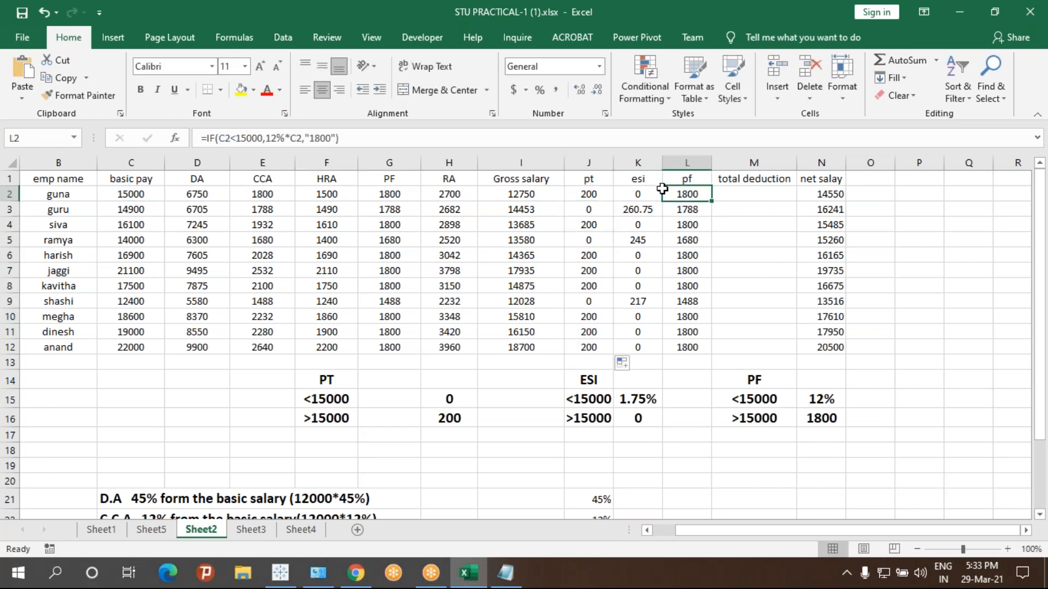
{"action": "left_click", "coordinate": [311, 136]}
{"action": "key", "text": "BackSpace"}
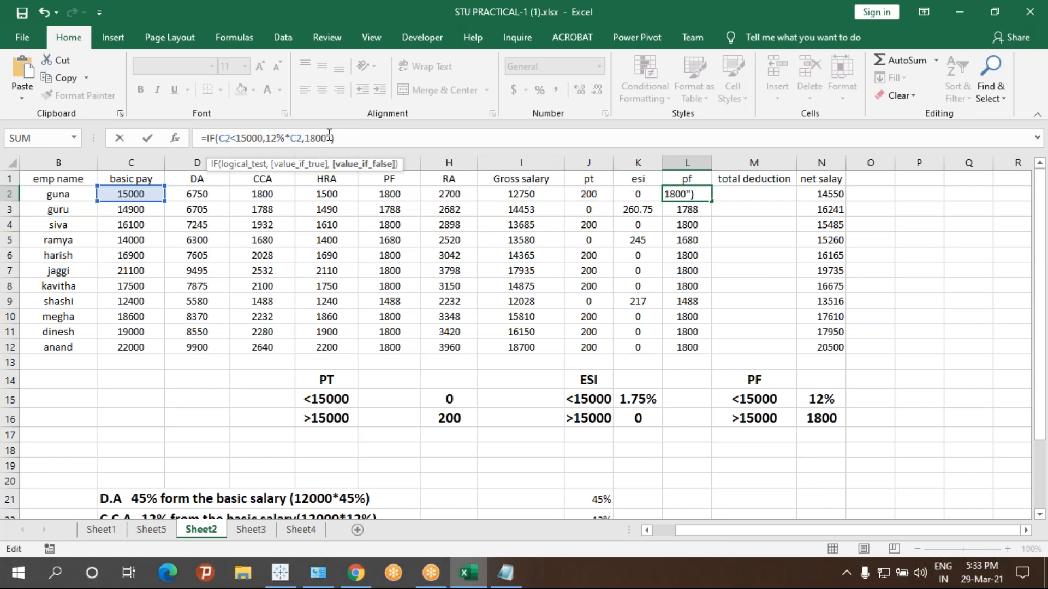
{"action": "key", "text": "Return"}
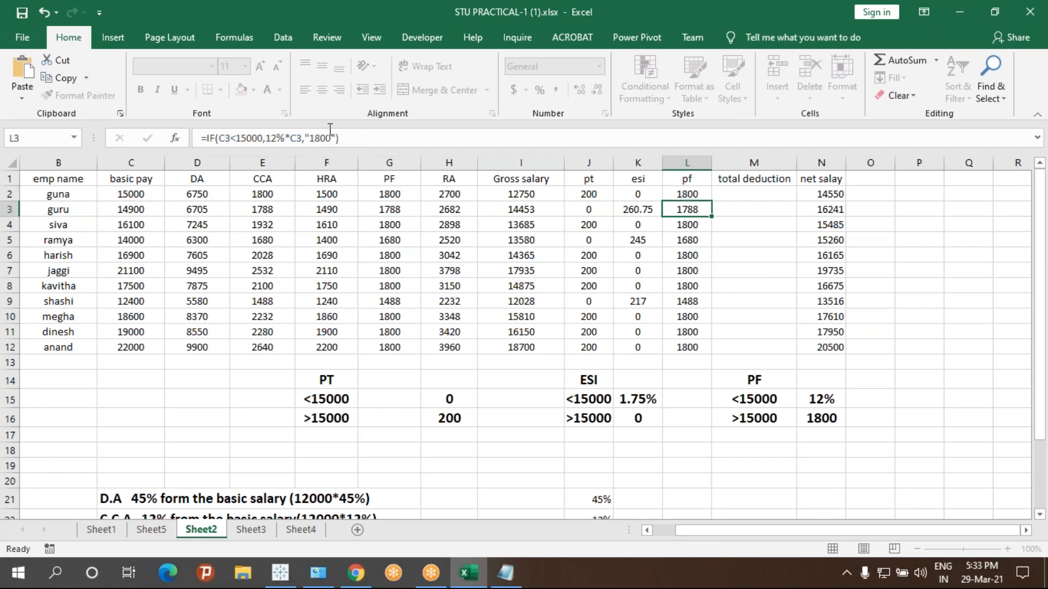
{"action": "left_click", "coordinate": [705, 197]}
{"action": "double_click", "coordinate": [714, 201]}
{"action": "left_click", "coordinate": [682, 224]}
{"action": "left_click", "coordinate": [636, 208]}
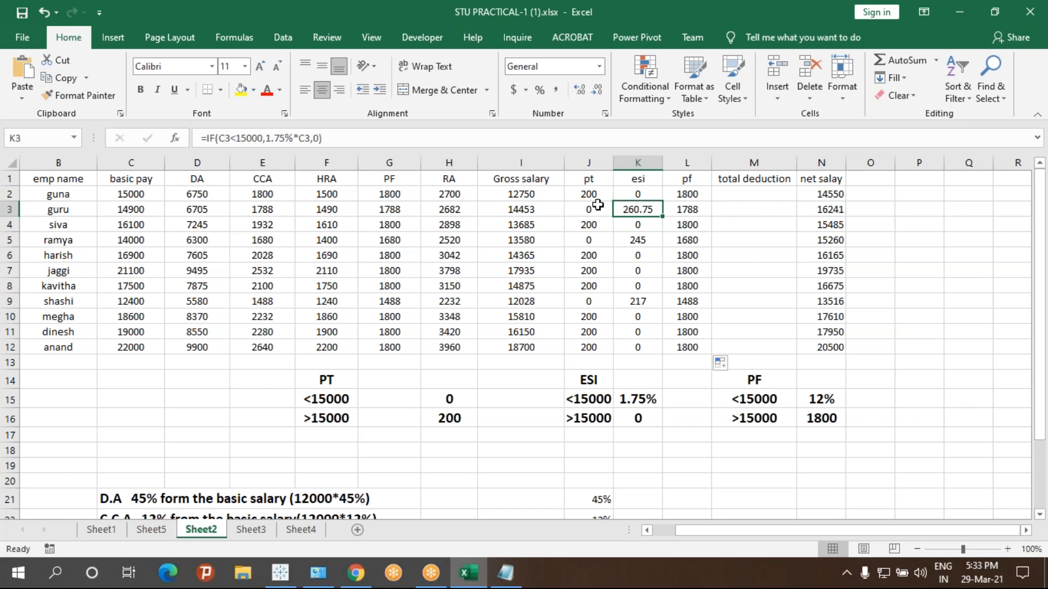
{"action": "left_click", "coordinate": [598, 206]}
{"action": "left_click", "coordinate": [640, 195]}
{"action": "left_click", "coordinate": [678, 209]}
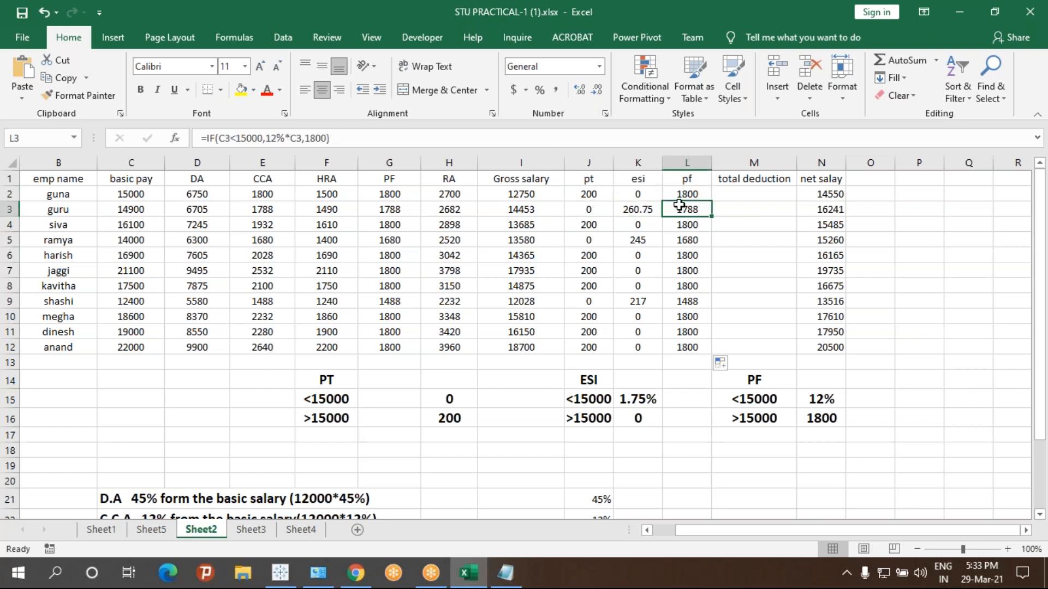
- Enter =SUM(J2:L2) in M2, copy it down to M12, and clear the net salary values in N2:N12
{"action": "left_click", "coordinate": [782, 197]}
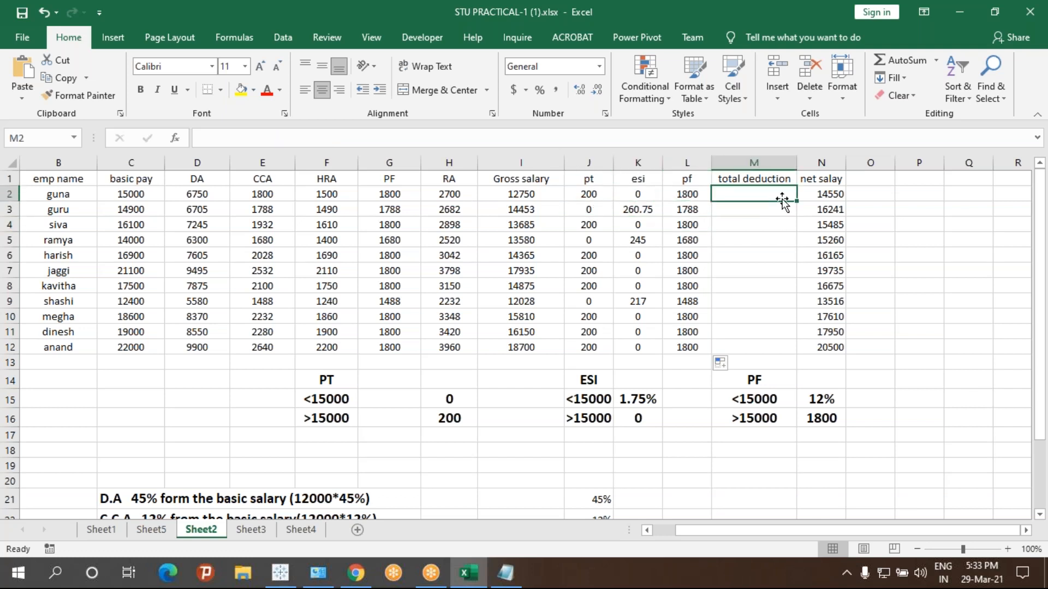
{"action": "type", "text": "=SUM("}
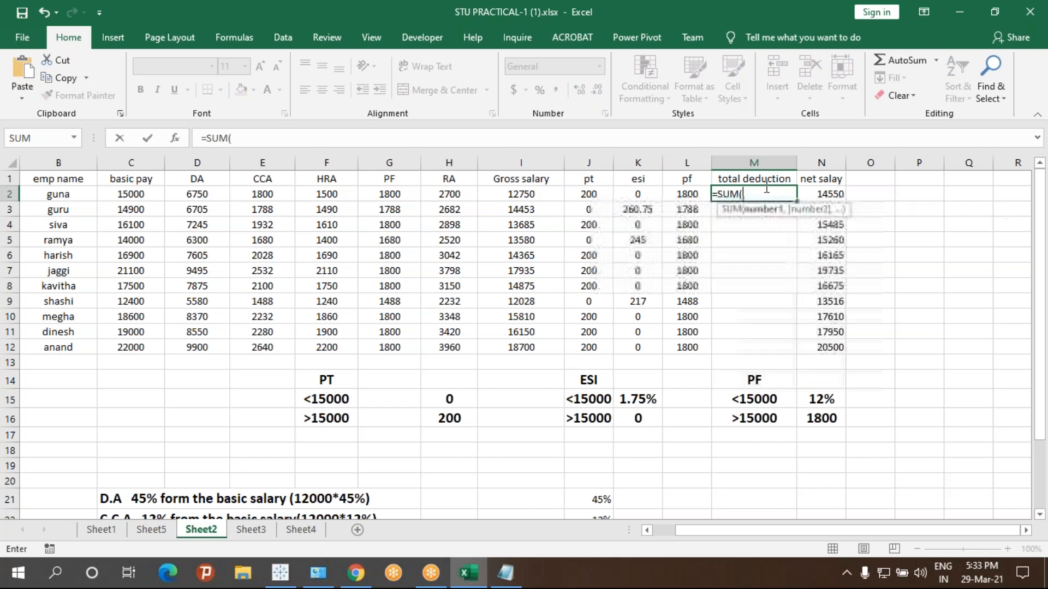
{"action": "left_click_drag", "start_coordinate": [588, 194], "coordinate": [686, 195]}
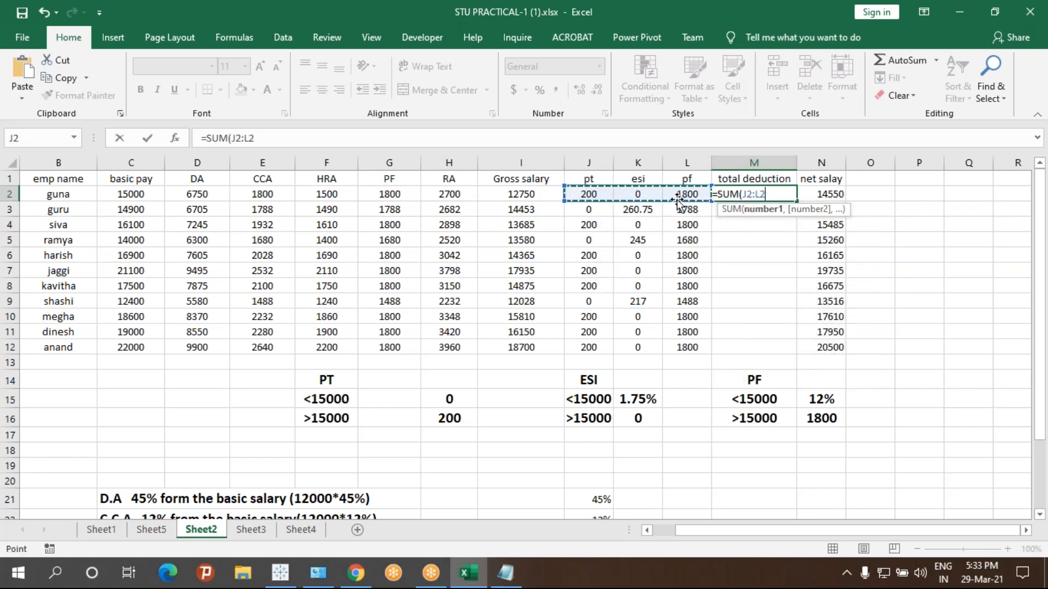
{"action": "key", "text": "Return"}
{"action": "left_click", "coordinate": [791, 199]}
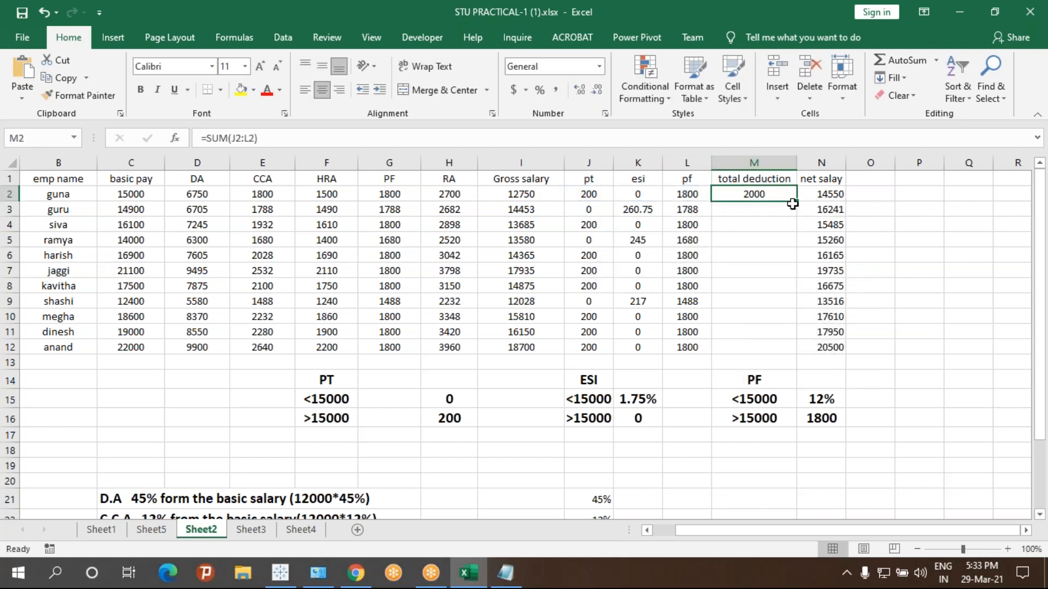
{"action": "double_click", "coordinate": [798, 203]}
{"action": "left_click_drag", "start_coordinate": [829, 194], "coordinate": [831, 346]}
{"action": "key", "text": "Delete"}
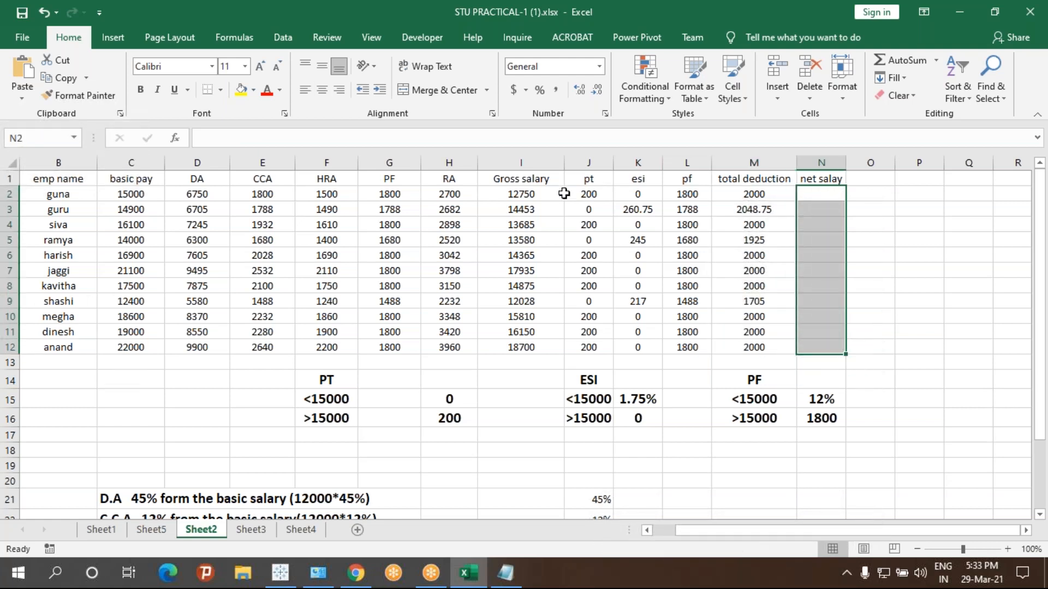
{"action": "left_click_drag", "start_coordinate": [539, 194], "coordinate": [521, 363]}
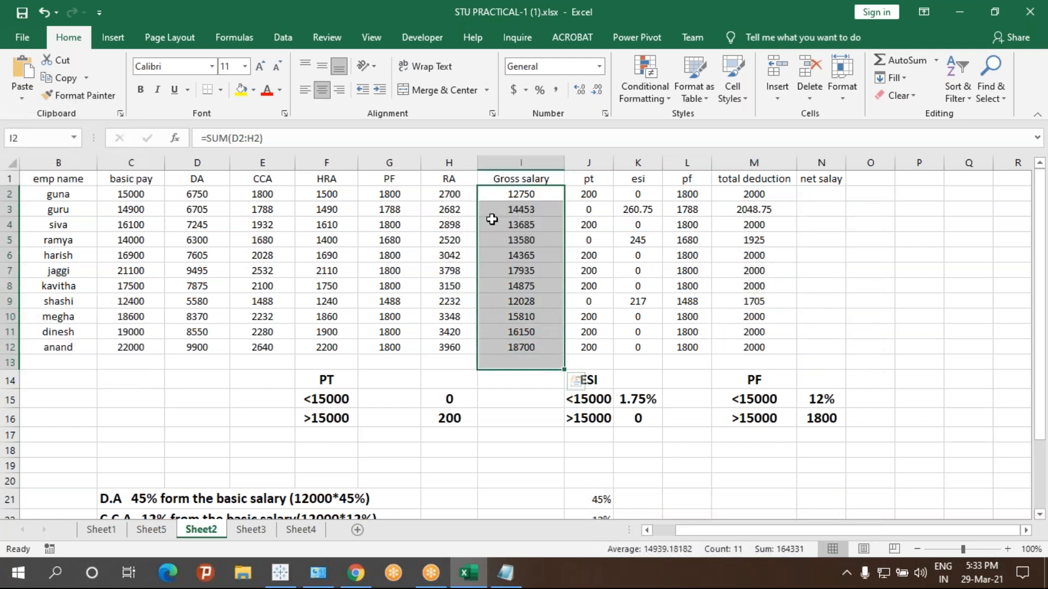
{"action": "key", "text": "F2"}
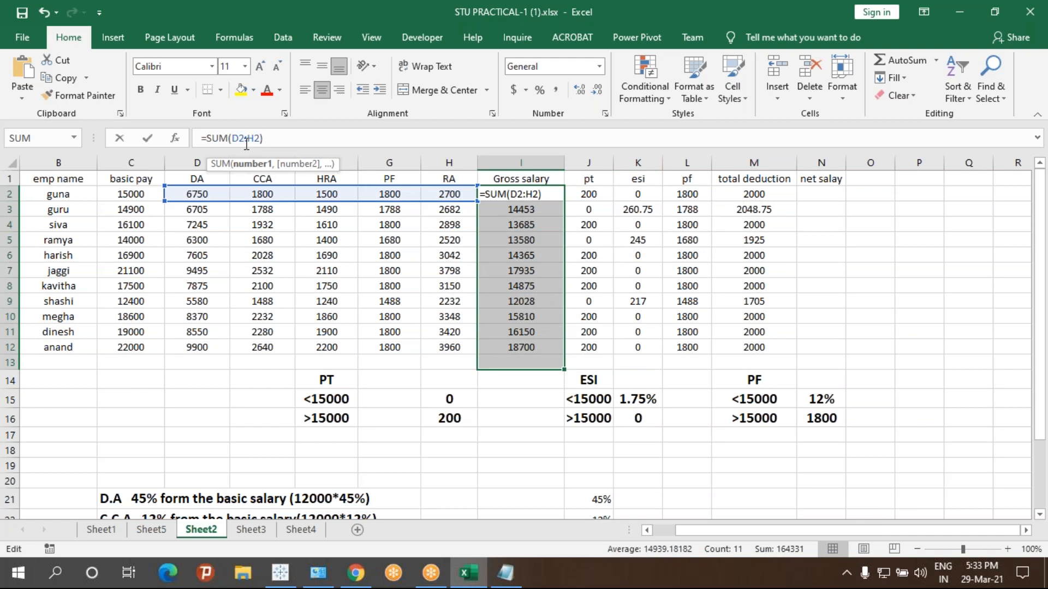
{"action": "left_click", "coordinate": [163, 195]}
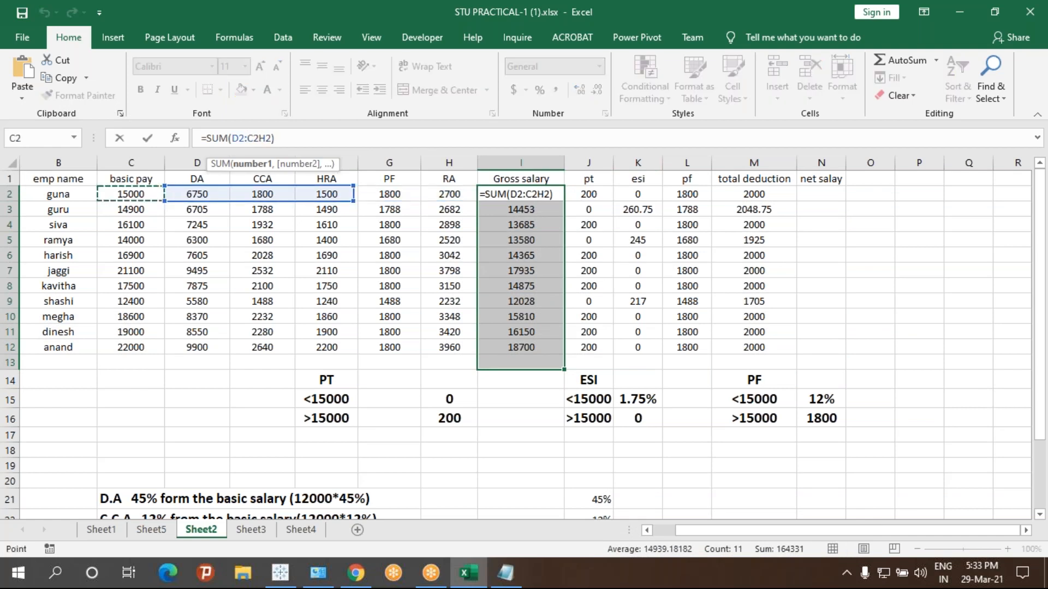
{"action": "key", "text": "Escape"}
{"action": "left_click", "coordinate": [509, 193]}
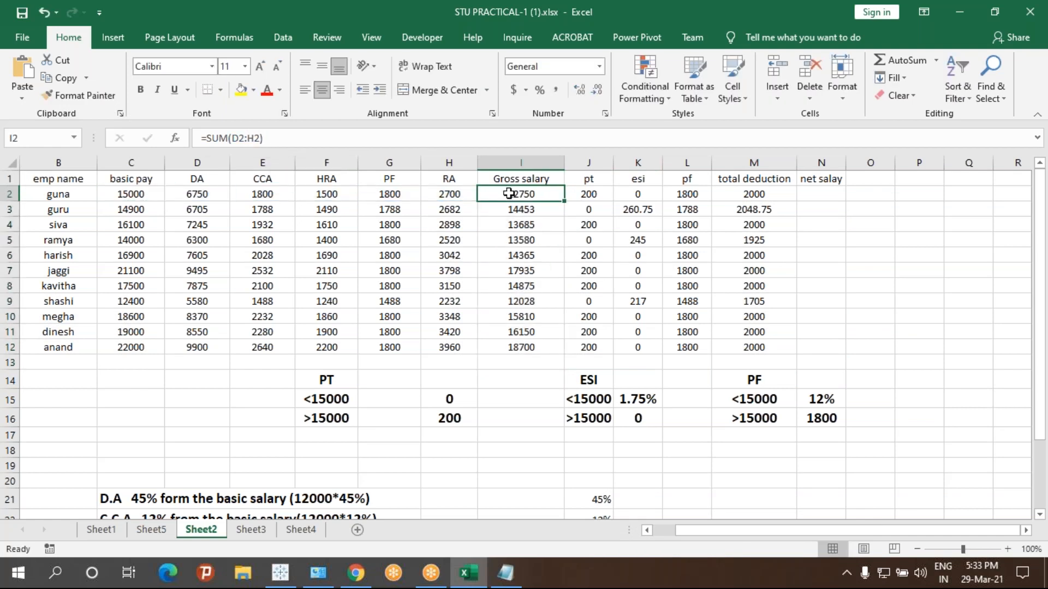
{"action": "type", "text": "=SUM("}
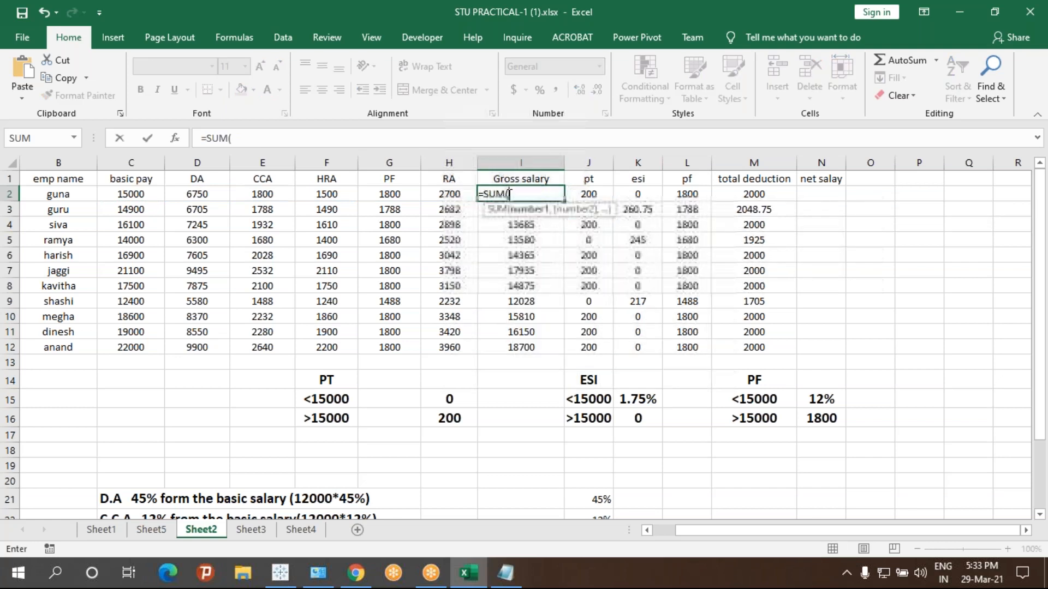
{"action": "left_click_drag", "start_coordinate": [120, 194], "coordinate": [347, 201]}
{"action": "key", "text": "Escape"}
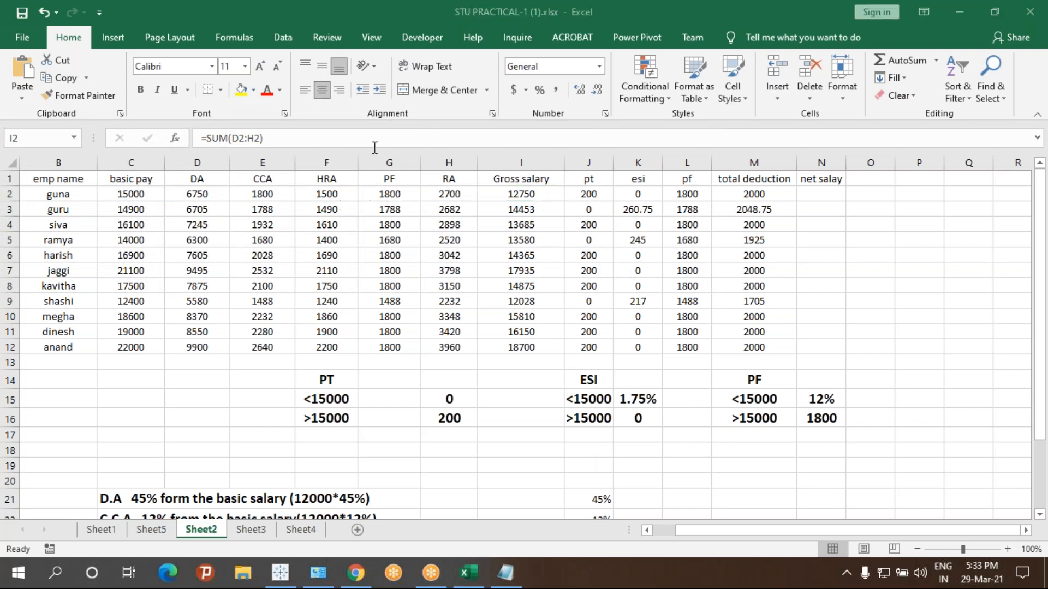
- Delete the CCA column from the payroll table
{"action": "left_click", "coordinate": [389, 163]}
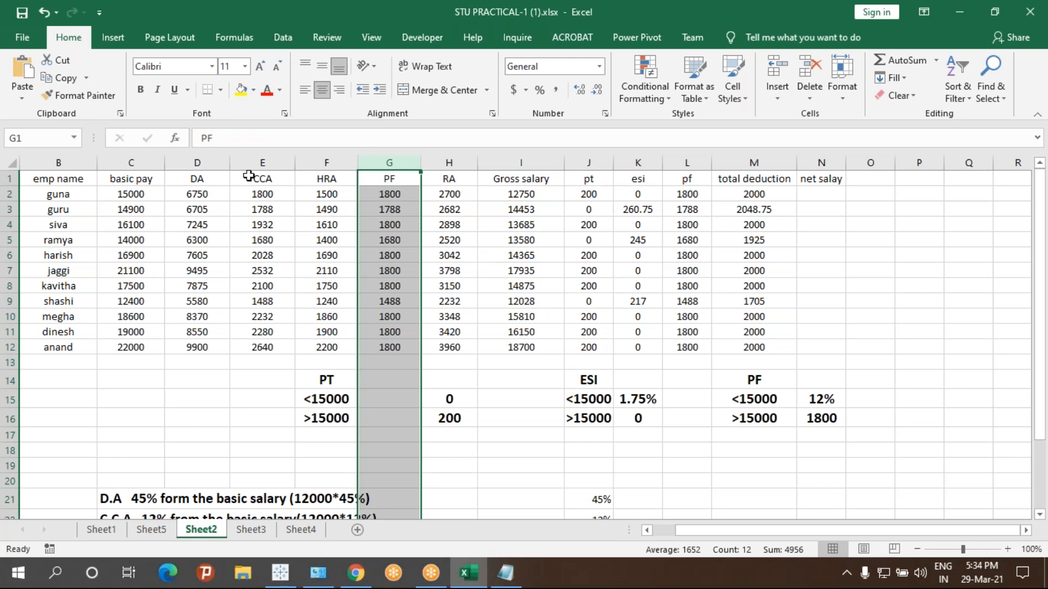
{"action": "scroll", "coordinate": [262, 183], "scroll_direction": "down", "scroll_amount": 4}
{"action": "scroll", "coordinate": [275, 186], "scroll_direction": "up", "scroll_amount": 1}
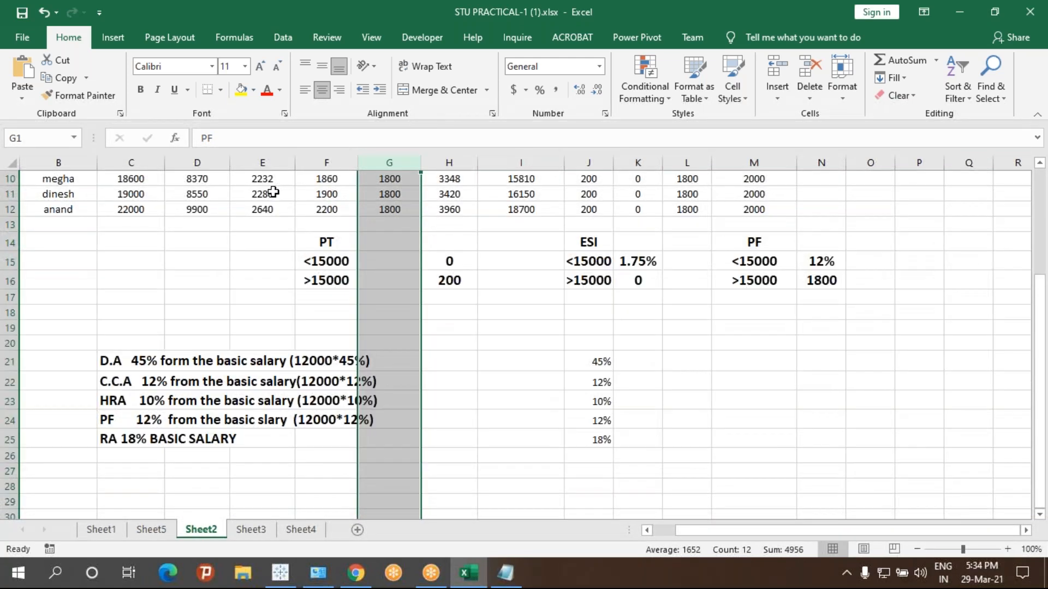
{"action": "scroll", "coordinate": [276, 190], "scroll_direction": "up", "scroll_amount": 3}
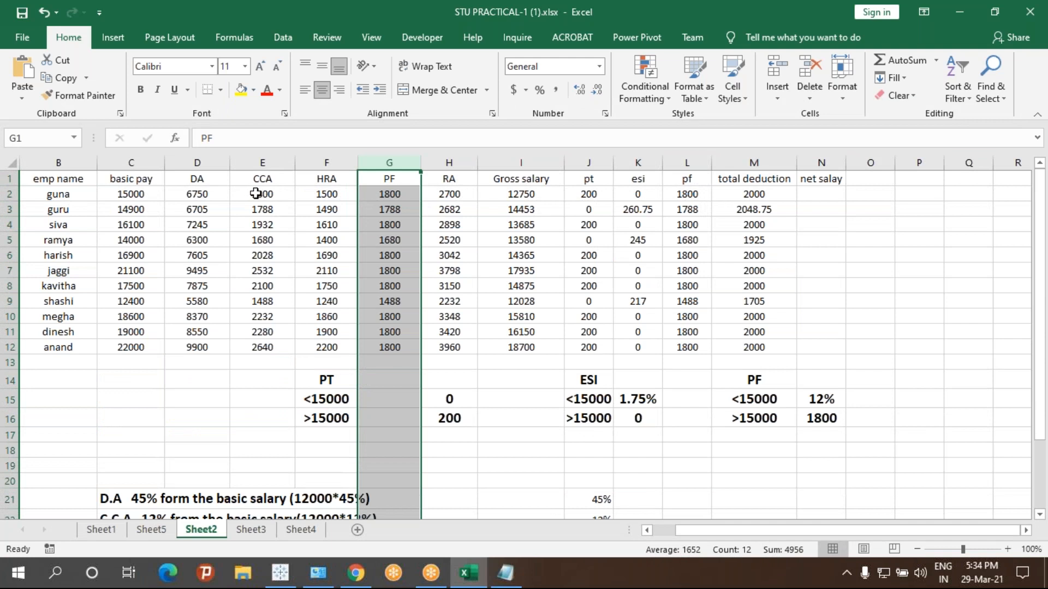
{"action": "left_click", "coordinate": [262, 163]}
{"action": "right_click", "coordinate": [272, 163]}
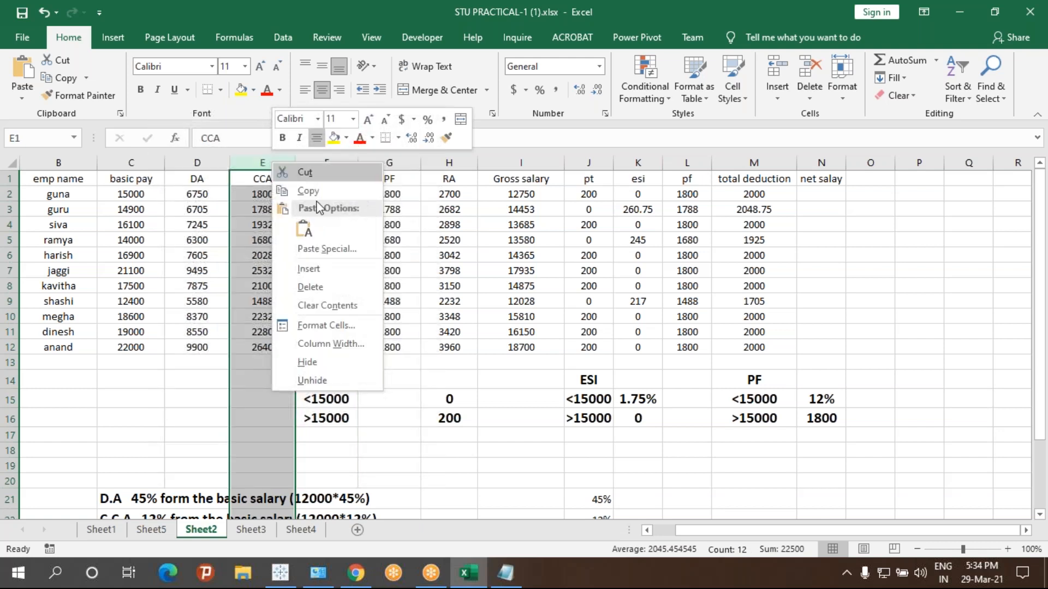
{"action": "left_click", "coordinate": [327, 286]}
- Delete the HRA column from the payroll table
{"action": "right_click", "coordinate": [268, 155]}
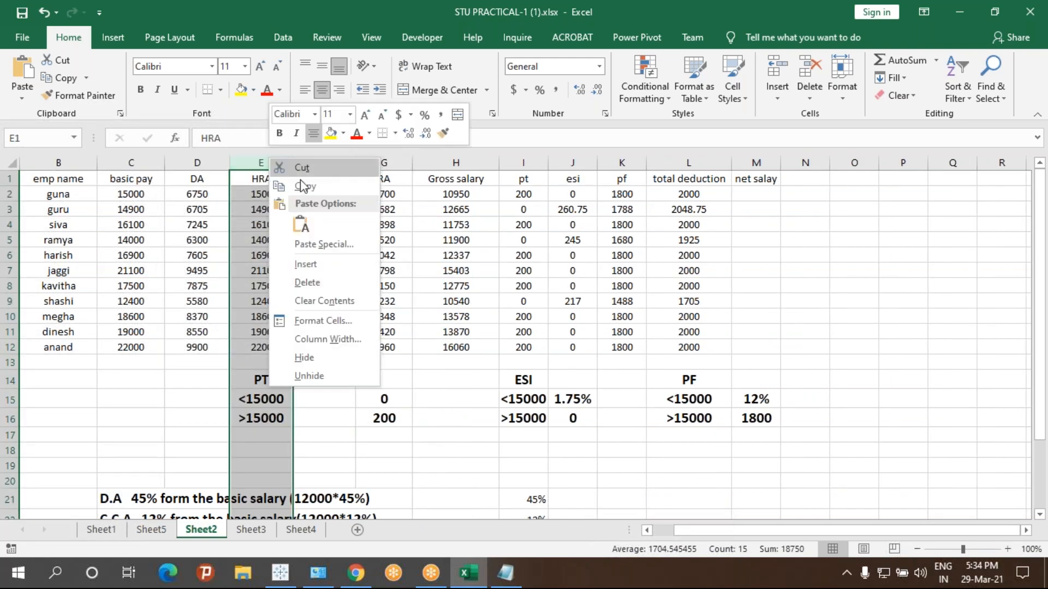
{"action": "left_click", "coordinate": [203, 403]}
{"action": "scroll", "coordinate": [204, 403], "scroll_direction": "down", "scroll_amount": 4}
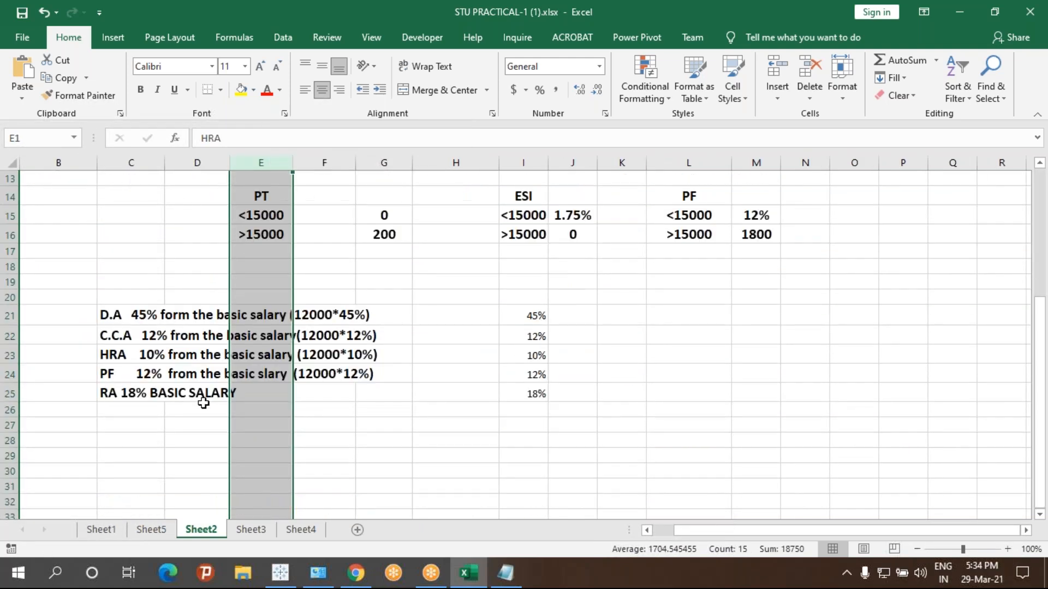
{"action": "scroll", "coordinate": [204, 403], "scroll_direction": "up", "scroll_amount": 4}
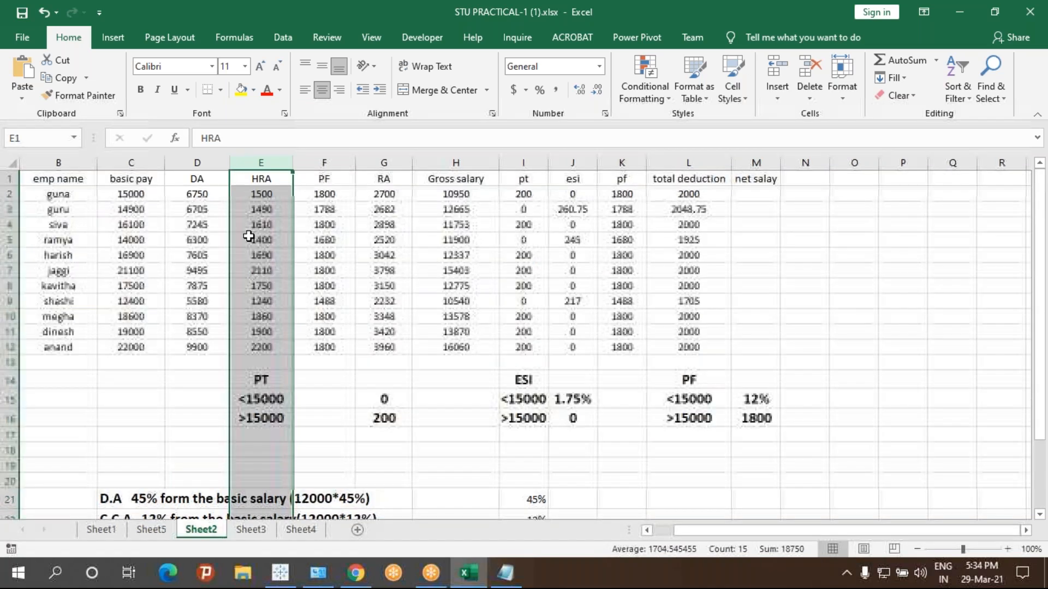
{"action": "right_click", "coordinate": [282, 164]}
{"action": "left_click", "coordinate": [314, 285]}
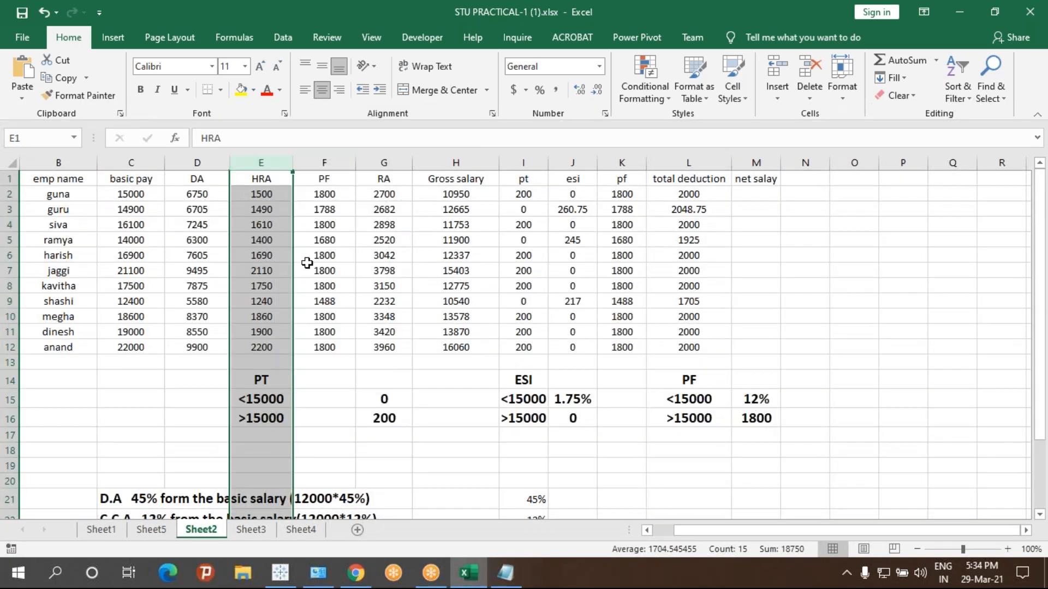
{"action": "left_click", "coordinate": [220, 180]}
{"action": "left_click", "coordinate": [273, 181]}
{"action": "left_click", "coordinate": [300, 191]}
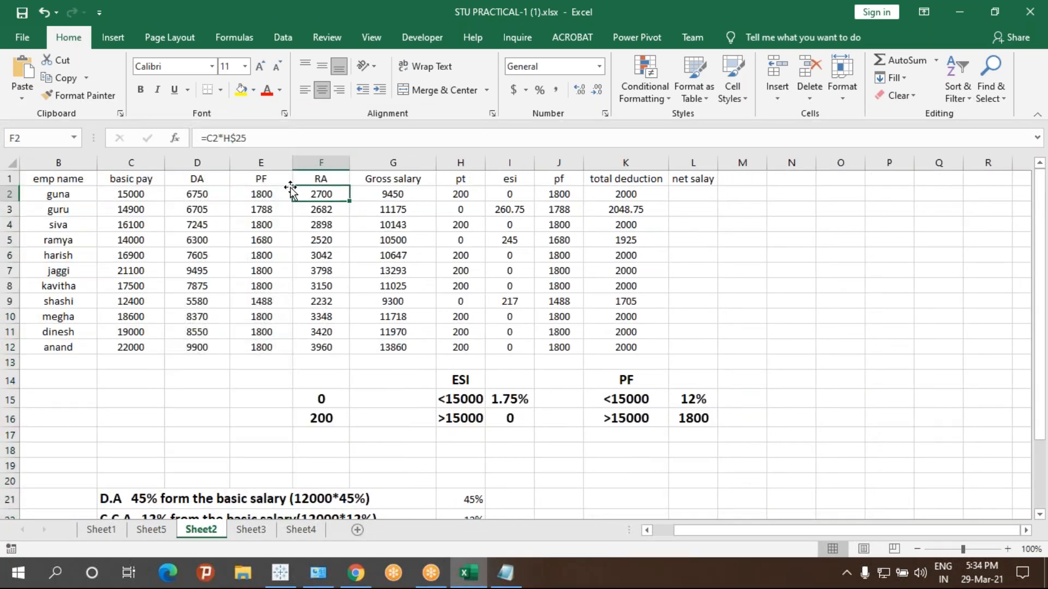
- Close the STU PRACTICAL-1 (1).xlsx workbook without saving its changes
{"action": "left_click", "coordinate": [277, 164]}
{"action": "left_click", "coordinate": [1030, 12]}
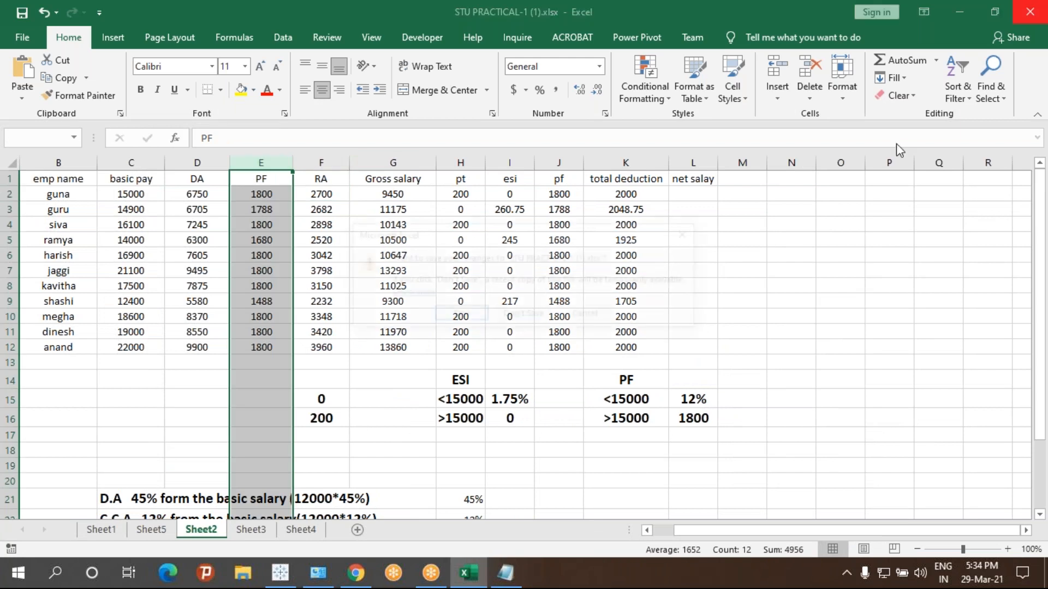
{"action": "left_click", "coordinate": [524, 315]}
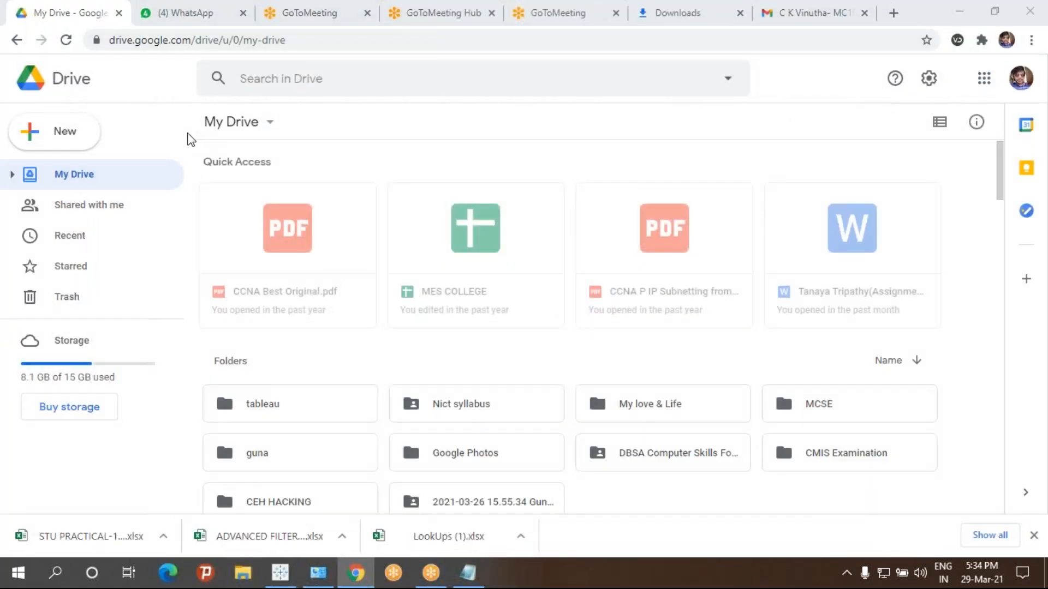
- Switch to File Explorer and open STU PRACTICAL-1.xlsx from the Downloads folder
{"action": "key", "text": "super+e"}
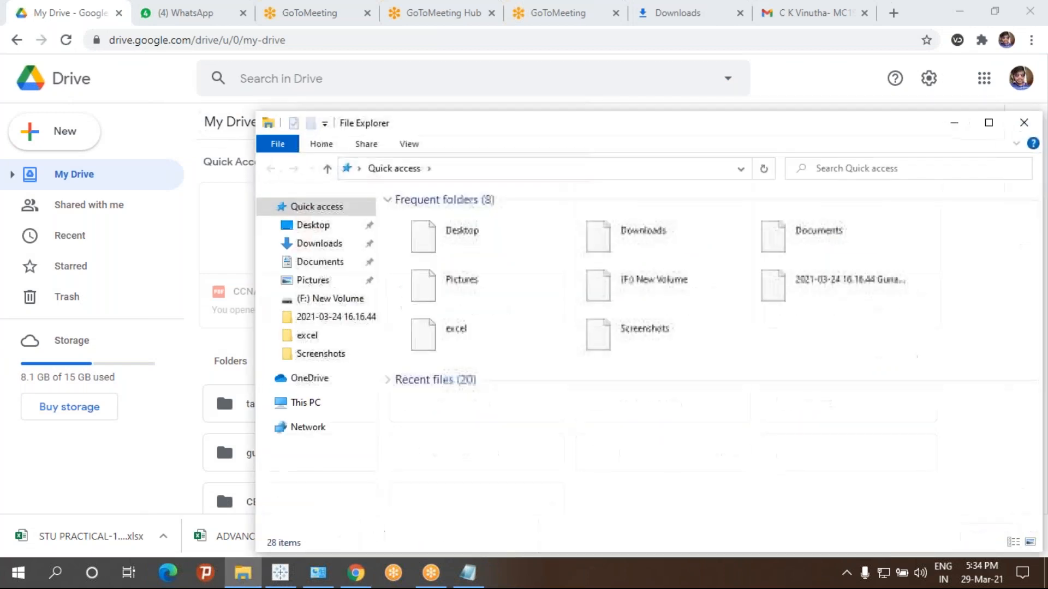
{"action": "left_click", "coordinate": [320, 245]}
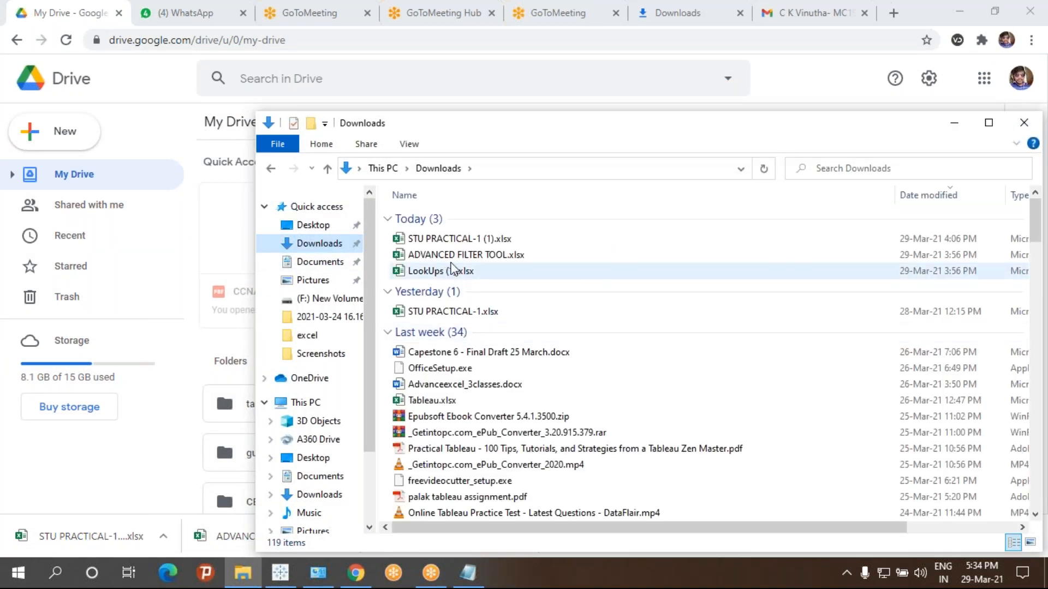
{"action": "left_click_drag", "start_coordinate": [407, 117], "coordinate": [238, 46]}
{"action": "left_click", "coordinate": [319, 246]}
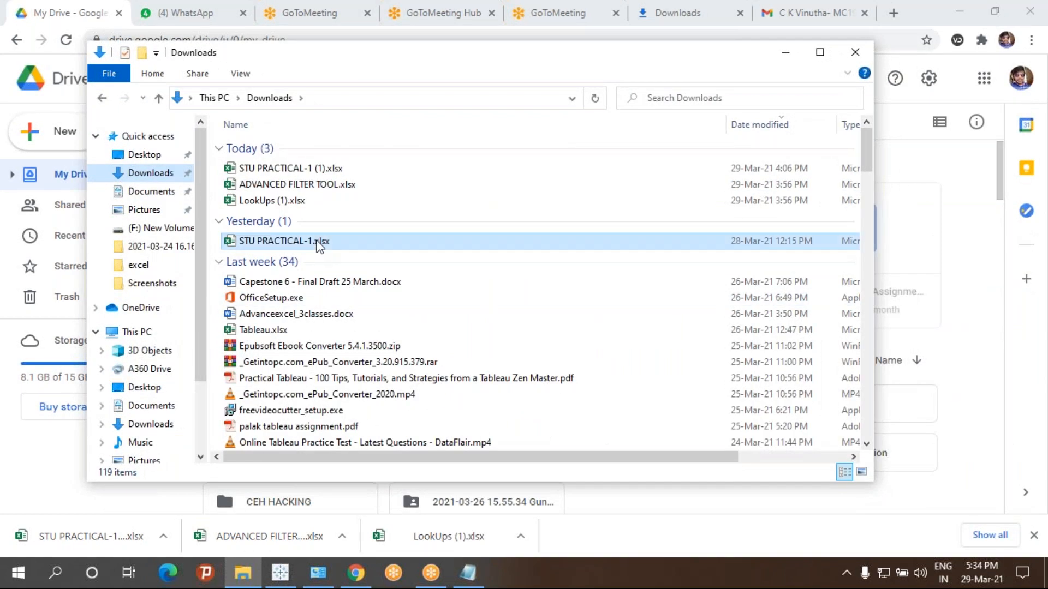
{"action": "double_click", "coordinate": [317, 242]}
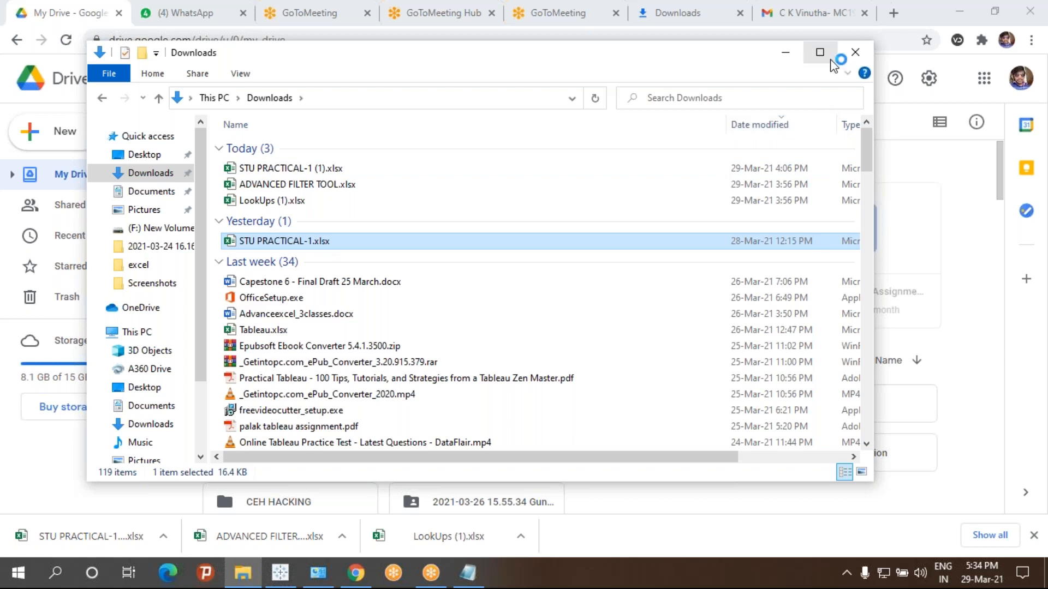
- Clear the File Explorer, browser and Notepad windows away and show Sheet2 of the STU PRACTICAL-1.xlsx workbook in Excel
{"action": "left_click", "coordinate": [791, 59]}
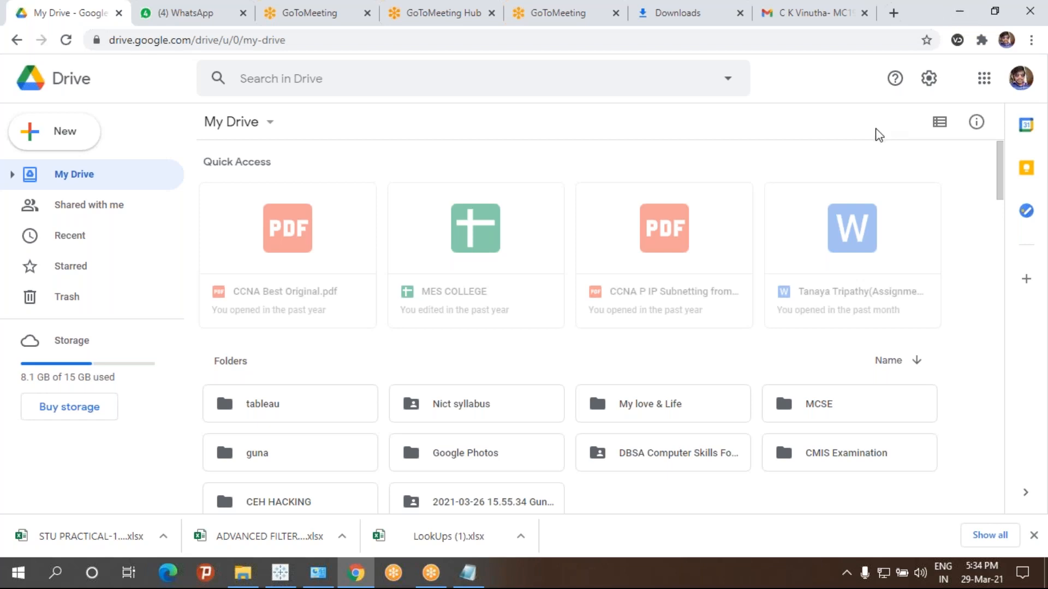
{"action": "left_click", "coordinate": [959, 12]}
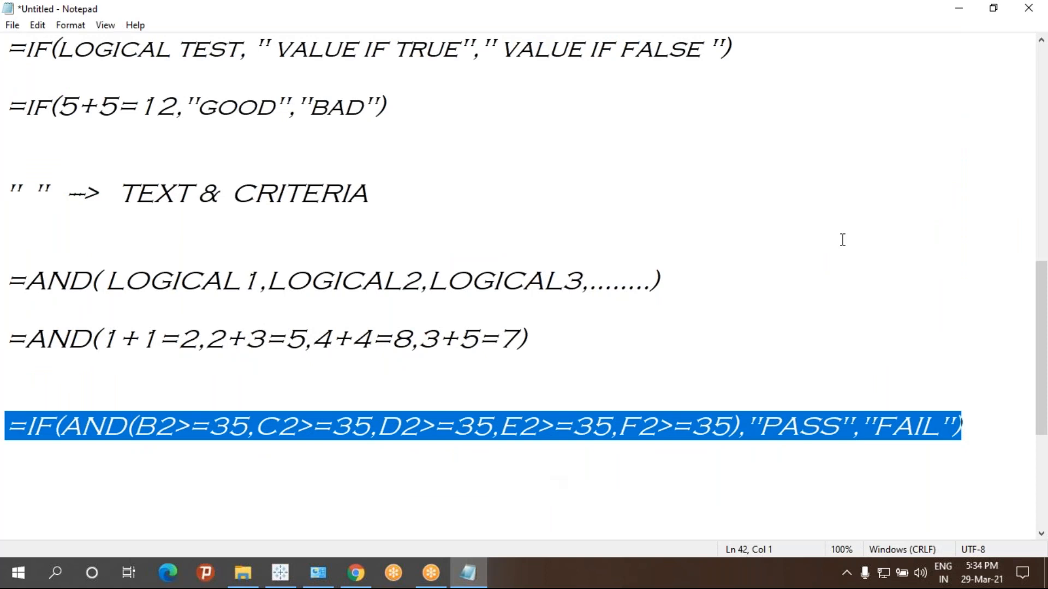
{"action": "left_click", "coordinate": [842, 240]}
{"action": "left_click", "coordinate": [958, 12]}
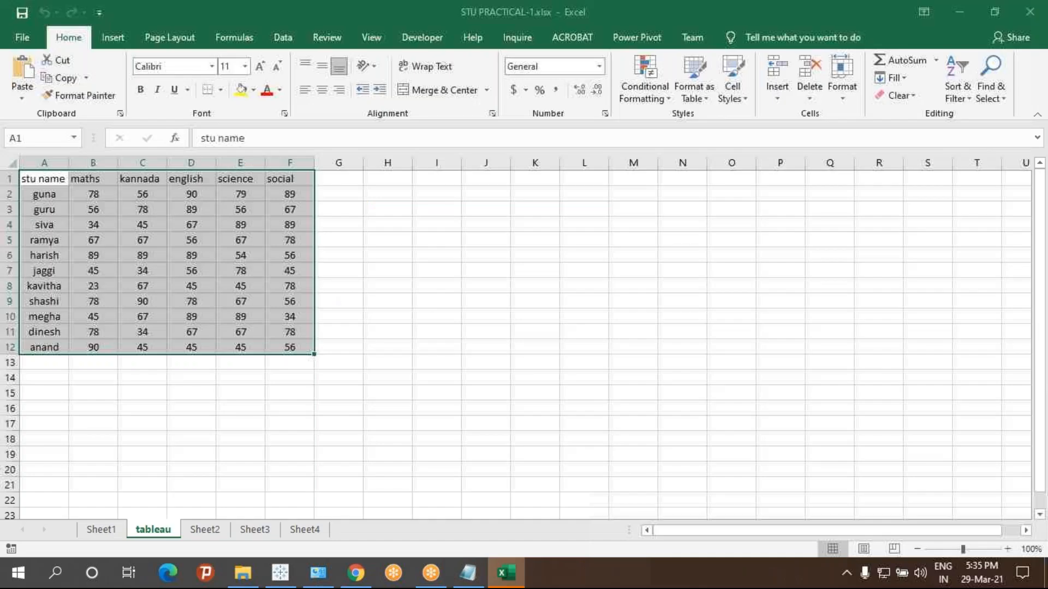
{"action": "left_click", "coordinate": [204, 529]}
{"action": "scroll", "coordinate": [328, 192], "scroll_direction": "up", "scroll_amount": 4}
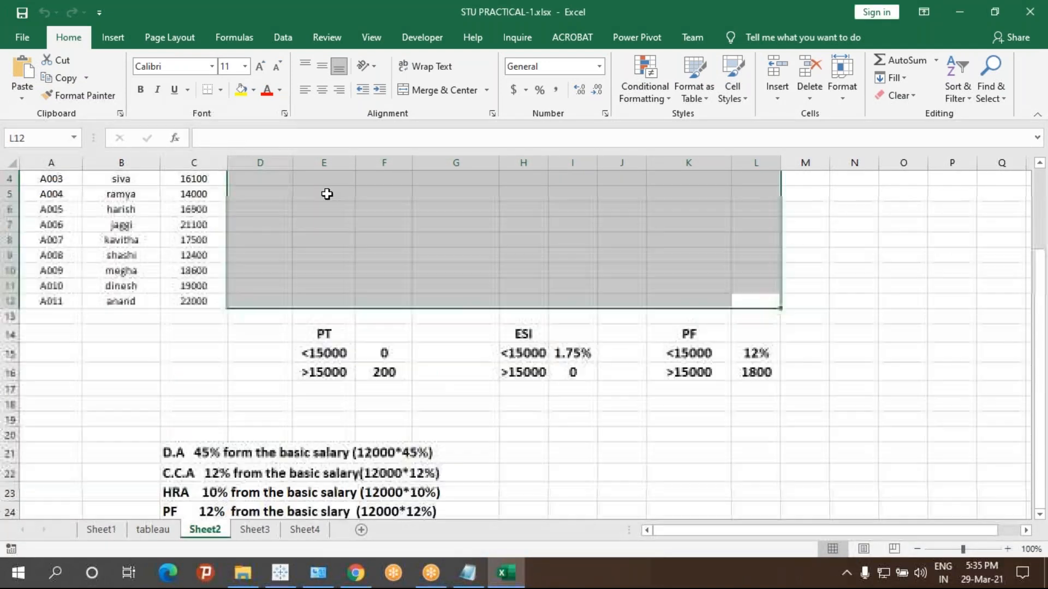
- Calculate DA in D2 as 45% of basic pay with =C2*45% and fill the formula to D12
{"action": "left_click", "coordinate": [266, 191]}
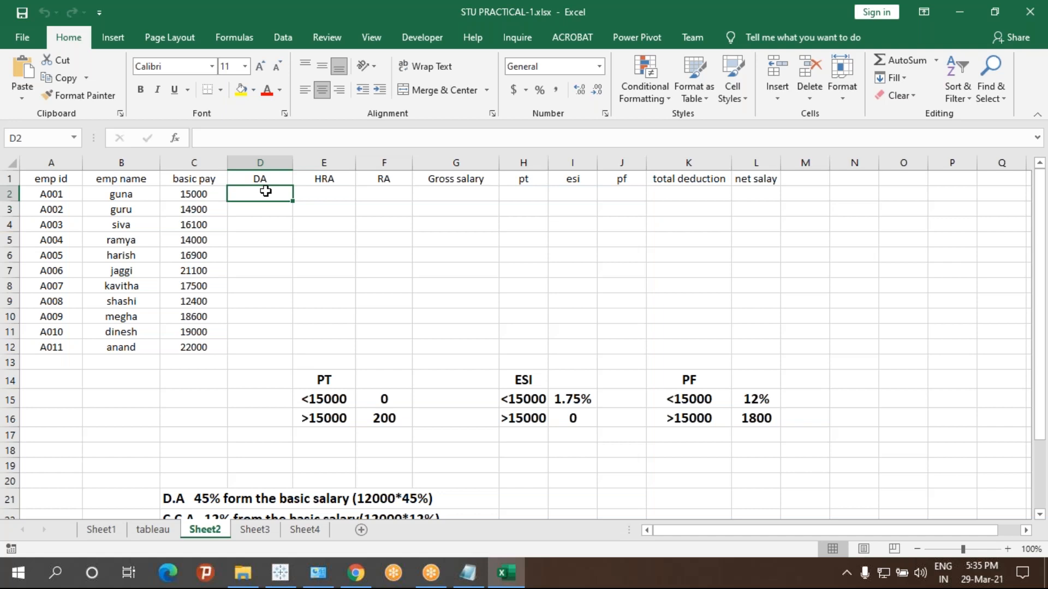
{"action": "type", "text": "="}
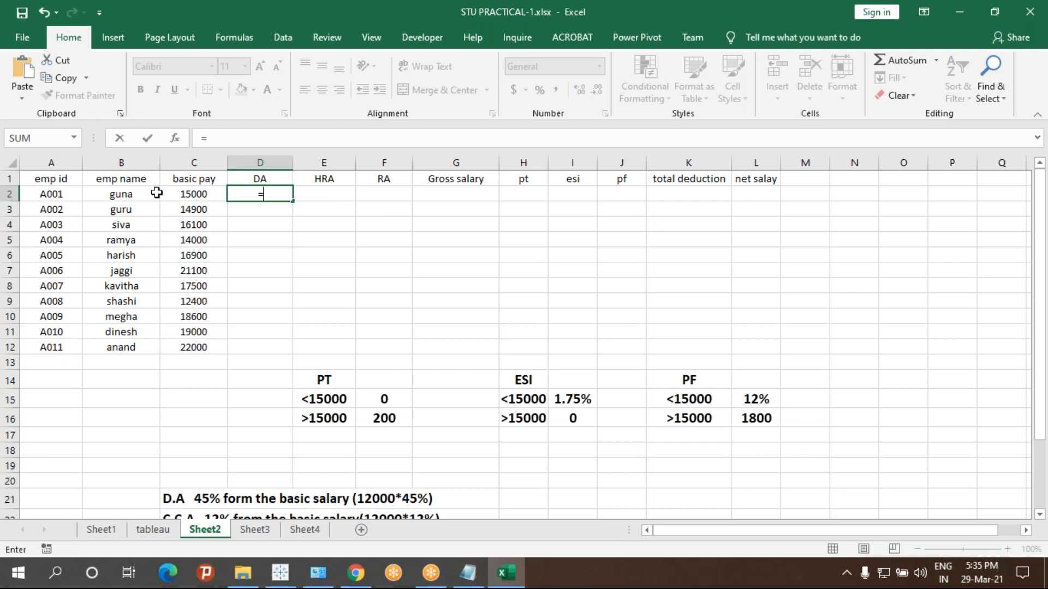
{"action": "left_click", "coordinate": [177, 195]}
{"action": "type", "text": "*"}
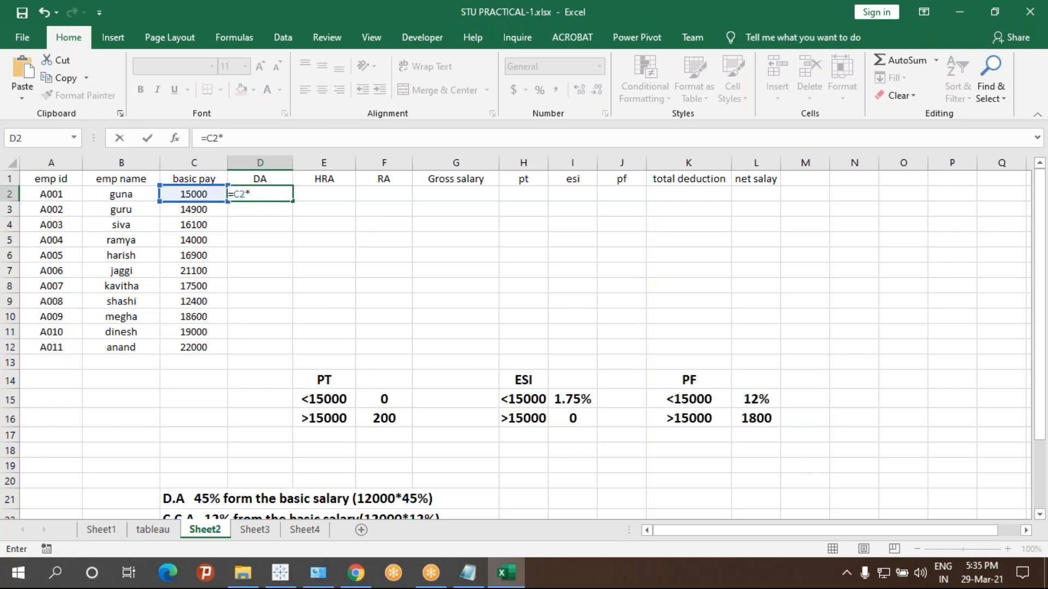
{"action": "key", "text": "Return"}
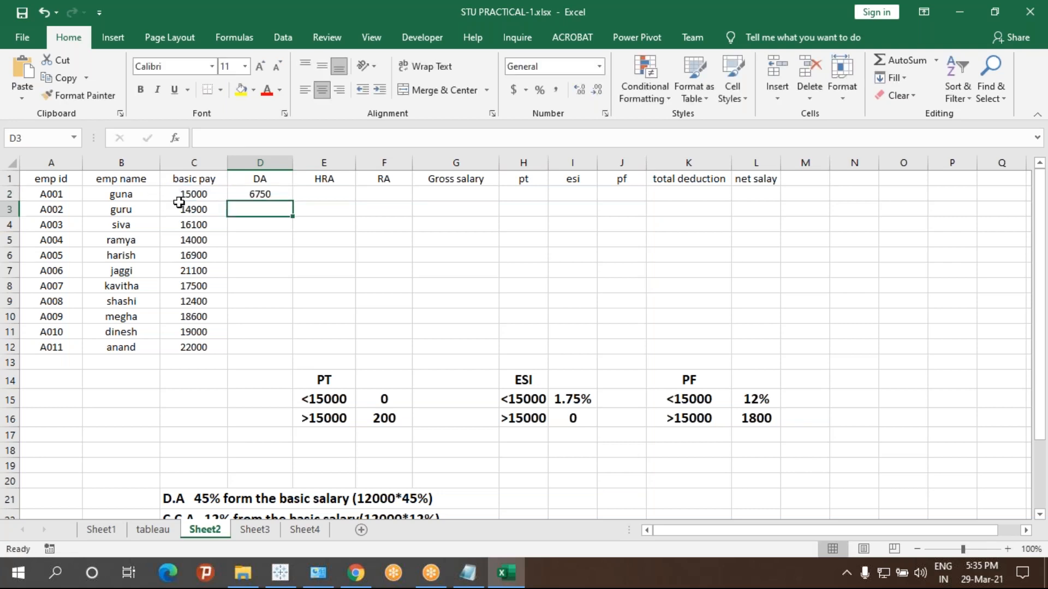
{"action": "left_click", "coordinate": [260, 195]}
{"action": "left_click_drag", "start_coordinate": [293, 201], "coordinate": [293, 352]}
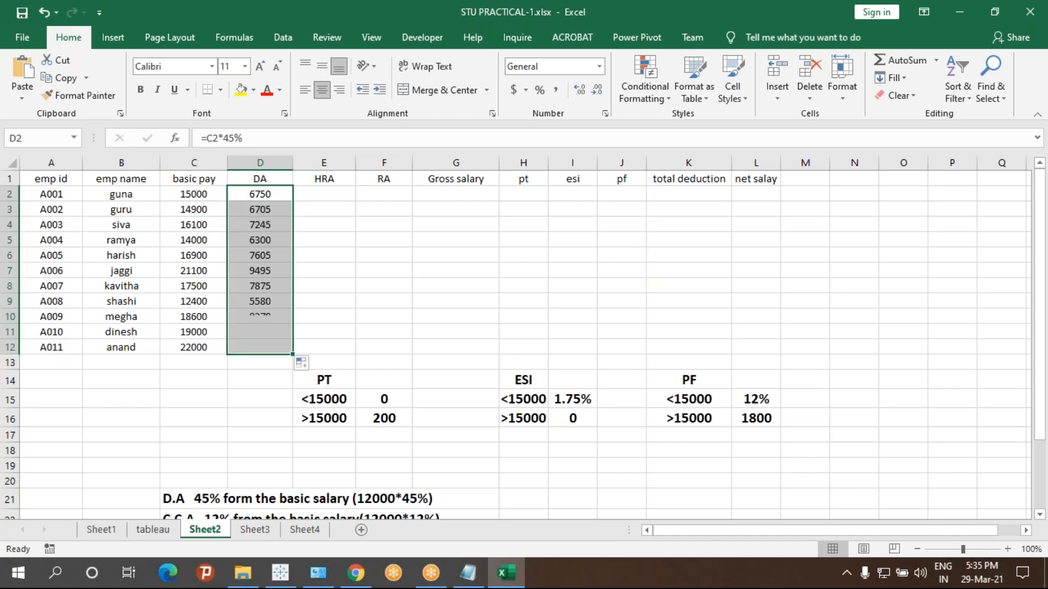
- Calculate HRA in E2 as 10% of basic pay with =C2*10% and fill the formula through row 12
{"action": "left_click", "coordinate": [333, 196]}
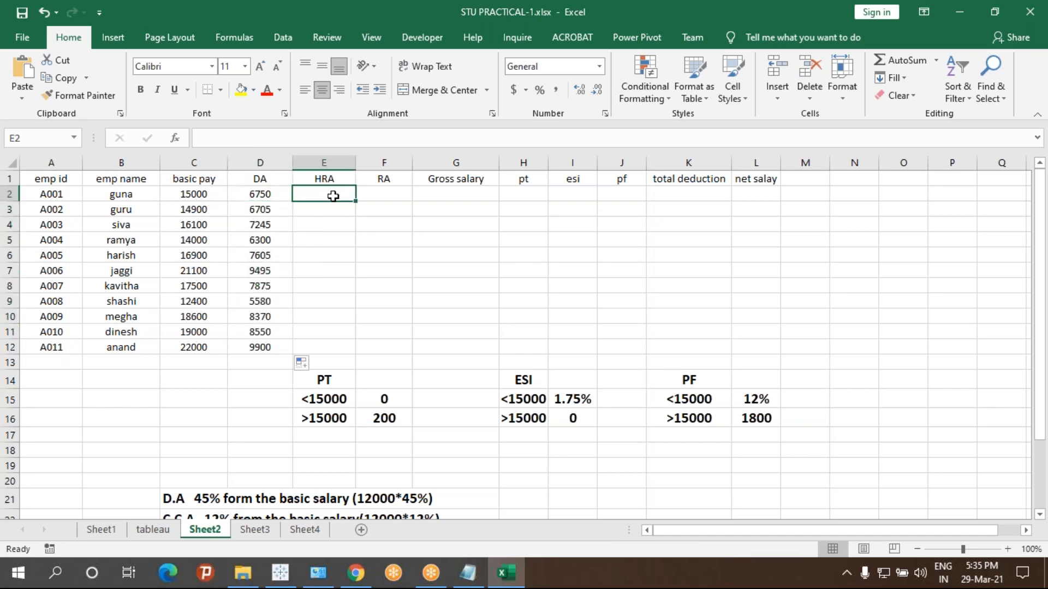
{"action": "type", "text": "="}
{"action": "scroll", "coordinate": [335, 265], "scroll_direction": "down", "scroll_amount": 3}
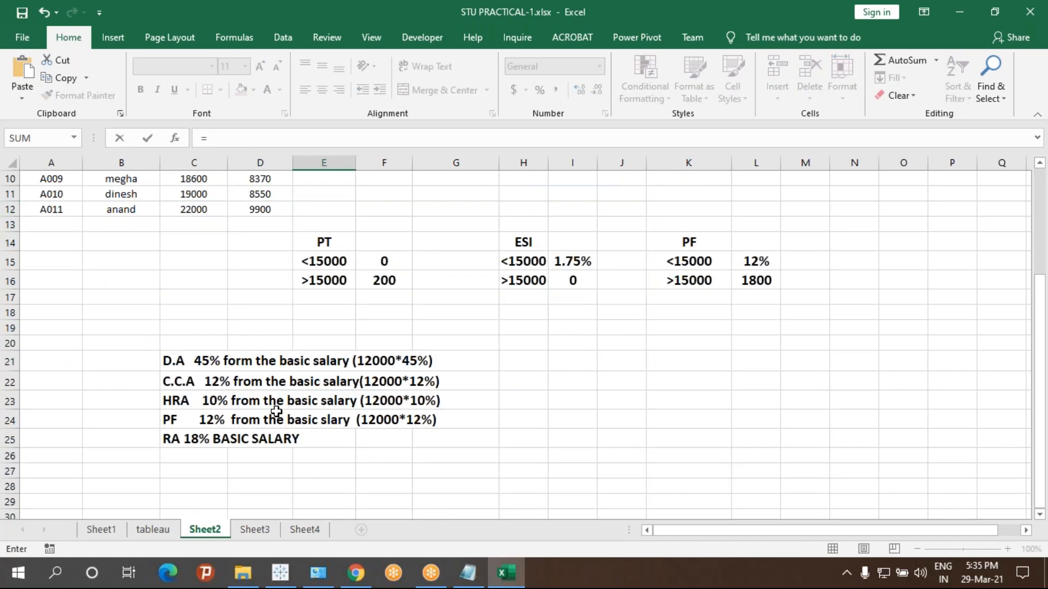
{"action": "scroll", "coordinate": [275, 414], "scroll_direction": "up", "scroll_amount": 3}
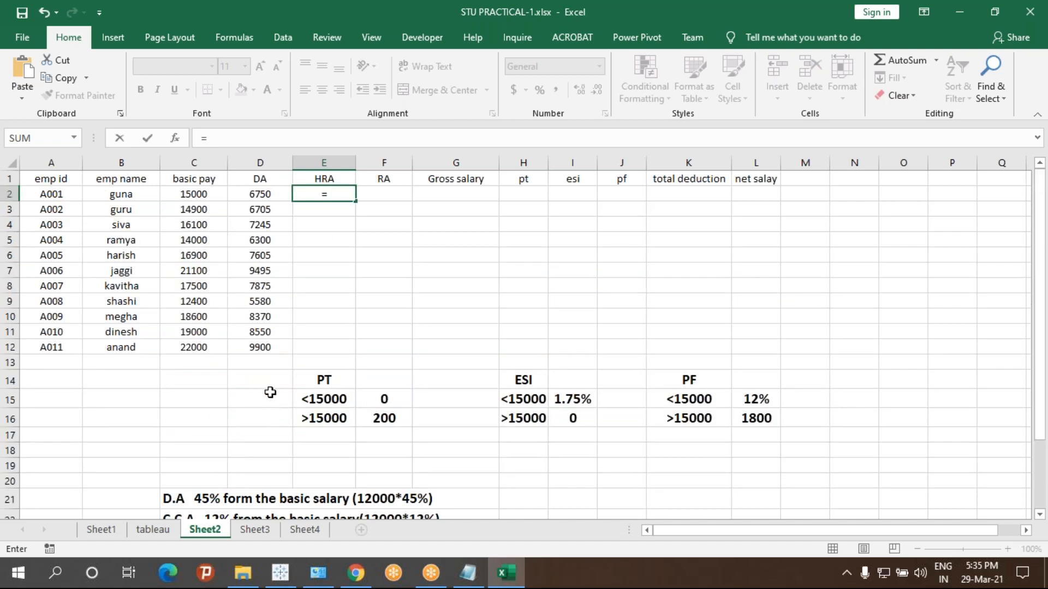
{"action": "left_click", "coordinate": [194, 196]}
{"action": "type", "text": "*10"}
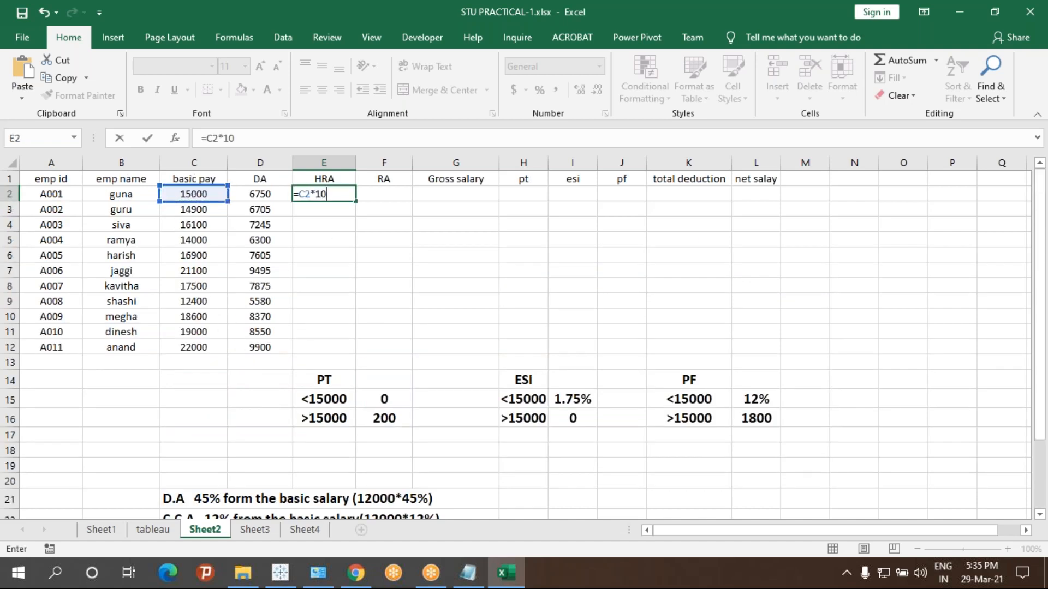
{"action": "key", "text": "Return"}
{"action": "left_click", "coordinate": [325, 195]}
{"action": "double_click", "coordinate": [356, 201]}
- Calculate RA in F2 as 18% of basic pay with =C2*18% and fill the formula through row 12
{"action": "left_click", "coordinate": [383, 192]}
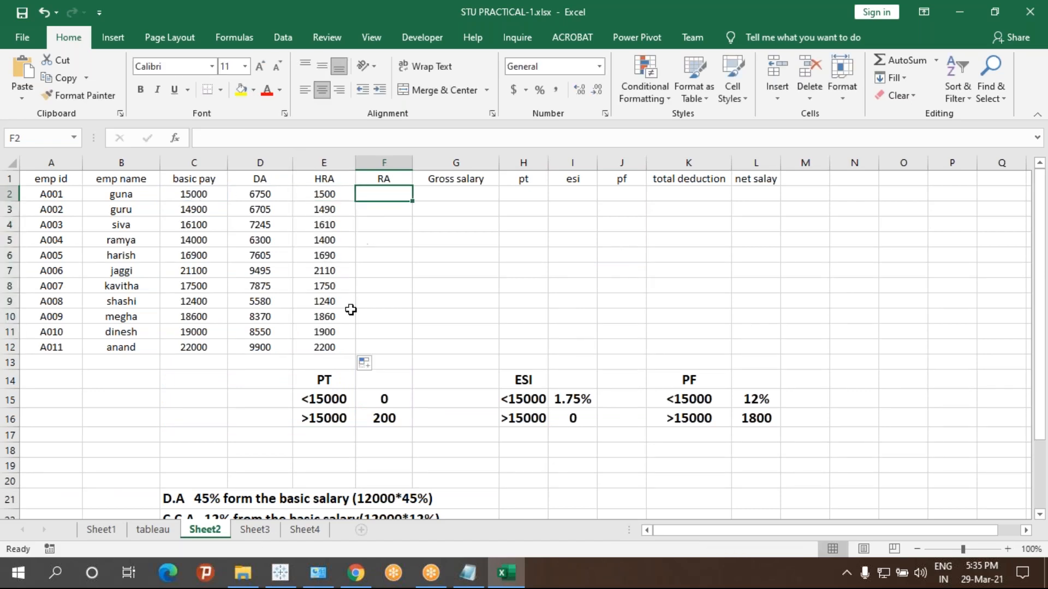
{"action": "scroll", "coordinate": [349, 306], "scroll_direction": "down", "scroll_amount": 4}
{"action": "left_click", "coordinate": [196, 391]}
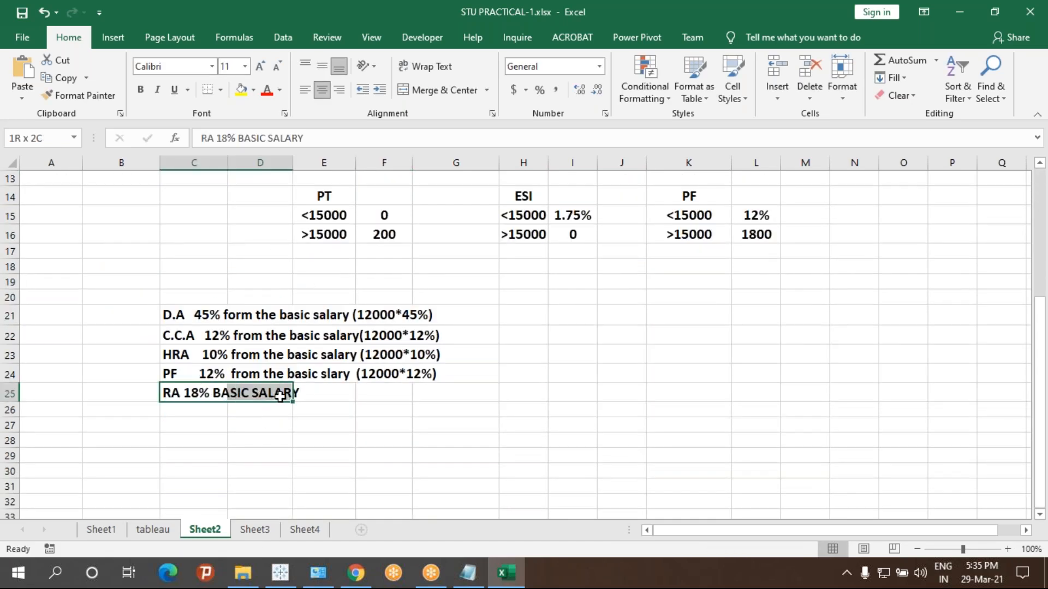
{"action": "scroll", "coordinate": [273, 395], "scroll_direction": "up", "scroll_amount": 4}
{"action": "left_click", "coordinate": [378, 195]}
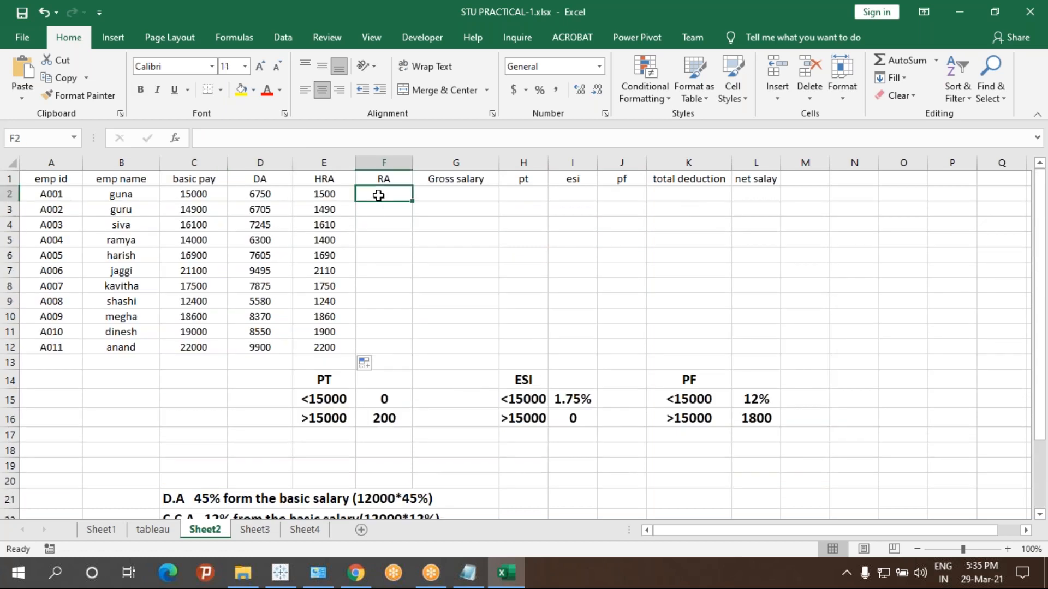
{"action": "type", "text": "="}
{"action": "left_click", "coordinate": [189, 190]}
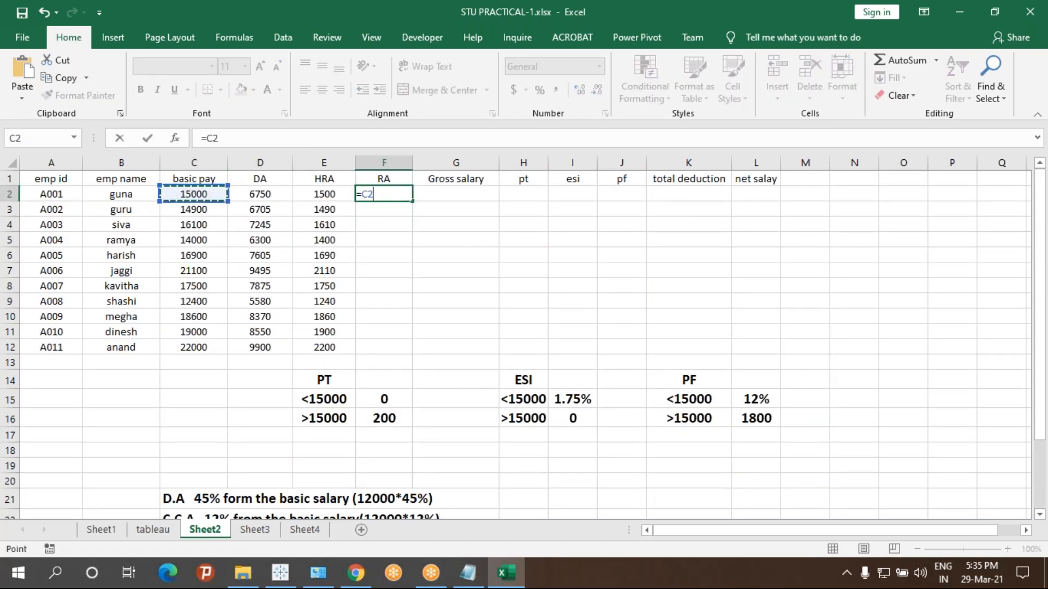
{"action": "type", "text": "*18%"}
{"action": "key", "text": "ctrl+Return"}
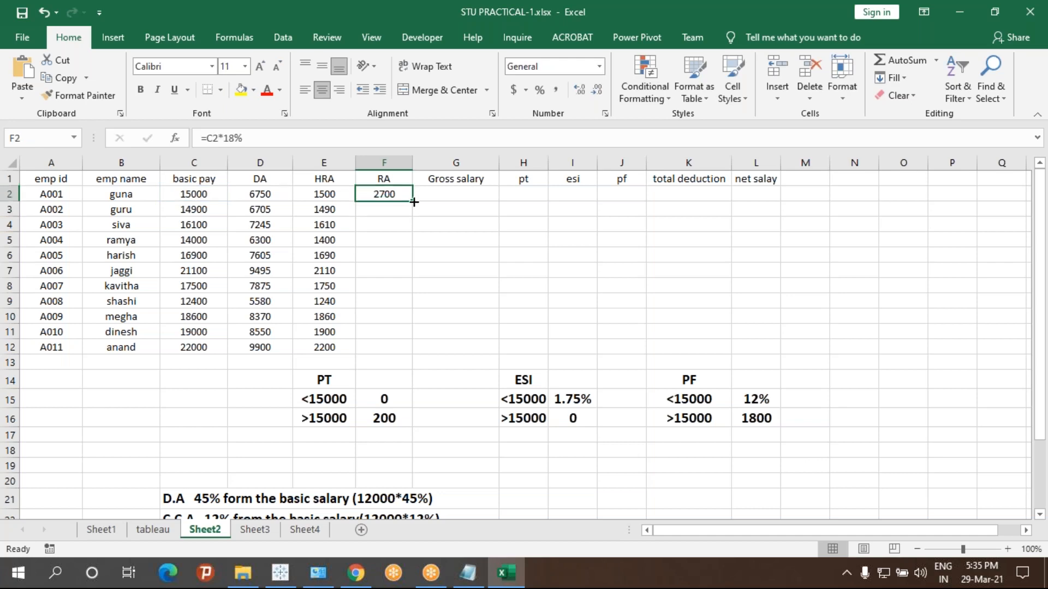
{"action": "double_click", "coordinate": [414, 201]}
- Calculate the gross salary in G2 with =SUM(C2:F2) and fill the formula through row 12
{"action": "left_click_drag", "start_coordinate": [384, 196], "coordinate": [278, 340]}
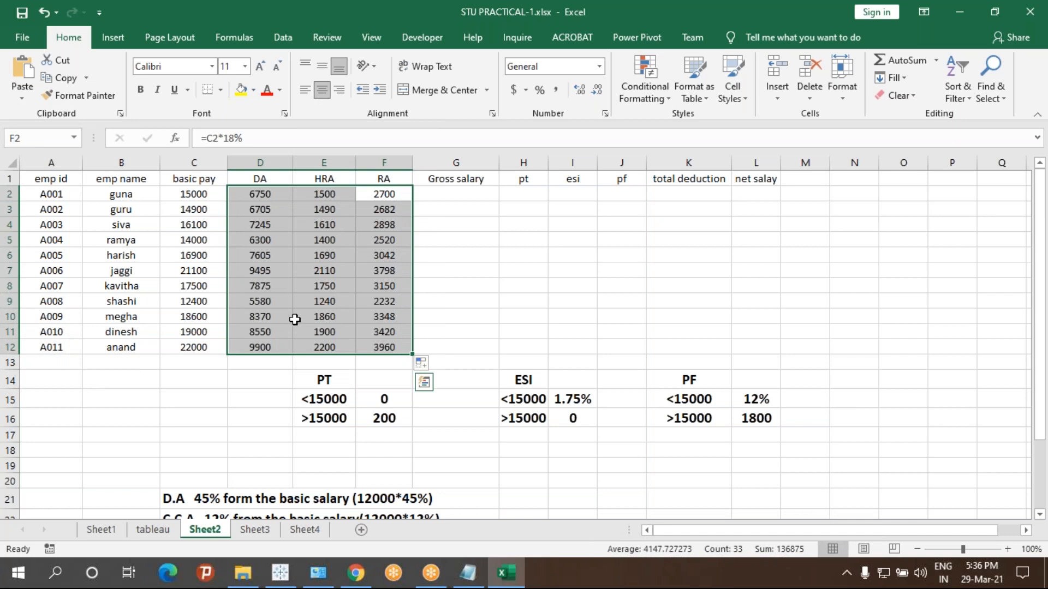
{"action": "left_click", "coordinate": [458, 192]}
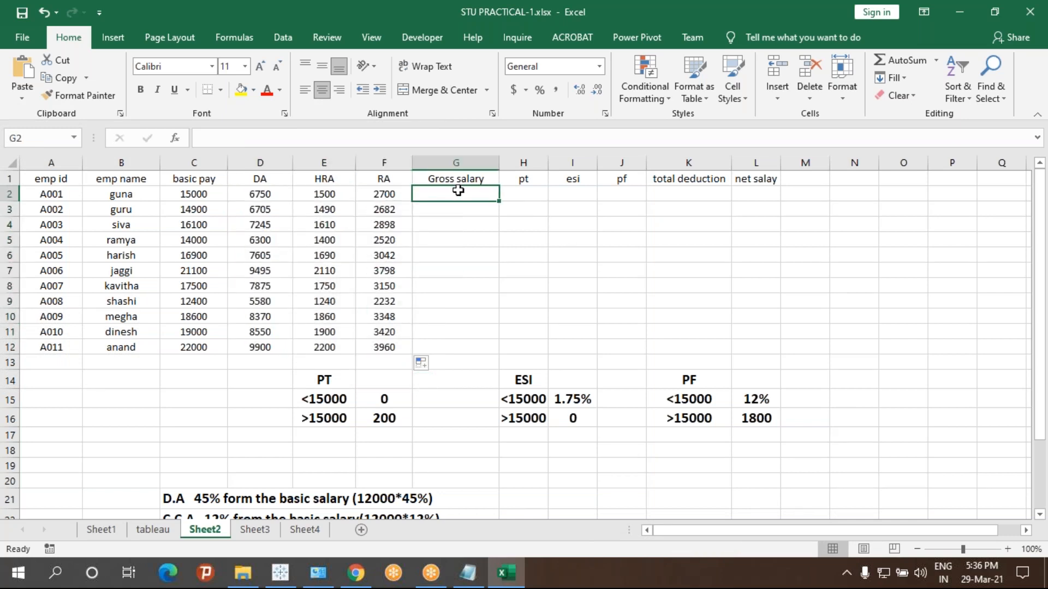
{"action": "type", "text": "="}
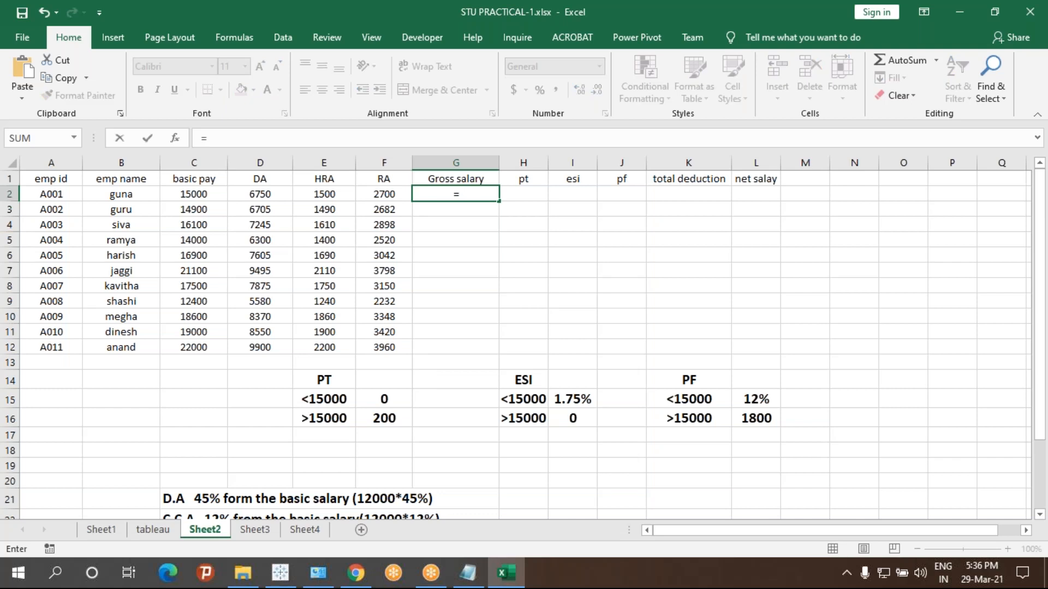
{"action": "type", "text": "SUM("}
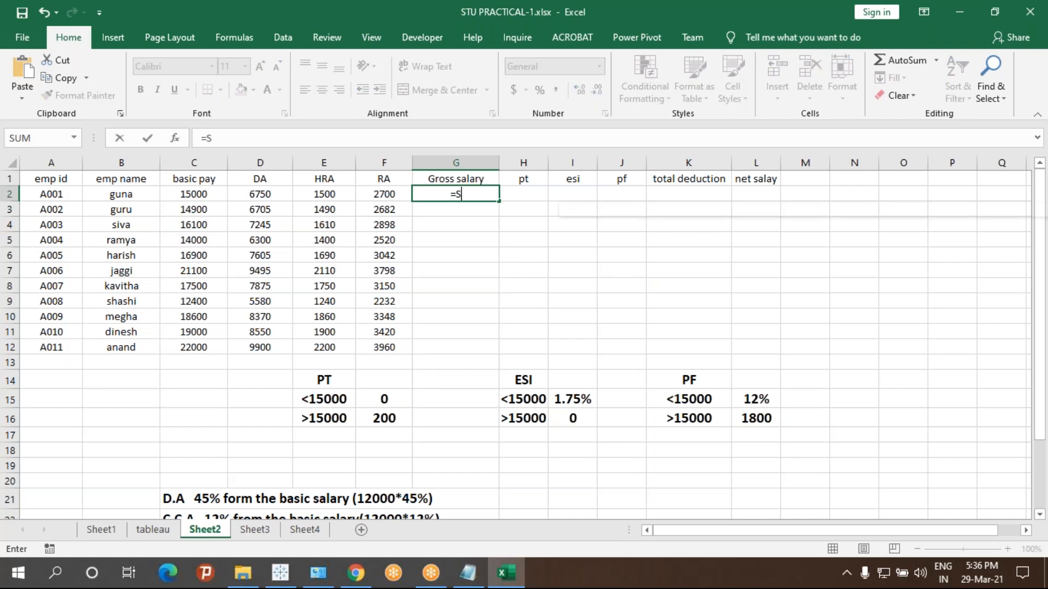
{"action": "left_click_drag", "start_coordinate": [183, 195], "coordinate": [401, 195]}
{"action": "type", "text": ")"}
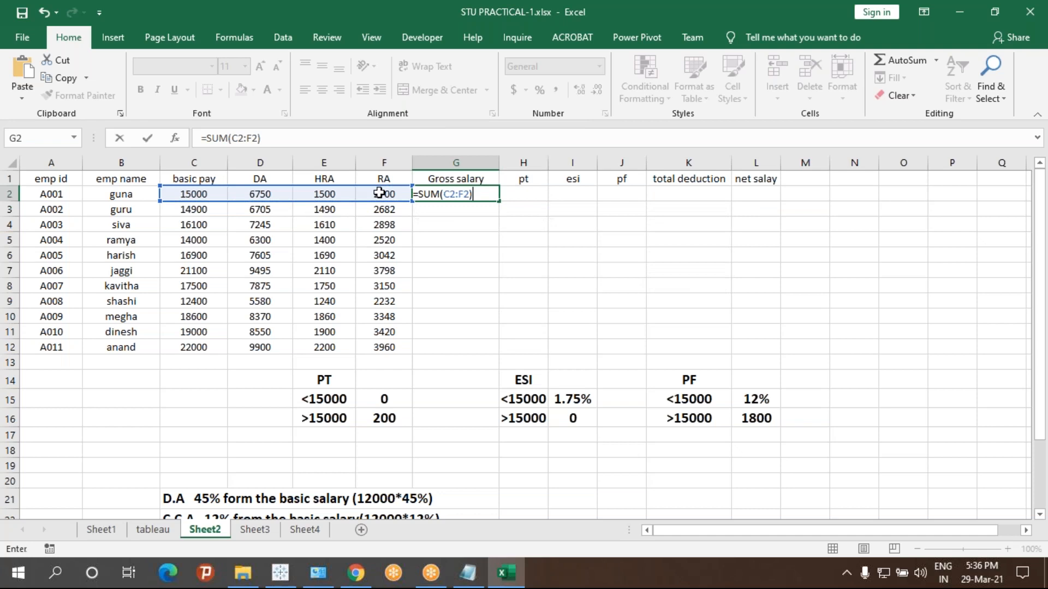
{"action": "key", "text": "Return"}
{"action": "left_click", "coordinate": [491, 195]}
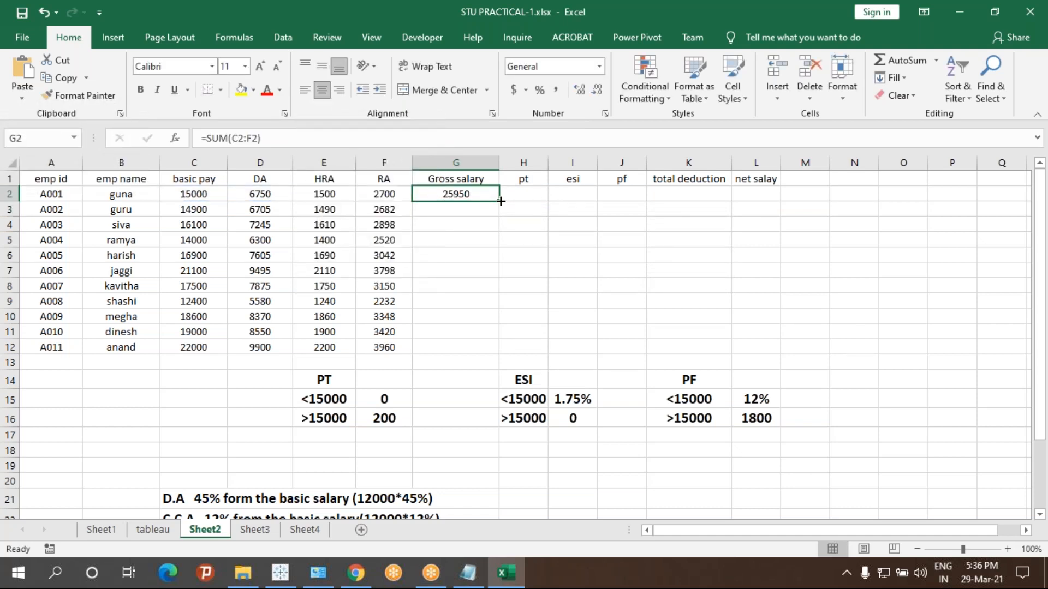
{"action": "double_click", "coordinate": [498, 201]}
- Examine the PT slab values and how the pt, esi and pf columns relate to total deduction, gross salary and net salary
{"action": "left_click", "coordinate": [515, 191]}
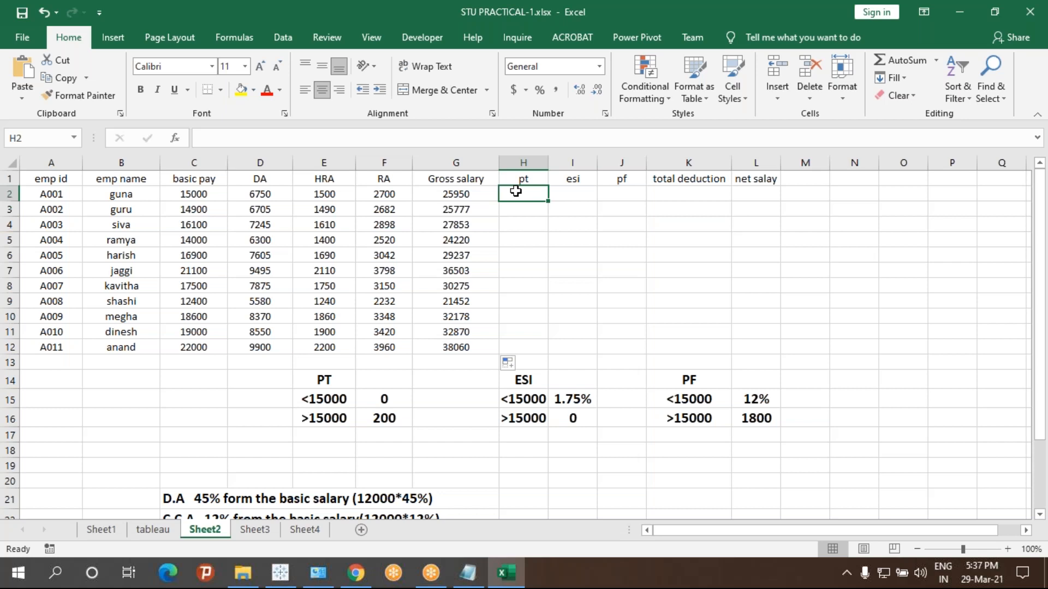
{"action": "left_click", "coordinate": [312, 418]}
{"action": "left_click", "coordinate": [393, 426]}
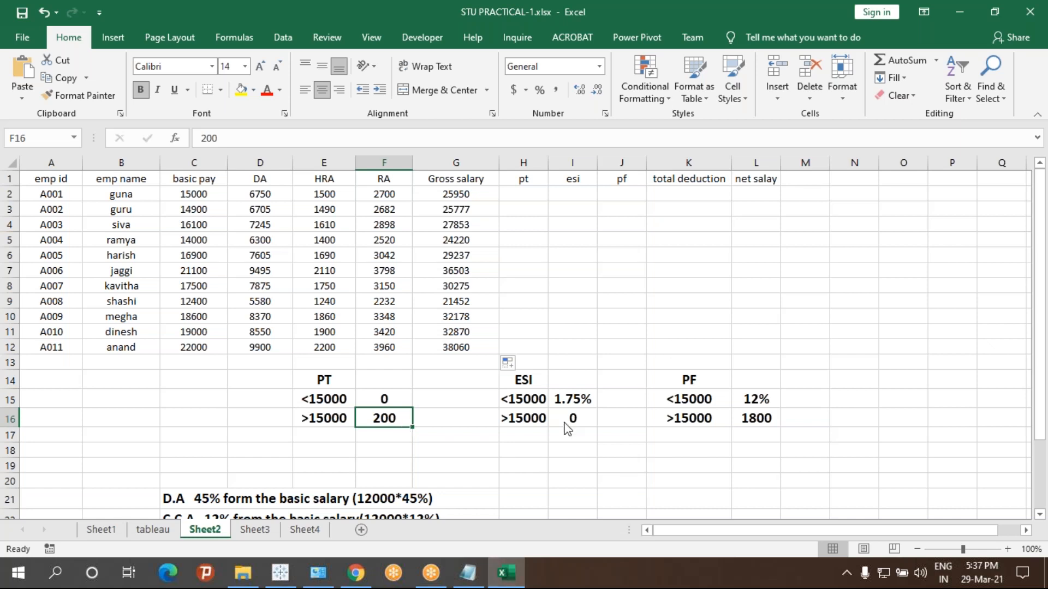
{"action": "left_click", "coordinate": [595, 587]}
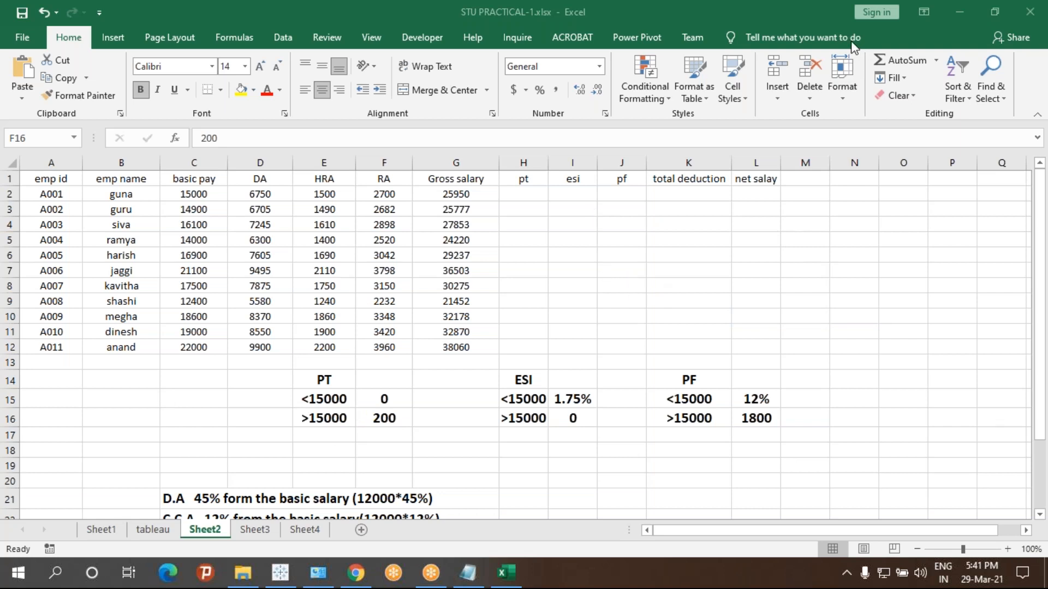
{"action": "left_click", "coordinate": [681, 193]}
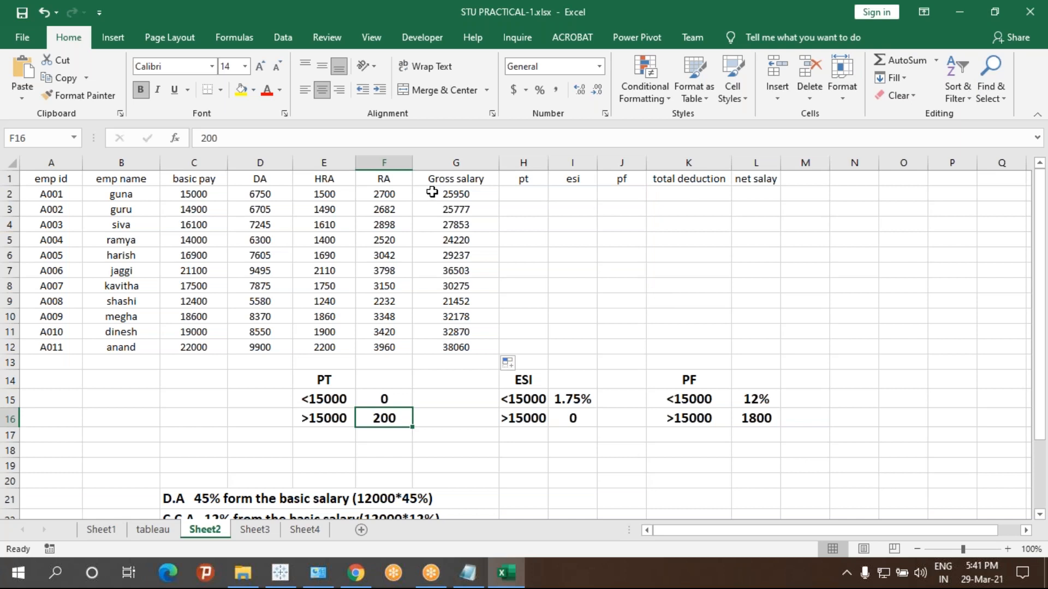
{"action": "left_click_drag", "start_coordinate": [524, 194], "coordinate": [613, 194]}
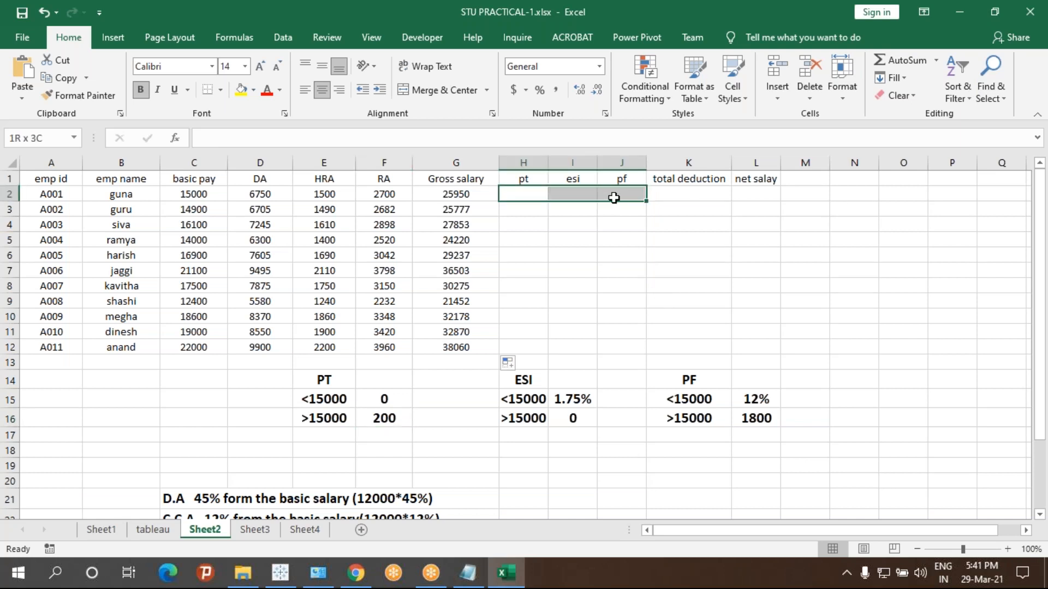
{"action": "left_click", "coordinate": [679, 195]}
{"action": "left_click_drag", "start_coordinate": [526, 195], "coordinate": [611, 347]}
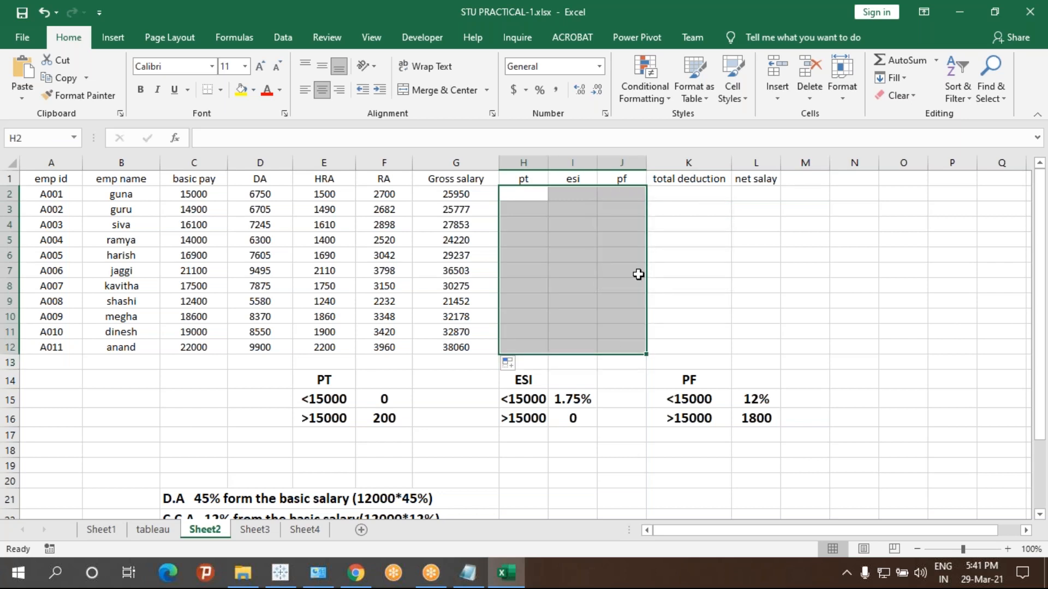
{"action": "left_click_drag", "start_coordinate": [532, 196], "coordinate": [612, 196]}
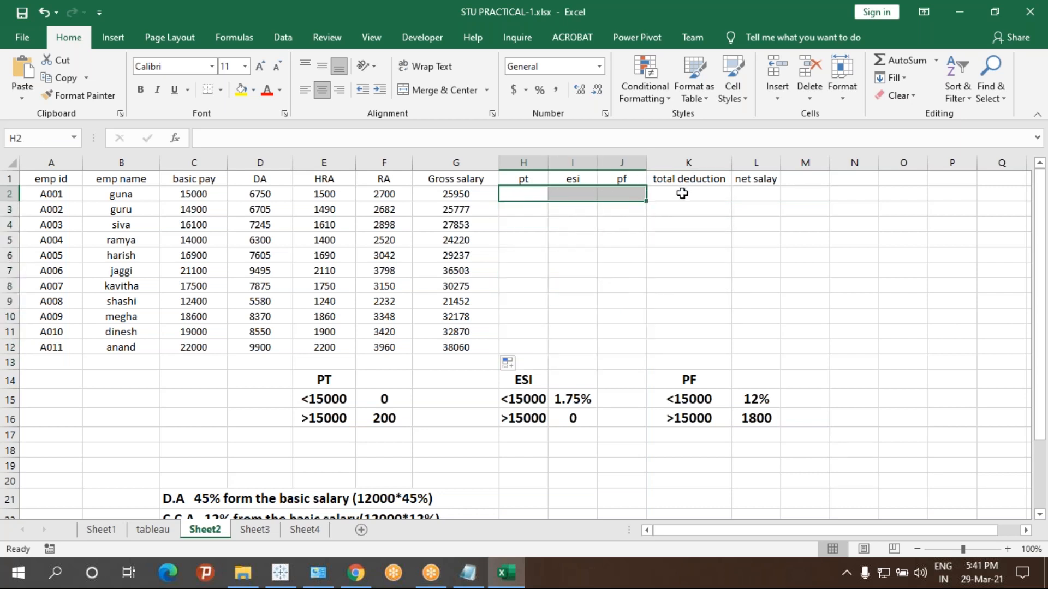
{"action": "left_click", "coordinate": [682, 194]}
{"action": "left_click", "coordinate": [747, 196]}
{"action": "mouse_move", "coordinate": [459, 195]}
{"action": "left_mouse_down"}
{"action": "mouse_move", "coordinate": [484, 328]}
{"action": "mouse_move", "coordinate": [452, 192]}
{"action": "left_mouse_up"}
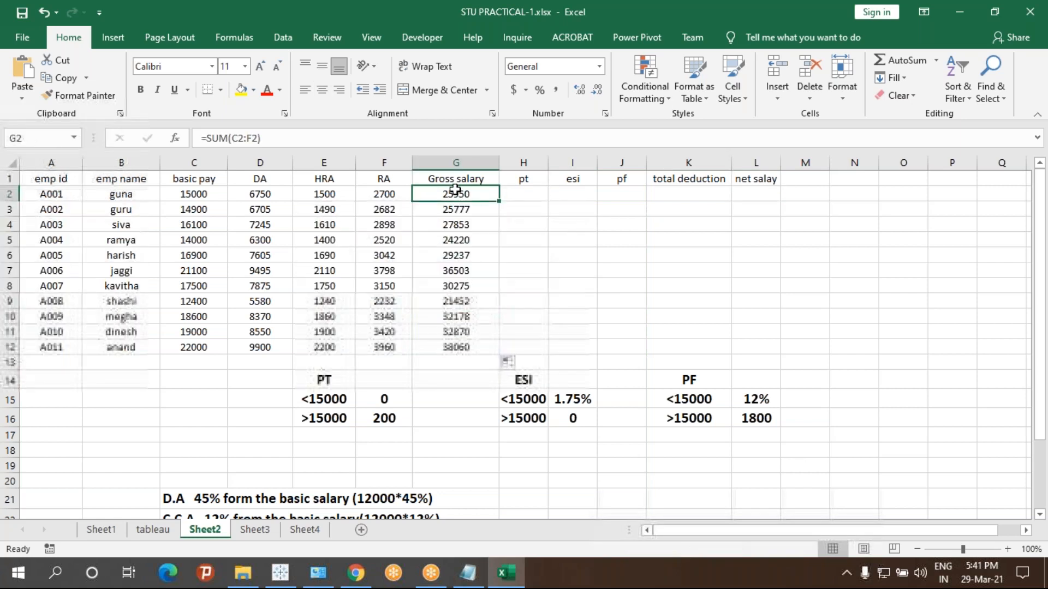
{"action": "left_click", "coordinate": [674, 197]}
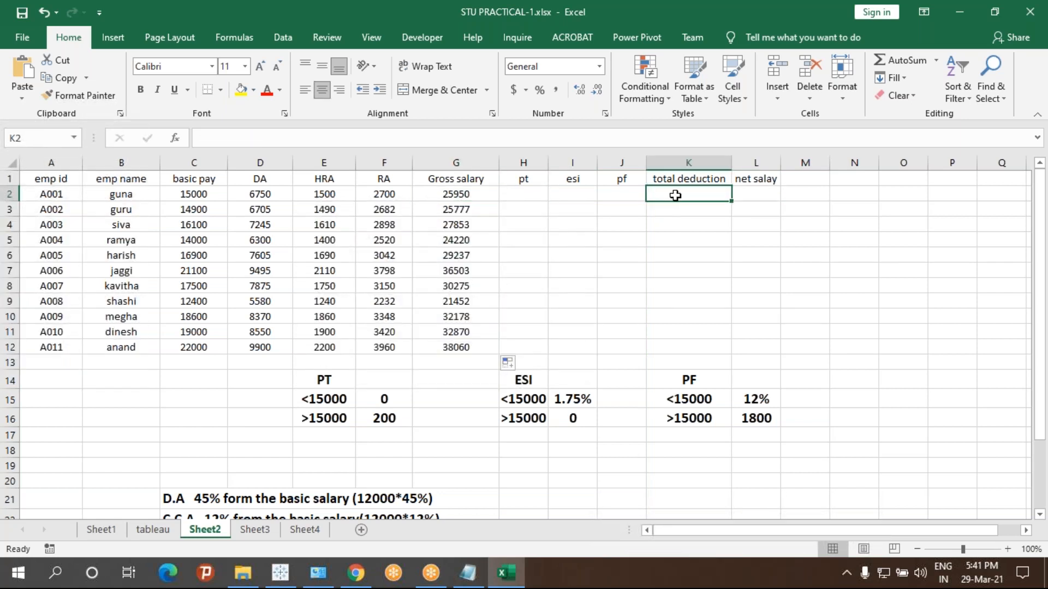
{"action": "left_click", "coordinate": [745, 195]}
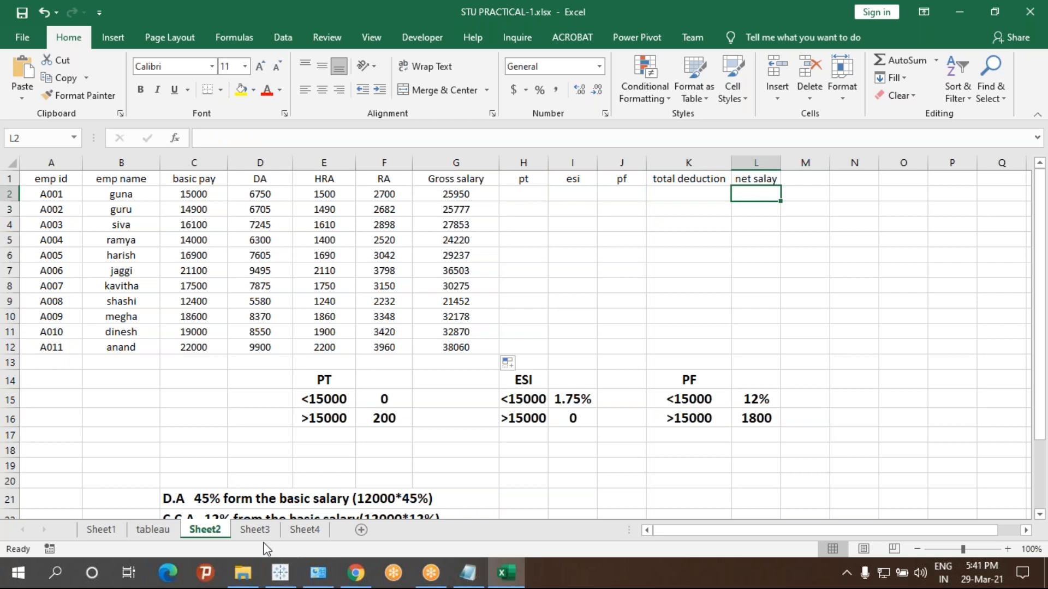
- Switch to Sheet3 containing the phone sales data
{"action": "left_click", "coordinate": [253, 529]}
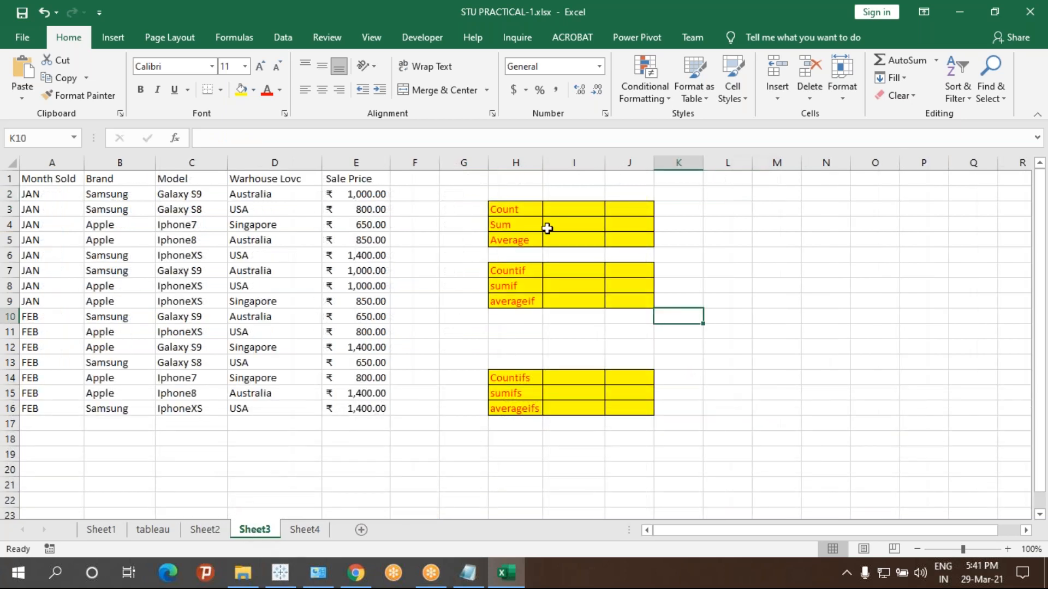
{"action": "left_click", "coordinate": [560, 271]}
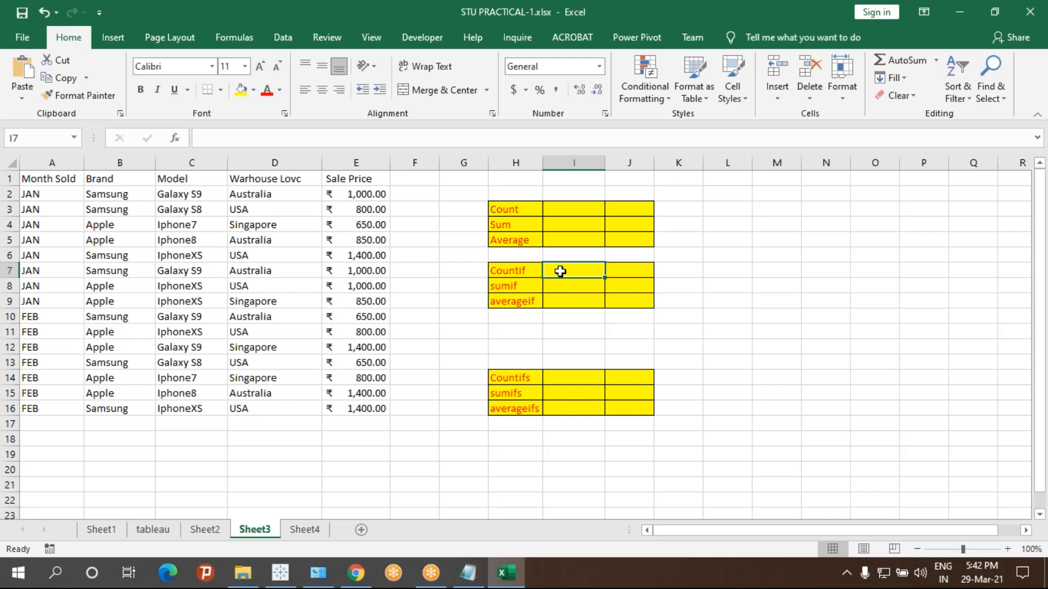
{"action": "type", "text": "=COU"}
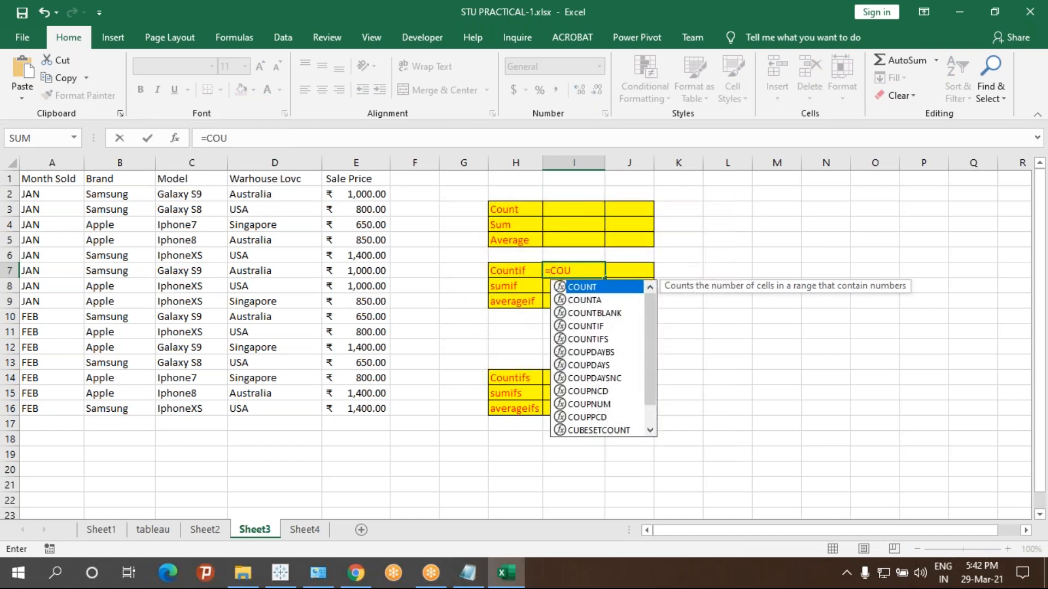
{"action": "key", "text": "Down"}
{"action": "key", "text": "Down"}
{"action": "key", "text": "Down"}
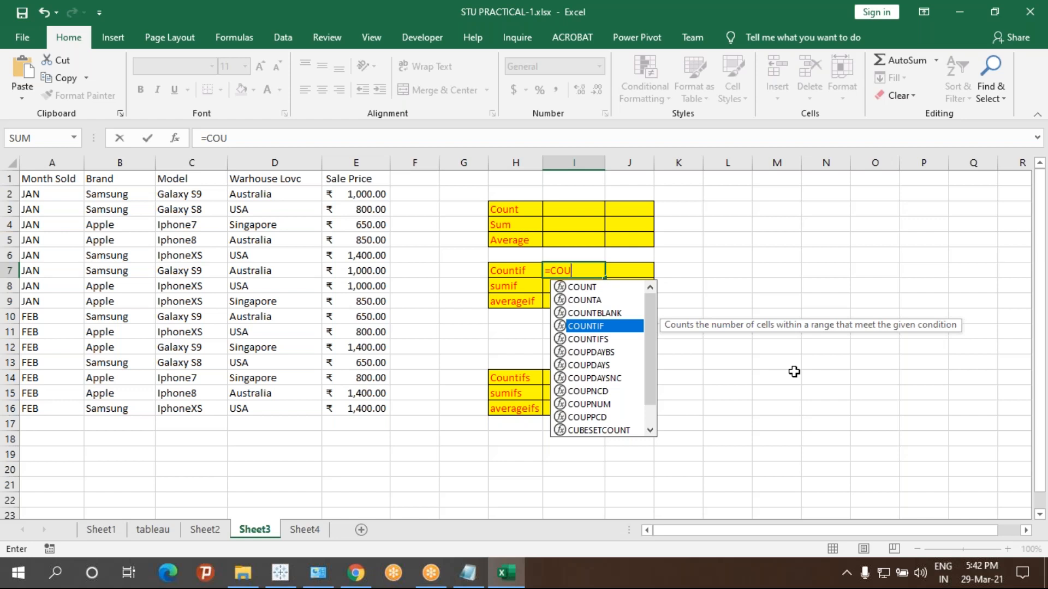
{"action": "key", "text": "Tab"}
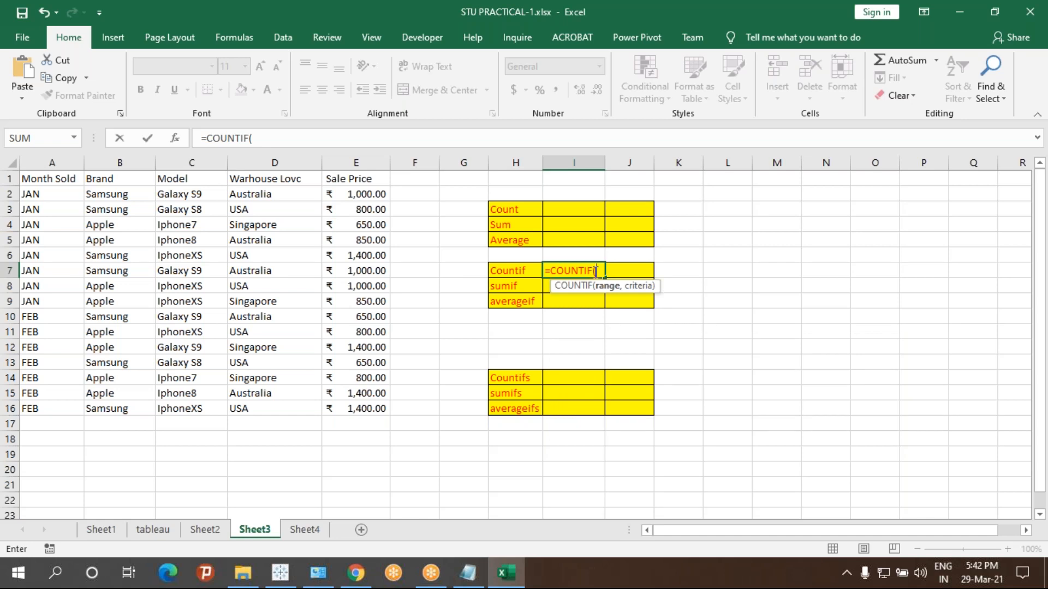
{"action": "key", "text": "Escape"}
- Count the numeric entries in the warehouse and sale price columns in I3 with =COUNT(D2:E16)
{"action": "left_click", "coordinate": [577, 206]}
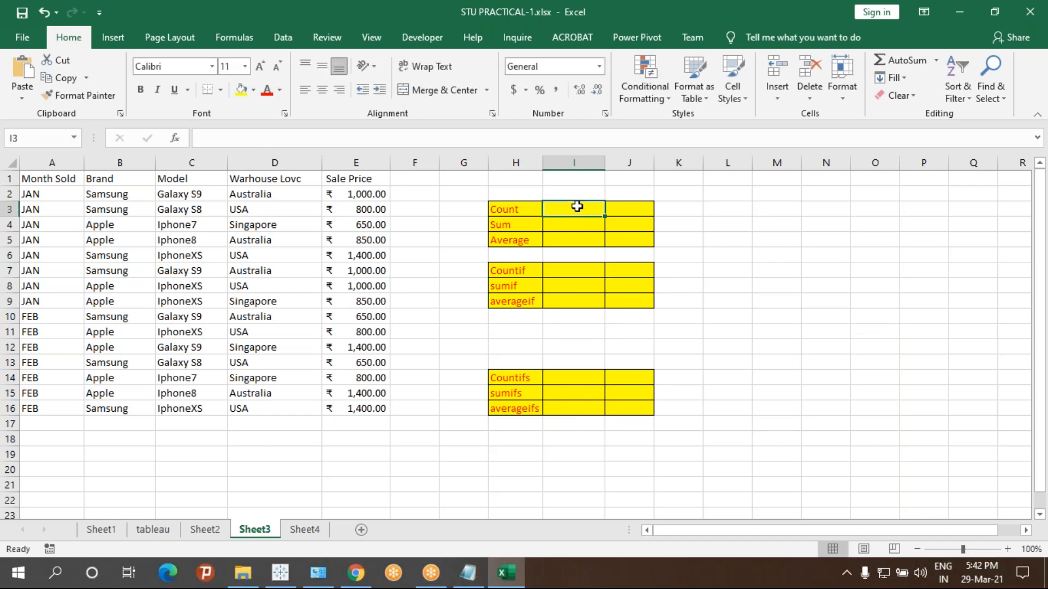
{"action": "type", "text": "=COUN"}
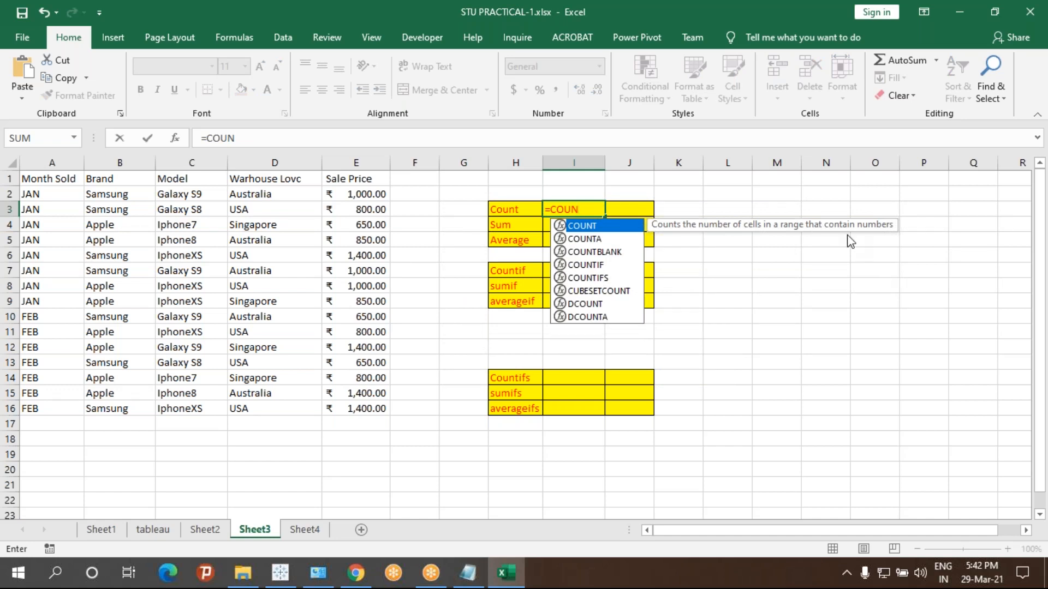
{"action": "key", "text": "Tab"}
{"action": "left_click_drag", "start_coordinate": [257, 193], "coordinate": [386, 413]}
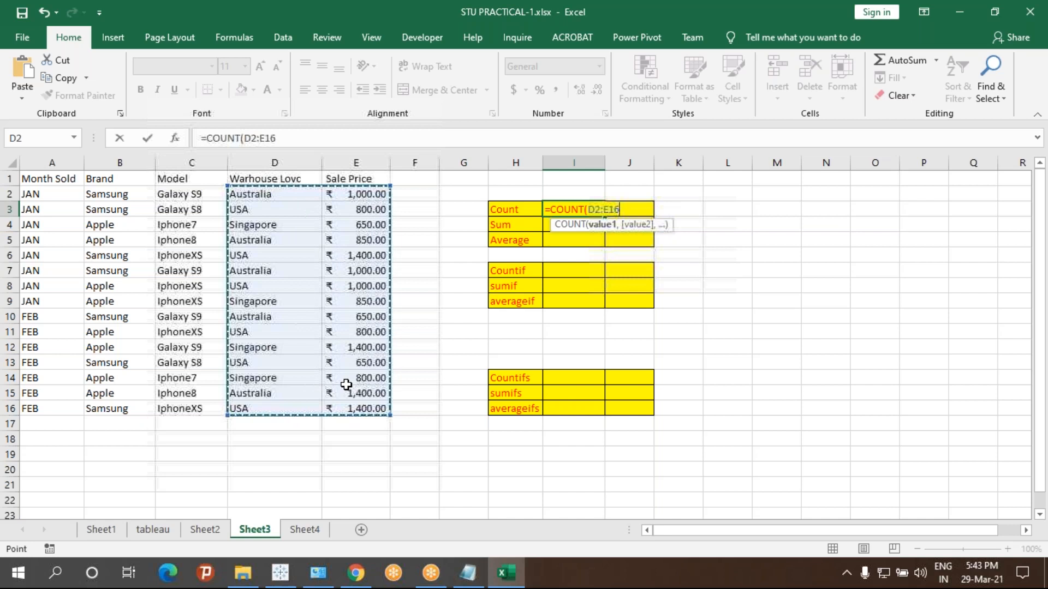
{"action": "type", "text": ")"}
{"action": "key", "text": "Return"}
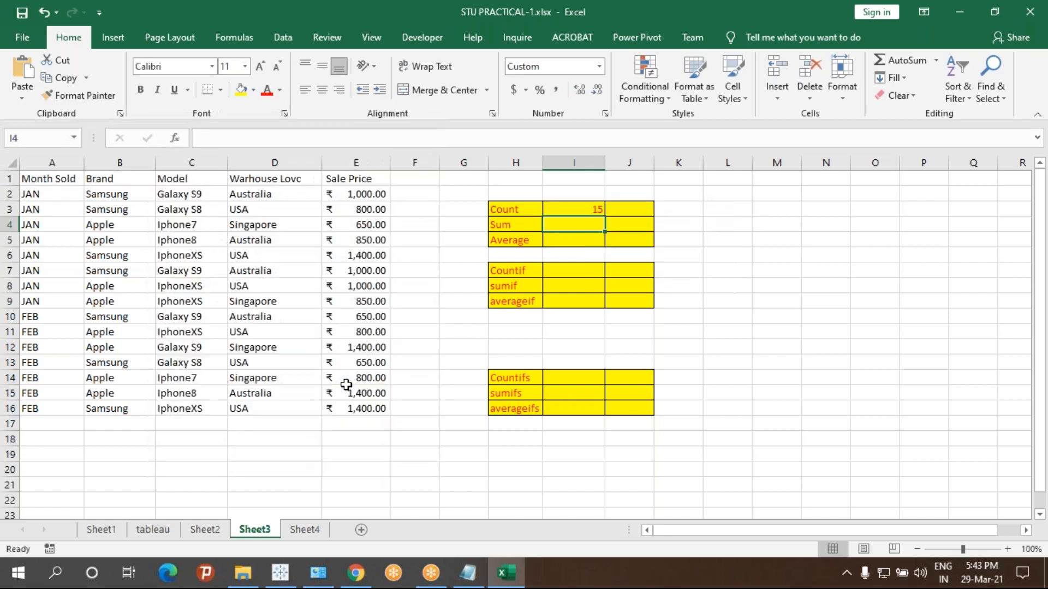
- Total the sale prices in I4 with =SUM(E2:E16) and average them in I5 with =AVERAGE(E2:E16)
{"action": "type", "text": "=SUM("}
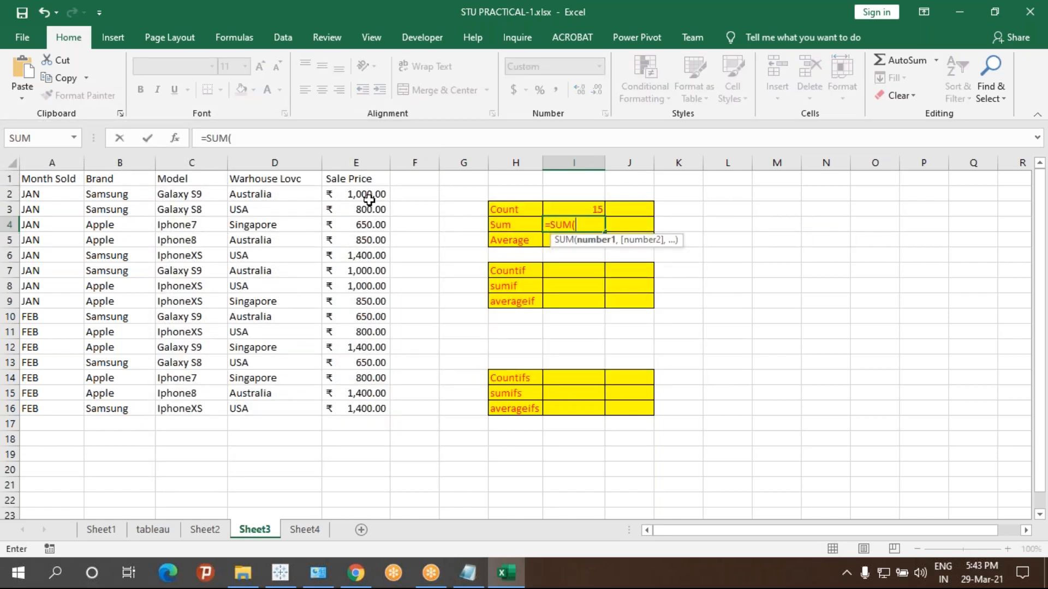
{"action": "left_click_drag", "start_coordinate": [367, 198], "coordinate": [357, 410]}
{"action": "key", "text": "Return"}
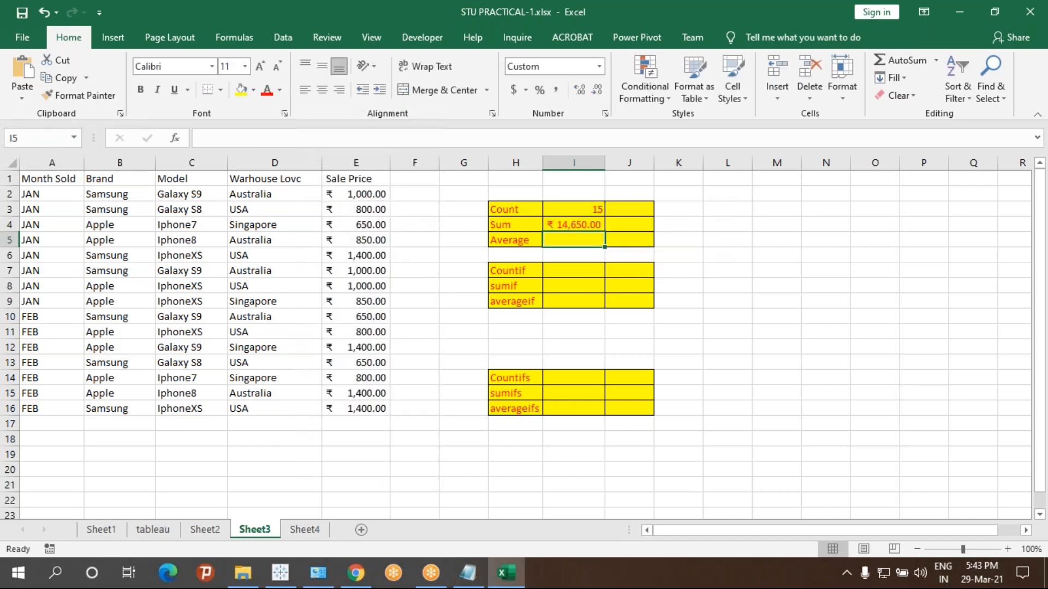
{"action": "type", "text": "=AVERAGE("}
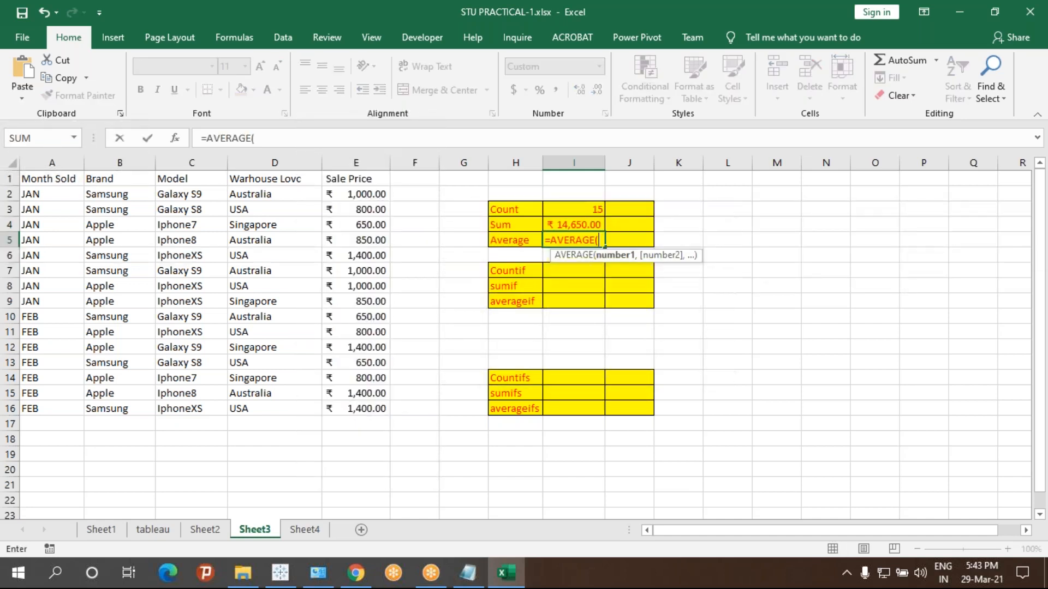
{"action": "left_click_drag", "start_coordinate": [362, 195], "coordinate": [382, 410]}
{"action": "key", "text": "Return"}
- Count the sales from the USA warehouse in I7 with =COUNTIF(D1:D16,"USA")
{"action": "left_click", "coordinate": [583, 271]}
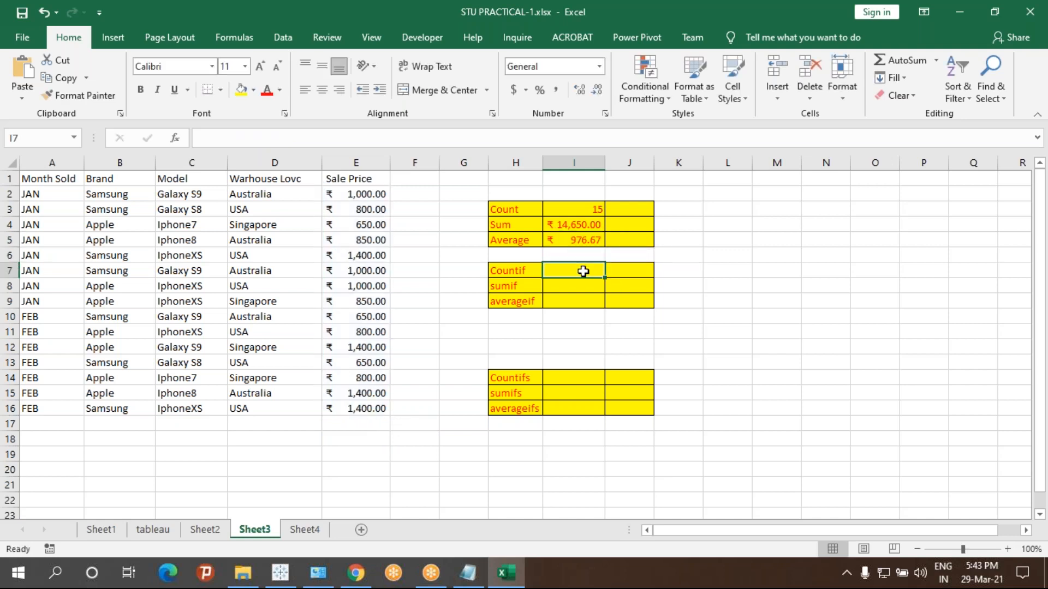
{"action": "type", "text": "=COUM"}
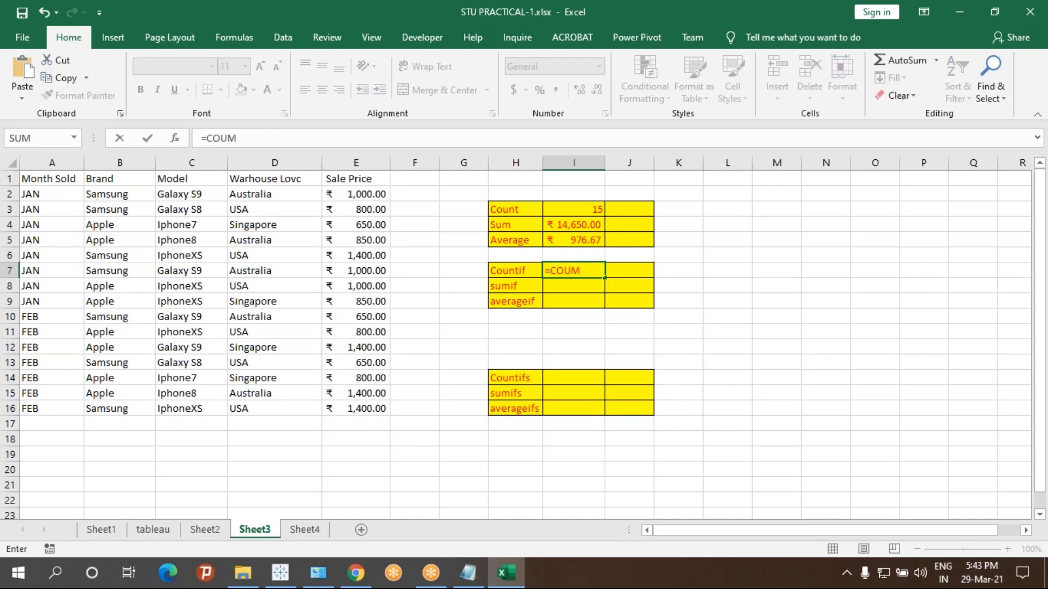
{"action": "key", "text": "BackSpace"}
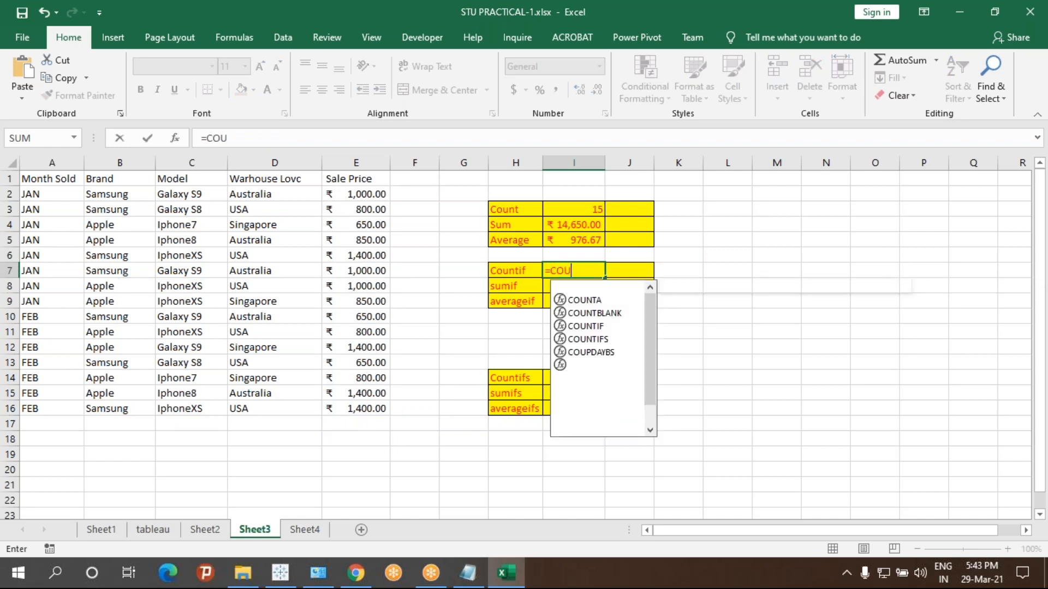
{"action": "key", "text": "Down"}
{"action": "key", "text": "Down"}
{"action": "key", "text": "Down"}
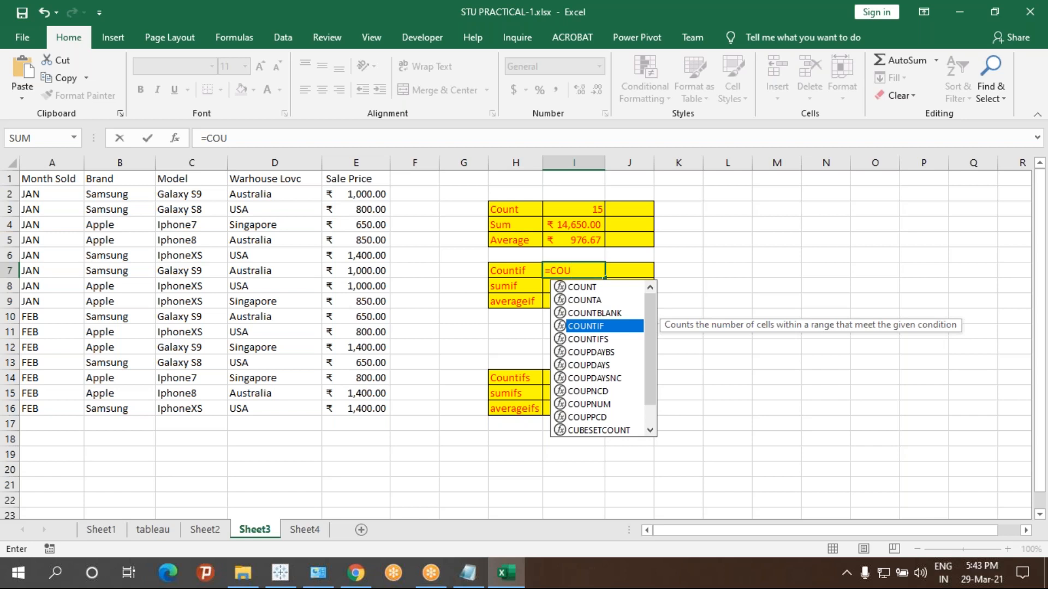
{"action": "key", "text": "Tab"}
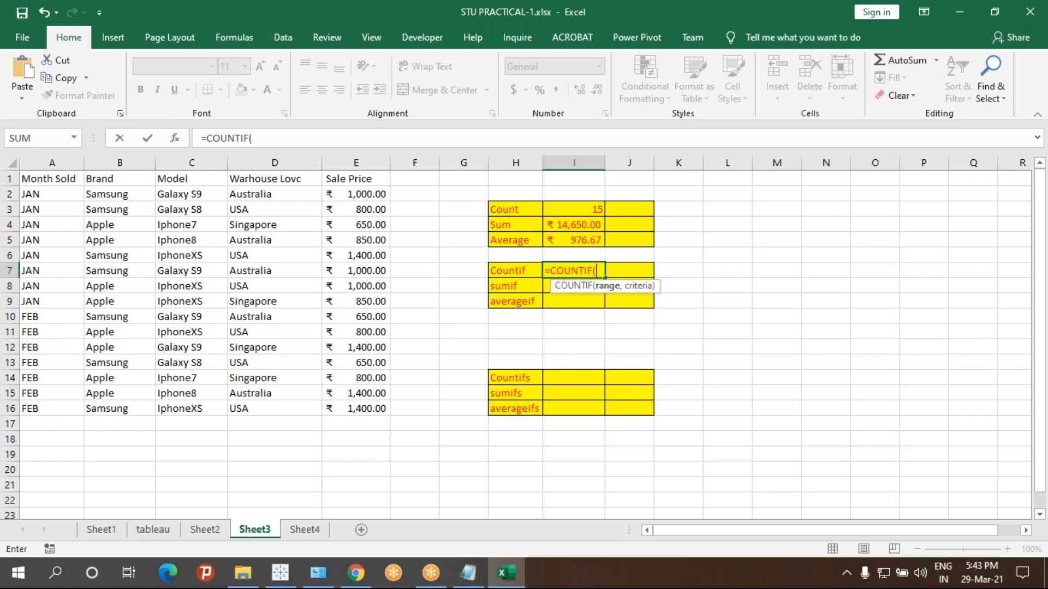
{"action": "left_click_drag", "start_coordinate": [277, 179], "coordinate": [255, 403]}
{"action": "type", "text": ","}
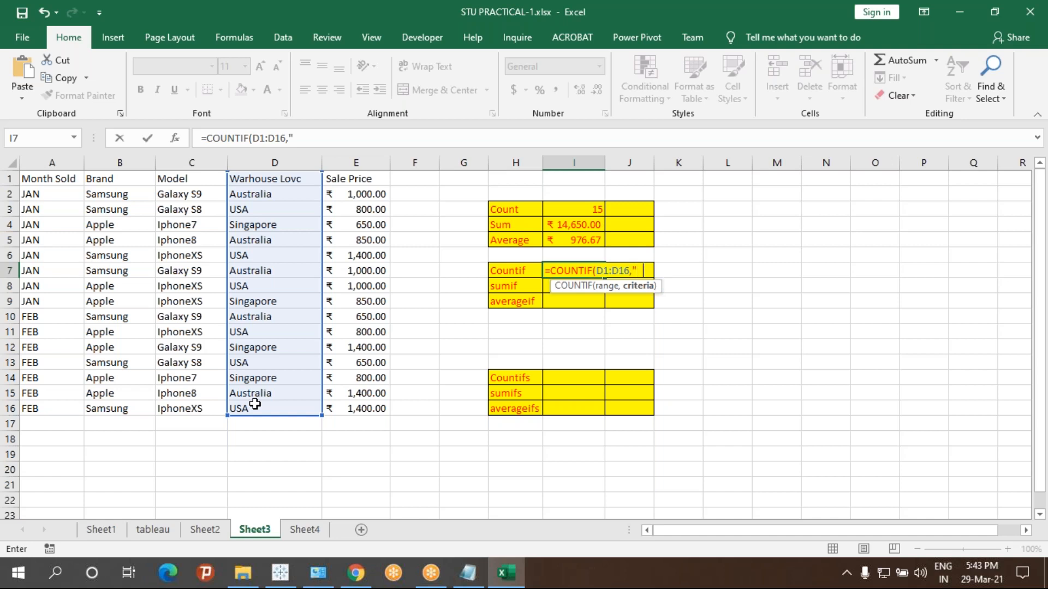
{"action": "type", "text": "usa"}
{"action": "key", "text": "BackSpace"}
{"action": "key", "text": "BackSpace"}
{"action": "key", "text": "BackSpace"}
{"action": "type", "text": "USA\")"}
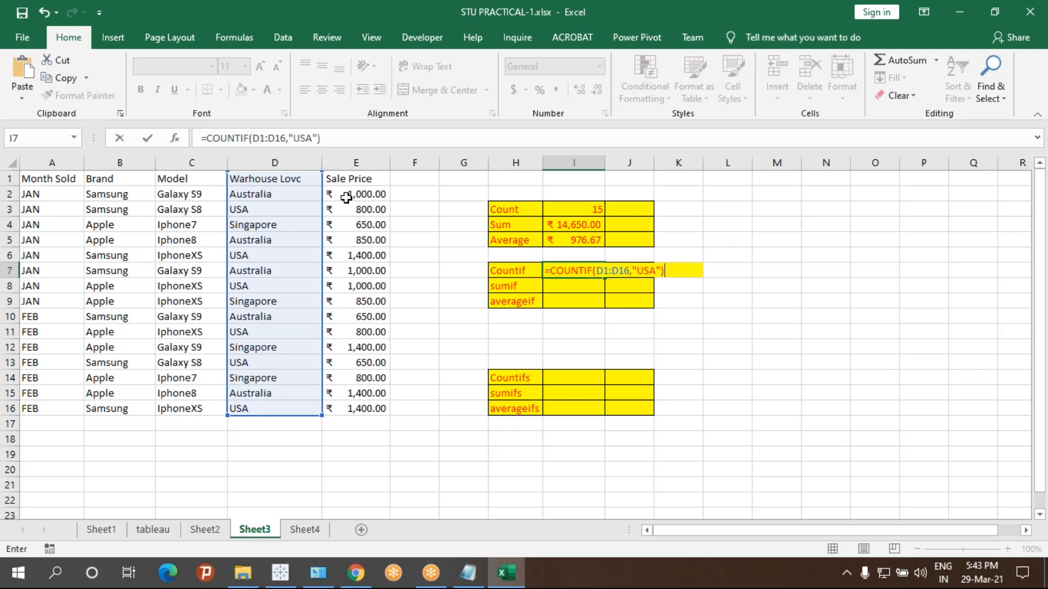
{"action": "key", "text": "Return"}
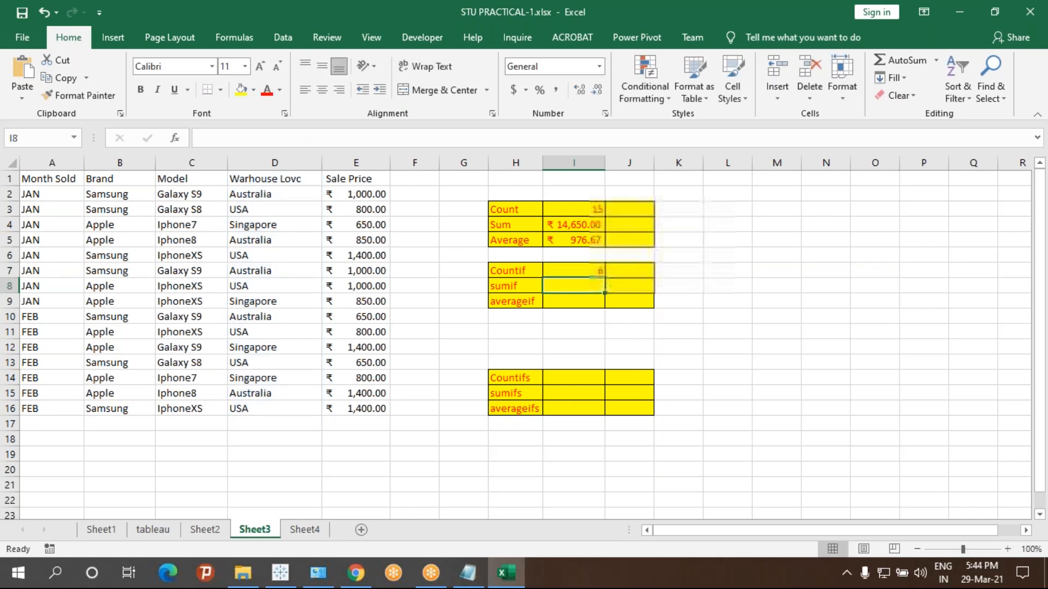
- Sum the sale prices for the USA warehouse in I8 with =SUMIF(D1:D16,"USA",E1:E16)
{"action": "type", "text": "=S"}
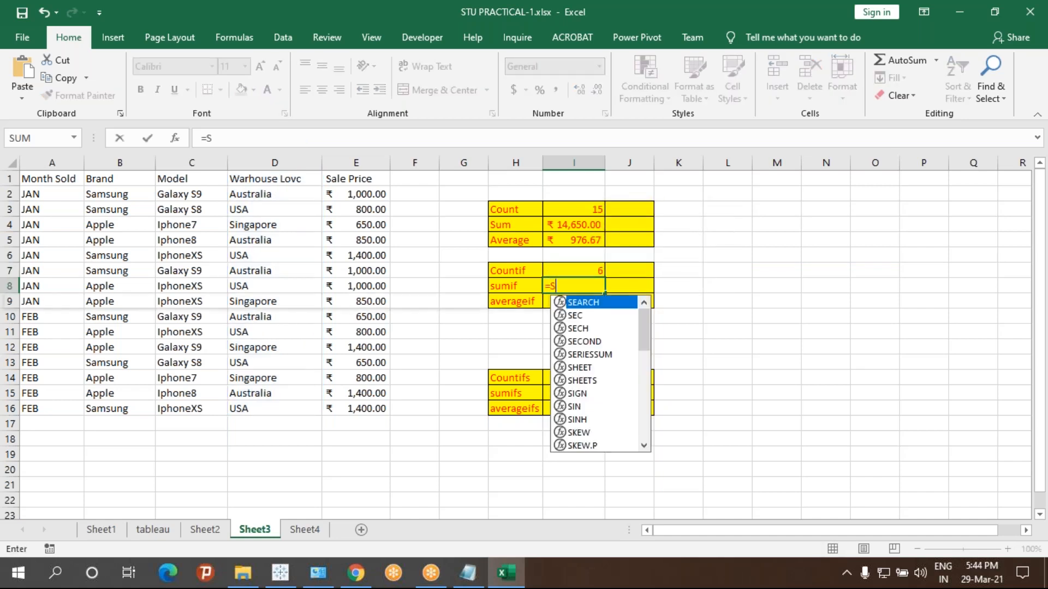
{"action": "type", "text": "UMIF("}
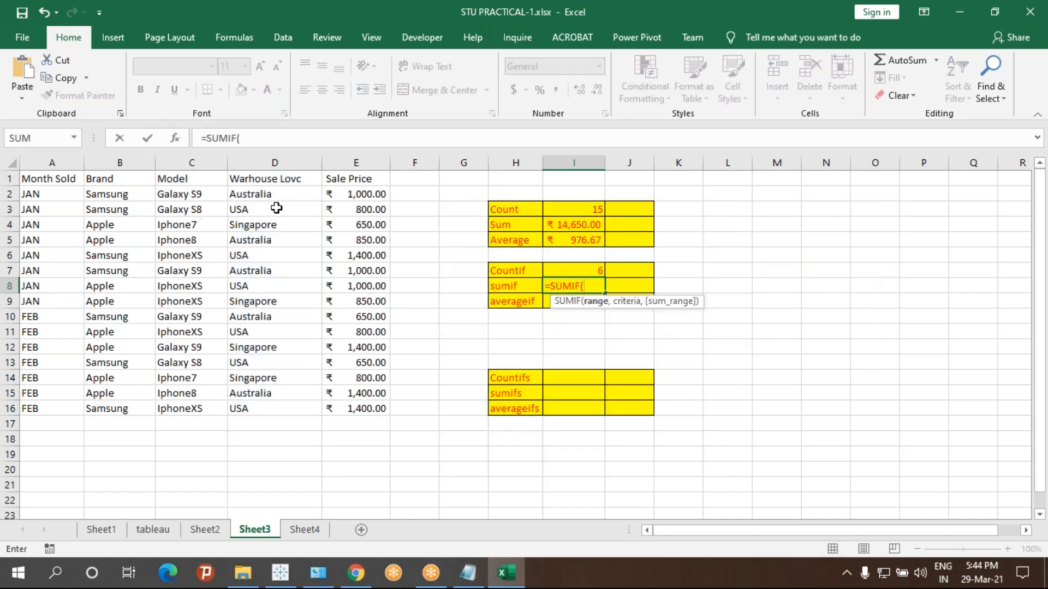
{"action": "left_click_drag", "start_coordinate": [263, 180], "coordinate": [248, 410]}
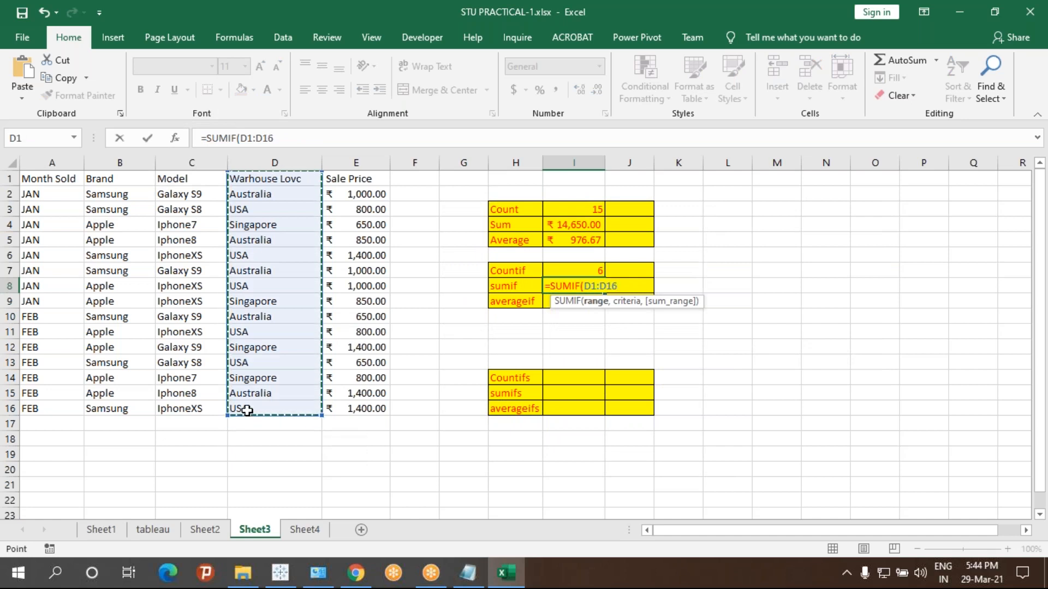
{"action": "type", "text": ","}
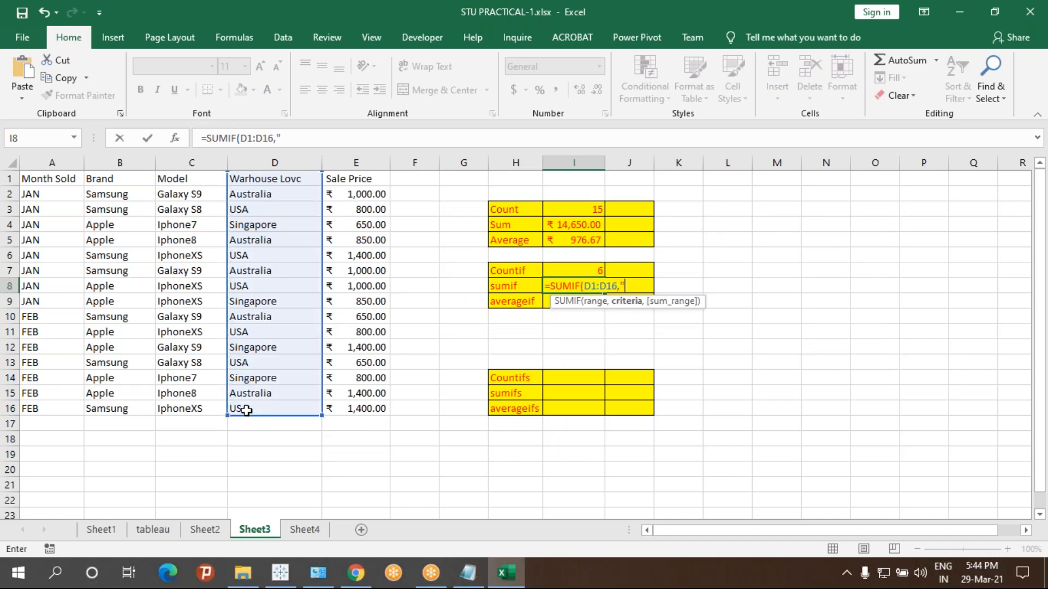
{"action": "type", "text": "\"USA\","}
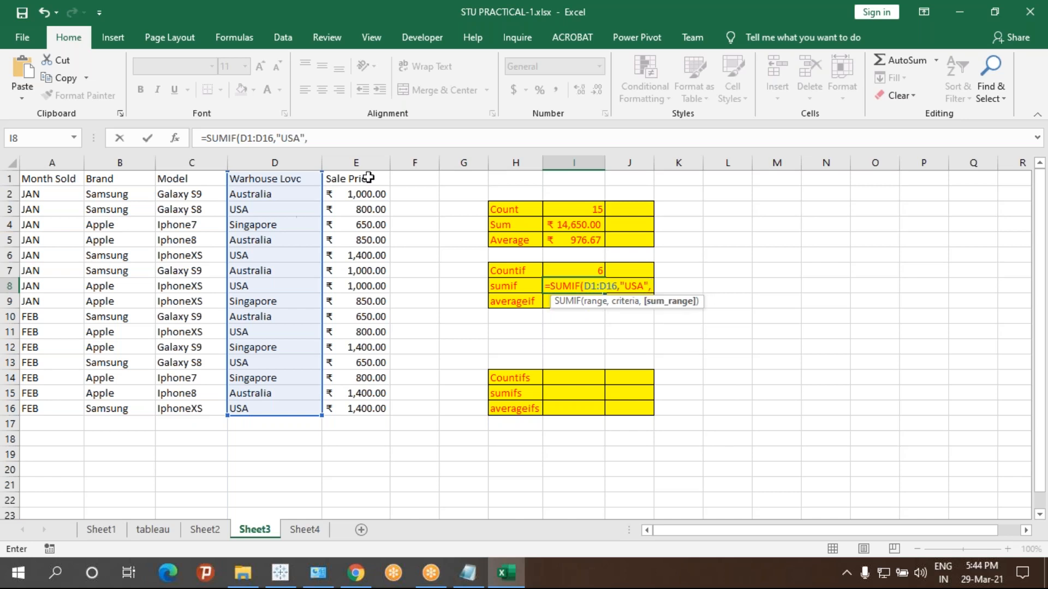
{"action": "left_click_drag", "start_coordinate": [368, 176], "coordinate": [361, 409]}
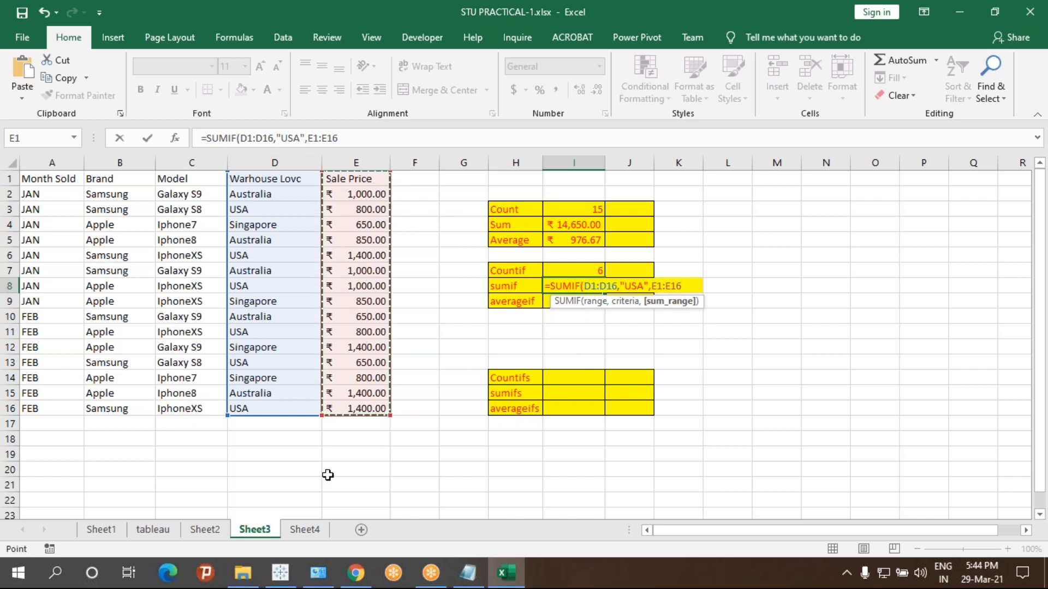
{"action": "key", "text": "Return"}
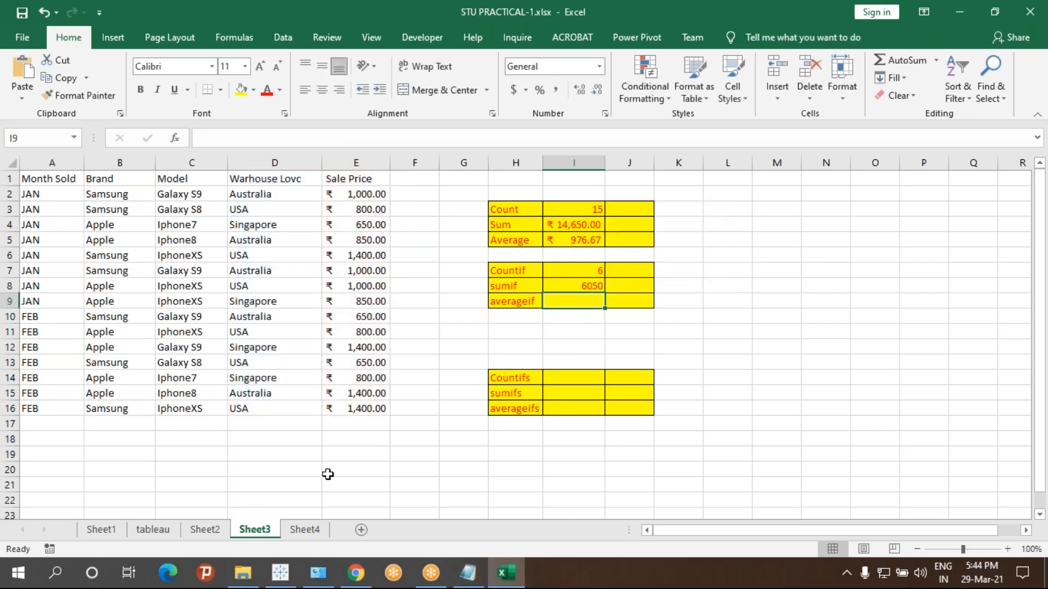
- Average the sale prices for the Australia warehouse in I9 with =AVERAGEIF(D1:D16,"AUSTRALIA",E1:E16)
{"action": "type", "text": "=AVER"}
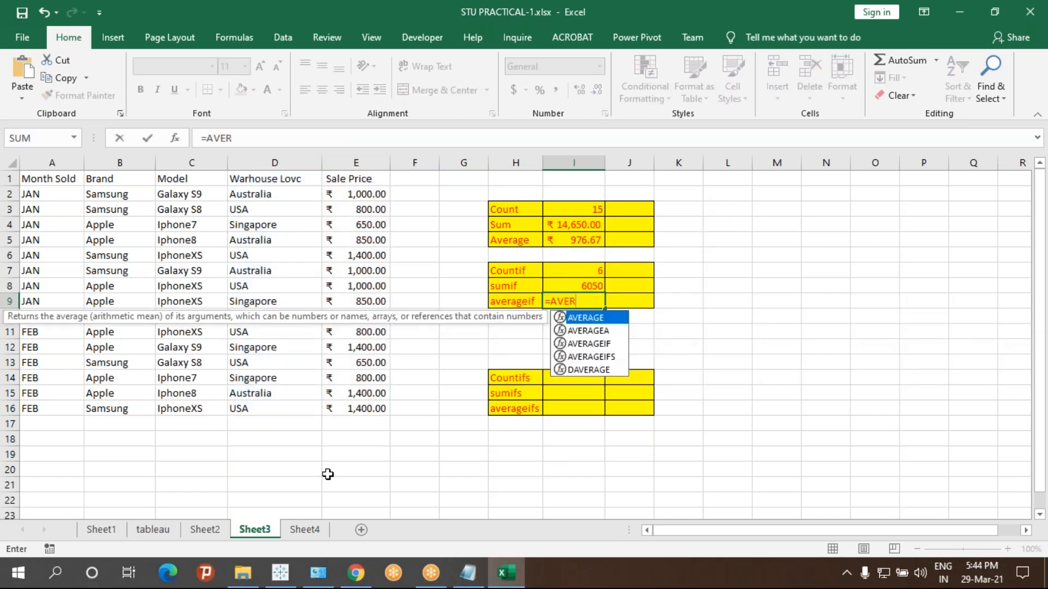
{"action": "key", "text": "Down"}
{"action": "key", "text": "Down"}
{"action": "key", "text": "Down"}
{"action": "key", "text": "Up"}
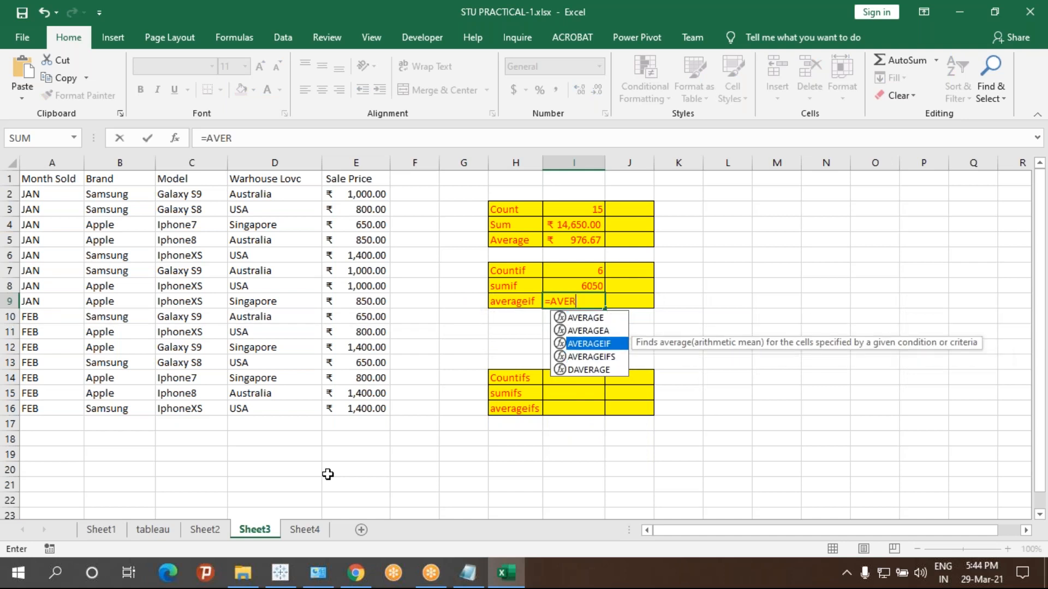
{"action": "key", "text": "Tab"}
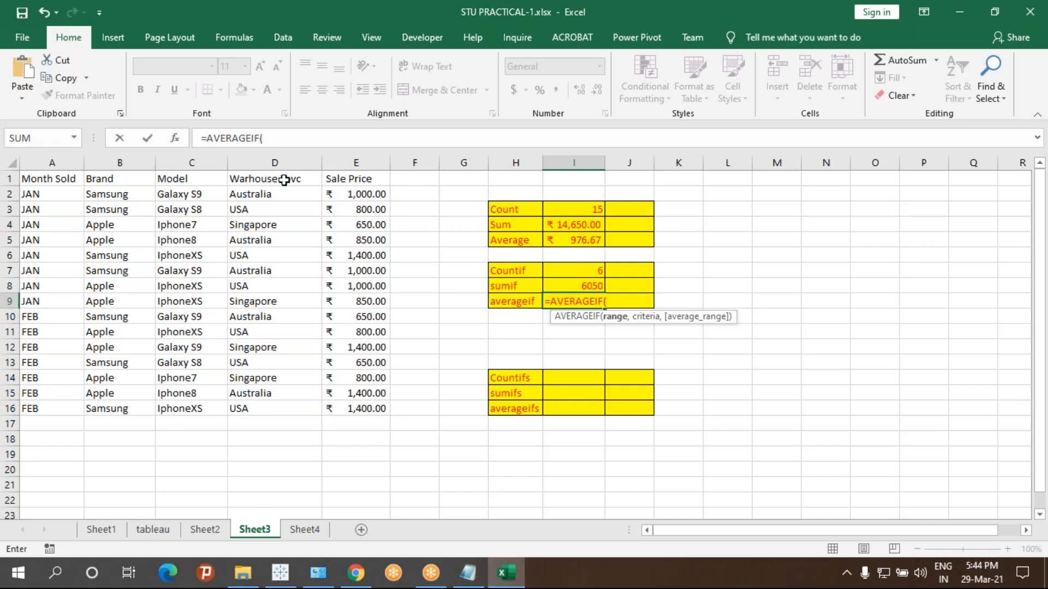
{"action": "left_click_drag", "start_coordinate": [290, 178], "coordinate": [285, 402]}
{"action": "type", "text": ","}
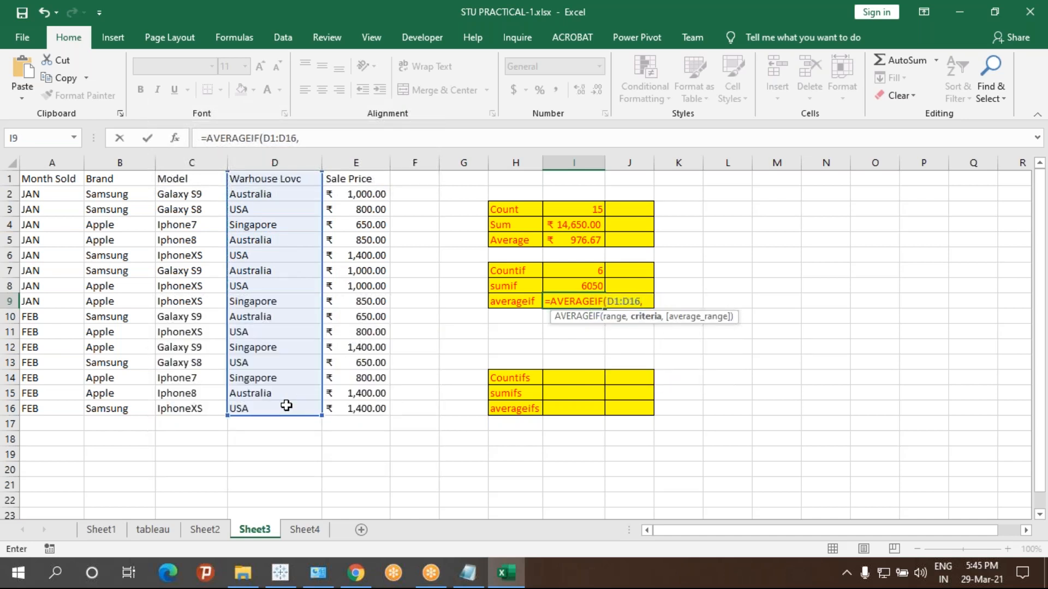
{"action": "type", "text": "\"aU"}
{"action": "key", "text": "BackSpace"}
{"action": "key", "text": "BackSpace"}
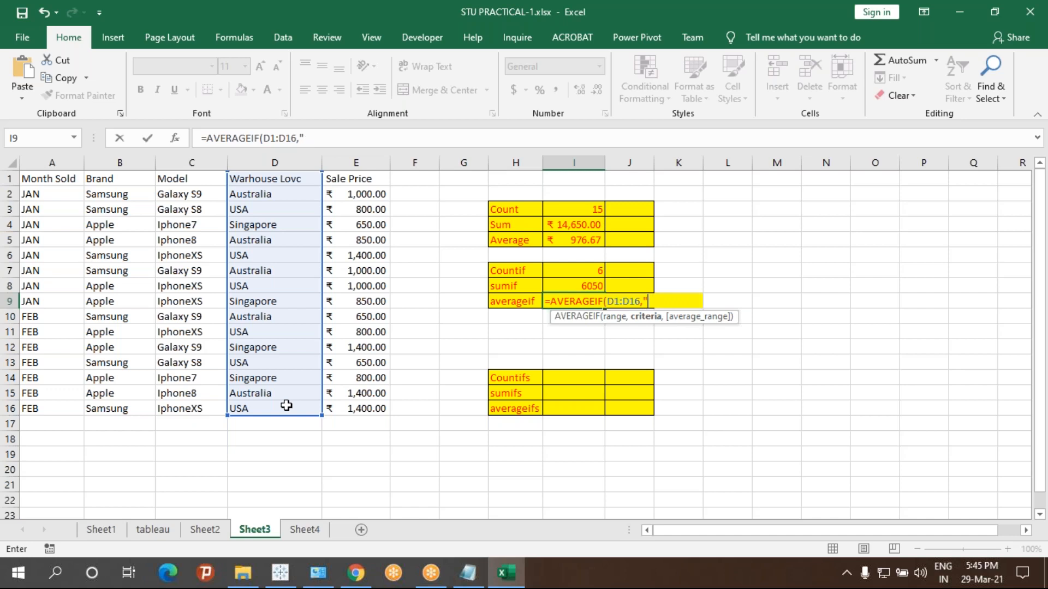
{"action": "type", "text": "AUSTRALIA\","}
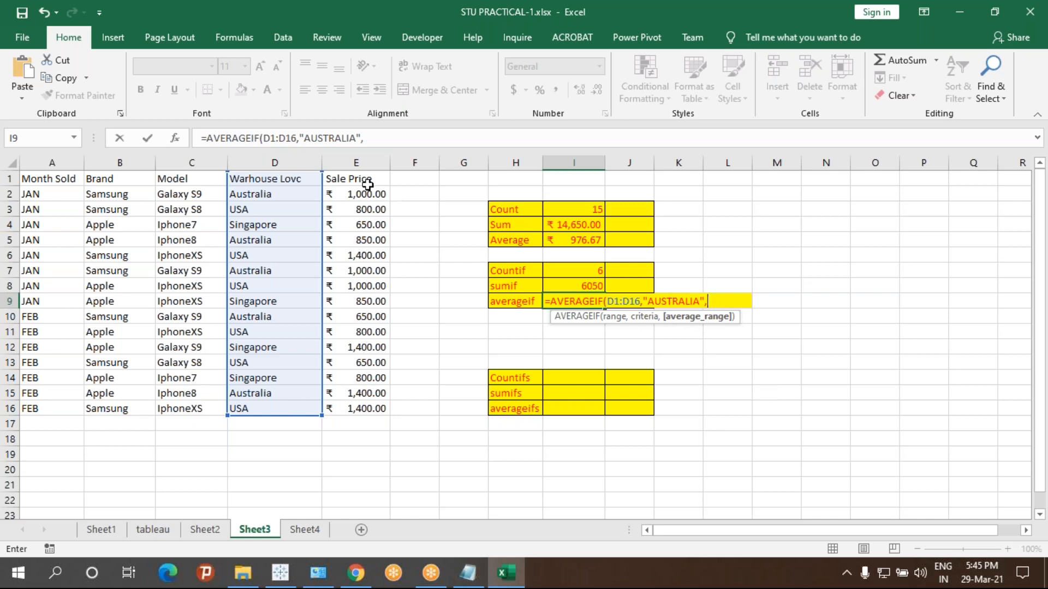
{"action": "left_click_drag", "start_coordinate": [363, 181], "coordinate": [369, 404]}
{"action": "key", "text": "Return"}
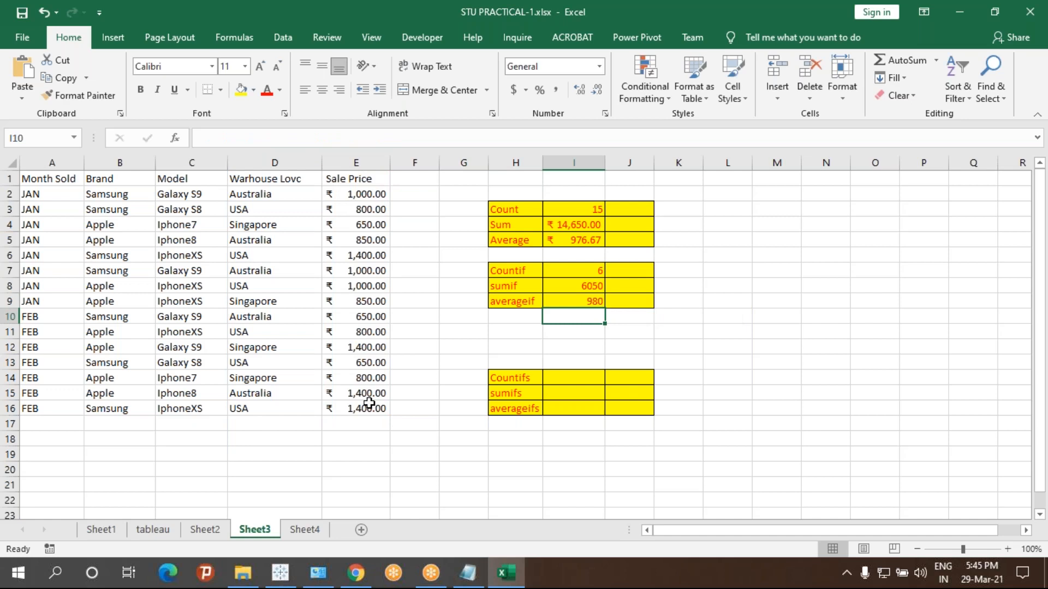
- Begin a COUNTIFS formula in I14 beside the Countifs label
{"action": "left_click", "coordinate": [577, 375]}
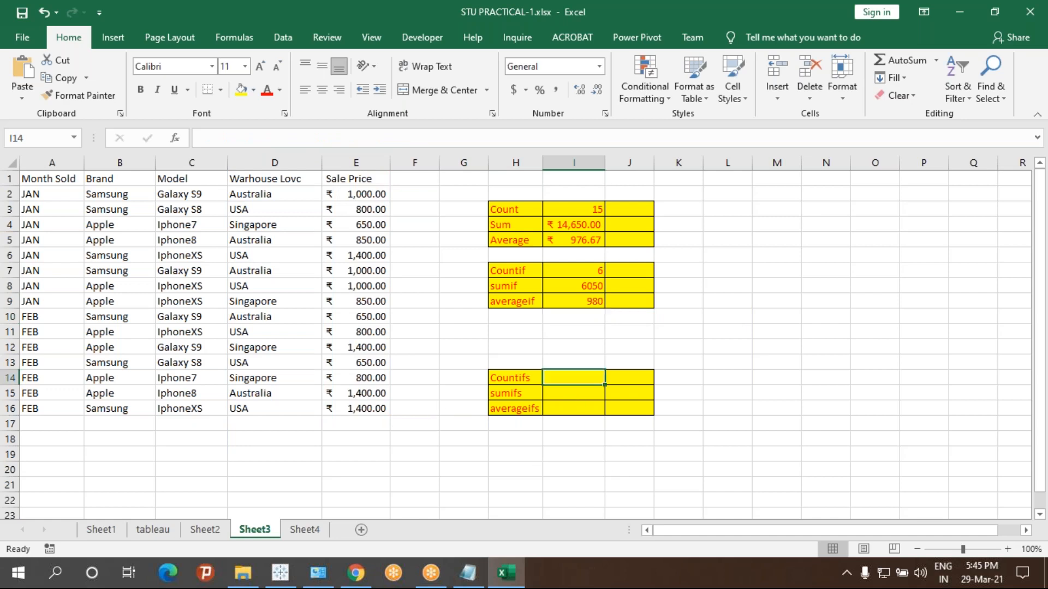
{"action": "left_click", "coordinate": [594, 286]}
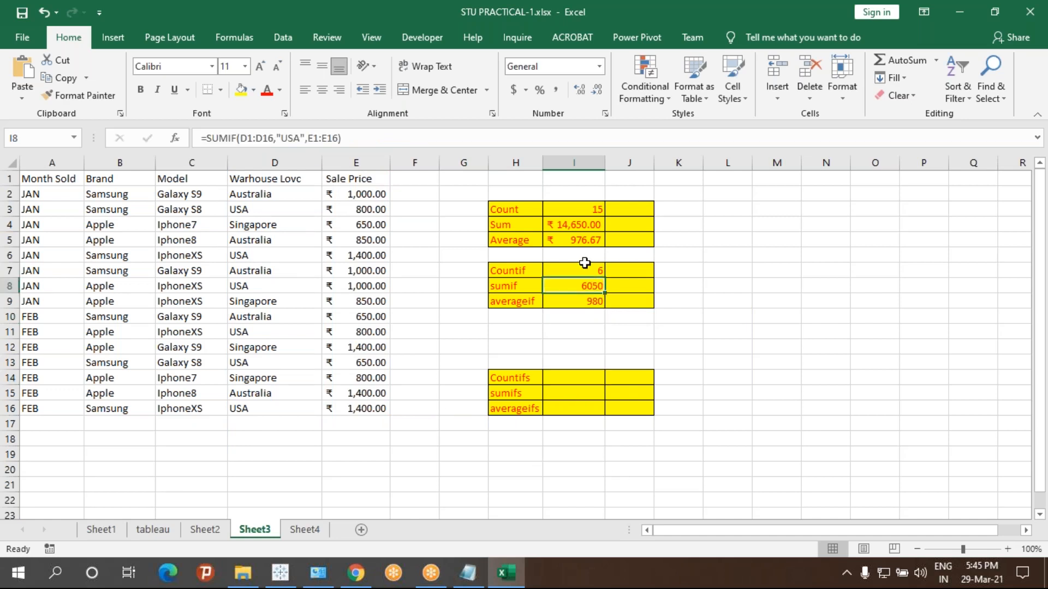
{"action": "left_click", "coordinate": [566, 379]}
{"action": "type", "text": "="}
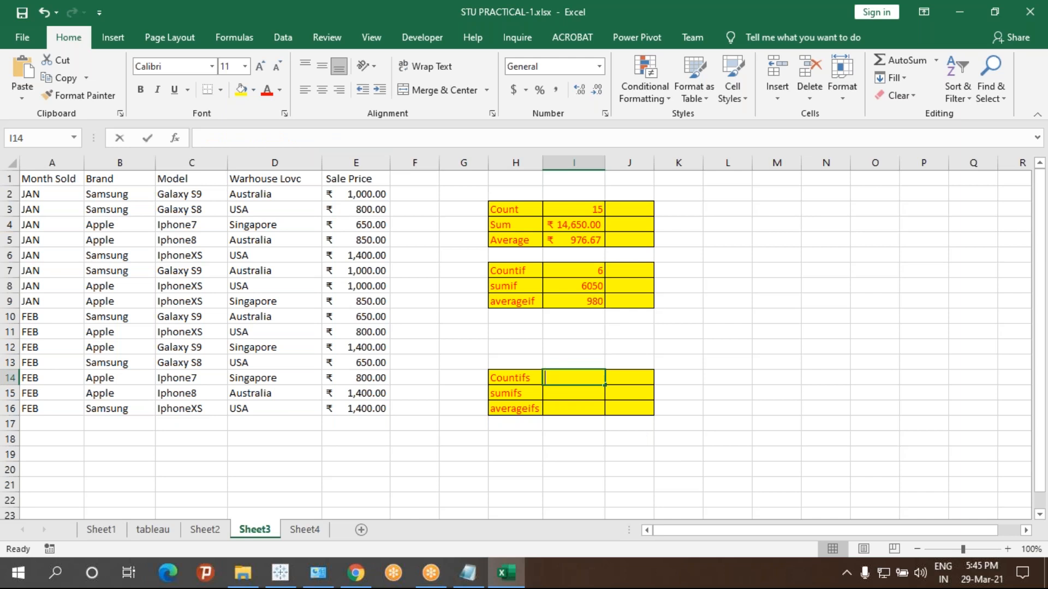
{"action": "type", "text": "=CO"}
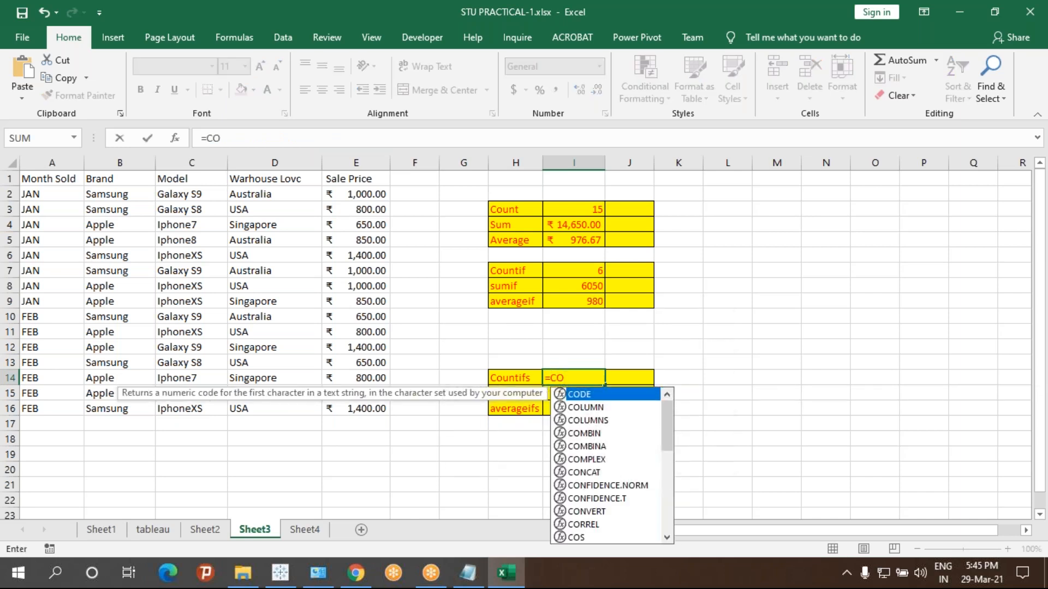
{"action": "type", "text": "UNT"}
{"action": "key", "text": "Down"}
{"action": "key", "text": "Down"}
{"action": "key", "text": "Down"}
{"action": "key", "text": "Down"}
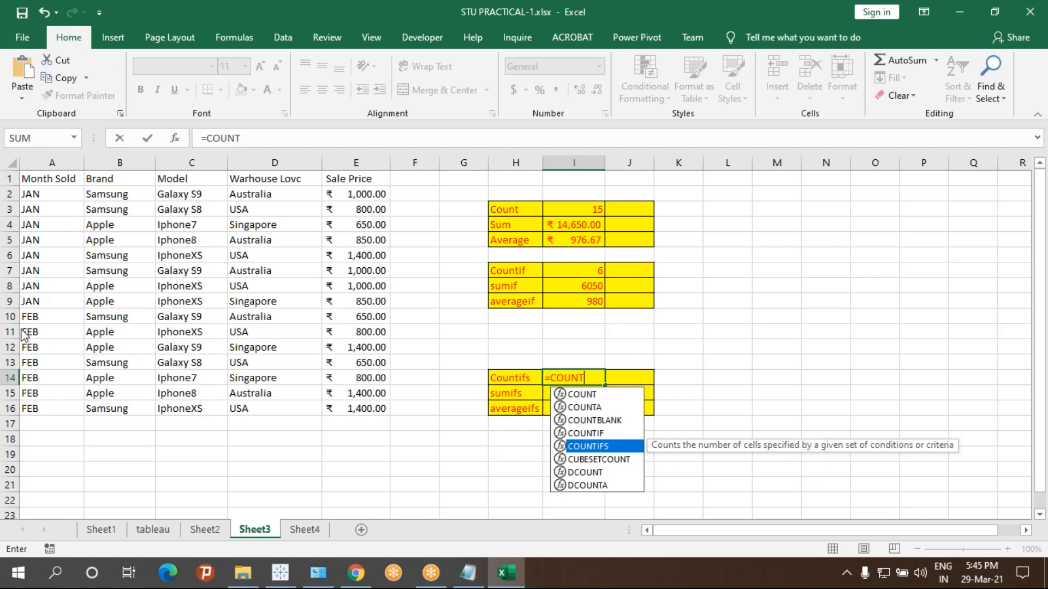
{"action": "key", "text": "Escape"}
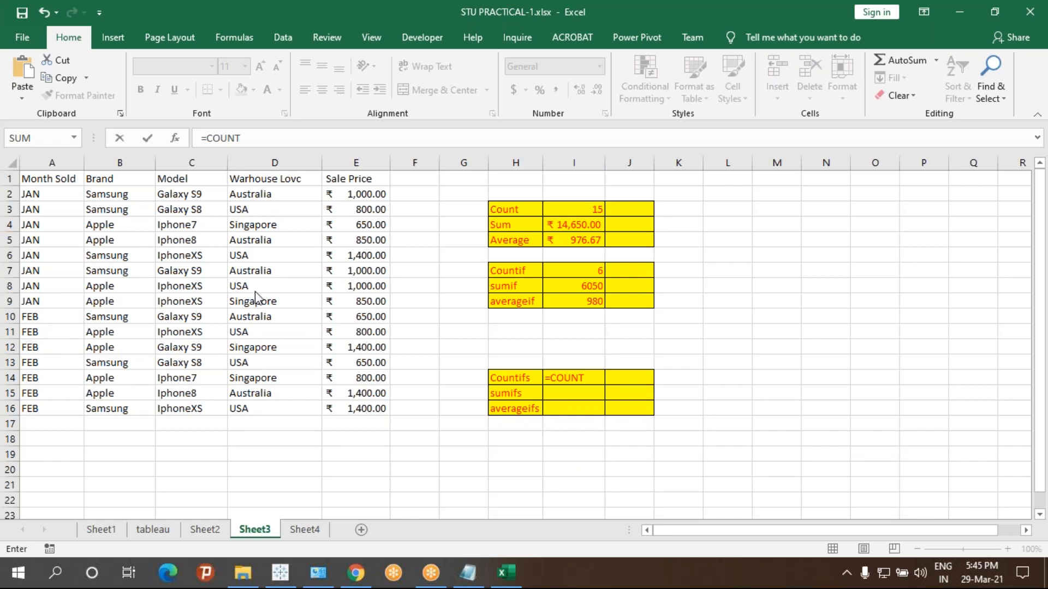
{"action": "left_click", "coordinate": [583, 381]}
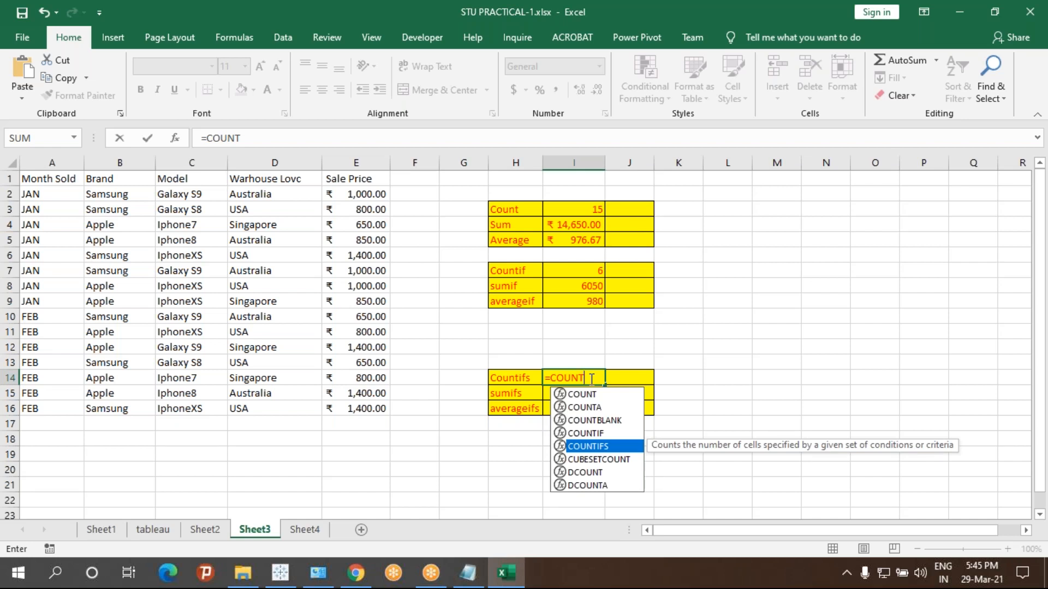
{"action": "key", "text": "Tab"}
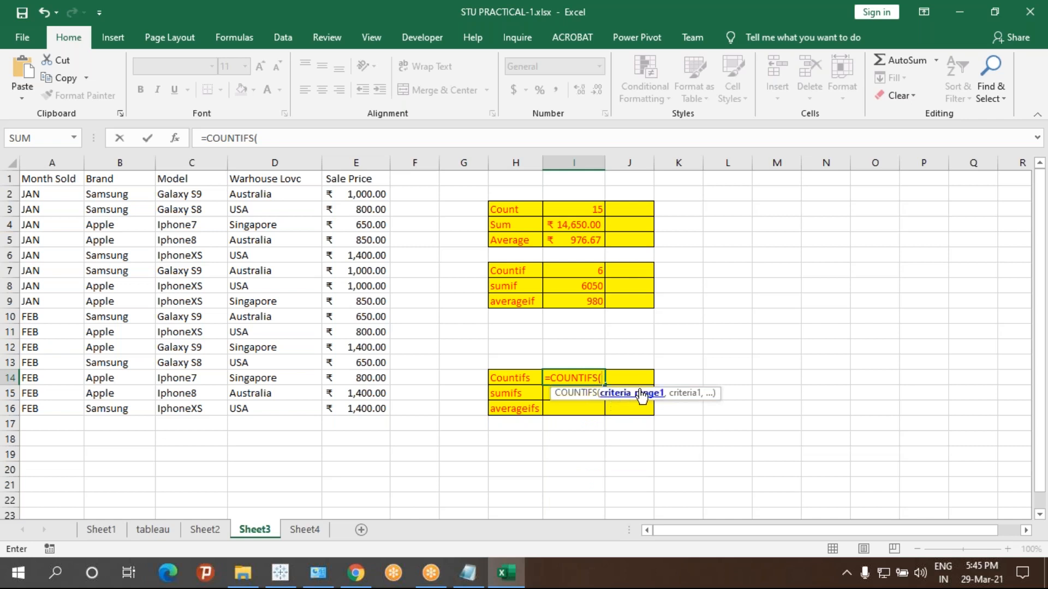
- Add the first COUNTIFS condition, matching the brand range B1:B16 to "APPLE"
{"action": "left_click_drag", "start_coordinate": [107, 179], "coordinate": [112, 409]}
{"action": "type", "text": ","}
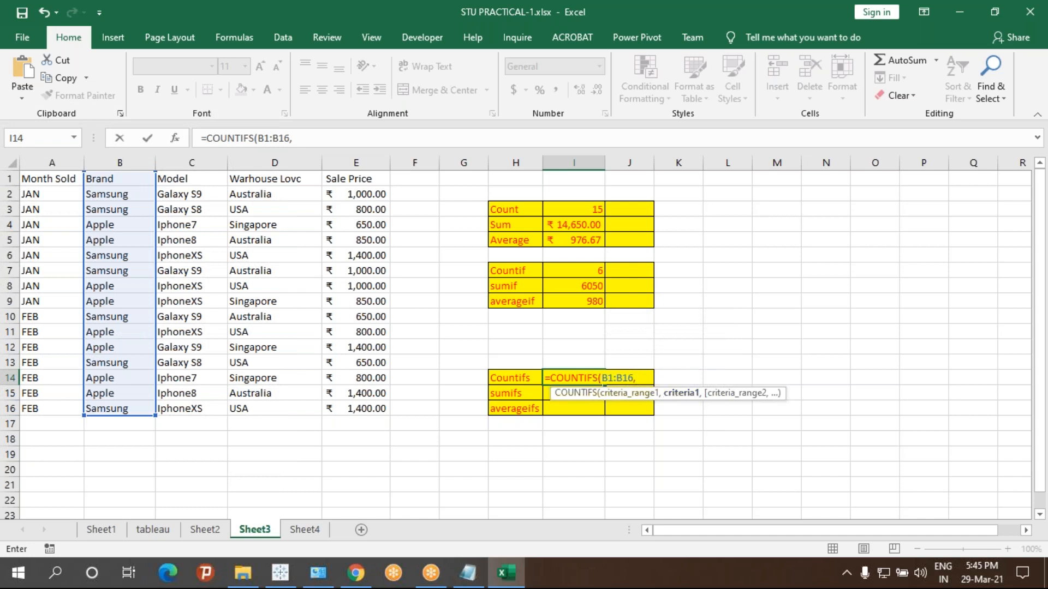
{"action": "type", "text": "\"aPPL"}
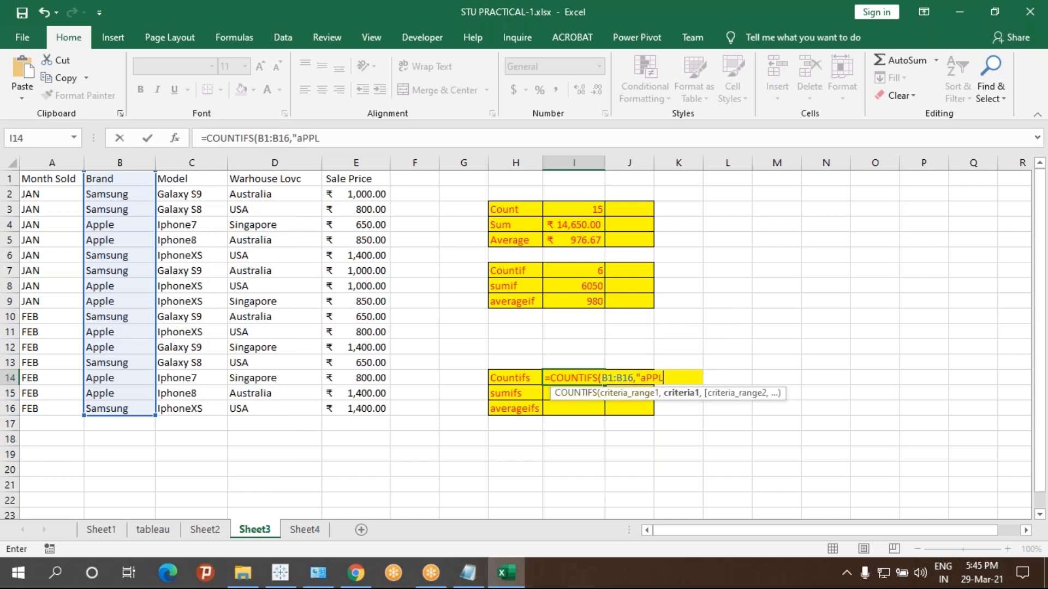
{"action": "key", "text": "BackSpace"}
{"action": "key", "text": "BackSpace"}
{"action": "key", "text": "BackSpace"}
{"action": "type", "text": "APPLE\","}
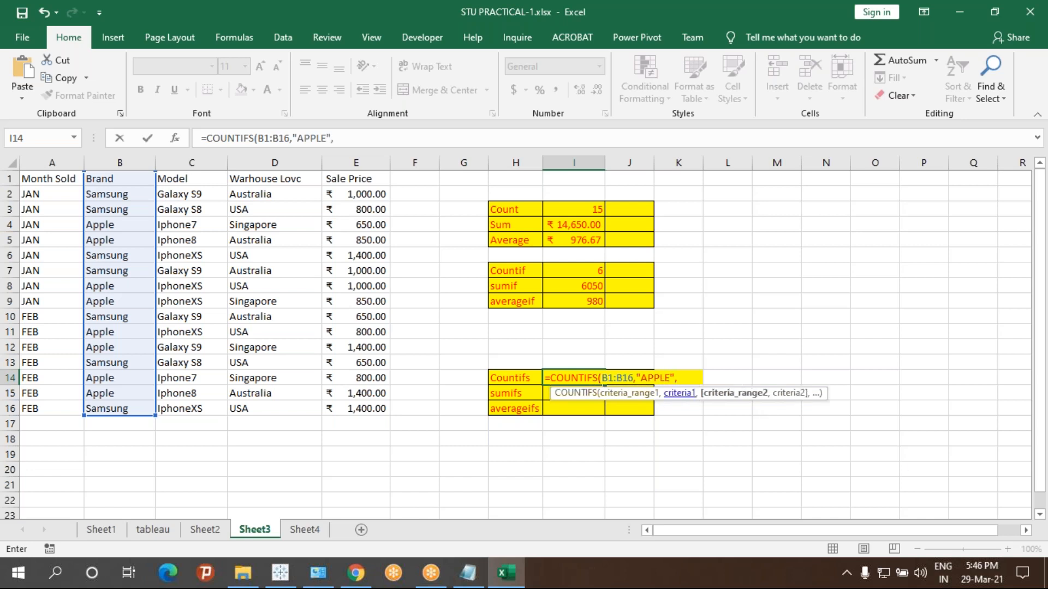
- Add the second COUNTIFS condition, matching the model range C1:C16 to "IPHONE8"
{"action": "left_click_drag", "start_coordinate": [180, 178], "coordinate": [202, 406]}
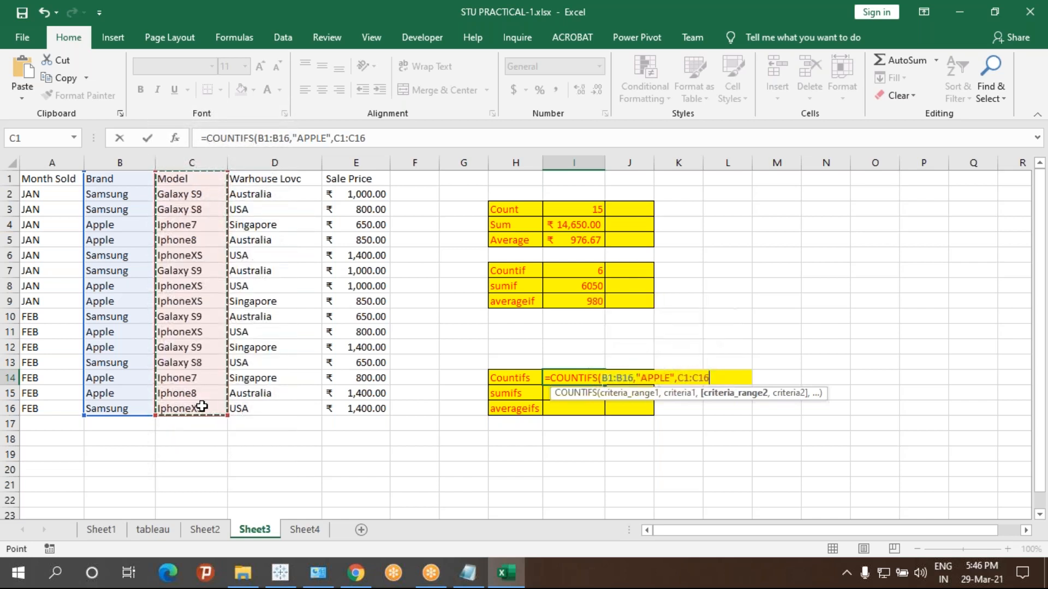
{"action": "type", "text": ","}
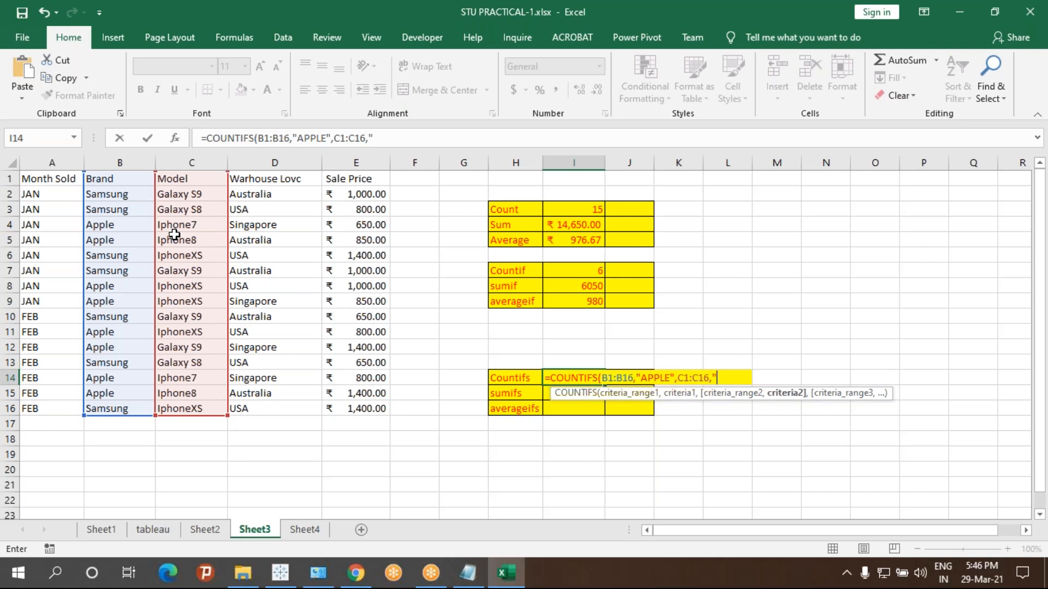
{"action": "type", "text": "IPHONE8"}
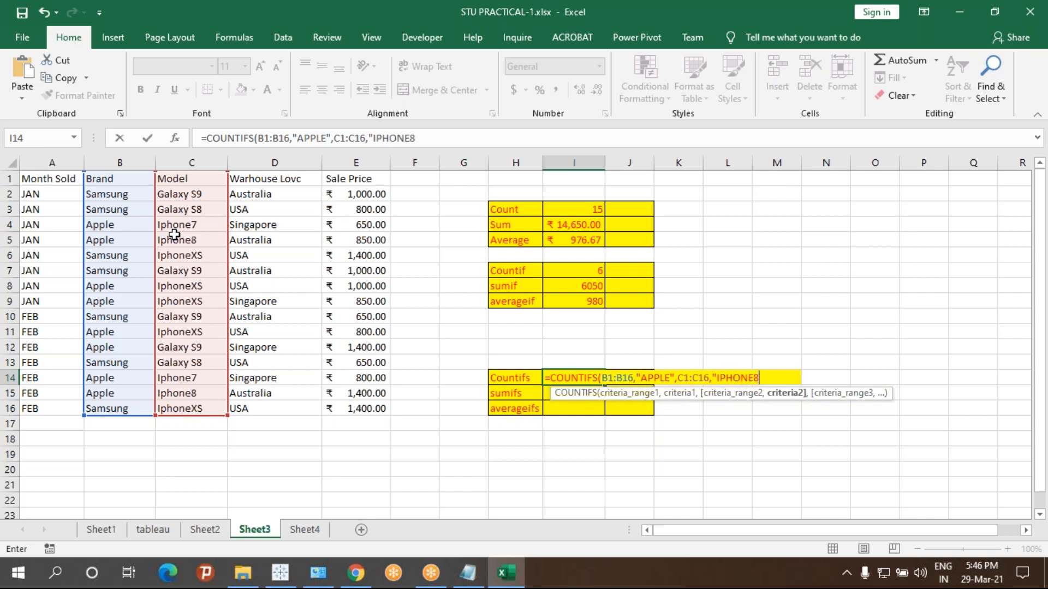
{"action": "type", "text": "\","}
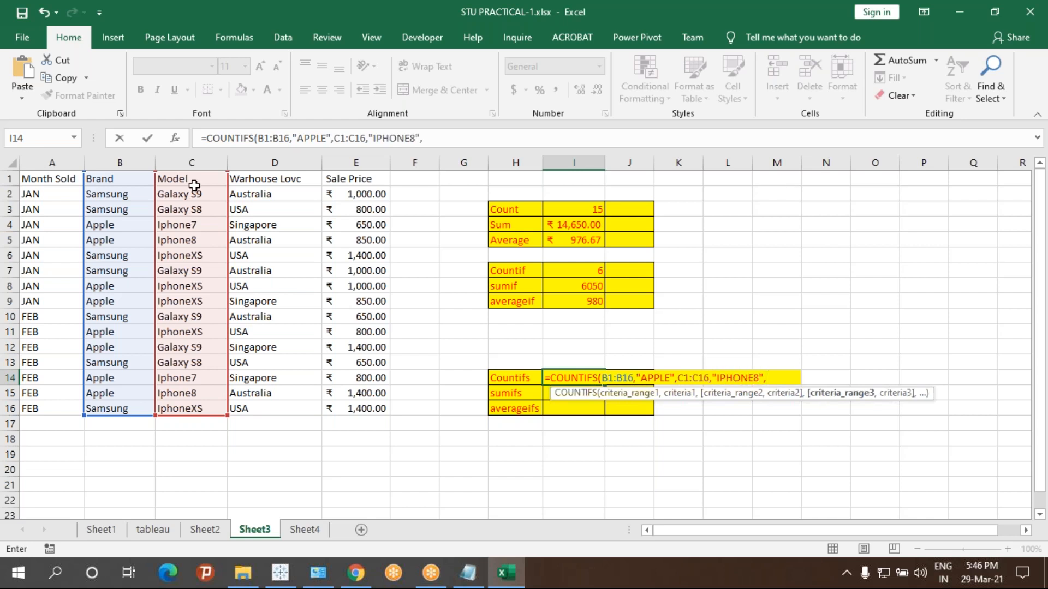
- Add the warehouse range D1:D16 with USA as the third condition and enter the formula, accepting the suggested correction
{"action": "left_click_drag", "start_coordinate": [264, 179], "coordinate": [263, 404]}
{"action": "type", "text": ",\""}
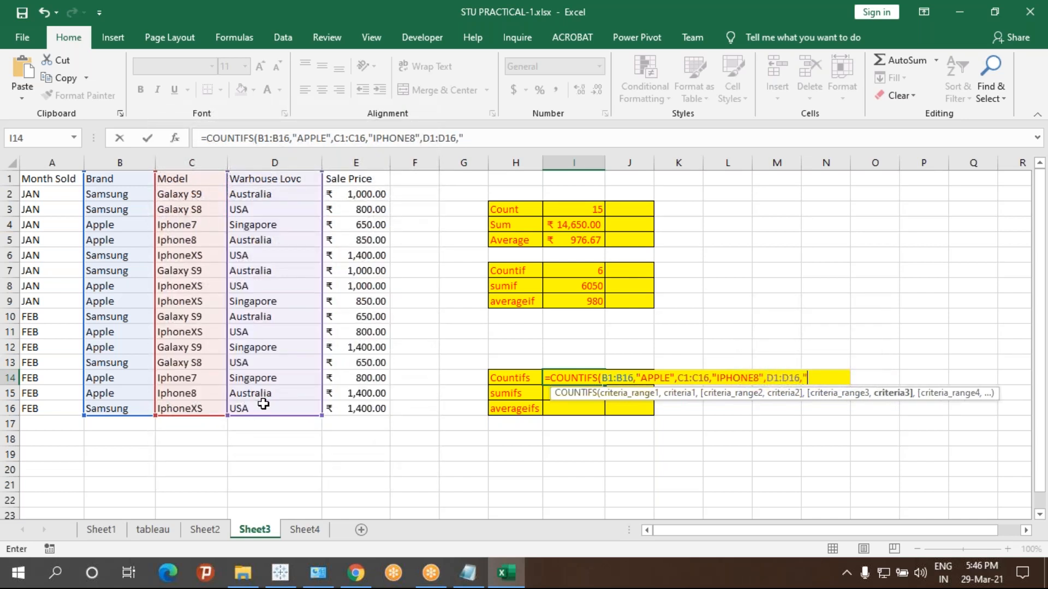
{"action": "type", "text": "\"USA\")"}
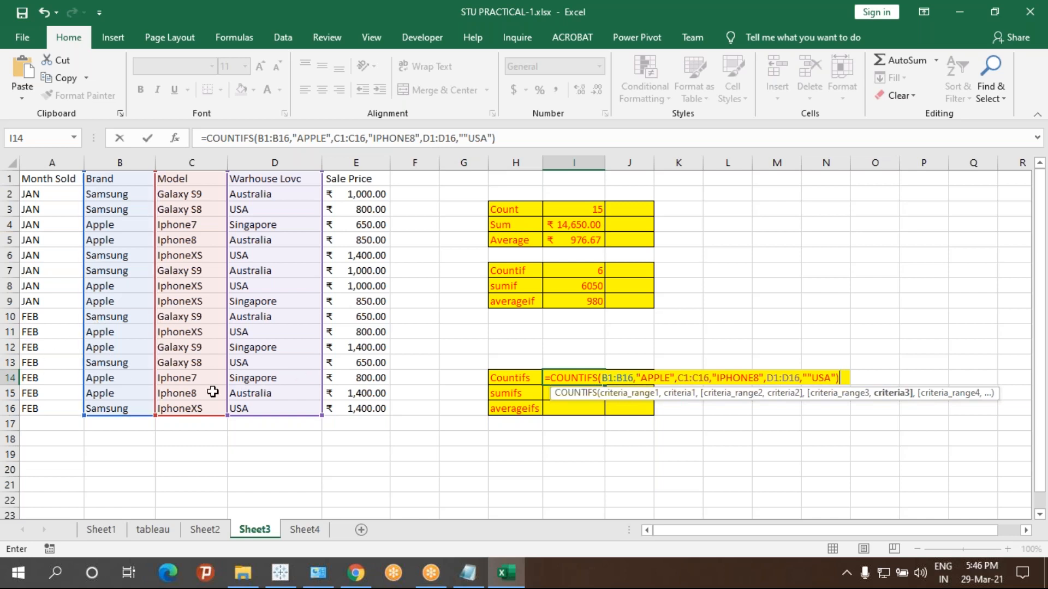
{"action": "key", "text": "Return"}
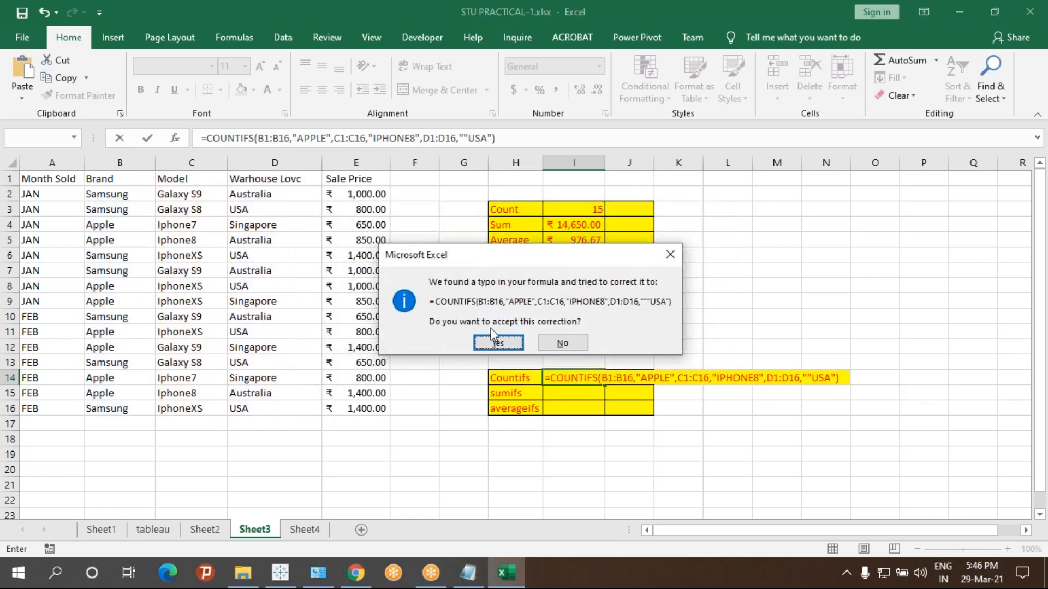
{"action": "left_click", "coordinate": [498, 342]}
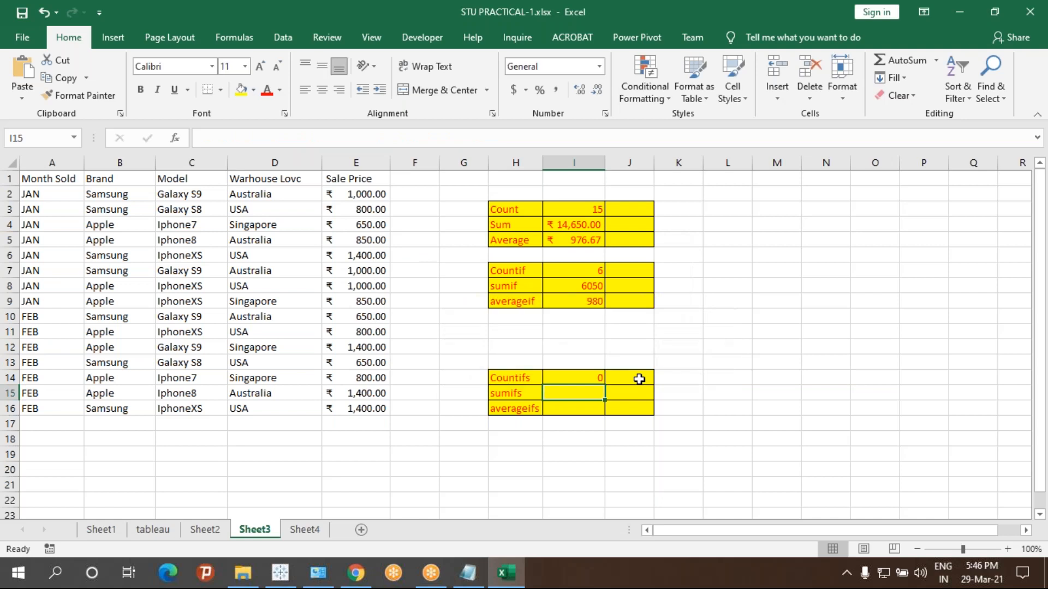
- Remove the extra quotation marks in I14's formula so the warehouse criterion reads "USA"
{"action": "left_click", "coordinate": [563, 375]}
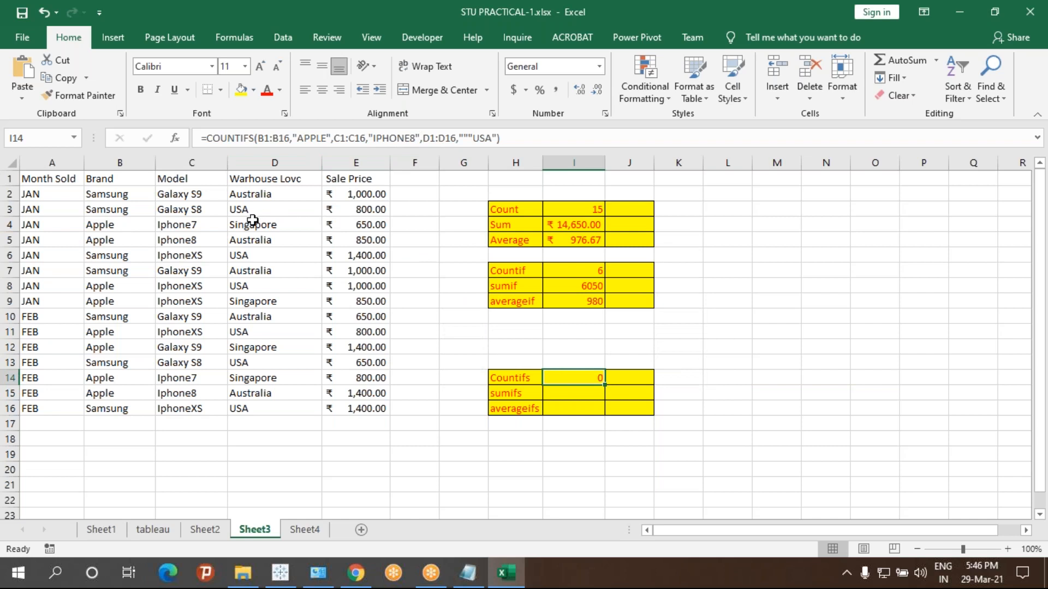
{"action": "left_click", "coordinate": [465, 138]}
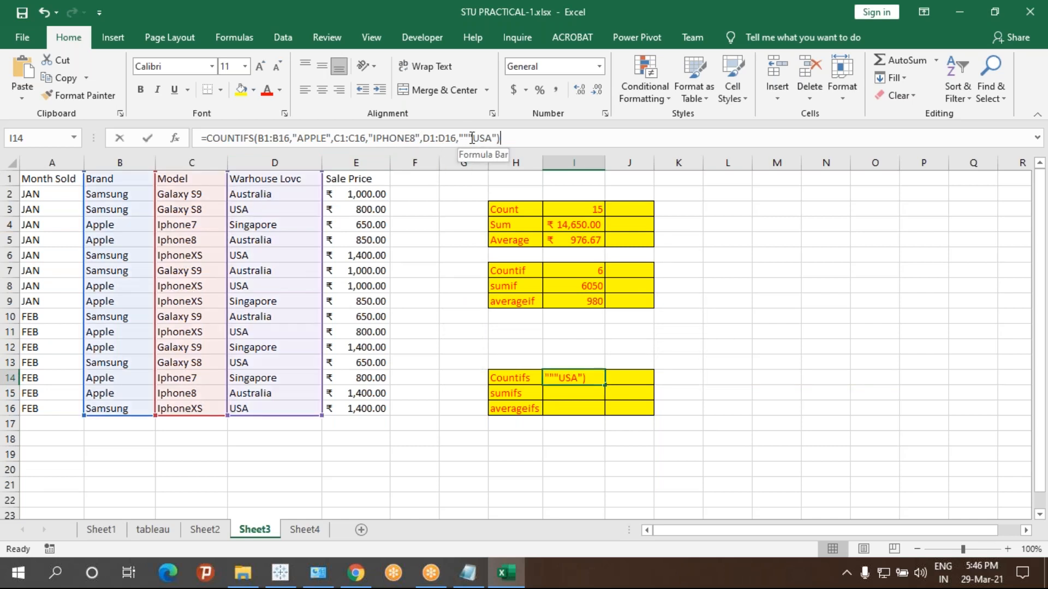
{"action": "key", "text": "Return"}
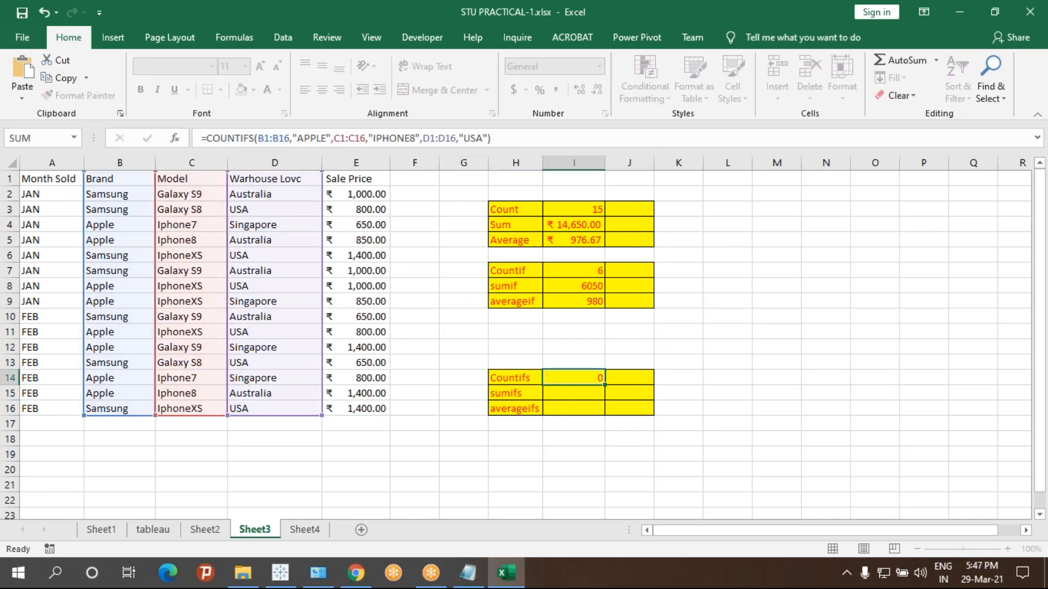
- Try IPHONE9 as the model criterion in I14's COUNTIFS formula
{"action": "left_click", "coordinate": [574, 375]}
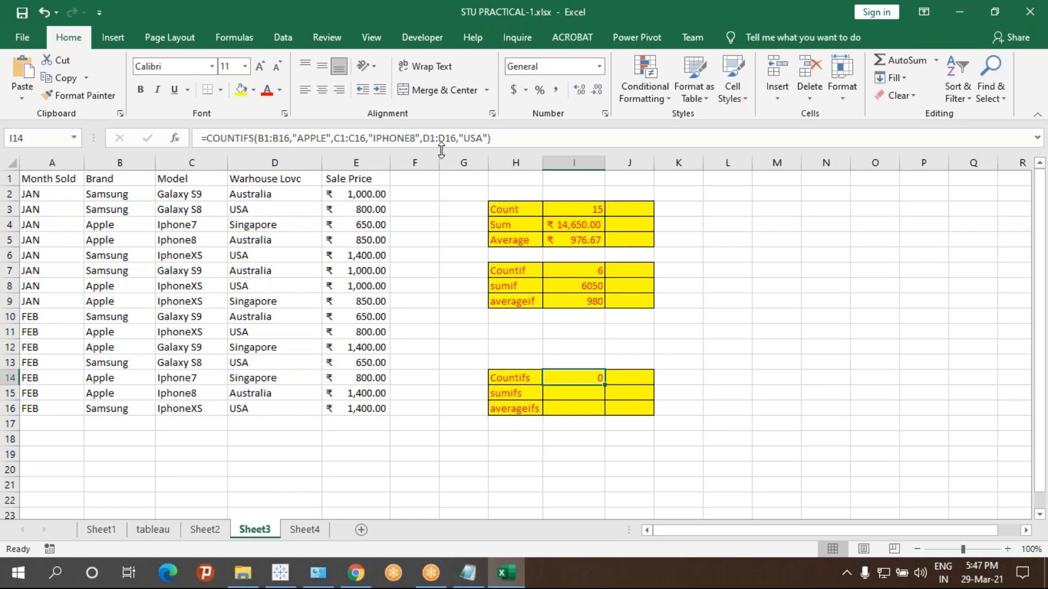
{"action": "left_click_drag", "start_coordinate": [375, 138], "coordinate": [418, 137]}
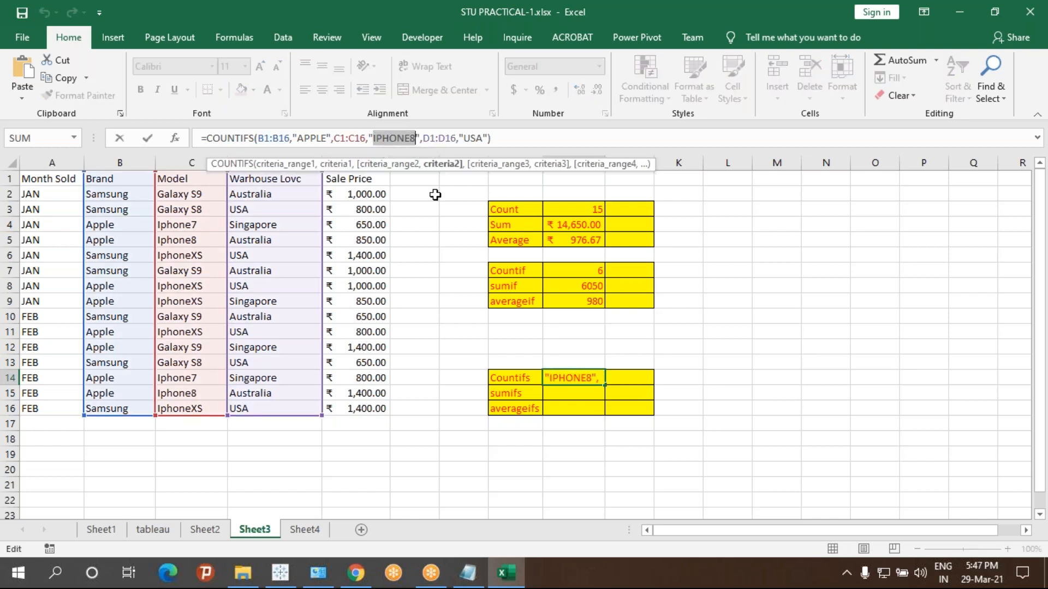
{"action": "key", "text": "BackSpace"}
{"action": "type", "text": "IPHONE9"}
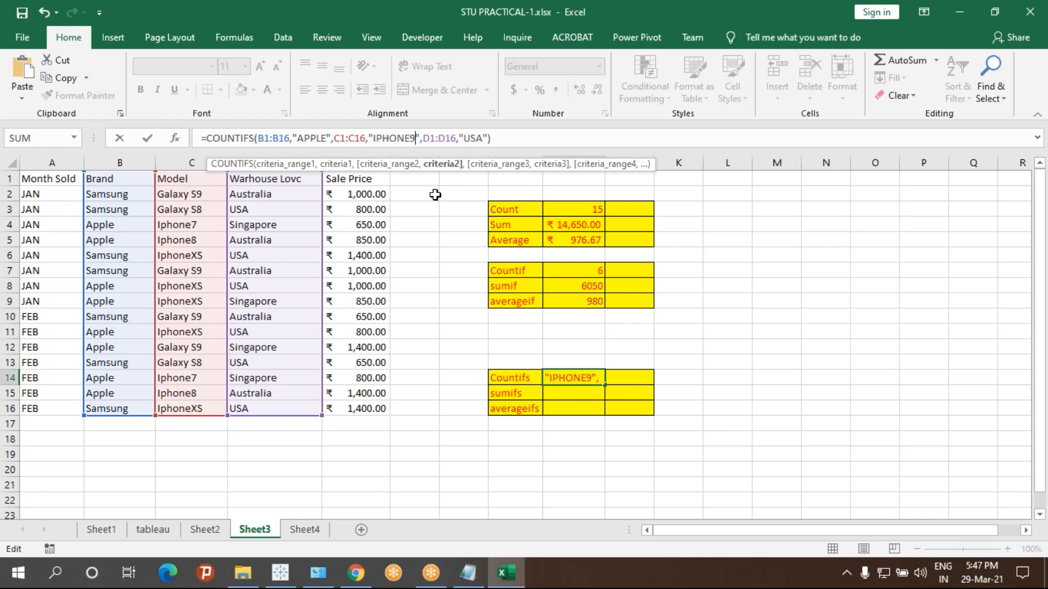
{"action": "key", "text": "Return"}
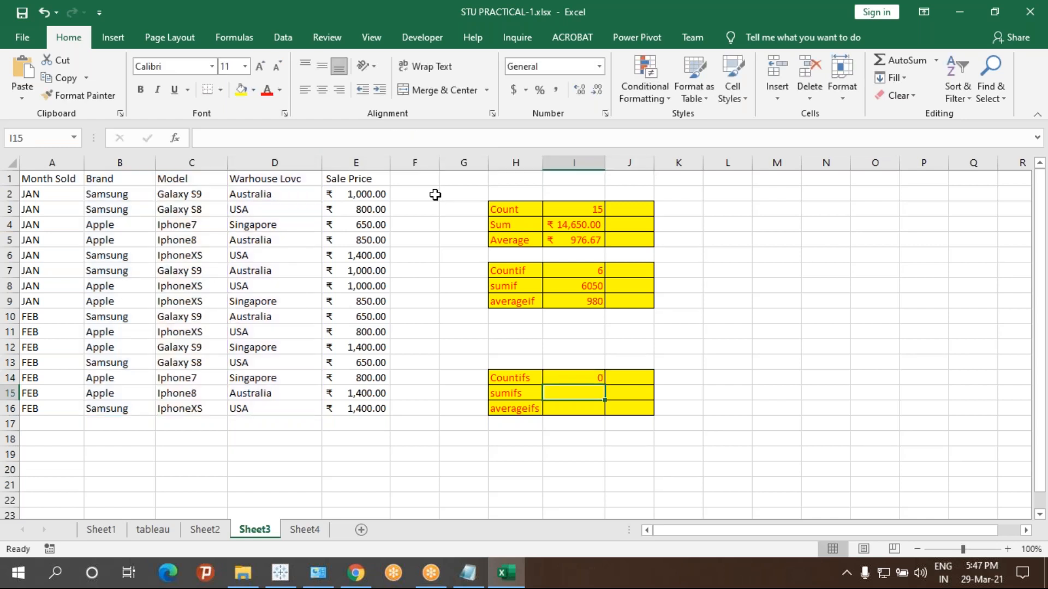
- Set the model criterion in I14's COUNTIFS formula to IPHONEXS
{"action": "left_click", "coordinate": [596, 375]}
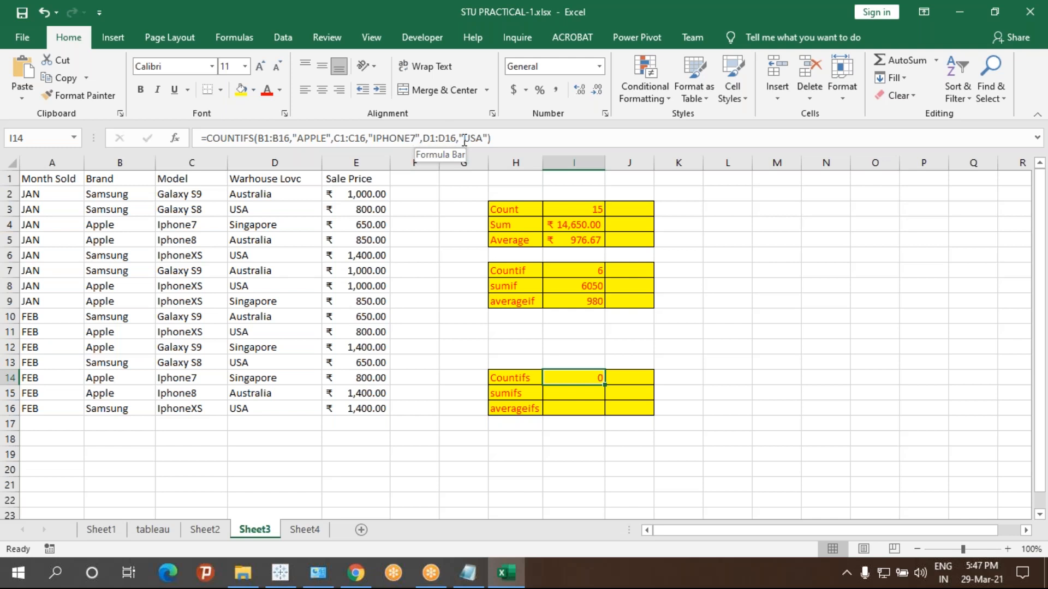
{"action": "left_click", "coordinate": [413, 139]}
{"action": "key", "text": "BackSpace"}
{"action": "type", "text": "XS"}
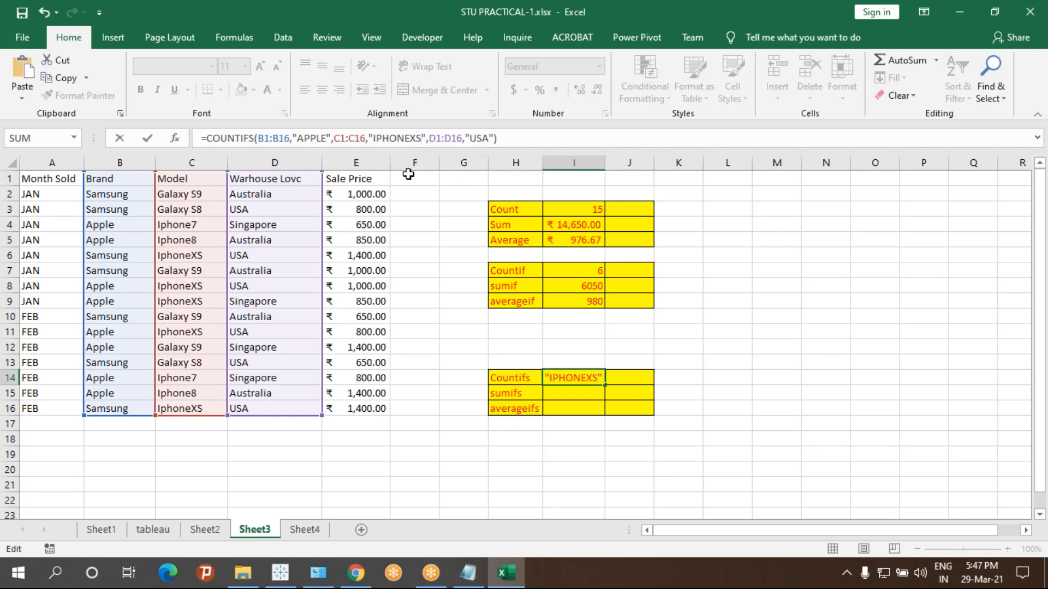
{"action": "key", "text": "Return"}
- Check the criteria in I14's formula against the Apple IphoneXS USA entries in rows 8 and 11
{"action": "left_click", "coordinate": [554, 378]}
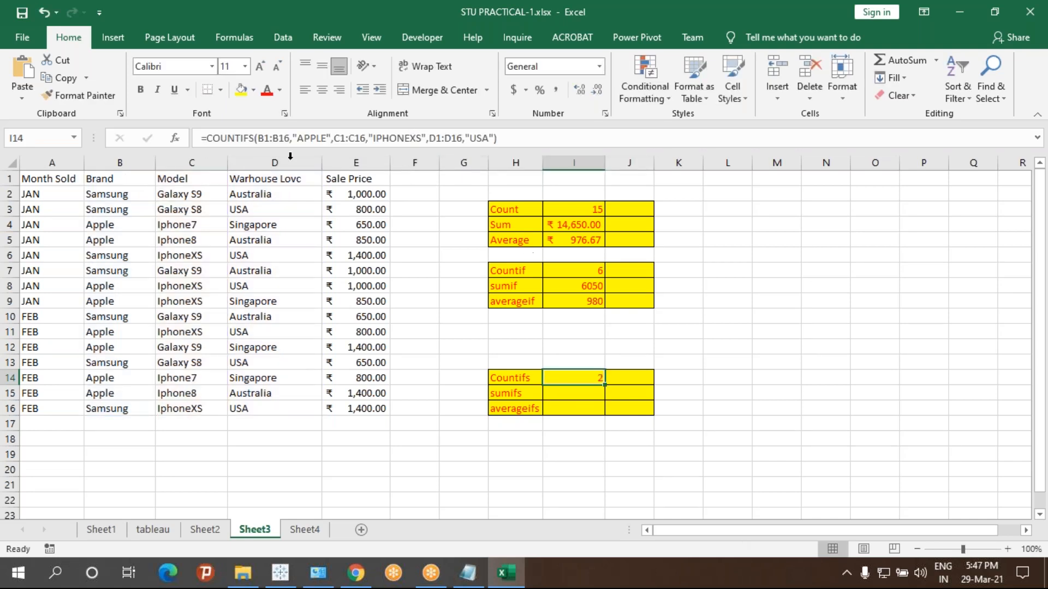
{"action": "double_click", "coordinate": [299, 138]}
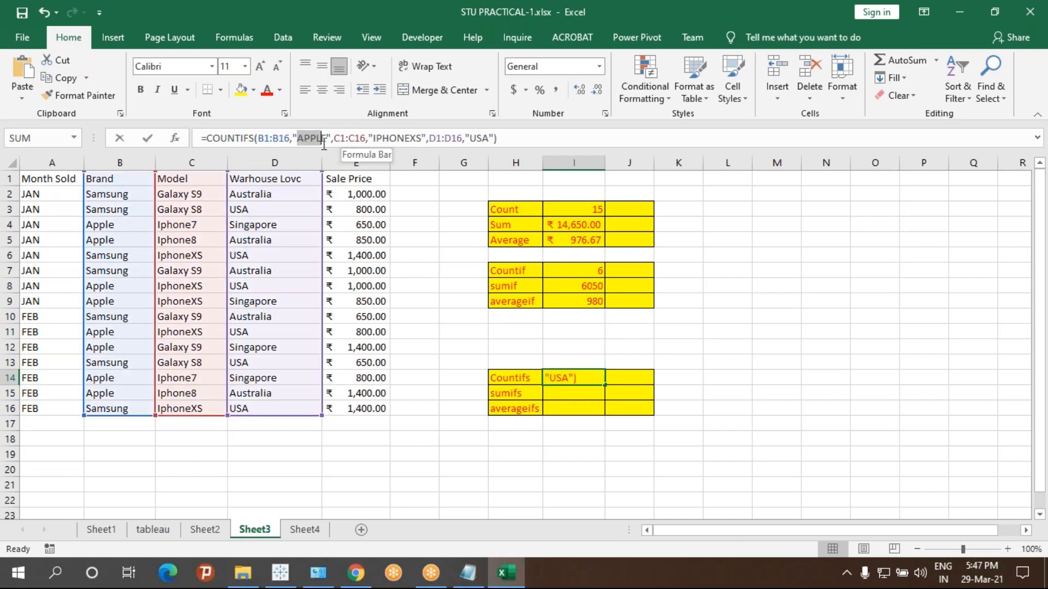
{"action": "left_click_drag", "start_coordinate": [382, 138], "coordinate": [410, 139]}
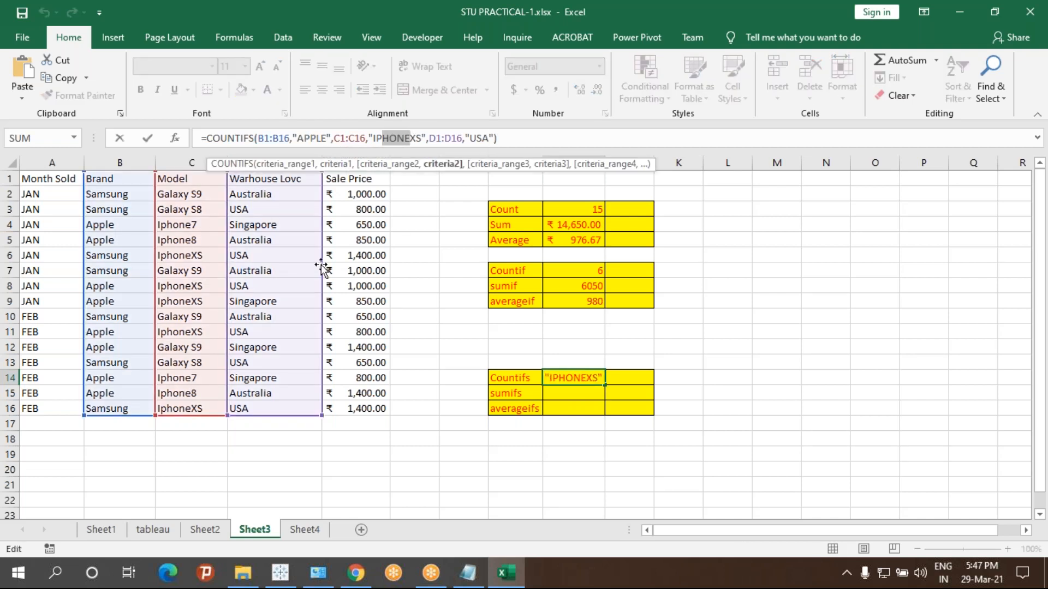
{"action": "key", "text": "Escape"}
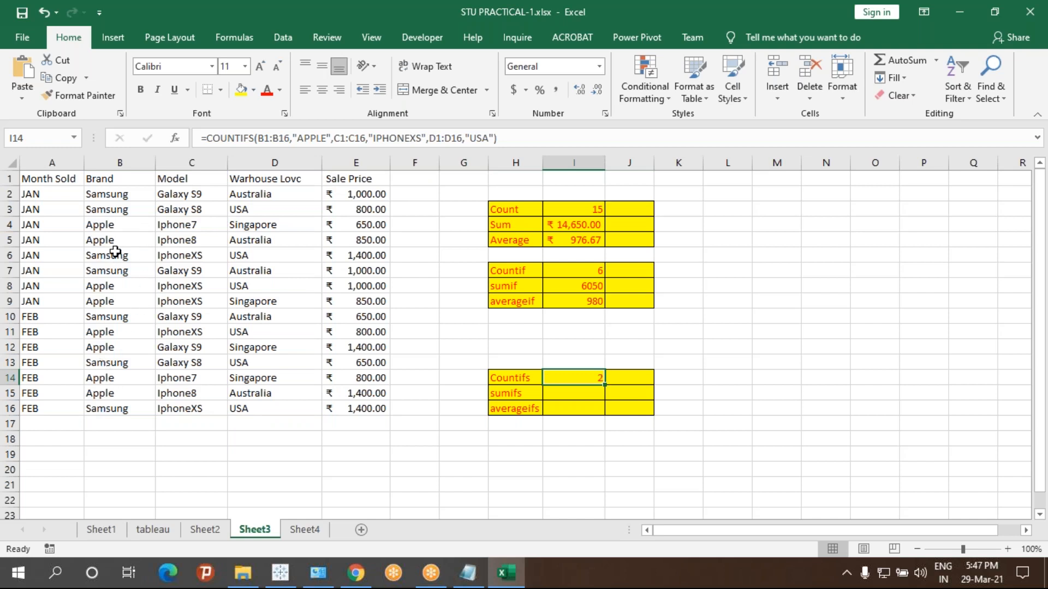
{"action": "mouse_move", "coordinate": [124, 289]}
{"action": "left_mouse_down"}
{"action": "mouse_move", "coordinate": [180, 299]}
{"action": "mouse_move", "coordinate": [257, 286]}
{"action": "left_mouse_up"}
{"action": "left_click_drag", "start_coordinate": [121, 334], "coordinate": [253, 332]}
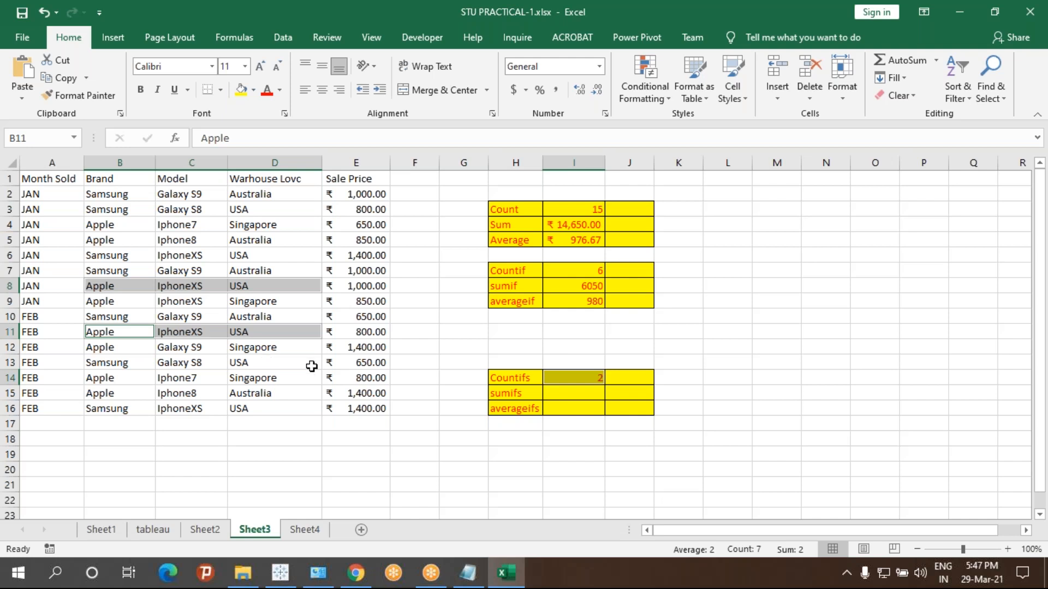
- Start a SUMIFS formula in I15 with E1:E16 as the sum range and B1:B16 matched against "APPLE"
{"action": "left_click", "coordinate": [578, 399]}
{"action": "type", "text": "=SUMI"}
{"action": "key", "text": "Down"}
{"action": "key", "text": "Tab"}
{"action": "left_click", "coordinate": [96, 180]}
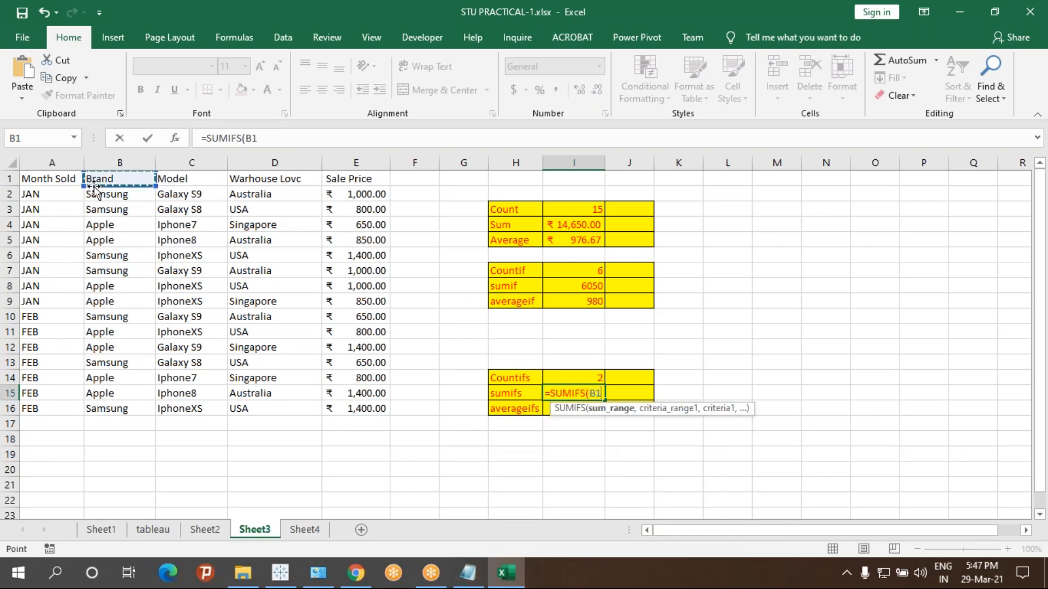
{"action": "key", "text": "BackSpace"}
{"action": "key", "text": "BackSpace"}
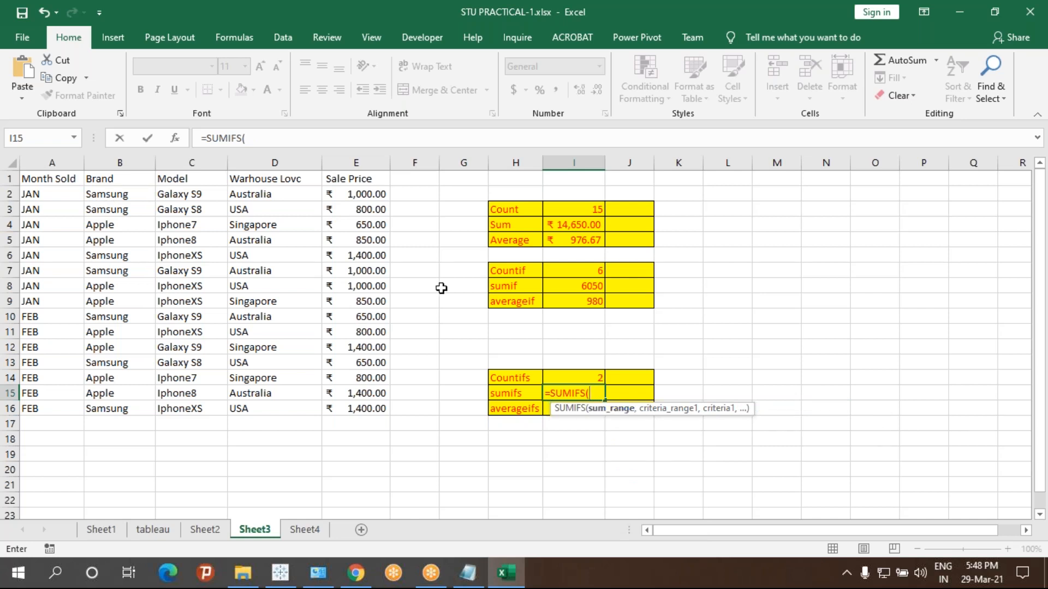
{"action": "left_click_drag", "start_coordinate": [366, 182], "coordinate": [382, 406]}
{"action": "type", "text": ","}
{"action": "left_click_drag", "start_coordinate": [137, 181], "coordinate": [108, 403]}
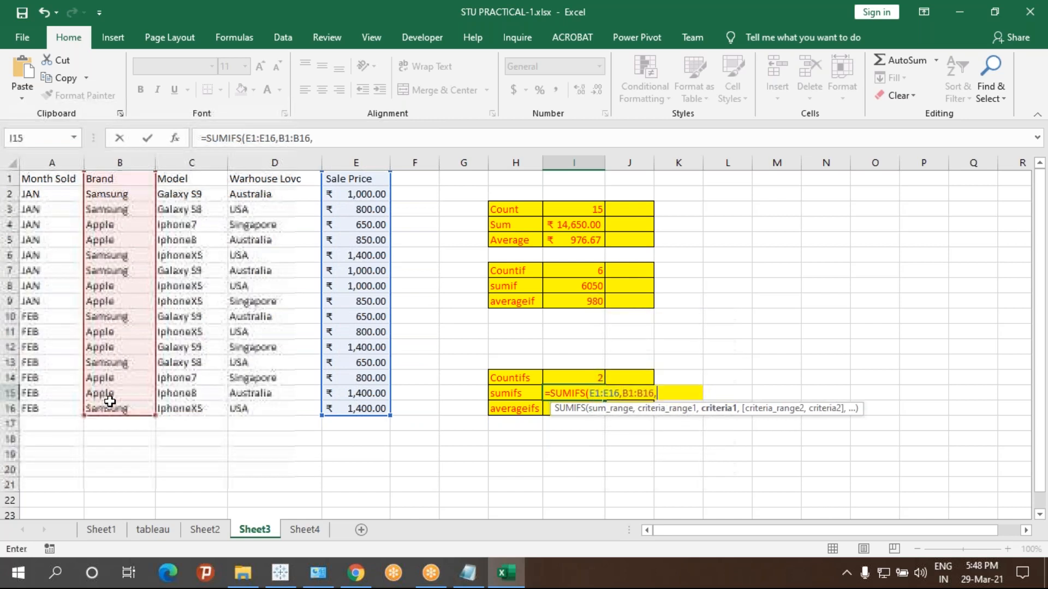
{"action": "type", "text": ",\"APPLE\""}
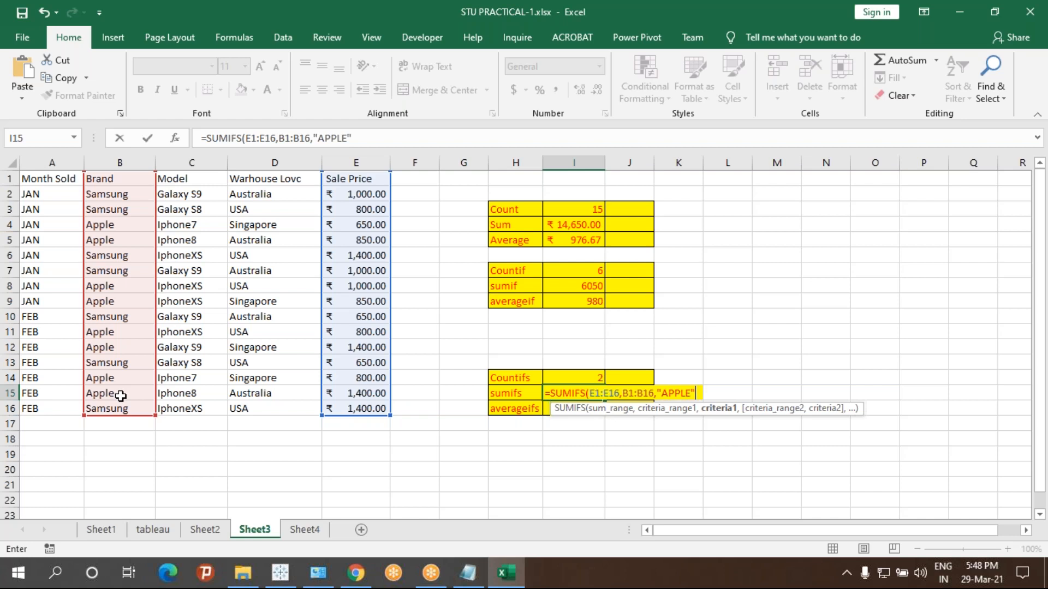
- Complete I15's SUMIFS formula with a second condition matching the warehouse range D1:D16 against "USA"
{"action": "type", "text": ","}
{"action": "left_click_drag", "start_coordinate": [268, 184], "coordinate": [256, 411]}
{"action": "type", "text": ",\"USA\")"}
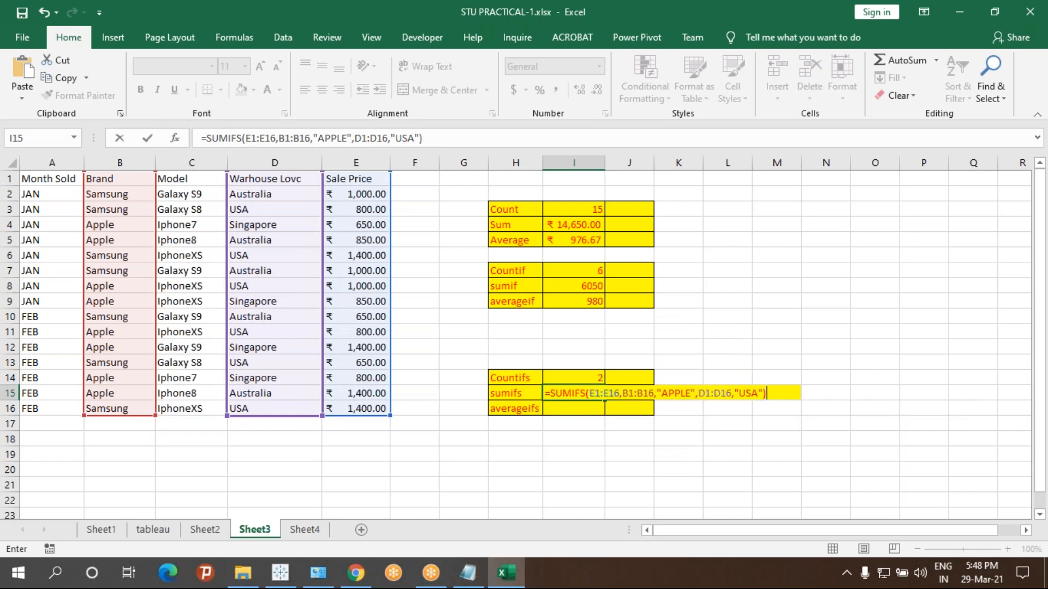
{"action": "key", "text": "Return"}
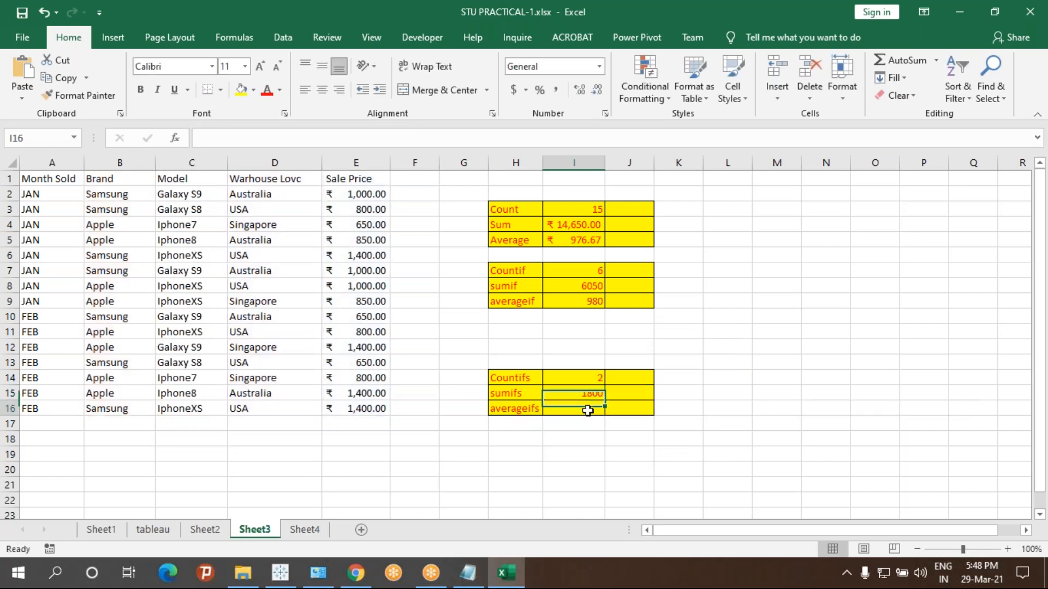
- Start an AVERAGEIFS formula in I16 with the sale prices E1:E16 as the average range
{"action": "type", "text": "=AVER"}
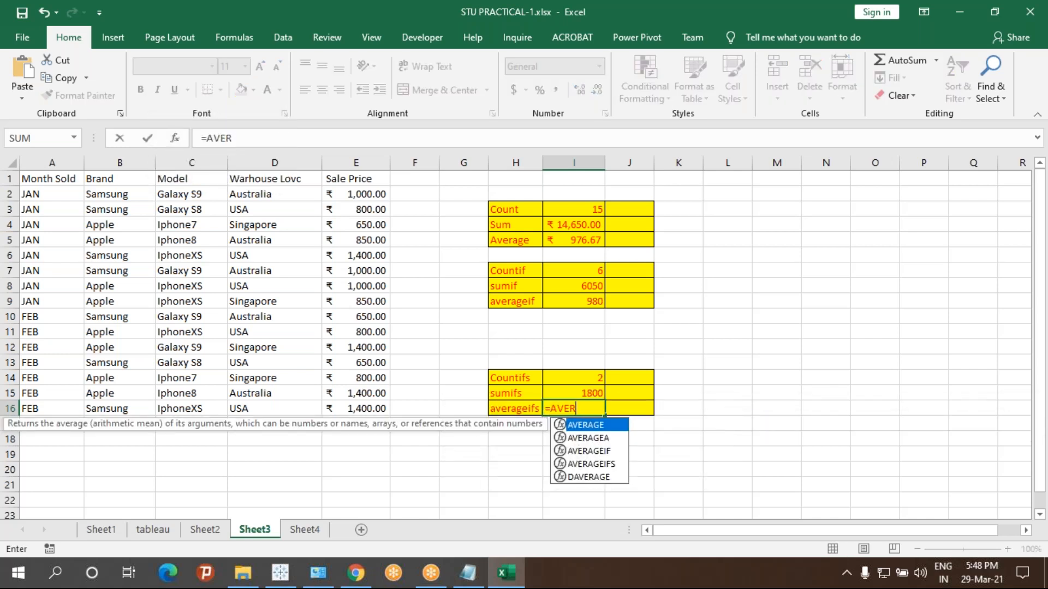
{"action": "key", "text": "Down"}
{"action": "key", "text": "Down"}
{"action": "key", "text": "Down"}
{"action": "key", "text": "Tab"}
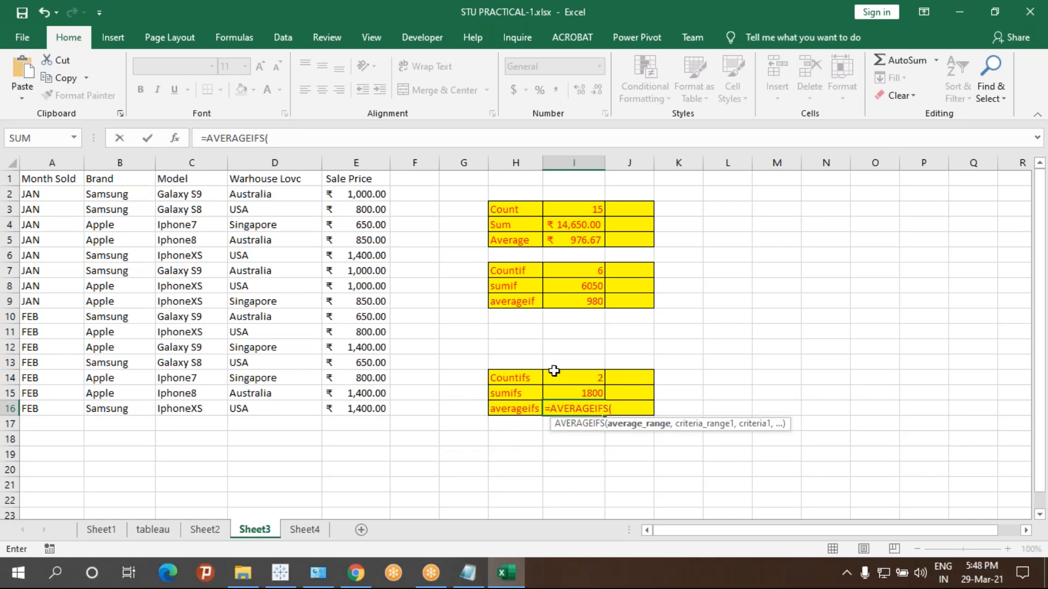
{"action": "left_click_drag", "start_coordinate": [360, 175], "coordinate": [339, 413]}
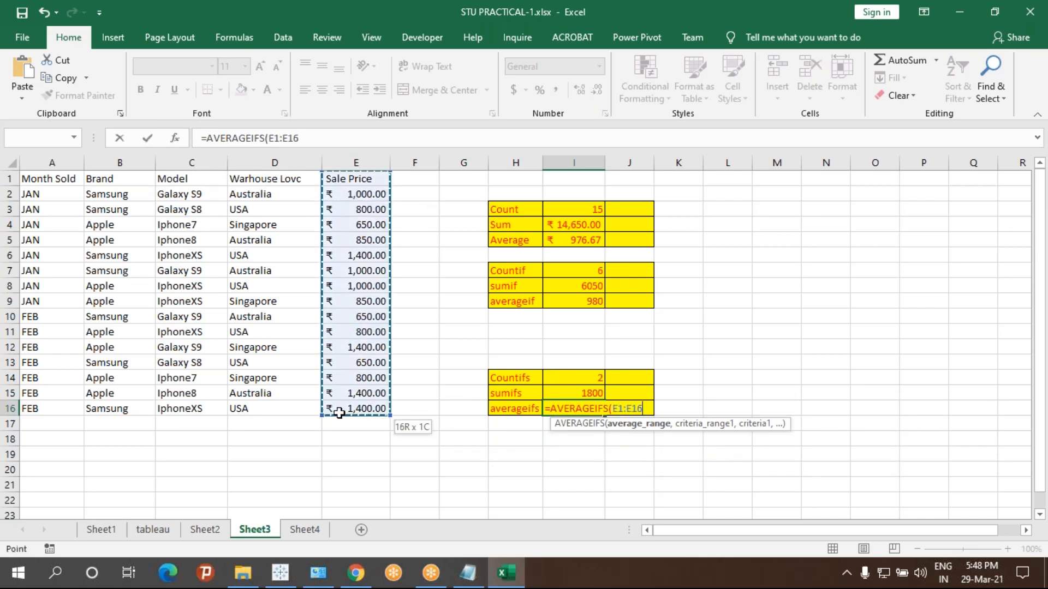
{"action": "type", "text": ","}
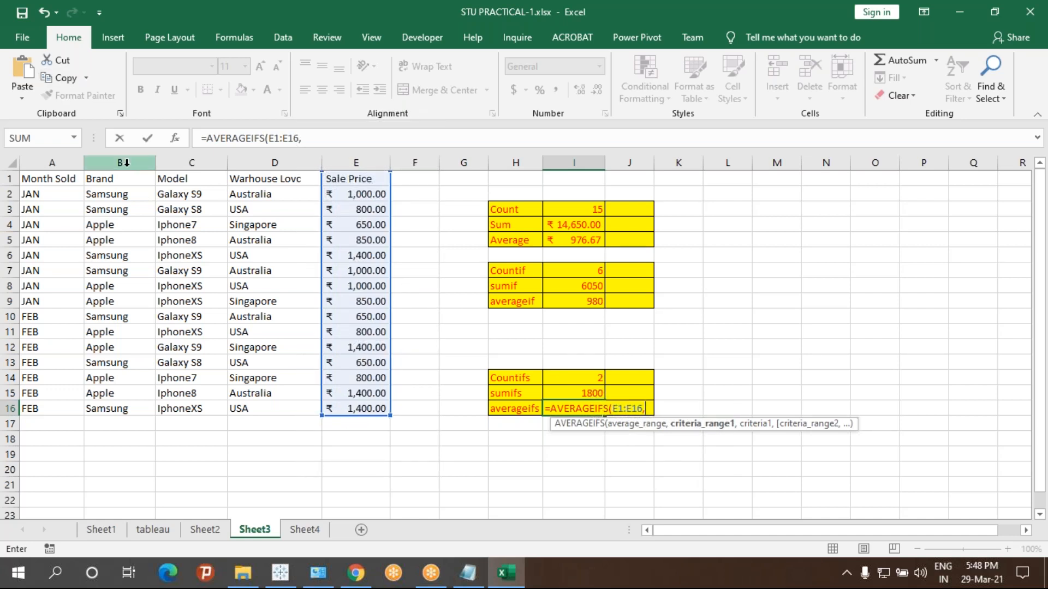
- Complete I16's AVERAGEIFS formula with the criteria B1:B16 matching "Apple" and D1:D16 matching "usa"
{"action": "left_click_drag", "start_coordinate": [134, 179], "coordinate": [106, 408]}
{"action": "type", "text": ","}
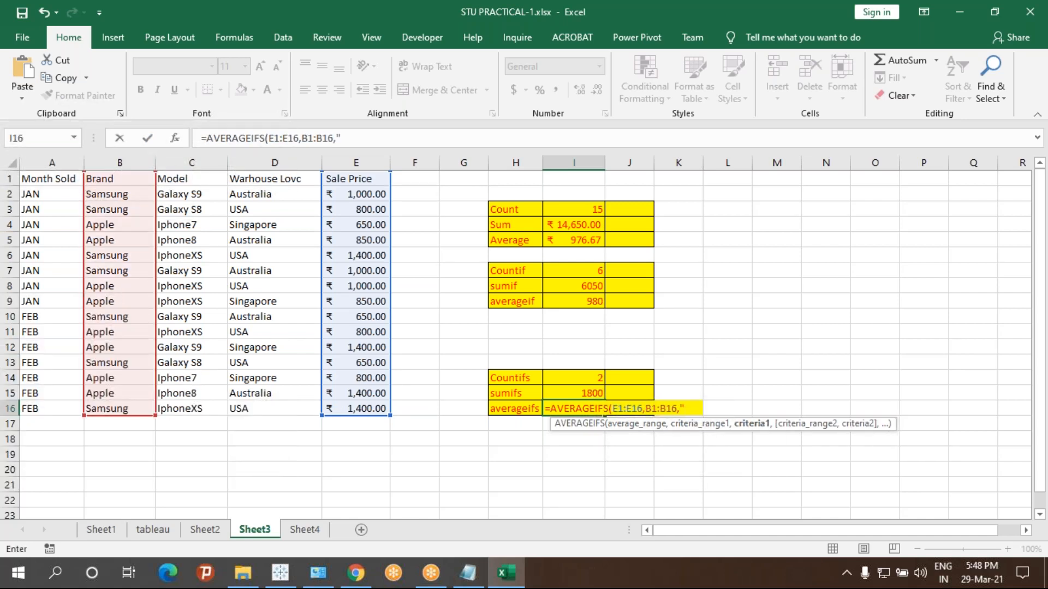
{"action": "type", "text": "\"aPPLE\","}
{"action": "left_click_drag", "start_coordinate": [277, 180], "coordinate": [239, 406]}
{"action": "type", "text": ",\""}
{"action": "type", "text": "usa\")"}
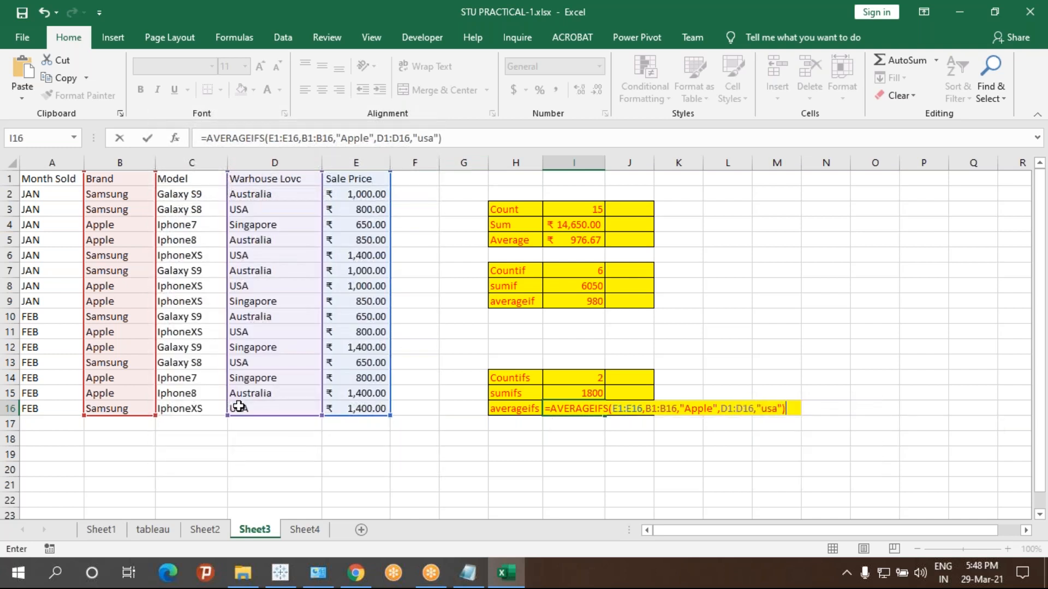
{"action": "key", "text": "Return"}
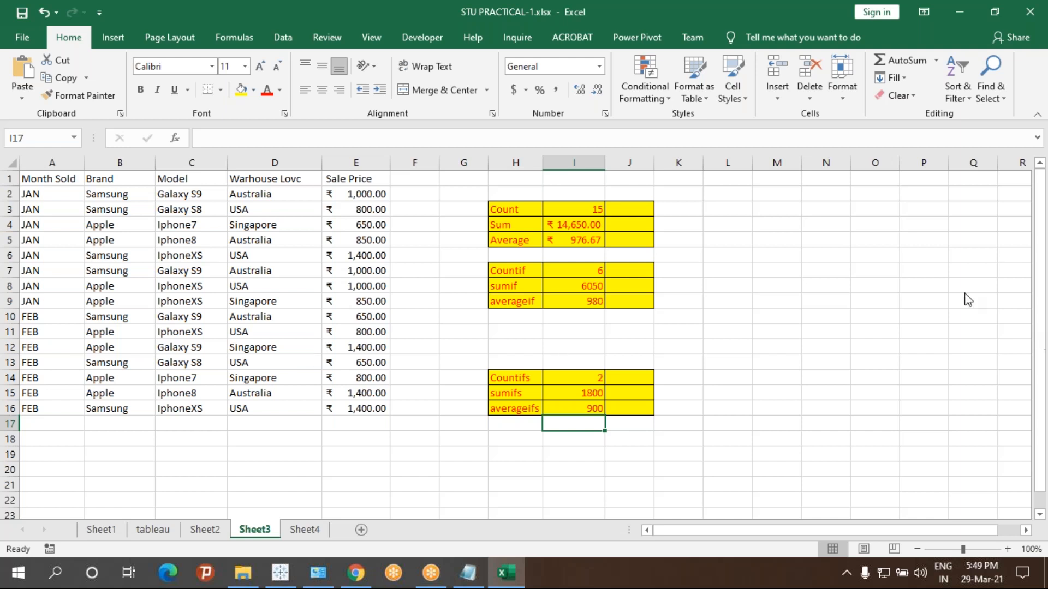
- Minimize the practice workbook and open Tableau.xlsx from the desktop
{"action": "left_click", "coordinate": [894, 240]}
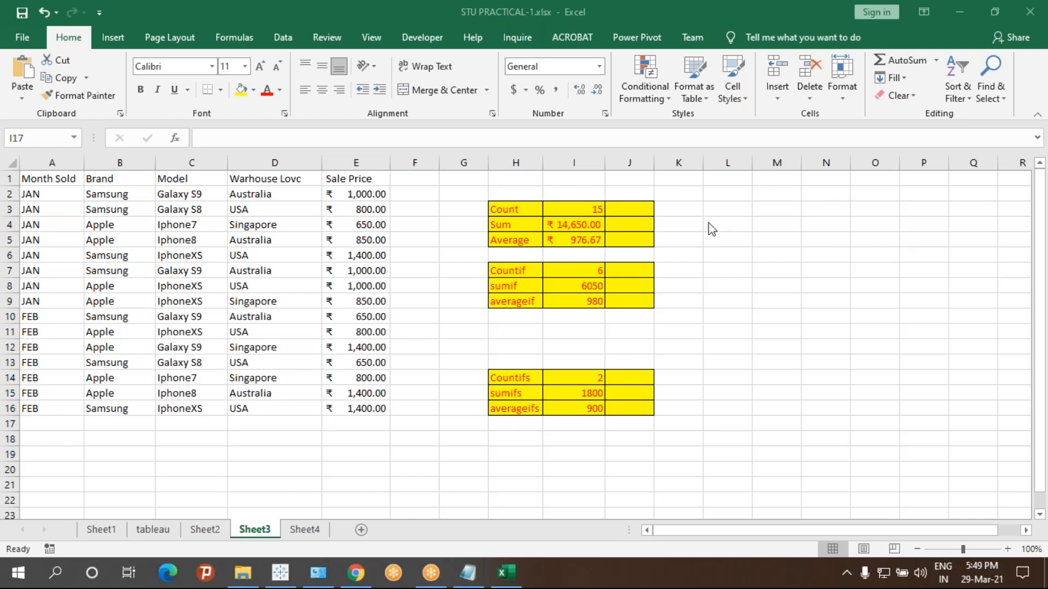
{"action": "left_click", "coordinate": [969, 9]}
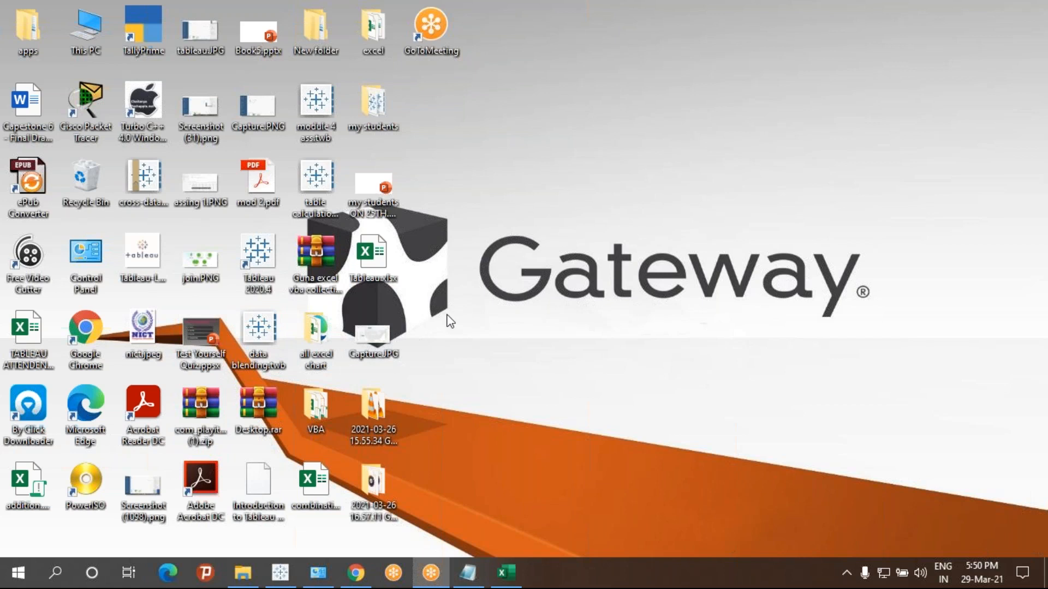
{"action": "double_click", "coordinate": [377, 267]}
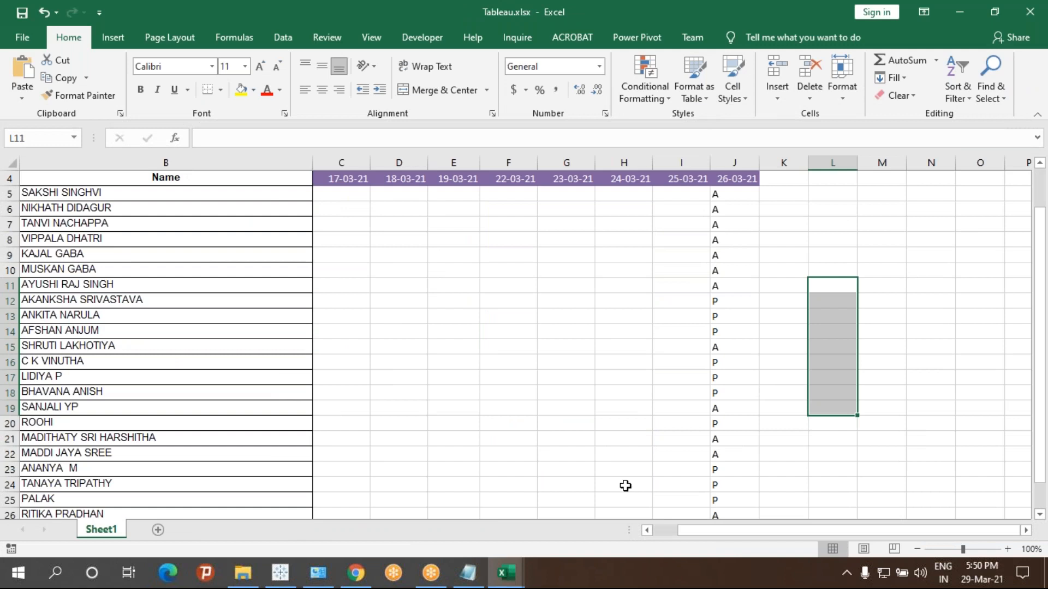
- Extend the attendance date headers from J4 into K4 and set the new date to 29-03-2021
{"action": "key", "text": "Right"}
{"action": "key", "text": "Right"}
{"action": "key", "text": "Right"}
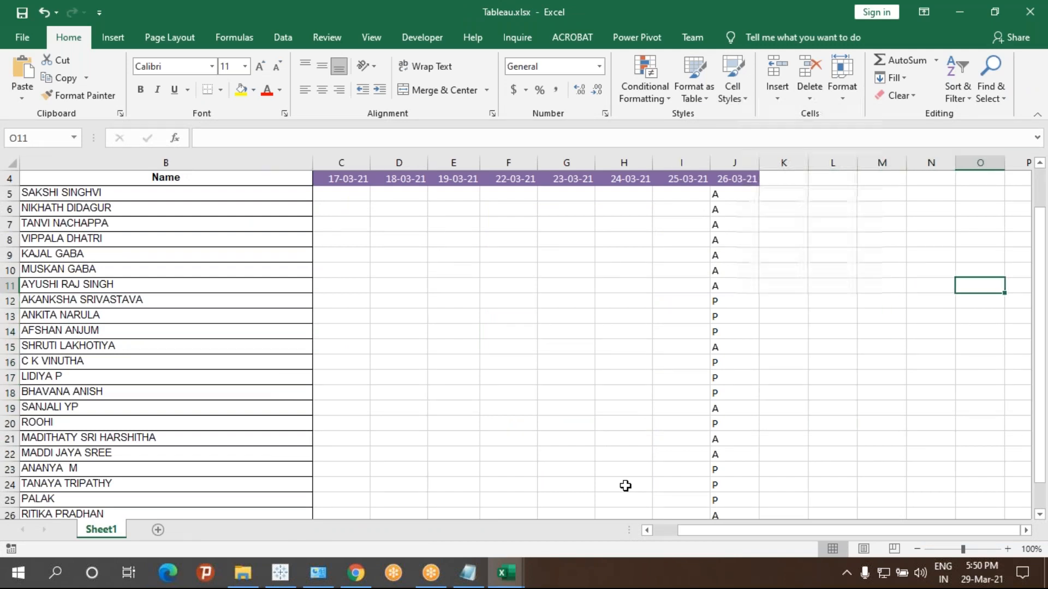
{"action": "left_click", "coordinate": [739, 177]}
{"action": "left_click_drag", "start_coordinate": [757, 186], "coordinate": [786, 186]}
{"action": "left_click", "coordinate": [778, 195]}
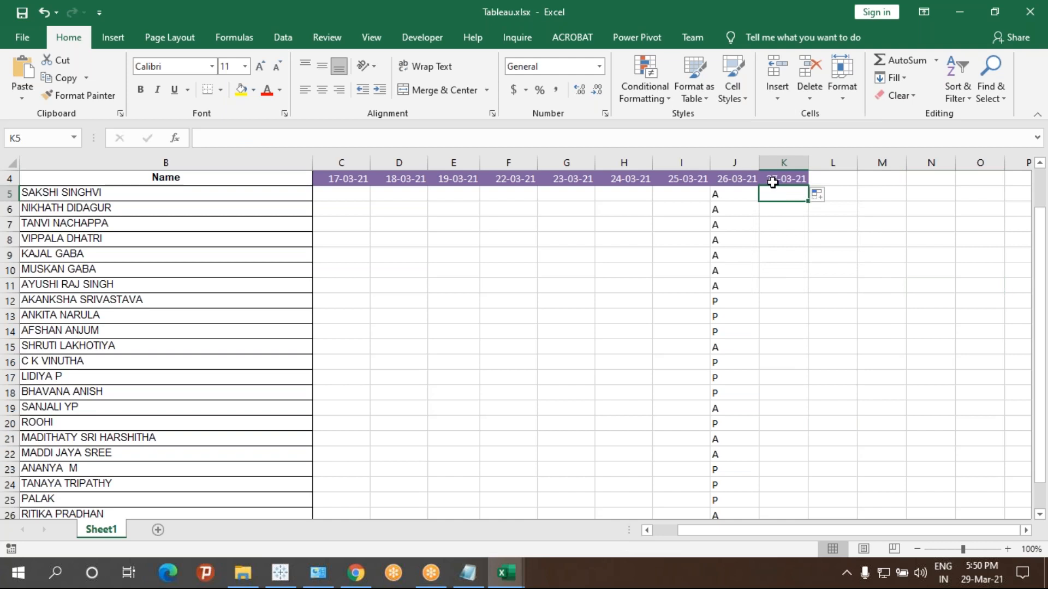
{"action": "double_click", "coordinate": [772, 183]}
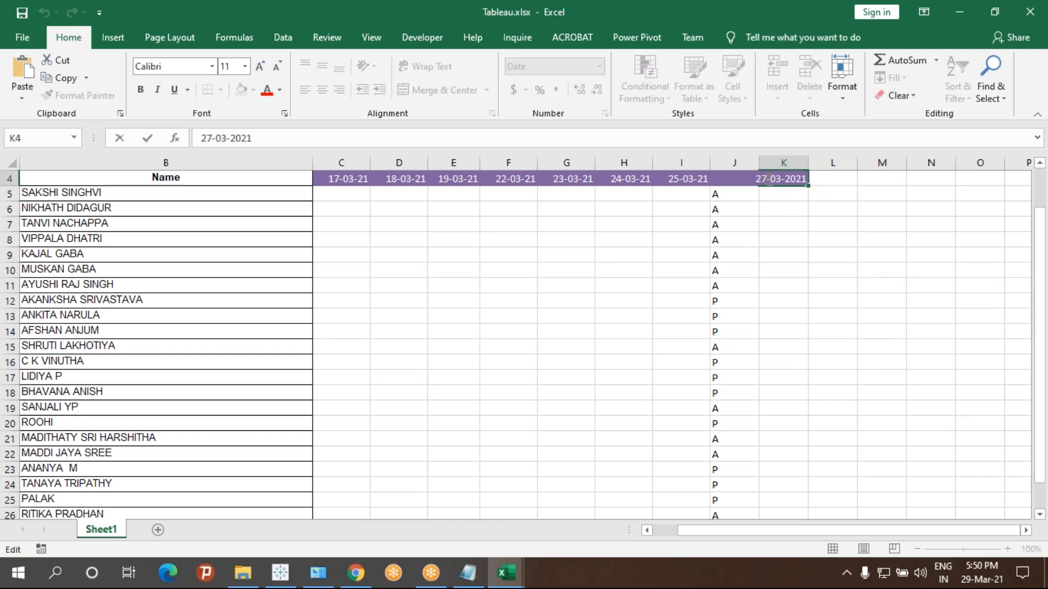
{"action": "key", "text": "BackSpace"}
{"action": "type", "text": "9"}
{"action": "key", "text": "Return"}
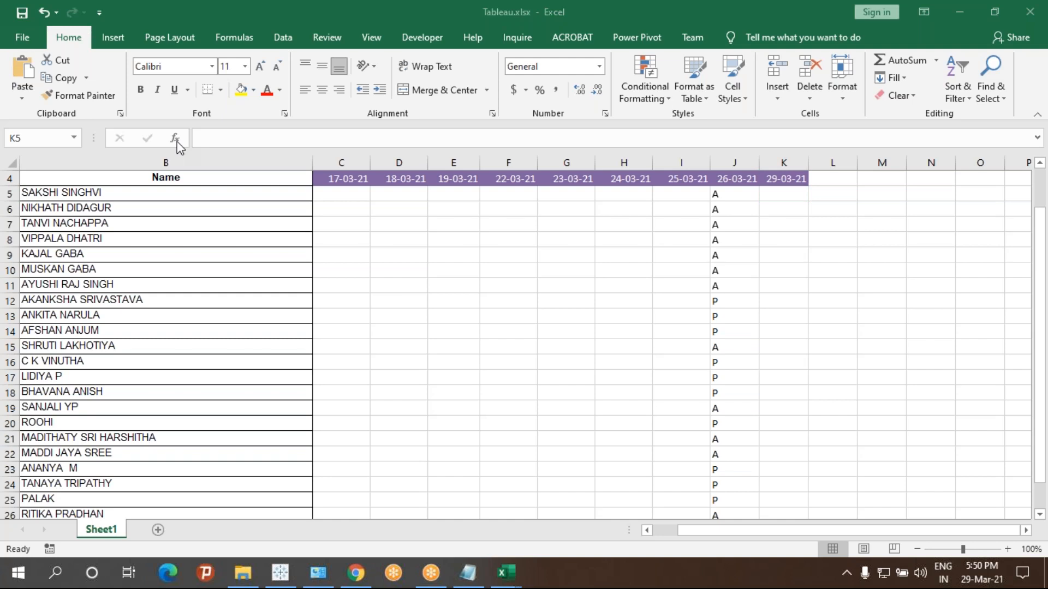
- Mark the first student's attendance in K5 as A in the 29-03-21 column
{"action": "left_click", "coordinate": [796, 194]}
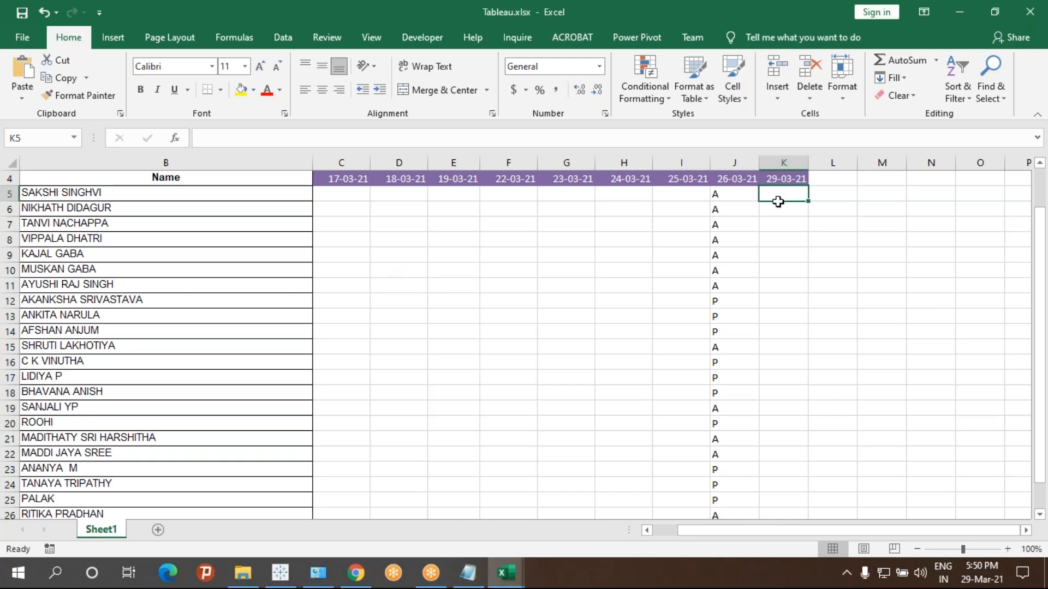
{"action": "scroll", "coordinate": [776, 202], "scroll_direction": "up", "scroll_amount": 1}
{"action": "scroll", "coordinate": [760, 252], "scroll_direction": "down", "scroll_amount": 1}
{"action": "type", "text": "a"}
{"action": "key", "text": "Return"}
{"action": "key", "text": "Up"}
{"action": "type", "text": "a"}
{"action": "key", "text": "Return"}
{"action": "key", "text": "Up"}
{"action": "type", "text": "a"}
{"action": "key", "text": "Return"}
{"action": "key", "text": "Up"}
{"action": "type", "text": "A"}
{"action": "key", "text": "Return"}
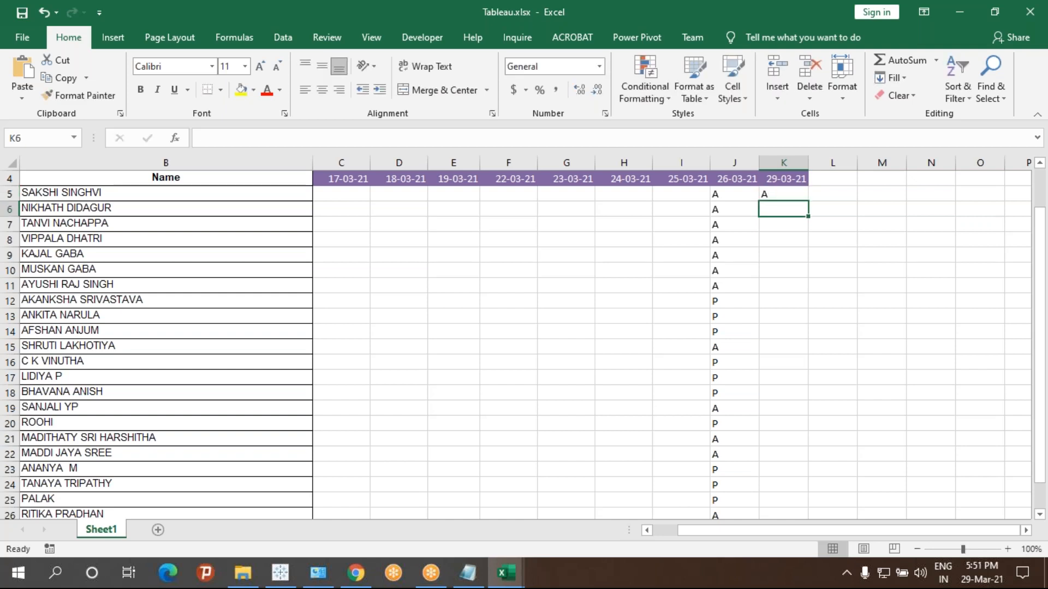
- Mark the attendance of the students in rows 6 to 8 as A in cells K6:K8
{"action": "type", "text": "A"}
{"action": "key", "text": "Return"}
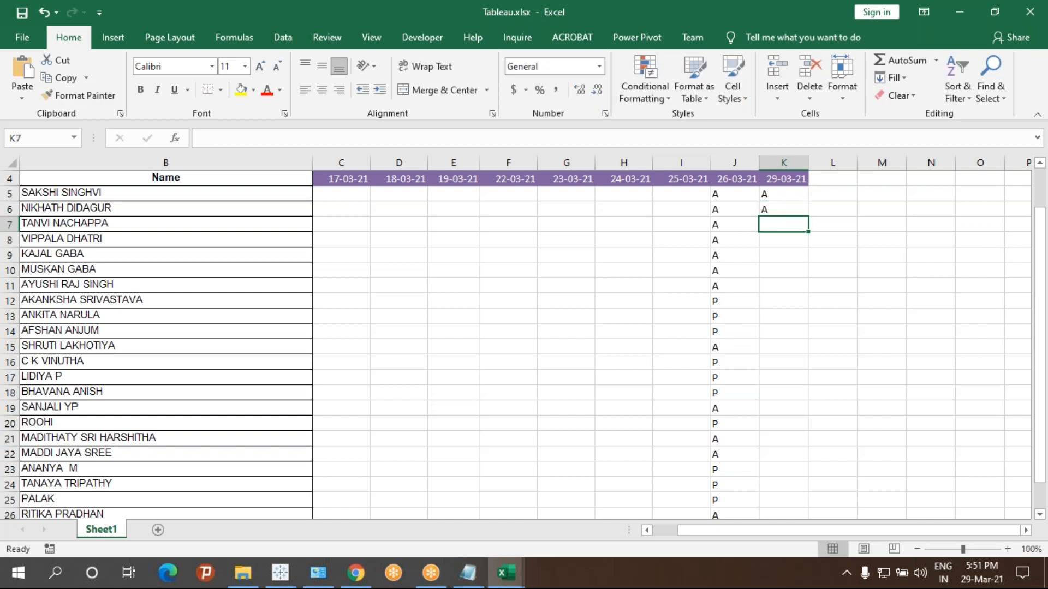
{"action": "type", "text": "A"}
{"action": "key", "text": "Return"}
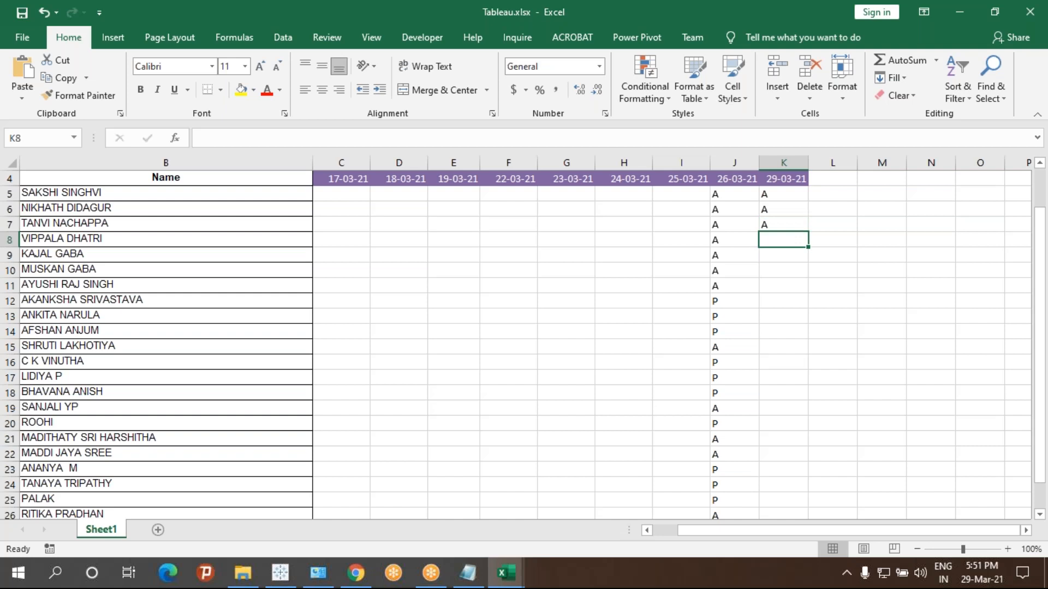
{"action": "type", "text": "A"}
{"action": "key", "text": "Return"}
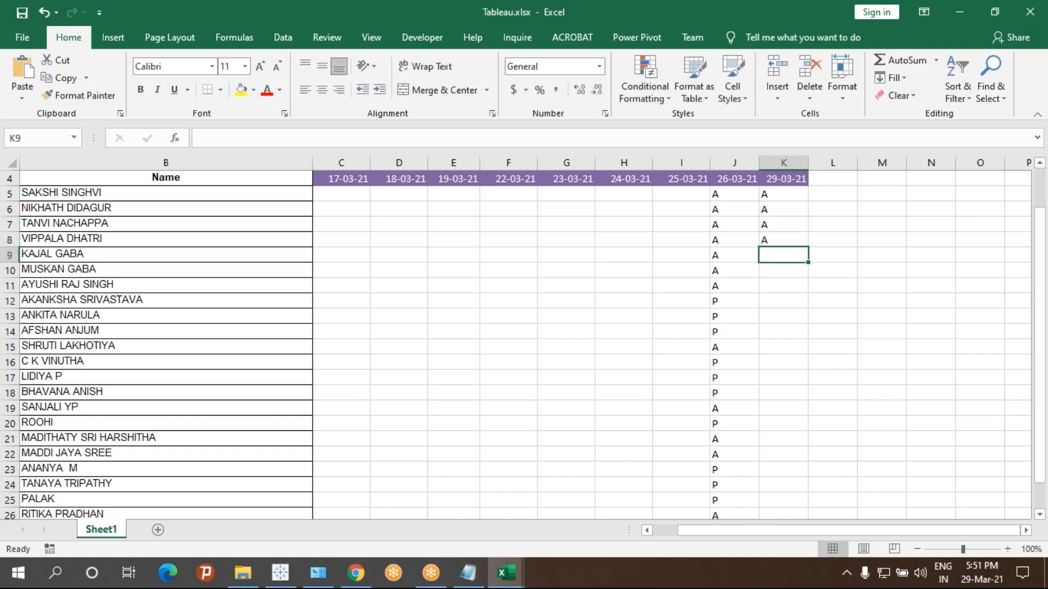
- Mark the attendance of the students in rows 9 to 11 as A in cells K9:K11
{"action": "type", "text": "A"}
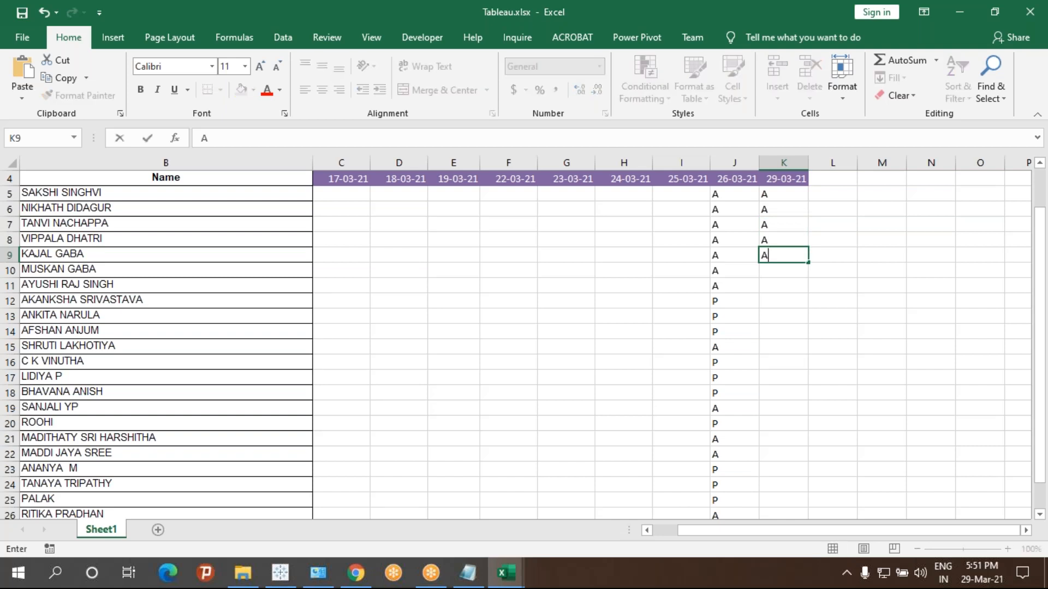
{"action": "type", "text": "A"}
{"action": "key", "text": "BackSpace"}
{"action": "key", "text": "Return"}
{"action": "type", "text": "A"}
{"action": "key", "text": "Return"}
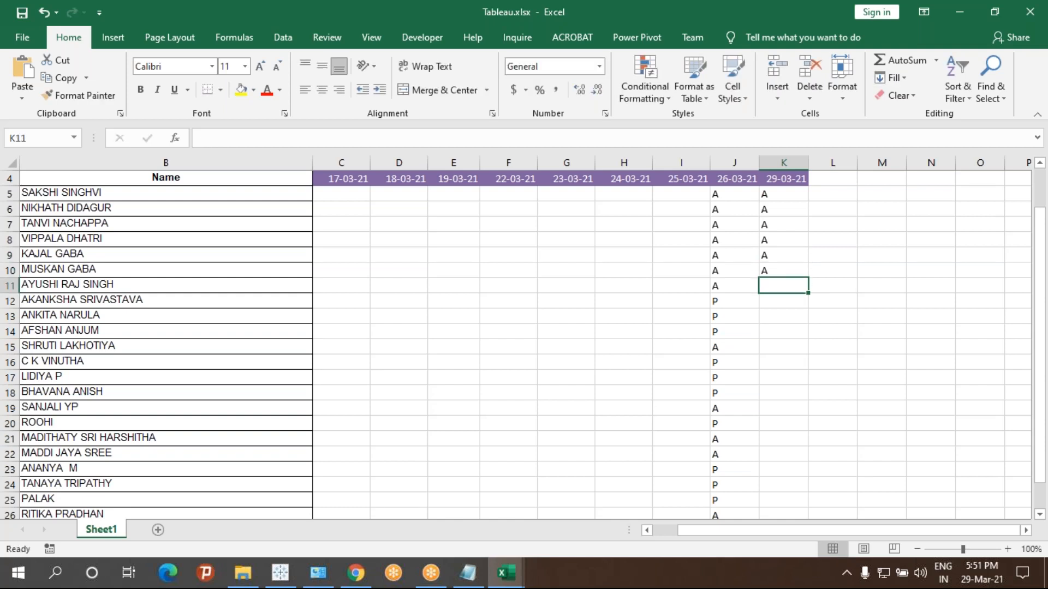
{"action": "type", "text": "A"}
{"action": "key", "text": "Return"}
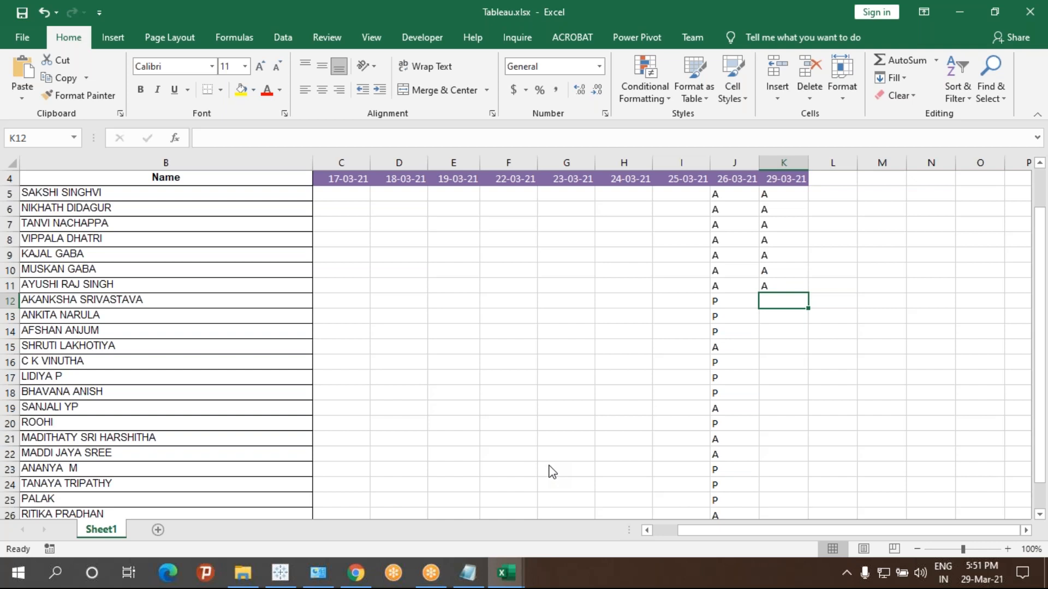
- Mark the attendance of the students in rows 12 and 13 as A in cells K12 and K13
{"action": "type", "text": "A"}
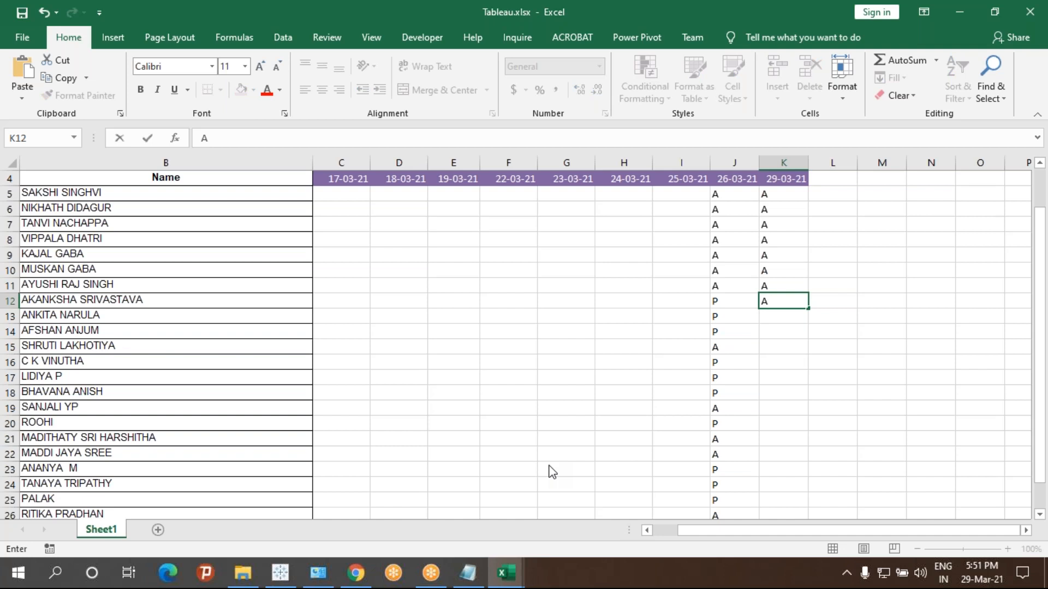
{"action": "left_click", "coordinate": [435, 407]}
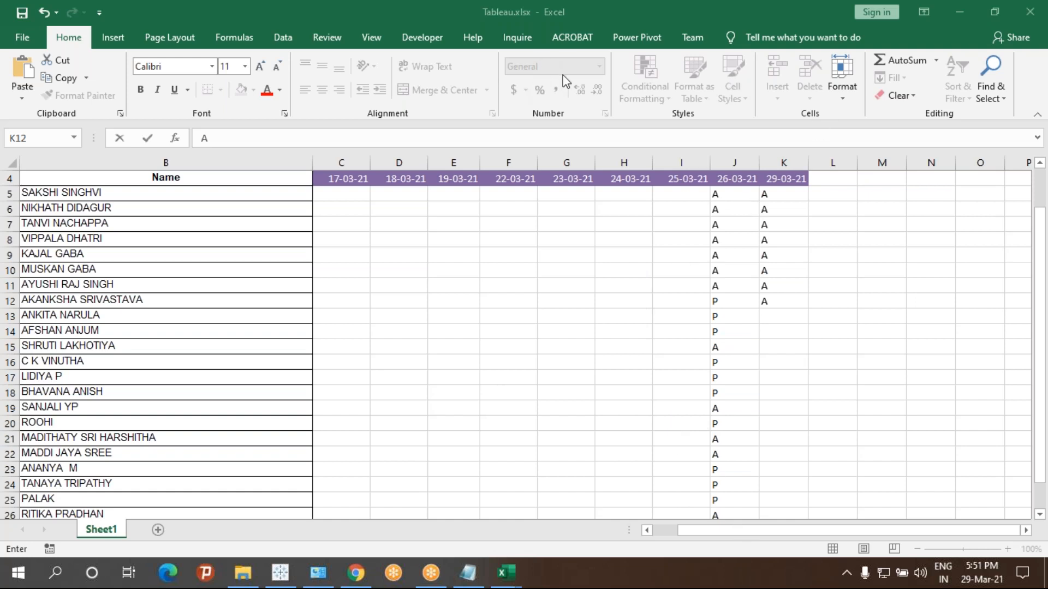
{"action": "left_click", "coordinate": [786, 302]}
{"action": "left_click", "coordinate": [786, 316]}
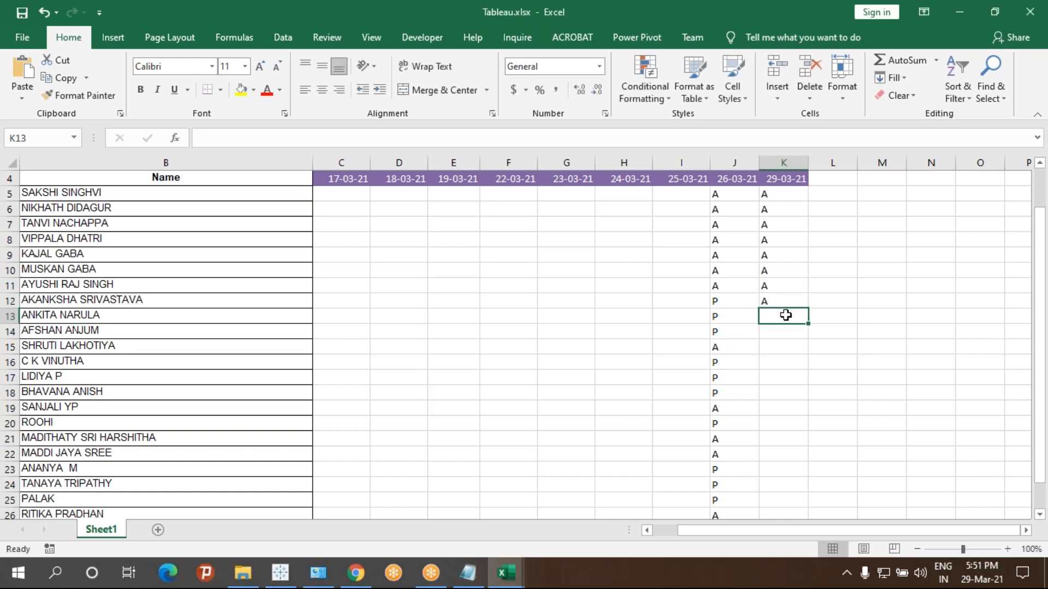
{"action": "type", "text": "A"}
{"action": "key", "text": "Return"}
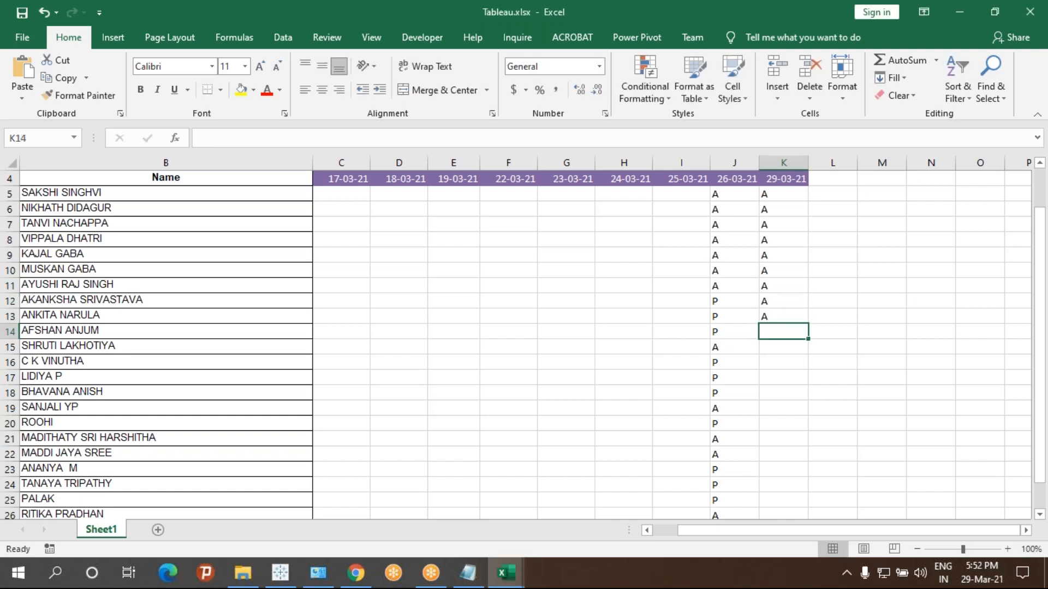
- Enter P in K14 and A in K15 for the attendance of the students in rows 14 and 15
{"action": "type", "text": "P"}
{"action": "key", "text": "Return"}
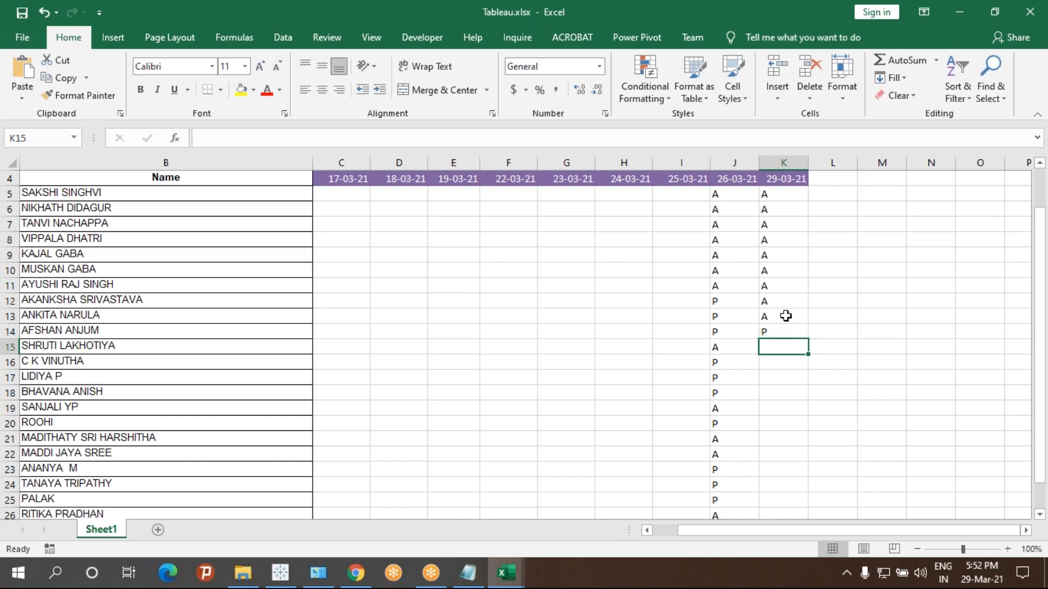
{"action": "type", "text": "A"}
{"action": "key", "text": "Return"}
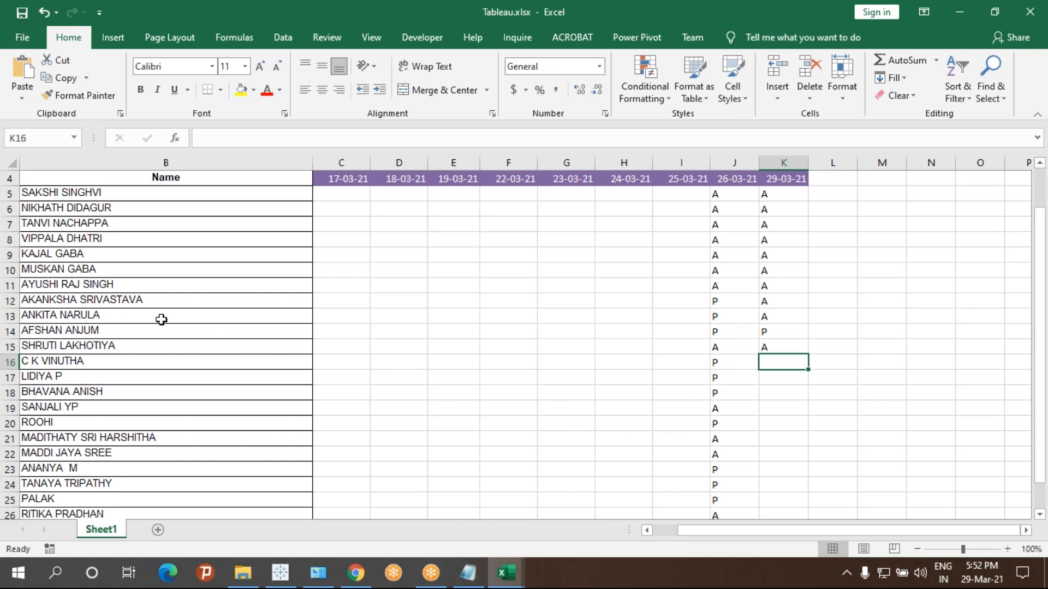
{"action": "left_click", "coordinate": [109, 317]}
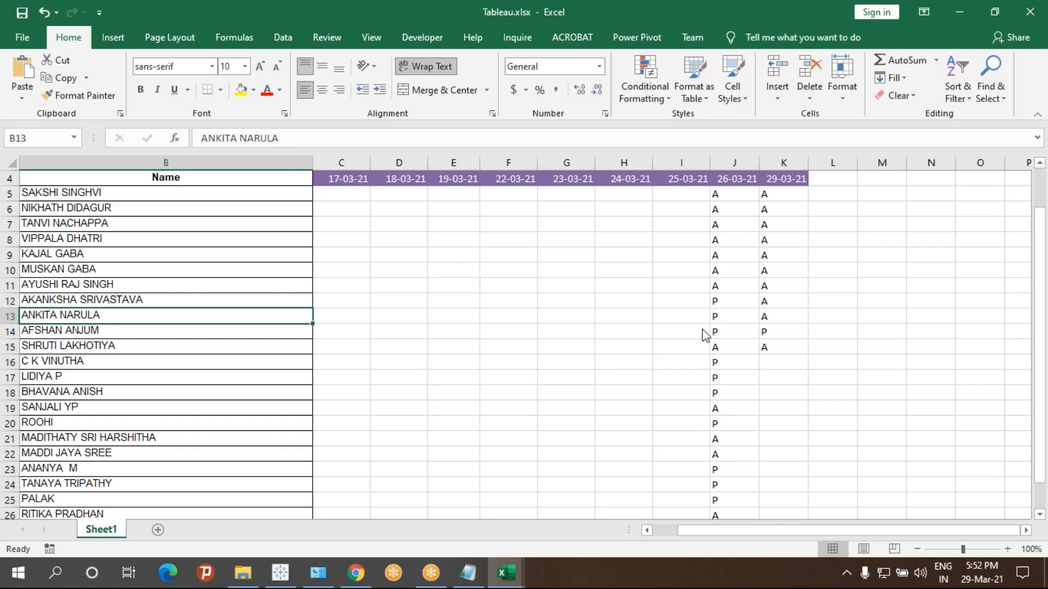
- Mark the attendance of the students in rows 16 and 17 as P in cells K16 and K17
{"action": "left_click", "coordinate": [771, 317]}
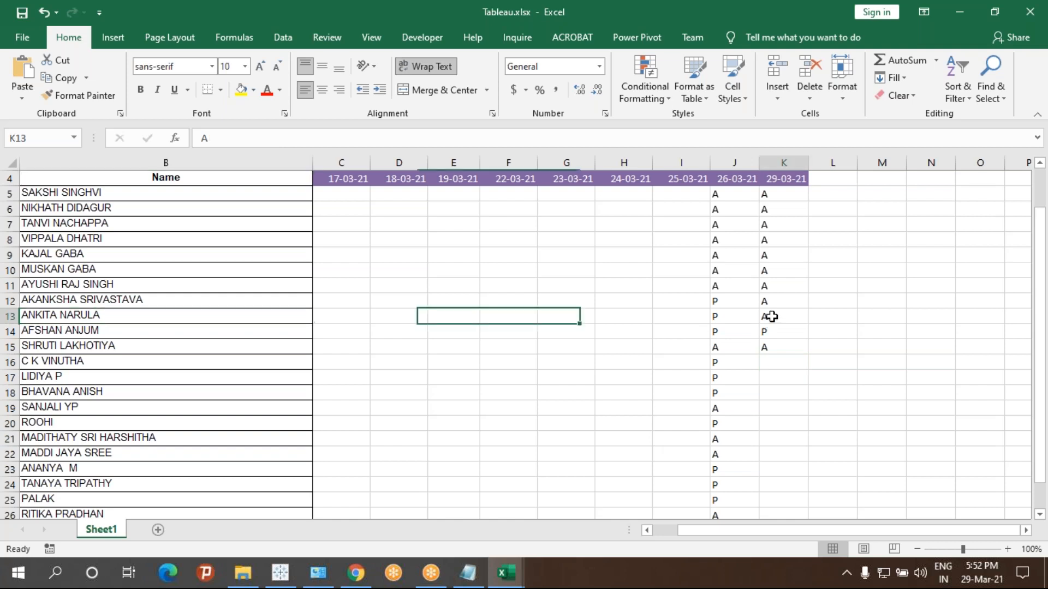
{"action": "left_click", "coordinate": [773, 363]}
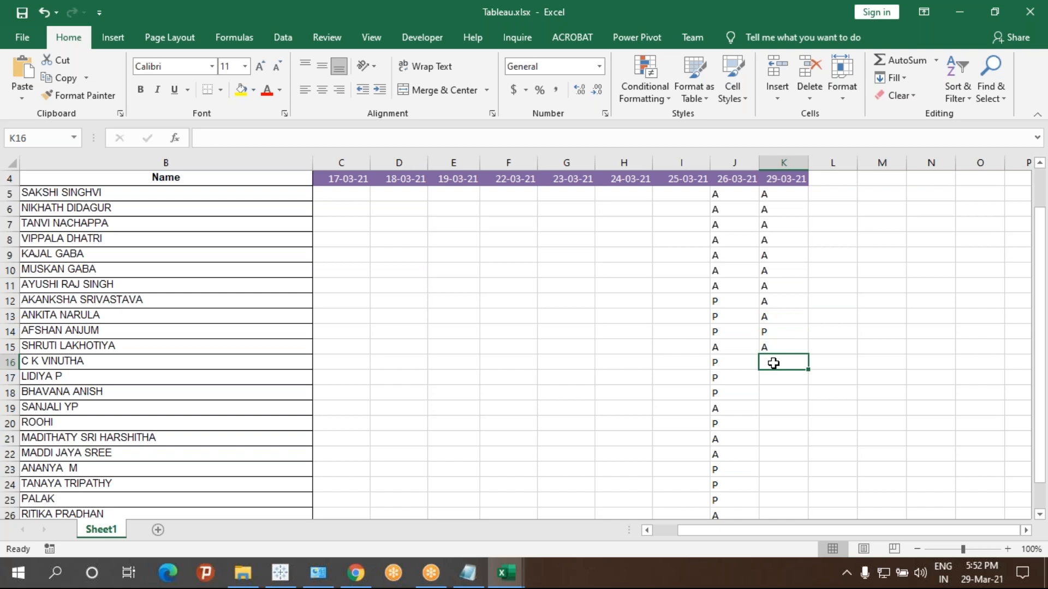
{"action": "type", "text": "P"}
{"action": "key", "text": "Return"}
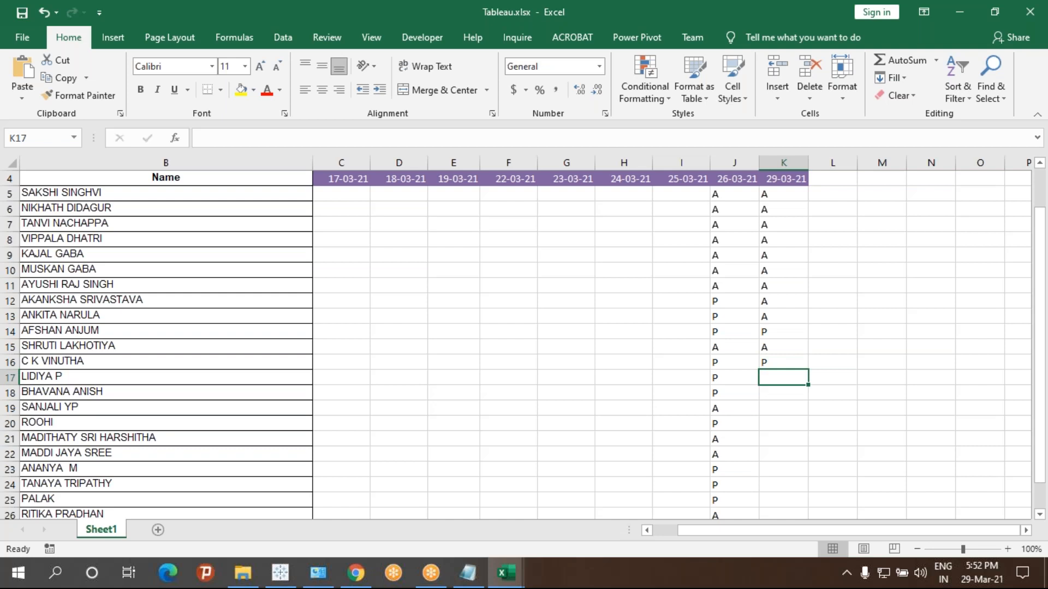
{"action": "type", "text": "P"}
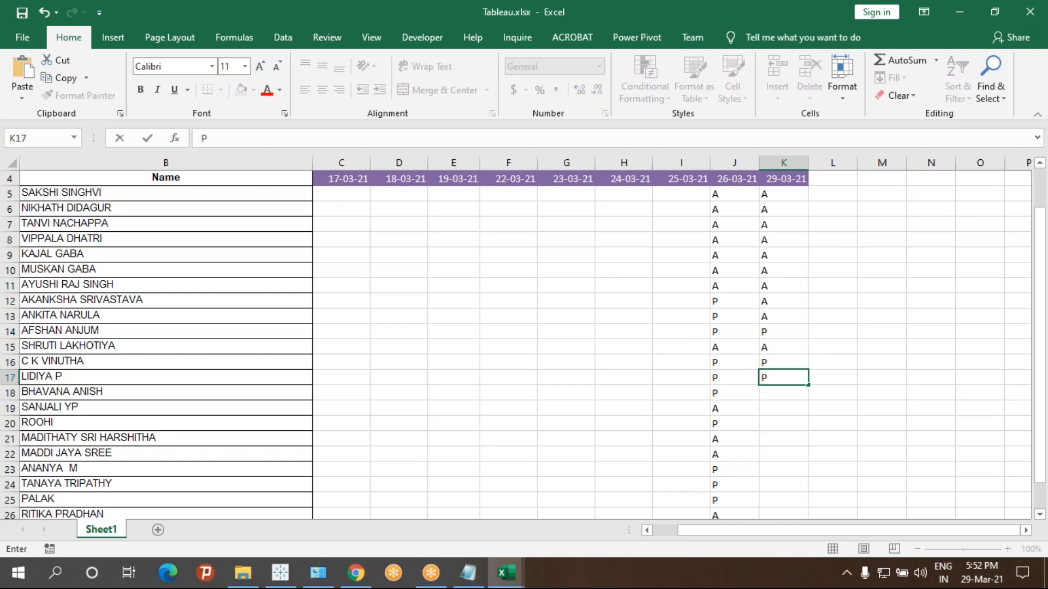
{"action": "key", "text": "Return"}
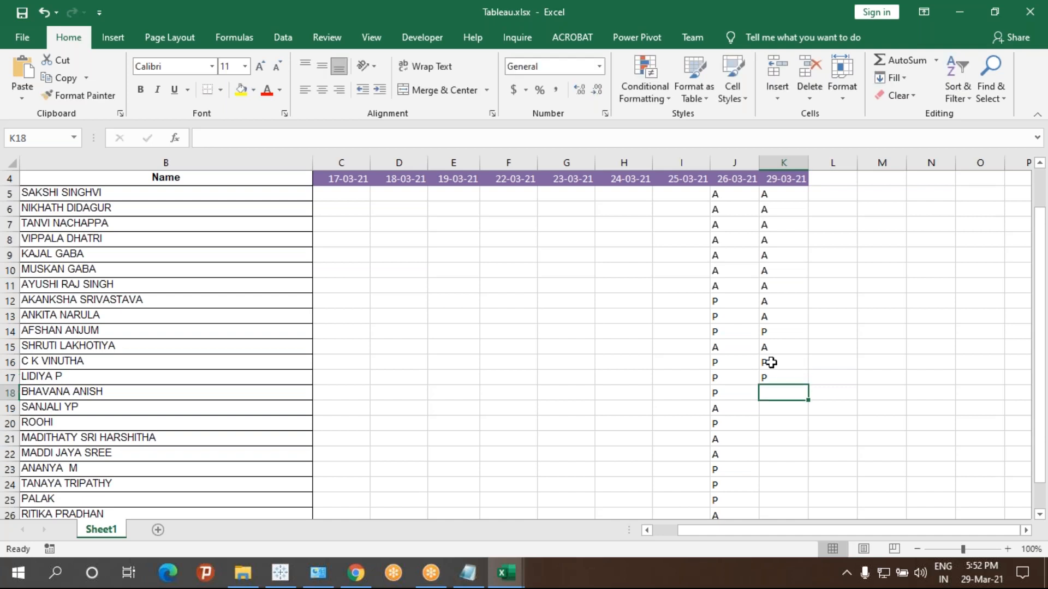
- Correct the attendance of the student in row 13 to P in cell K13
{"action": "left_click", "coordinate": [10, 315]}
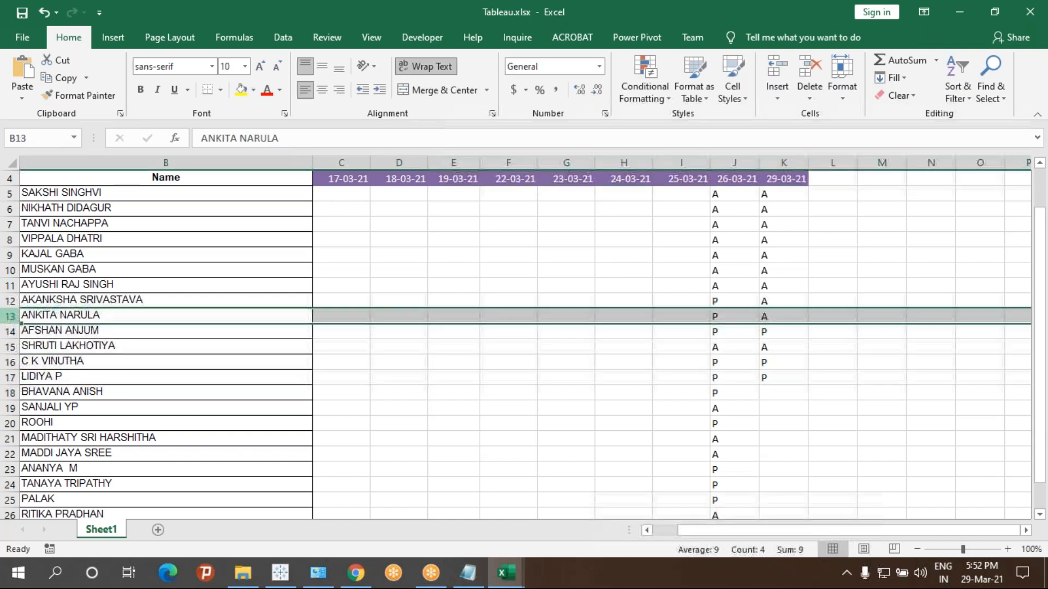
{"action": "left_click", "coordinate": [788, 317]}
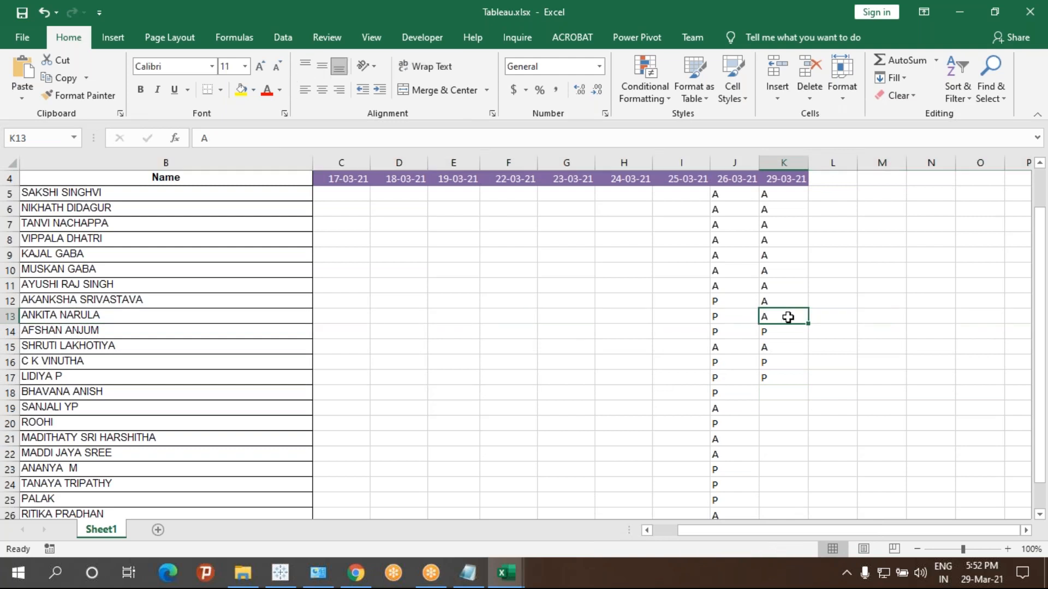
{"action": "type", "text": "P"}
{"action": "key", "text": "Return"}
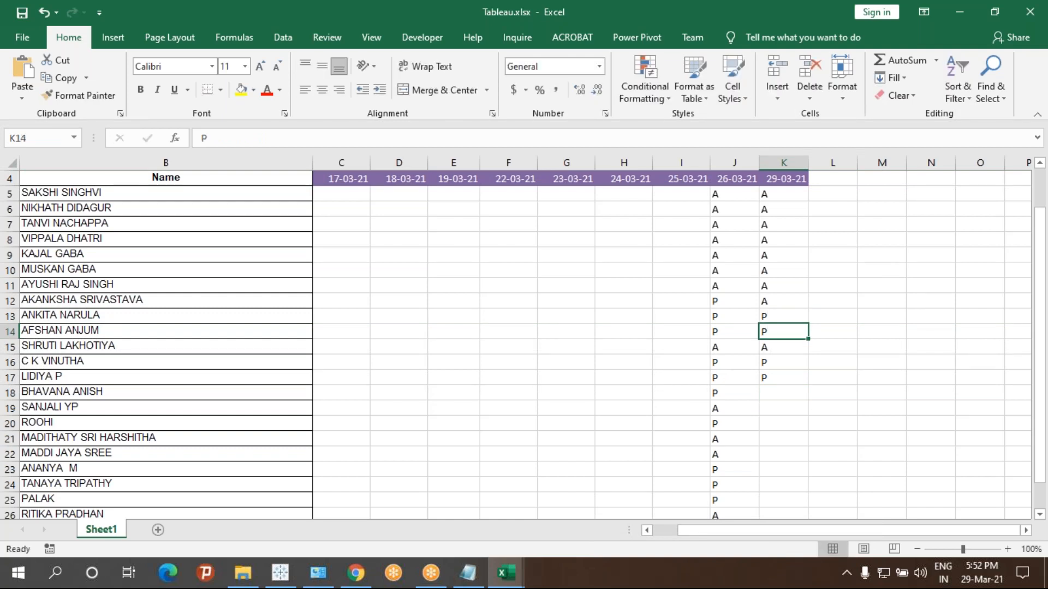
- Enter P in K18 and A in K19 for the attendance of the students in rows 18 and 19
{"action": "left_click", "coordinate": [768, 382]}
{"action": "left_click", "coordinate": [768, 390]}
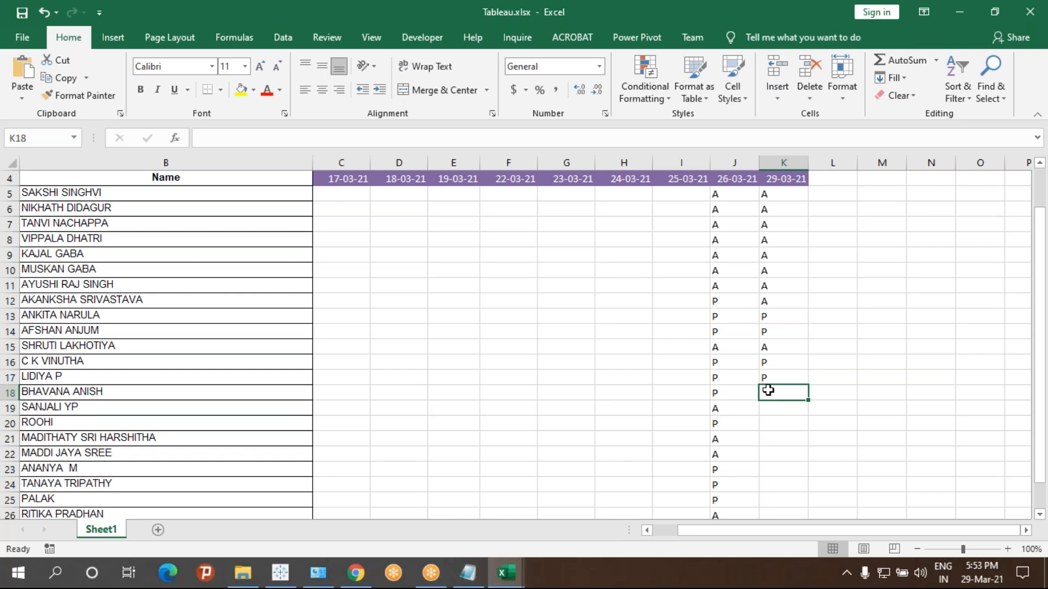
{"action": "type", "text": "P"}
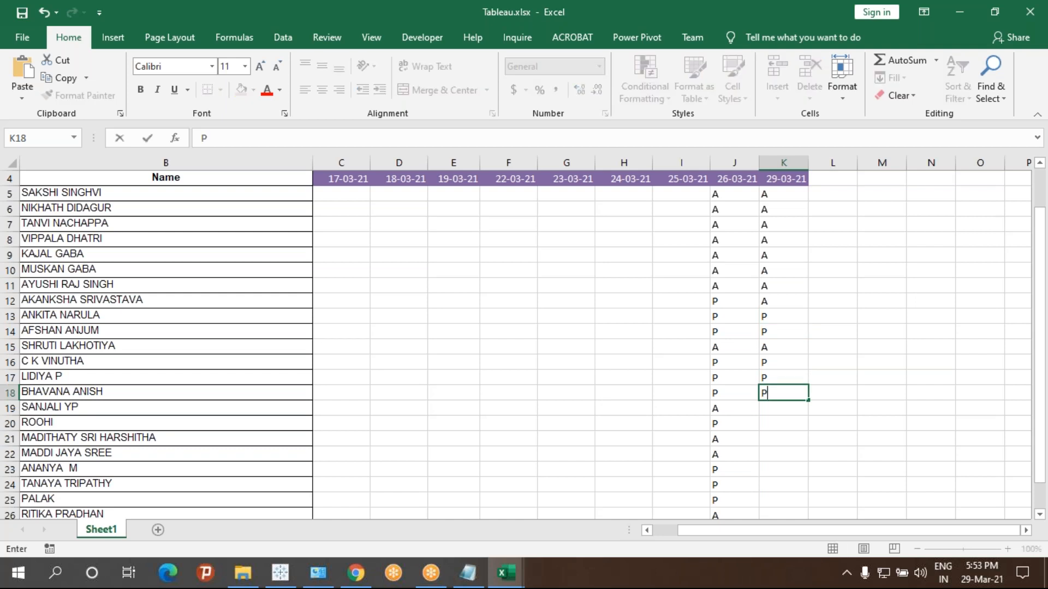
{"action": "key", "text": "Return"}
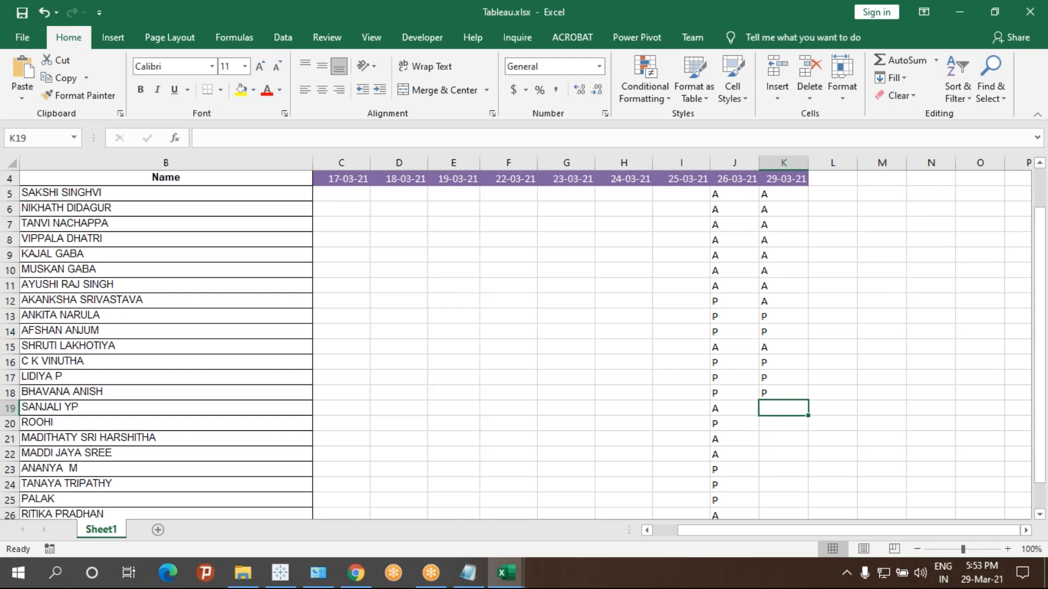
{"action": "type", "text": "A"}
{"action": "key", "text": "Return"}
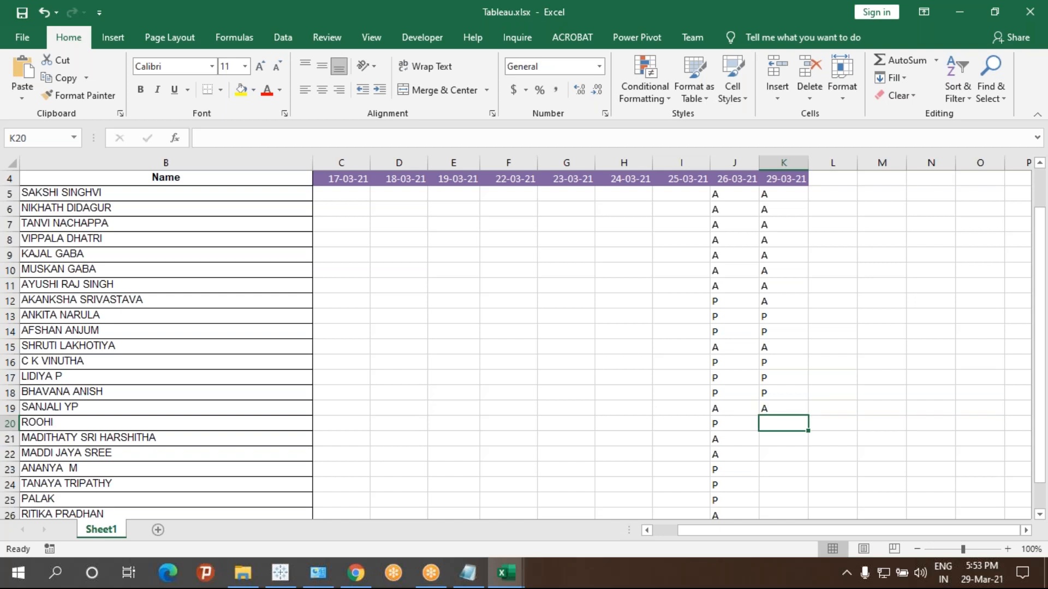
- Enter P in K20 and A in K21 and K22 for the attendance of the students in rows 20 to 22
{"action": "type", "text": "P"}
{"action": "key", "text": "Return"}
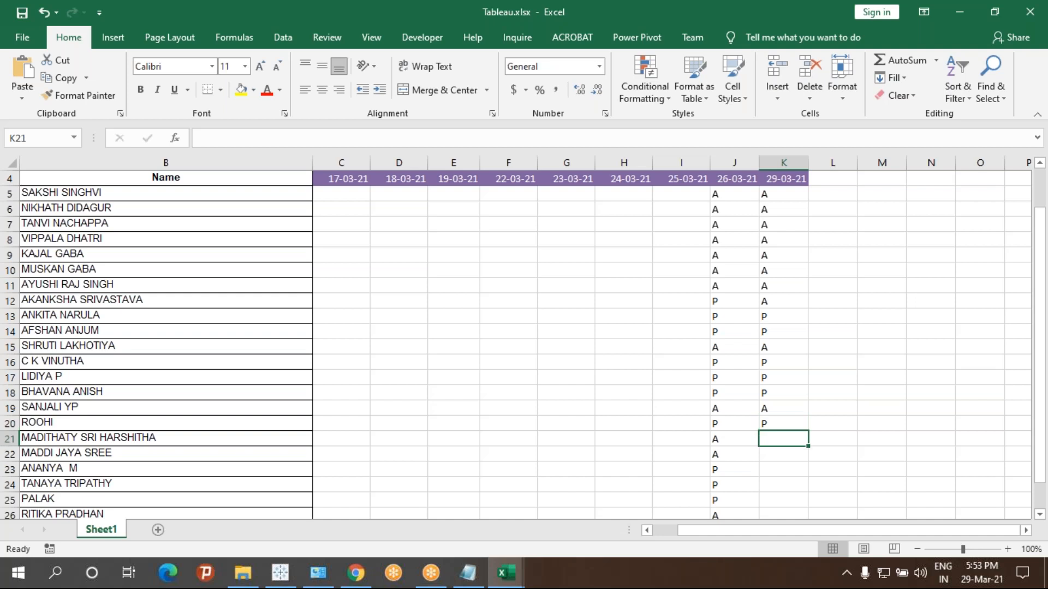
{"action": "type", "text": "A"}
{"action": "key", "text": "Return"}
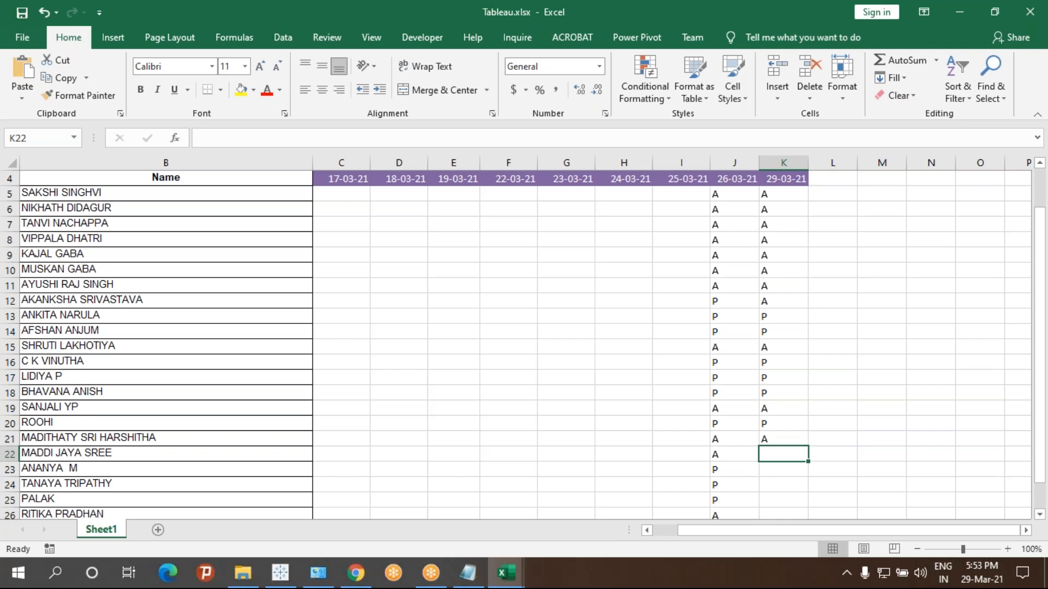
{"action": "type", "text": "A"}
{"action": "key", "text": "Return"}
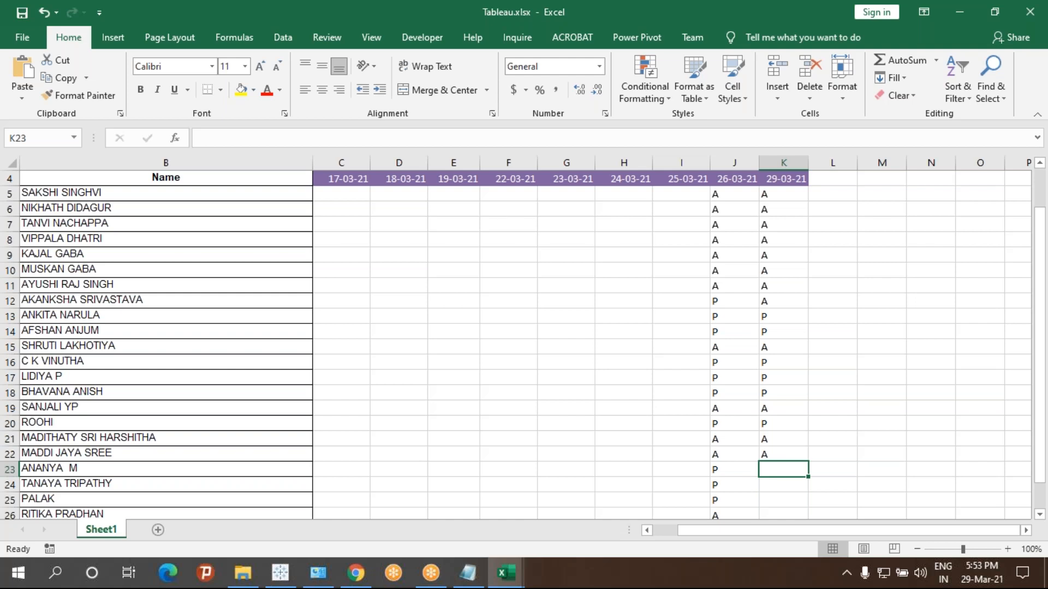
- Mark the attendance of the students in rows 23 to 25 as P in cells K23:K25
{"action": "type", "text": "A"}
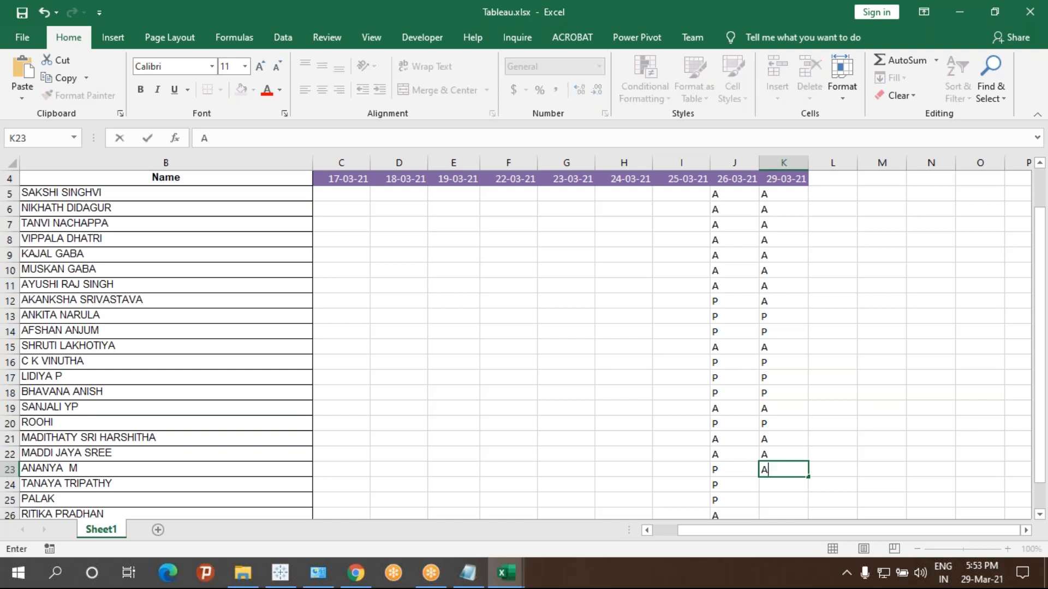
{"action": "key", "text": "Return"}
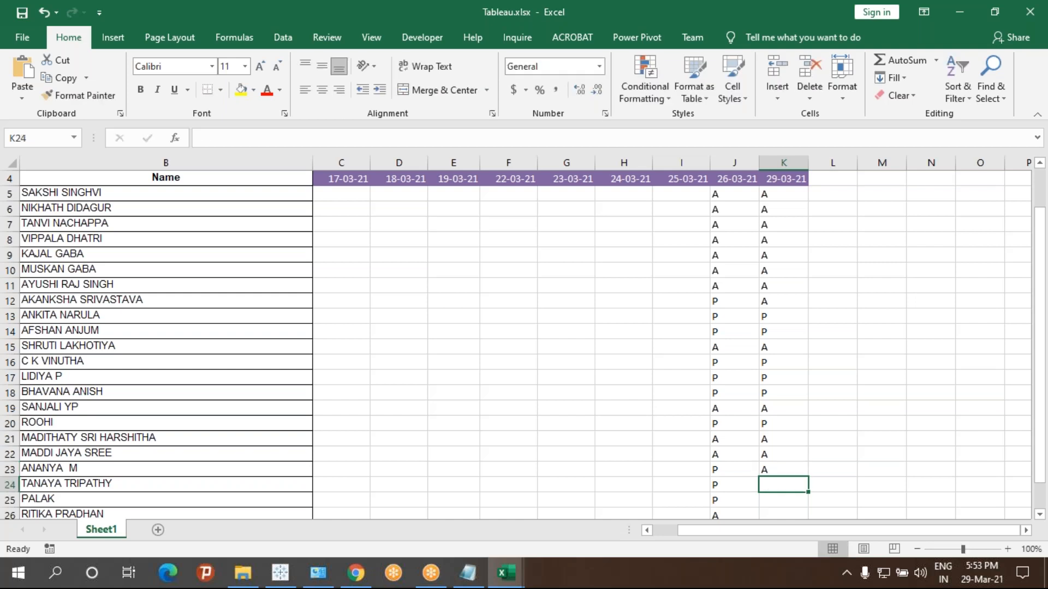
{"action": "key", "text": "Up"}
{"action": "type", "text": "P"}
{"action": "key", "text": "Return"}
{"action": "type", "text": "P"}
{"action": "key", "text": "Return"}
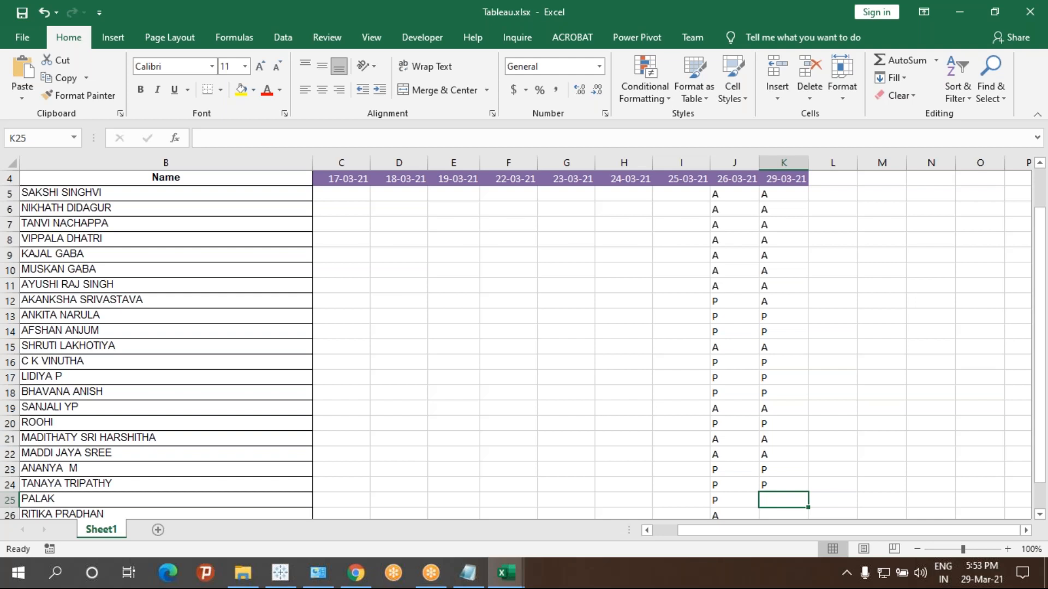
{"action": "type", "text": "P"}
{"action": "key", "text": "Return"}
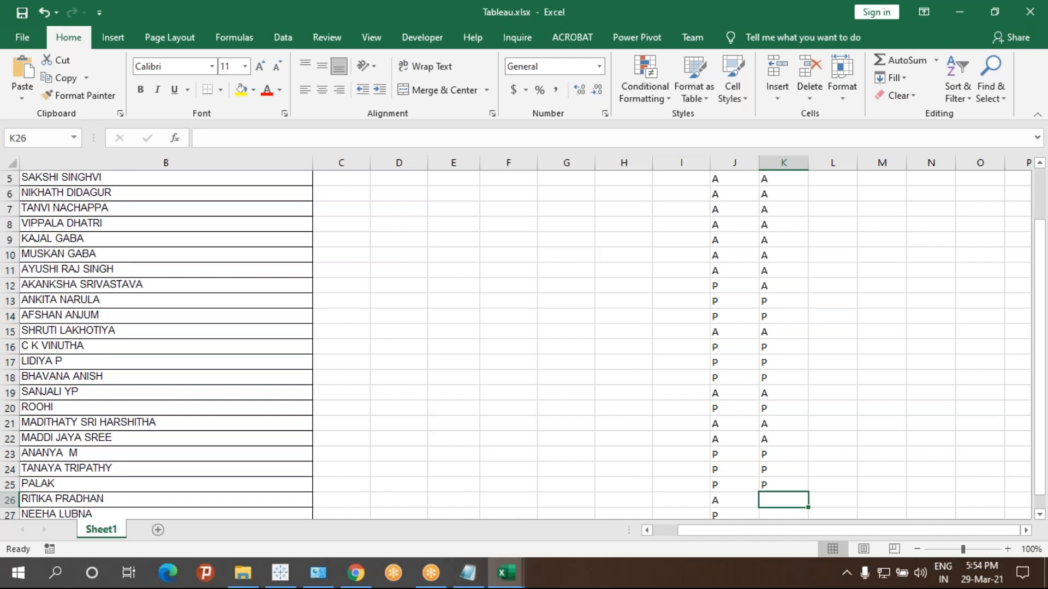
- Mark the attendance of the students in rows 26 and 27 as A in cells K26 and K27
{"action": "type", "text": "A"}
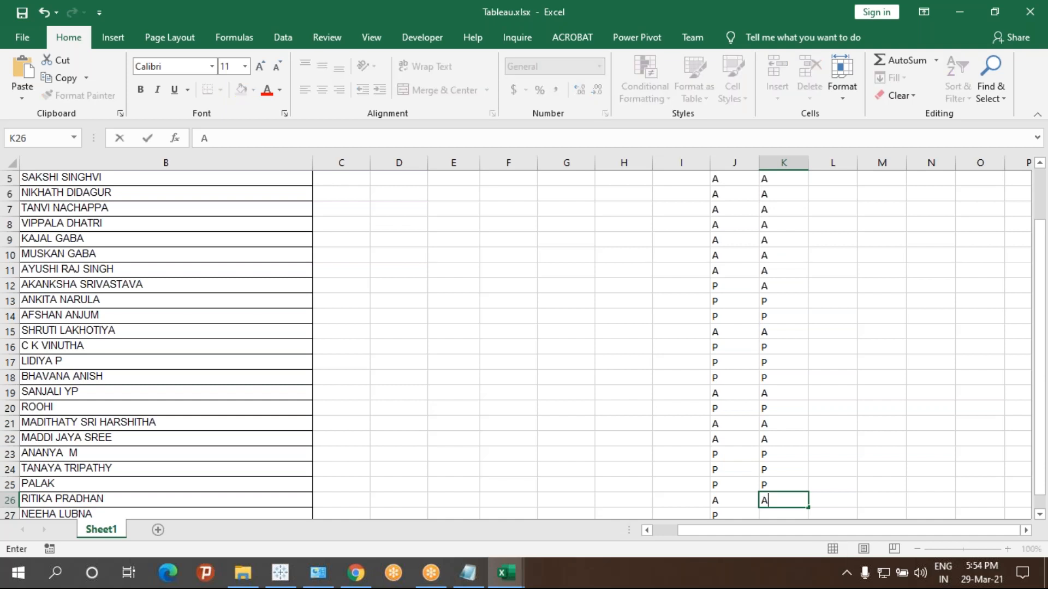
{"action": "key", "text": "Return"}
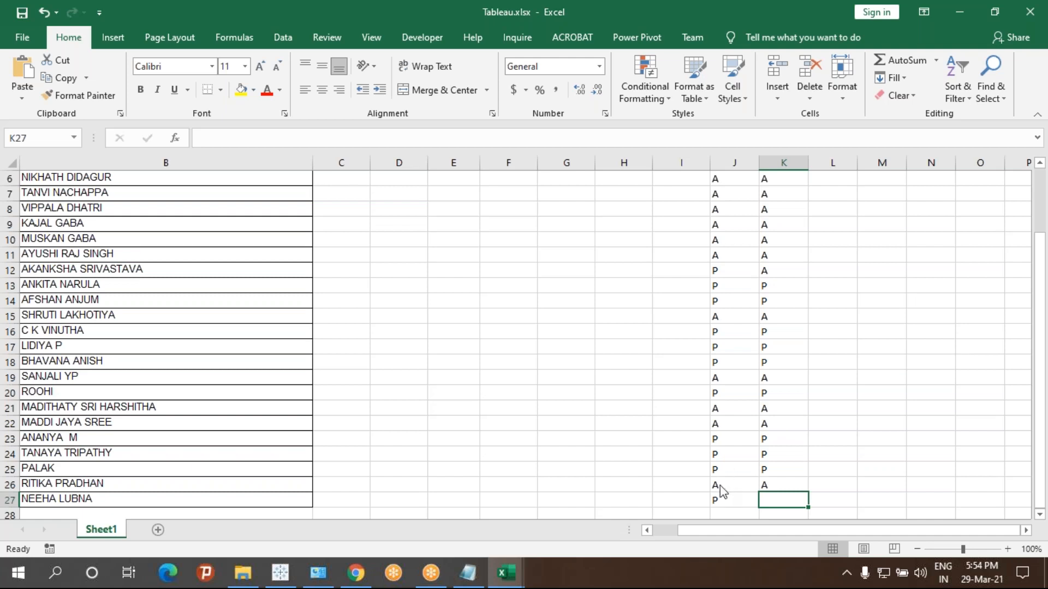
{"action": "left_click", "coordinate": [710, 572]}
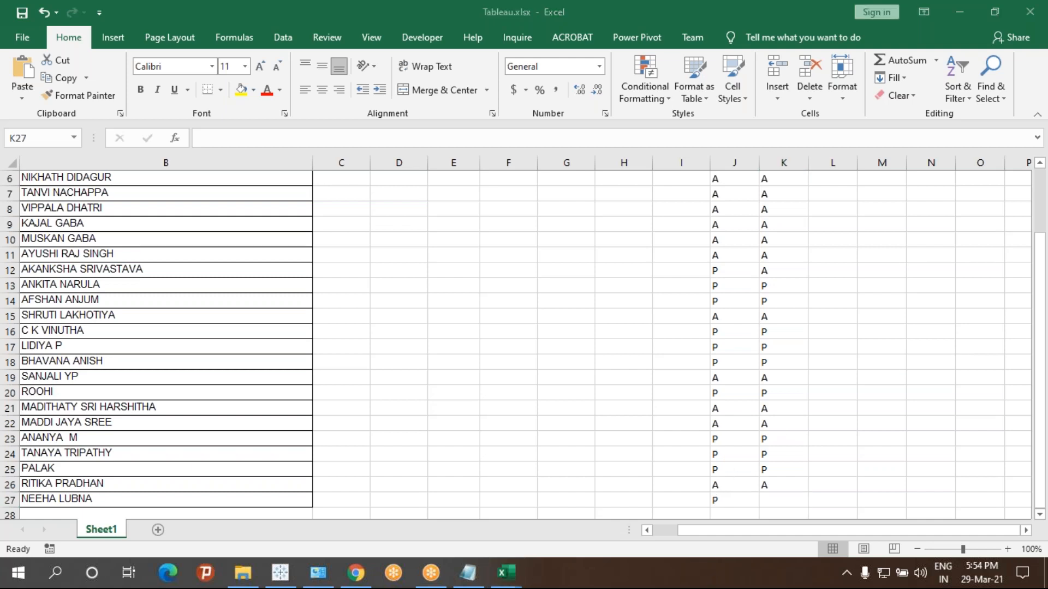
{"action": "left_click", "coordinate": [770, 505]}
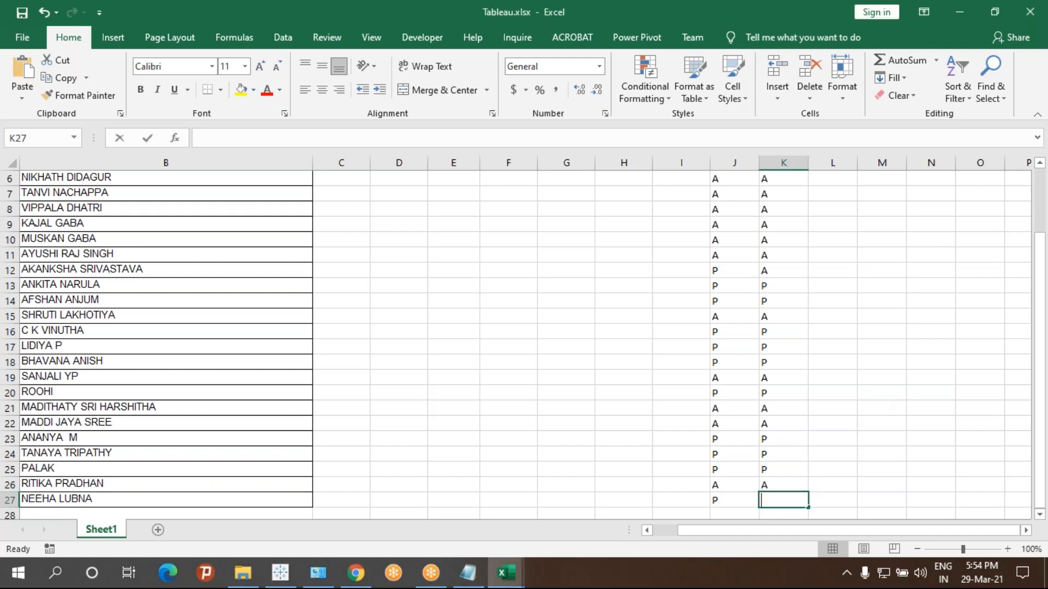
{"action": "type", "text": "A"}
{"action": "key", "text": "Return"}
- Count the students present on 29-03-21 in cell M11 with a COUNTIF formula over column K and the criterion "P"
{"action": "scroll", "coordinate": [813, 465], "scroll_direction": "down", "scroll_amount": 1}
{"action": "left_click", "coordinate": [795, 440]}
{"action": "scroll", "coordinate": [867, 342], "scroll_direction": "up", "scroll_amount": 1}
{"action": "scroll", "coordinate": [868, 342], "scroll_direction": "up", "scroll_amount": 3}
{"action": "left_click", "coordinate": [867, 337]}
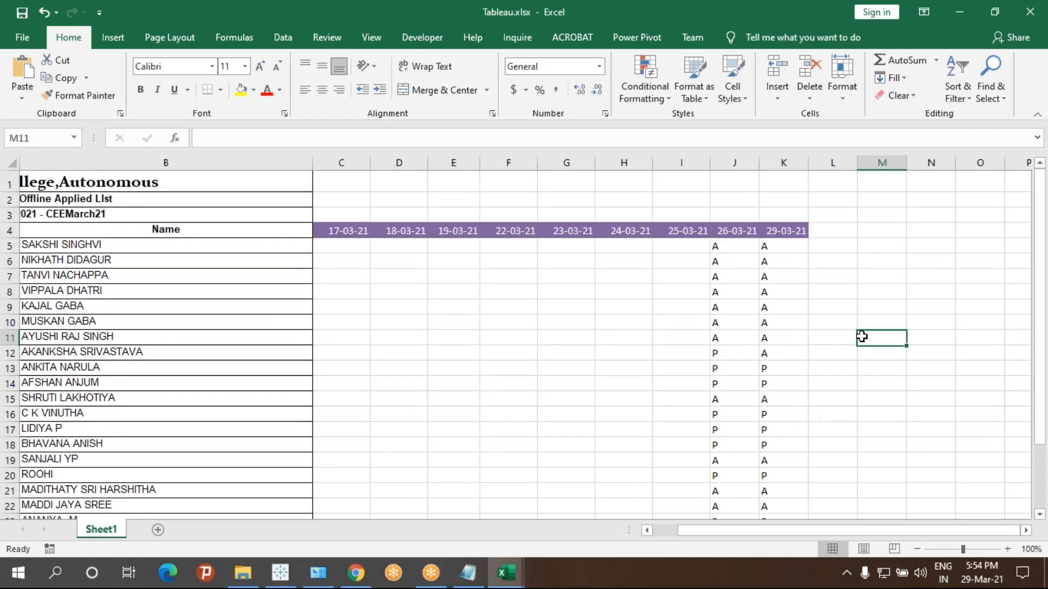
{"action": "type", "text": "="}
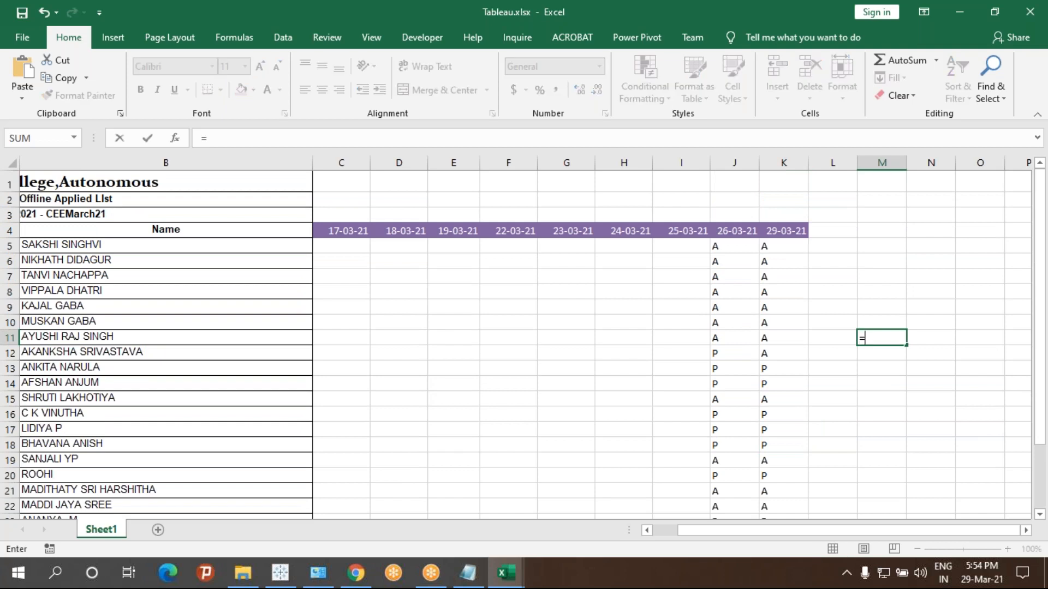
{"action": "type", "text": "COUN"}
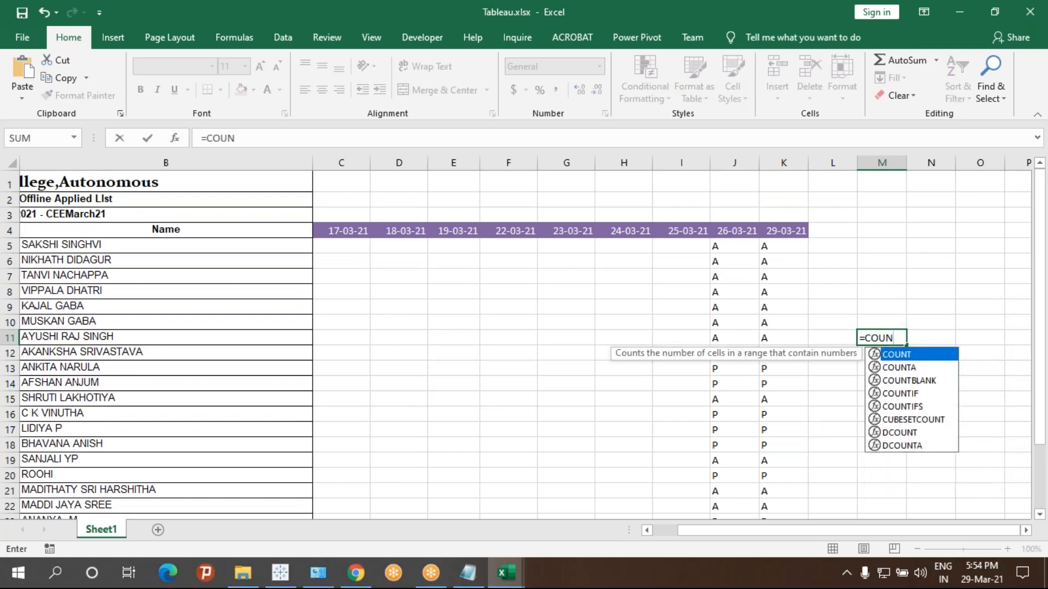
{"action": "key", "text": "Down"}
{"action": "key", "text": "Down"}
{"action": "key", "text": "Down"}
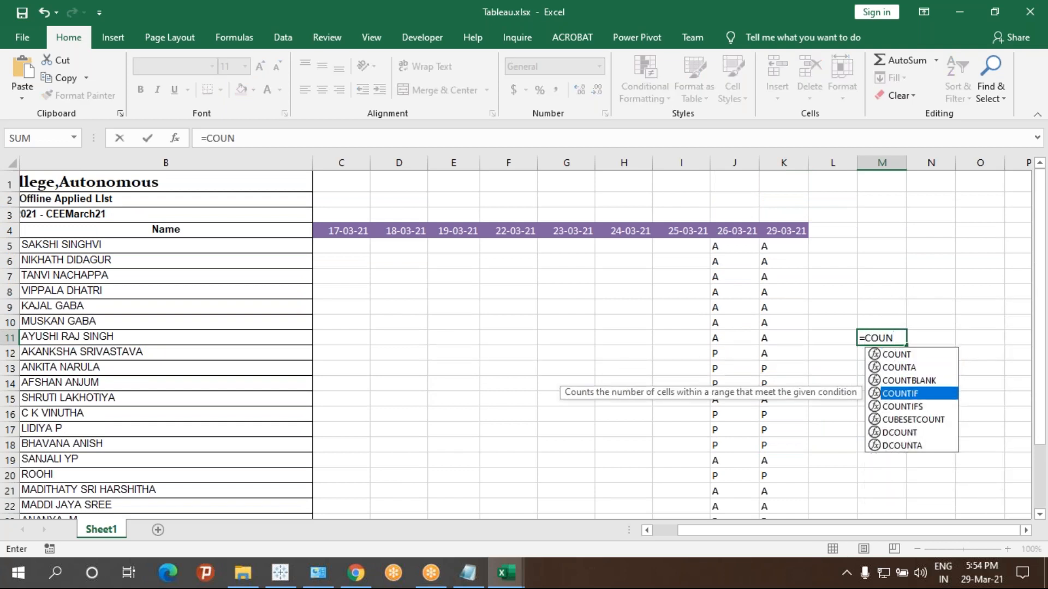
{"action": "key", "text": "Tab"}
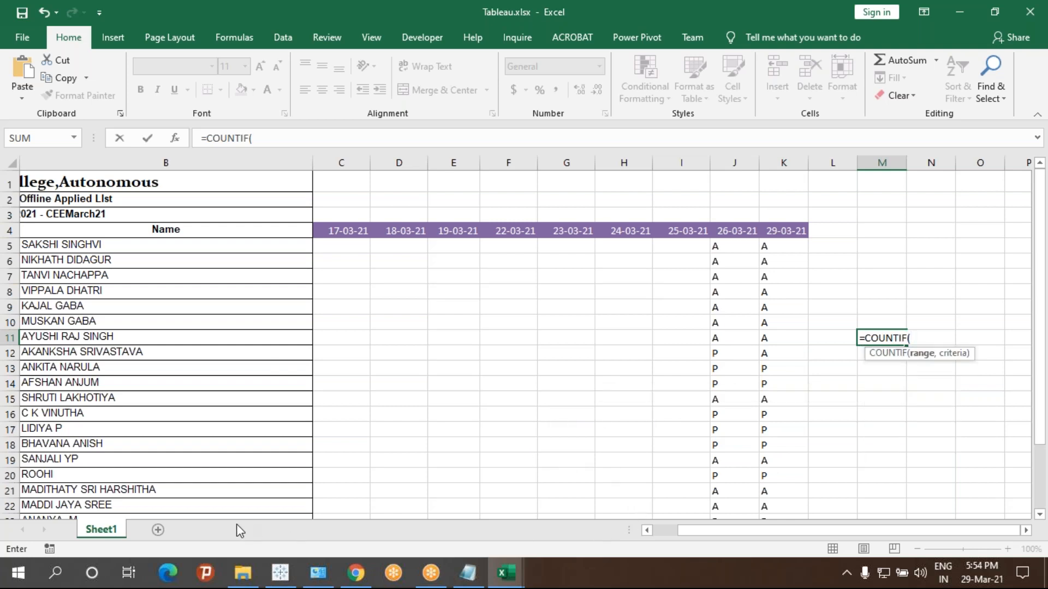
{"action": "left_click", "coordinate": [777, 162]}
{"action": "type", "text": ","}
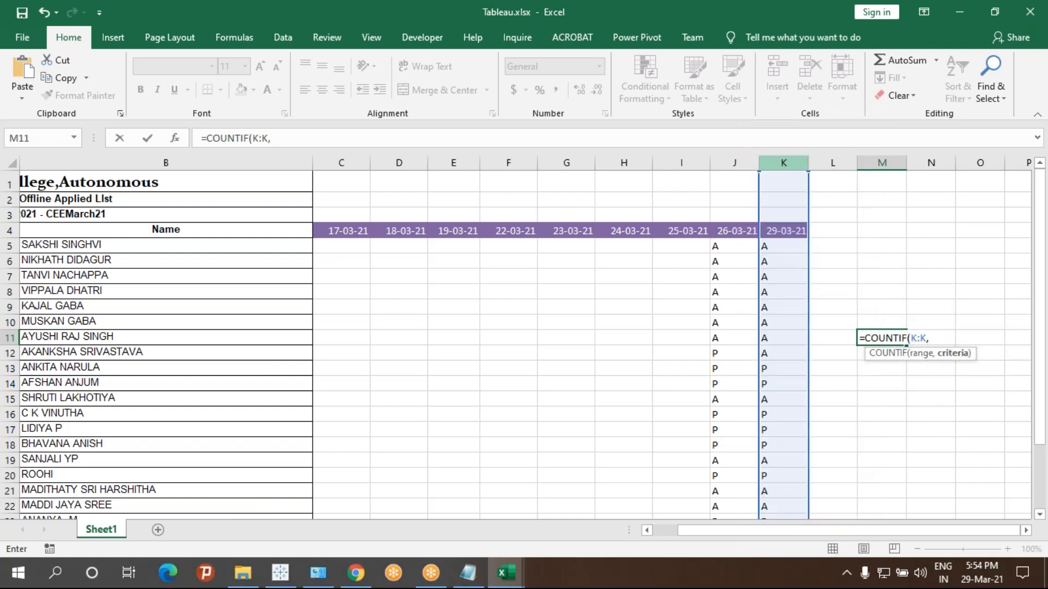
{"action": "type", "text": "\"P \")"}
{"action": "key", "text": "Return"}
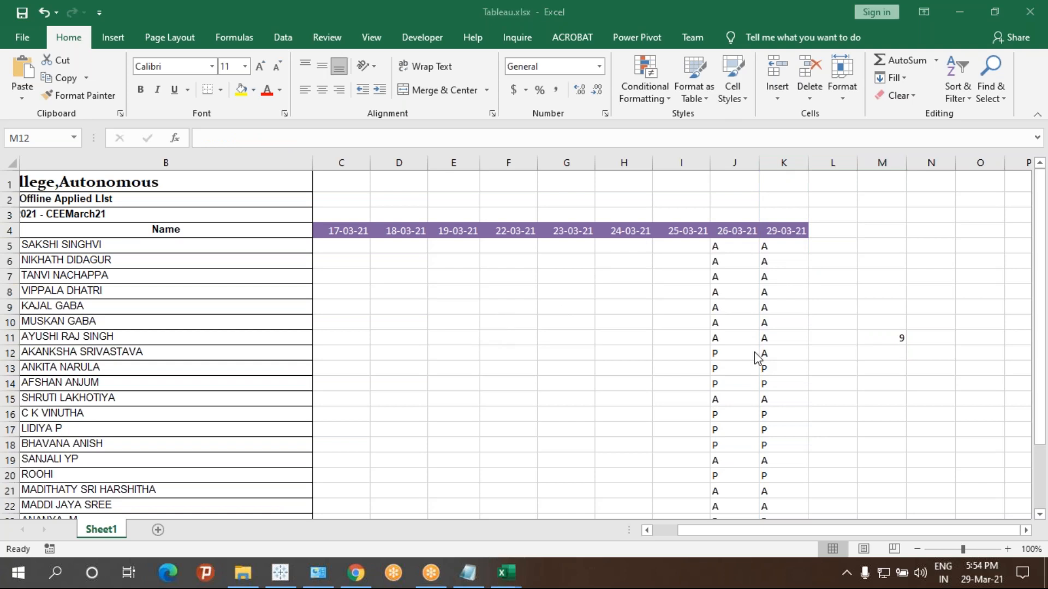
- Change the attendance of the student in row 19 to P in cell K19
{"action": "left_click", "coordinate": [12, 461]}
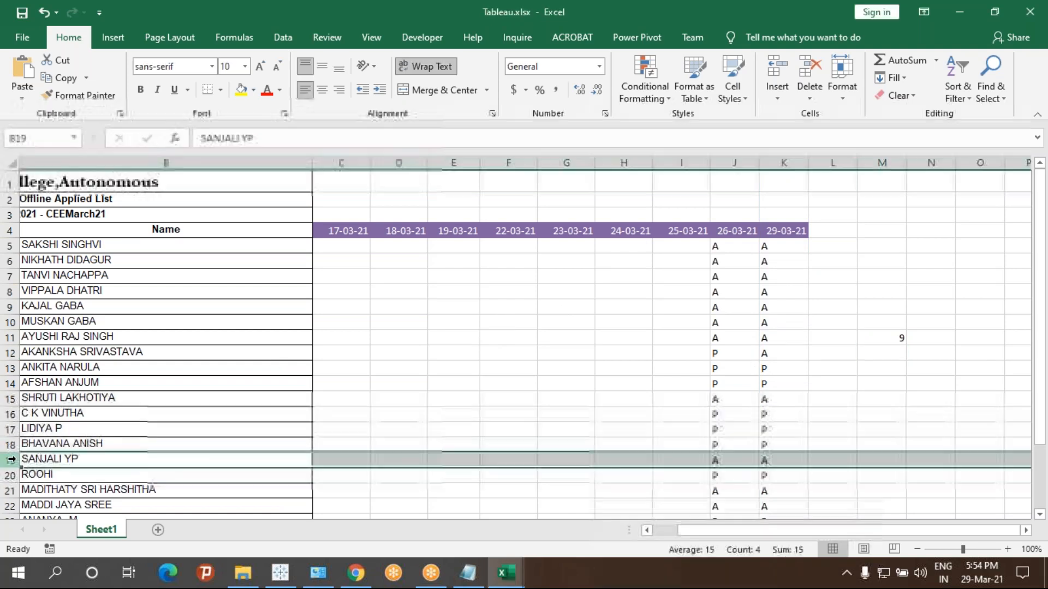
{"action": "left_click", "coordinate": [790, 464]}
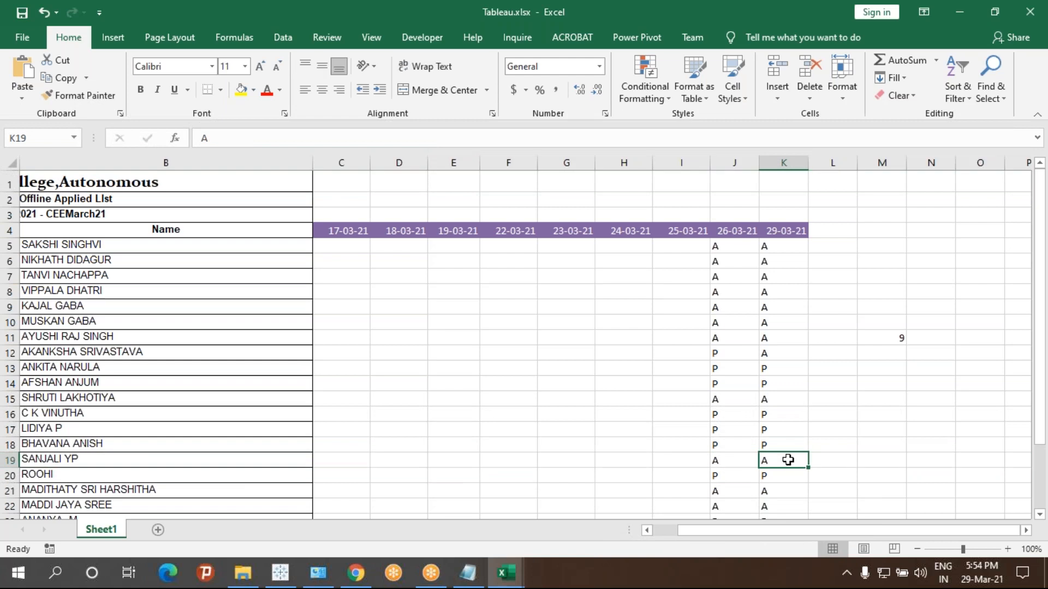
{"action": "type", "text": "P"}
{"action": "key", "text": "Return"}
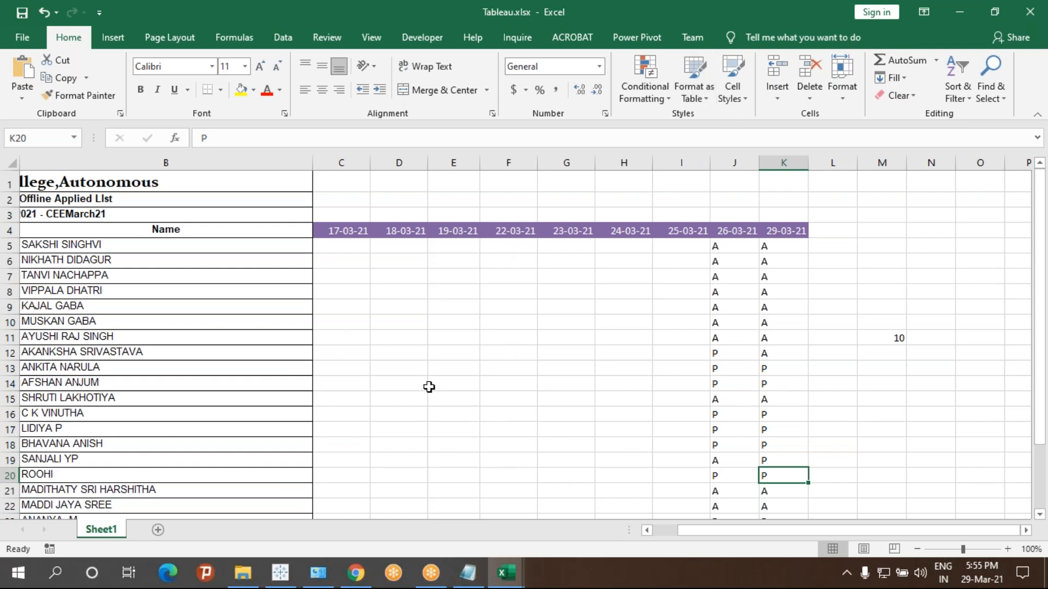
- Switch to Notepad and write UPPER on its own line below the IF(AND()) pass/fail formula
{"action": "left_click", "coordinate": [443, 435]}
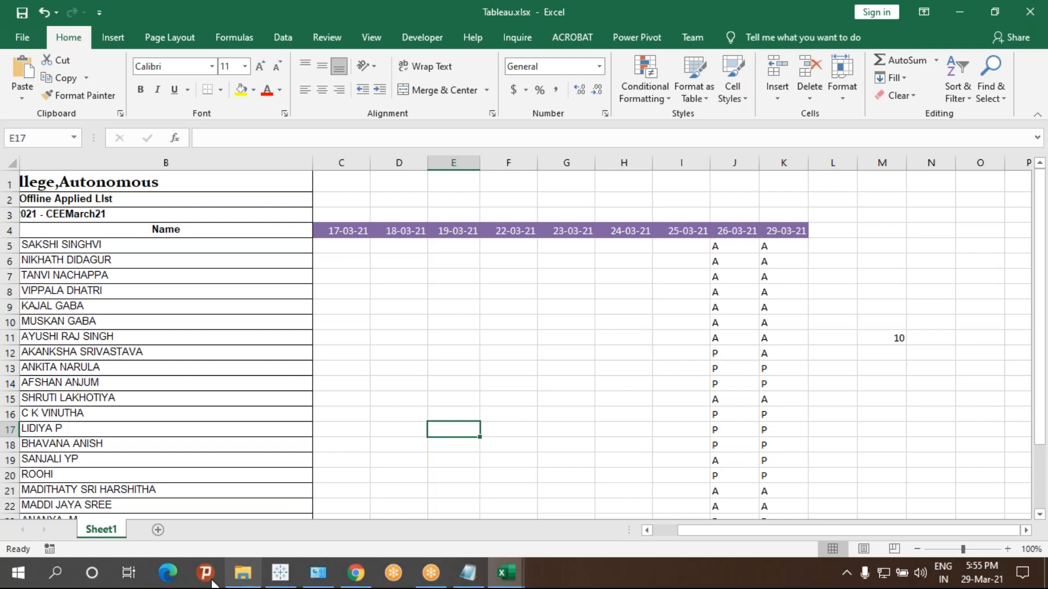
{"action": "left_click", "coordinate": [459, 582]}
{"action": "scroll", "coordinate": [343, 489], "scroll_direction": "down", "scroll_amount": 3}
{"action": "left_click", "coordinate": [59, 274]}
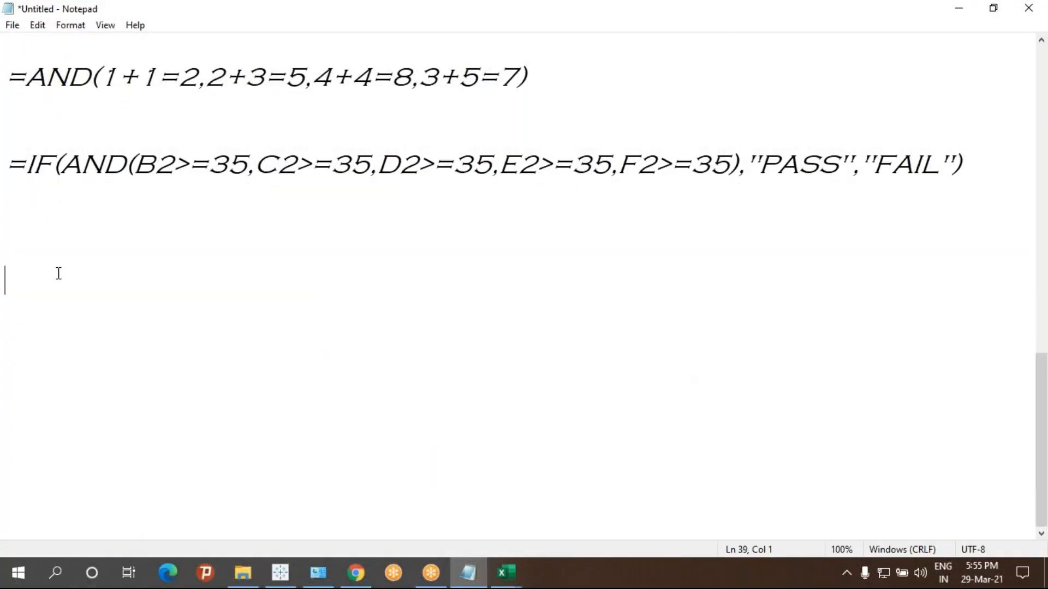
{"action": "left_click", "coordinate": [572, 276]}
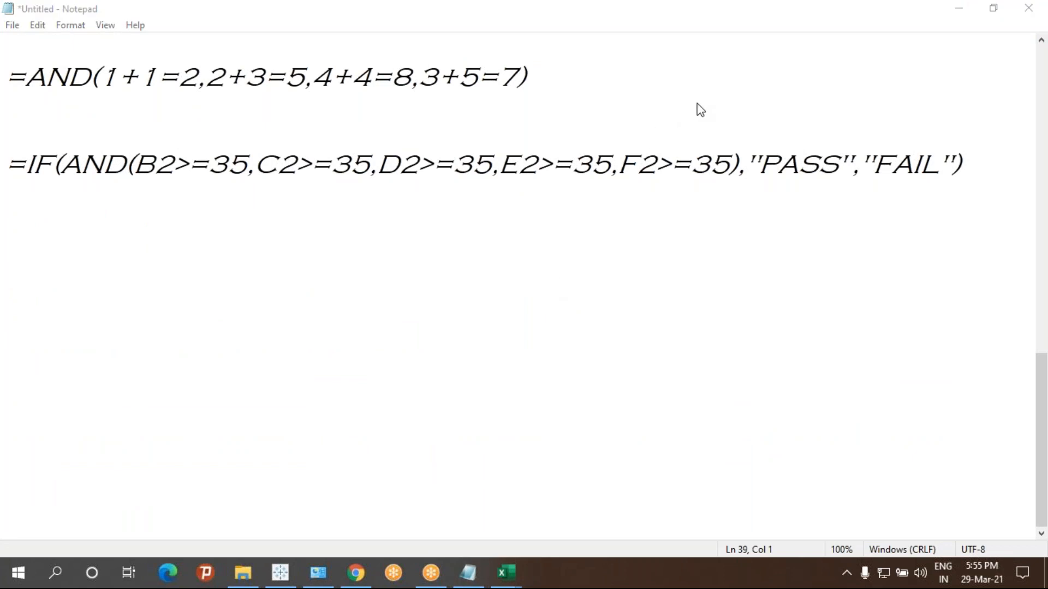
{"action": "left_click", "coordinate": [101, 301]}
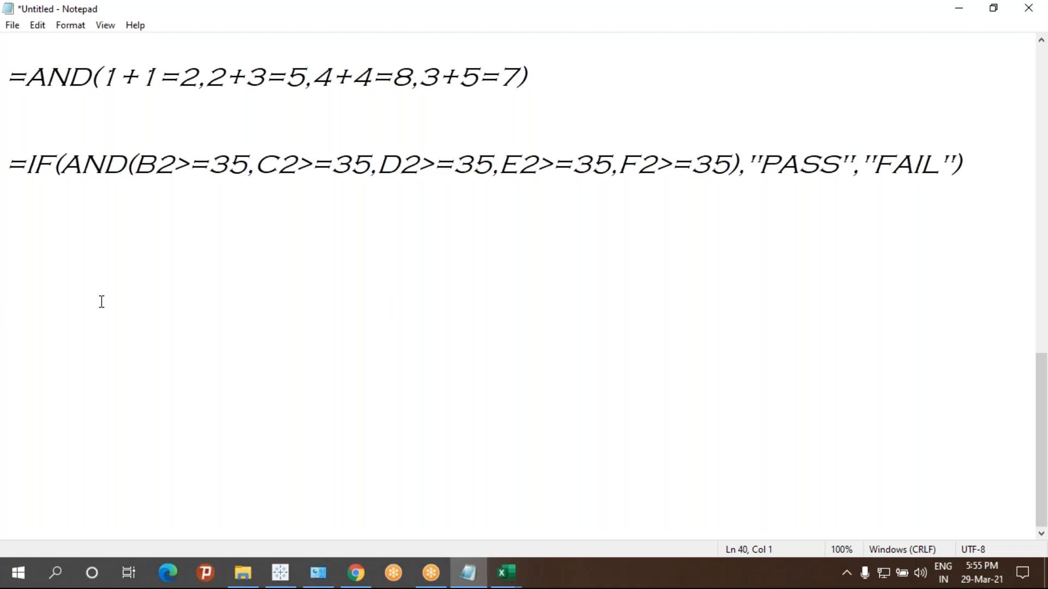
{"action": "type", "text": "UPP"}
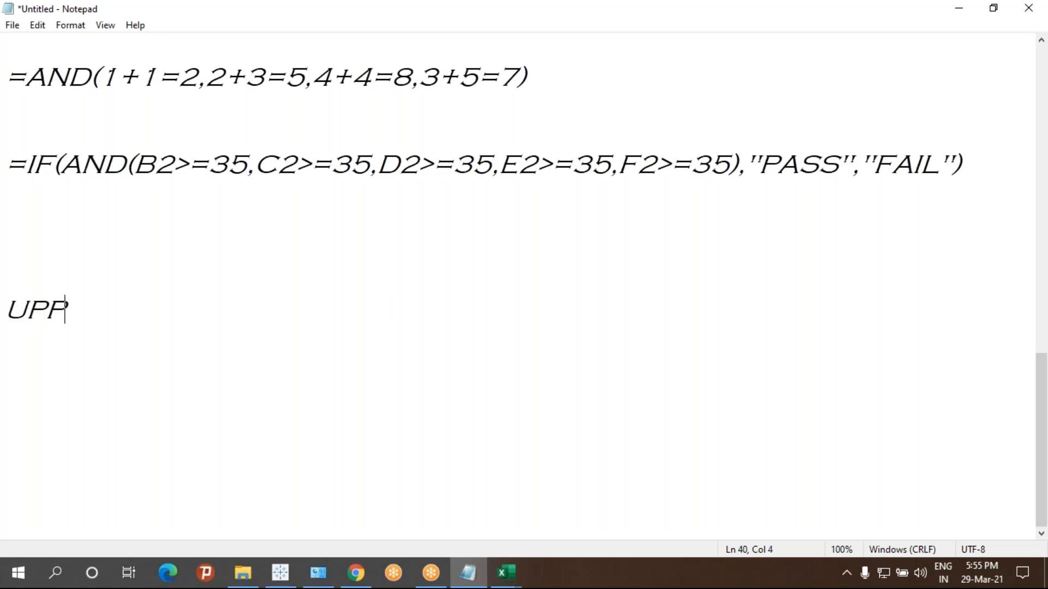
{"action": "key", "text": "BackSpace"}
{"action": "type", "text": "PER"}
{"action": "key", "text": "Return"}
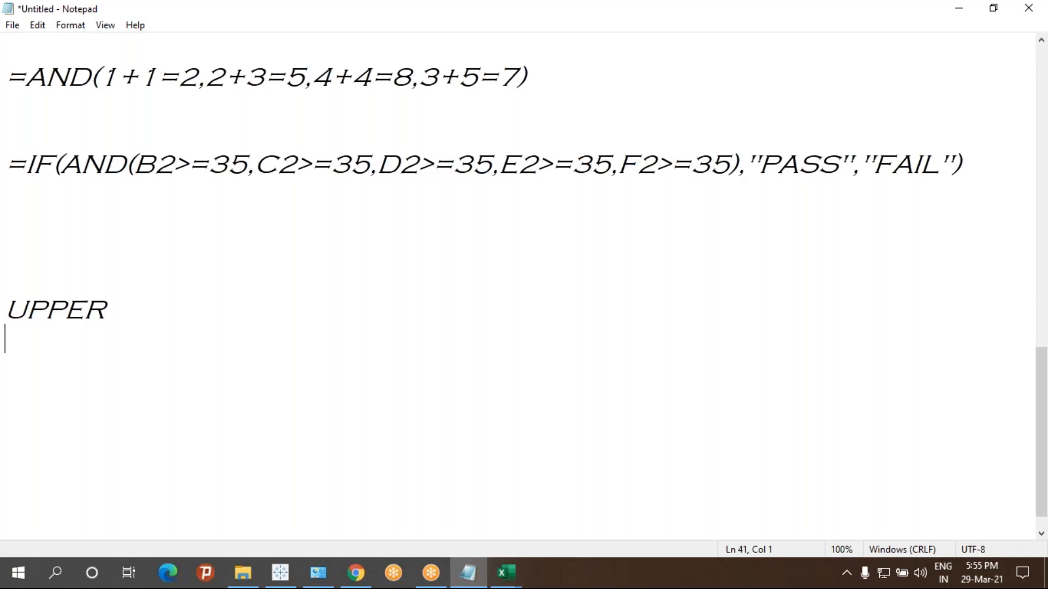
- List LOWER, MID, LEFT and RIGHT on separate lines below UPPER
{"action": "type", "text": "LOWER"}
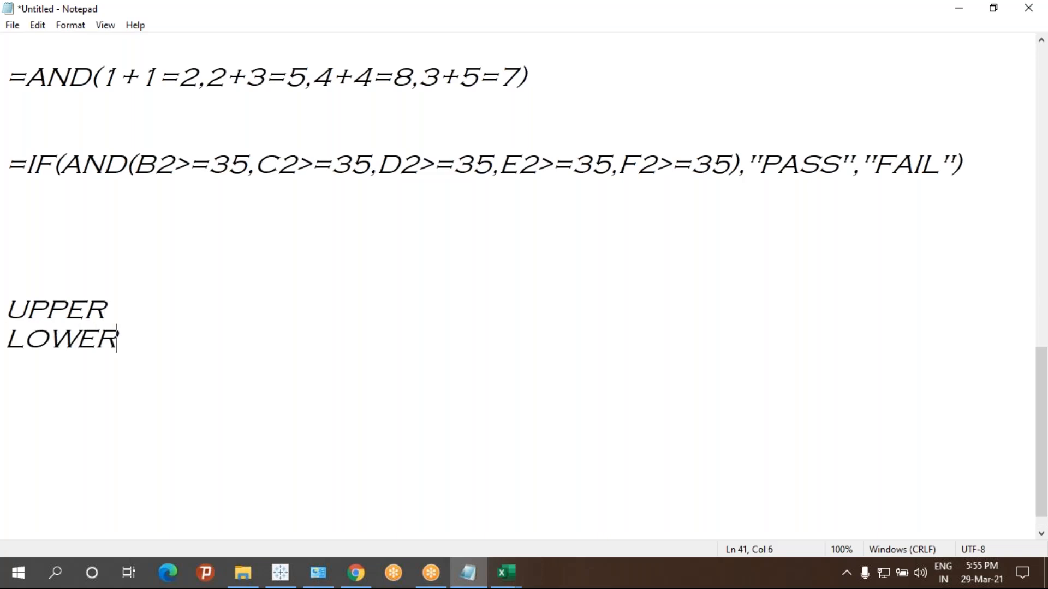
{"action": "key", "text": "Return"}
{"action": "type", "text": "MID"}
{"action": "key", "text": "Return"}
{"action": "type", "text": "LEFT"}
{"action": "key", "text": "Return"}
{"action": "type", "text": "RIGHT"}
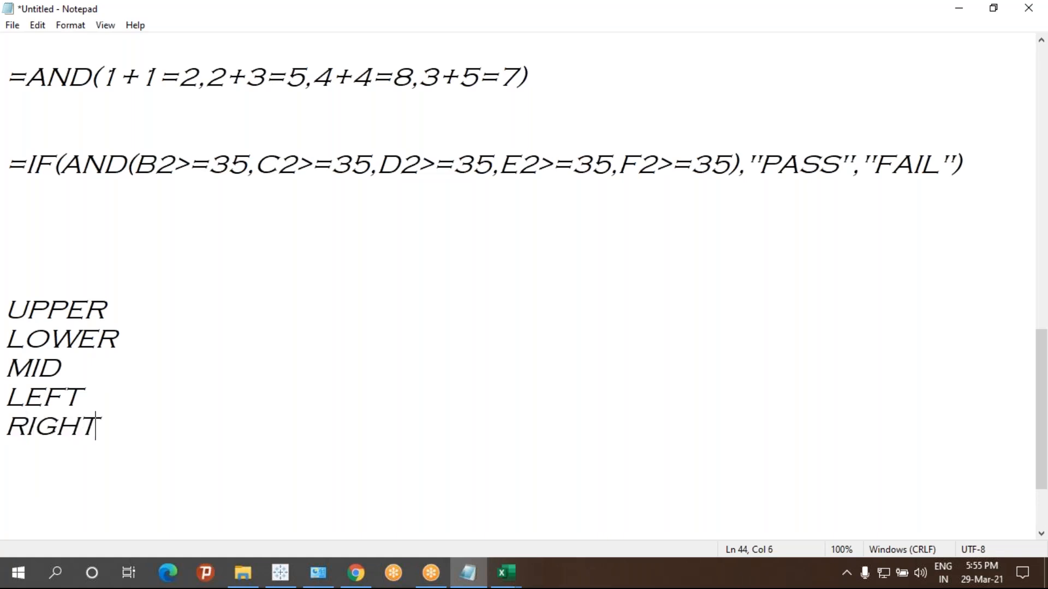
- Add the heading "TEXT FUNCTION:" above the list that starts with UPPER, keeping one blank line between them
{"action": "left_click", "coordinate": [57, 253]}
{"action": "type", "text": "TEXT"}
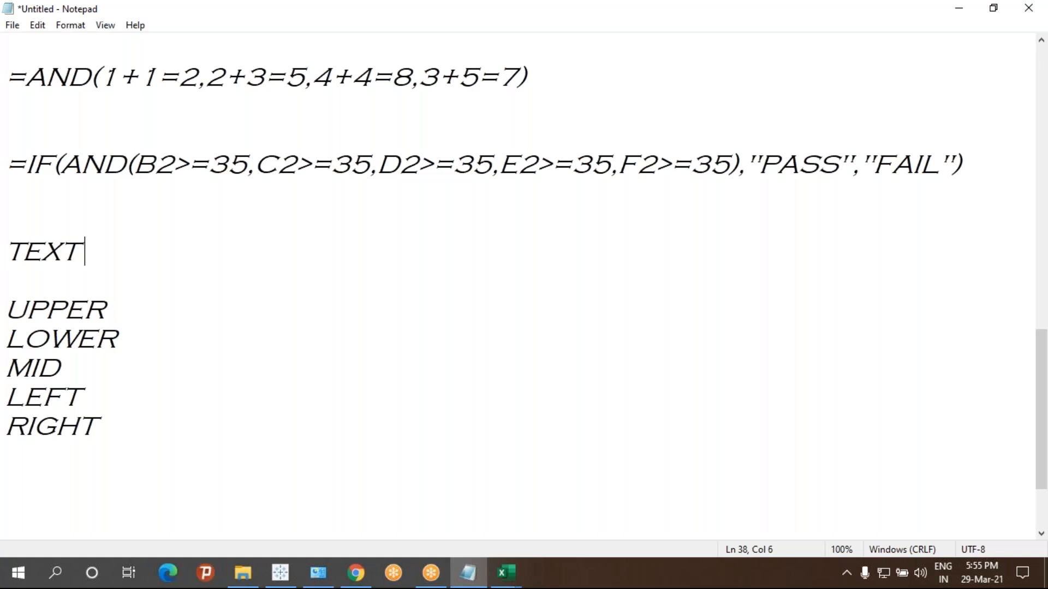
{"action": "type", "text": " FUNCTION:"}
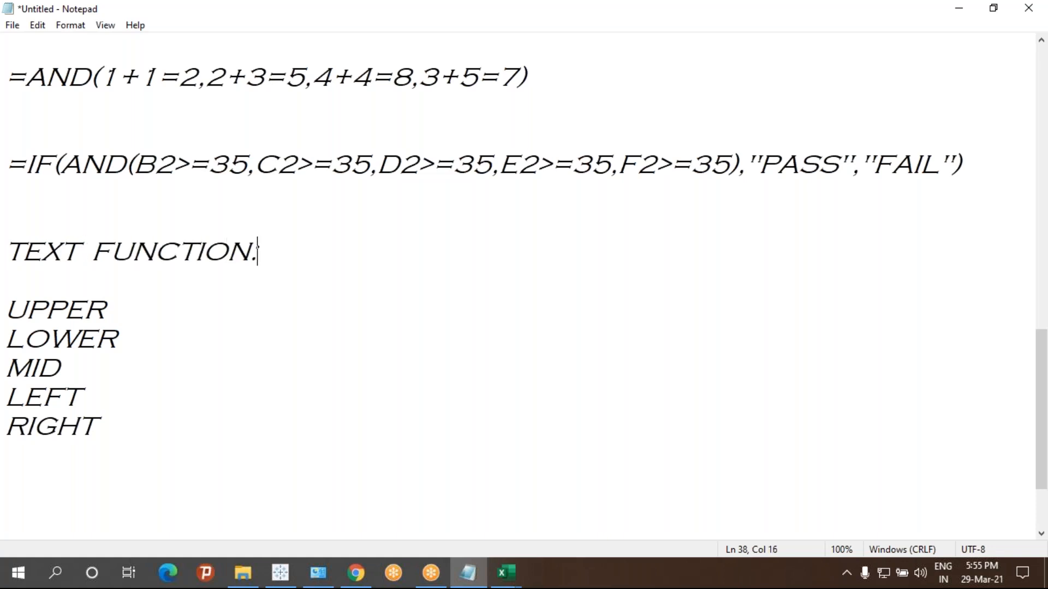
{"action": "key", "text": "Return"}
{"action": "key", "text": "Down"}
{"action": "key", "text": "BackSpace"}
- Add the heading "STATISTICAL FUCNTION" below RIGHT, leaving two blank lines before it
{"action": "scroll", "coordinate": [34, 399], "scroll_direction": "down", "scroll_amount": 2}
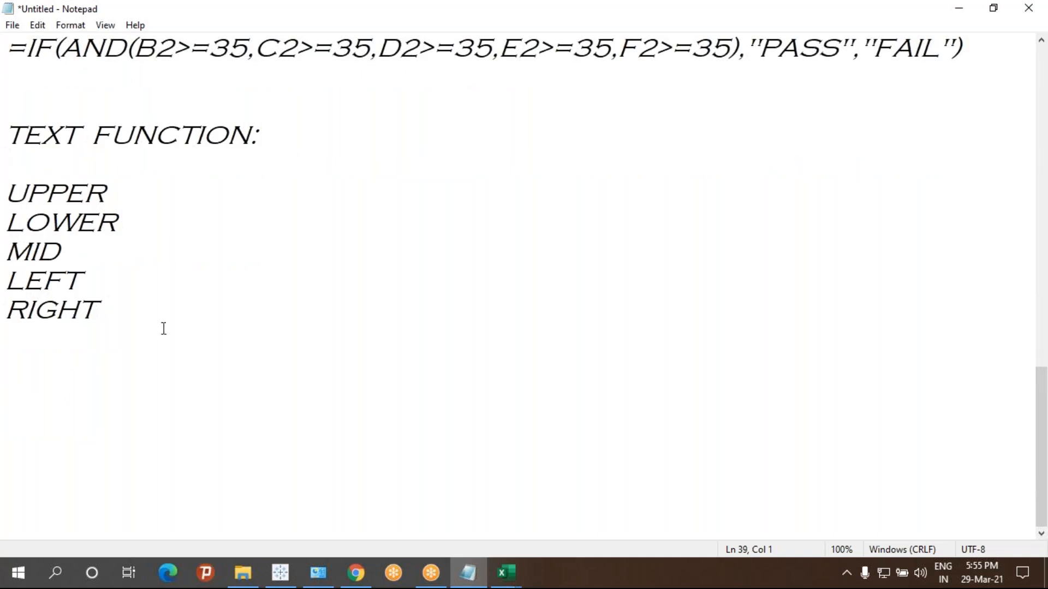
{"action": "left_click", "coordinate": [163, 308]}
{"action": "key", "text": "Return"}
{"action": "key", "text": "Return"}
{"action": "key", "text": "Return"}
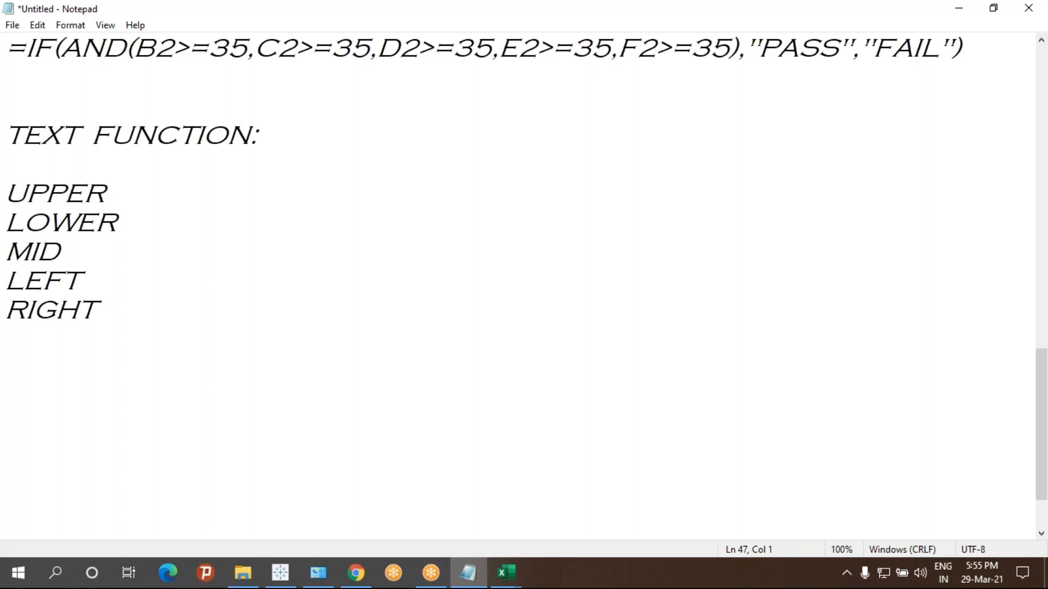
{"action": "type", "text": "STATI"}
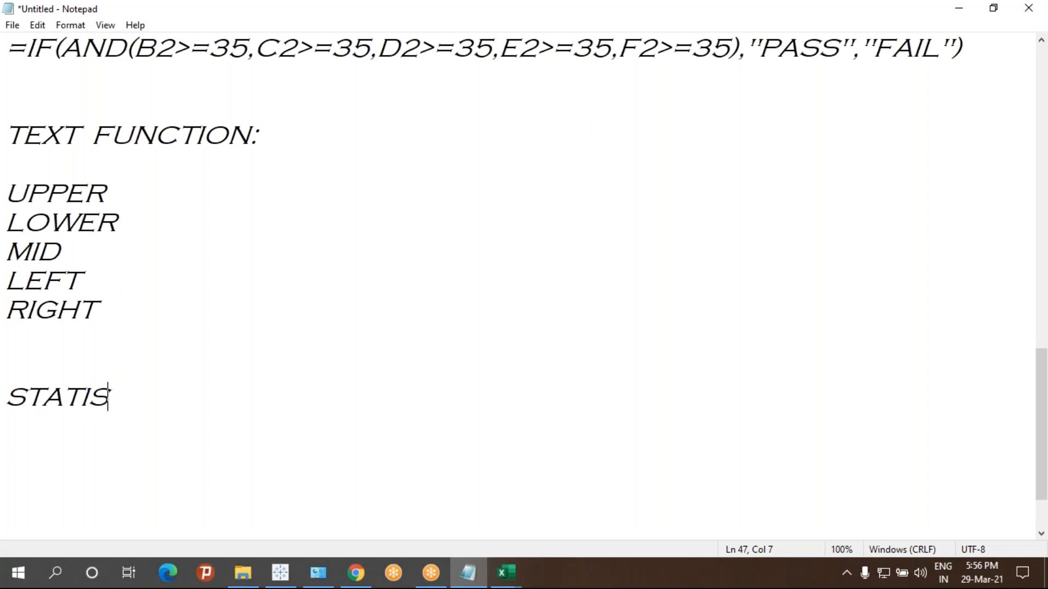
{"action": "key", "text": "BackSpace"}
{"action": "type", "text": "ISC"}
{"action": "key", "text": "BackSpace"}
{"action": "type", "text": "TICAL"}
{"action": "type", "text": "D"}
{"action": "key", "text": "BackSpace"}
{"action": "type", "text": "FUCNTION"}
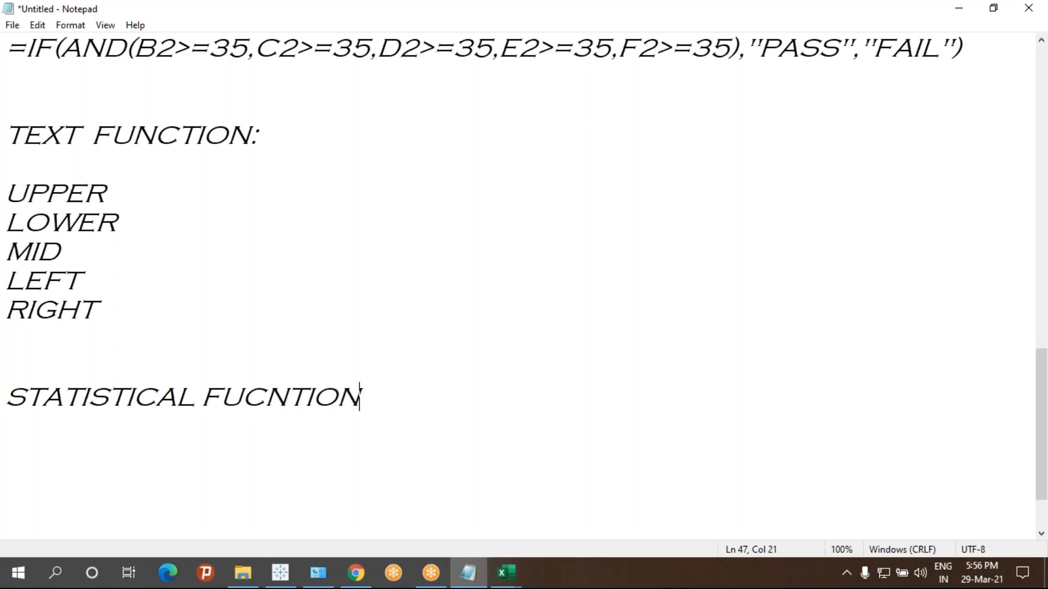
- List COUNTA and COUNTIF on separate lines below the statistical heading, after two blank lines
{"action": "key", "text": "Return"}
{"action": "key", "text": "Return"}
{"action": "key", "text": "Return"}
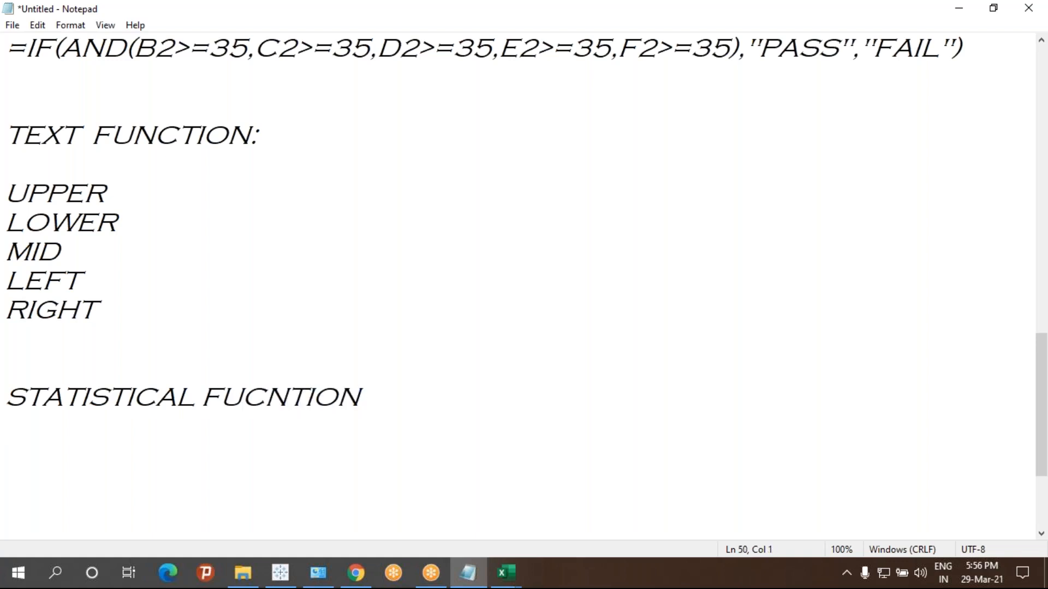
{"action": "scroll", "coordinate": [162, 334], "scroll_direction": "down", "scroll_amount": 2}
{"action": "type", "text": "COUNTA"}
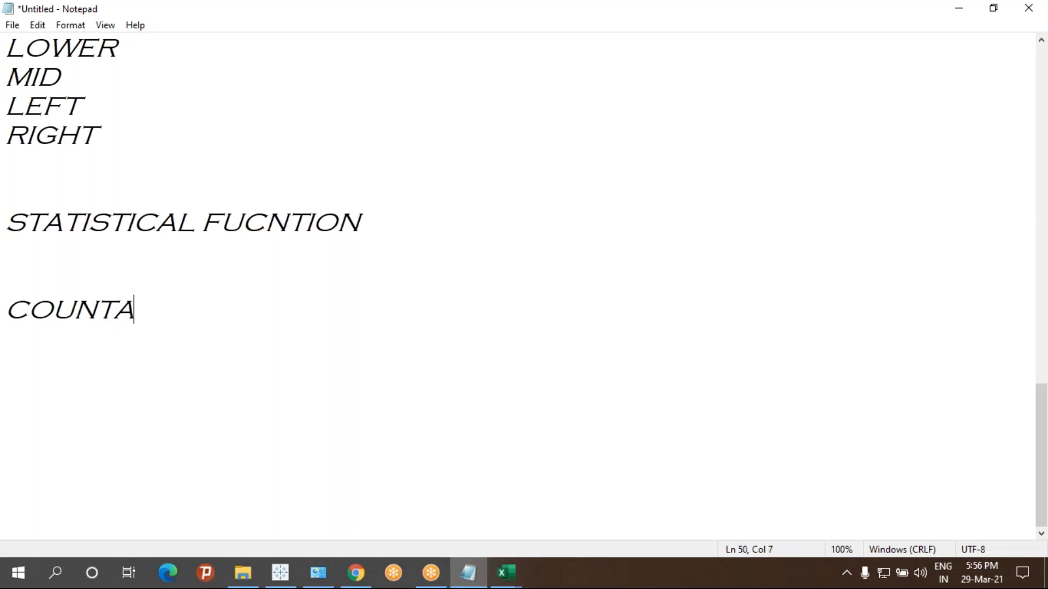
{"action": "key", "text": "Return"}
{"action": "type", "text": "COUNTI"}
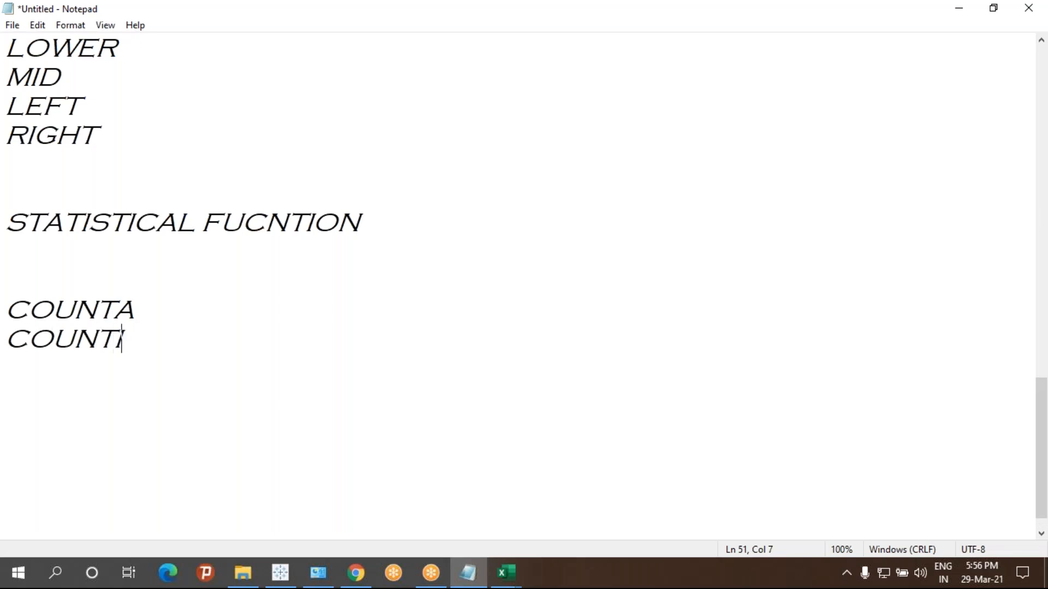
{"action": "key", "text": "Return"}
{"action": "key", "text": "BackSpace"}
{"action": "type", "text": "F"}
- Add ABS, SQRT and PI on separate lines below COUNTIF
{"action": "key", "text": "Return"}
{"action": "type", "text": "ABS"}
{"action": "key", "text": "Return"}
{"action": "type", "text": "SQRT"}
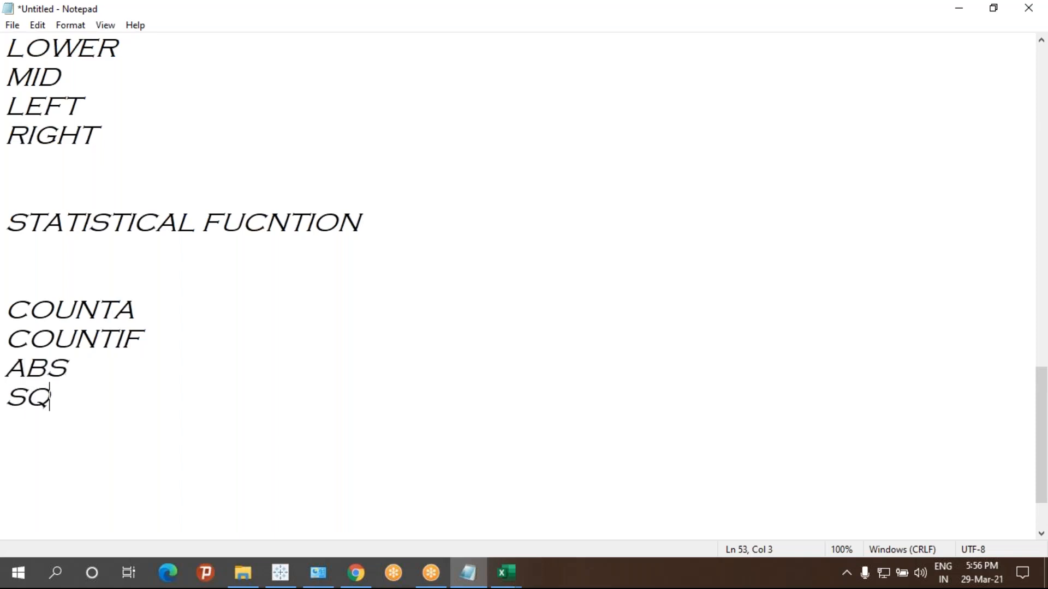
{"action": "key", "text": "Return"}
{"action": "type", "text": "PI"}
{"action": "key", "text": "Return"}
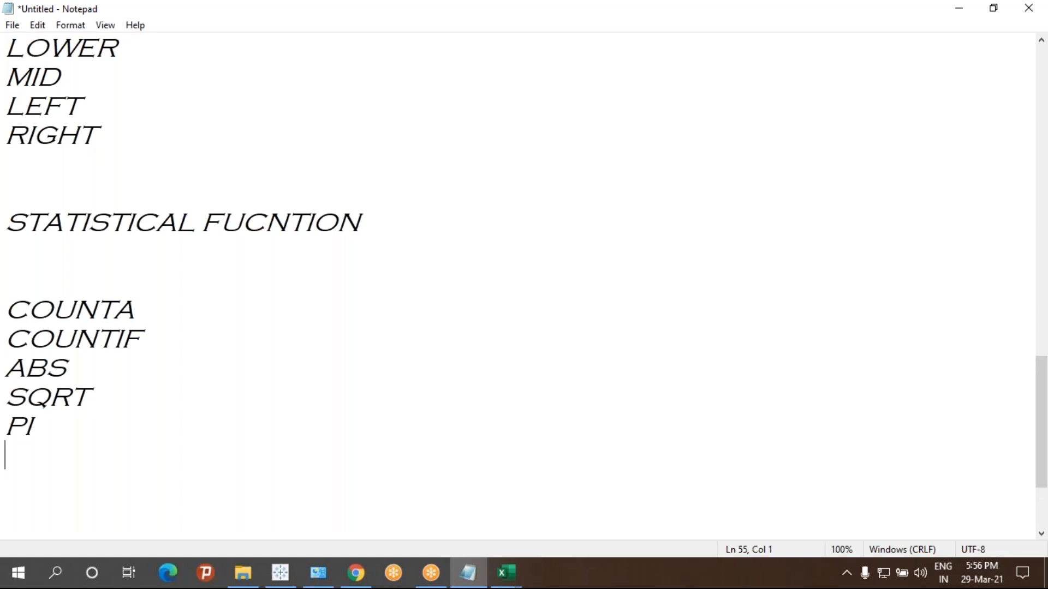
- Add COUNTBLANK on a new line below PI
{"action": "type", "text": "B"}
{"action": "type", "text": "OUN"}
{"action": "key", "text": "BackSpace"}
{"action": "key", "text": "BackSpace"}
{"action": "key", "text": "BackSpace"}
{"action": "key", "text": "BackSpace"}
{"action": "type", "text": "COUN"}
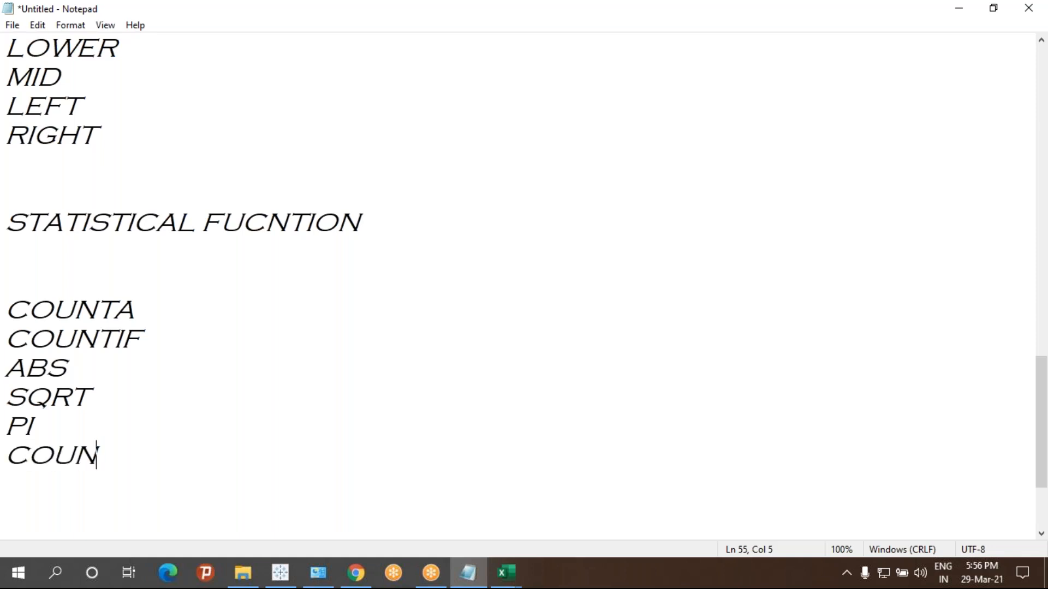
{"action": "type", "text": "TBLANK"}
{"action": "key", "text": "Return"}
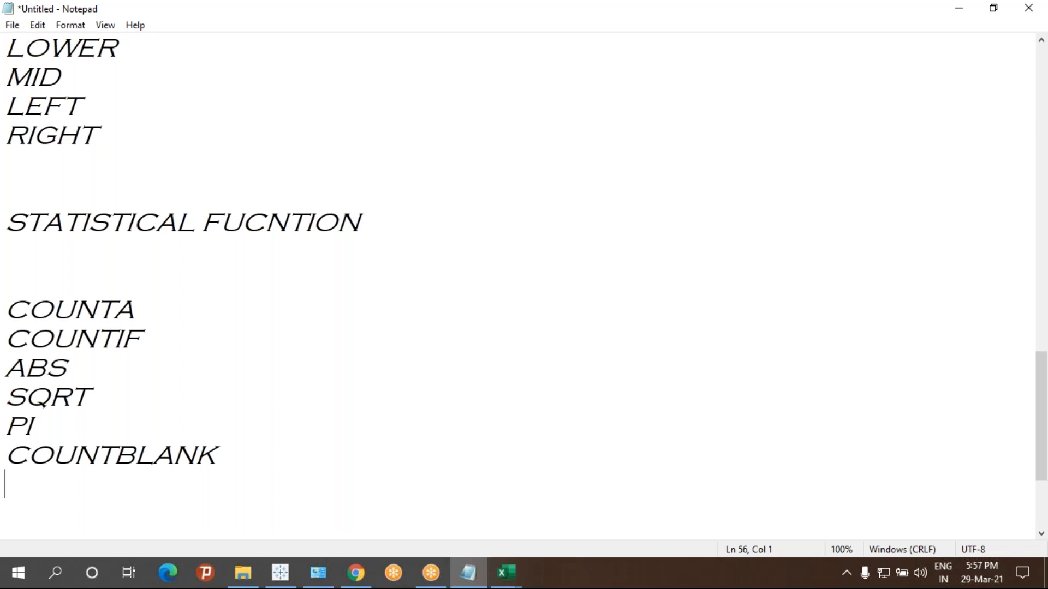
- Add TRIM to the text function list on the line below RIGHT
{"action": "type", "text": "TR"}
{"action": "key", "text": "BackSpace"}
{"action": "key", "text": "BackSpace"}
{"action": "left_click", "coordinate": [94, 175]}
{"action": "type", "text": "TRIM"}
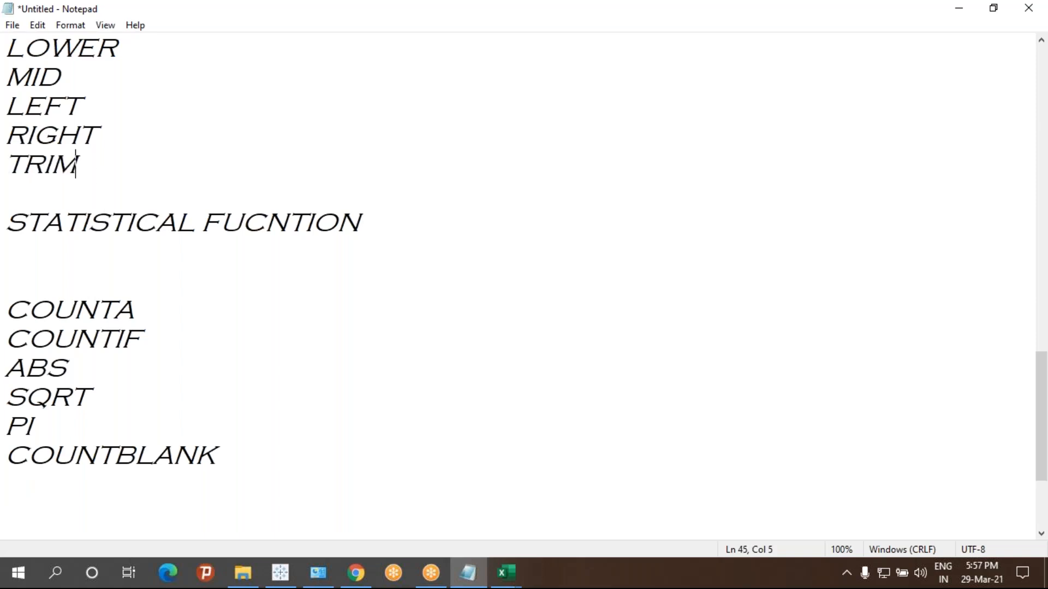
{"action": "scroll", "coordinate": [150, 366], "scroll_direction": "down", "scroll_amount": 2}
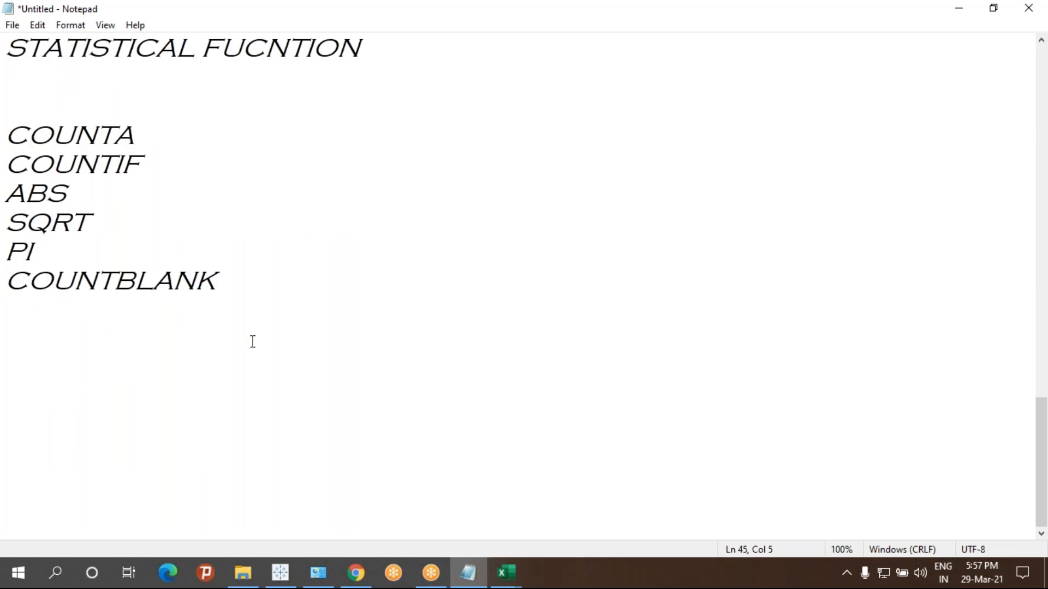
{"action": "scroll", "coordinate": [254, 343], "scroll_direction": "up", "scroll_amount": 1}
{"action": "left_click", "coordinate": [266, 374]}
{"action": "key", "text": "Return"}
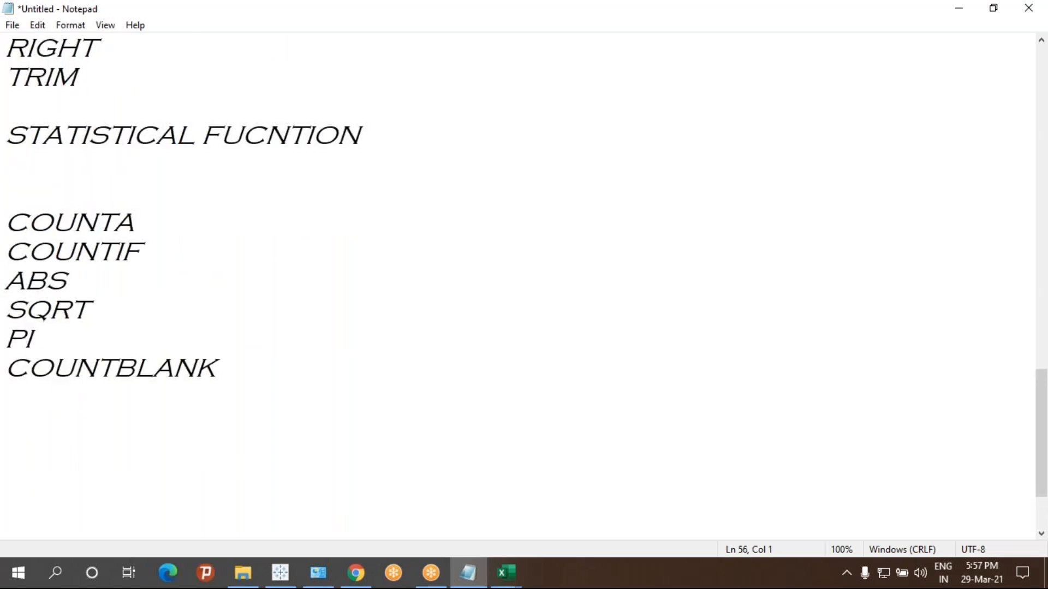
- Add CONCATENATE to the text function list on a new line below TRIM
{"action": "scroll", "coordinate": [115, 346], "scroll_direction": "up", "scroll_amount": 3}
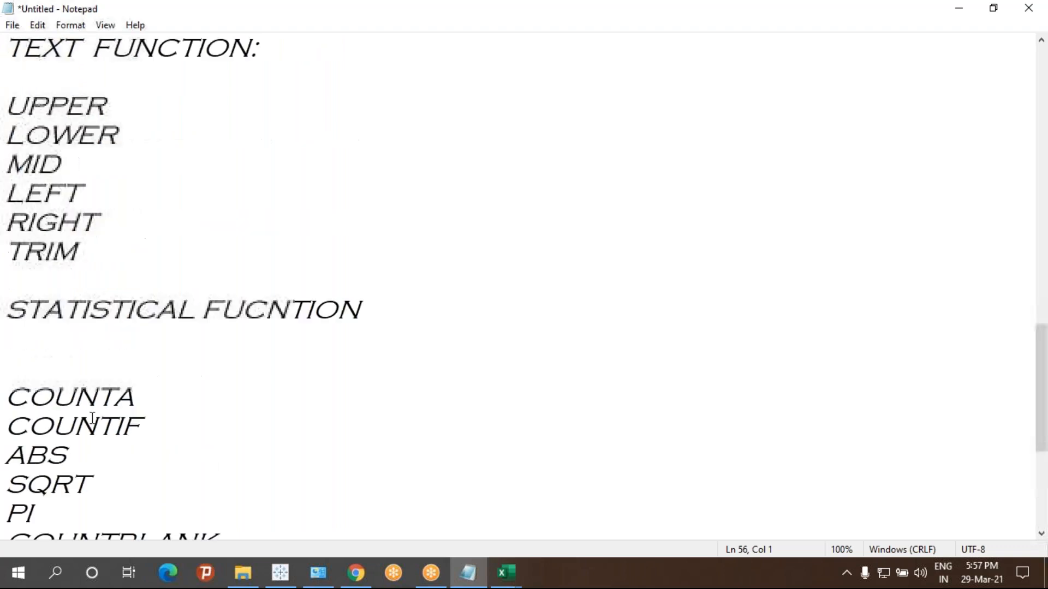
{"action": "left_click", "coordinate": [114, 346]}
{"action": "key", "text": "Return"}
{"action": "type", "text": "CONCA"}
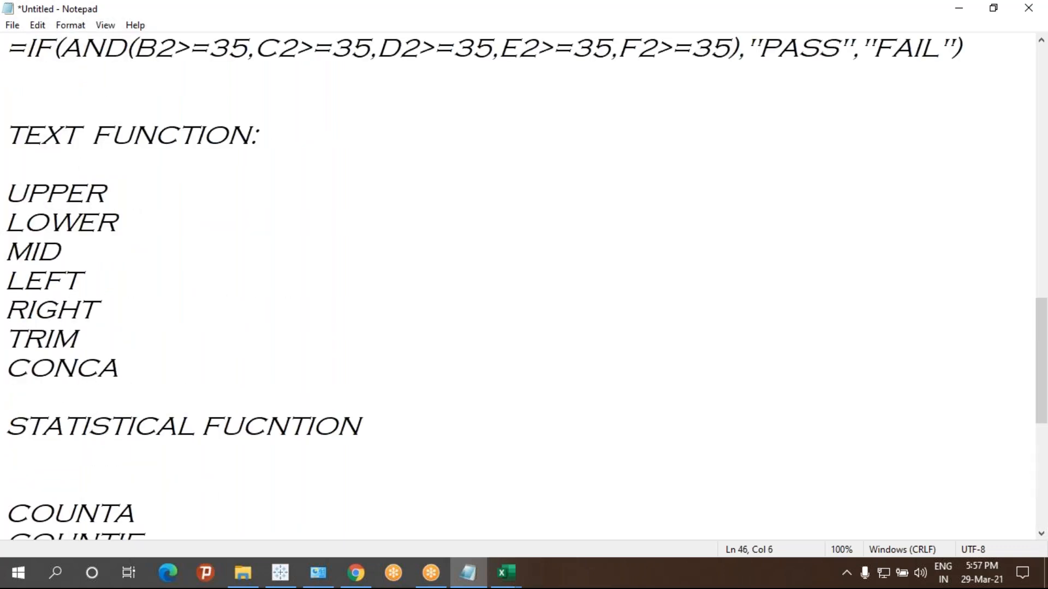
{"action": "type", "text": "TENAQT"}
{"action": "key", "text": "BackSpace"}
{"action": "key", "text": "BackSpace"}
{"action": "type", "text": "TE"}
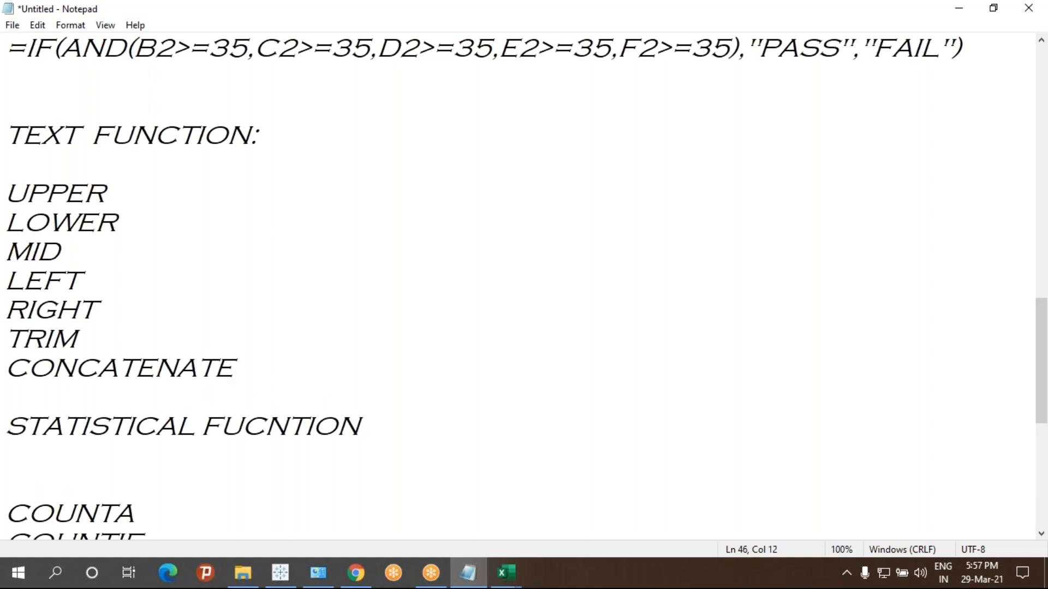
- Separate the two function lists with a line of asterisks and remove one blank line below the statistical heading
{"action": "scroll", "coordinate": [77, 343], "scroll_direction": "down", "scroll_amount": 1}
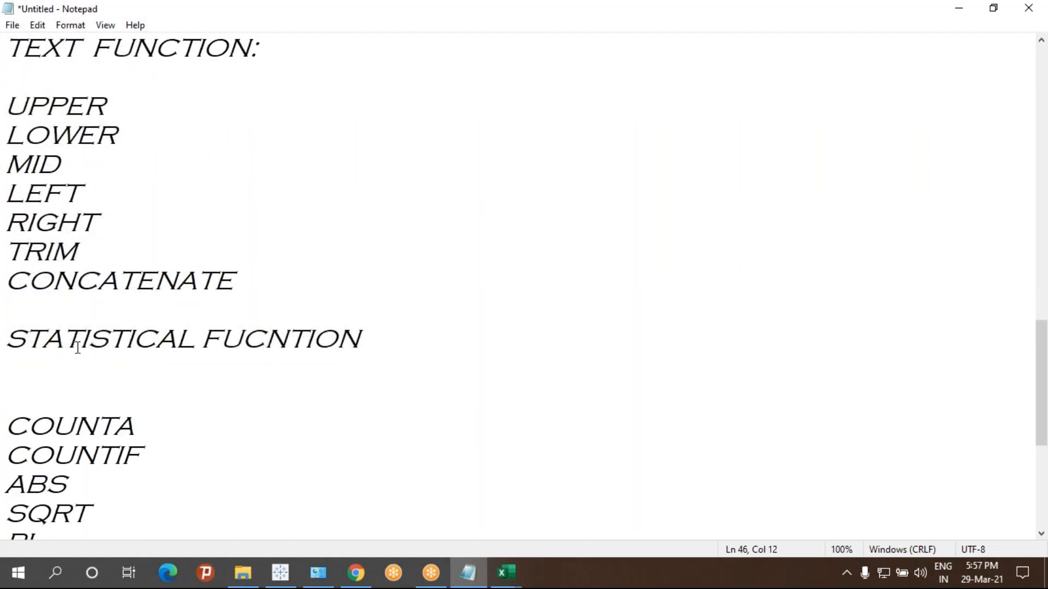
{"action": "left_click", "coordinate": [59, 369]}
{"action": "left_click", "coordinate": [62, 310]}
{"action": "type", "text": "******************"}
{"action": "left_click", "coordinate": [36, 381]}
{"action": "key", "text": "BackSpace"}
{"action": "scroll", "coordinate": [36, 381], "scroll_direction": "down", "scroll_amount": 1}
{"action": "scroll", "coordinate": [35, 381], "scroll_direction": "up", "scroll_amount": 1}
{"action": "scroll", "coordinate": [35, 381], "scroll_direction": "down", "scroll_amount": 1}
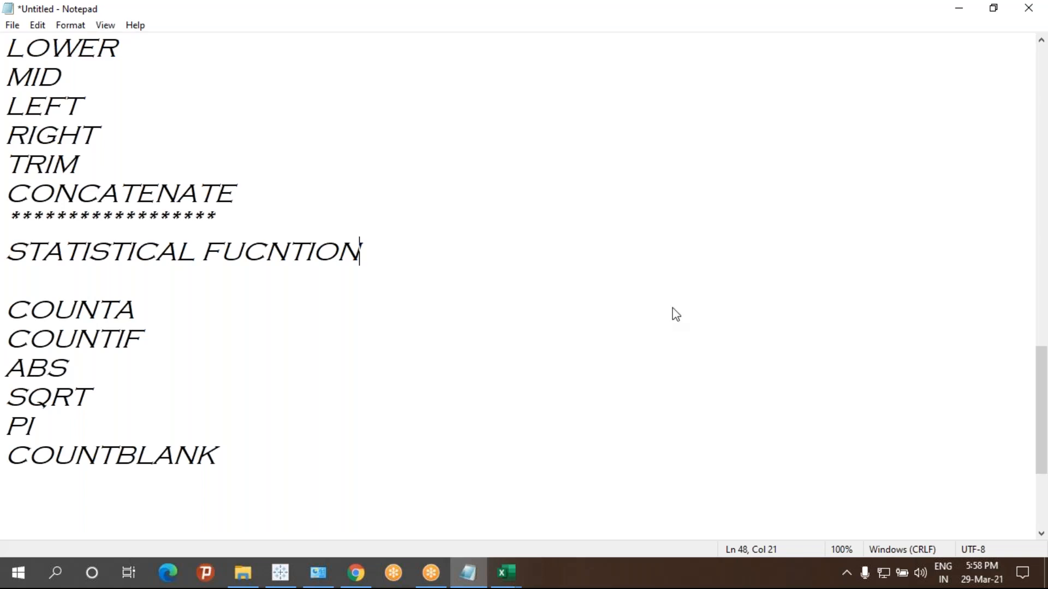
- Review the text and statistical function lists in the notes, from UPPER through COUNTBLANK
{"action": "left_click", "coordinate": [608, 275]}
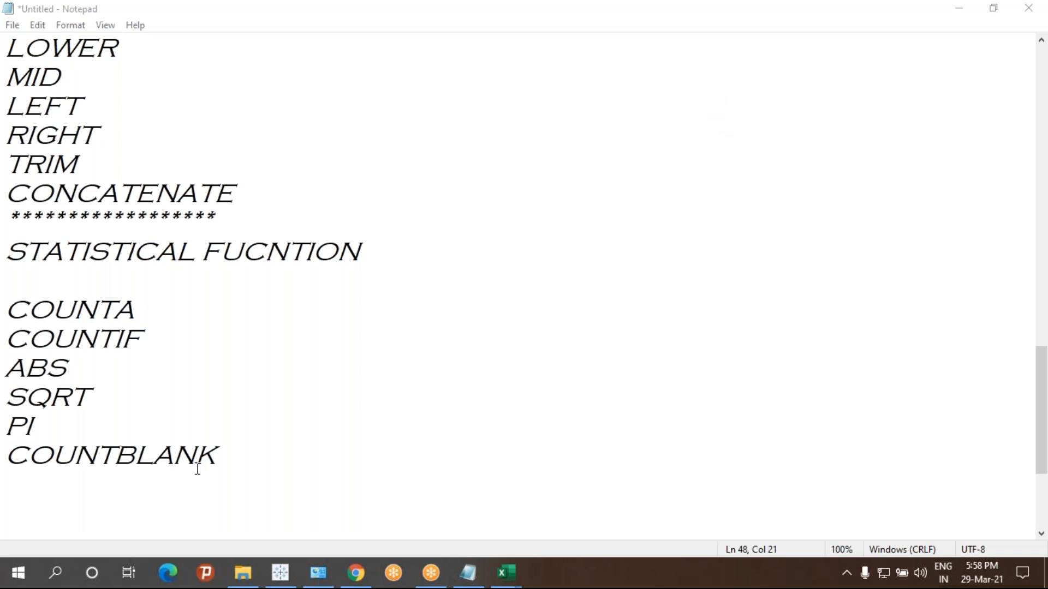
{"action": "scroll", "coordinate": [197, 468], "scroll_direction": "up", "scroll_amount": 1}
{"action": "scroll", "coordinate": [198, 468], "scroll_direction": "down", "scroll_amount": 1}
{"action": "left_click_drag", "start_coordinate": [316, 490], "coordinate": [7, 48]}
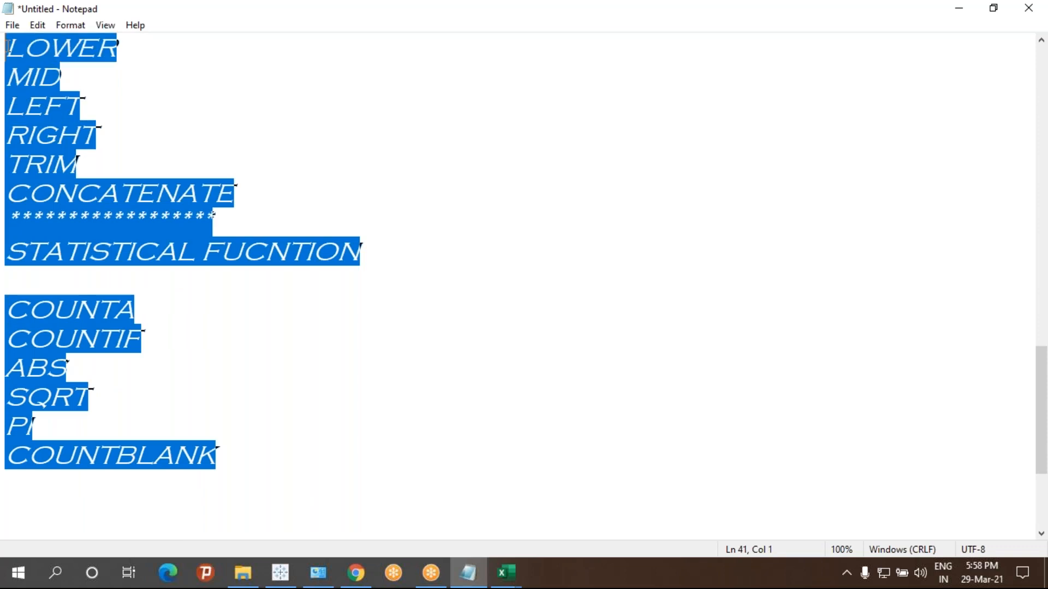
{"action": "left_click", "coordinate": [360, 348]}
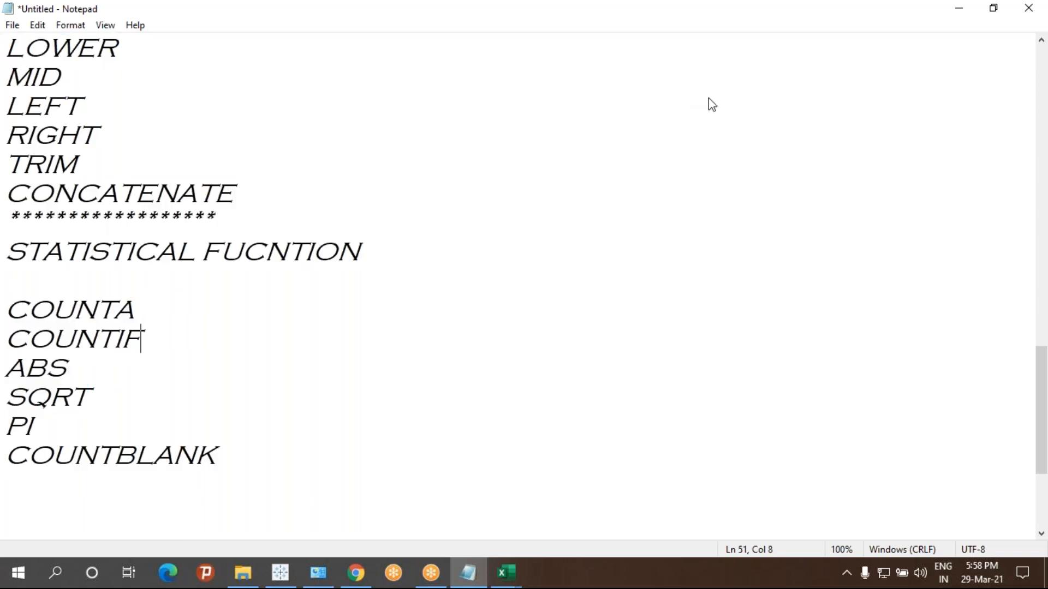
{"action": "left_click_drag", "start_coordinate": [241, 463], "coordinate": [7, 48]}
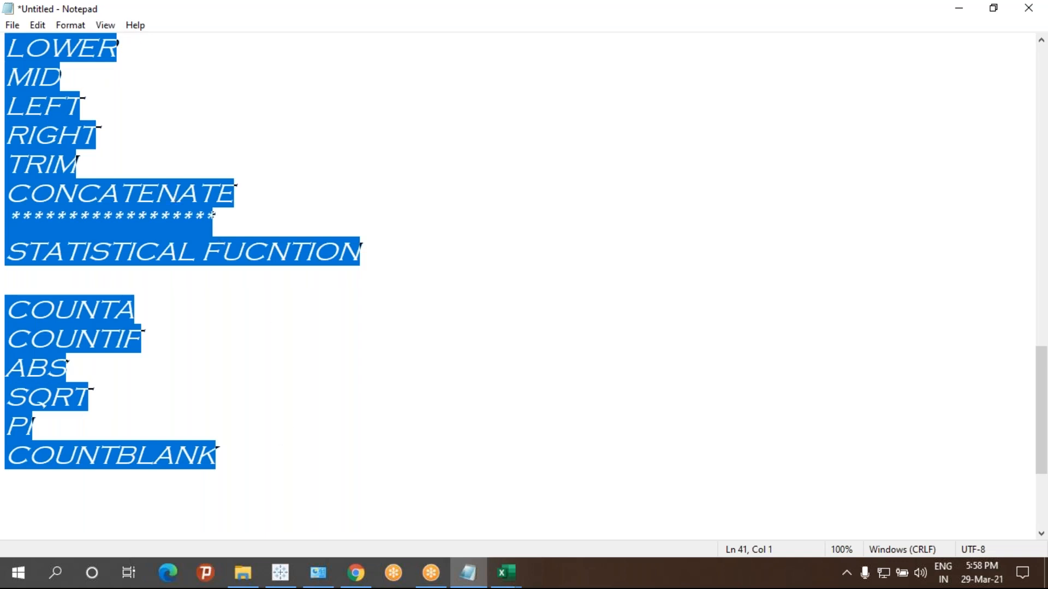
{"action": "left_click", "coordinate": [187, 367]}
{"action": "scroll", "coordinate": [177, 346], "scroll_direction": "up", "scroll_amount": 2}
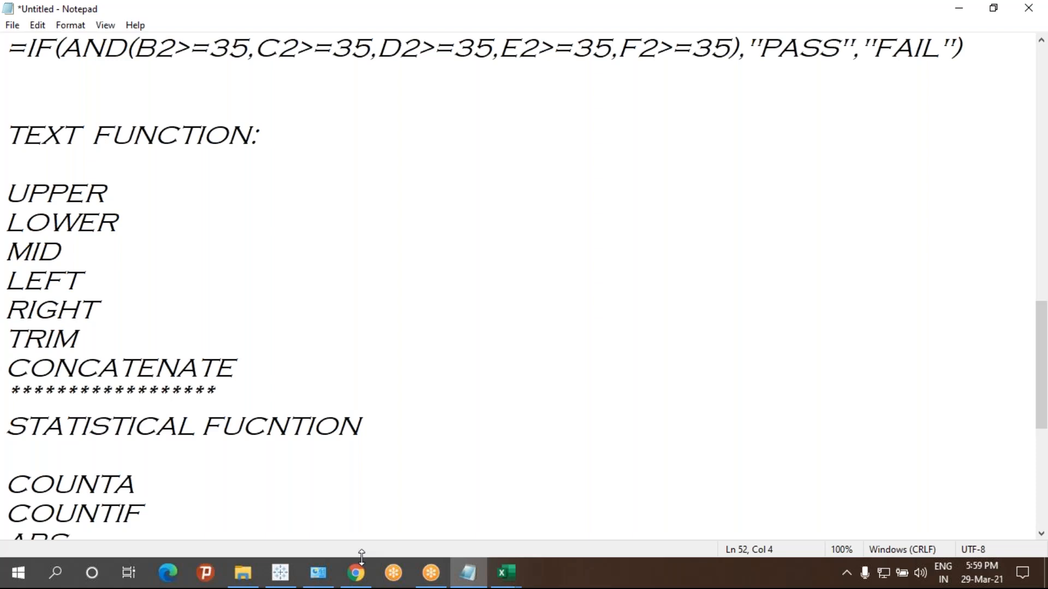
{"action": "scroll", "coordinate": [200, 335], "scroll_direction": "down", "scroll_amount": 2}
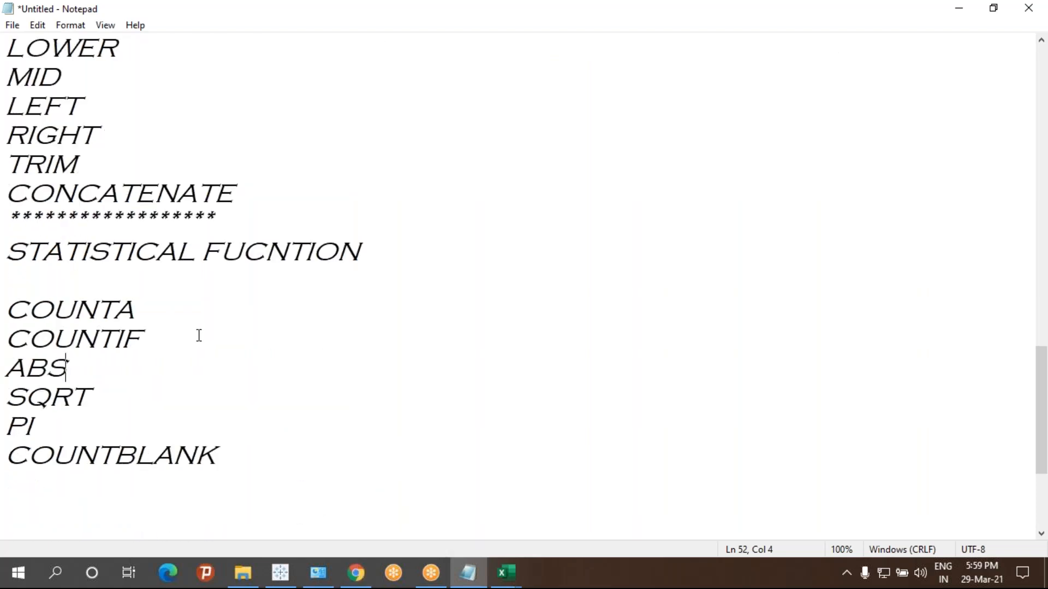
- Highlight the text function section of the notes, from its heading through CONCATENATE into the asterisk line
{"action": "left_click_drag", "start_coordinate": [304, 513], "coordinate": [7, 38]}
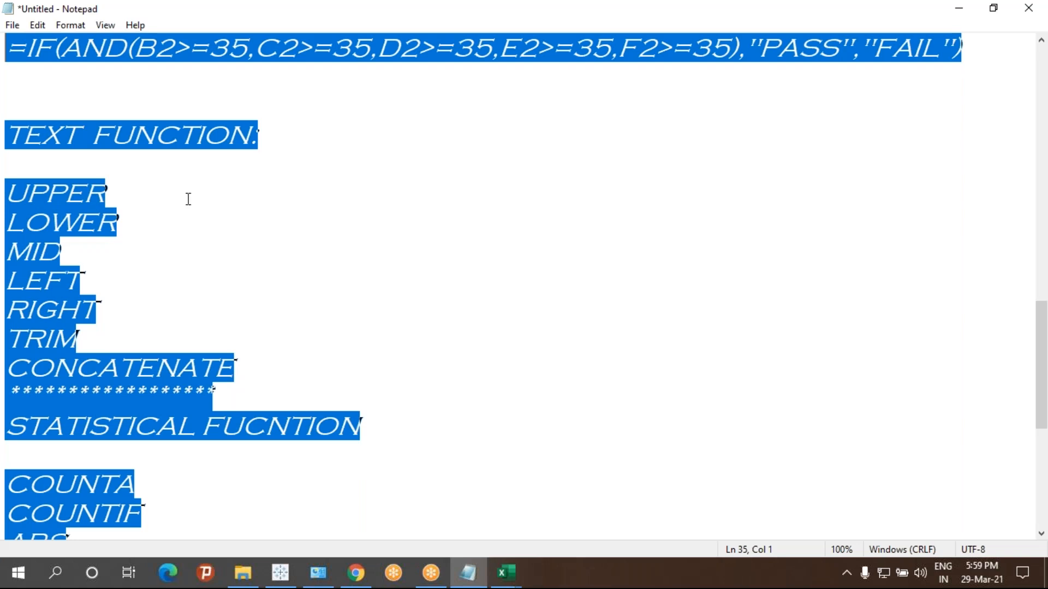
{"action": "left_click", "coordinate": [170, 279]}
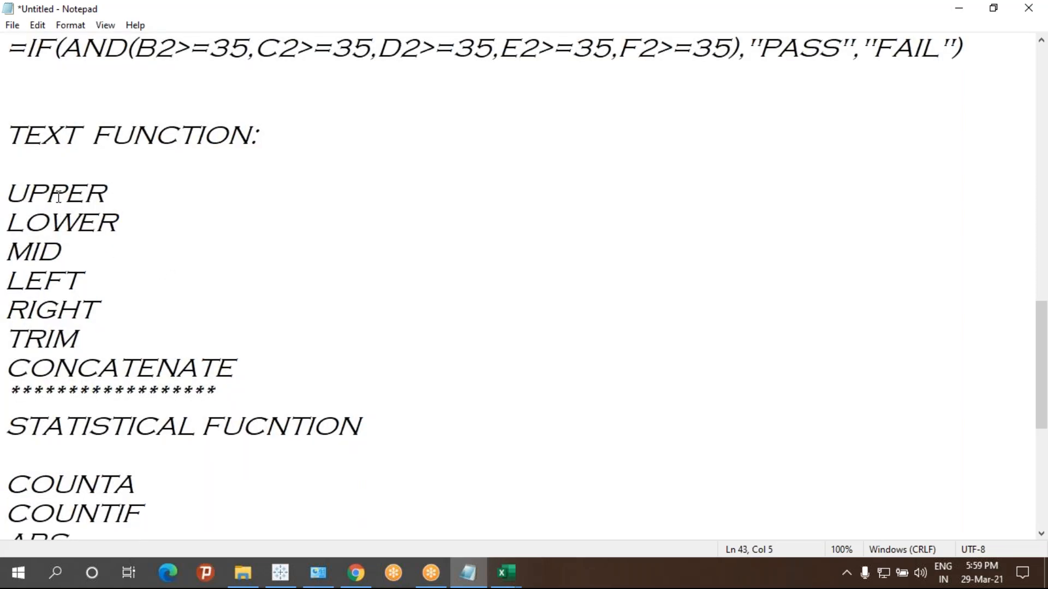
{"action": "left_click", "coordinate": [20, 144]}
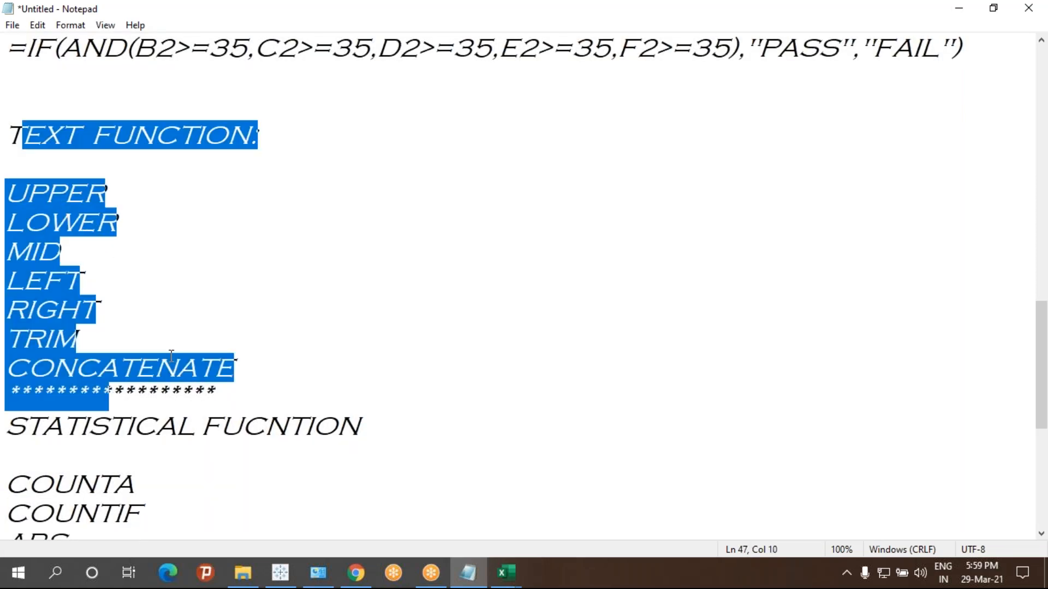
- Switch to File Explorer to point out STU PRACTICAL-1.xlsx in the Downloads folder and return to the notes
{"action": "left_click", "coordinate": [243, 573]}
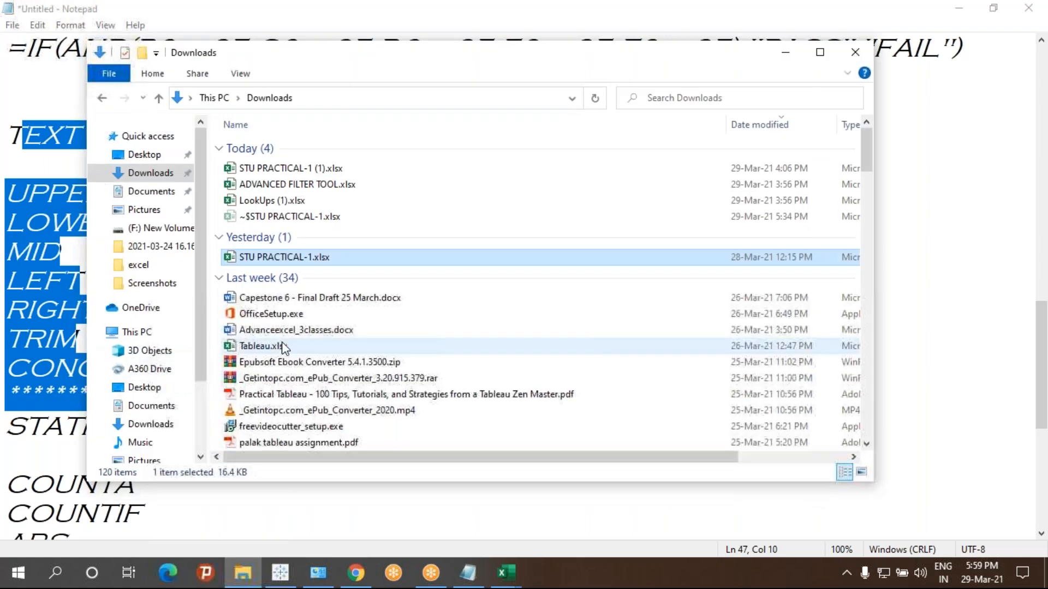
{"action": "left_click", "coordinate": [268, 260]}
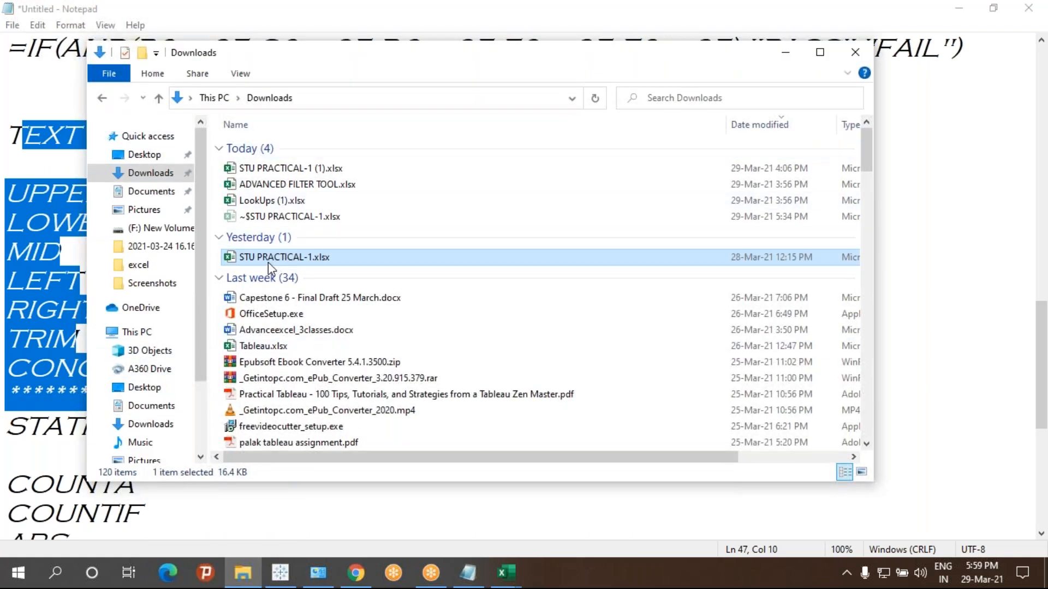
{"action": "left_click", "coordinate": [394, 257]}
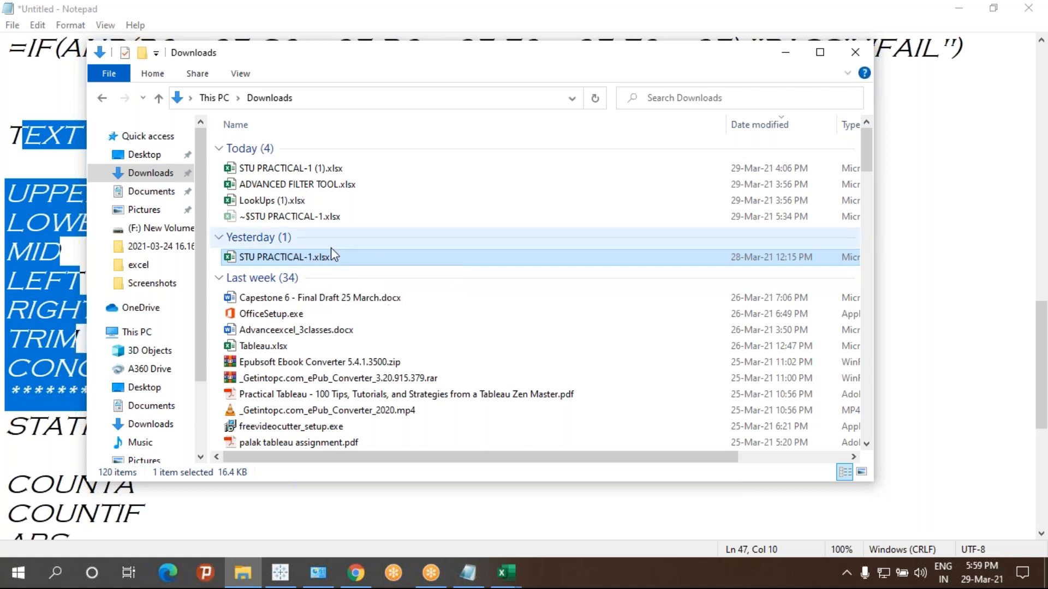
{"action": "left_click", "coordinate": [785, 53]}
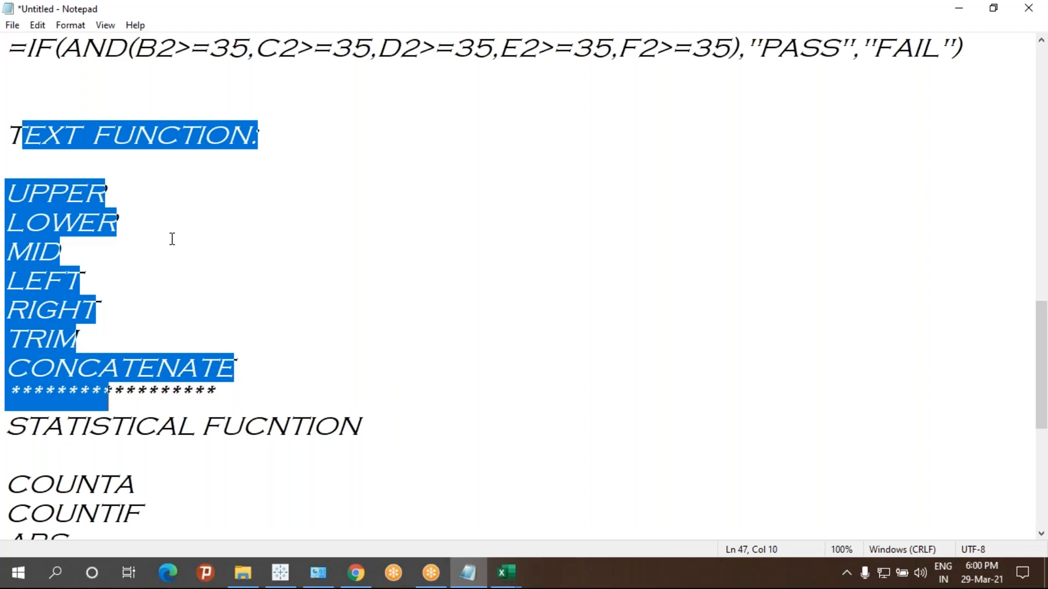
- Point out UPPER, LOWER and LEFT in the text function list by selecting each name in turn
{"action": "left_click", "coordinate": [158, 215]}
{"action": "left_click_drag", "start_coordinate": [148, 189], "coordinate": [7, 183]}
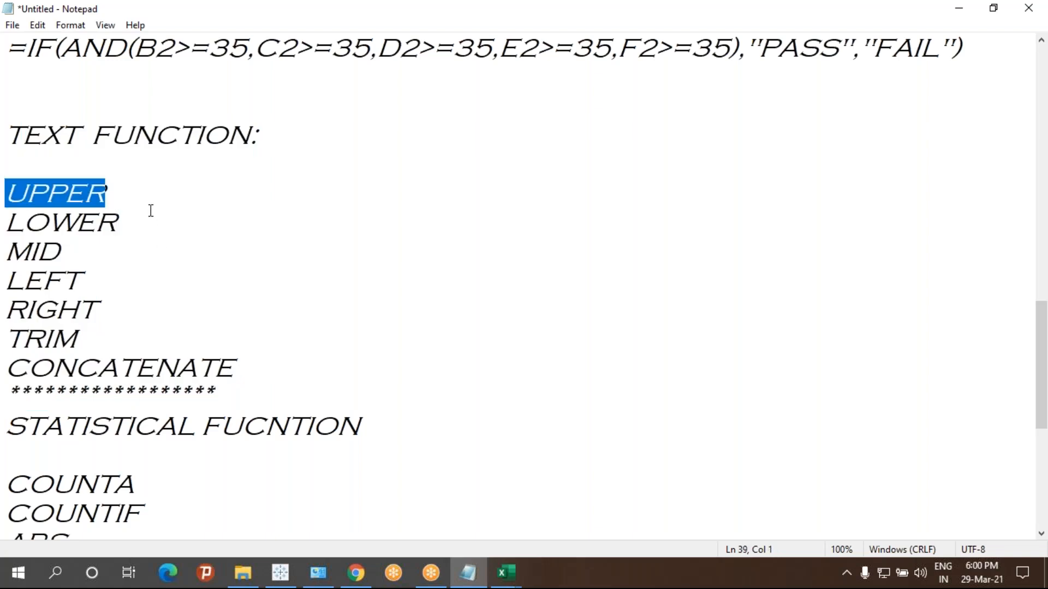
{"action": "left_click_drag", "start_coordinate": [140, 194], "coordinate": [47, 194]}
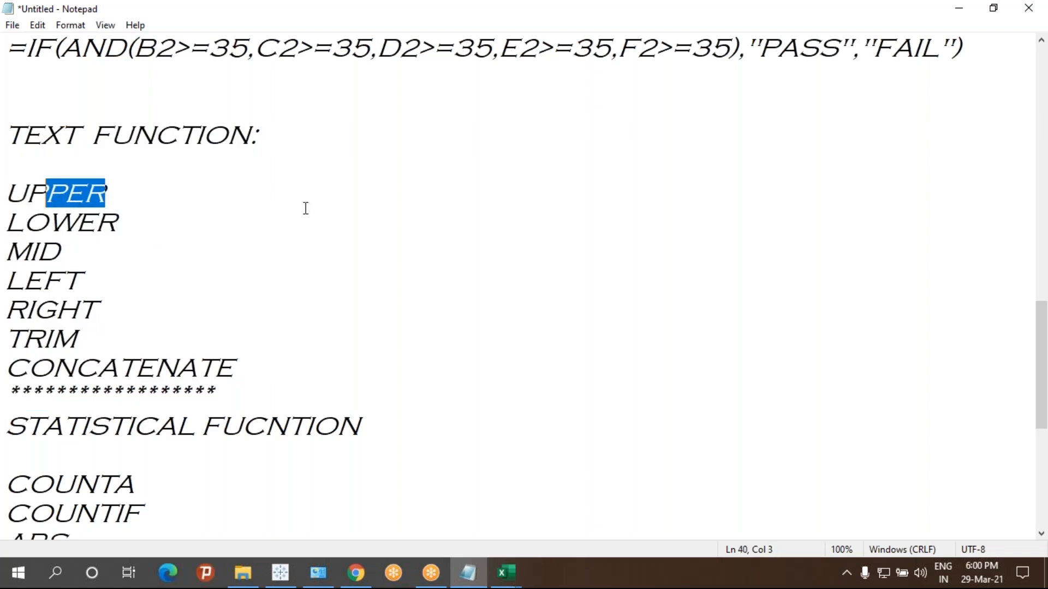
{"action": "left_click_drag", "start_coordinate": [117, 221], "coordinate": [7, 213]}
{"action": "left_click_drag", "start_coordinate": [93, 277], "coordinate": [7, 274]}
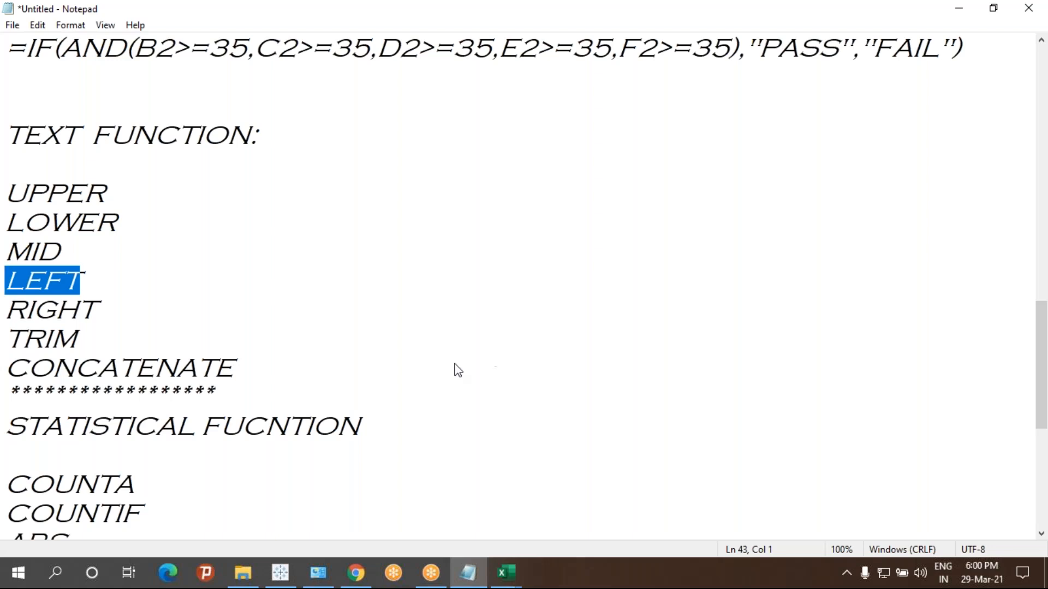
- Review the statistical function section, highlighting it from the asterisk line through COUNTBLANK
{"action": "left_click", "coordinate": [174, 476]}
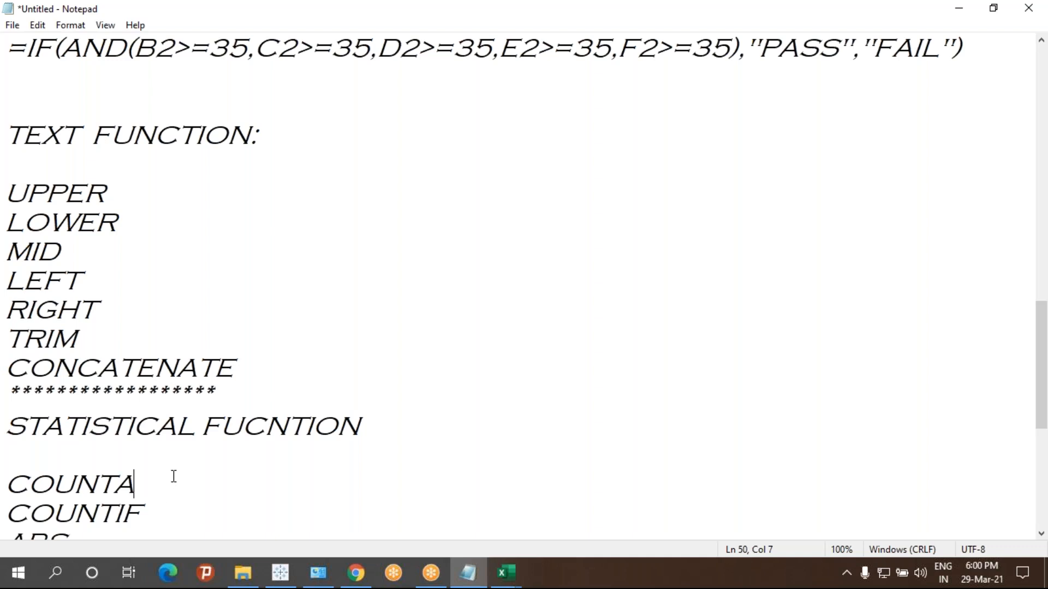
{"action": "scroll", "coordinate": [174, 464], "scroll_direction": "down", "scroll_amount": 4}
{"action": "scroll", "coordinate": [173, 453], "scroll_direction": "up", "scroll_amount": 2}
{"action": "left_click_drag", "start_coordinate": [16, 191], "coordinate": [284, 460]}
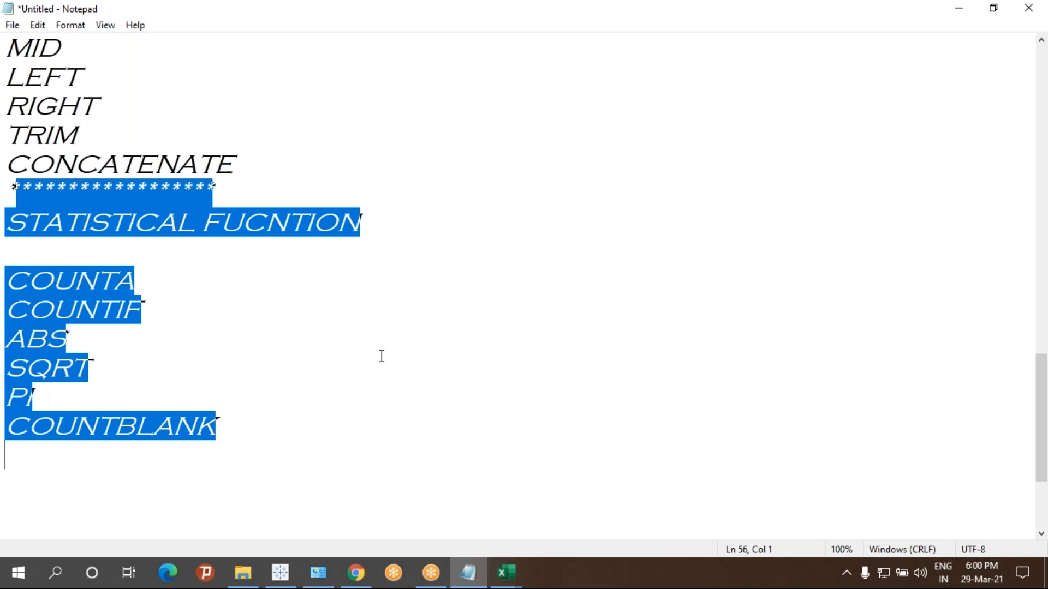
{"action": "left_click", "coordinate": [251, 375]}
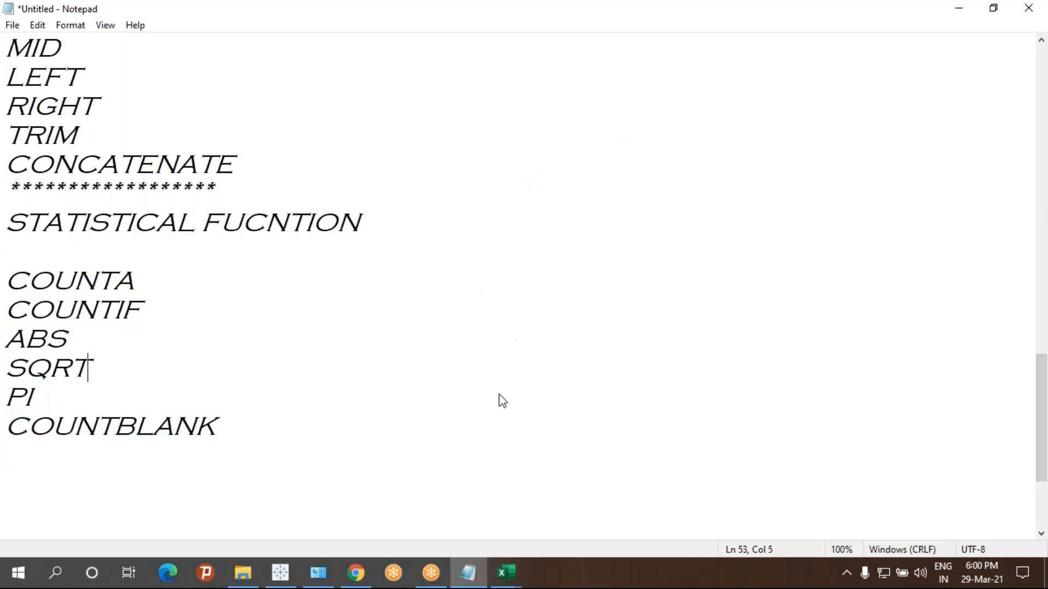
{"action": "key", "text": "alt+Tab"}
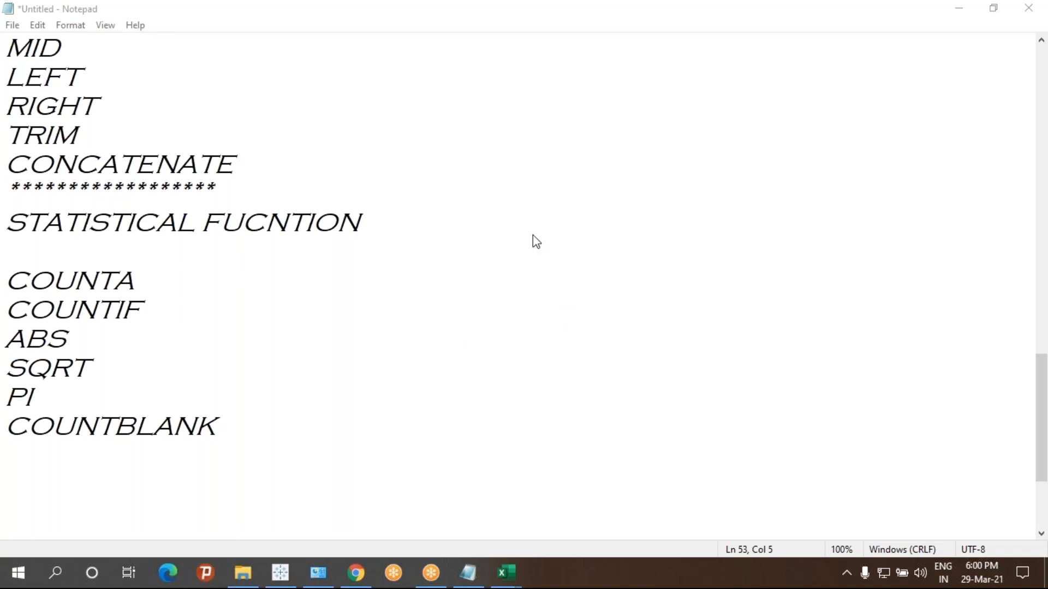
{"action": "scroll", "coordinate": [592, 417], "scroll_direction": "down", "scroll_amount": 2}
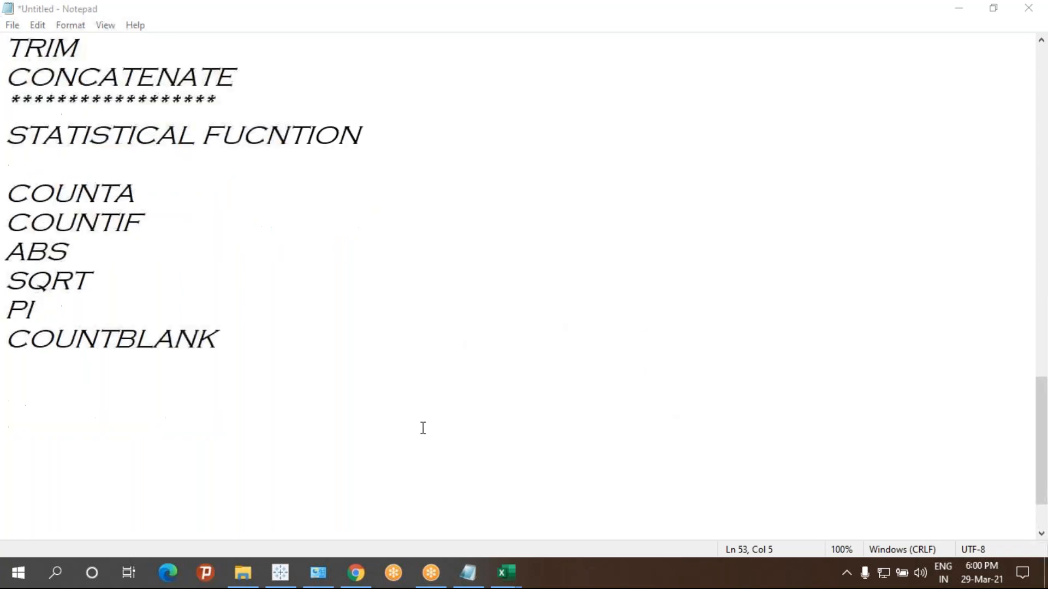